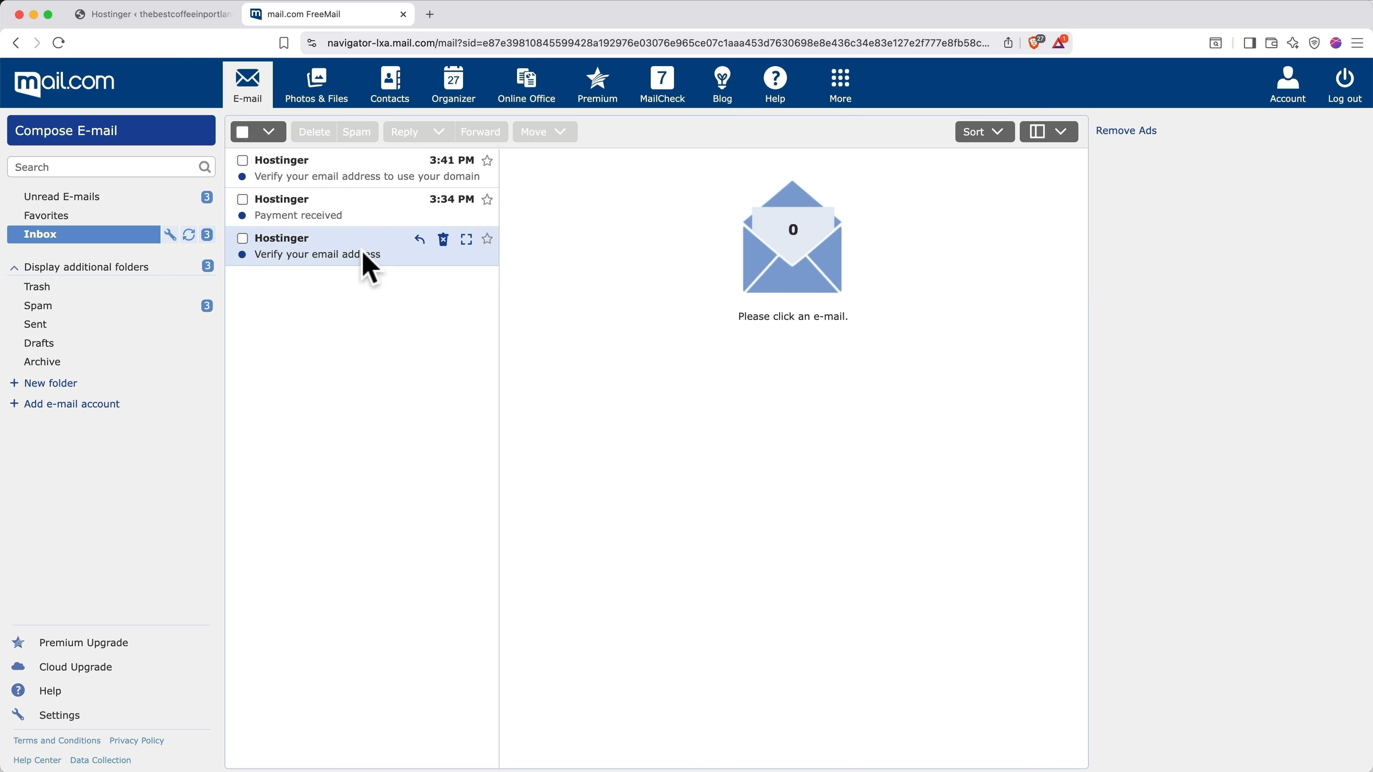
# Step: Confirm the Hostinger account address and the domain contact address from both 'Verify your email' messages
pyautogui.click(368, 264)
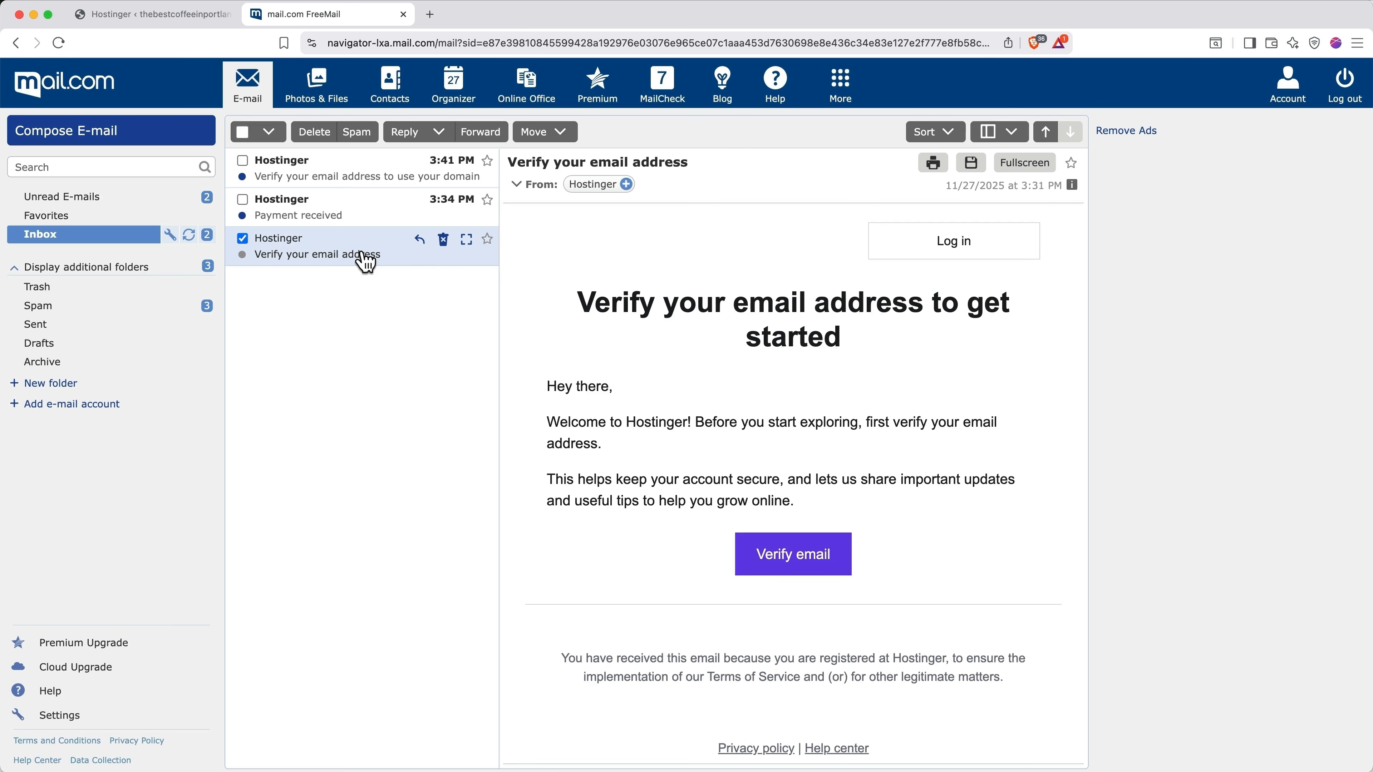
pyautogui.click(791, 564)
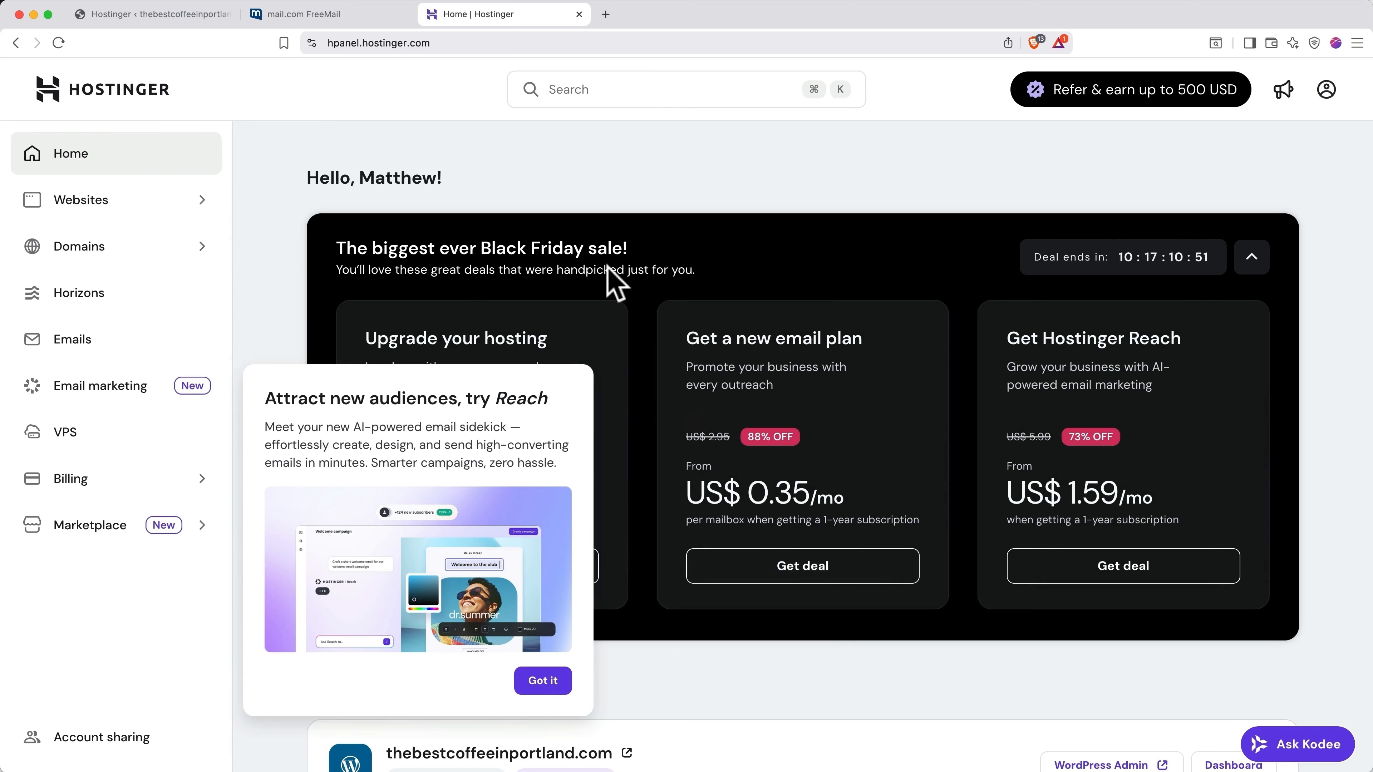
pyautogui.click(579, 14)
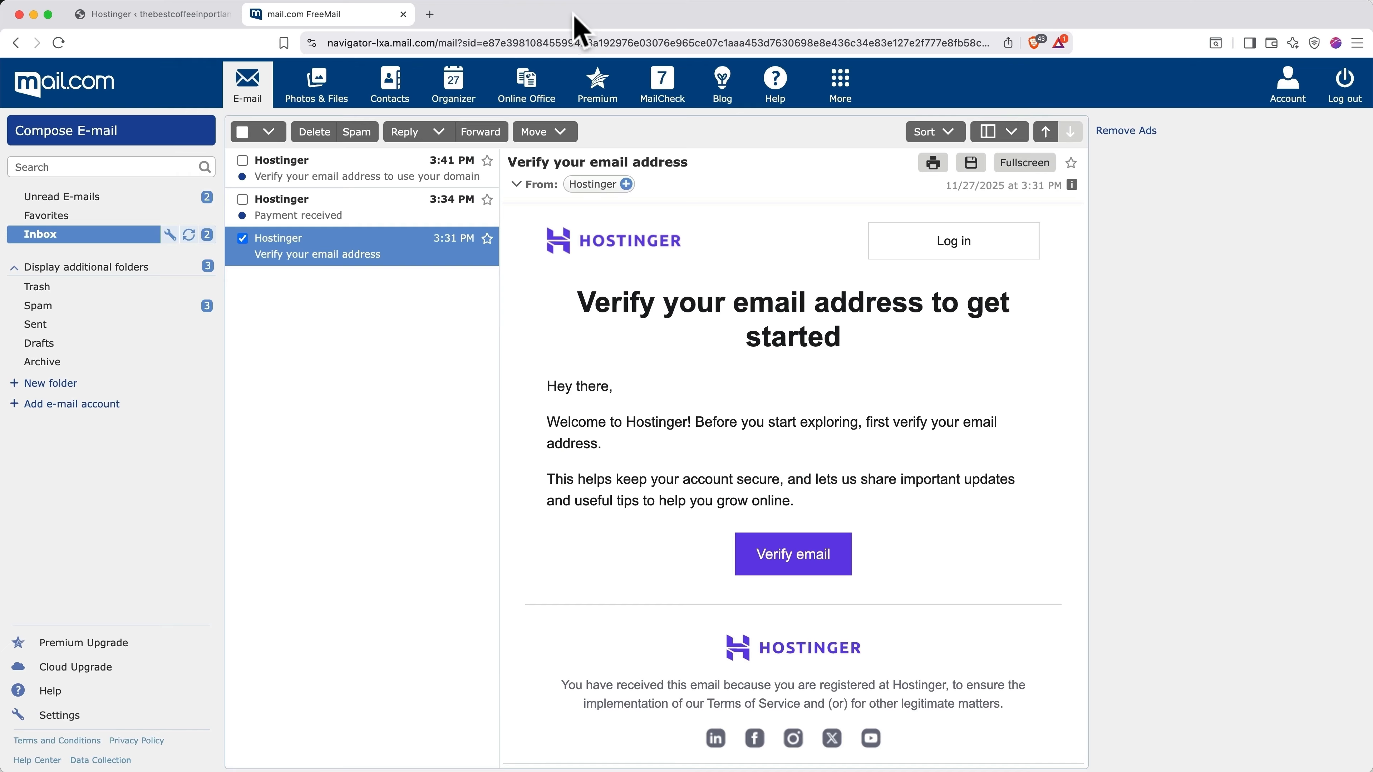
pyautogui.click(384, 170)
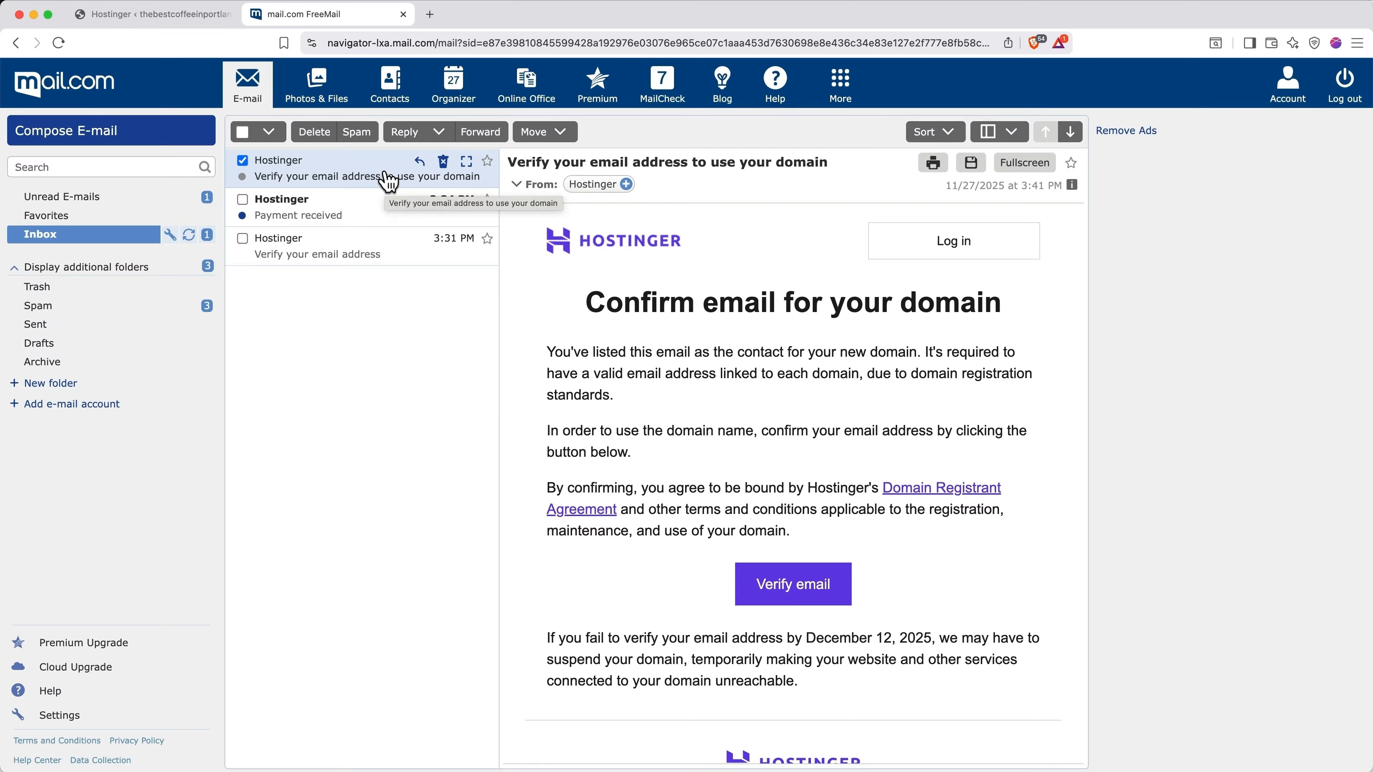
pyautogui.click(770, 583)
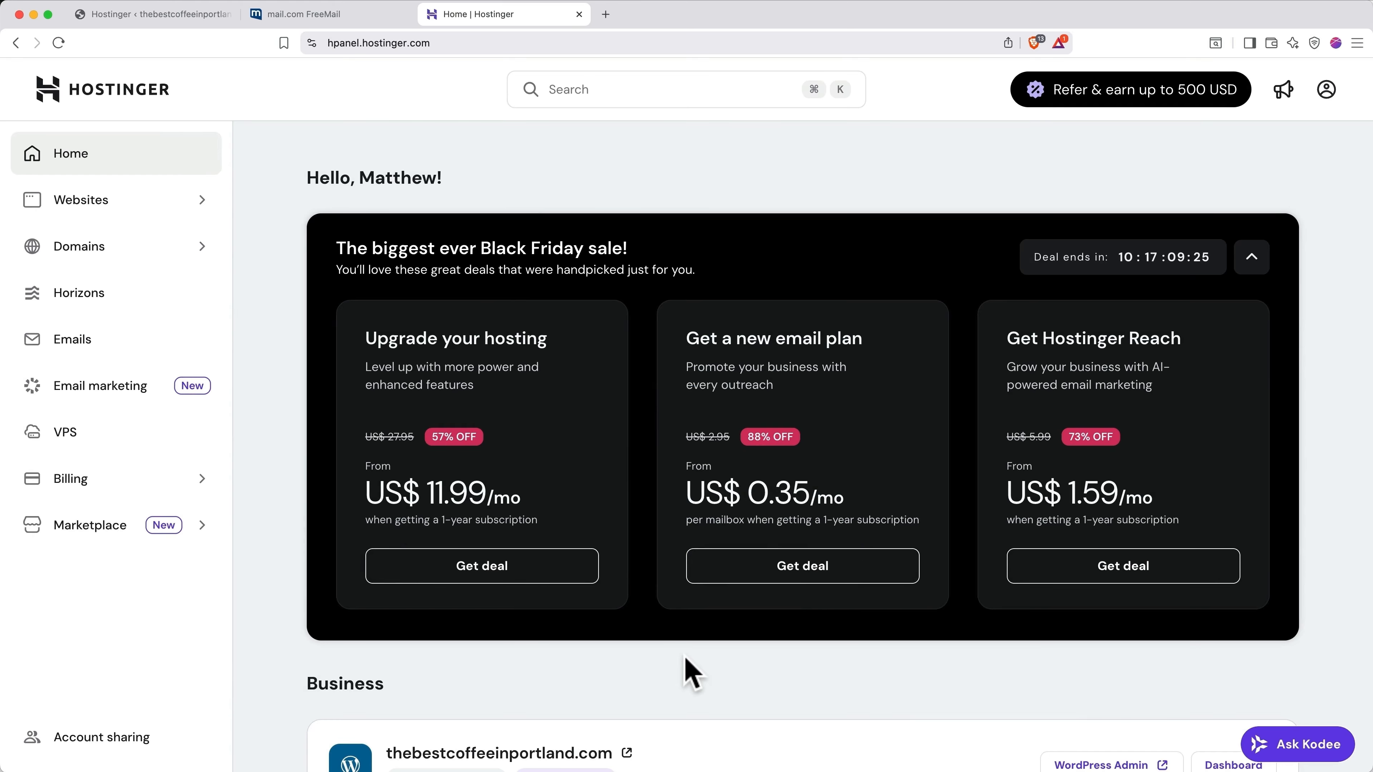
# Step: Open WordPress Admin from the Business section, close the duplicate, hPanel and mail.com tabs, and start a new tab
pyautogui.scroll(-5, 686, 670)
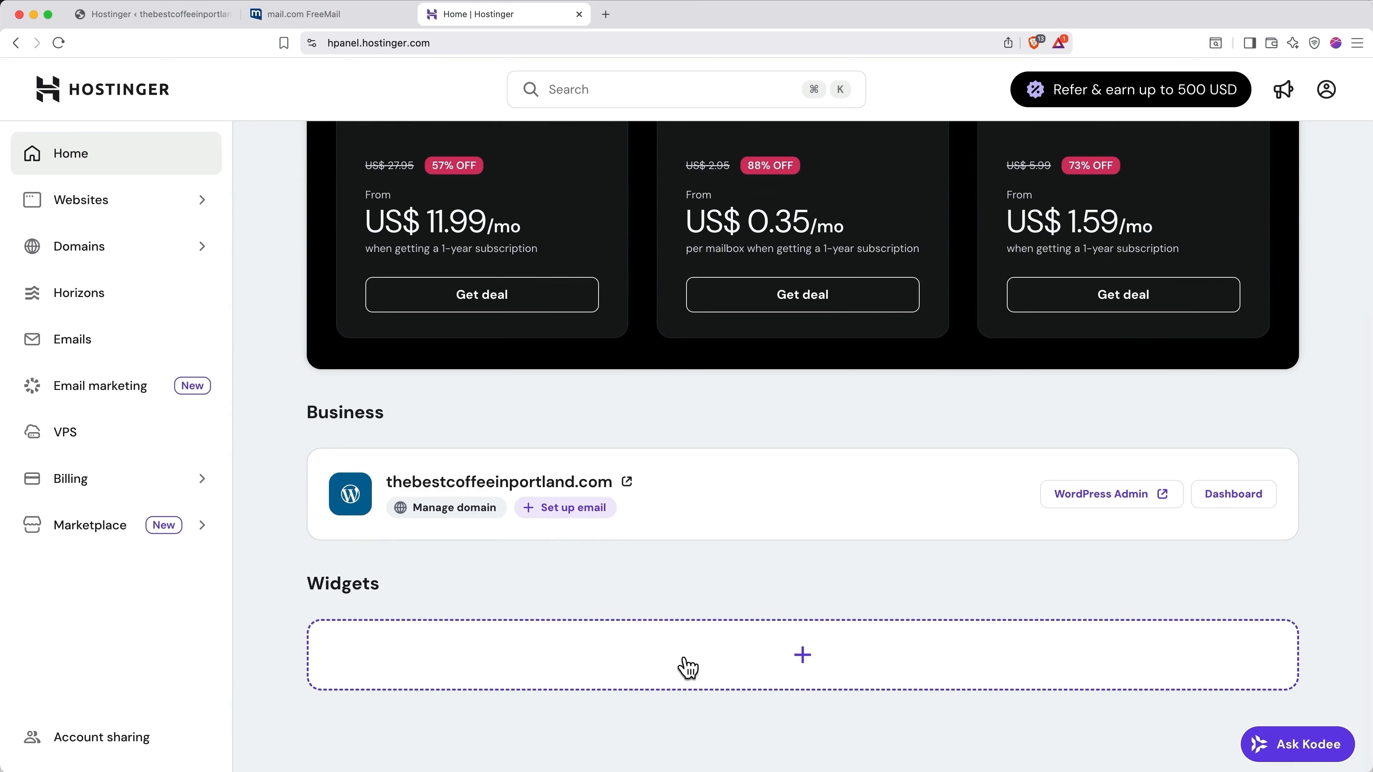
pyautogui.click(1104, 495)
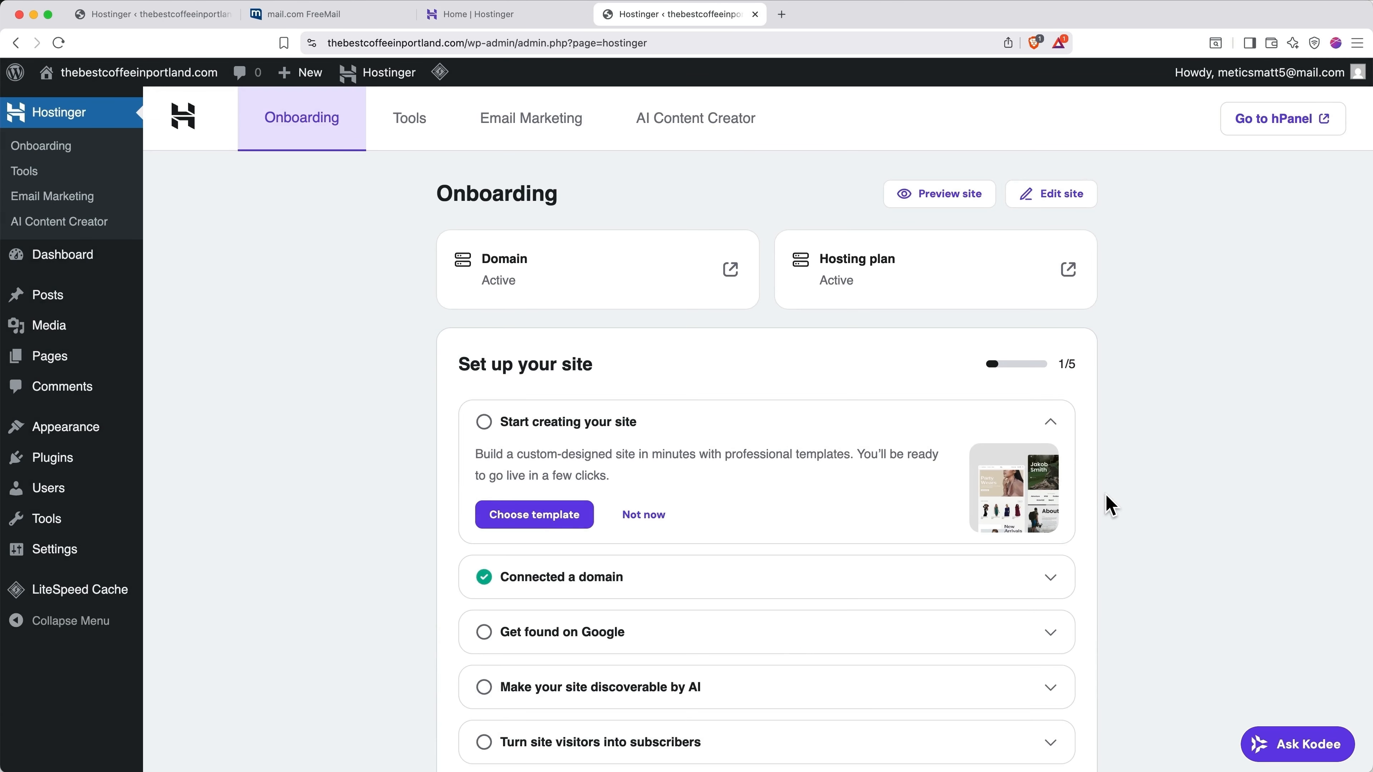
pyautogui.click(754, 14)
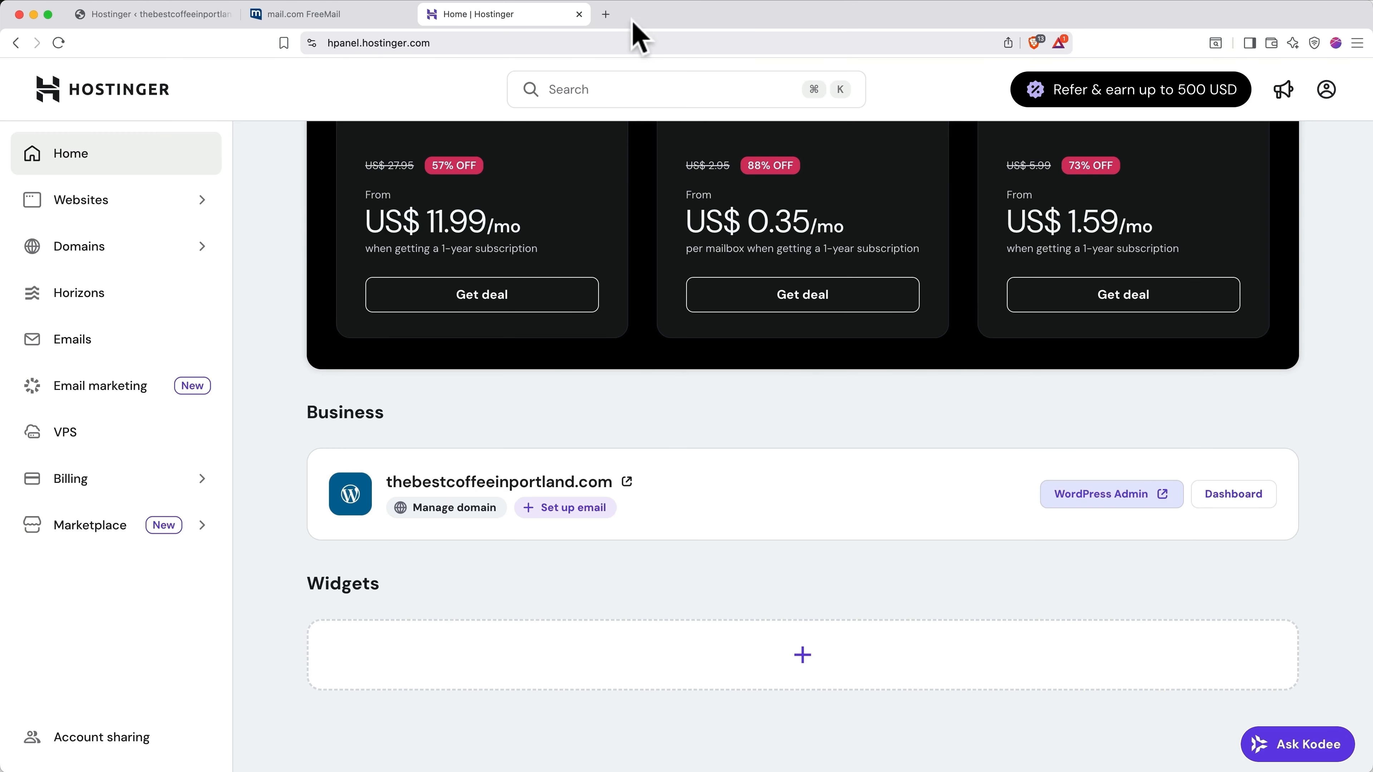
pyautogui.click(579, 14)
pyautogui.click(402, 14)
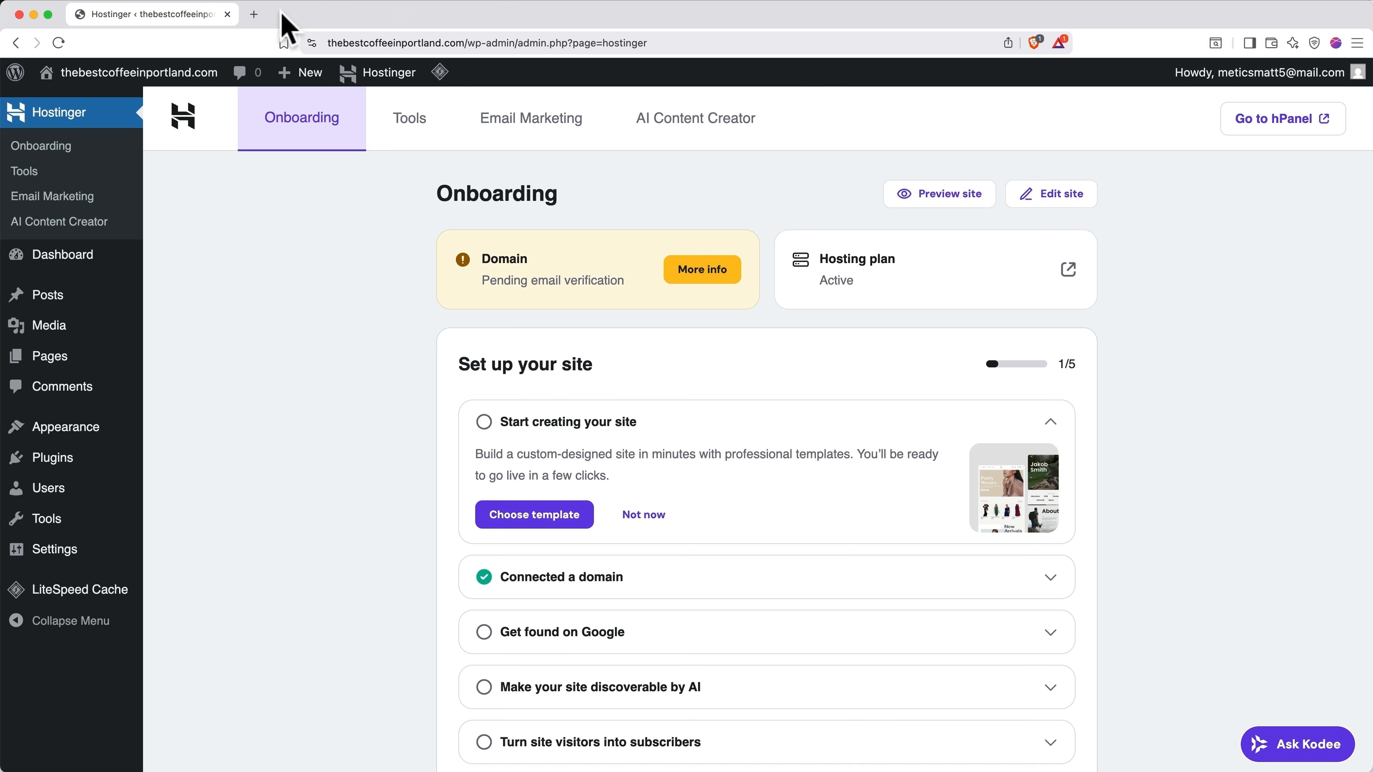
pyautogui.click(253, 14)
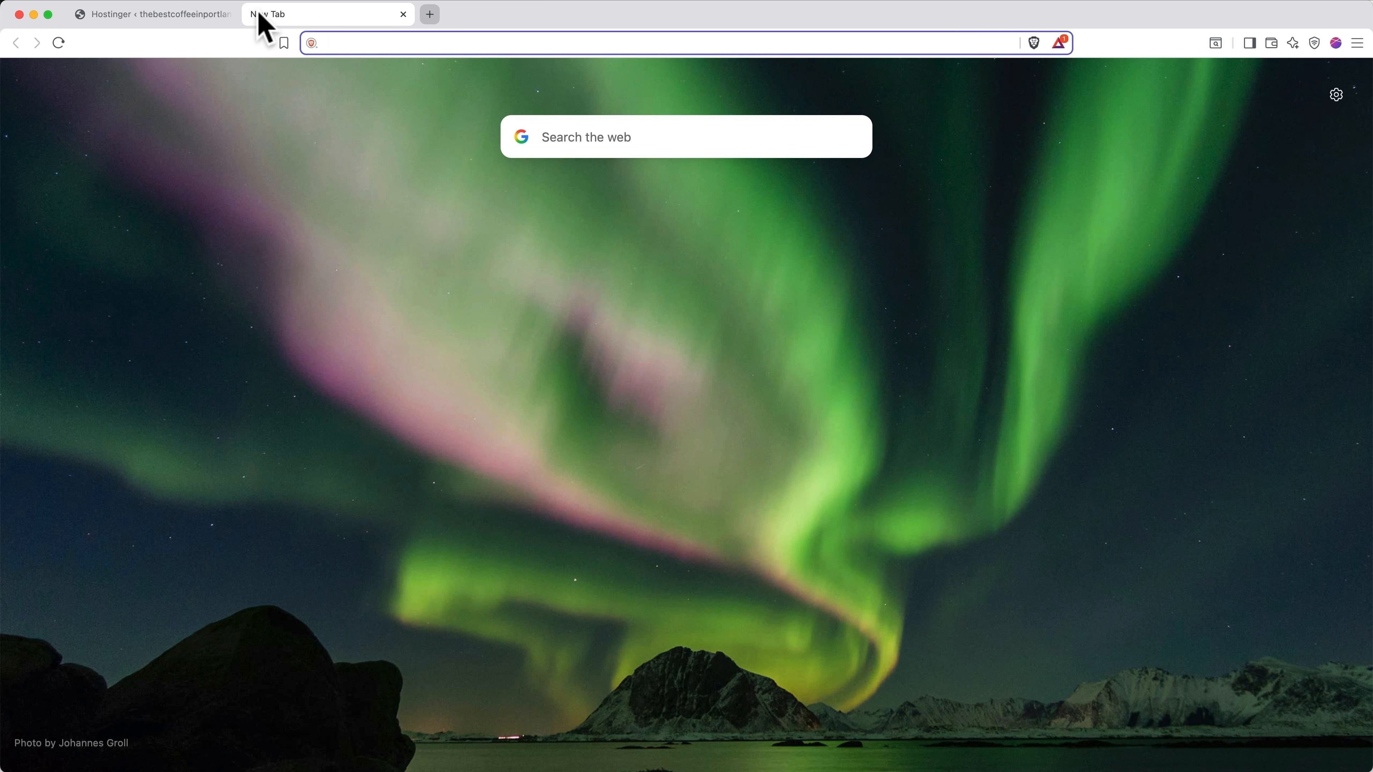
# Step: Load thebestcoffeeinportland.com/wp-admin in the new tab
pyautogui.write('thebestcoffeeinpo')
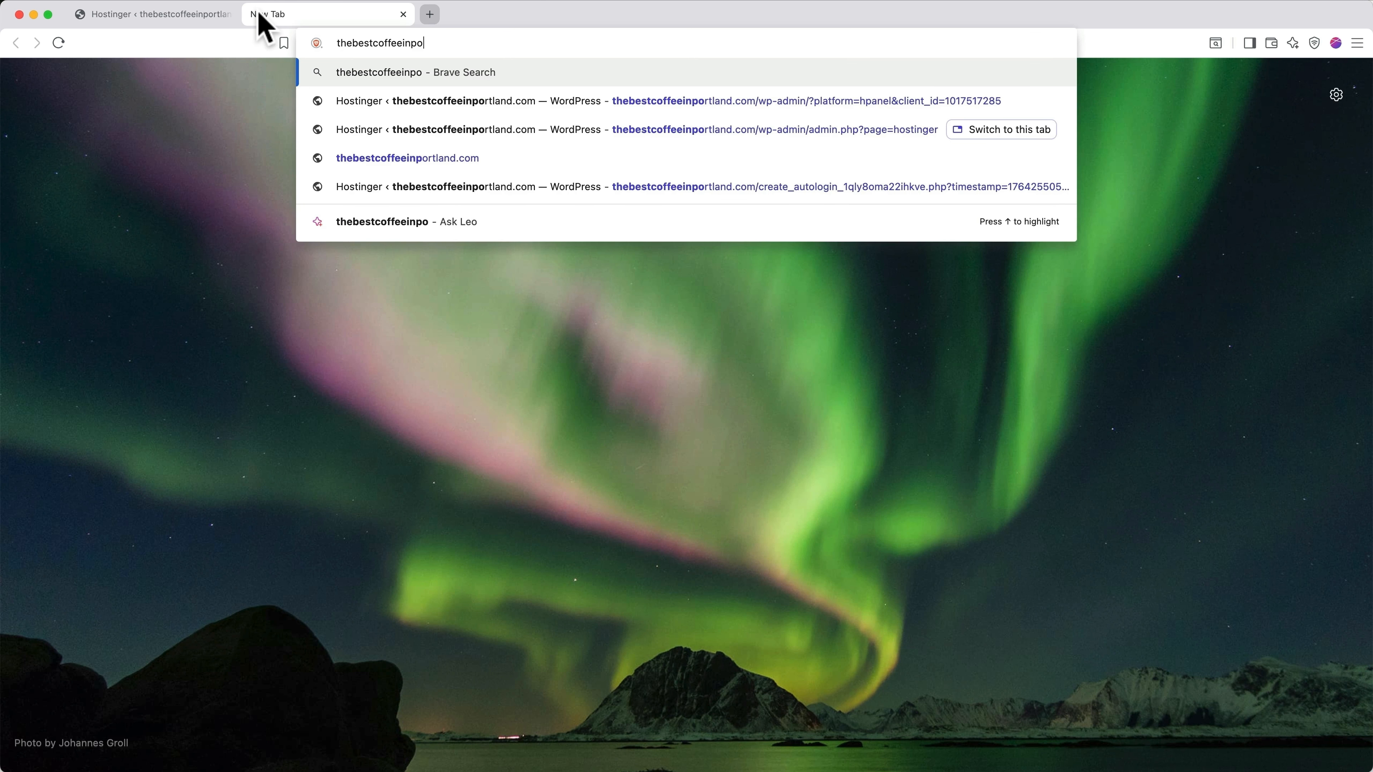
pyautogui.write('rtland.com/')
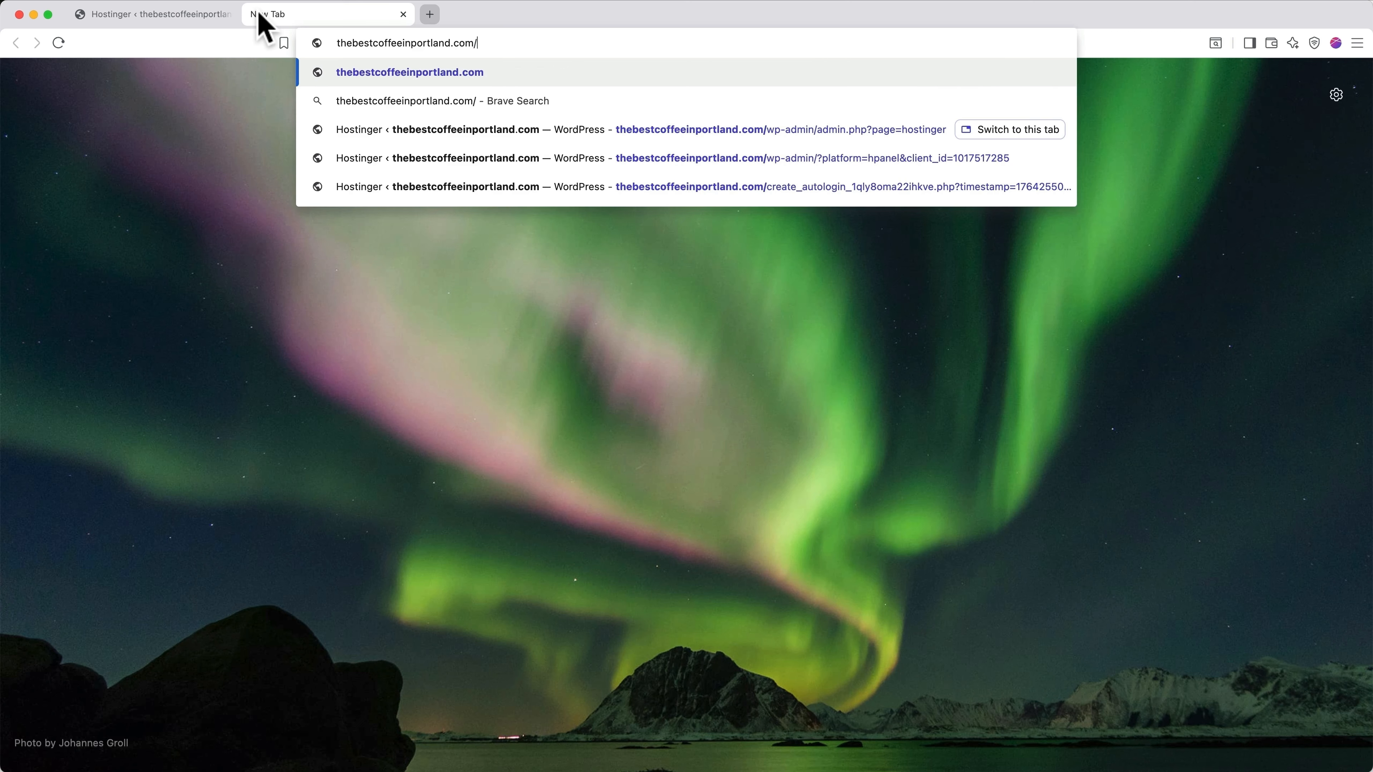
pyautogui.write('wp-a')
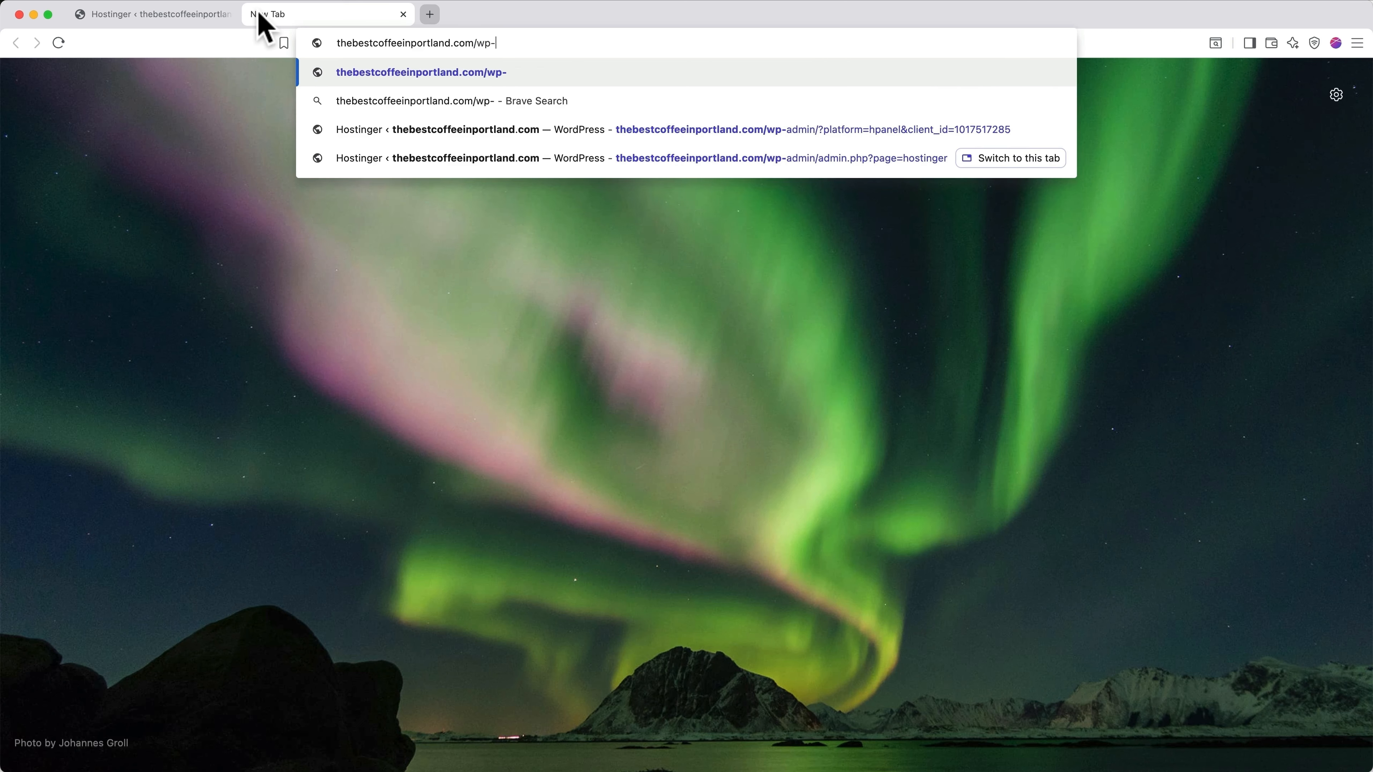
pyautogui.write('dmin')
pyautogui.press('Return')
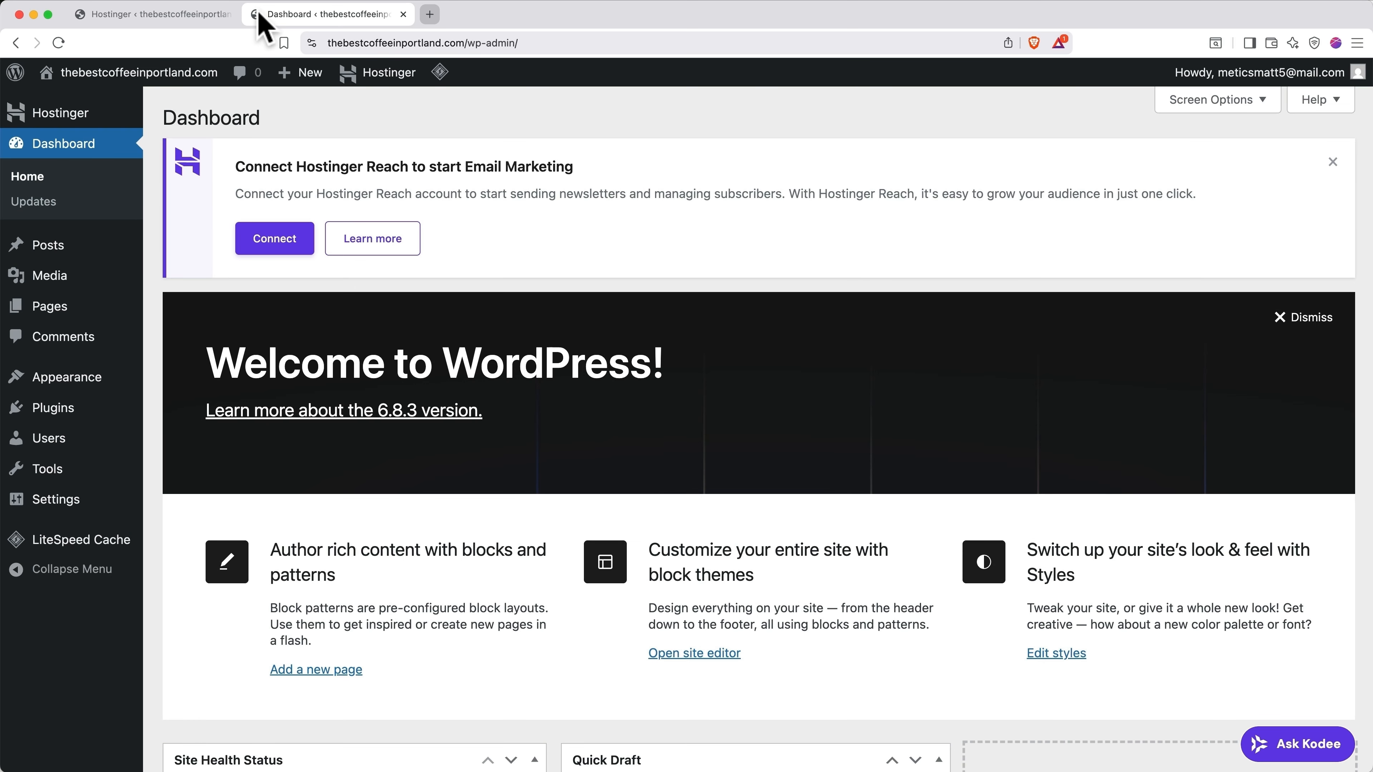
# Step: Close the extra tab and dismiss the Hostinger Reach notice and Welcome to WordPress panel on the Dashboard
pyautogui.click(402, 15)
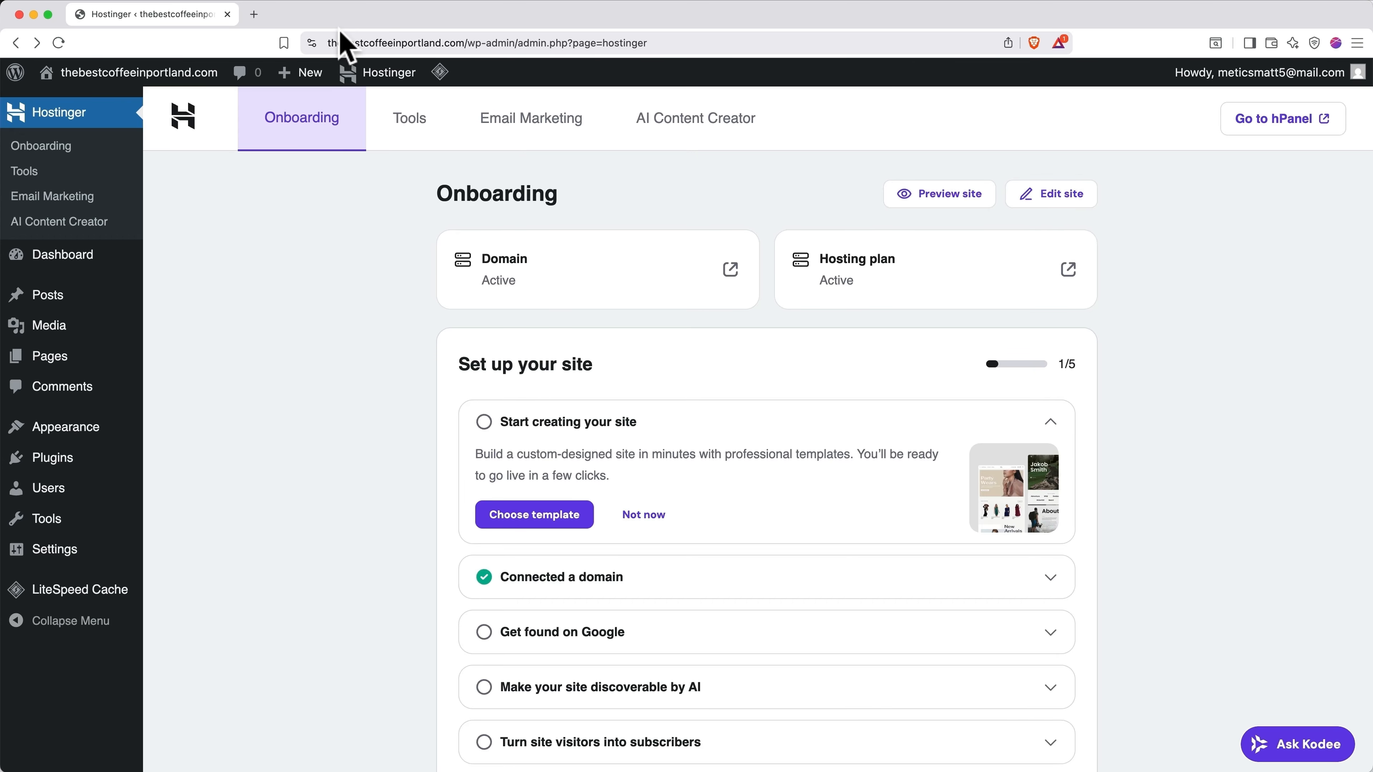
pyautogui.click(60, 261)
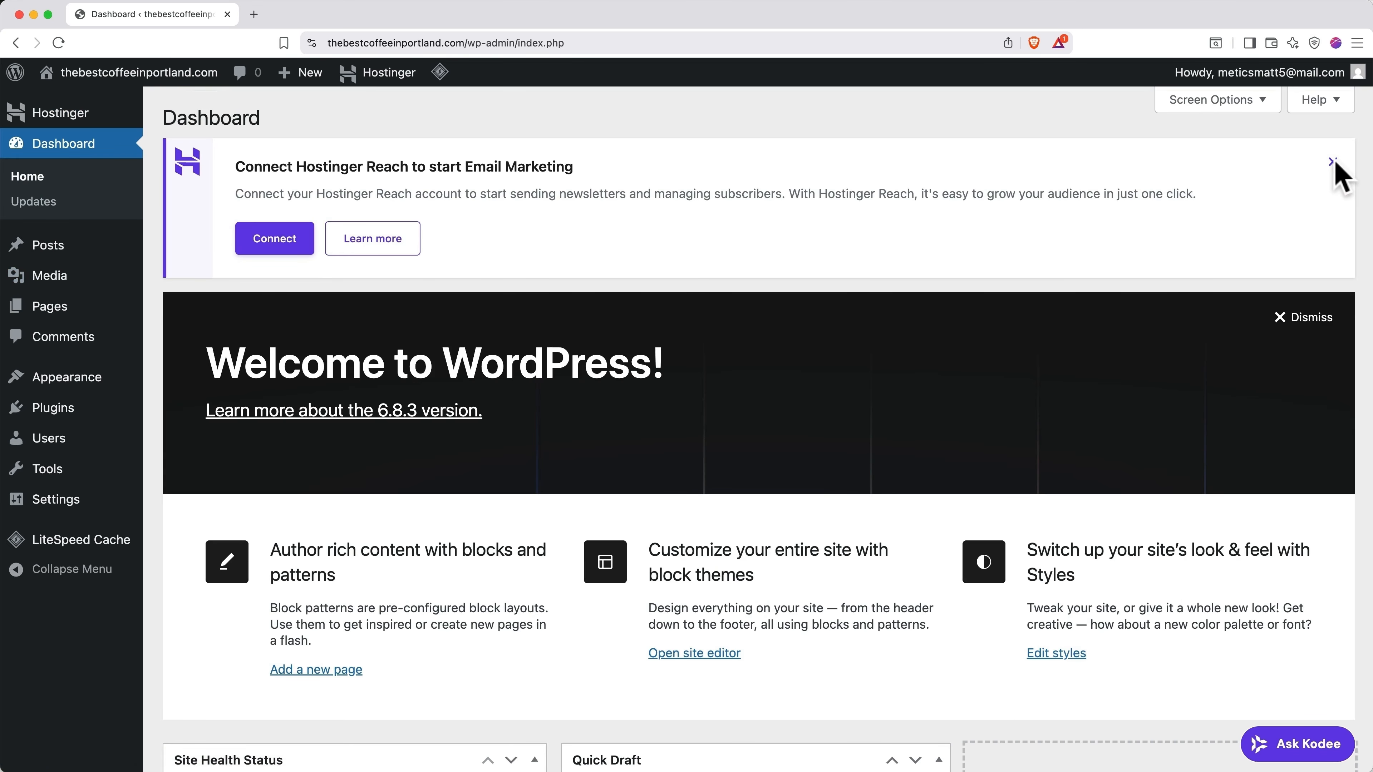
pyautogui.click(1333, 162)
pyautogui.click(1335, 172)
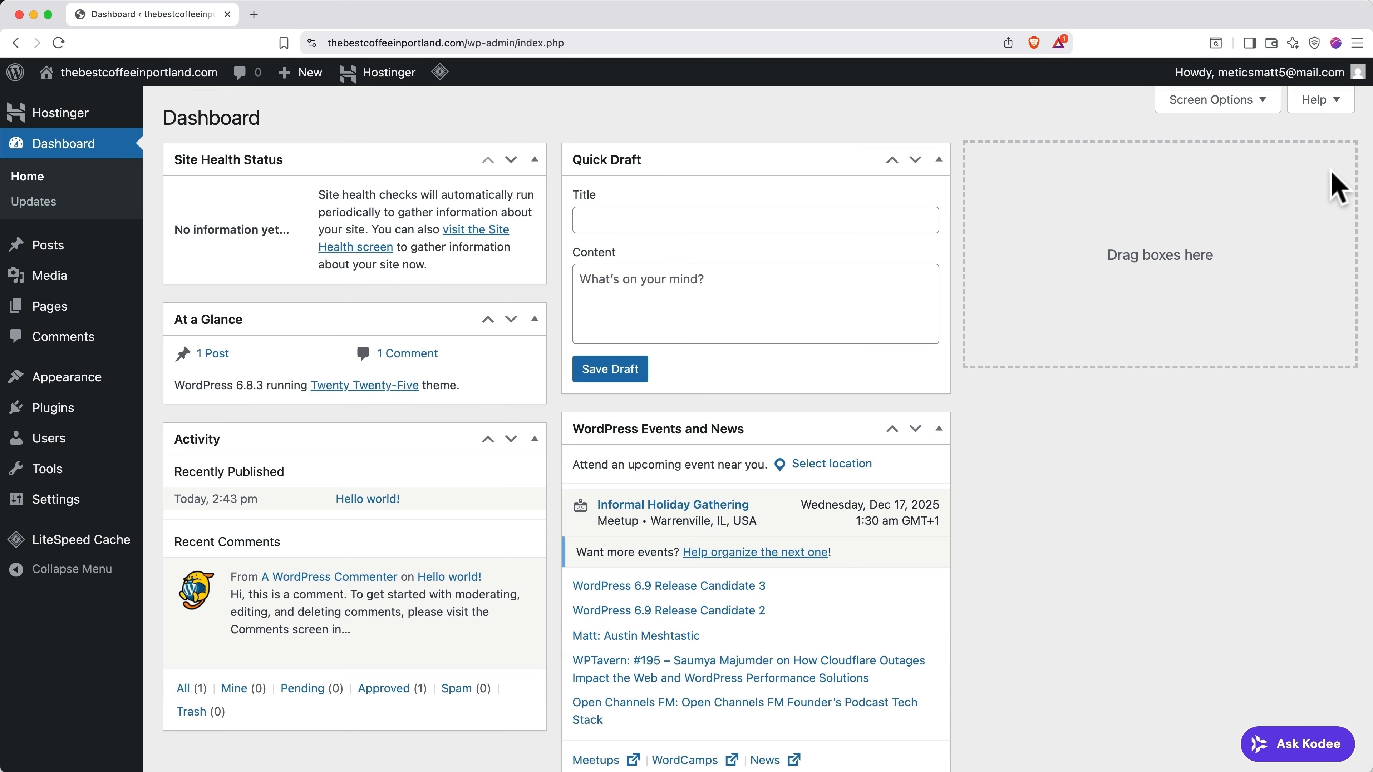
# Step: Hide the Site Health Status, At a Glance, Activity, Quick Draft and Events and News widgets
pyautogui.click(1262, 102)
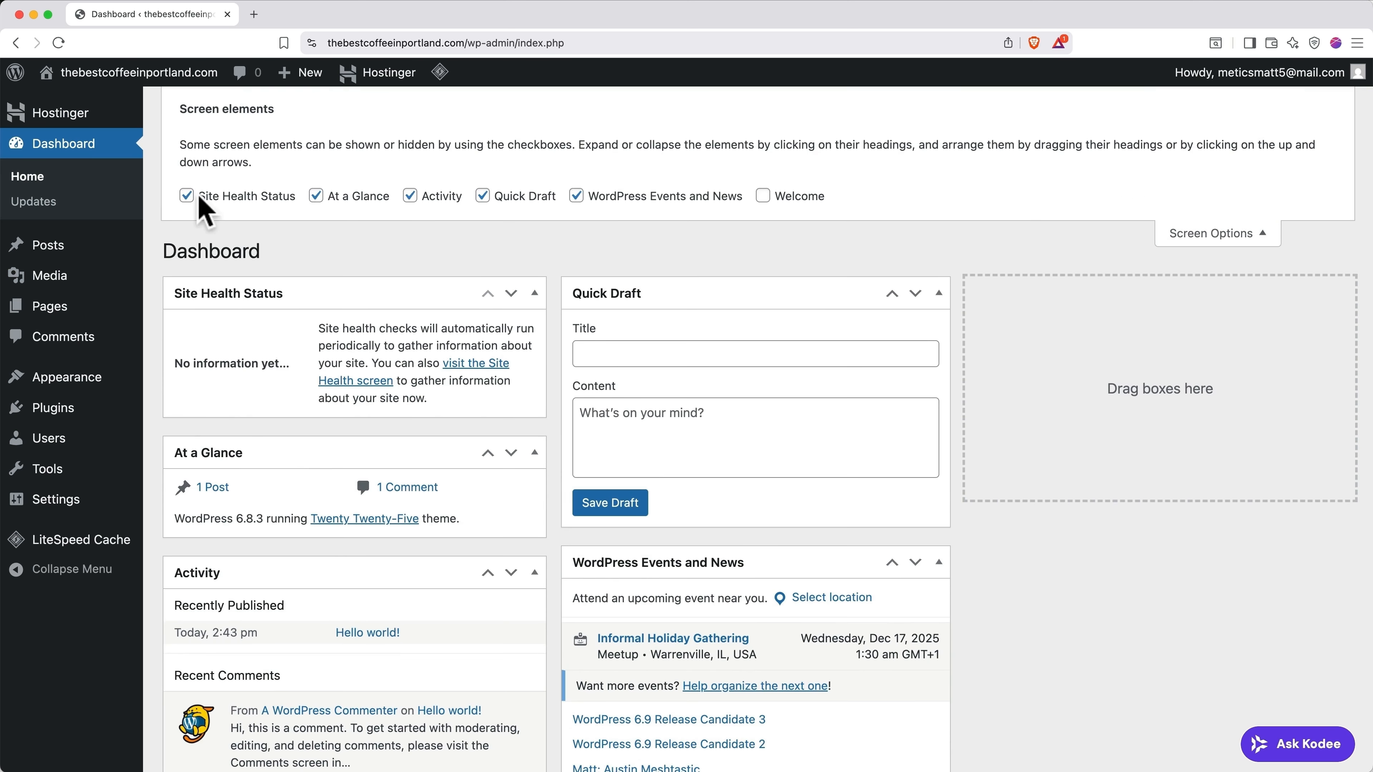
pyautogui.click(187, 196)
pyautogui.click(315, 196)
pyautogui.click(410, 195)
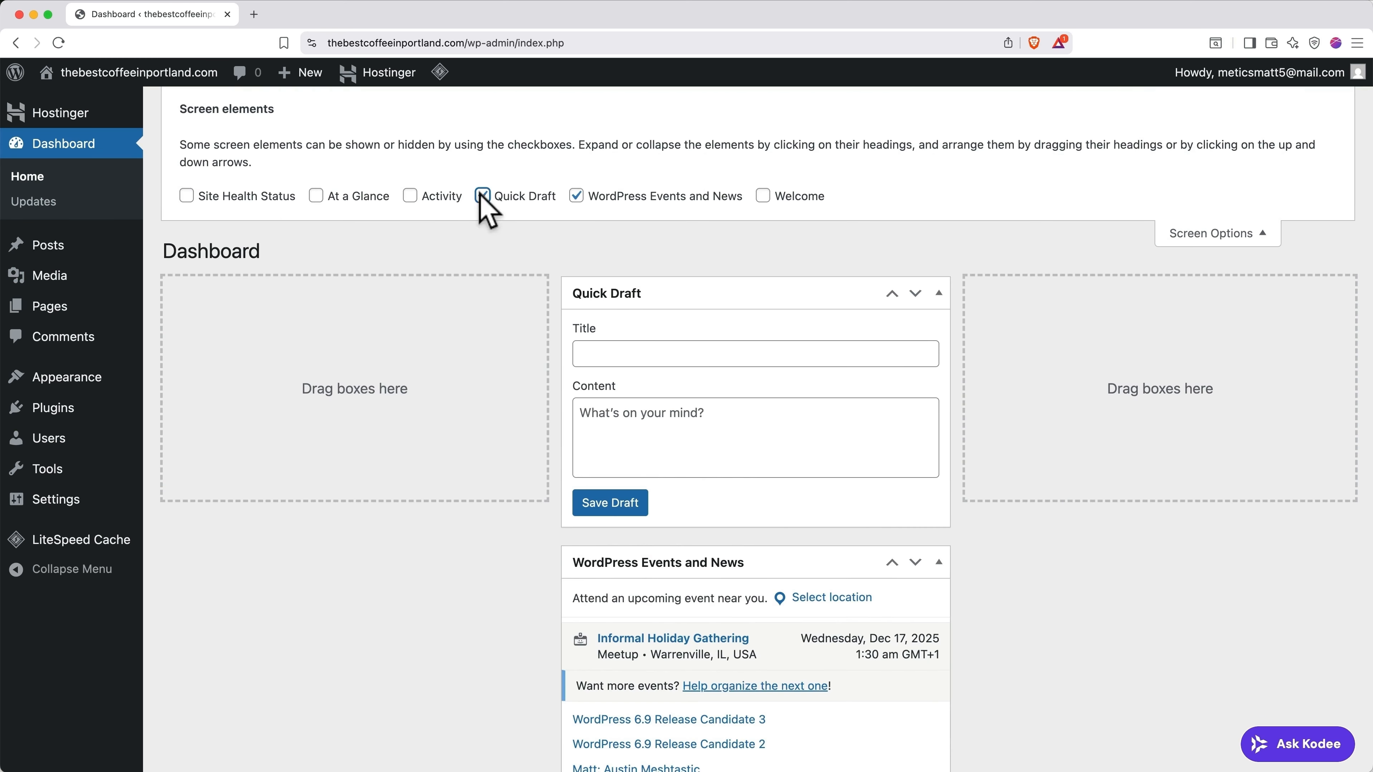
pyautogui.click(482, 195)
pyautogui.click(576, 195)
pyautogui.click(1183, 237)
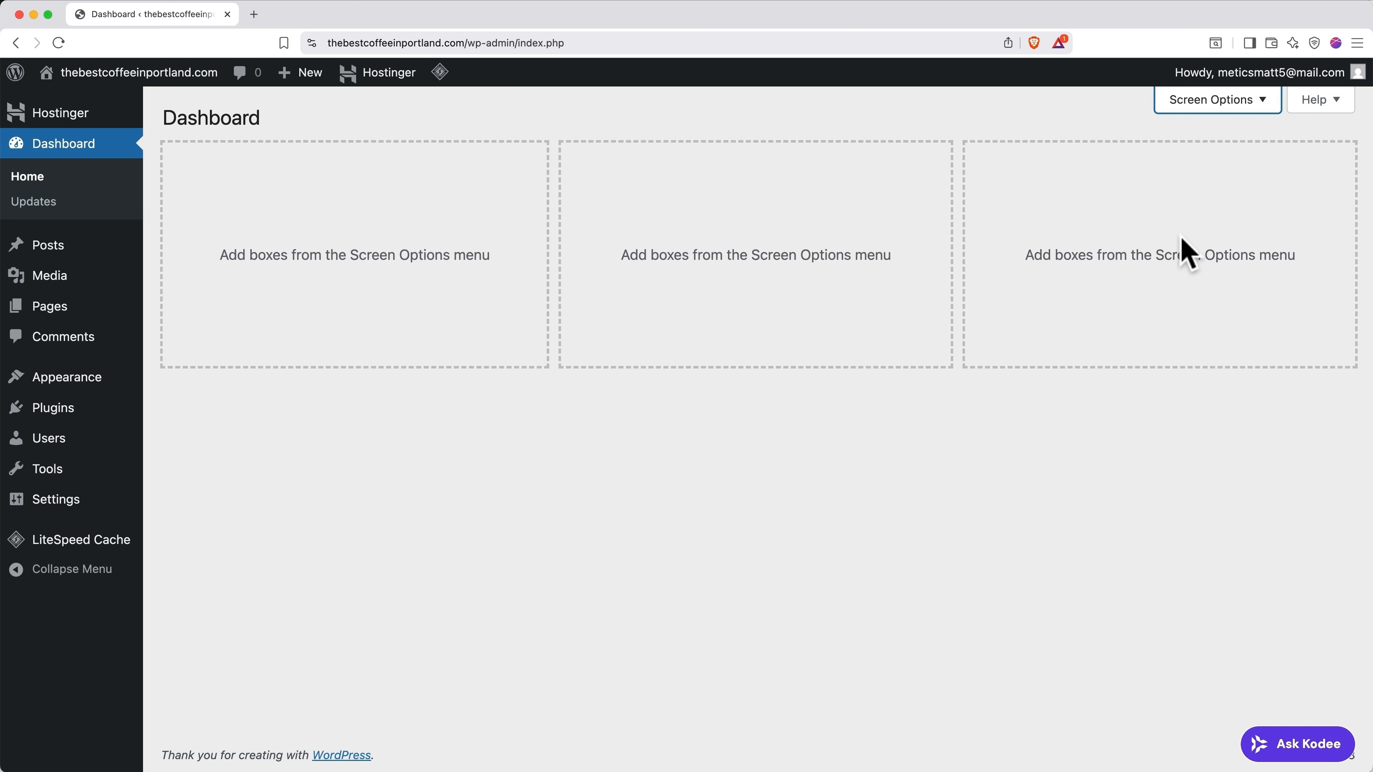
# Step: Deactivate all installed plugins with the Deactivate bulk action
pyautogui.click(86, 412)
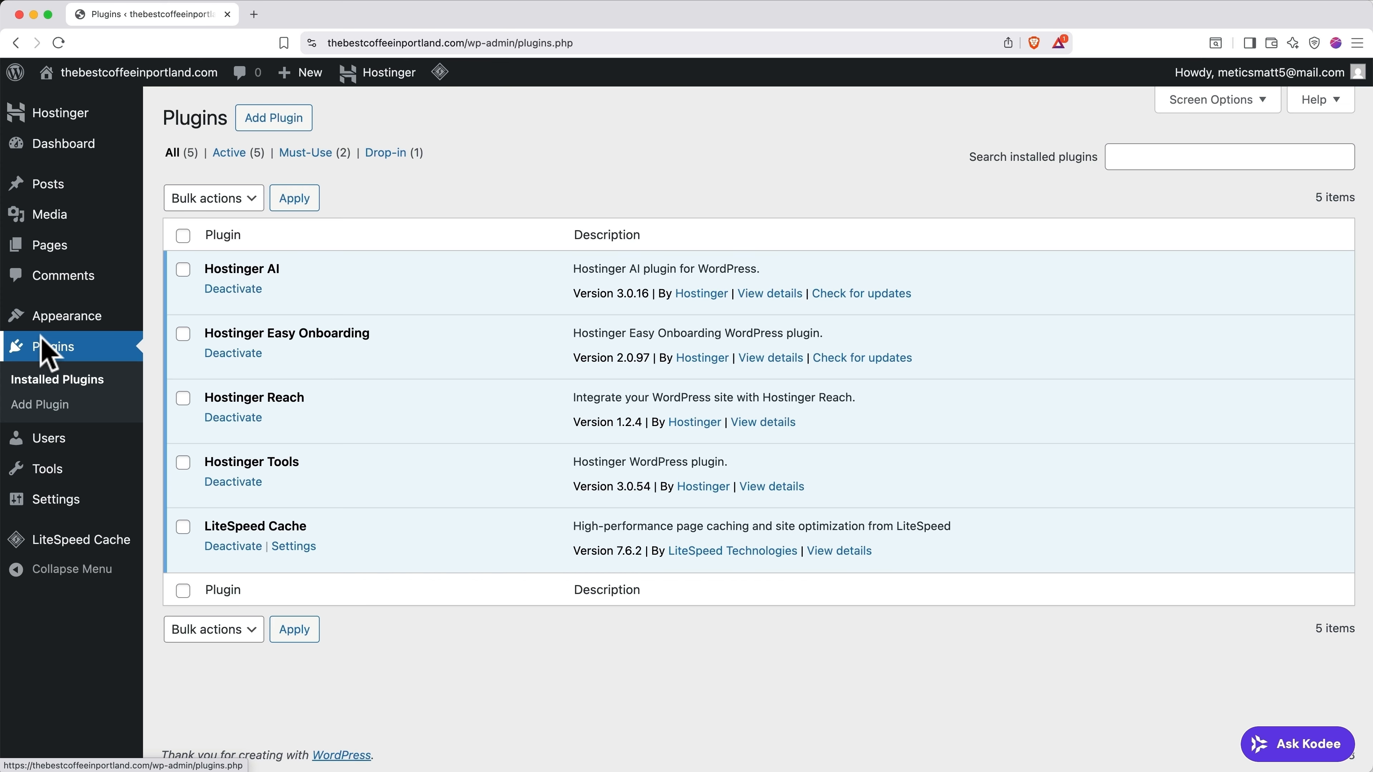
pyautogui.click(183, 236)
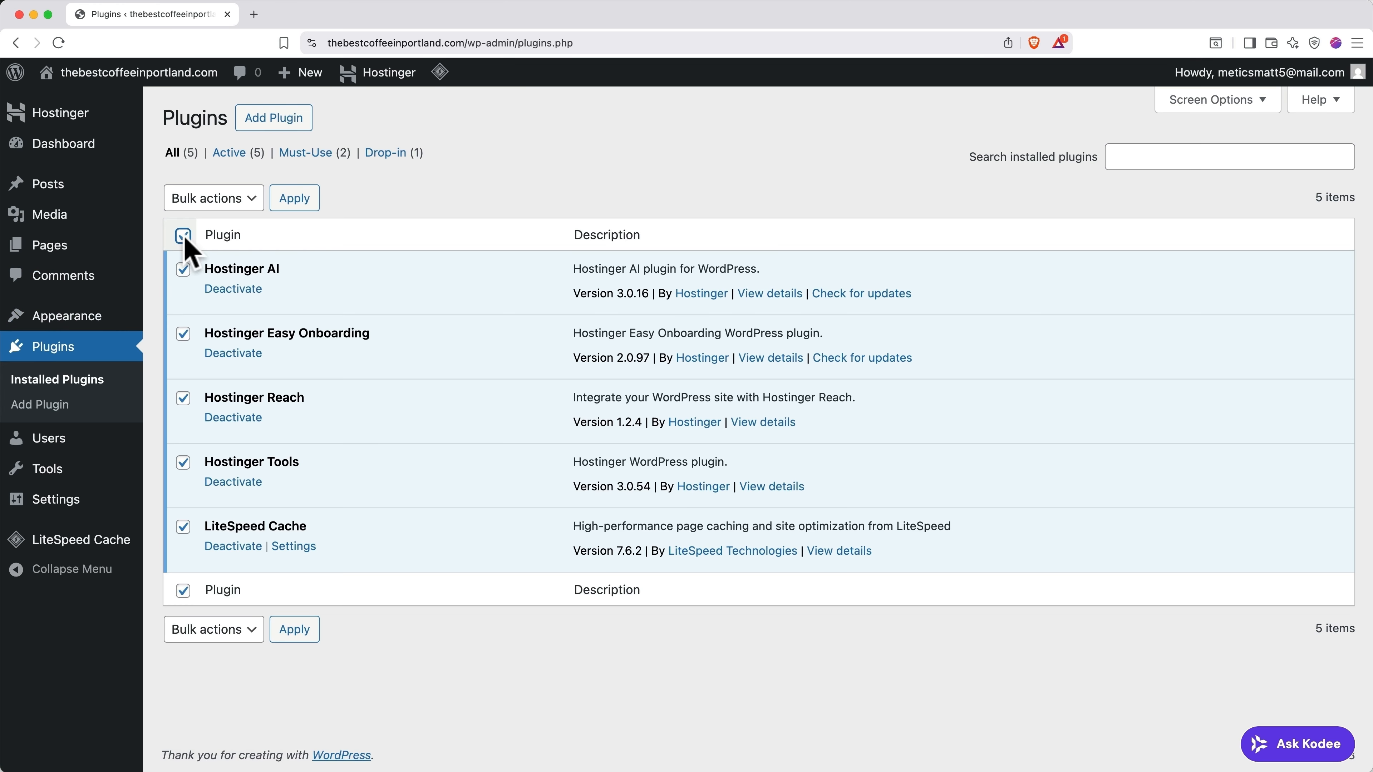
pyautogui.click(222, 199)
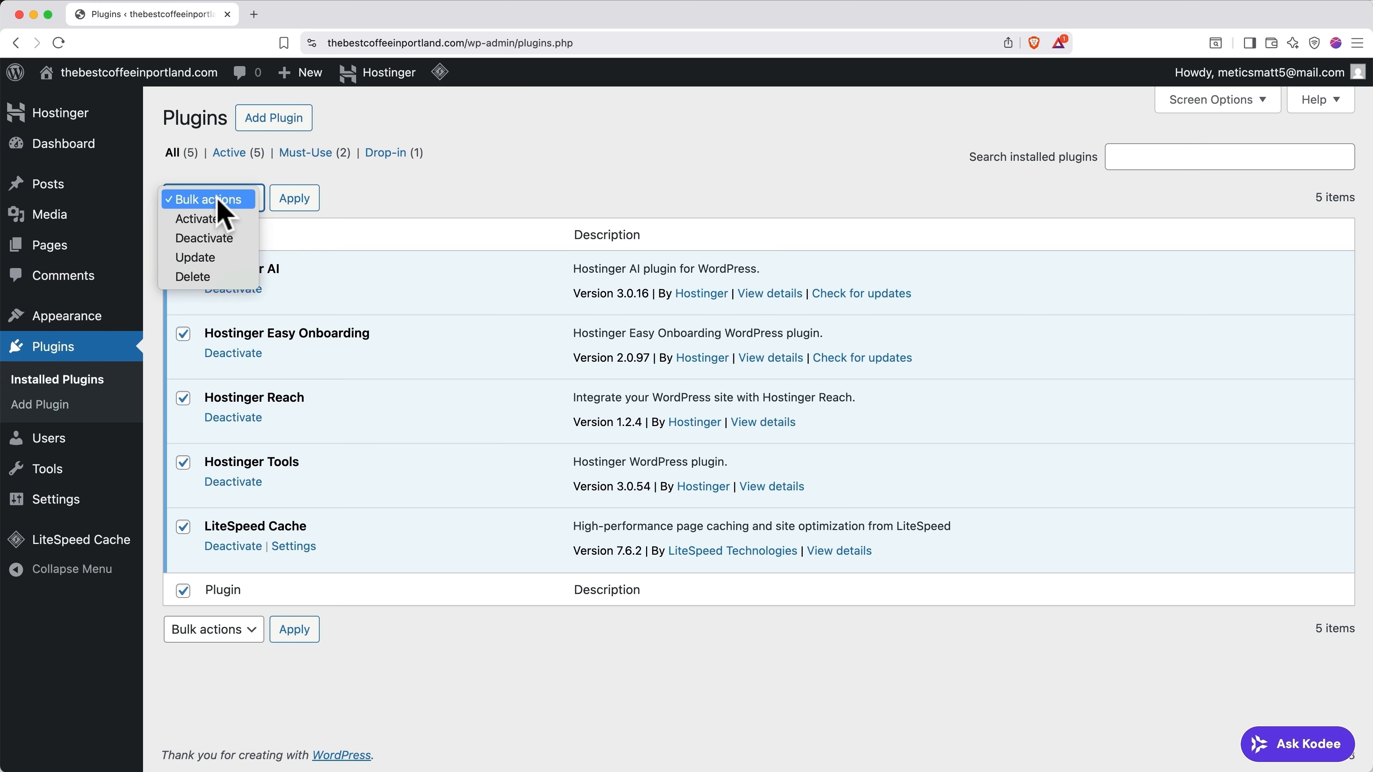
pyautogui.click(221, 239)
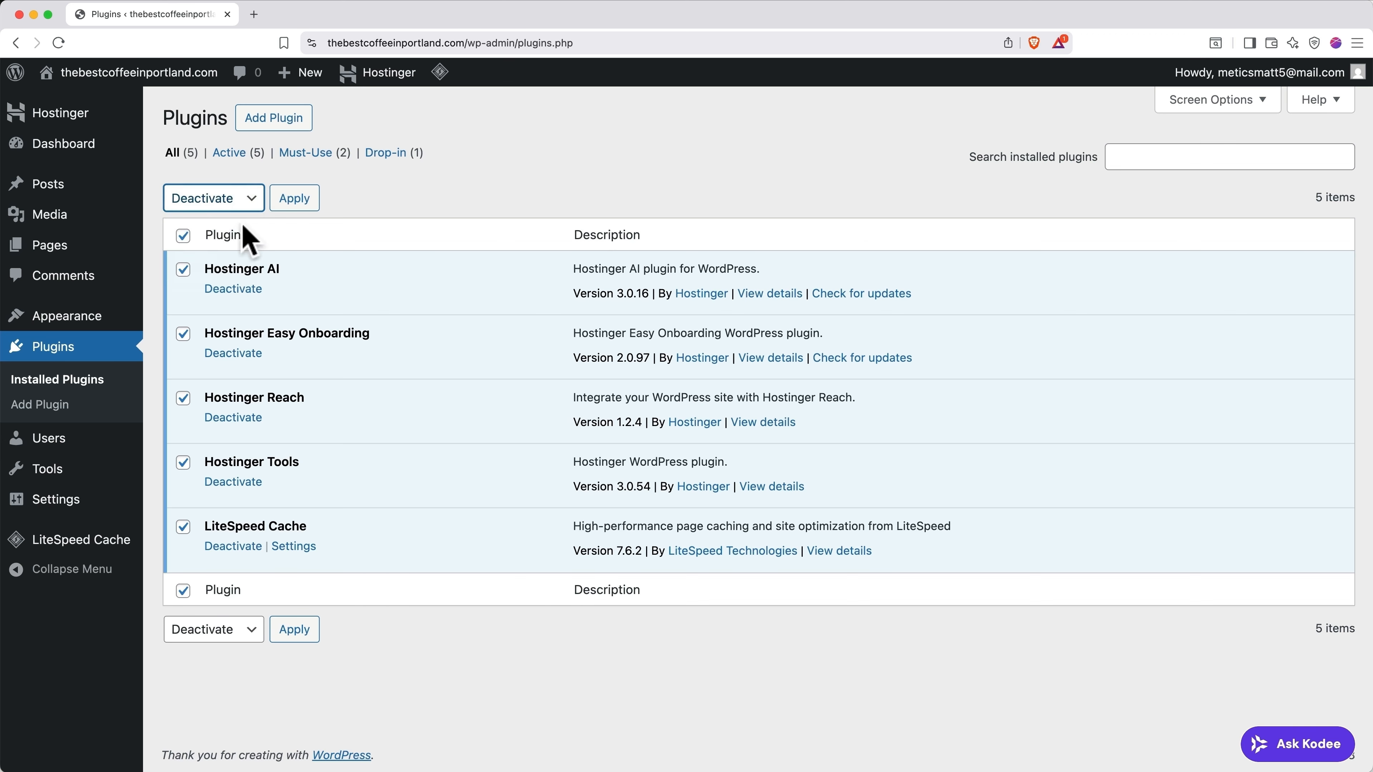
pyautogui.click(292, 200)
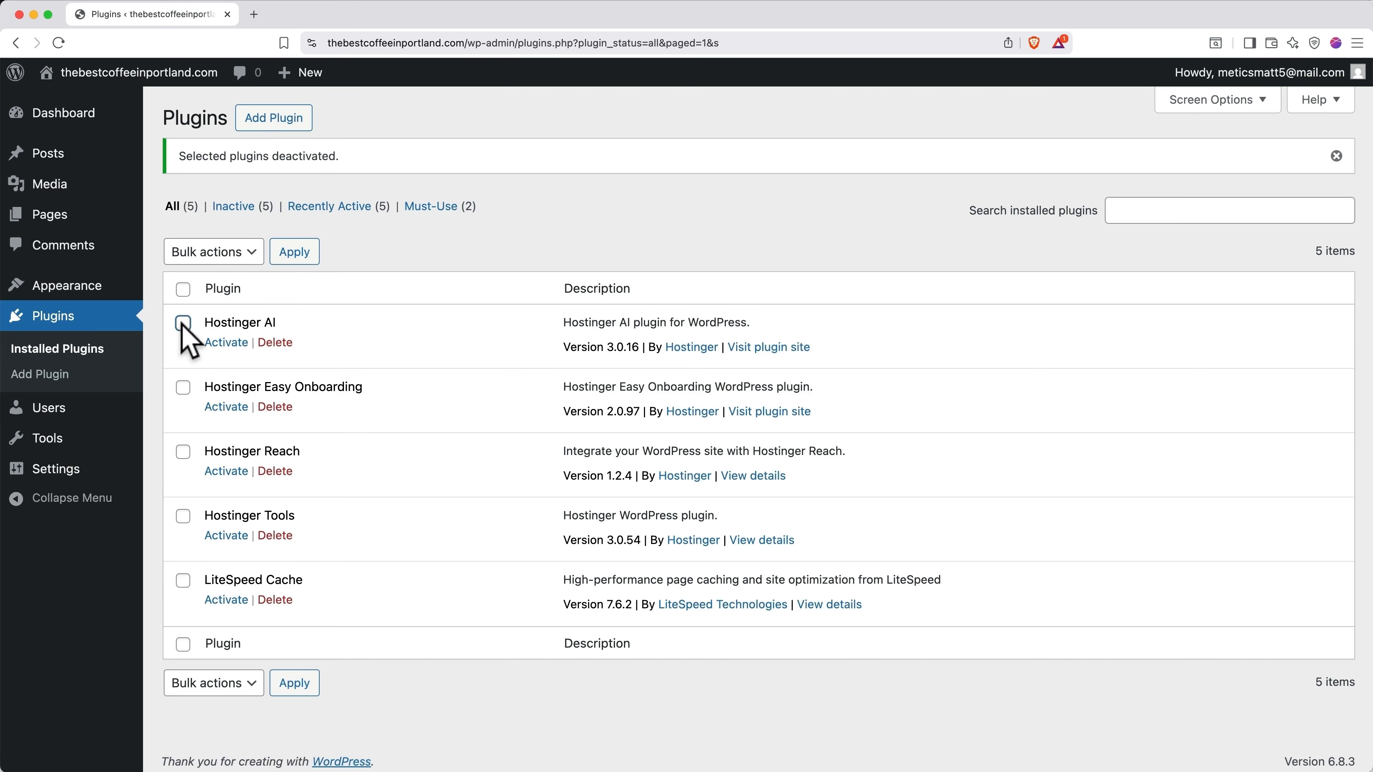
# Step: Delete the Hostinger AI, Easy Onboarding, Reach and Tools plugins in bulk
pyautogui.click(183, 324)
pyautogui.click(183, 388)
pyautogui.click(182, 449)
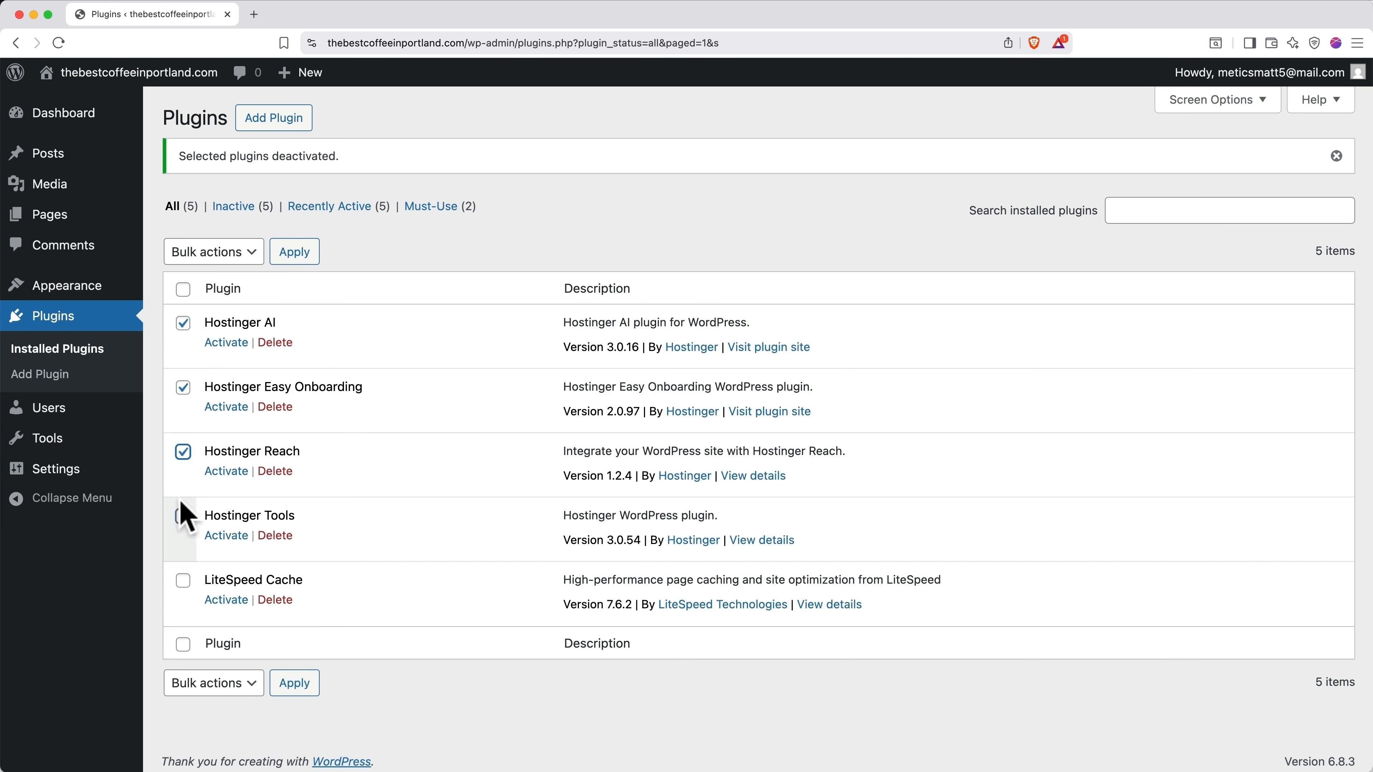
pyautogui.click(181, 517)
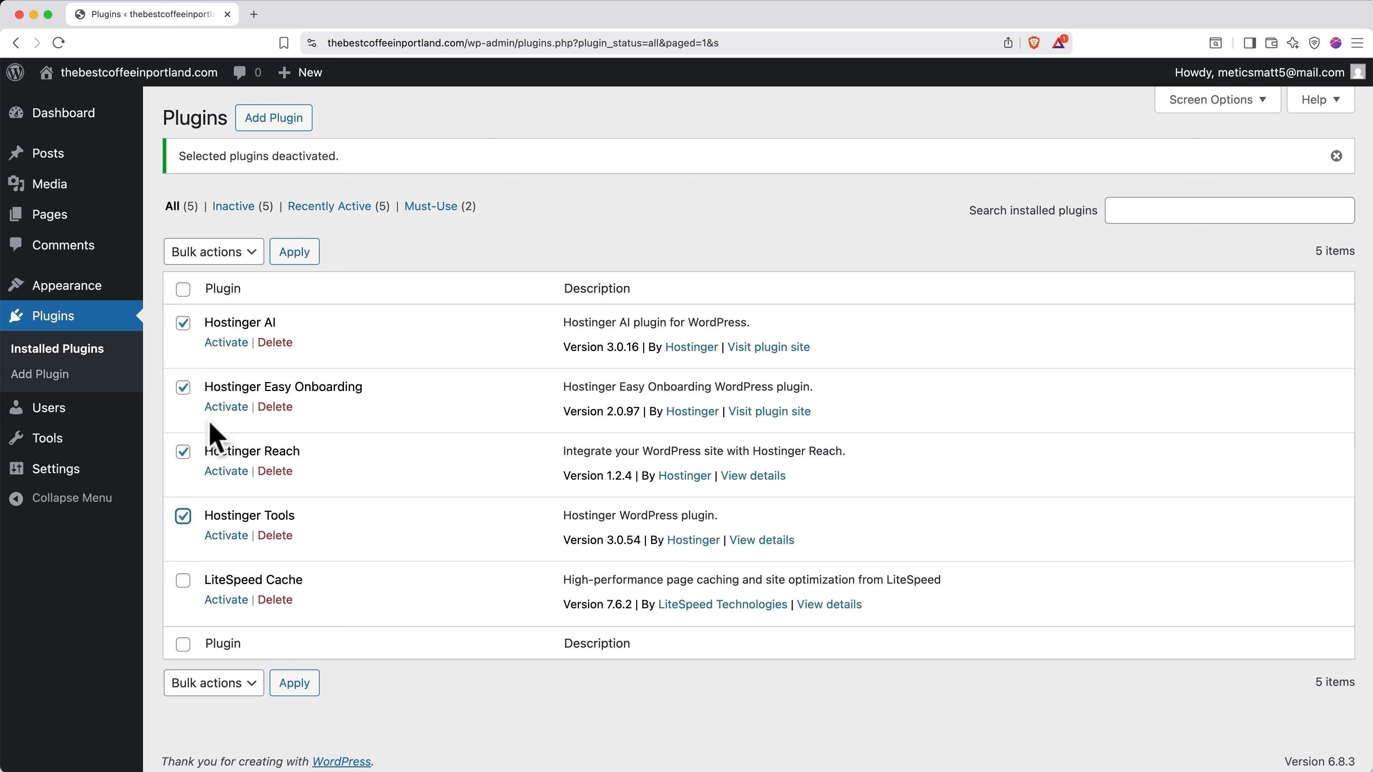
pyautogui.click(211, 253)
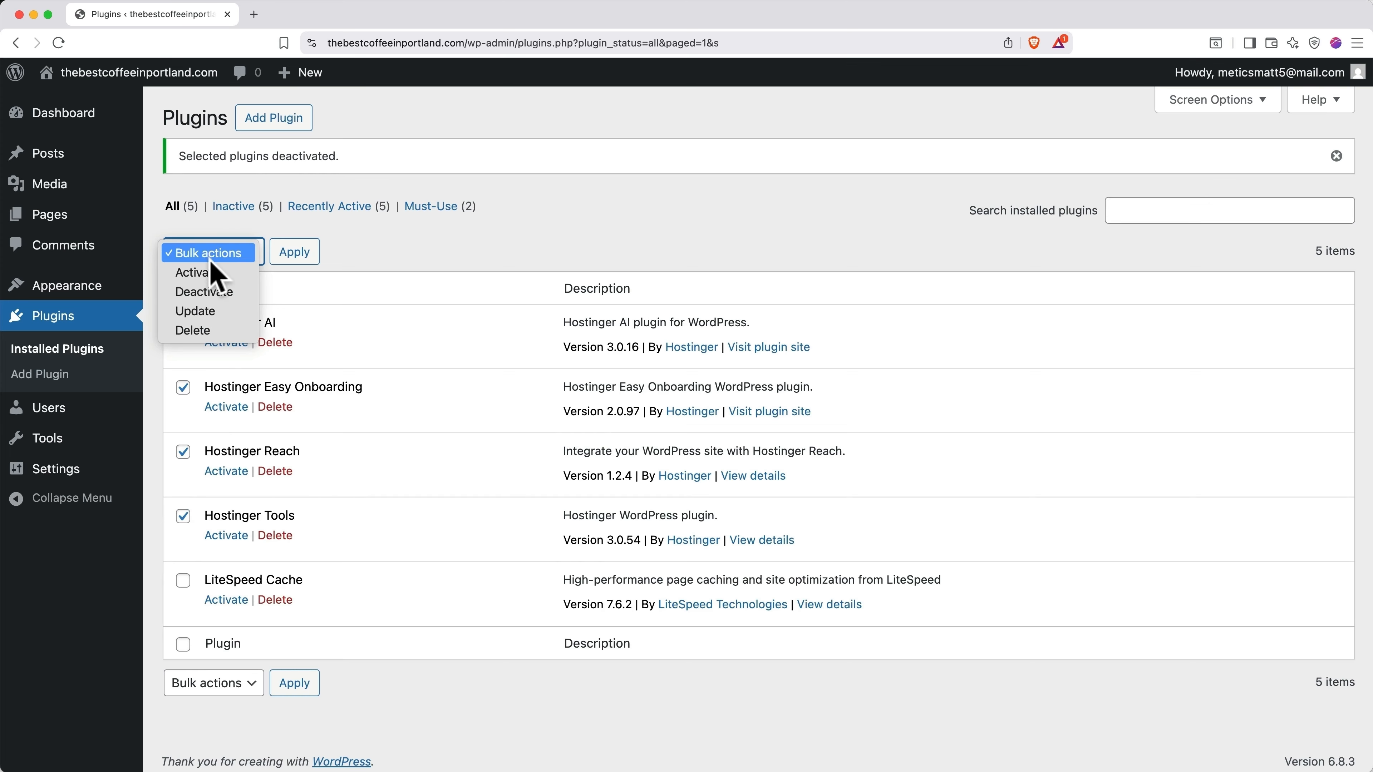
pyautogui.click(214, 331)
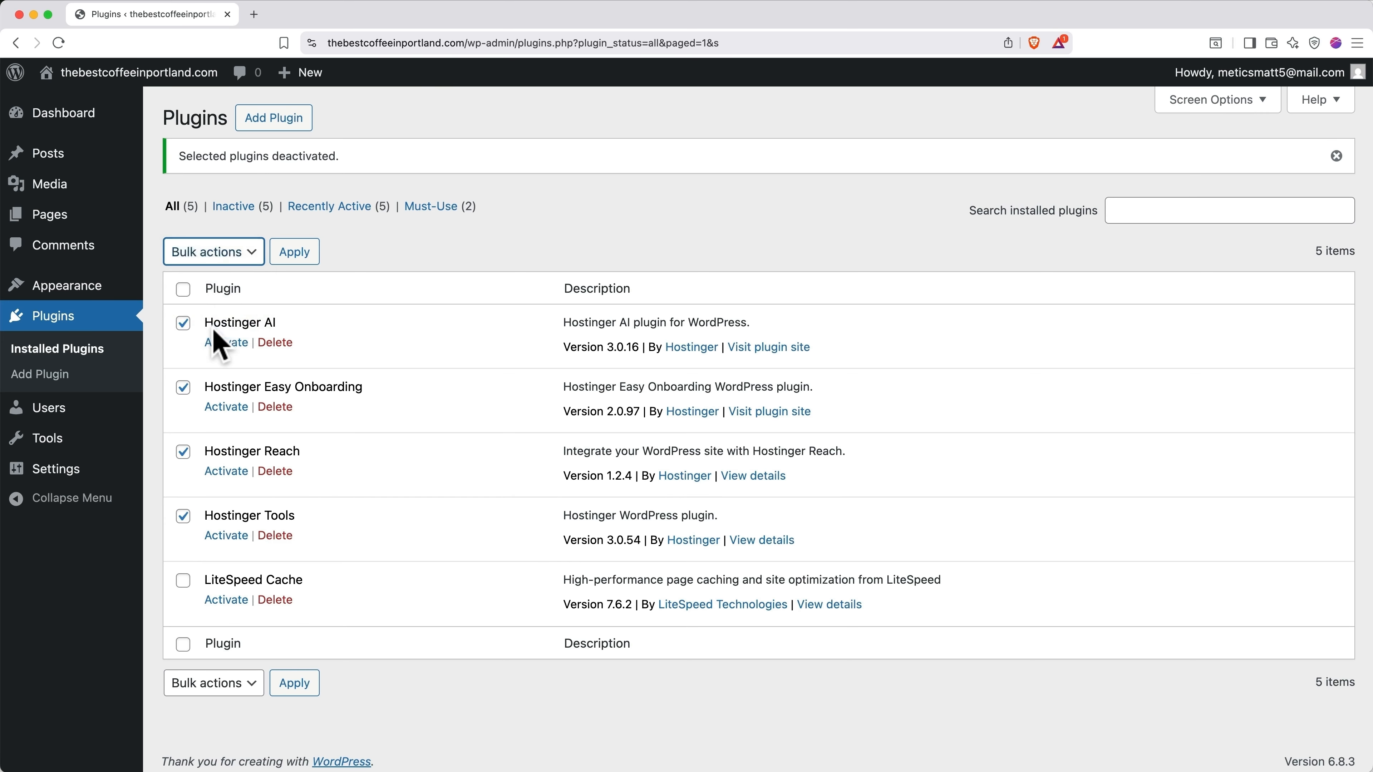
pyautogui.click(295, 251)
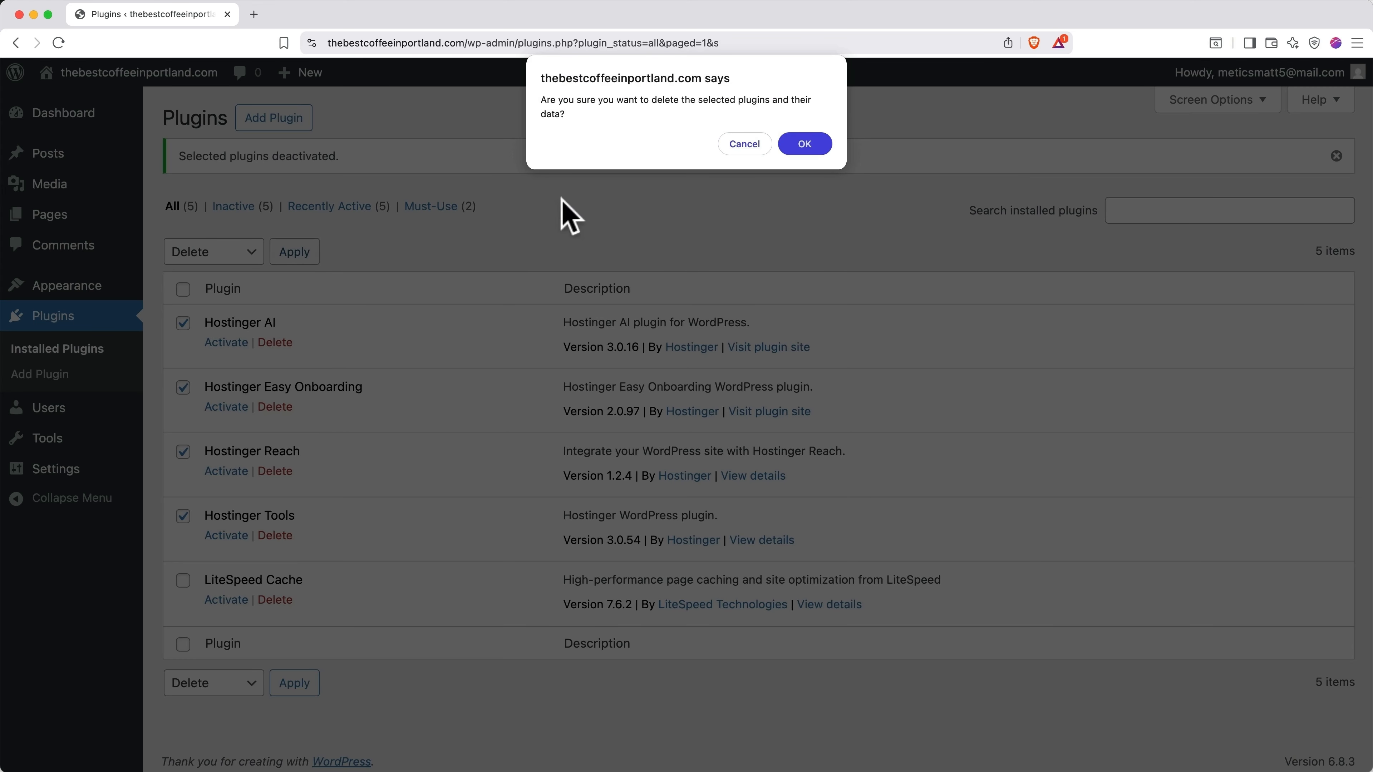
pyautogui.click(806, 145)
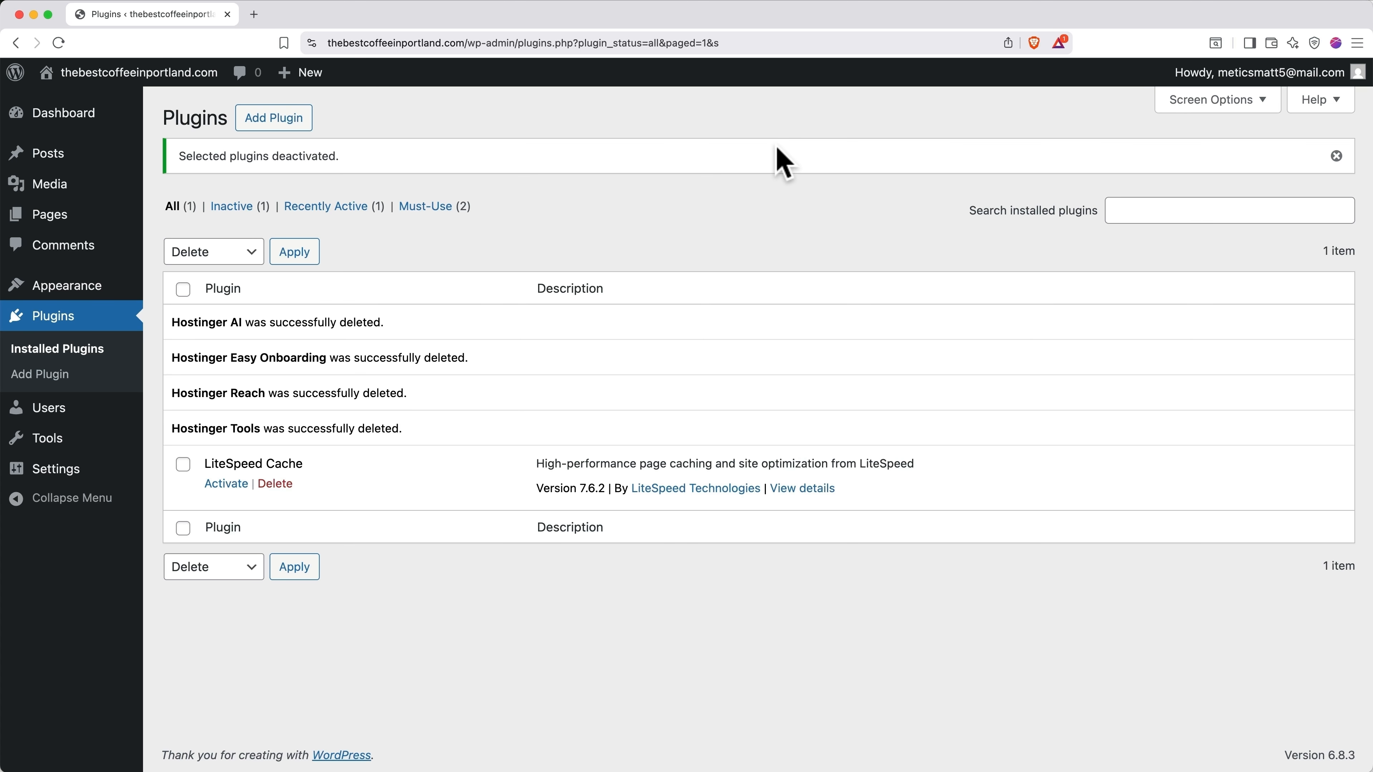
# Step: Search the theme directory for 'astra', install and activate Astra, then dismiss its banner and notice
pyautogui.click(98, 298)
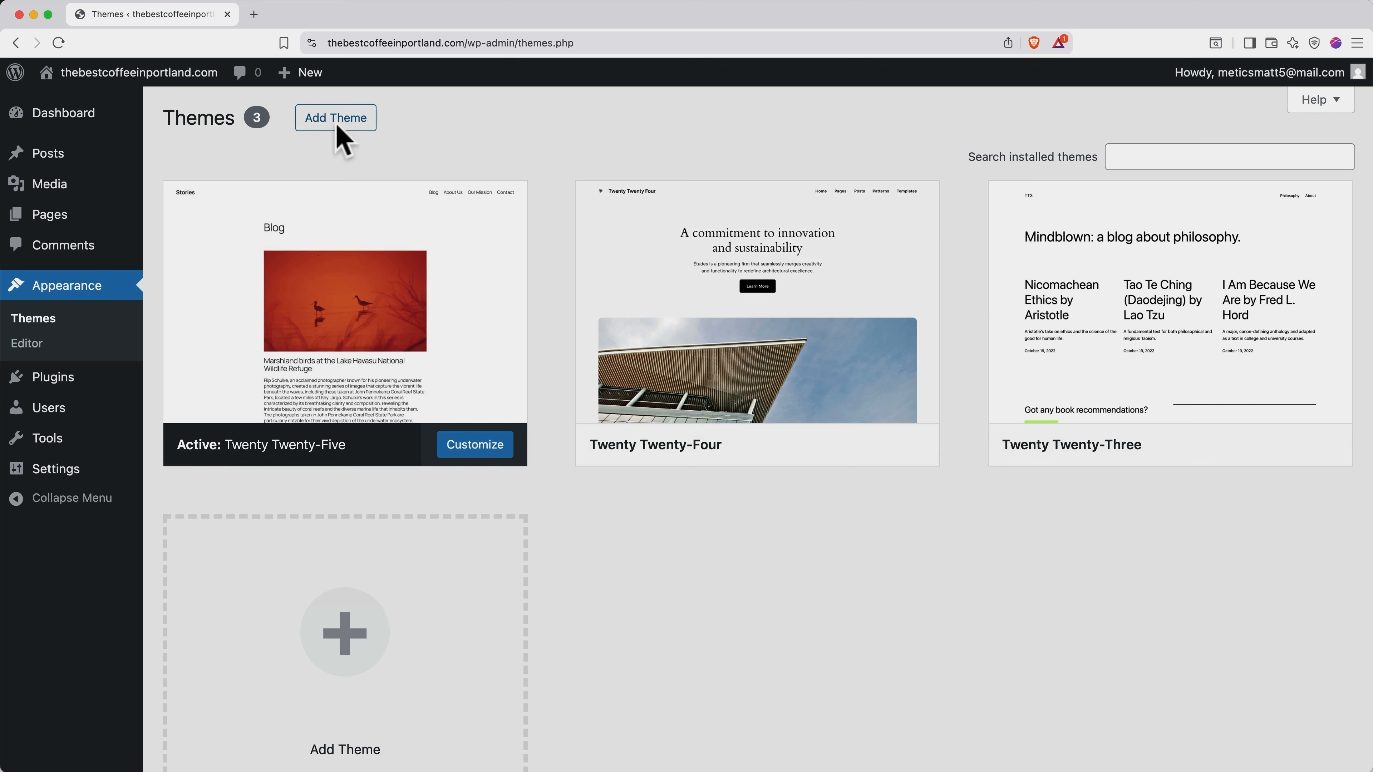
pyautogui.click(341, 124)
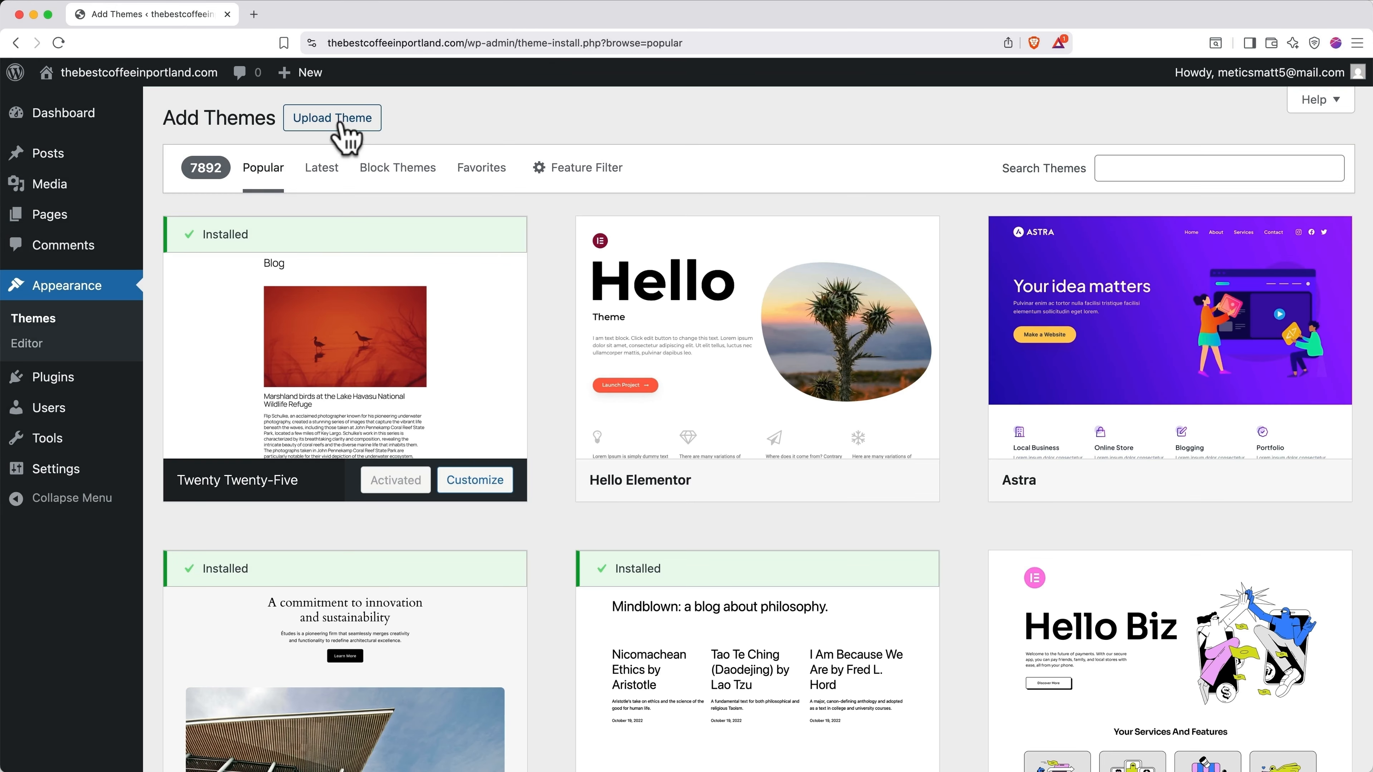
pyautogui.click(1119, 171)
pyautogui.write('astra')
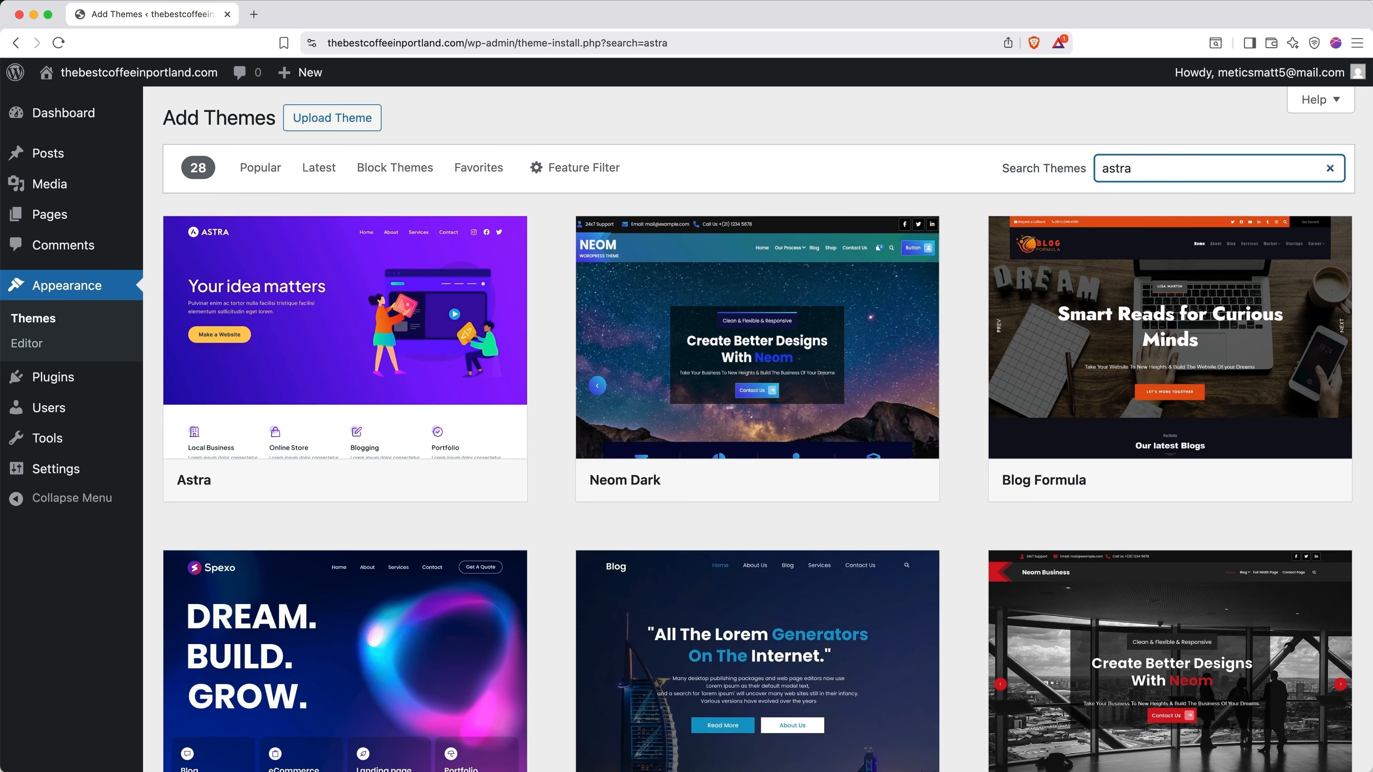
pyautogui.moveTo(496, 315)
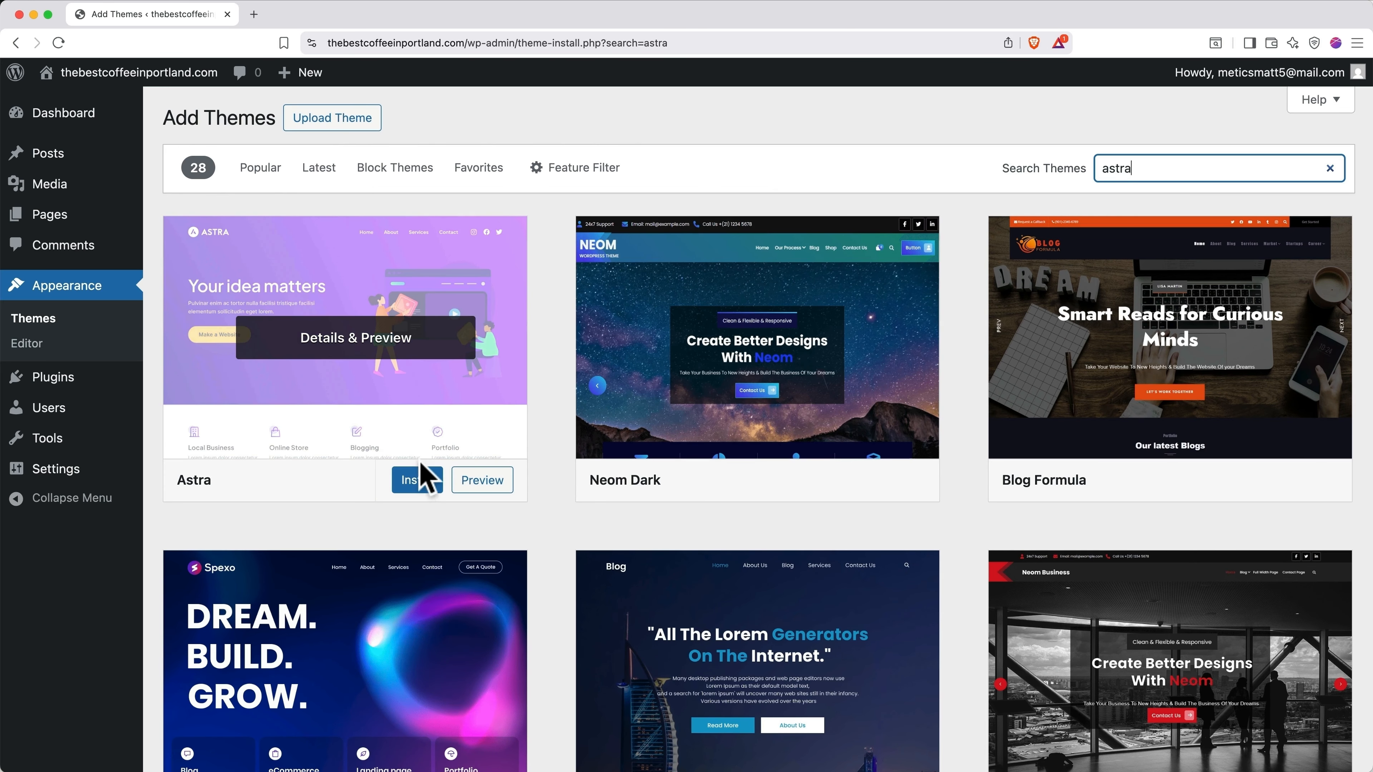
pyautogui.click(419, 480)
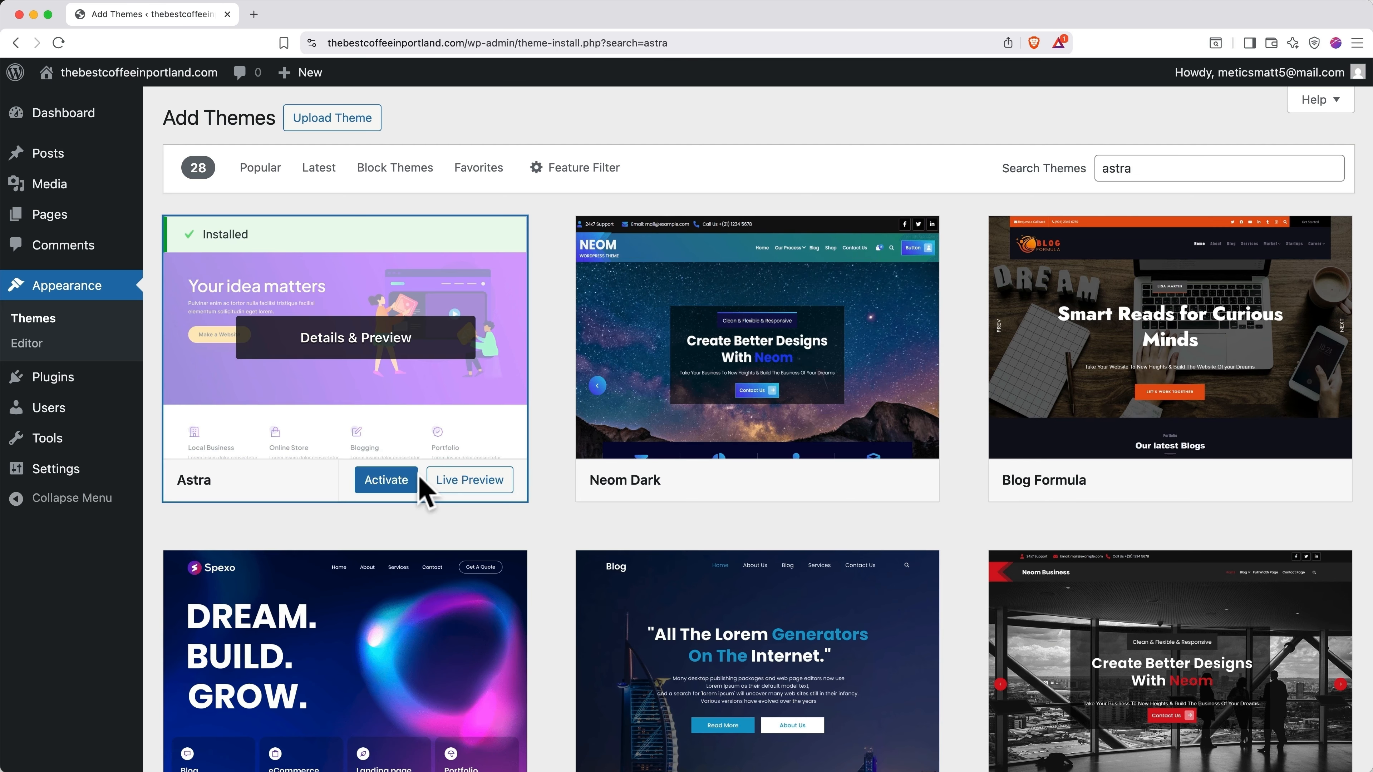
pyautogui.click(389, 473)
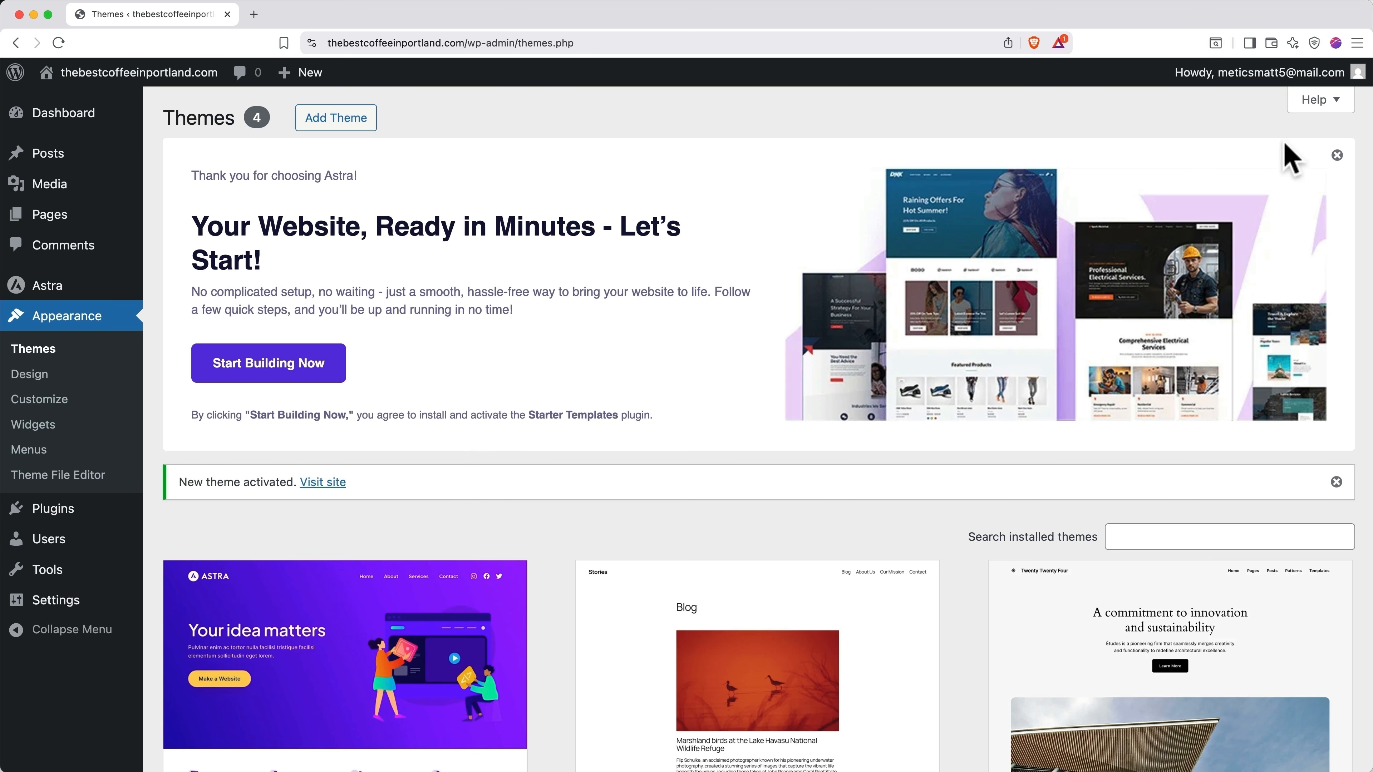
pyautogui.click(1336, 155)
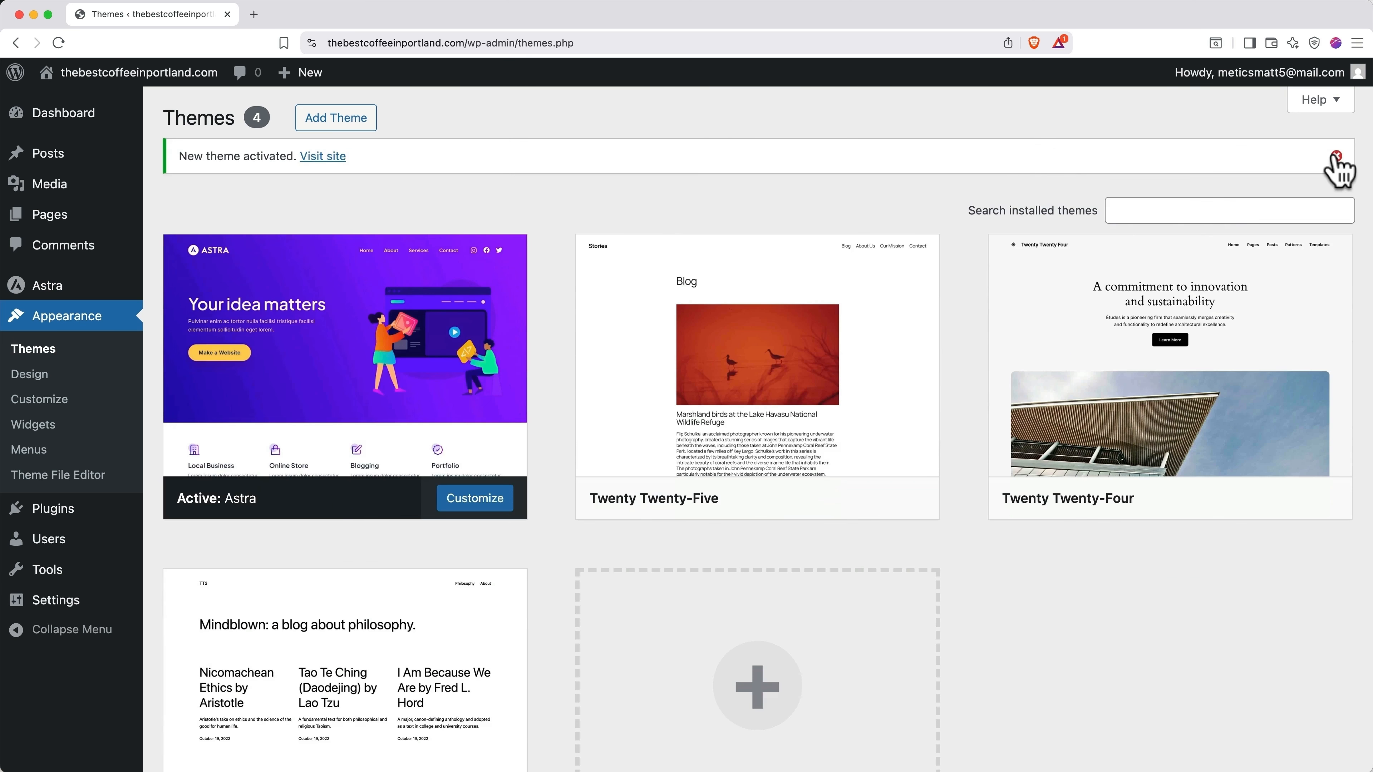
pyautogui.click(1335, 156)
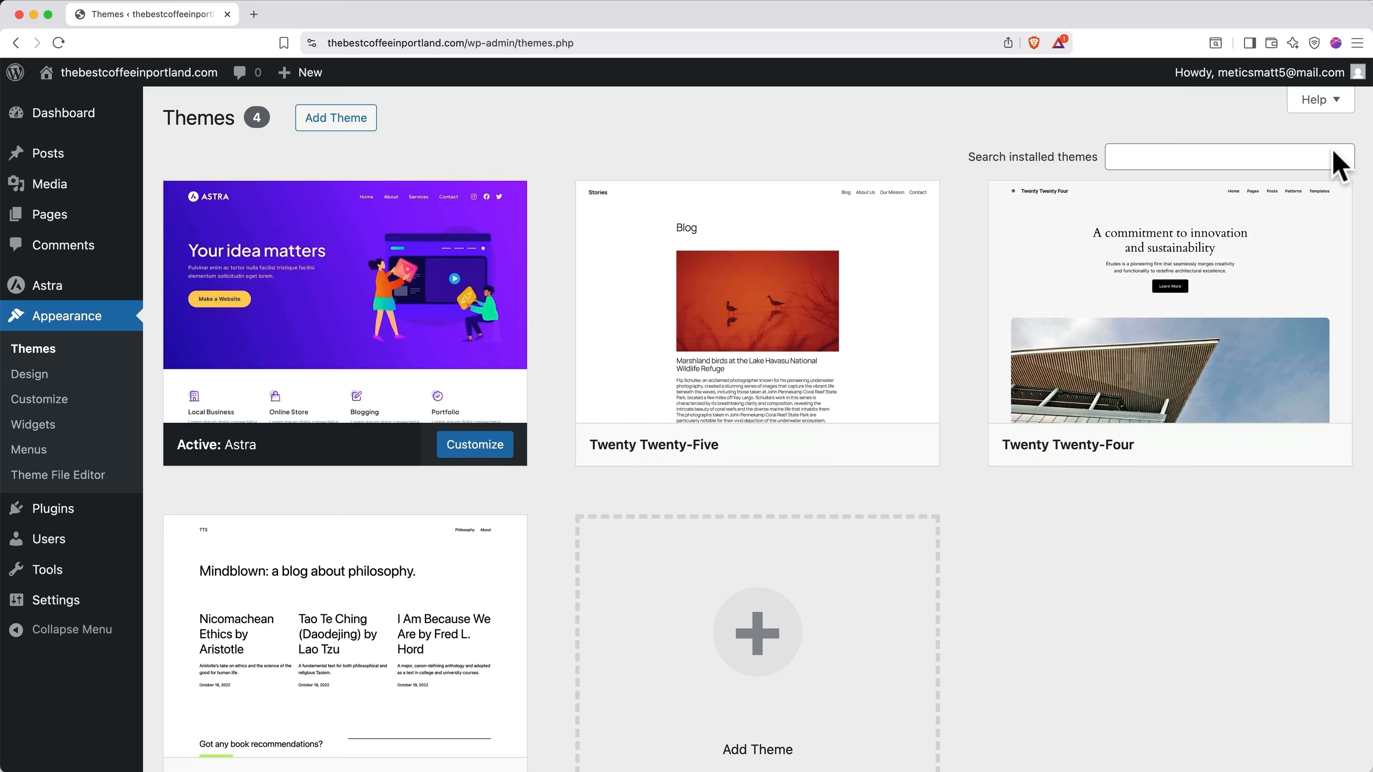
# Step: Search the plugin directory for 'starter templates', then install and activate the Starter Templates plugin
pyautogui.click(85, 510)
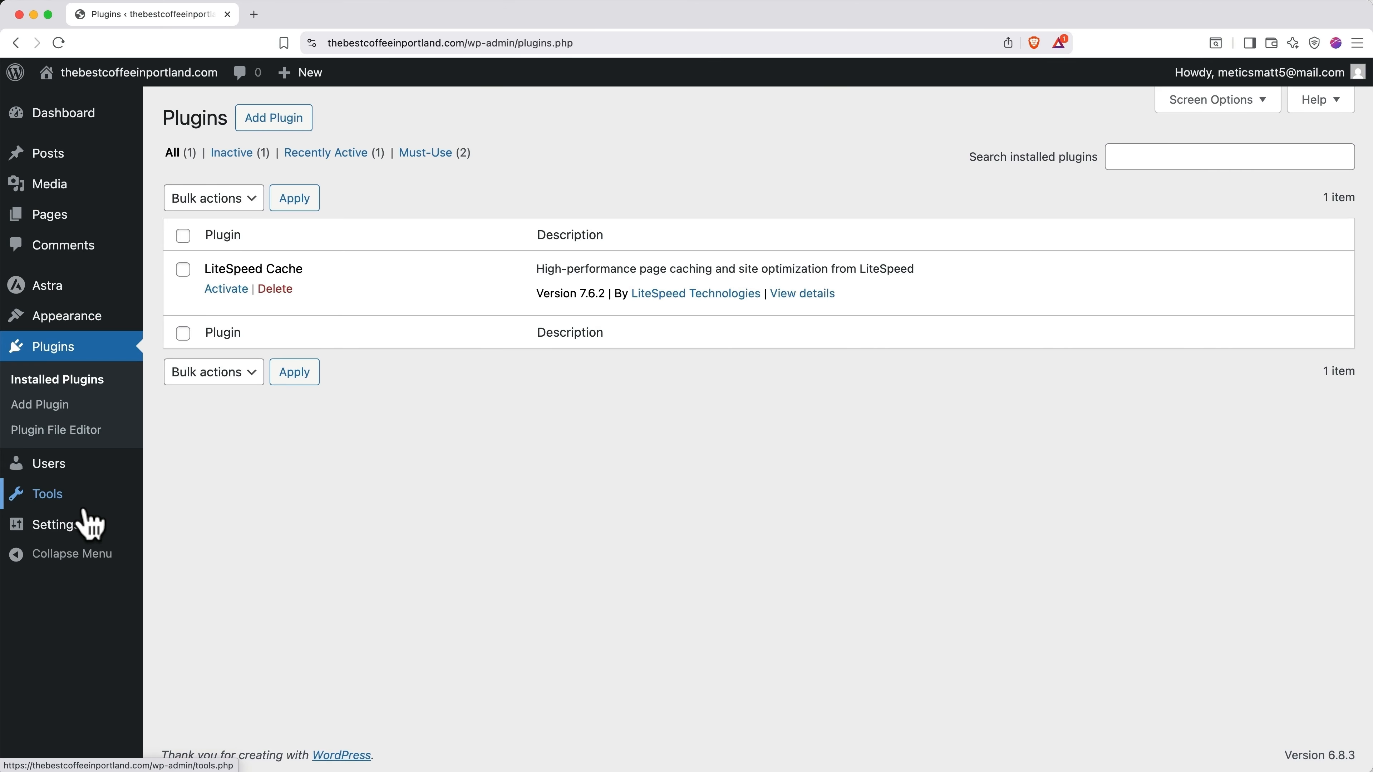
pyautogui.click(274, 129)
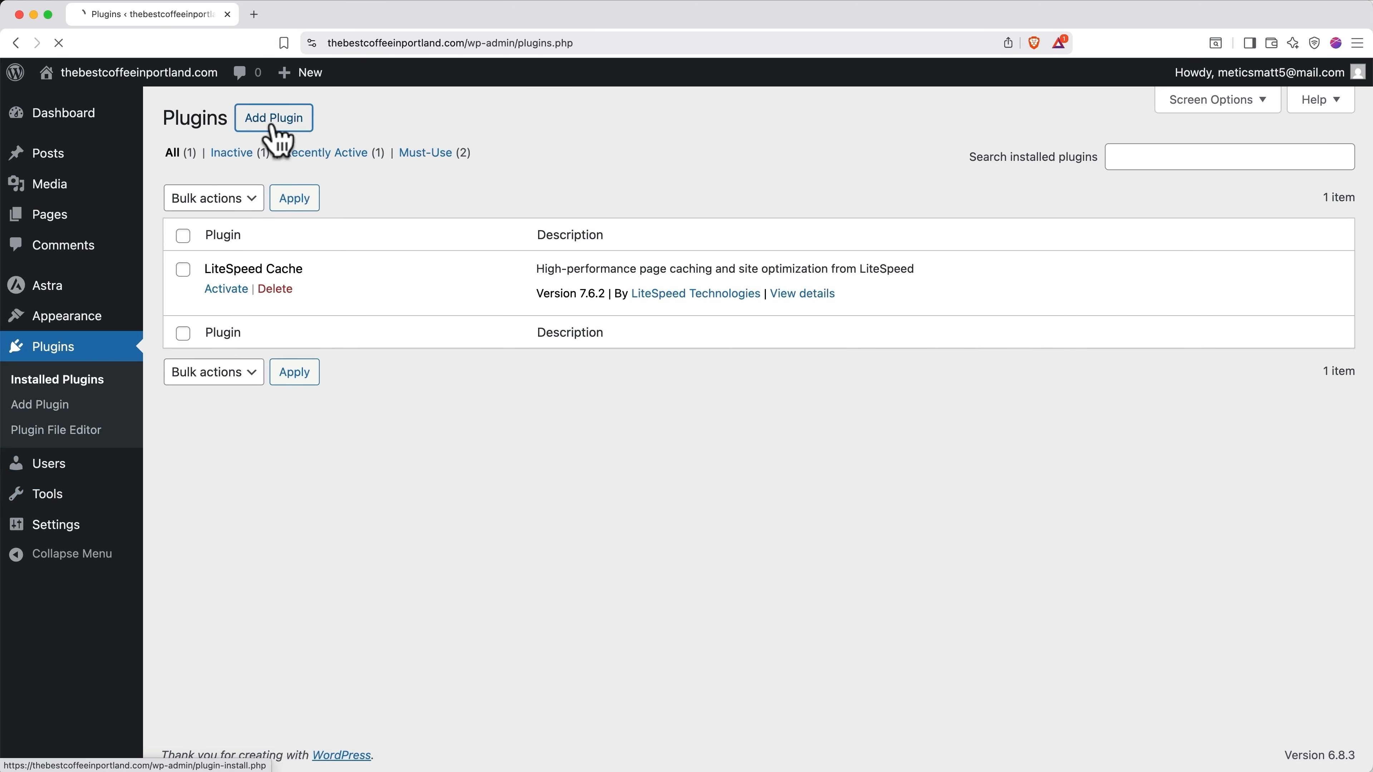
pyautogui.click(1071, 168)
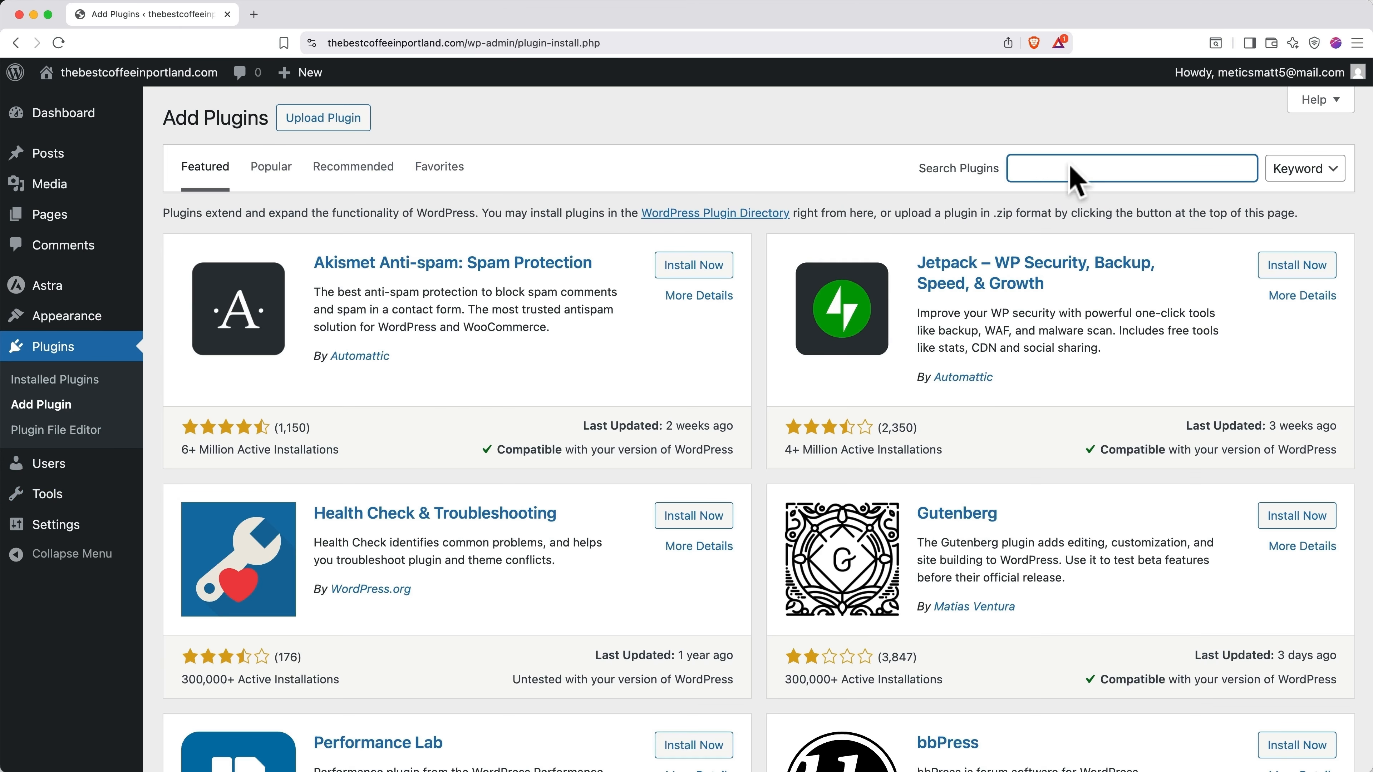
pyautogui.write('starter templates')
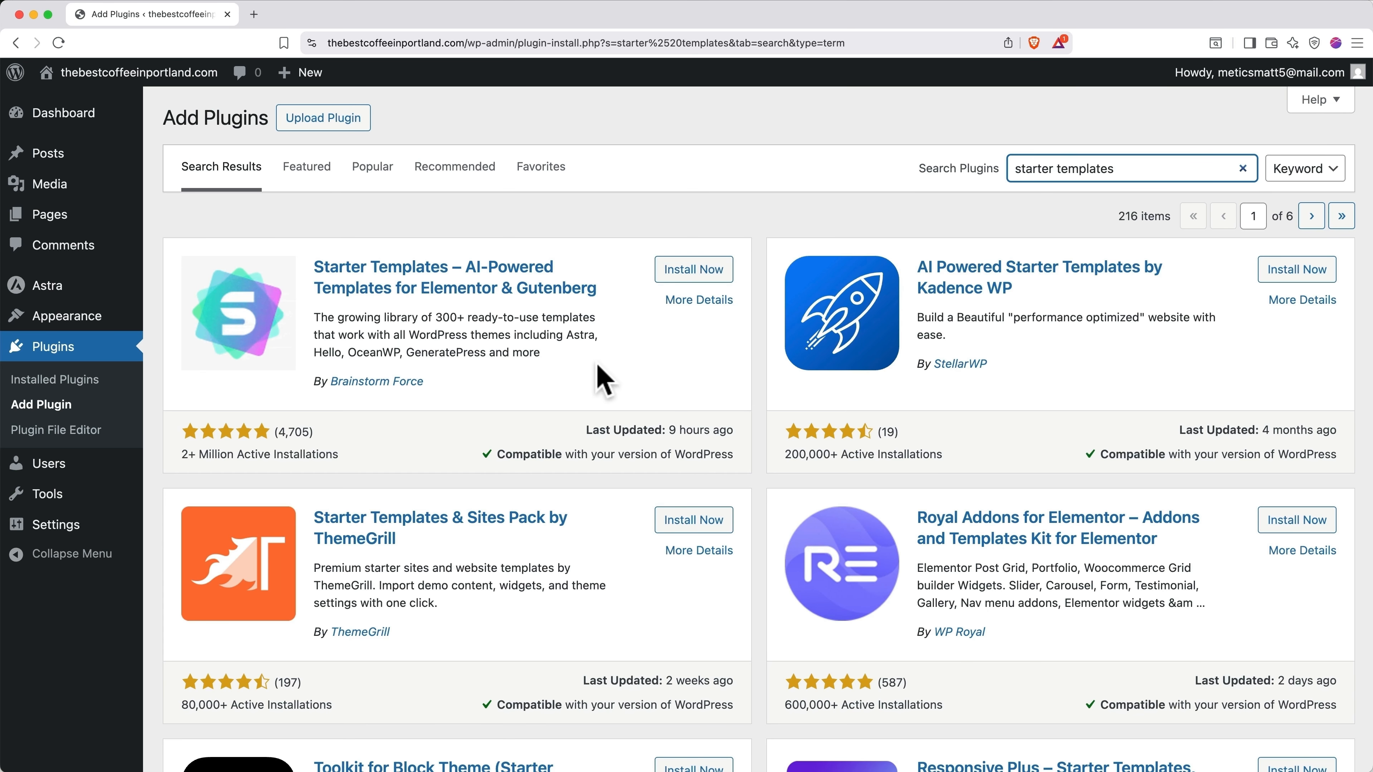
pyautogui.click(692, 270)
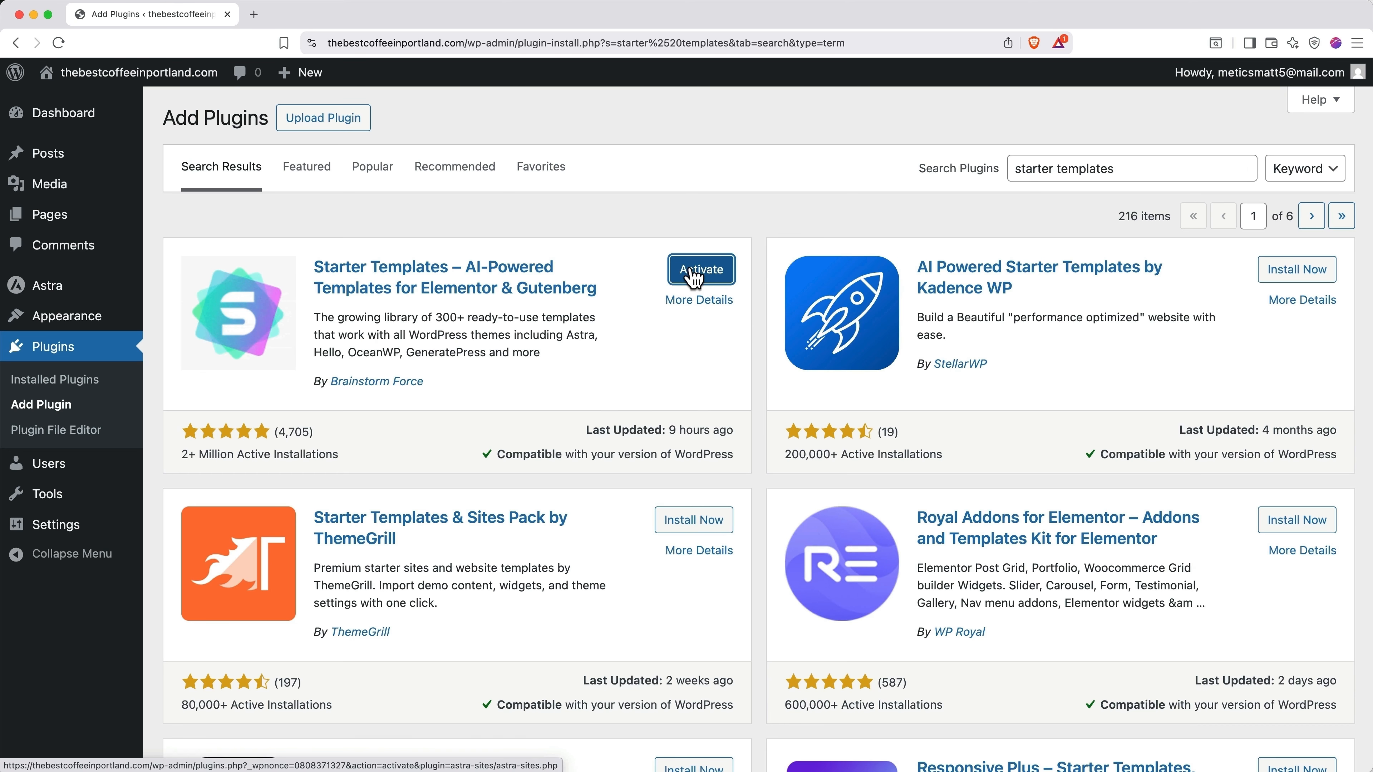
pyautogui.click(693, 274)
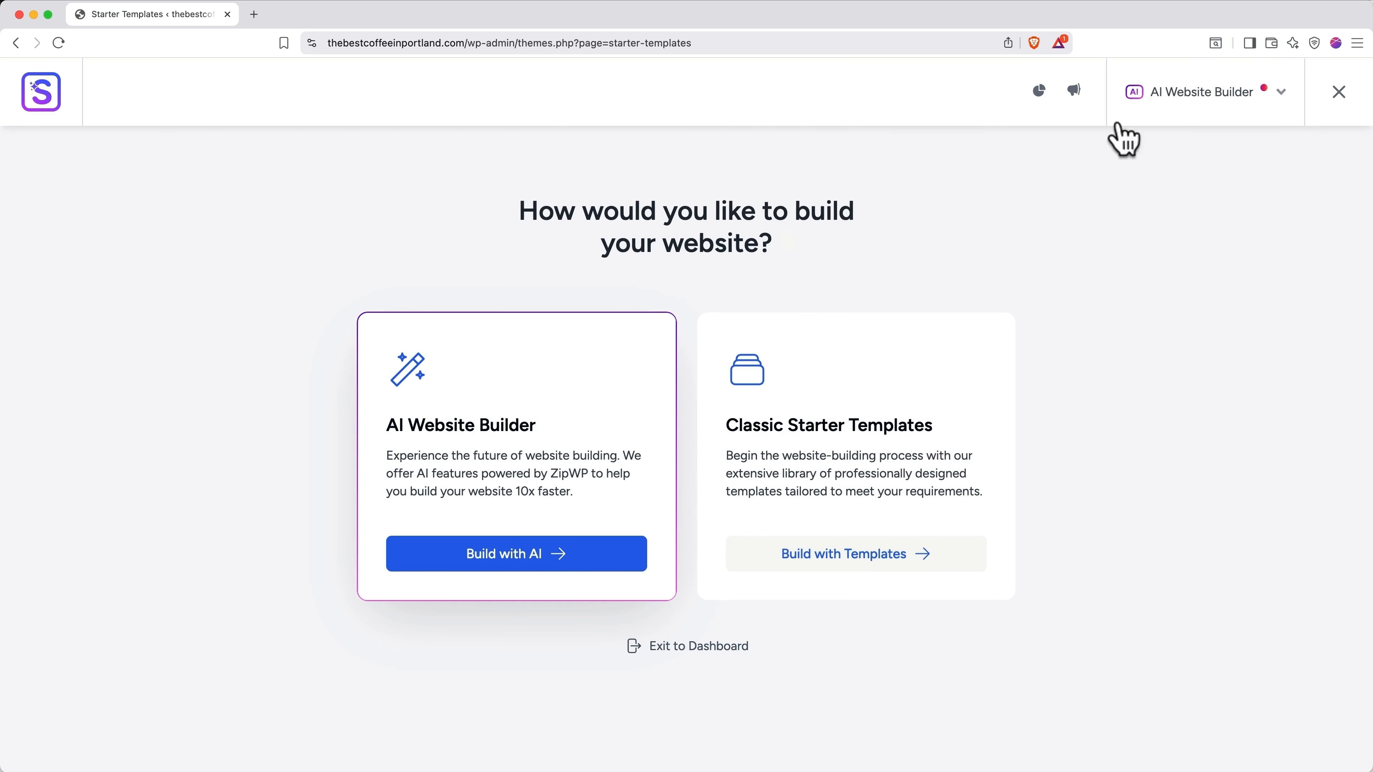
# Step: Exit the Starter Templates setup, save General Settings, and return to the installed plugins list
pyautogui.click(1211, 102)
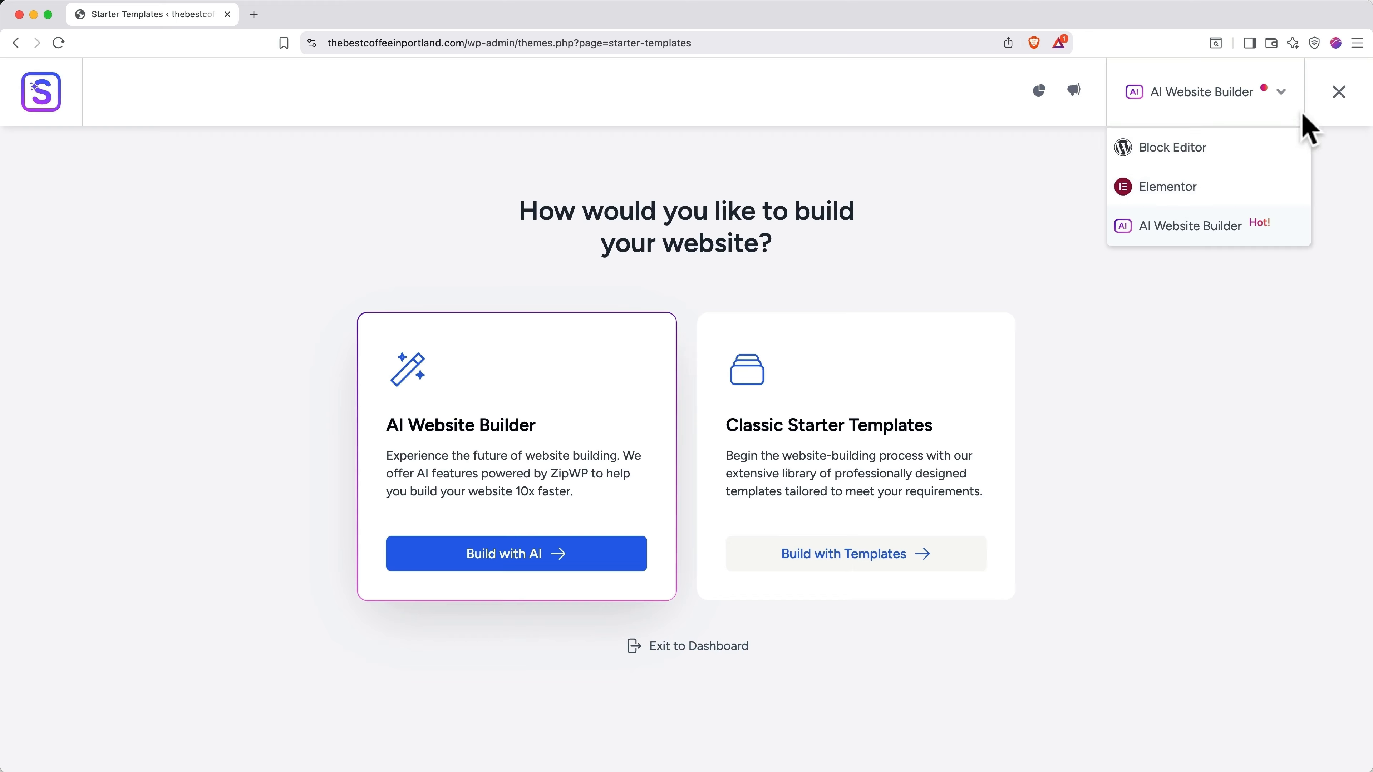
pyautogui.click(1345, 93)
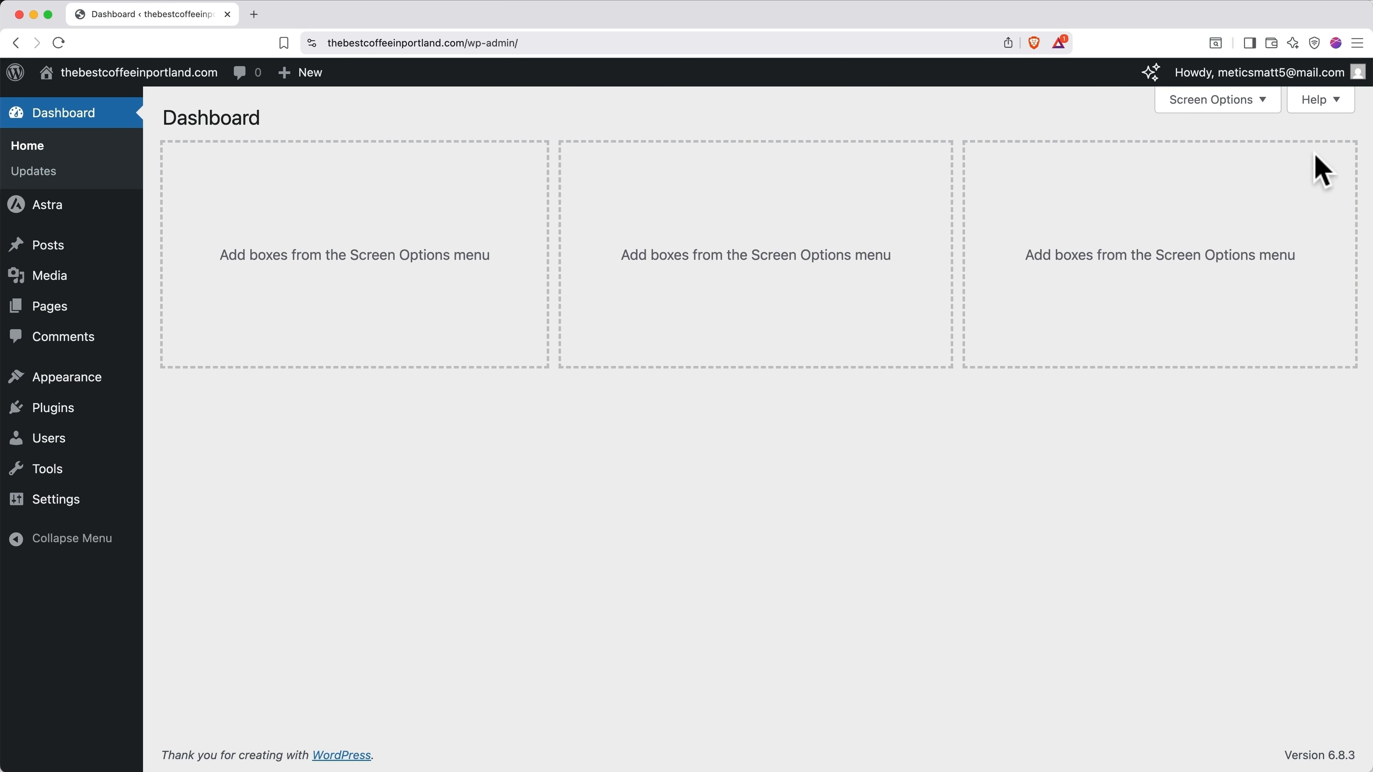
pyautogui.click(68, 500)
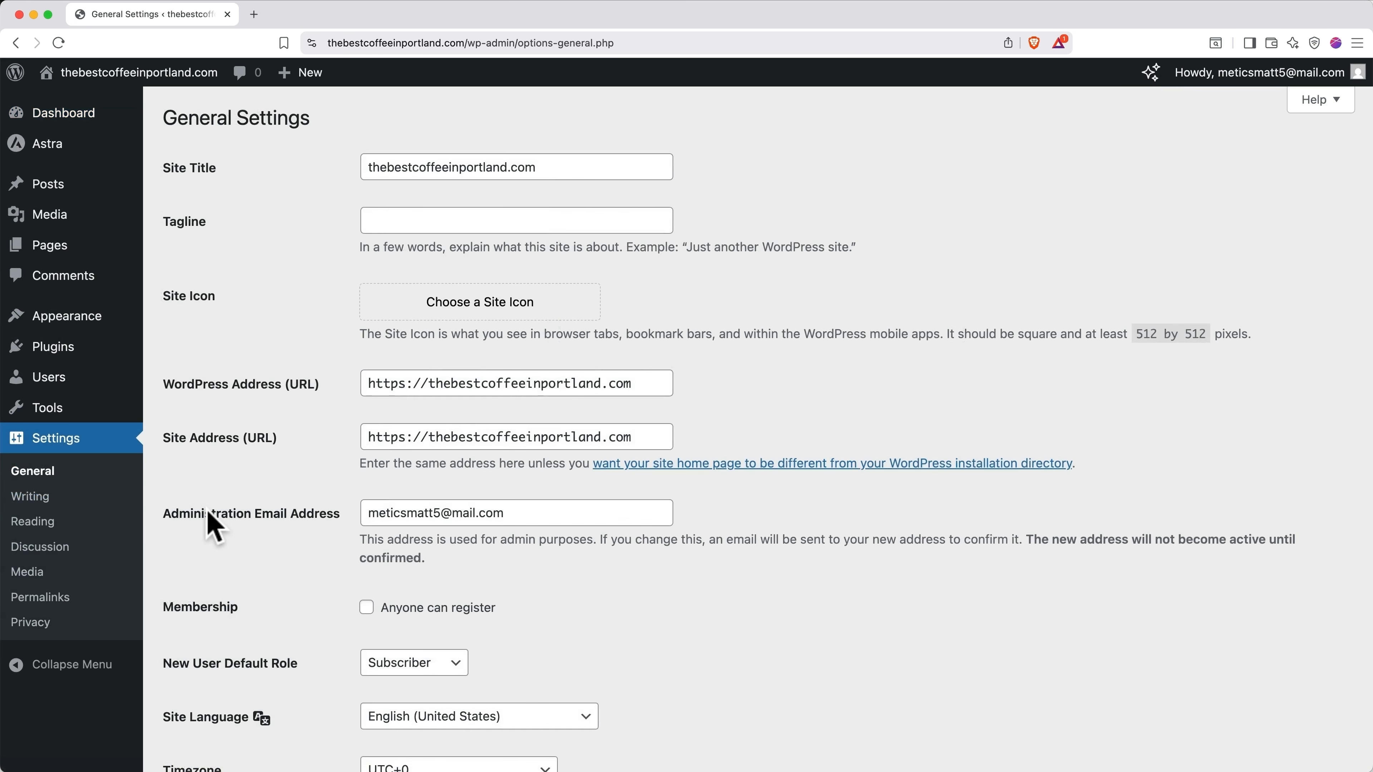
pyautogui.scroll(-15, 213, 527)
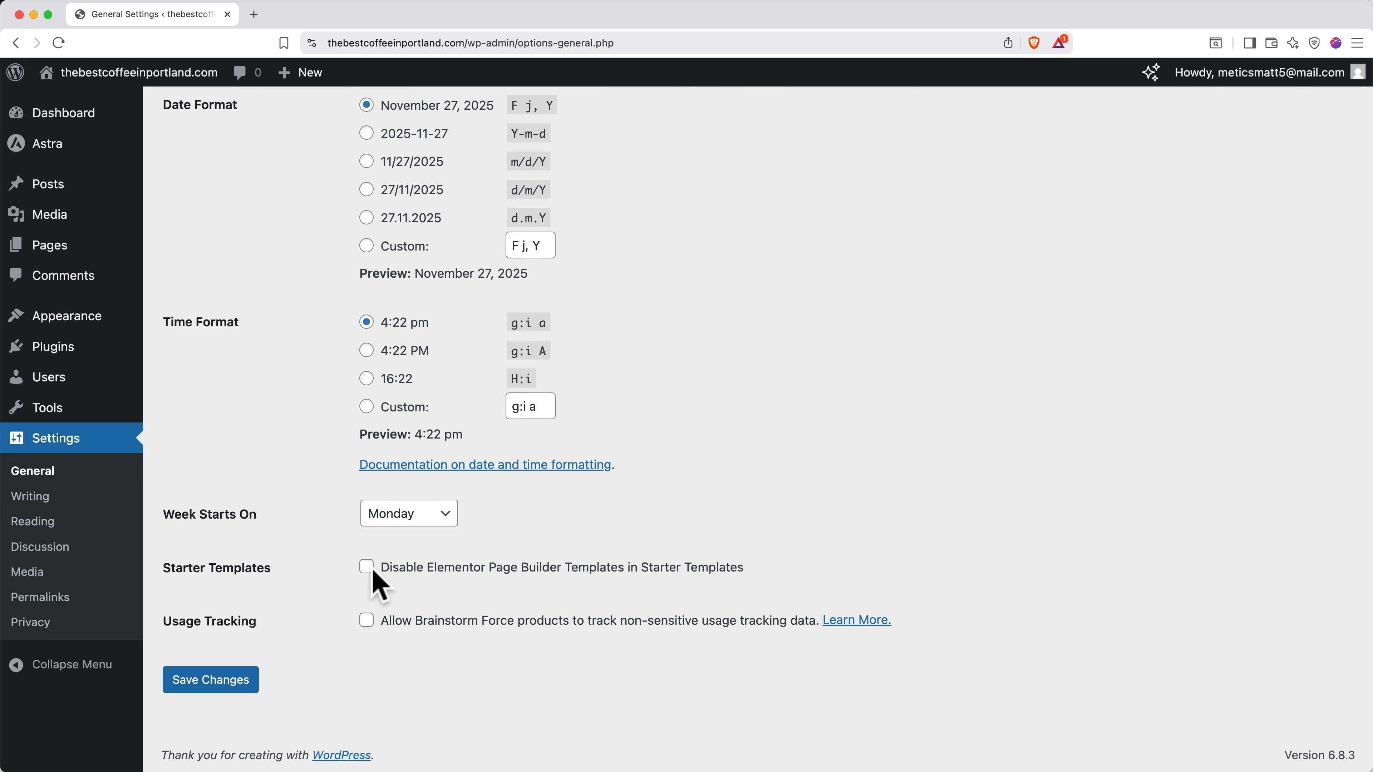
pyautogui.click(230, 682)
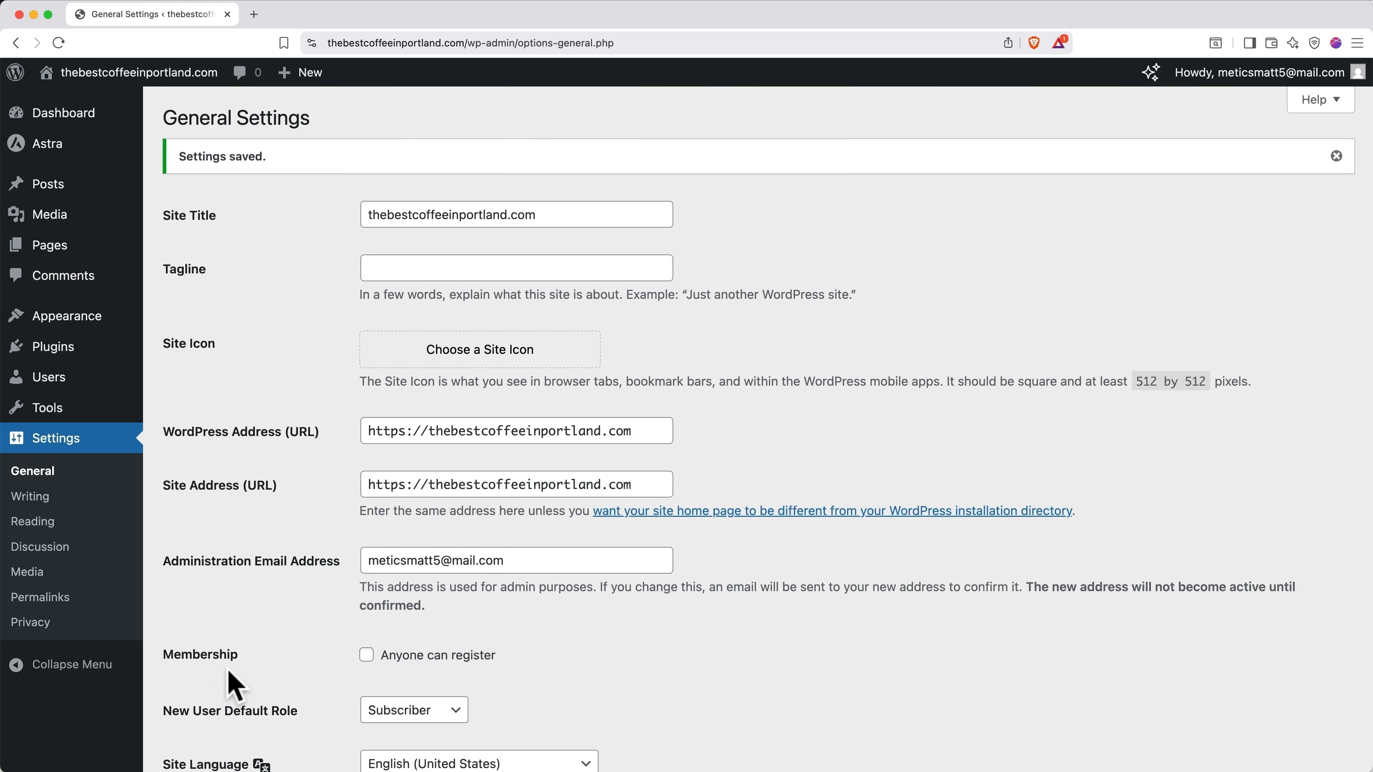
pyautogui.click(62, 354)
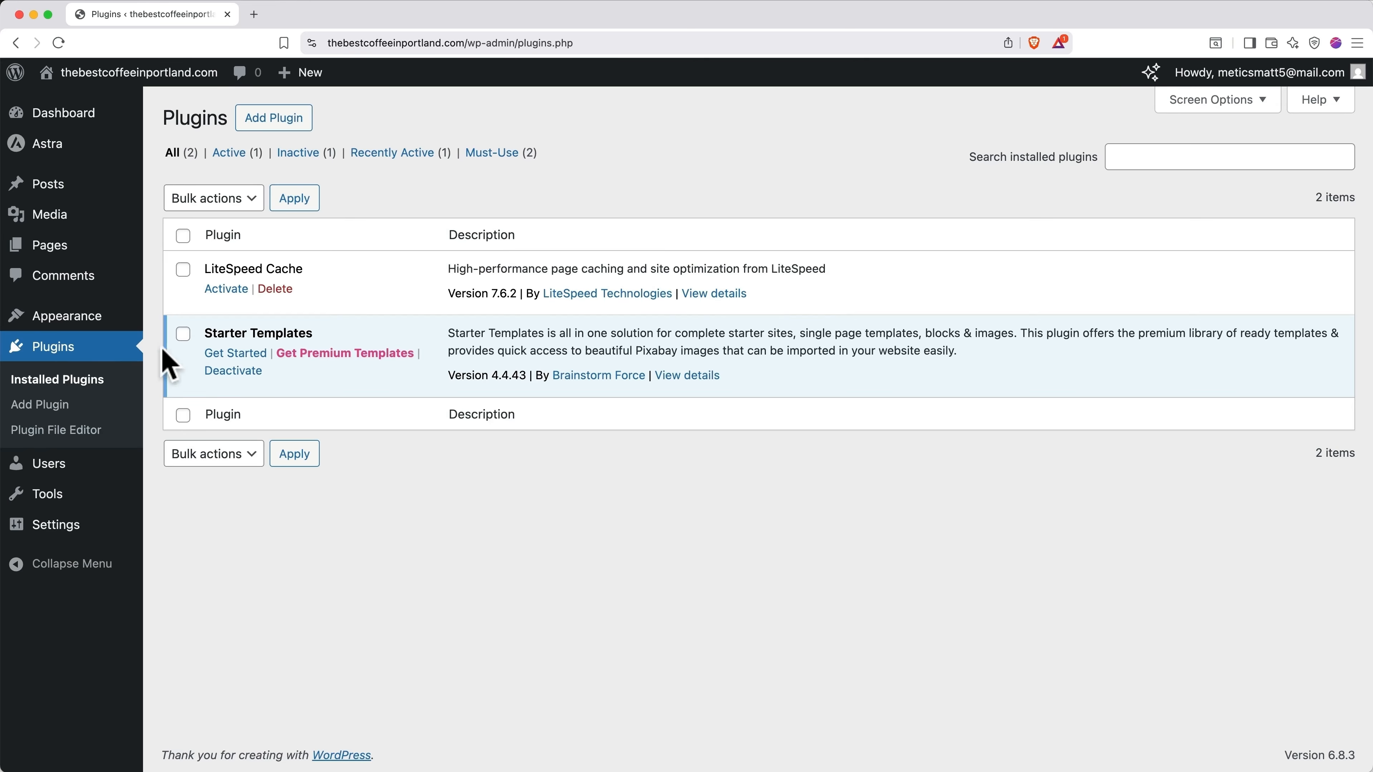
# Step: Launch Starter Templates and choose Elementor as the page builder
pyautogui.click(235, 354)
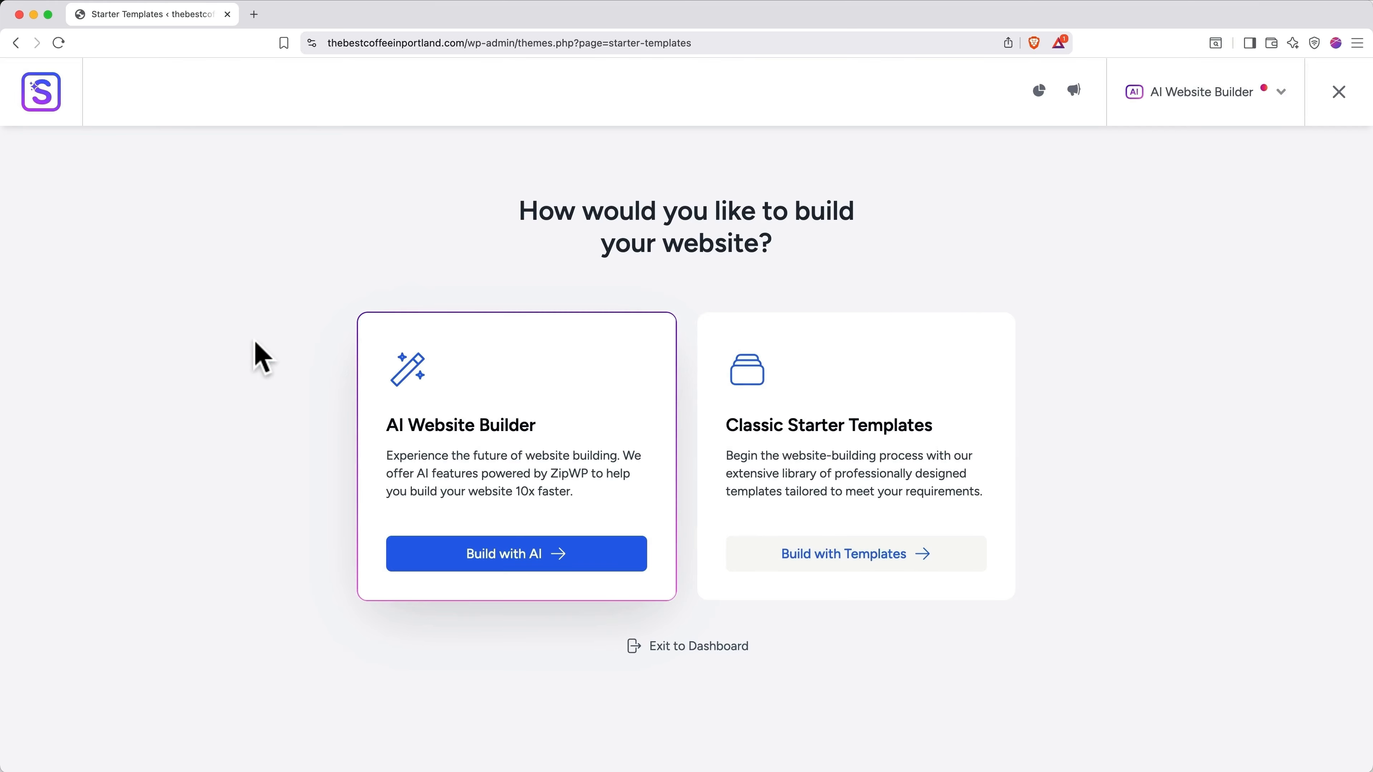
pyautogui.click(1159, 107)
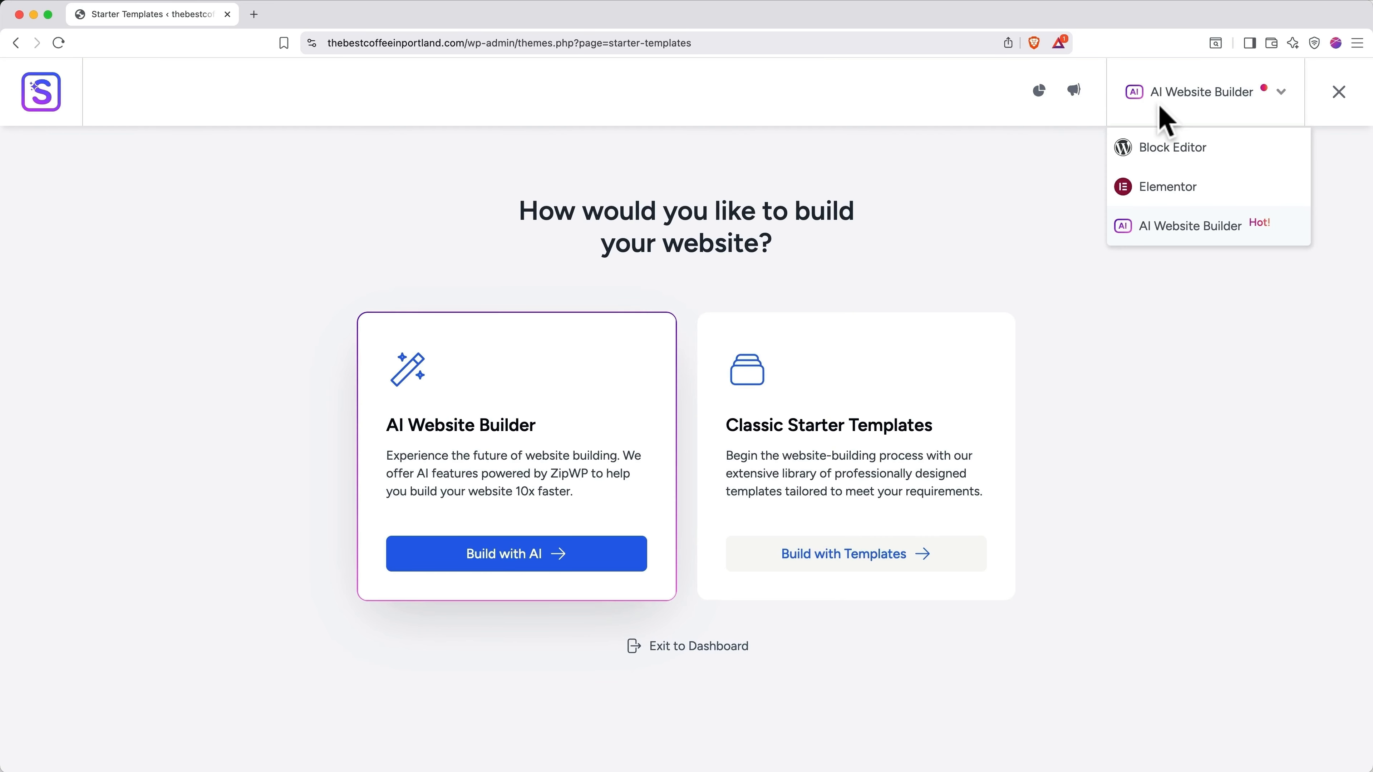
pyautogui.click(1169, 187)
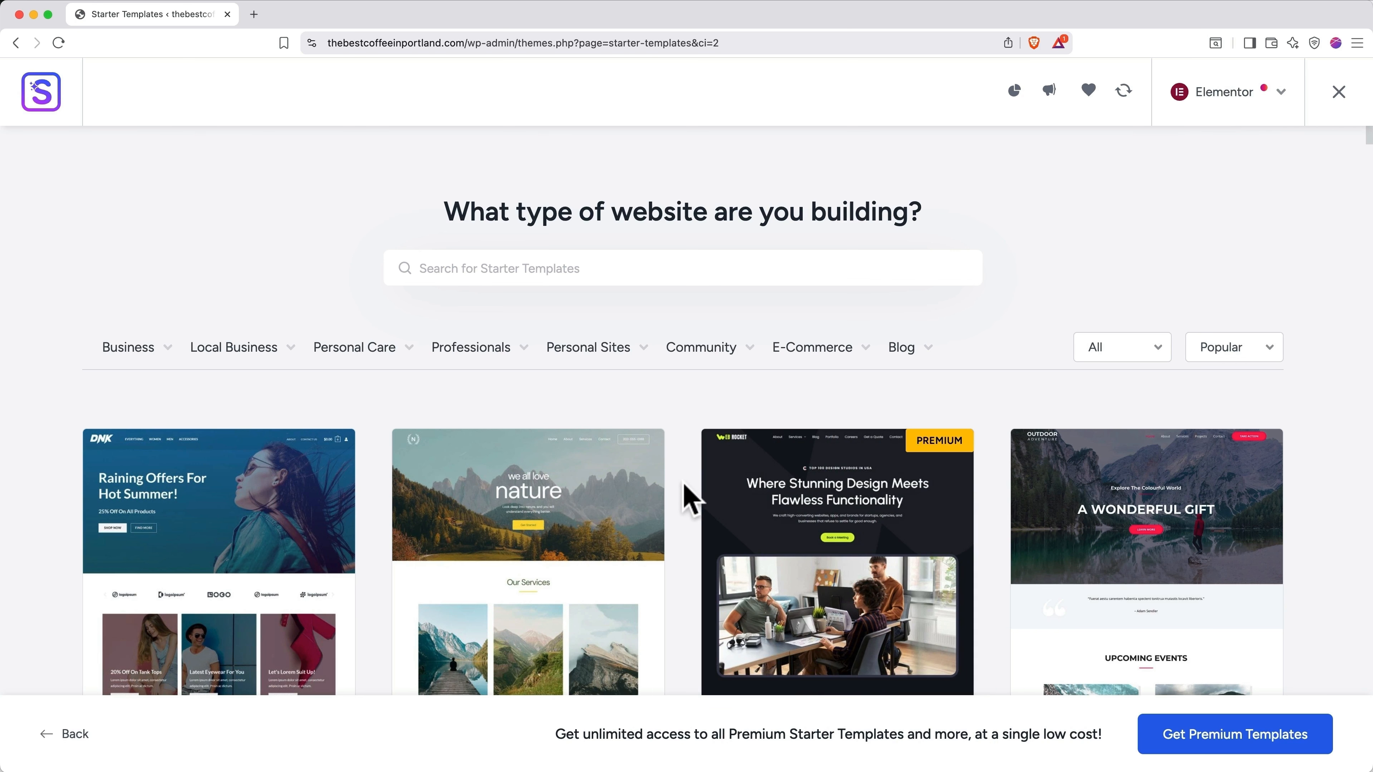
pyautogui.scroll(-5, 689, 497)
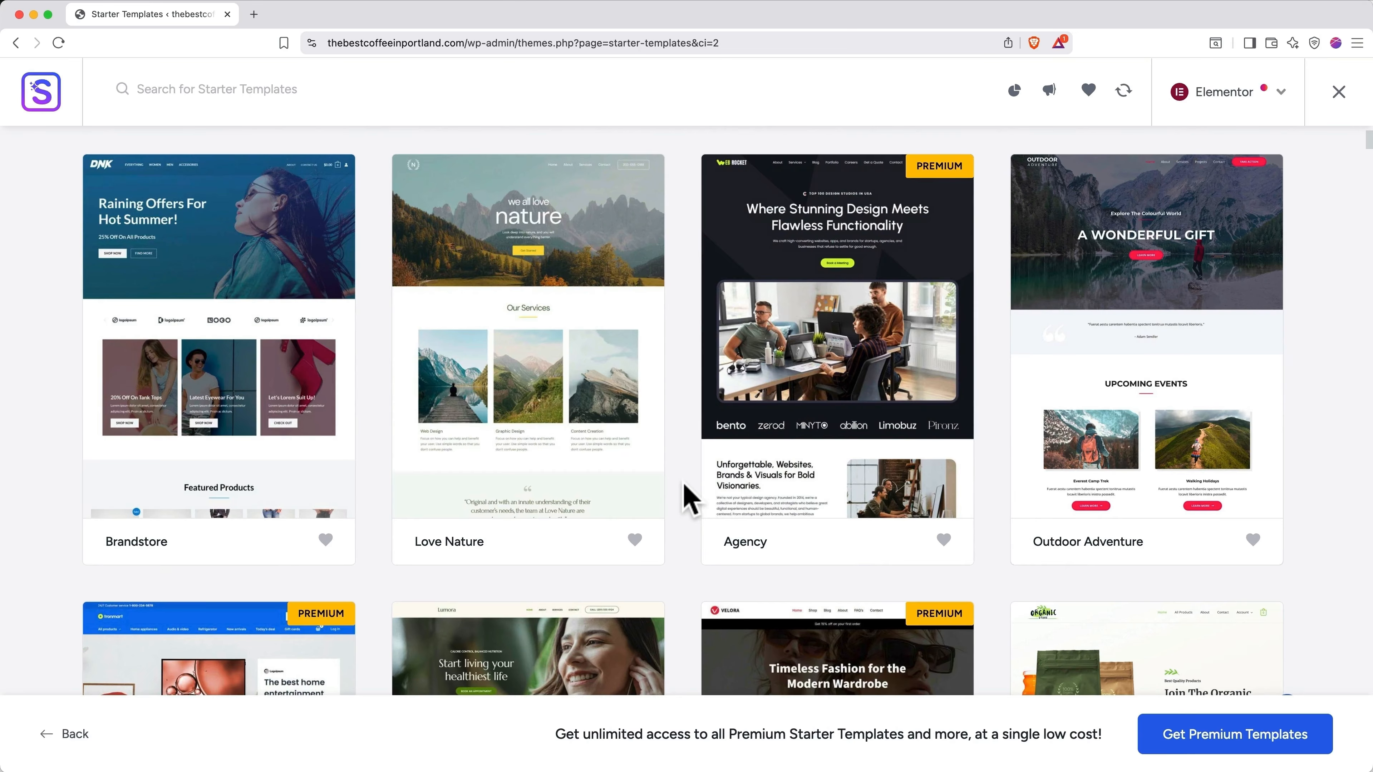
pyautogui.scroll(5, 689, 497)
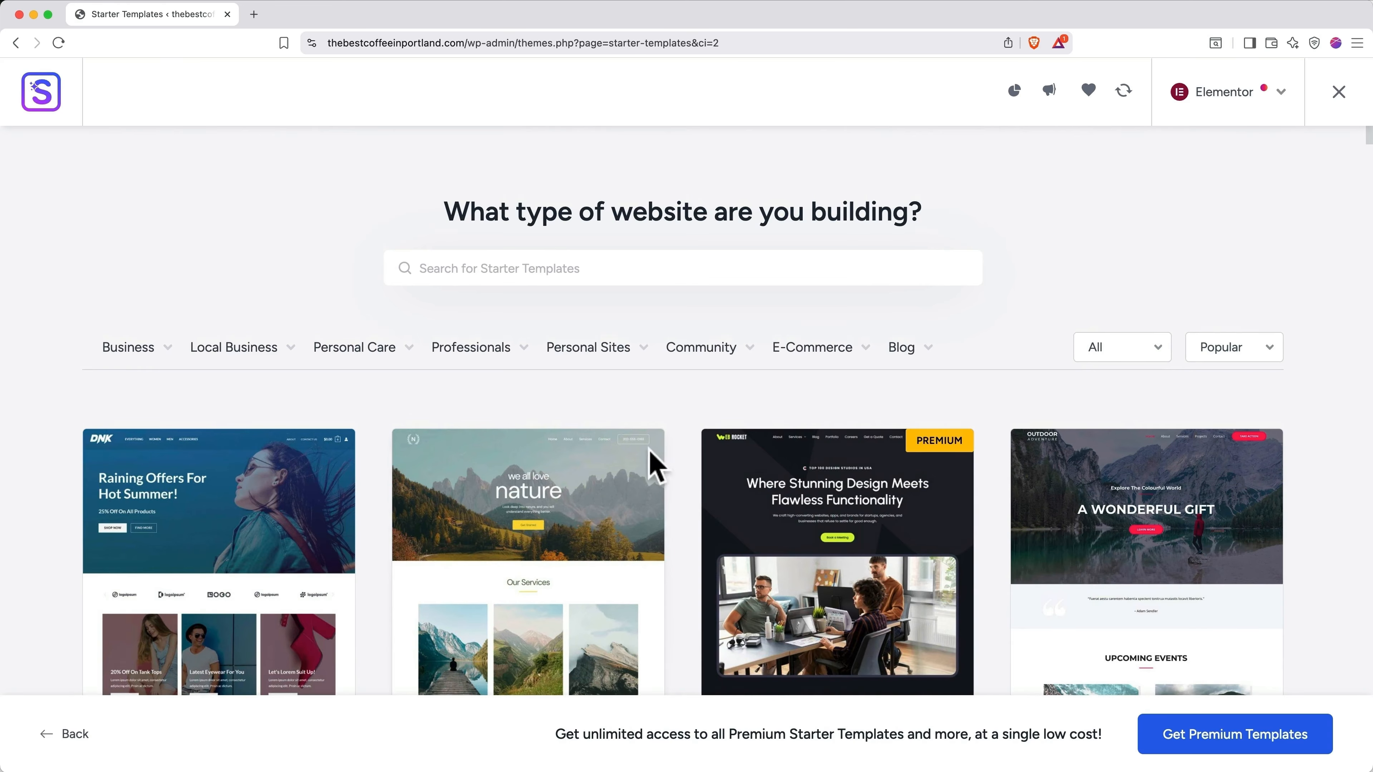
# Step: Filter templates to the Business > Restaurant category and scroll down to the Coffee House card
pyautogui.click(568, 269)
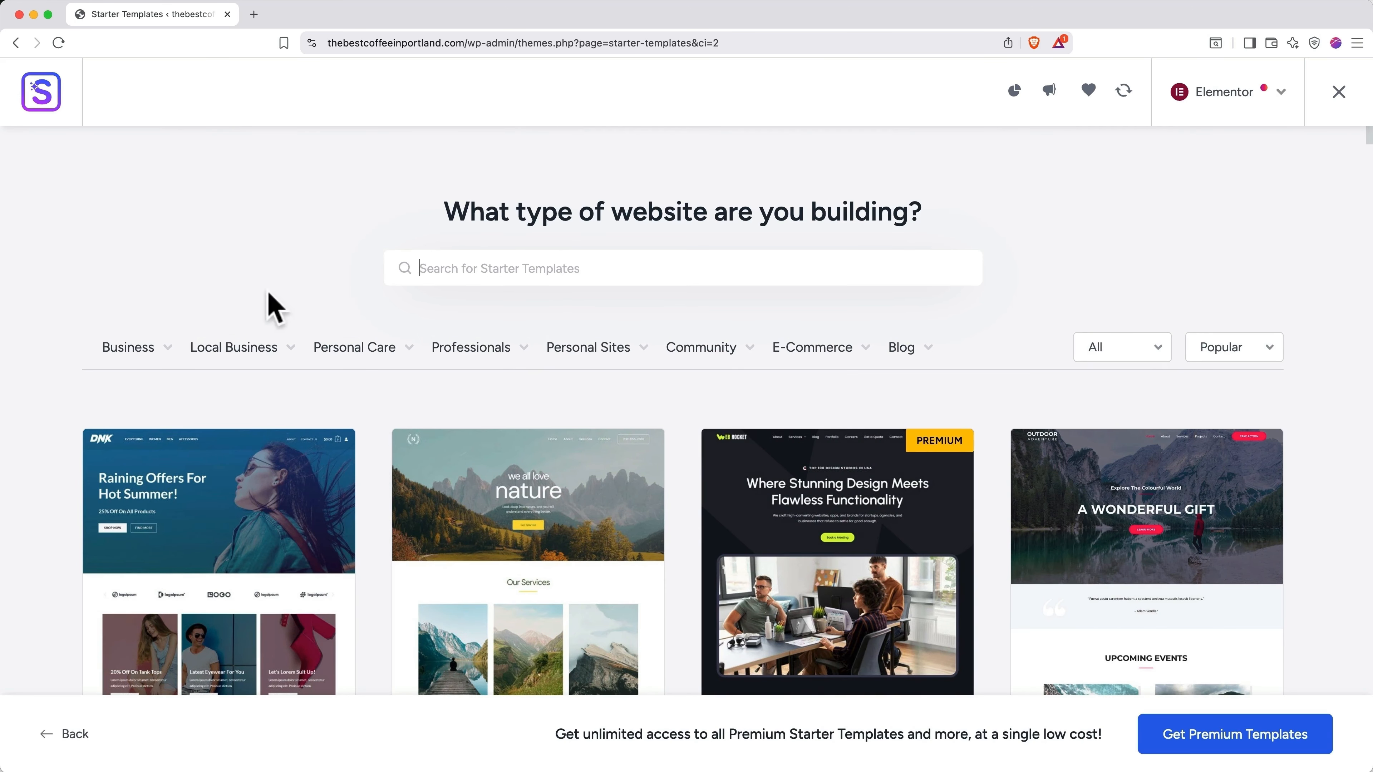
pyautogui.moveTo(169, 357)
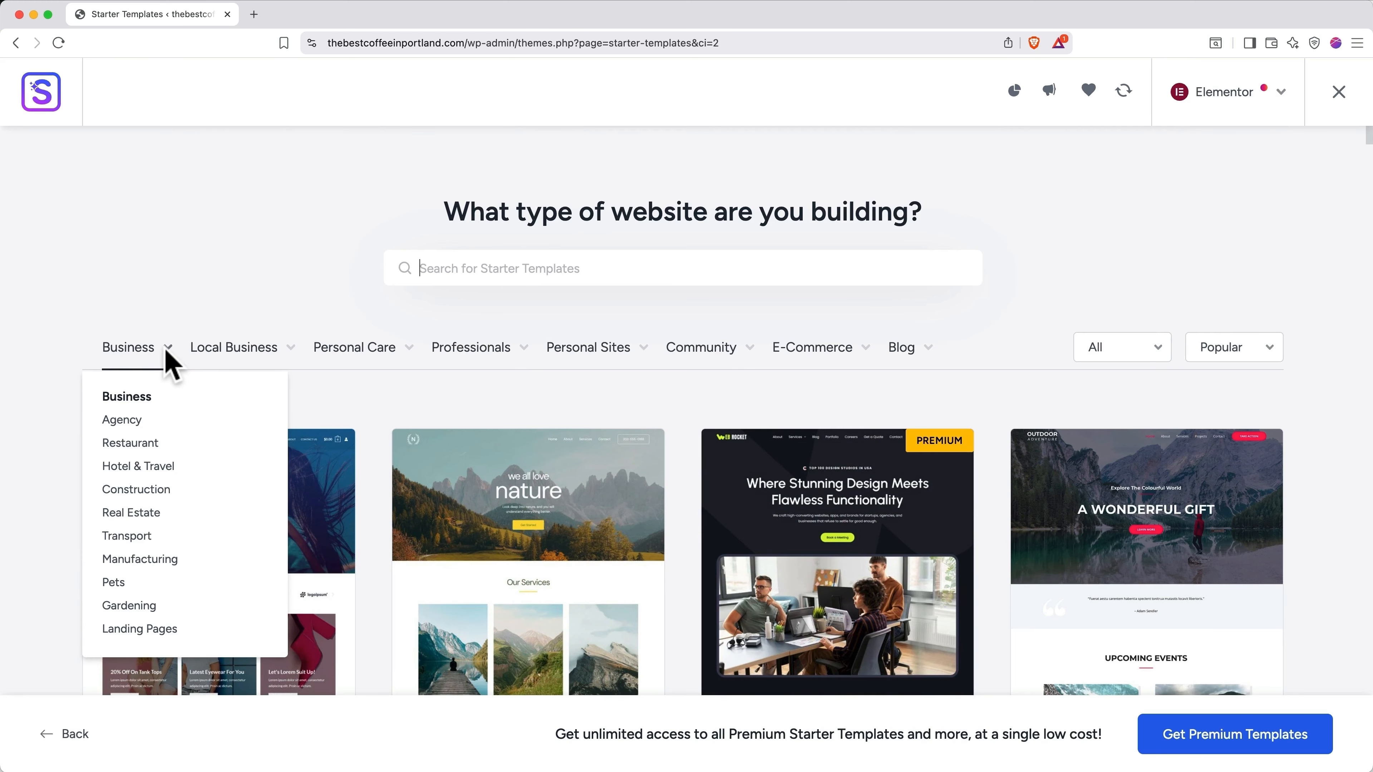
pyautogui.click(126, 443)
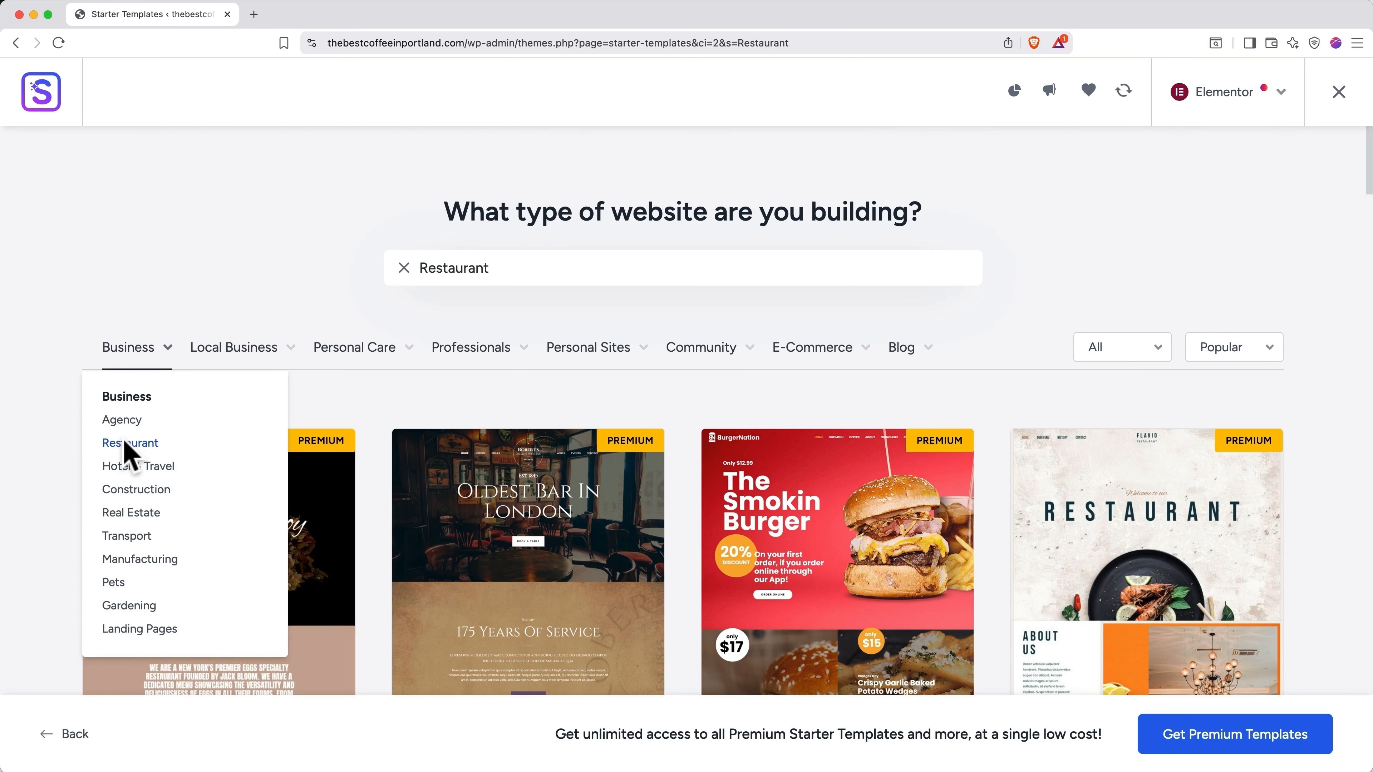
pyautogui.scroll(-5, 376, 487)
pyautogui.scroll(-15, 378, 492)
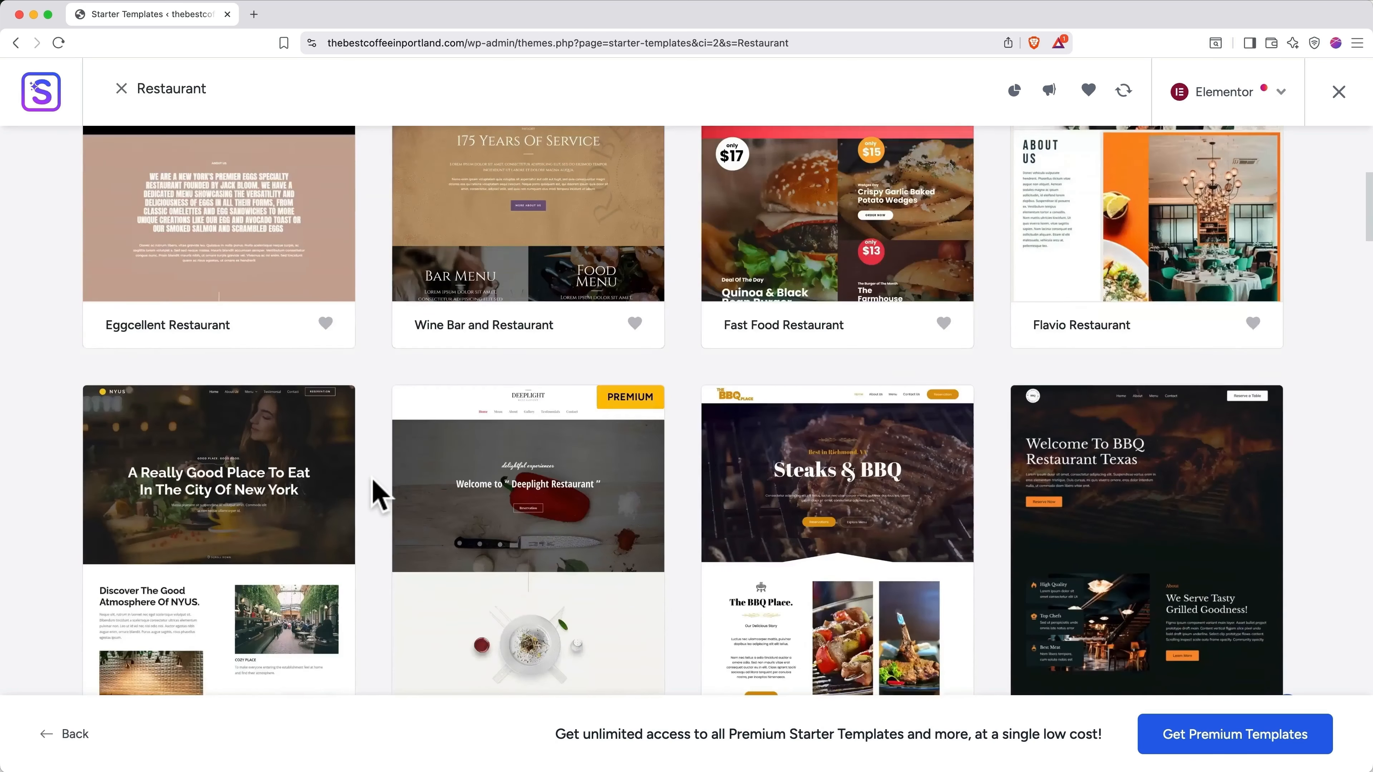
pyautogui.scroll(-3, 378, 492)
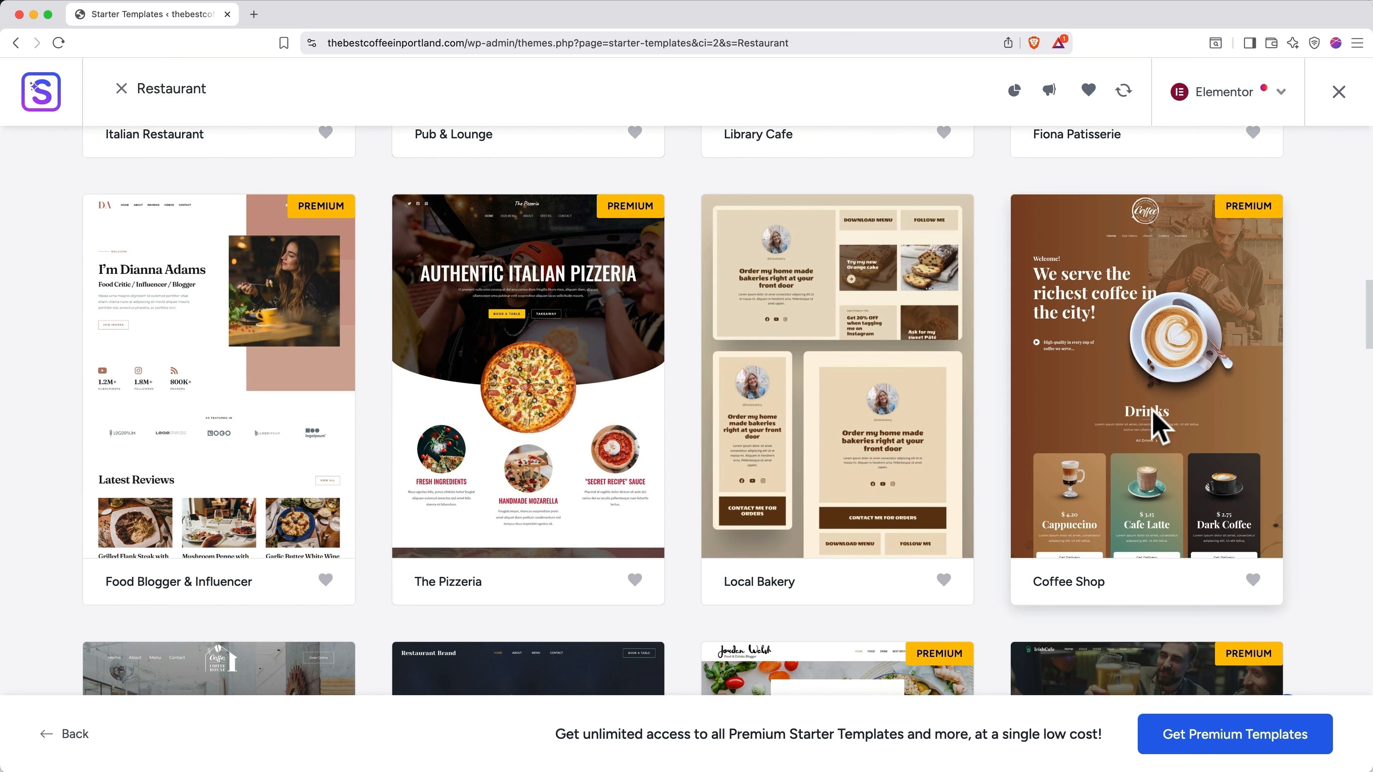
pyautogui.scroll(-8, 1168, 427)
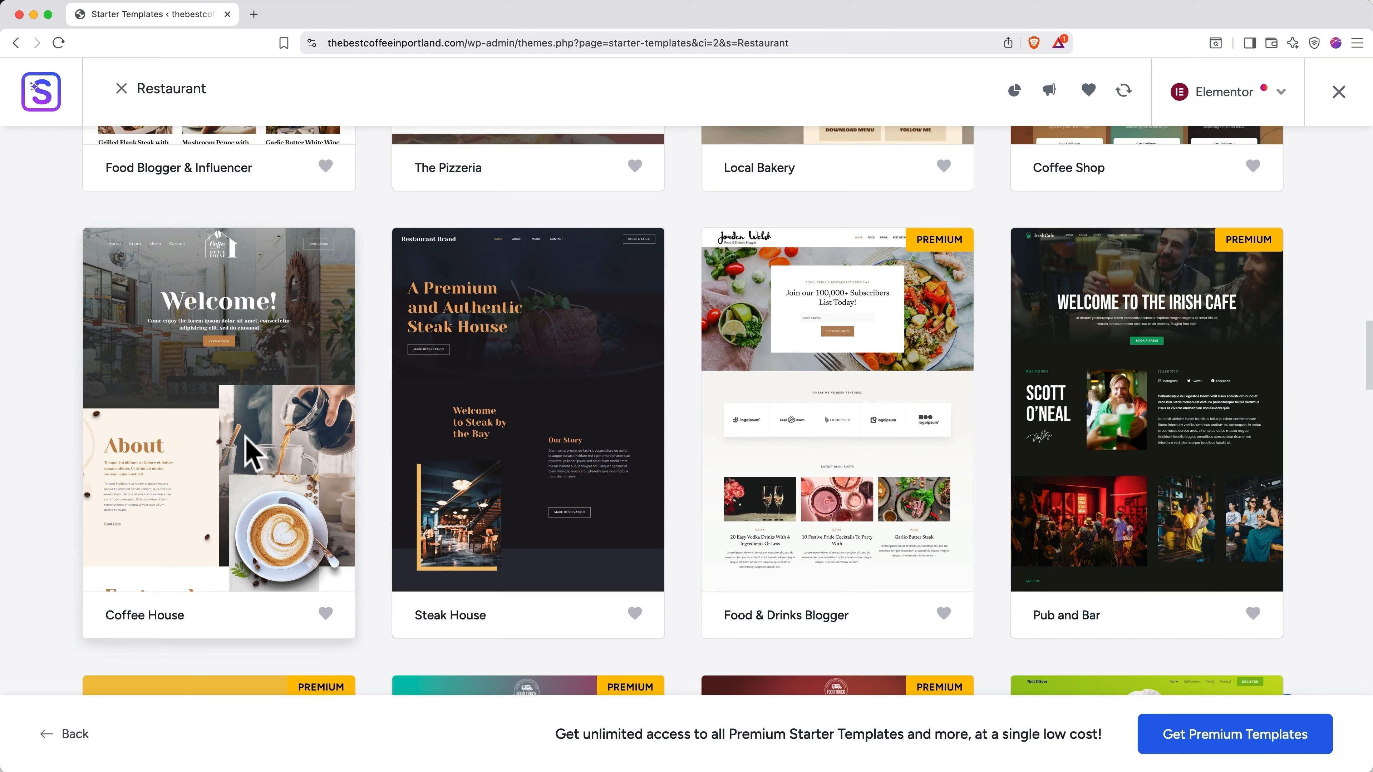
# Step: Open the Coffee House template and preview its About page before returning to Home
pyautogui.click(250, 451)
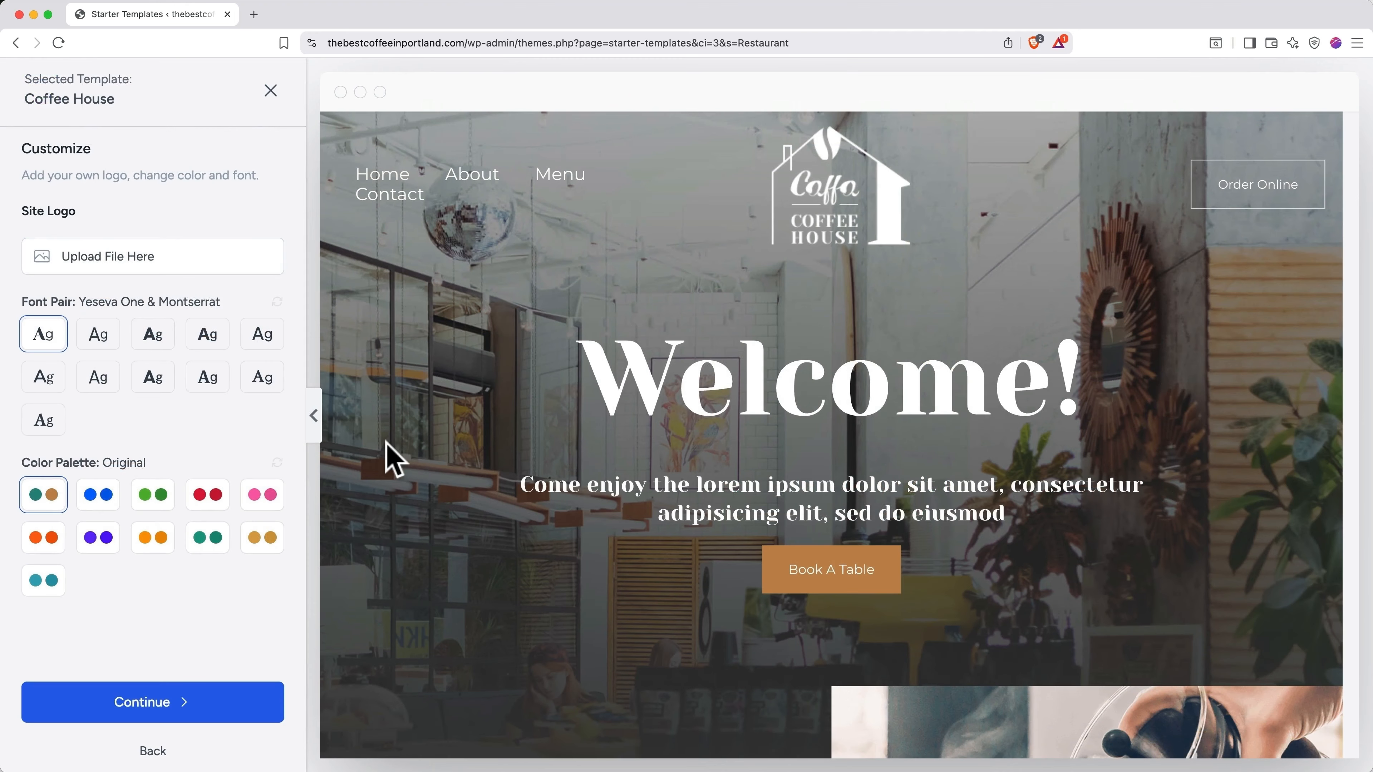
pyautogui.scroll(-15, 392, 459)
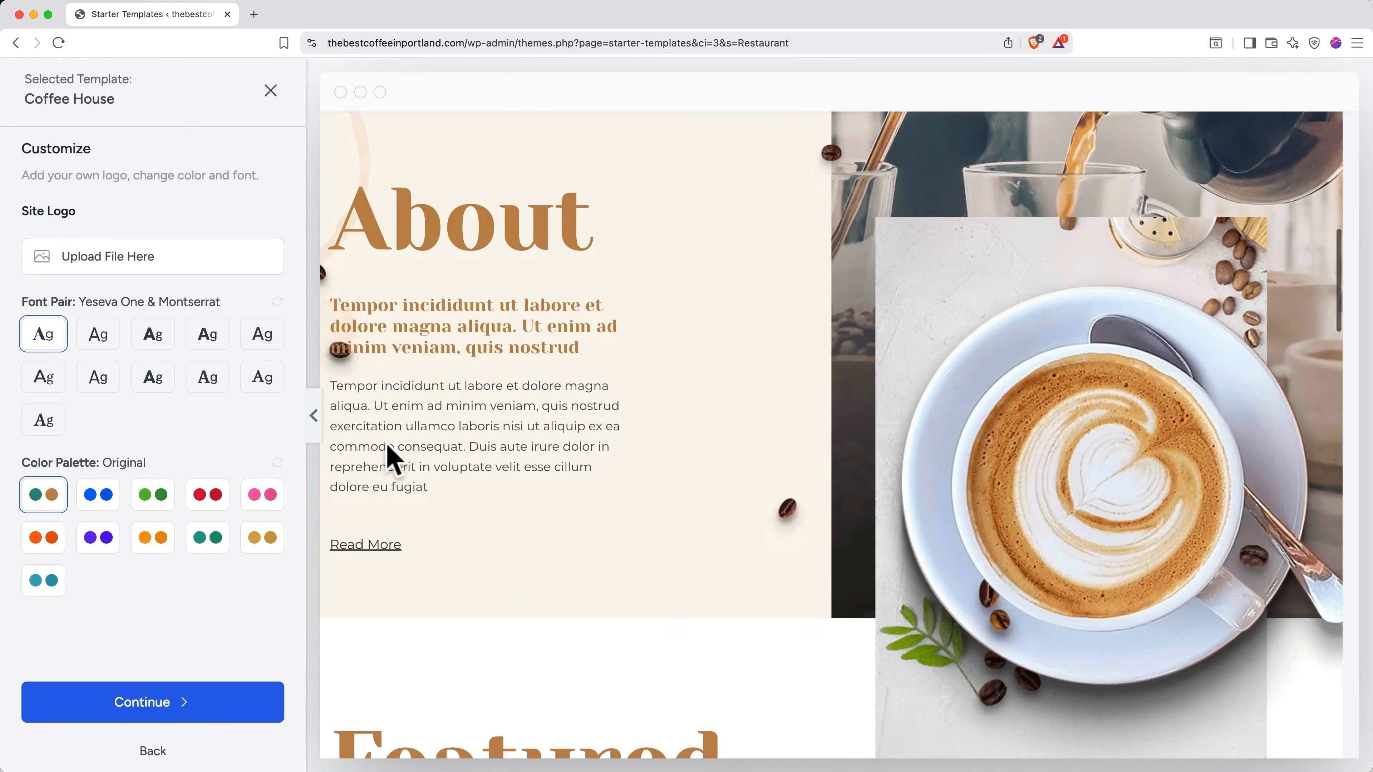
pyautogui.scroll(-15, 387, 444)
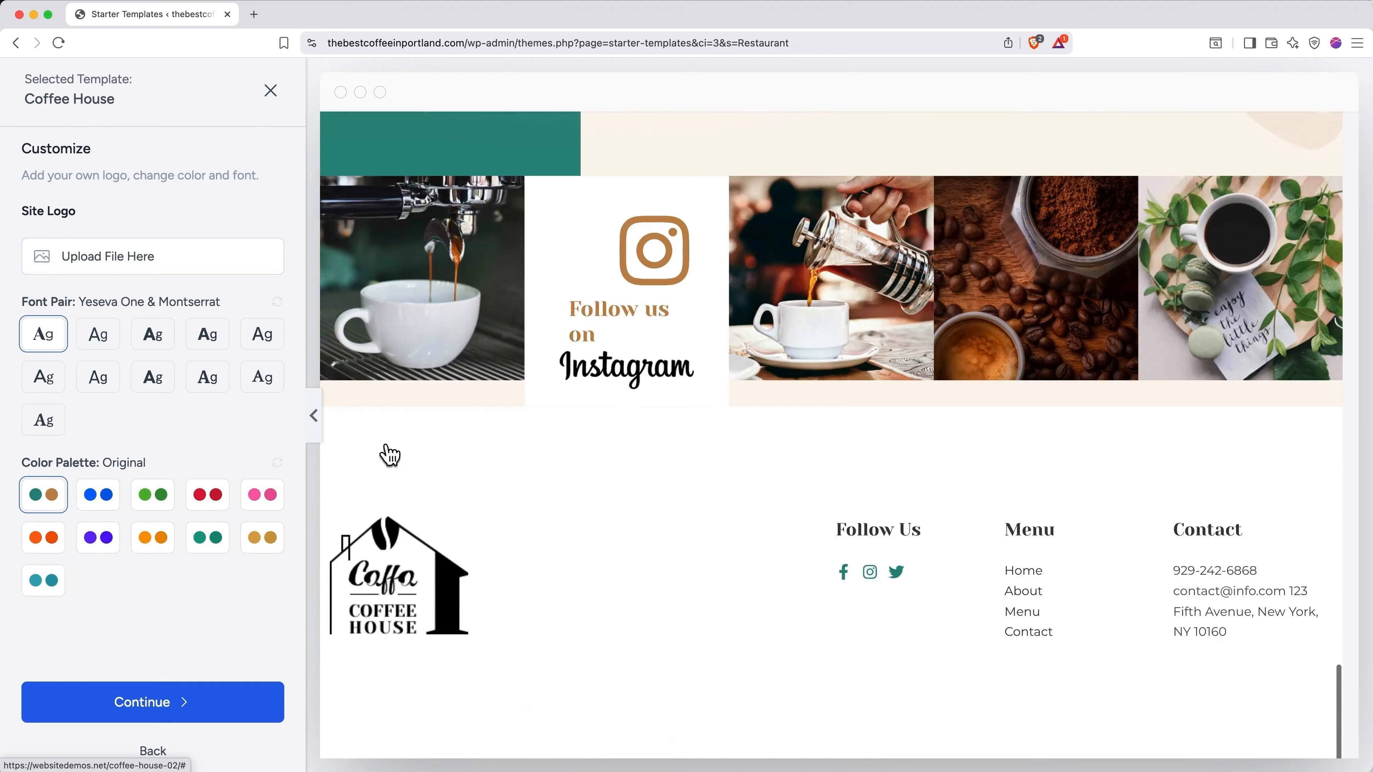
pyautogui.scroll(-3, 389, 455)
pyautogui.click(390, 455)
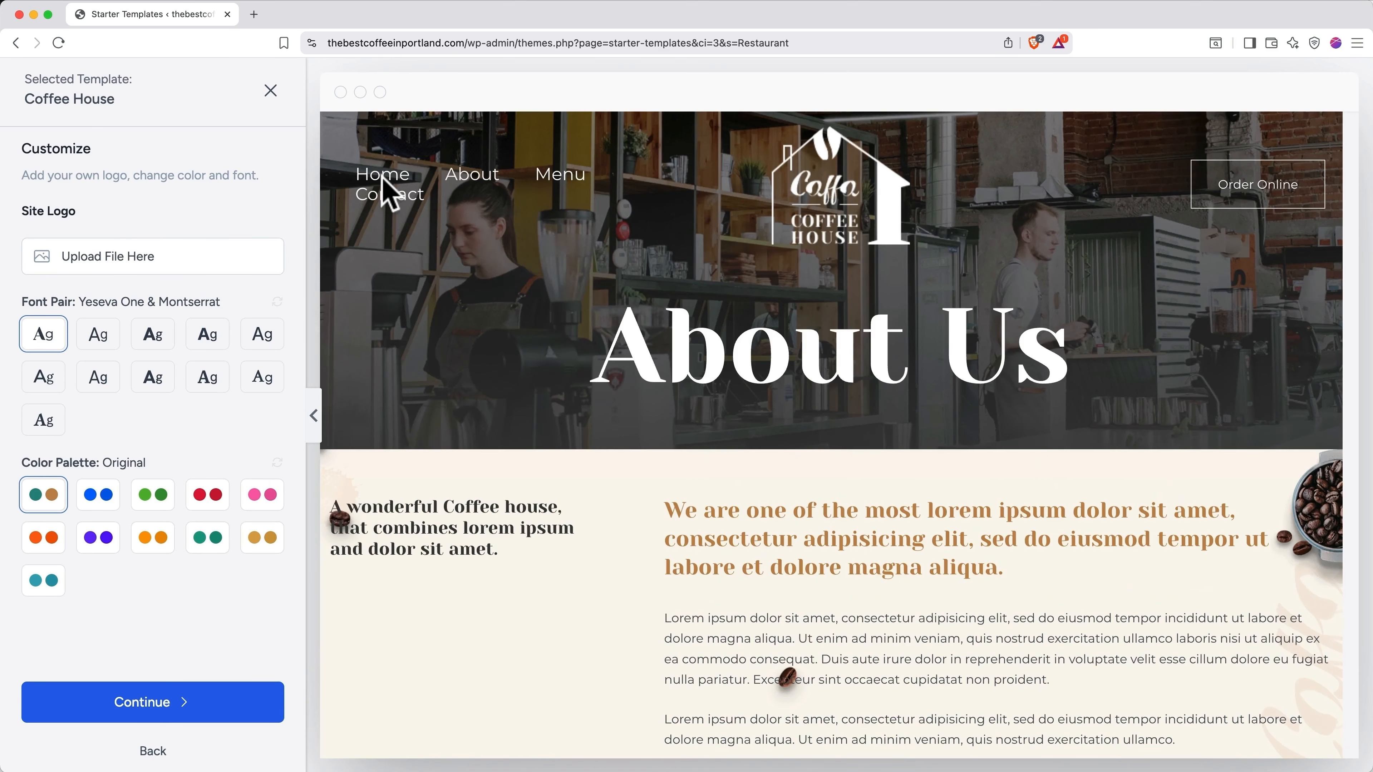
pyautogui.click(385, 178)
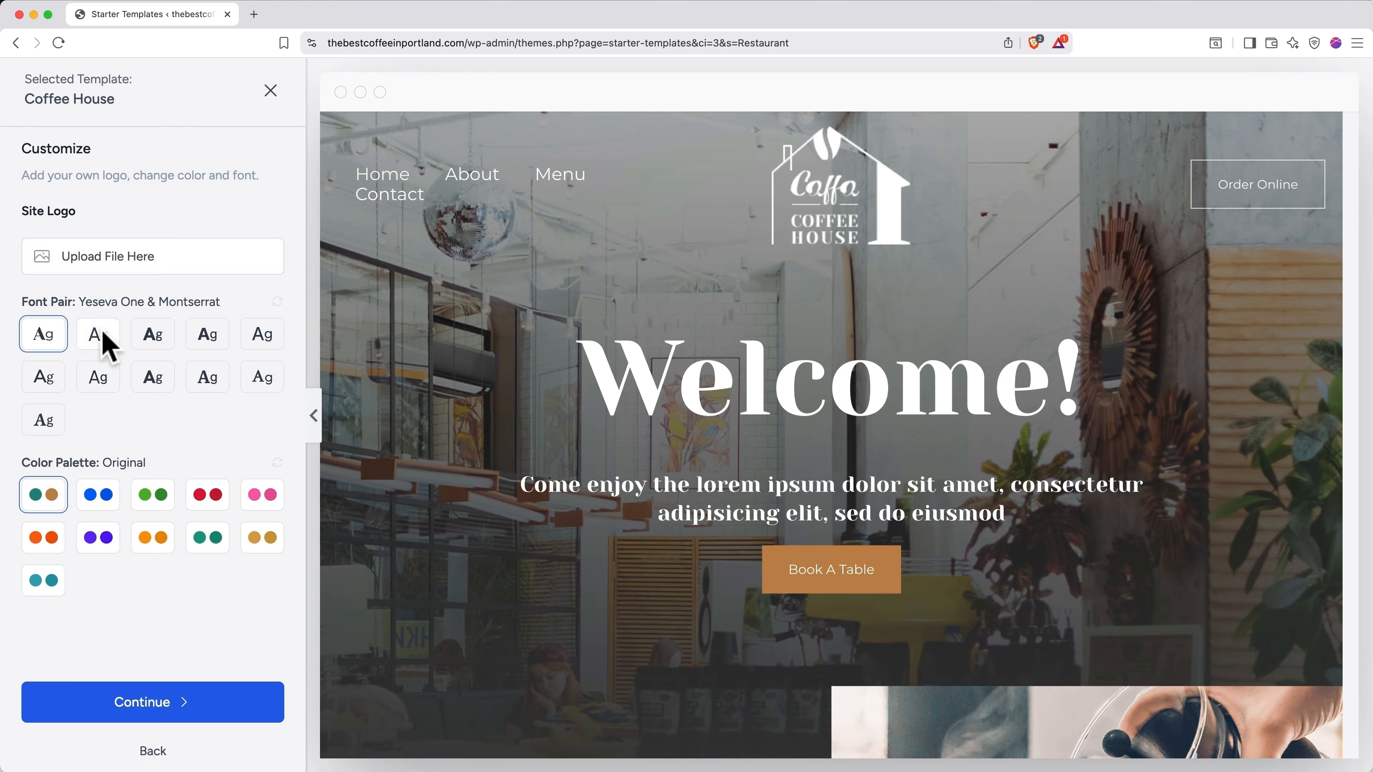
# Step: Try the Work Sans & Inter, Crimson Text & Plus Jakarta Sans and Nunito Sans & Lora fonts, keeping Yeseva One & Montserrat
pyautogui.click(100, 341)
pyautogui.click(152, 342)
pyautogui.click(206, 346)
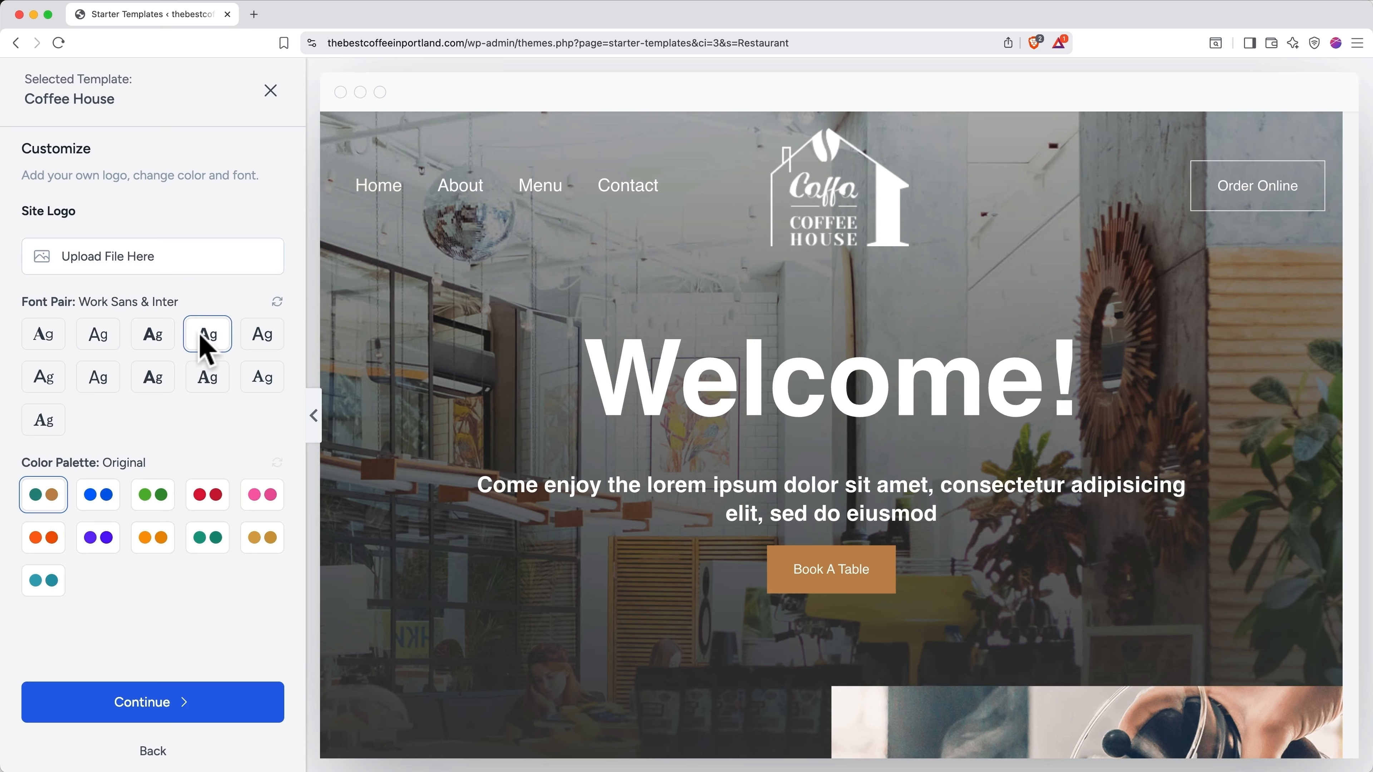
pyautogui.click(264, 379)
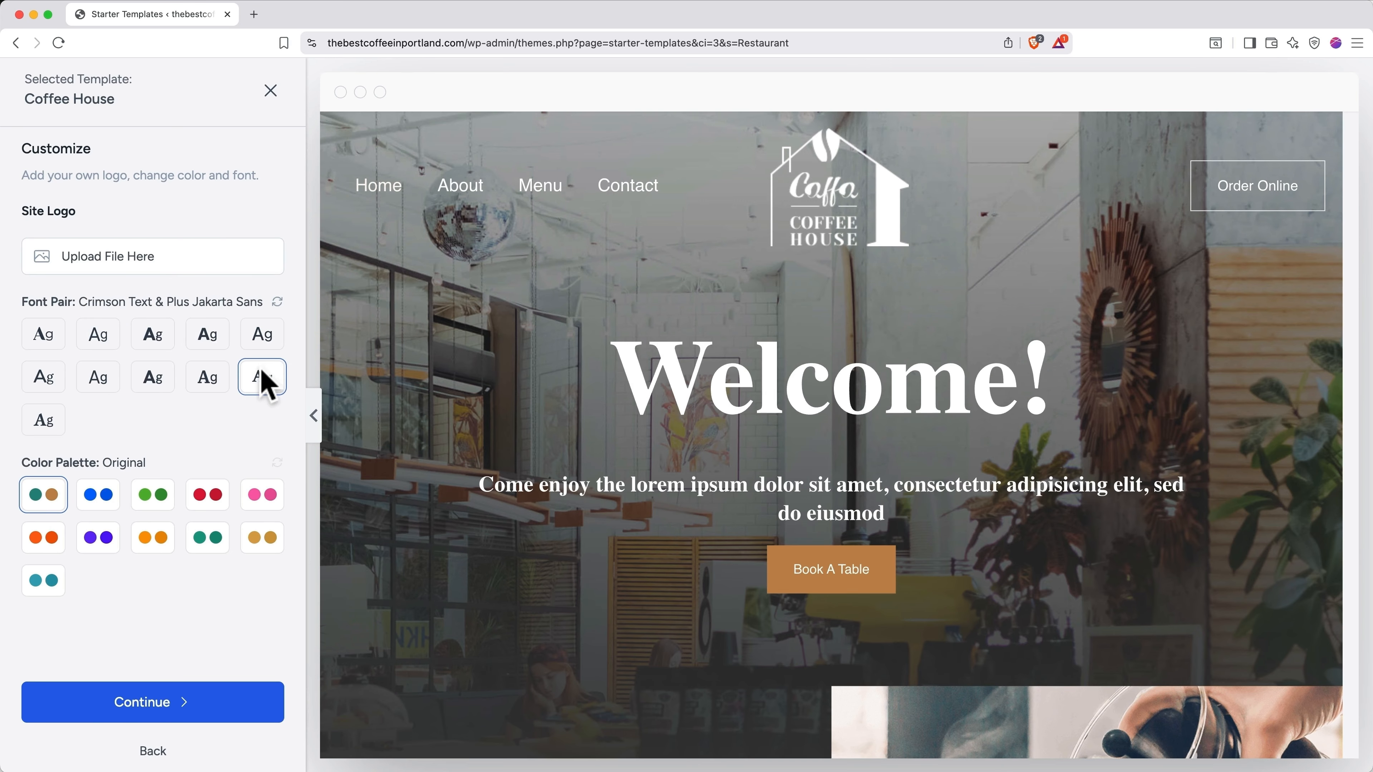
pyautogui.click(105, 379)
pyautogui.click(43, 378)
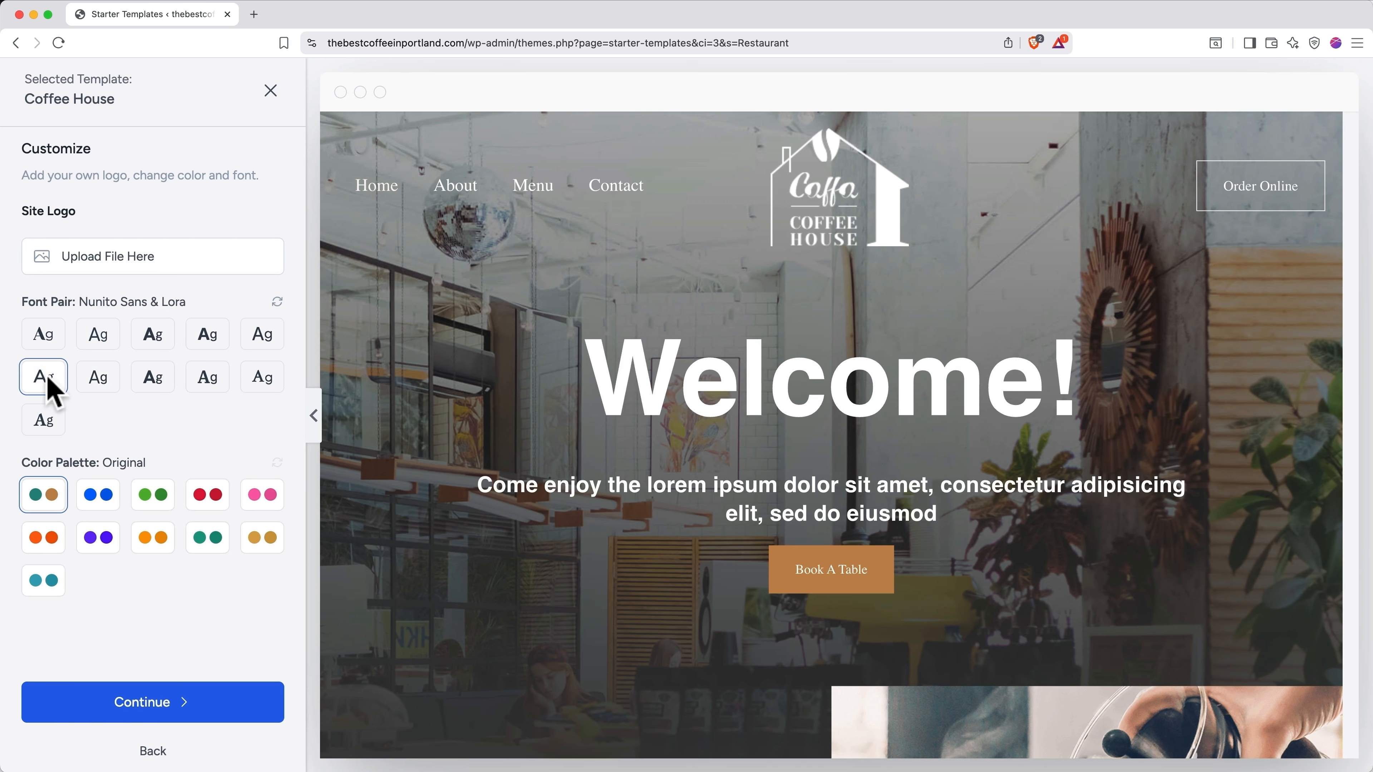
pyautogui.click(46, 341)
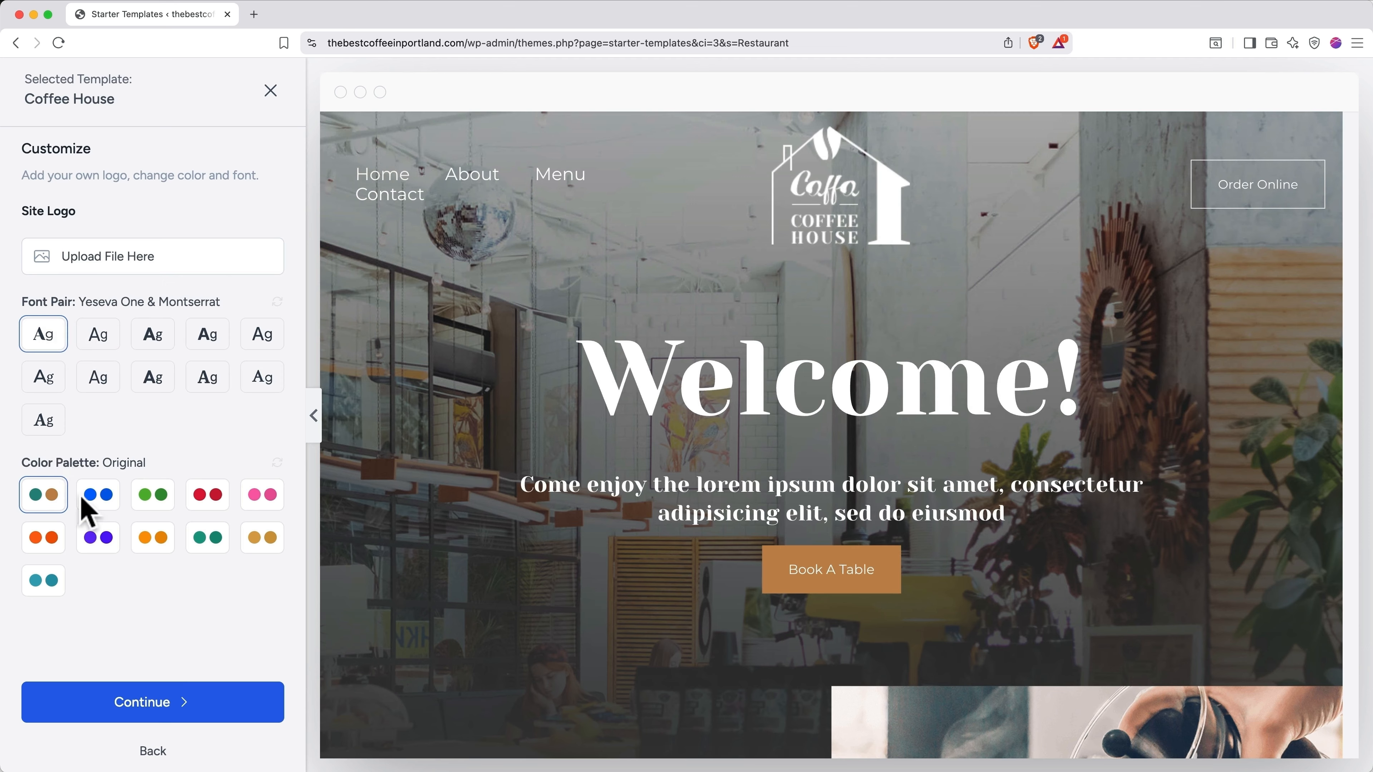
# Step: Preview the blue, green, red, pink, orange, purple, teal and gold colour palettes
pyautogui.click(96, 499)
pyautogui.click(151, 497)
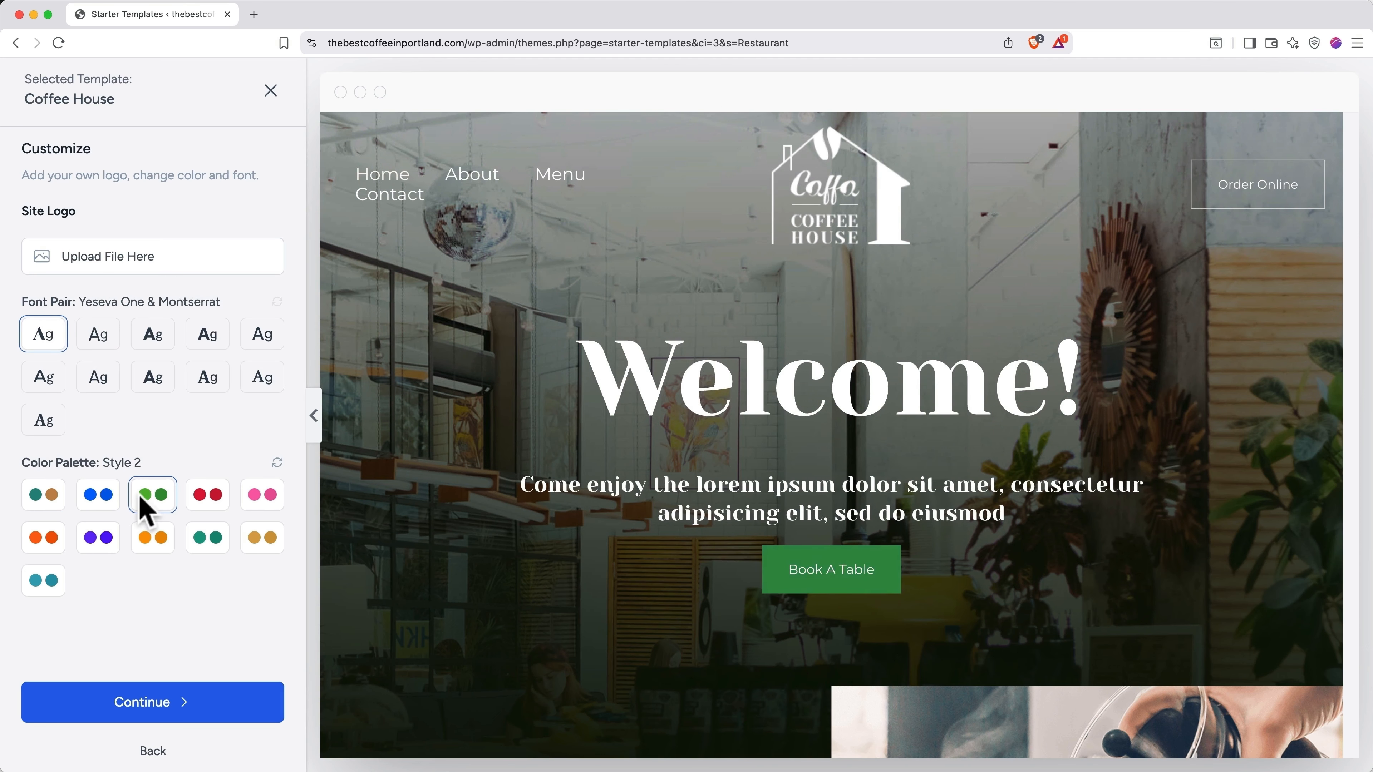
pyautogui.click(198, 504)
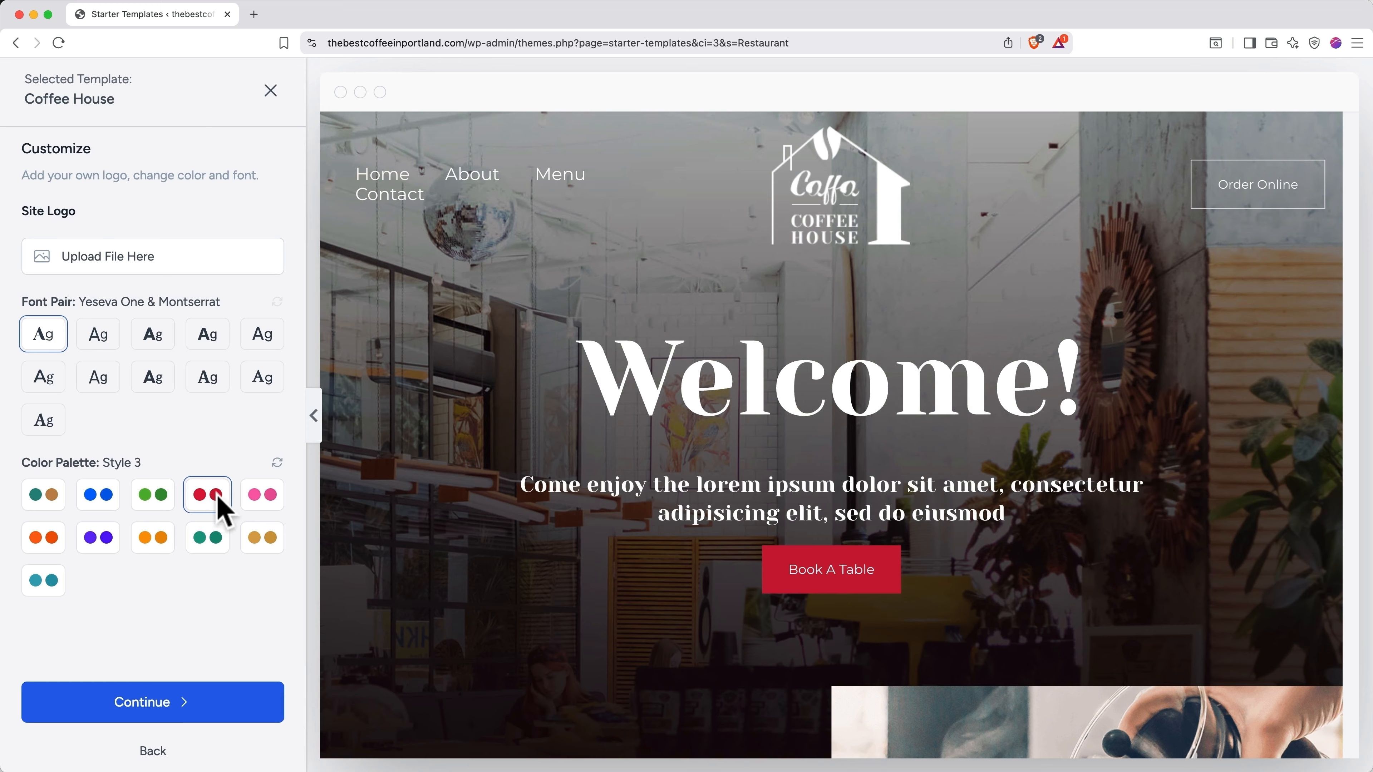
pyautogui.click(258, 502)
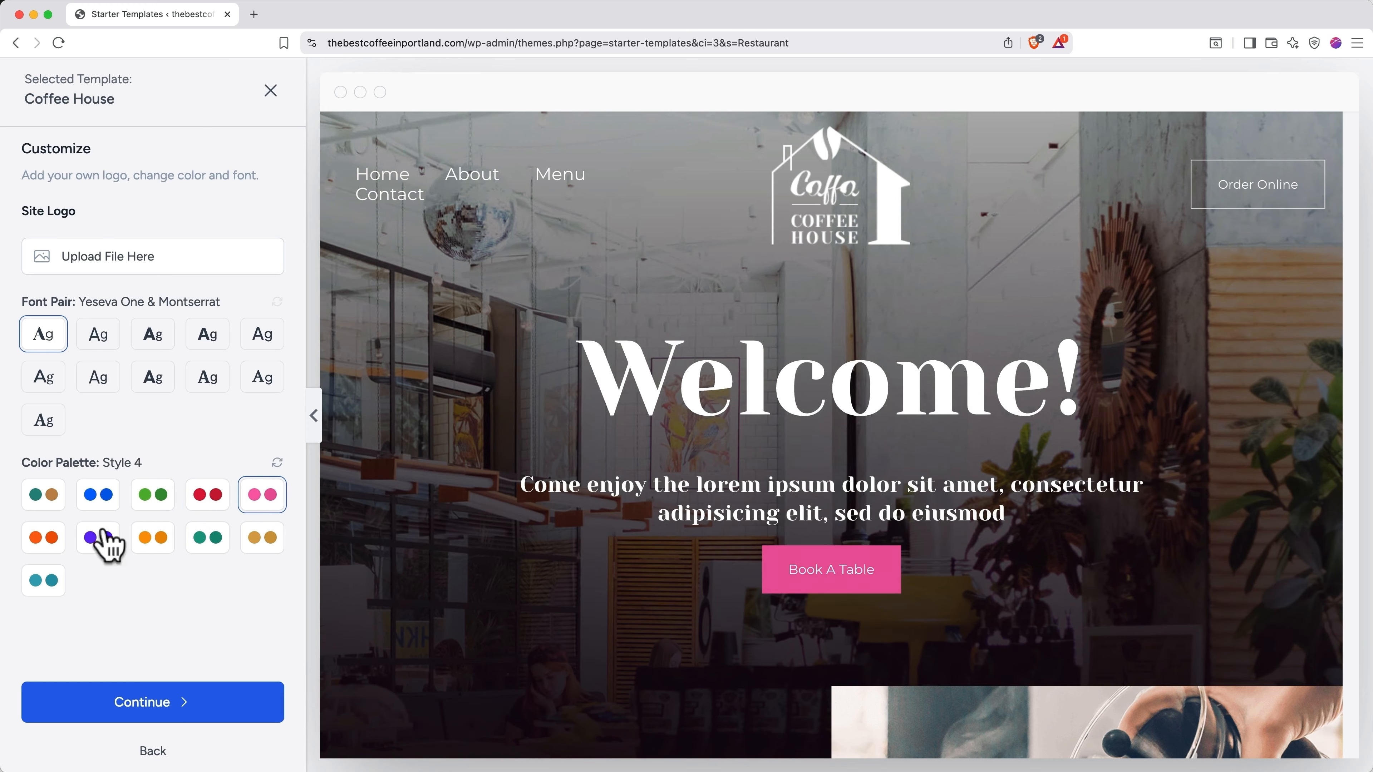
pyautogui.click(53, 543)
pyautogui.click(89, 543)
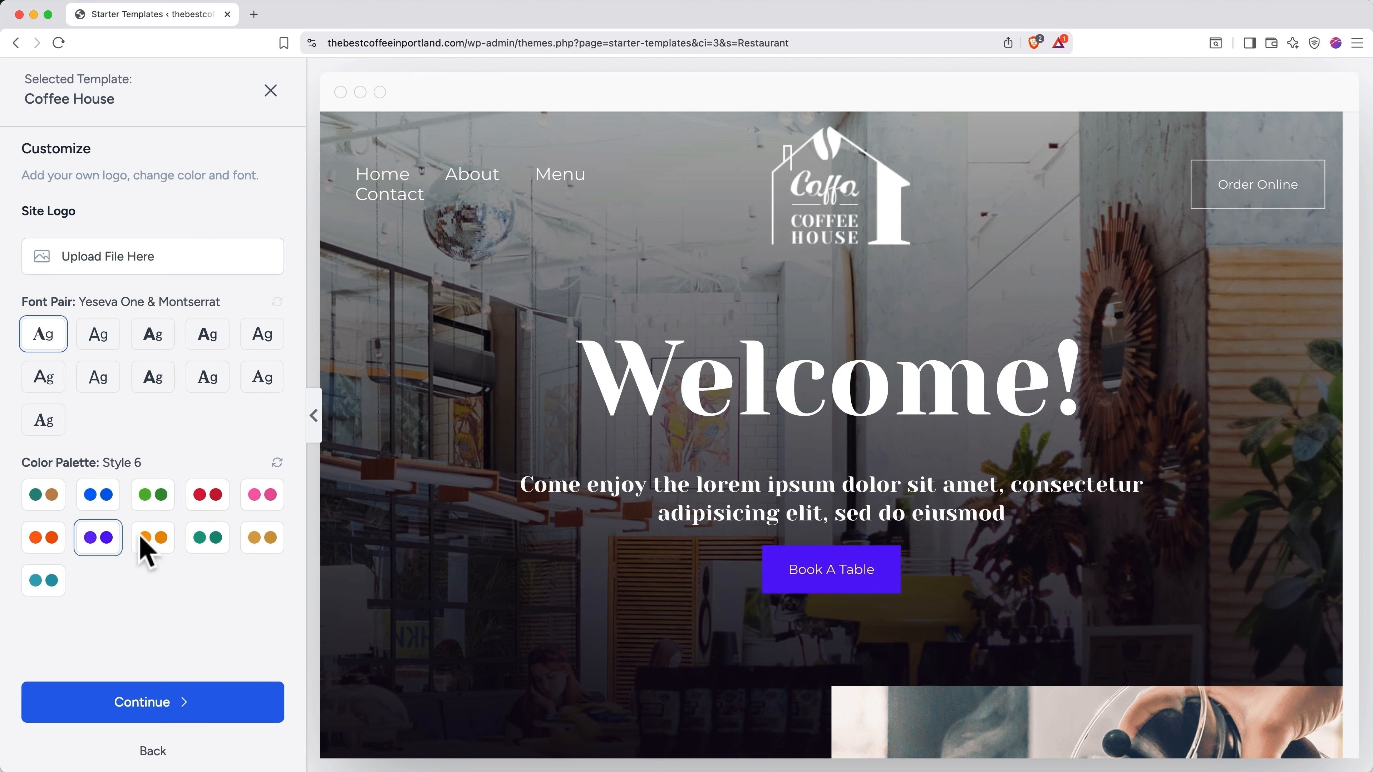
pyautogui.click(150, 543)
pyautogui.click(205, 541)
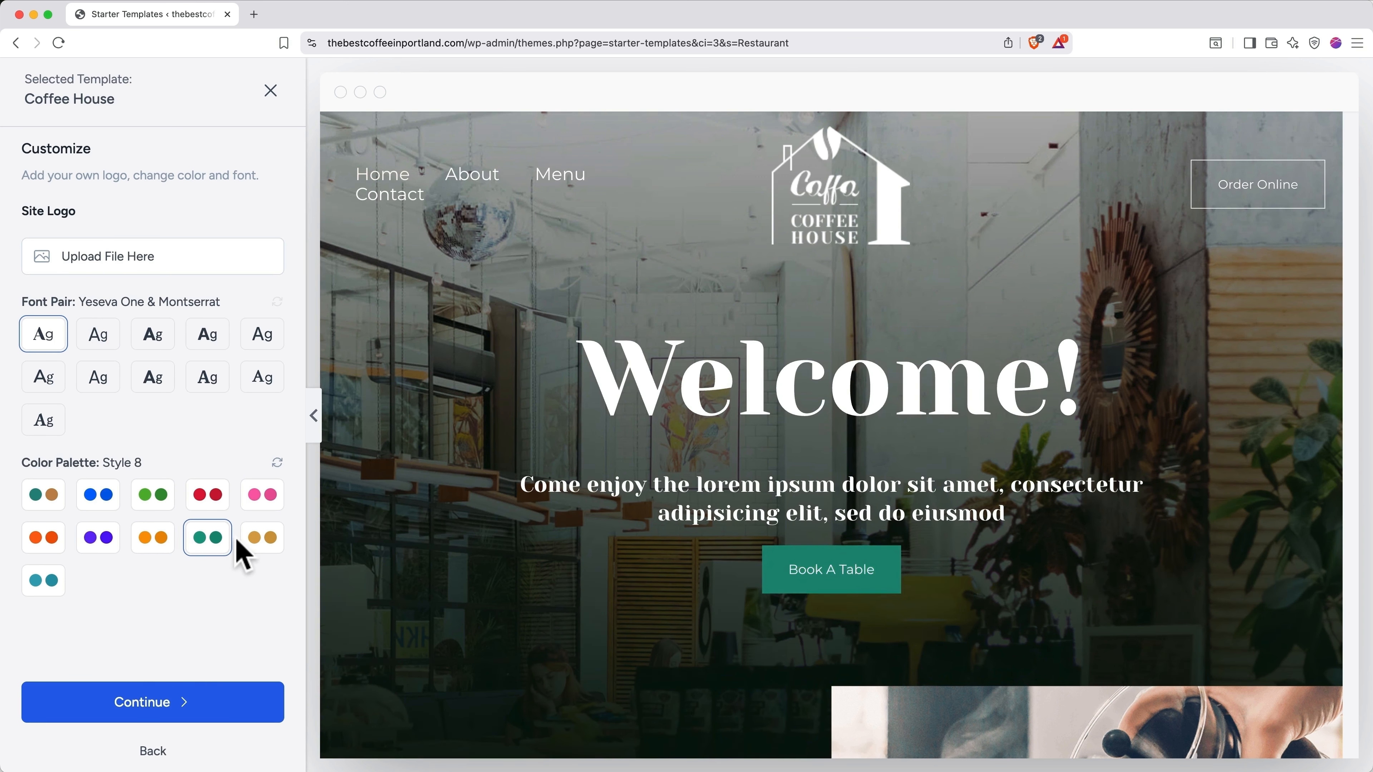
pyautogui.click(258, 541)
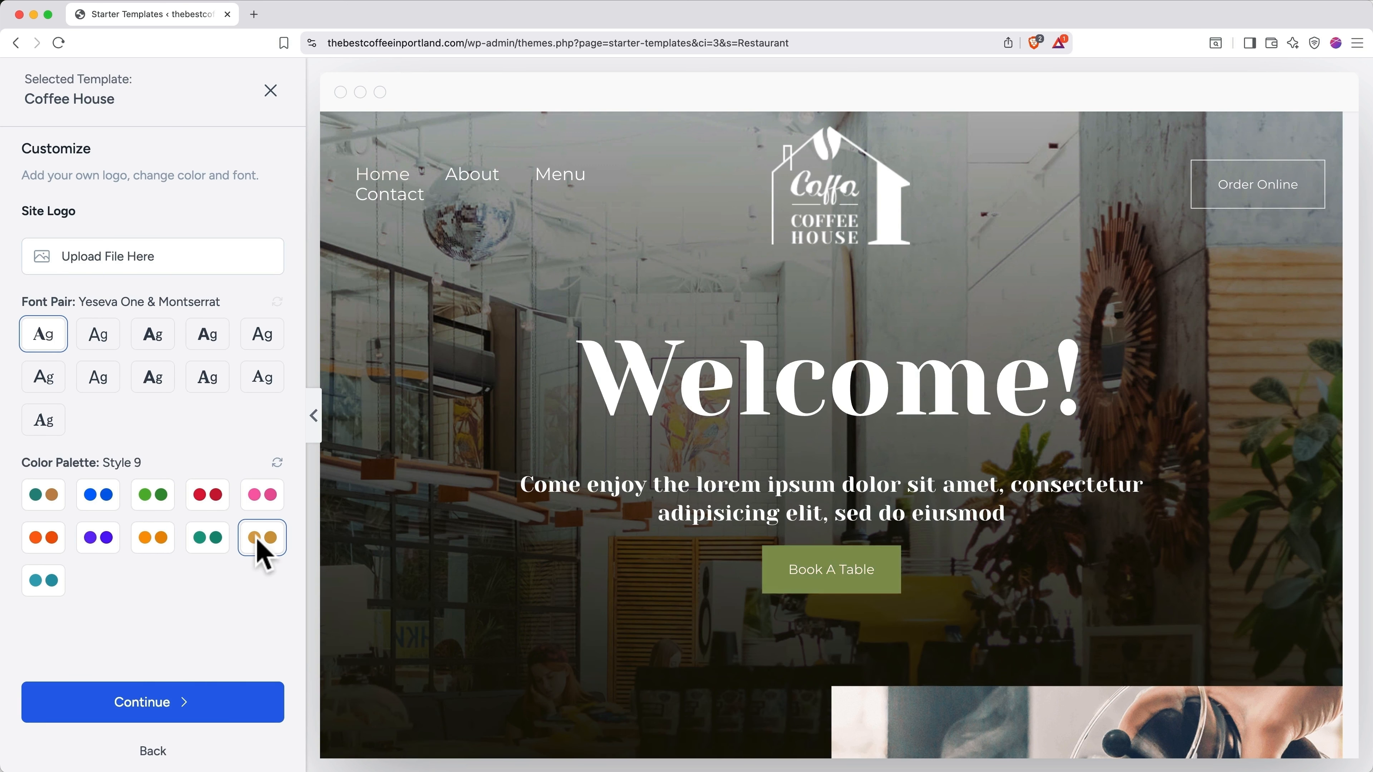
pyautogui.click(50, 581)
# Step: Restore the Original palette, then apply the gold Color Palette Style 9
pyautogui.click(52, 500)
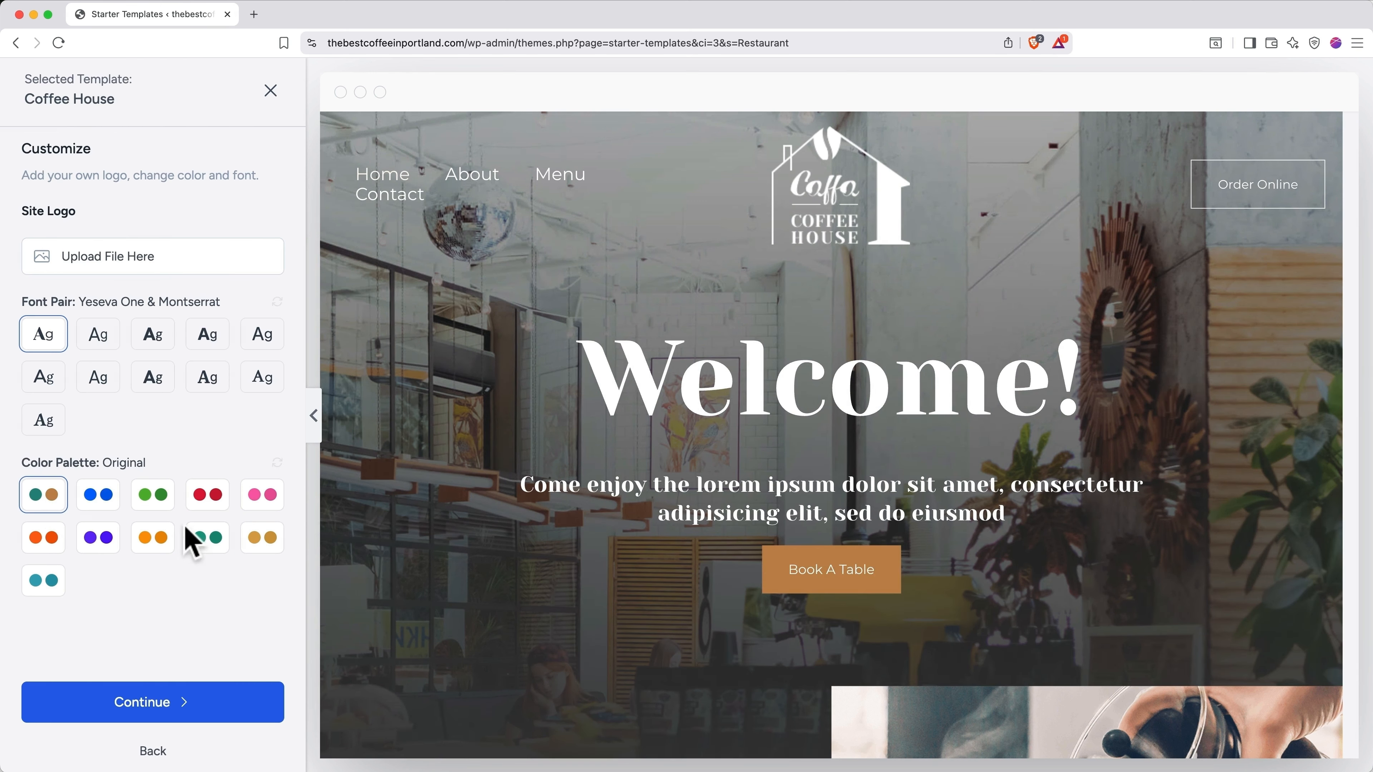
pyautogui.click(265, 543)
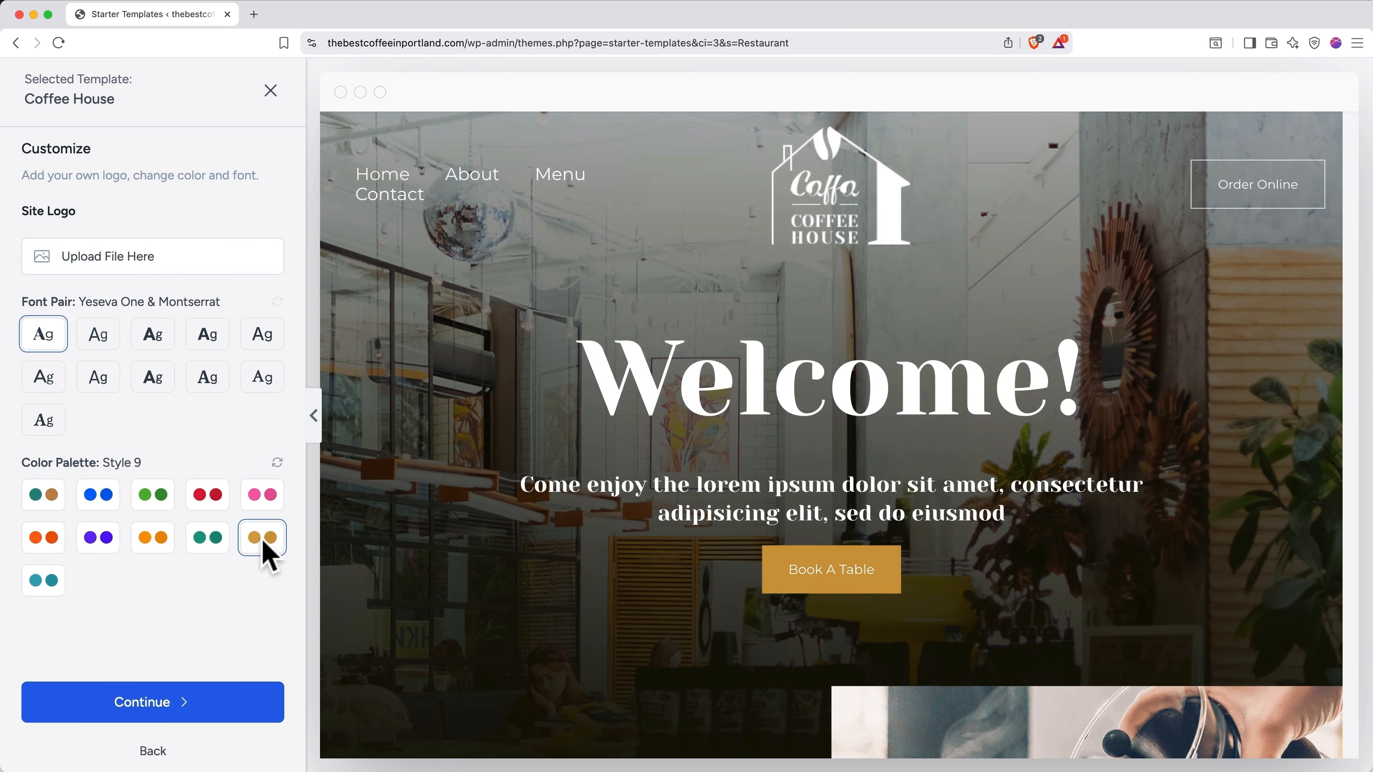
pyautogui.scroll(-6, 463, 535)
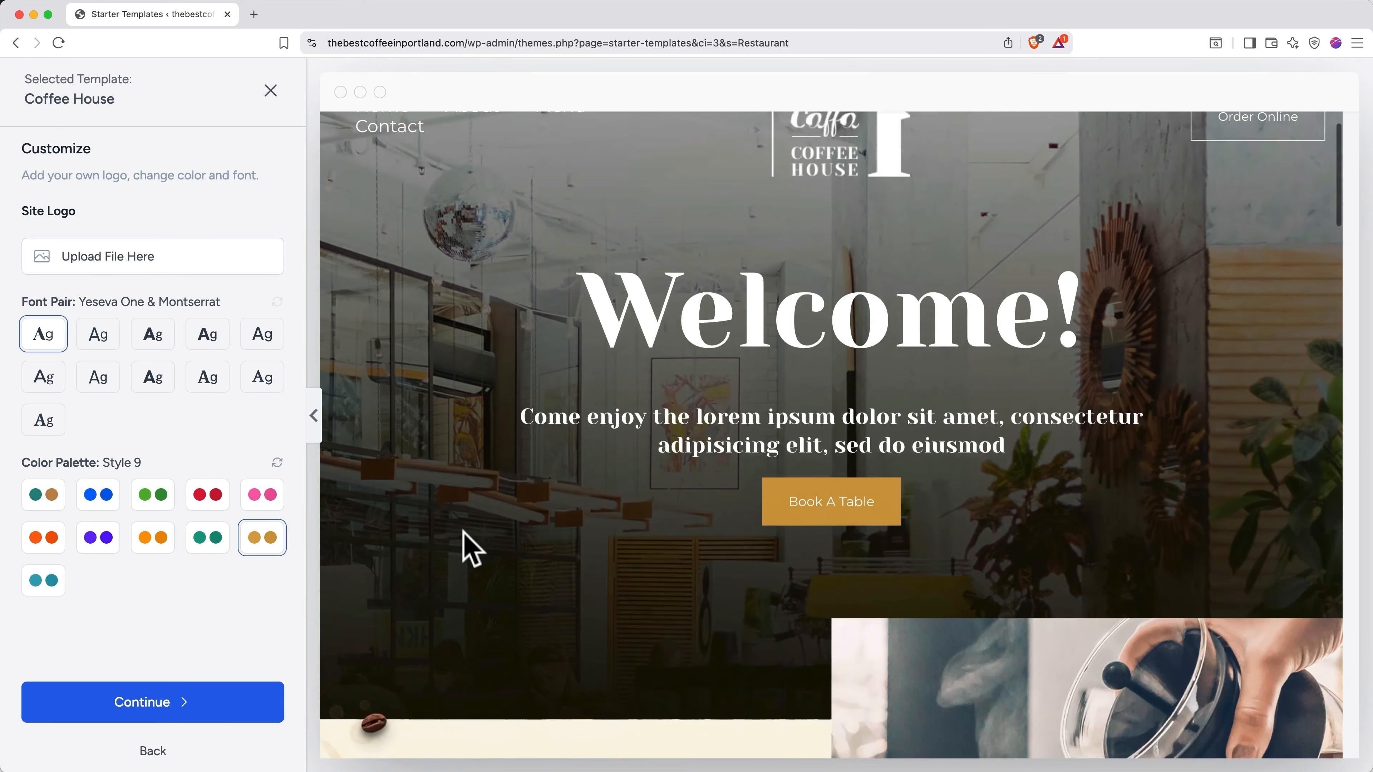
pyautogui.scroll(-7, 463, 535)
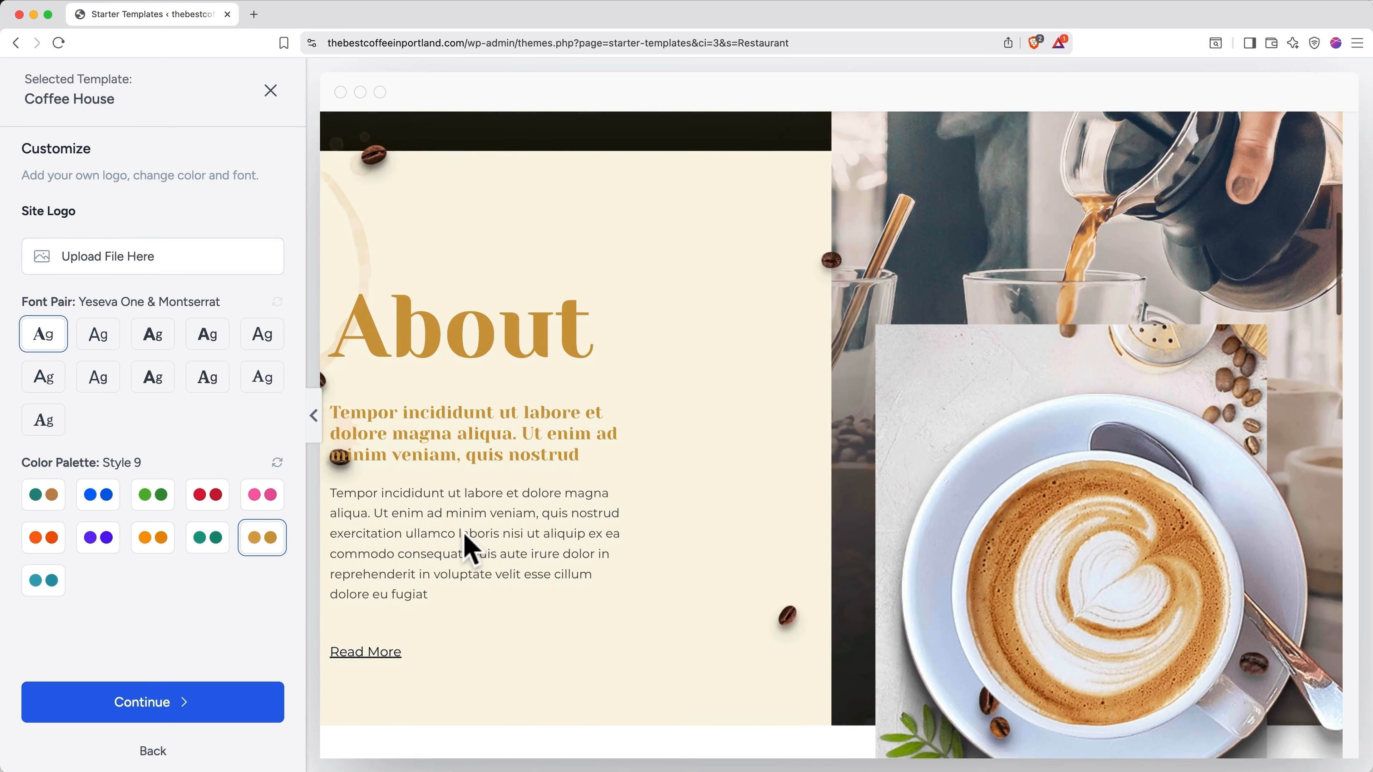
pyautogui.scroll(-10, 470, 548)
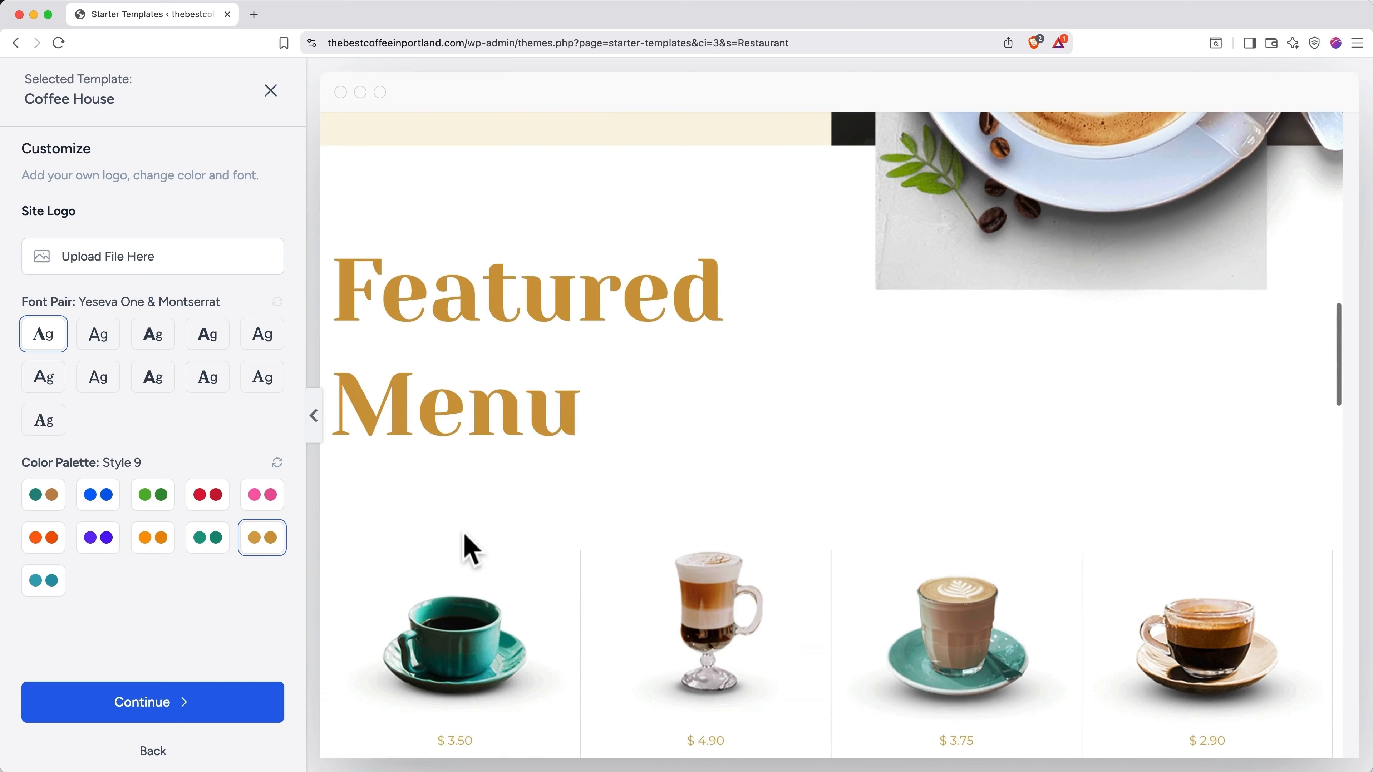
pyautogui.scroll(-2, 466, 547)
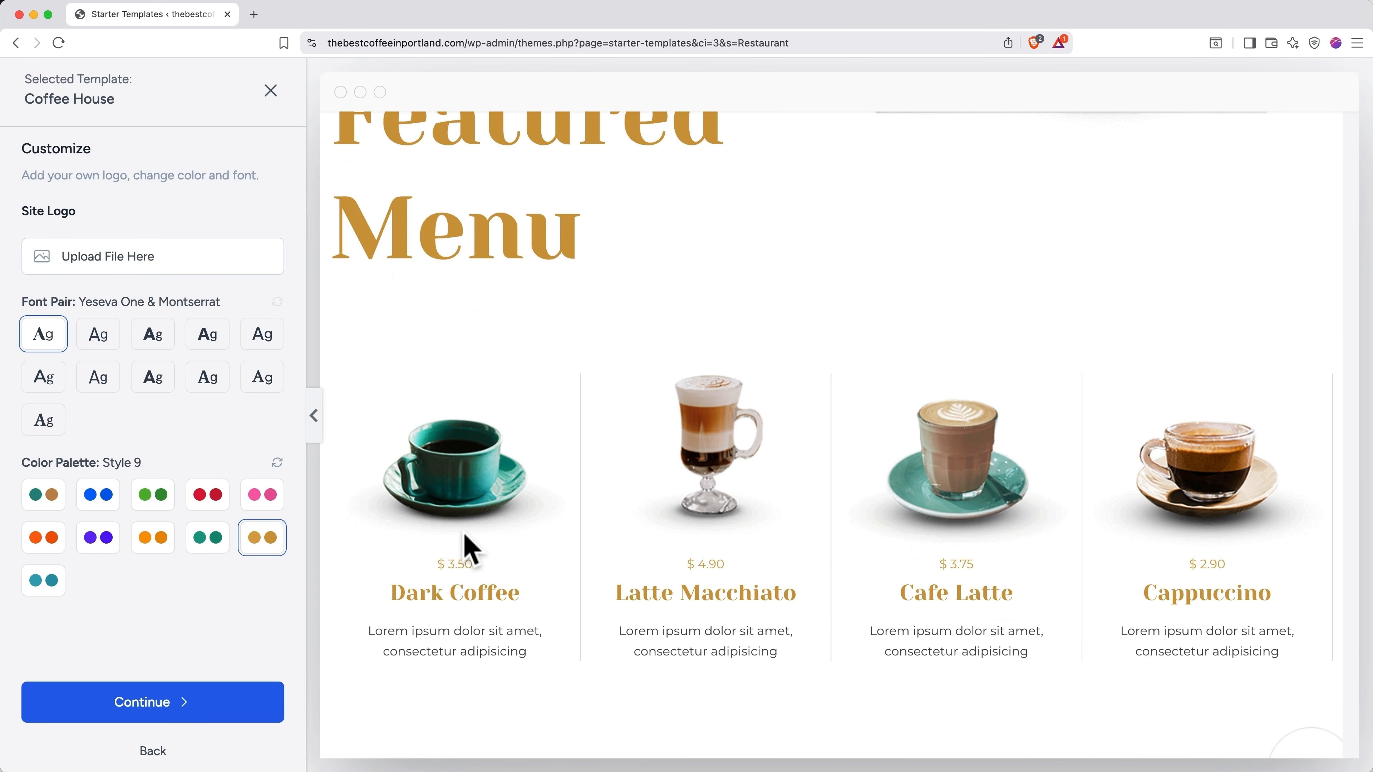
# Step: Accept the chosen site features, including SEO & Search Visibility, and advance to the final details form
pyautogui.click(231, 707)
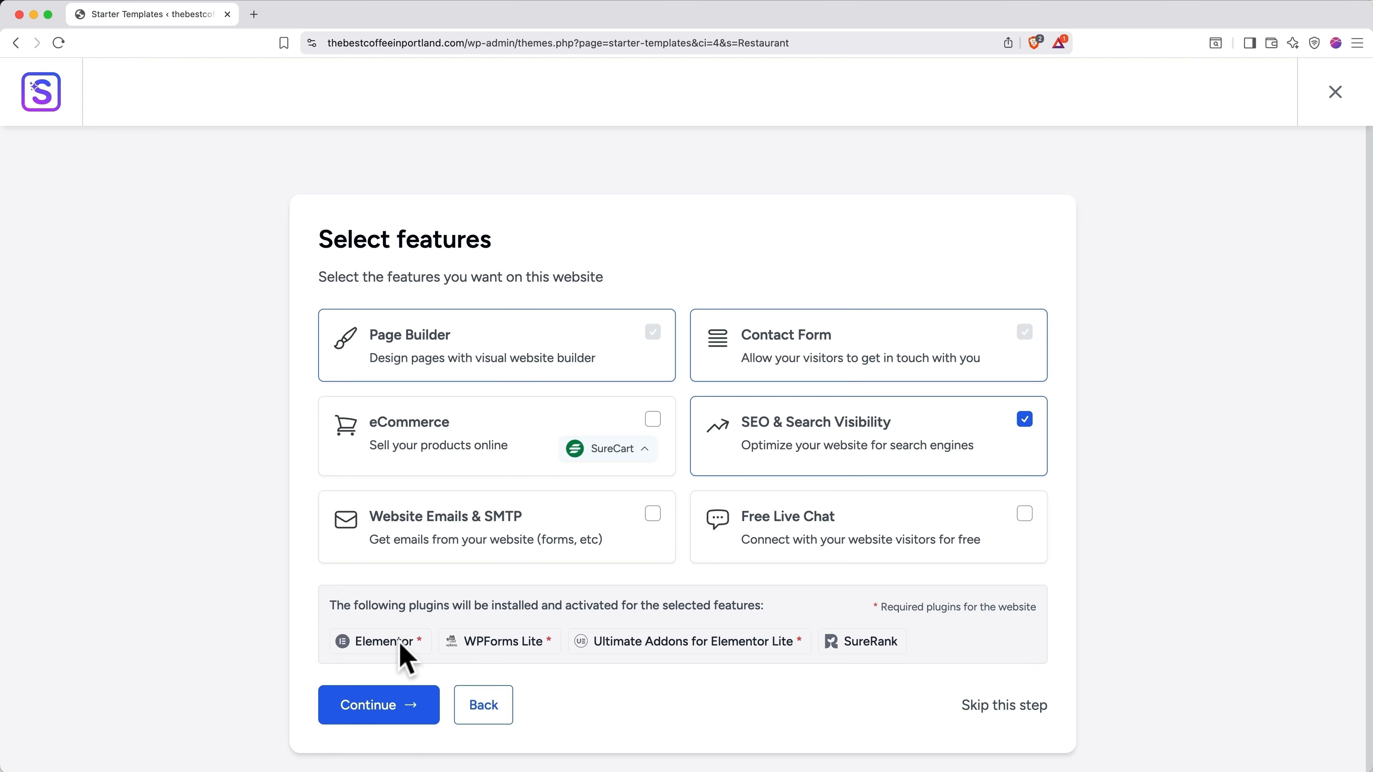
pyautogui.click(378, 705)
pyautogui.scroll(-3, 381, 714)
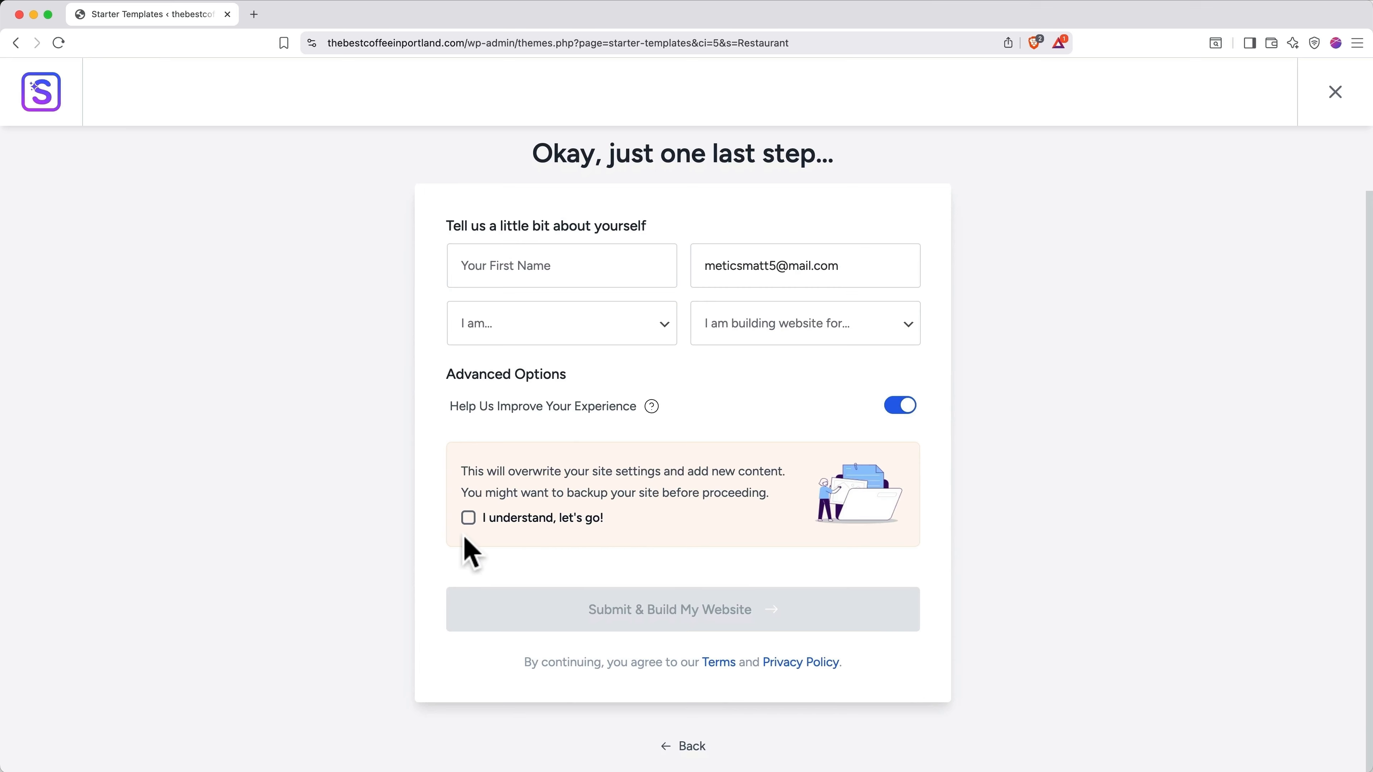
# Step: Acknowledge the content-overwrite warning and build the Coffee House site until it reports 100% ready
pyautogui.click(467, 519)
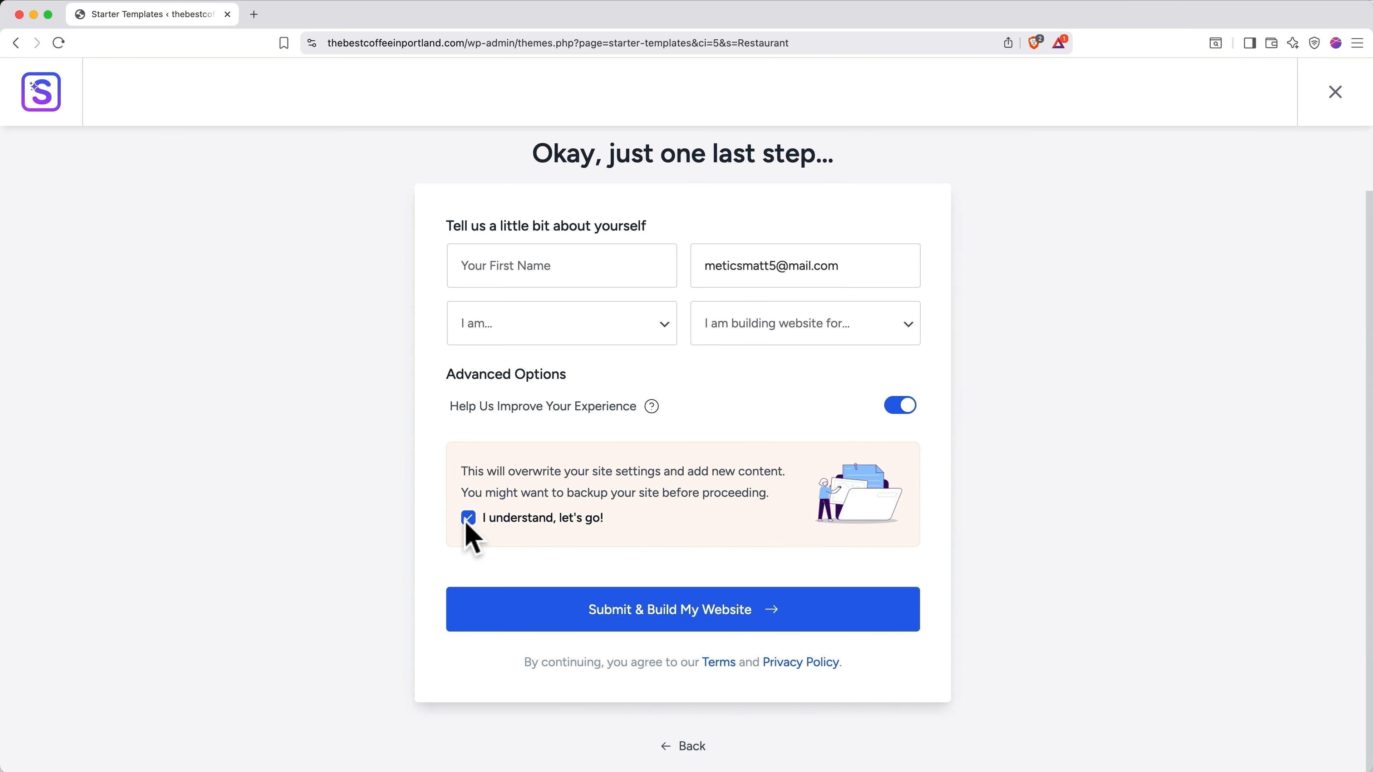
pyautogui.click(545, 602)
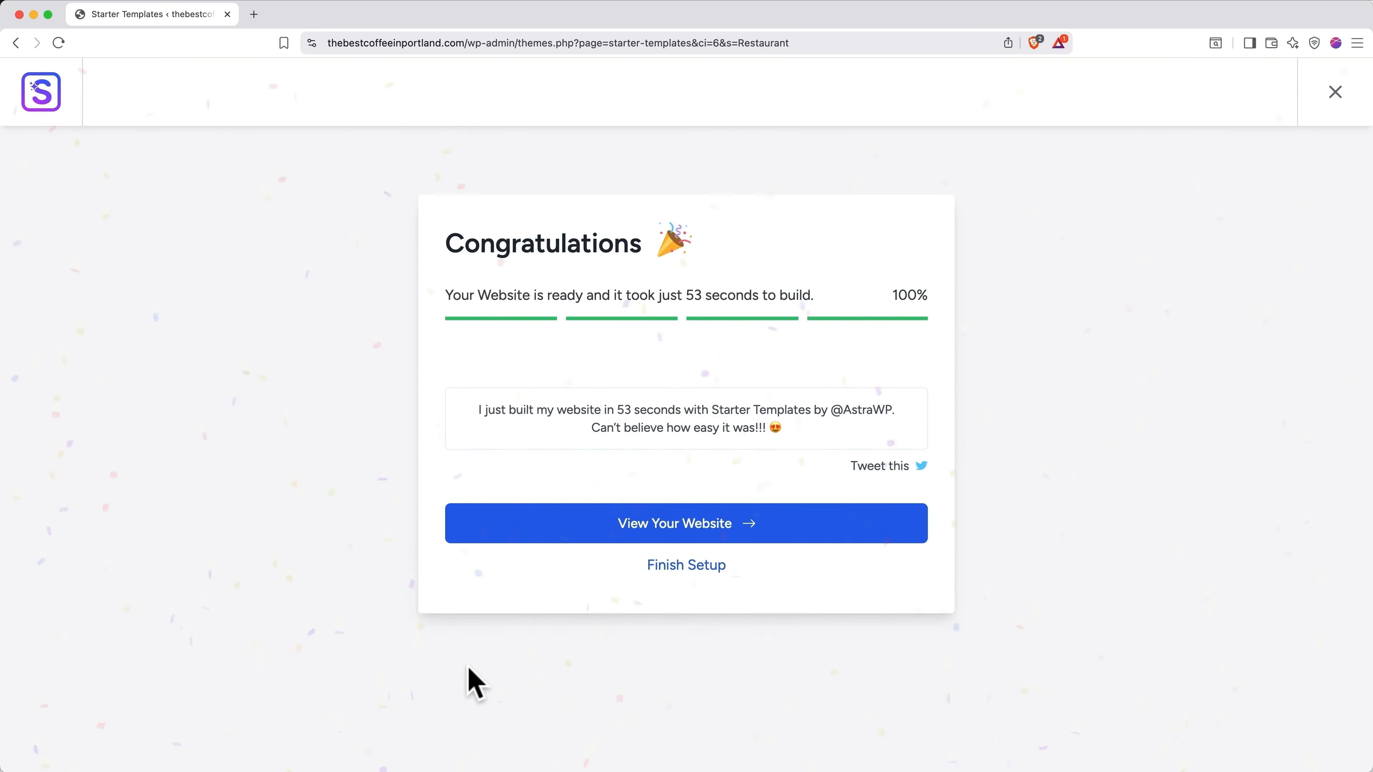
# Step: View the new Coffee House site in a new tab and scroll through its hero and About sections
pyautogui.click(569, 530)
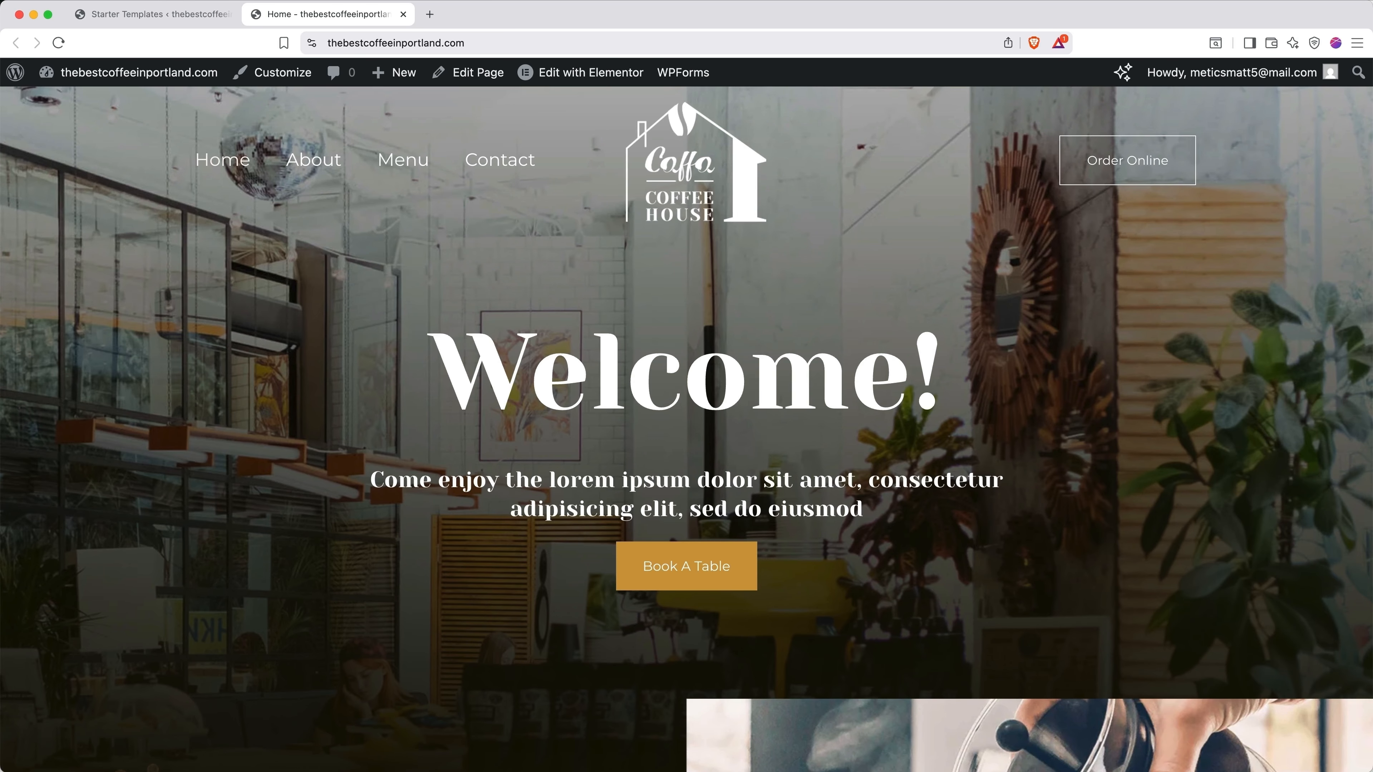
pyautogui.scroll(-5, 687, 430)
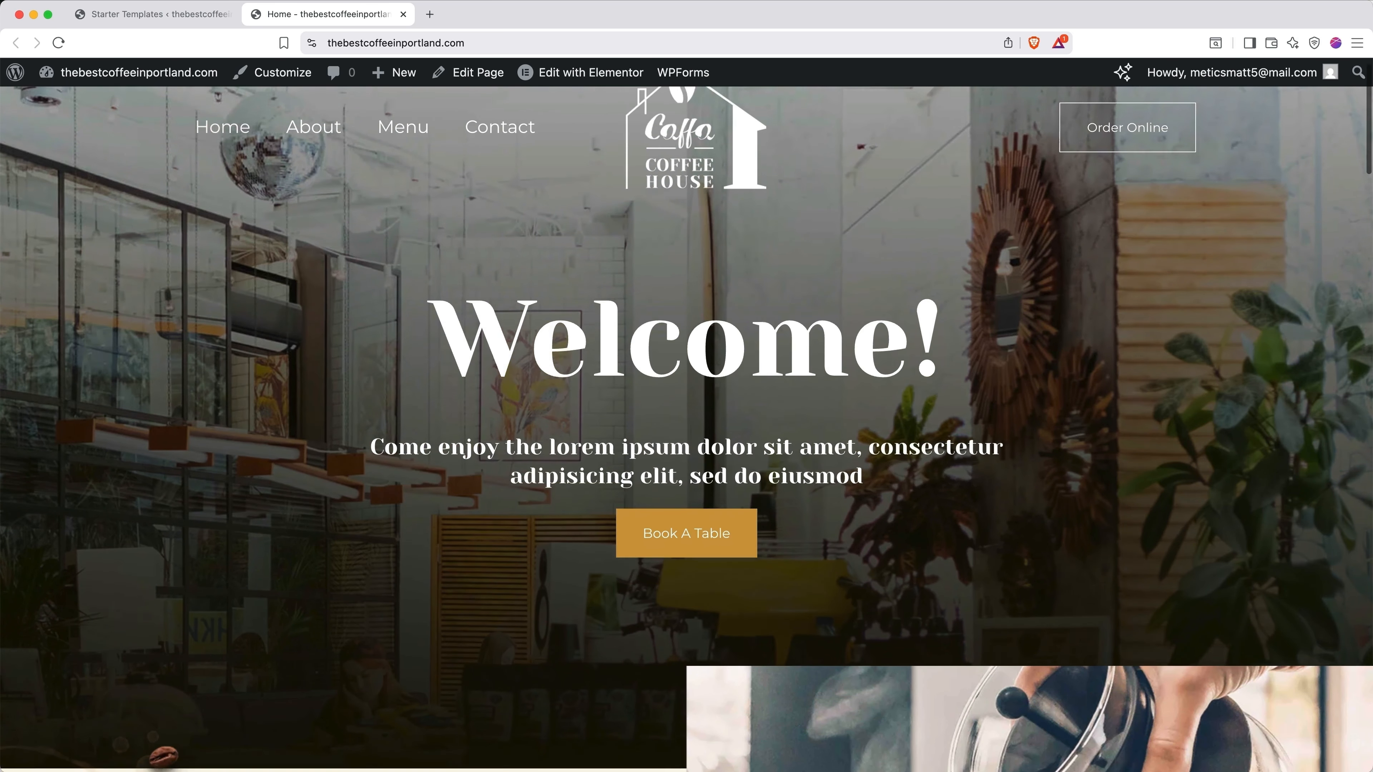
pyautogui.scroll(-5, 686, 430)
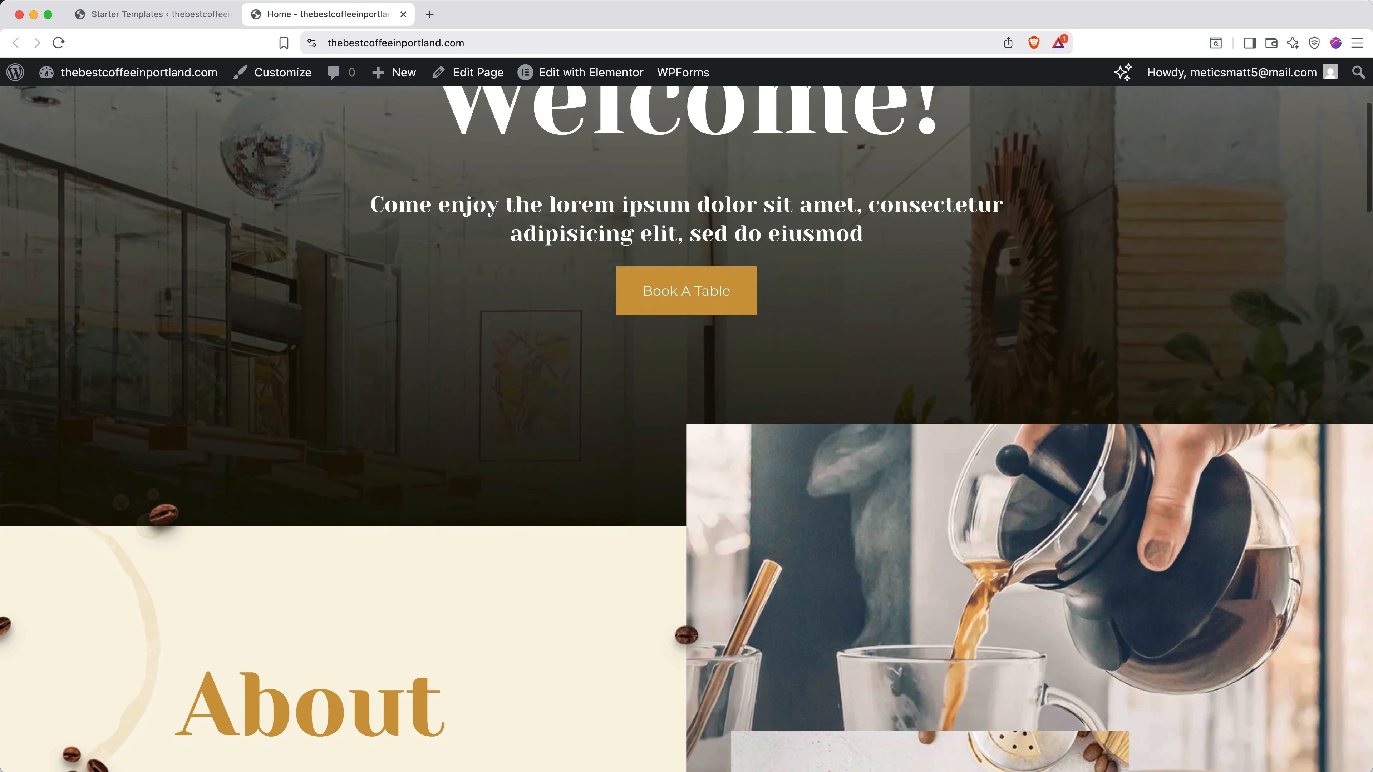
pyautogui.scroll(-5, 686, 430)
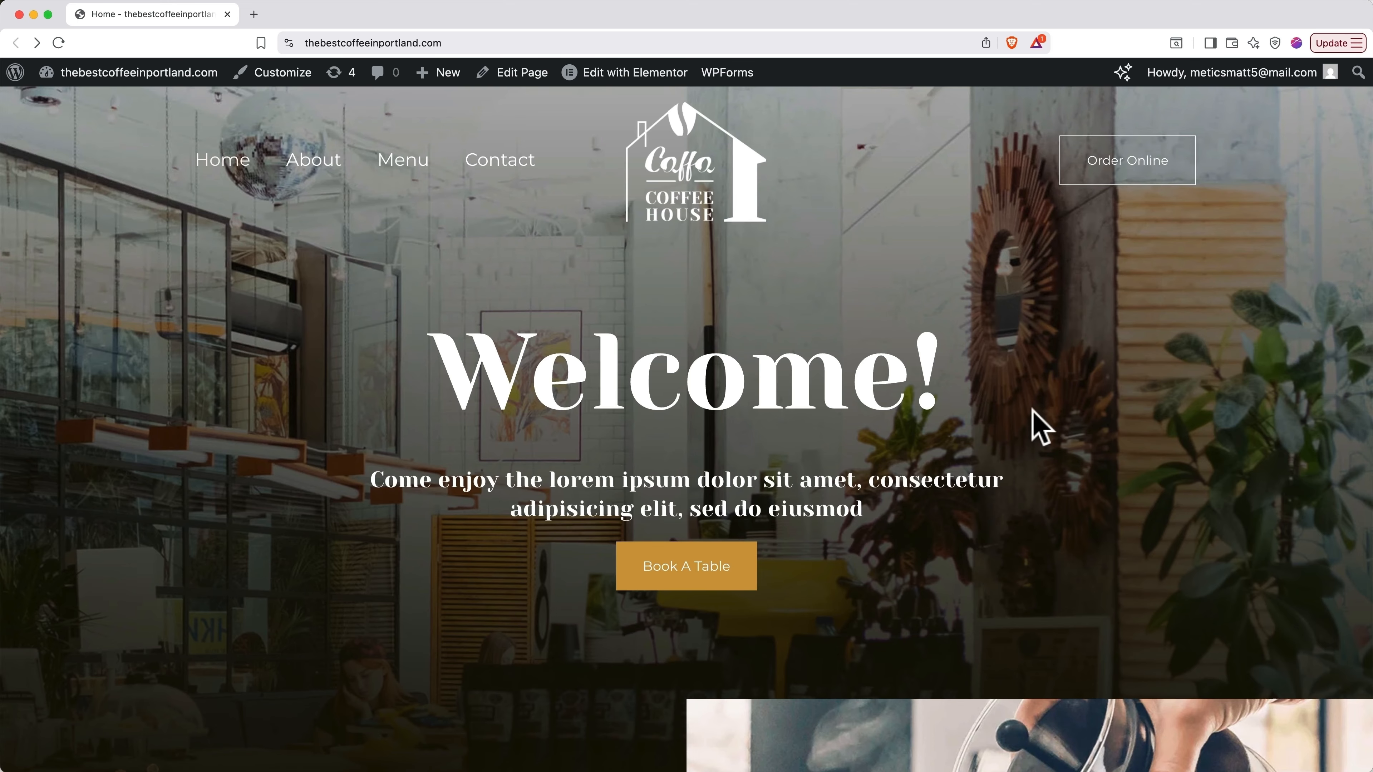
# Step: Open the Home page in Elementor from the admin bar's Edit with Elementor link
pyautogui.click(648, 75)
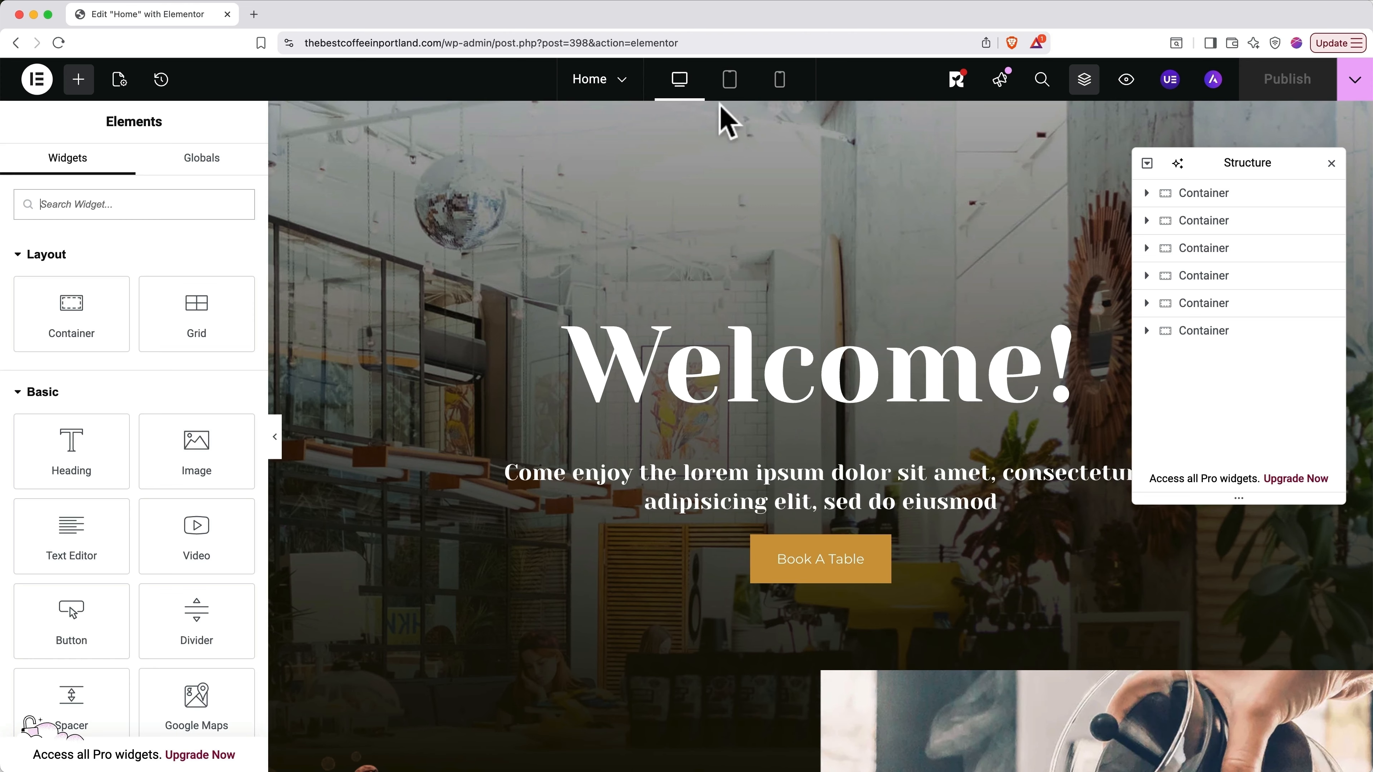
# Step: Expand the hero's outer and inner Containers, then select the Welcome! heading, its subtitle and the Book A Table button
pyautogui.click(1204, 202)
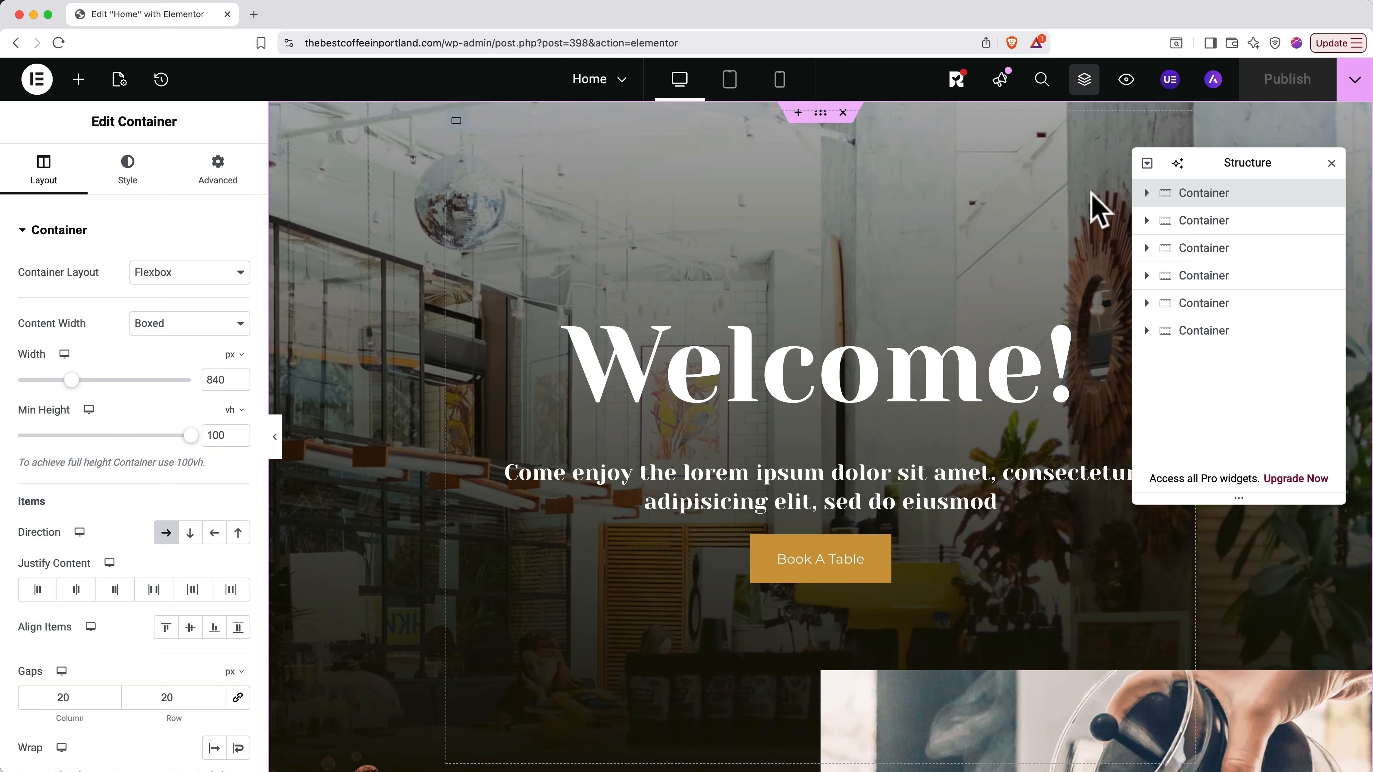
pyautogui.click(1147, 194)
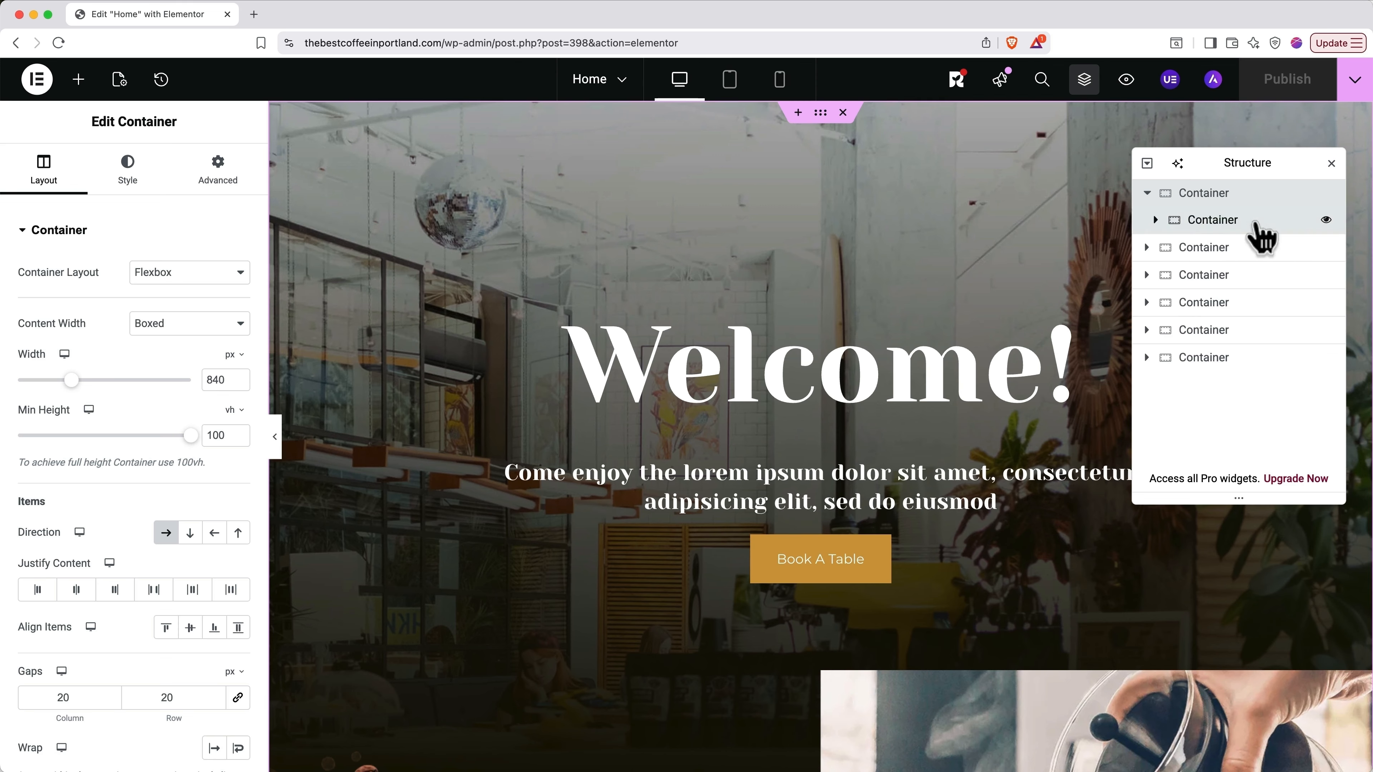
pyautogui.click(1213, 220)
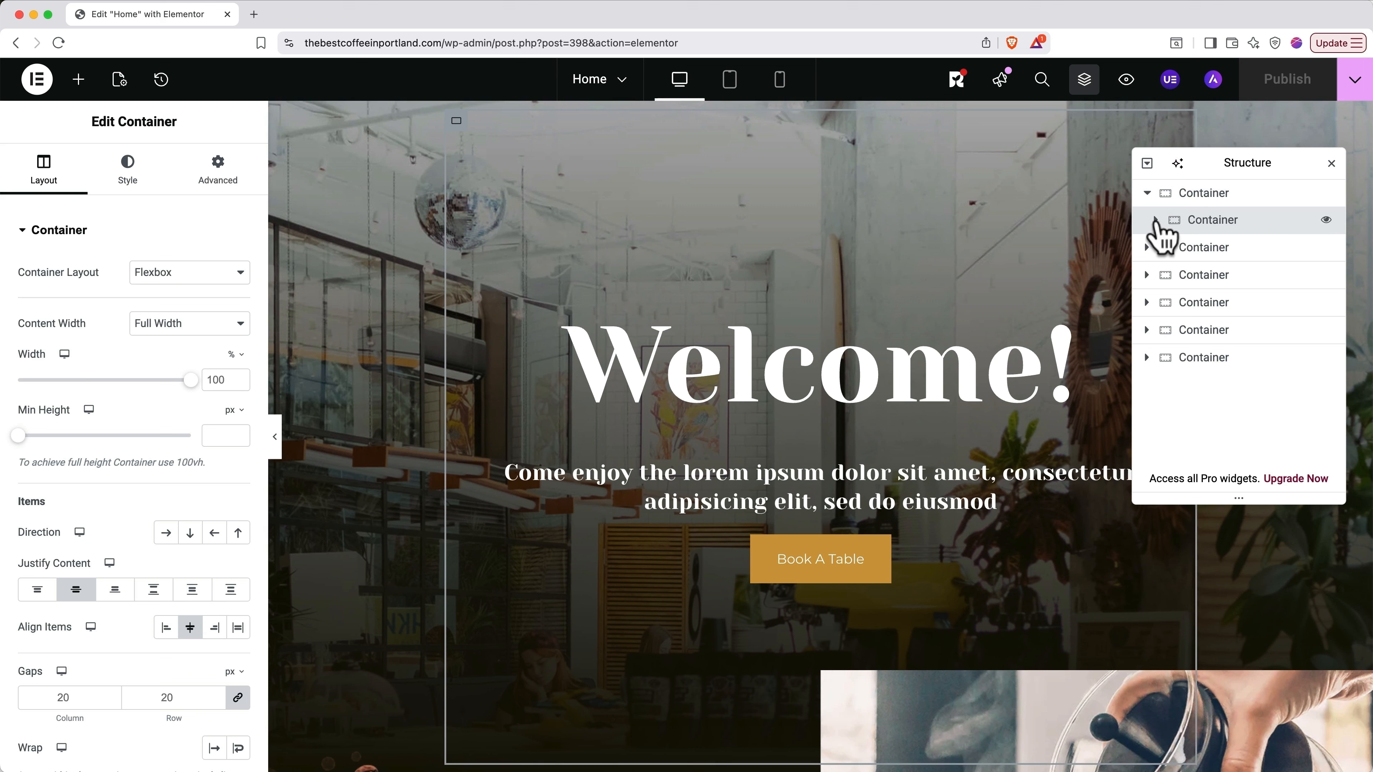
pyautogui.click(1155, 219)
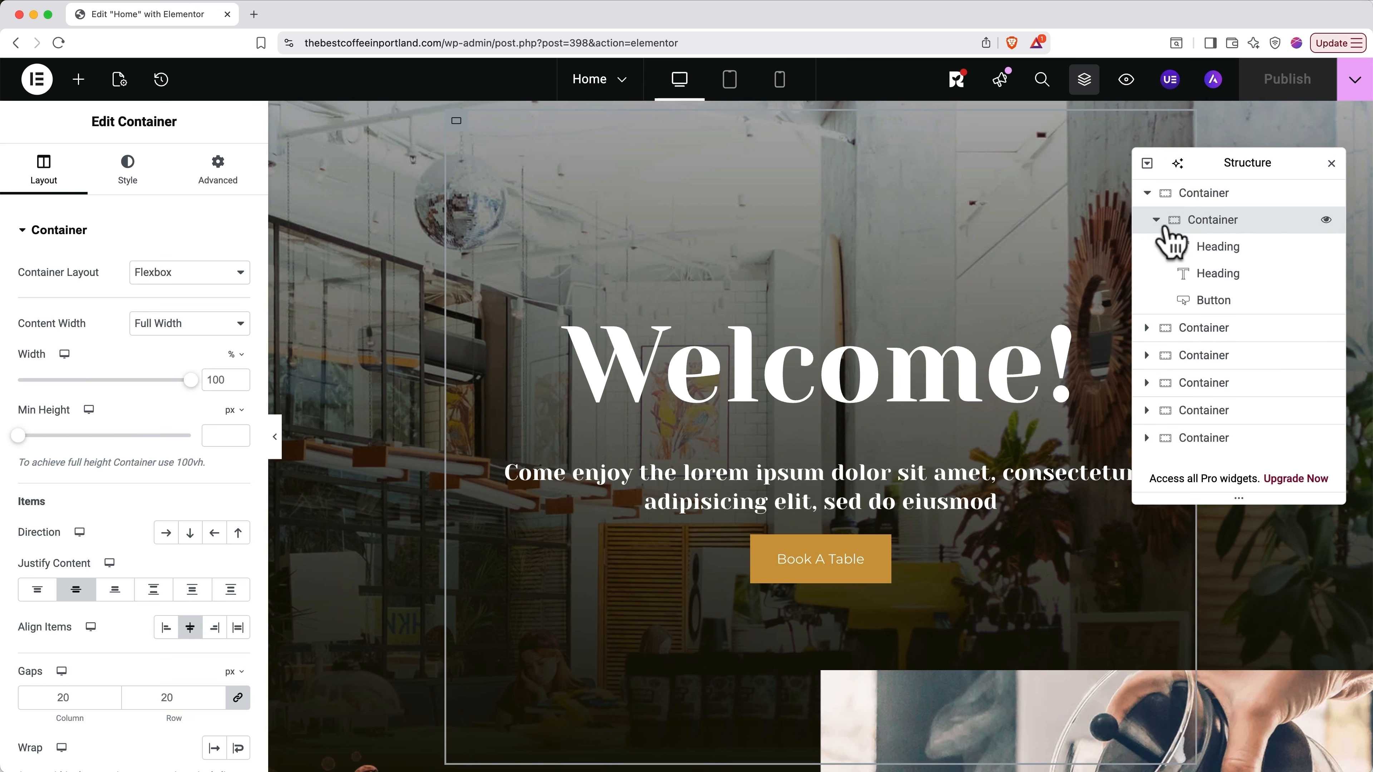
pyautogui.click(1213, 247)
pyautogui.click(1216, 275)
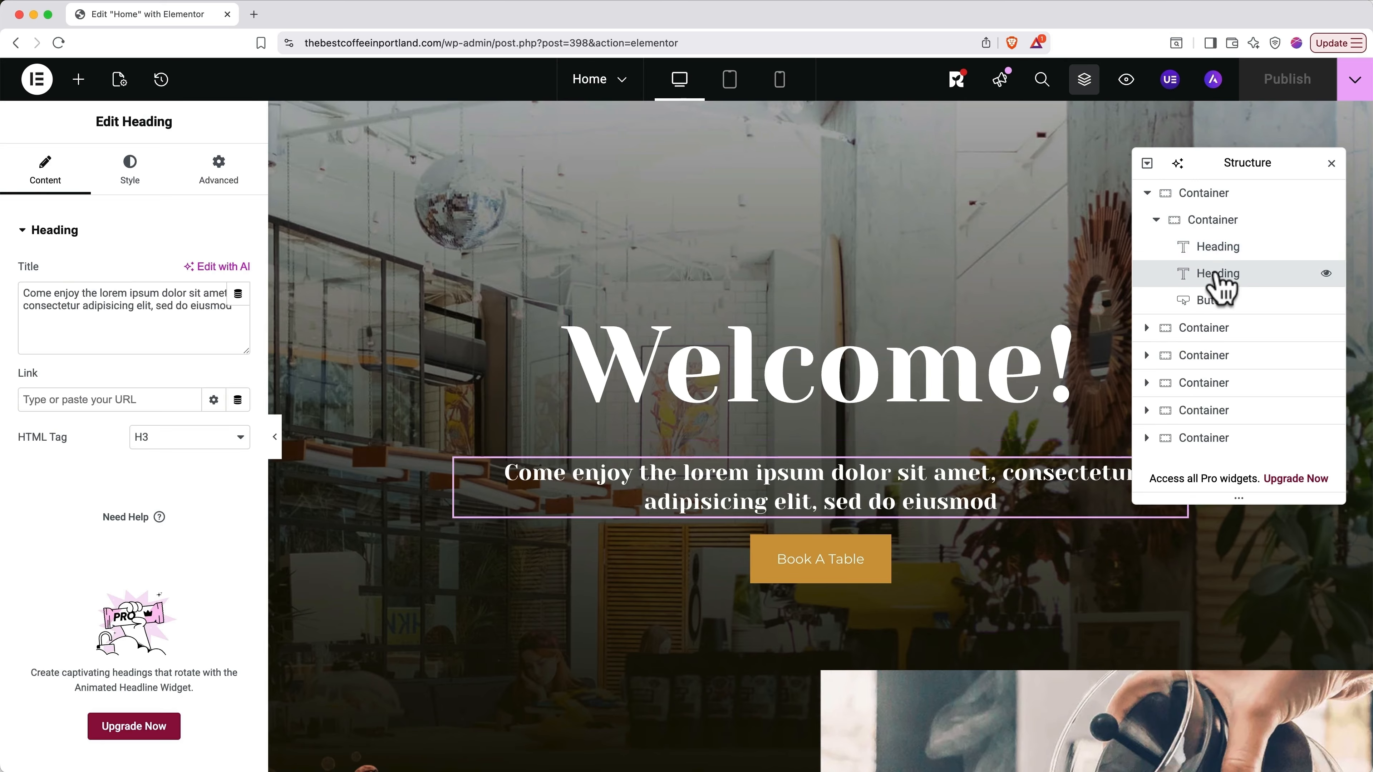
pyautogui.click(1213, 302)
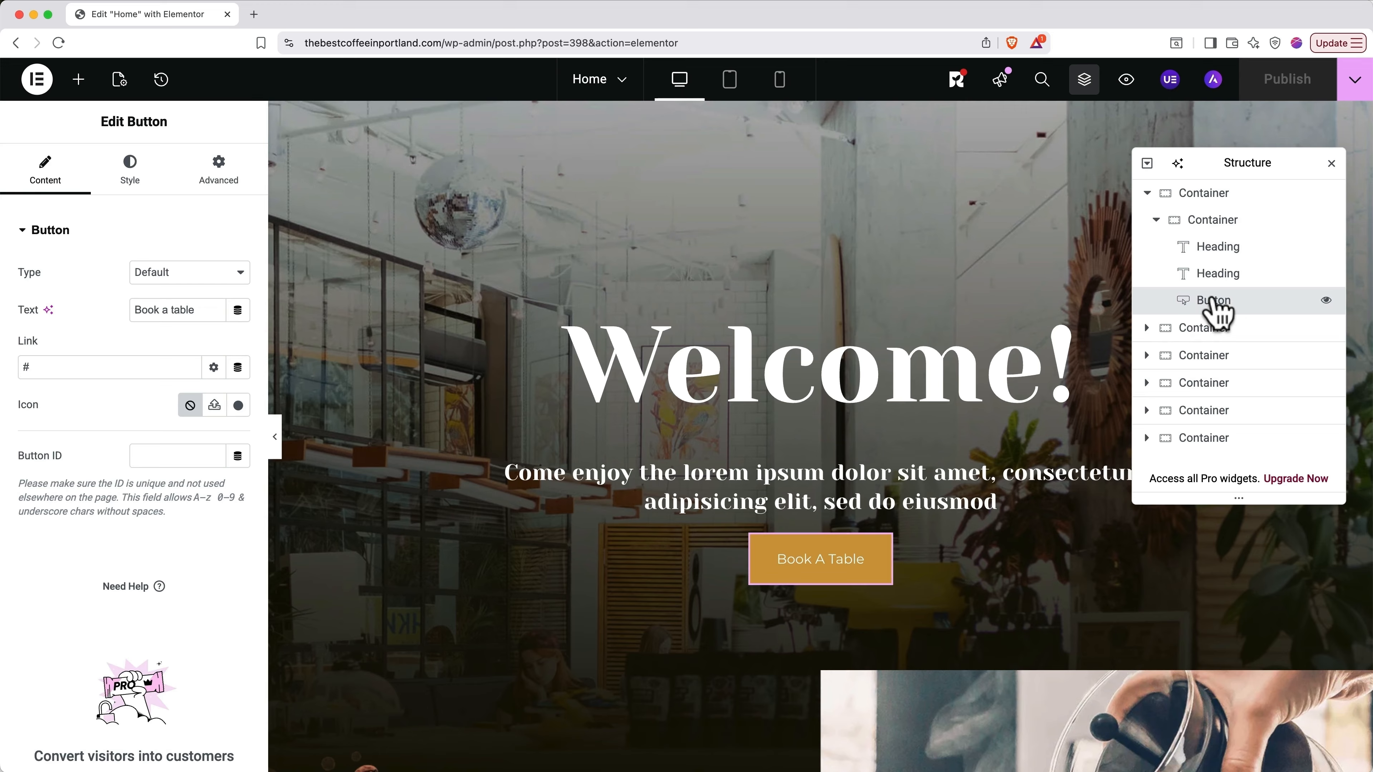
# Step: Move Book A Table above the subtitle and back, hide and reshow it, then collapse both hero Containers
pyautogui.moveTo(1215, 306); pyautogui.dragTo(1215, 276)
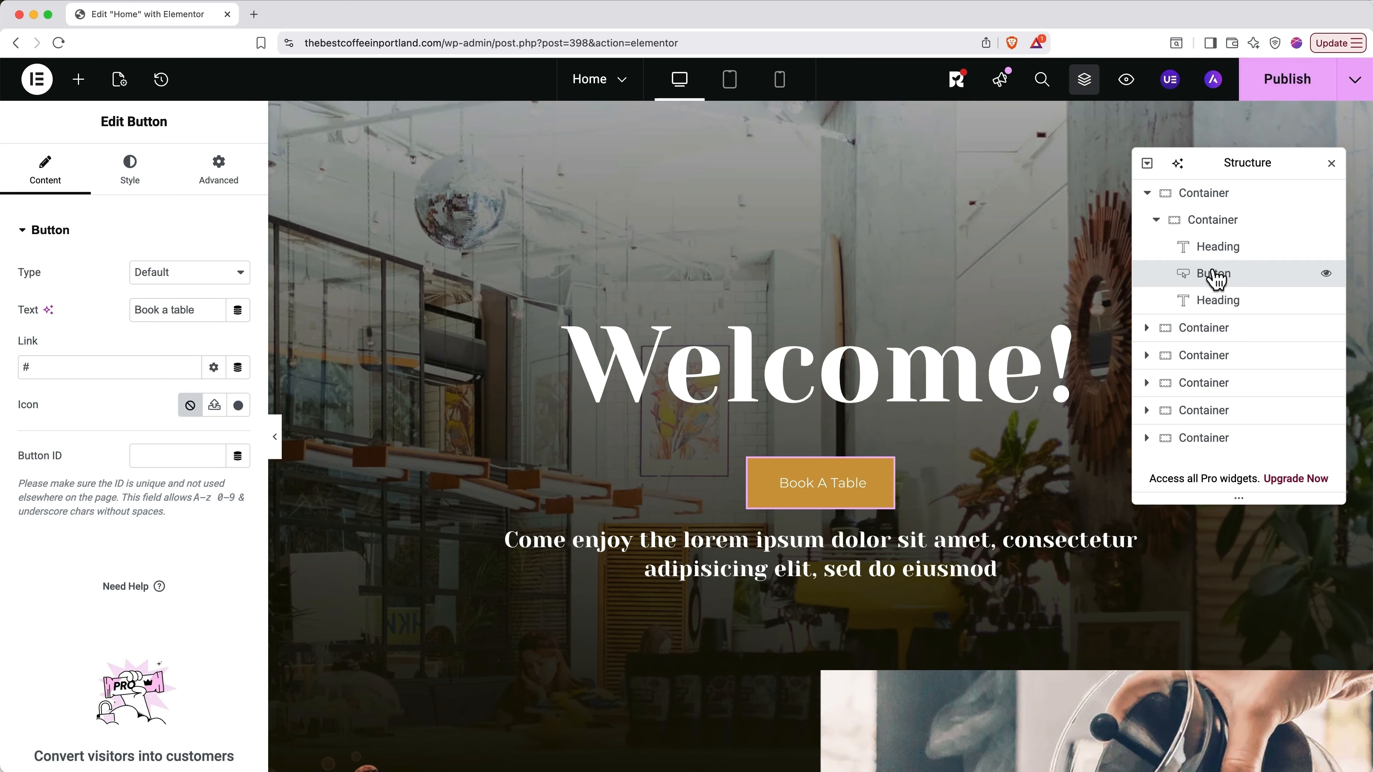
pyautogui.moveTo(1215, 277); pyautogui.dragTo(1216, 316)
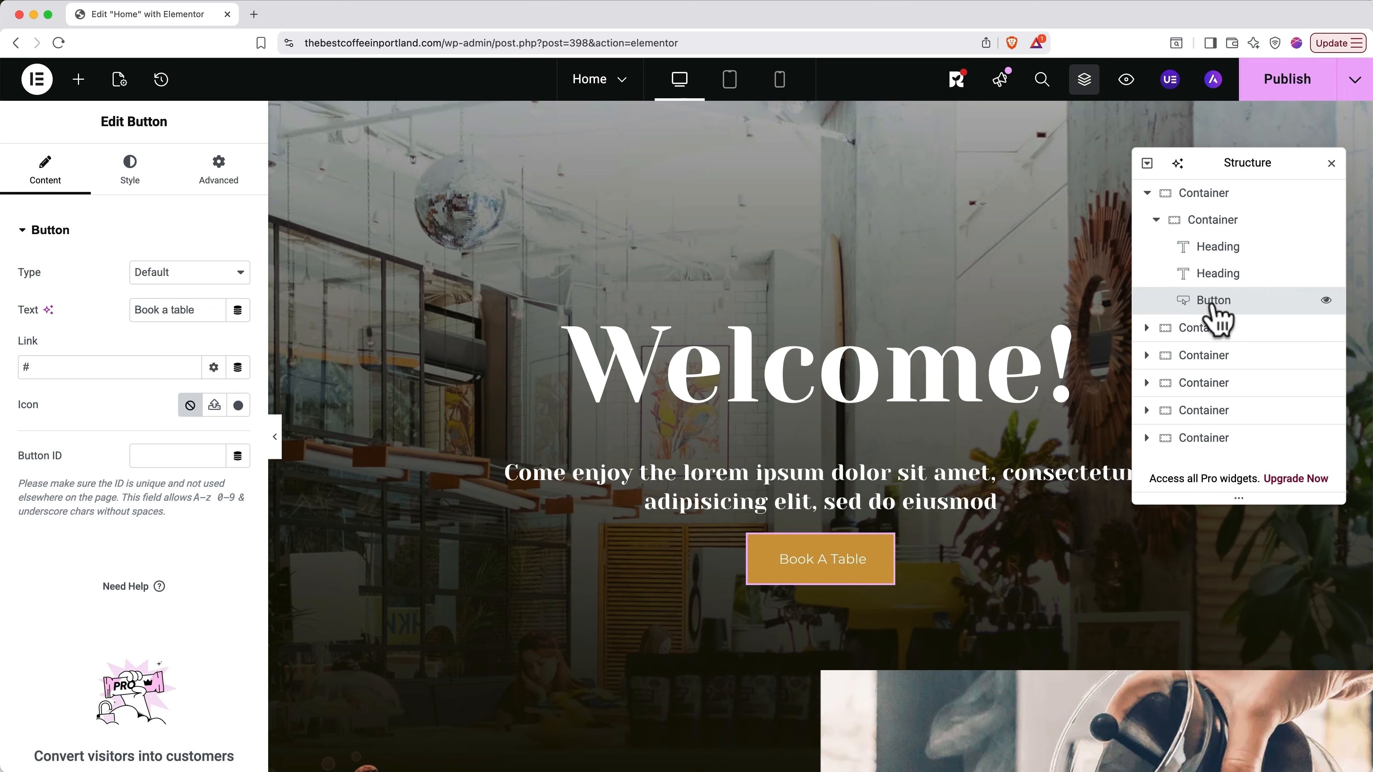
pyautogui.click(1326, 302)
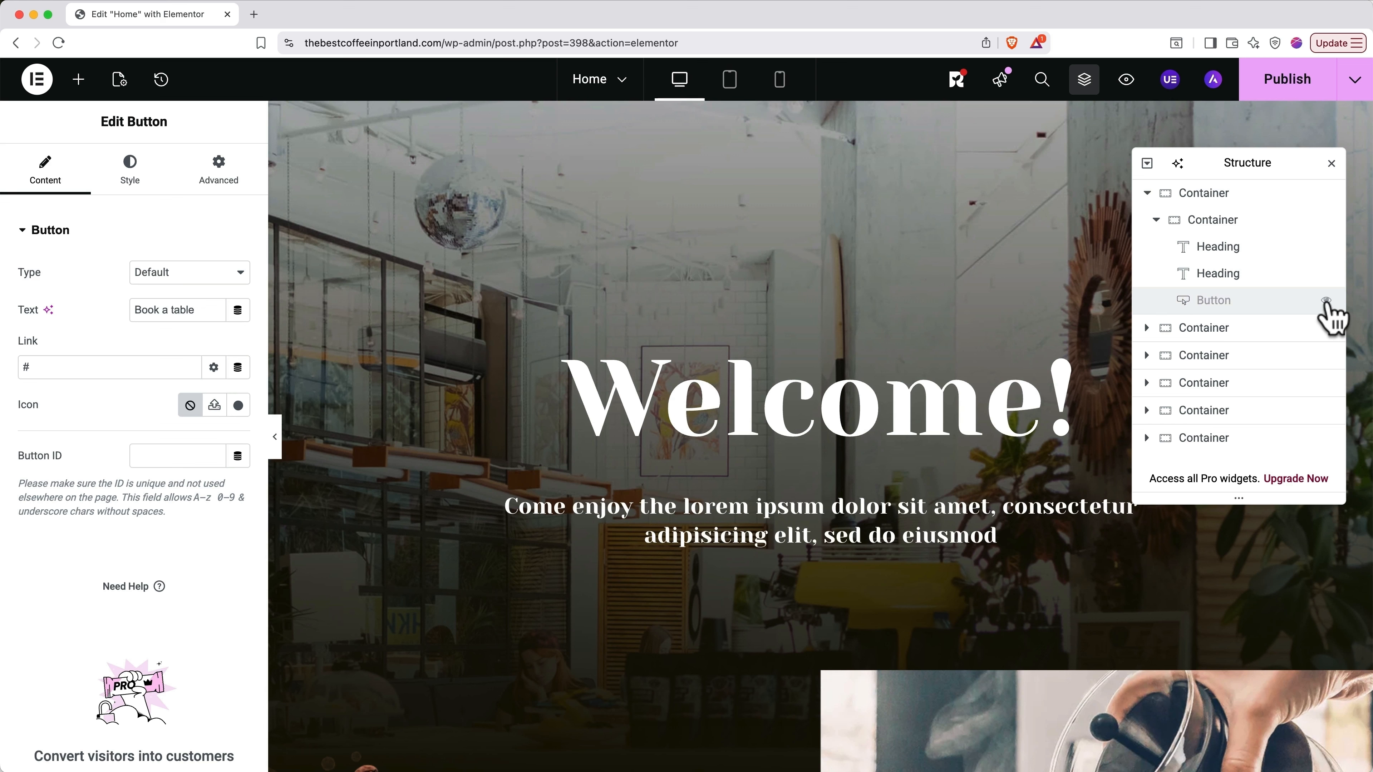
pyautogui.click(1326, 302)
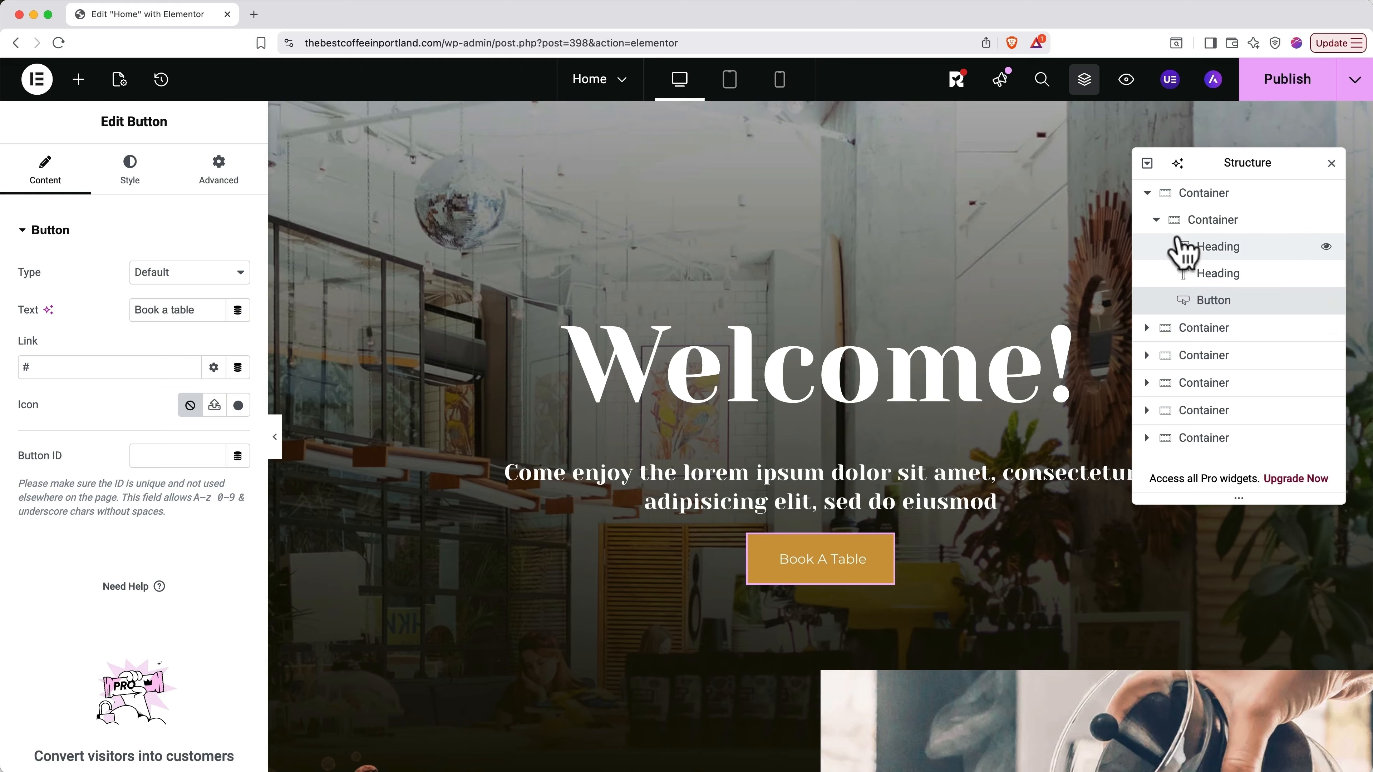
pyautogui.click(1156, 219)
pyautogui.click(1146, 194)
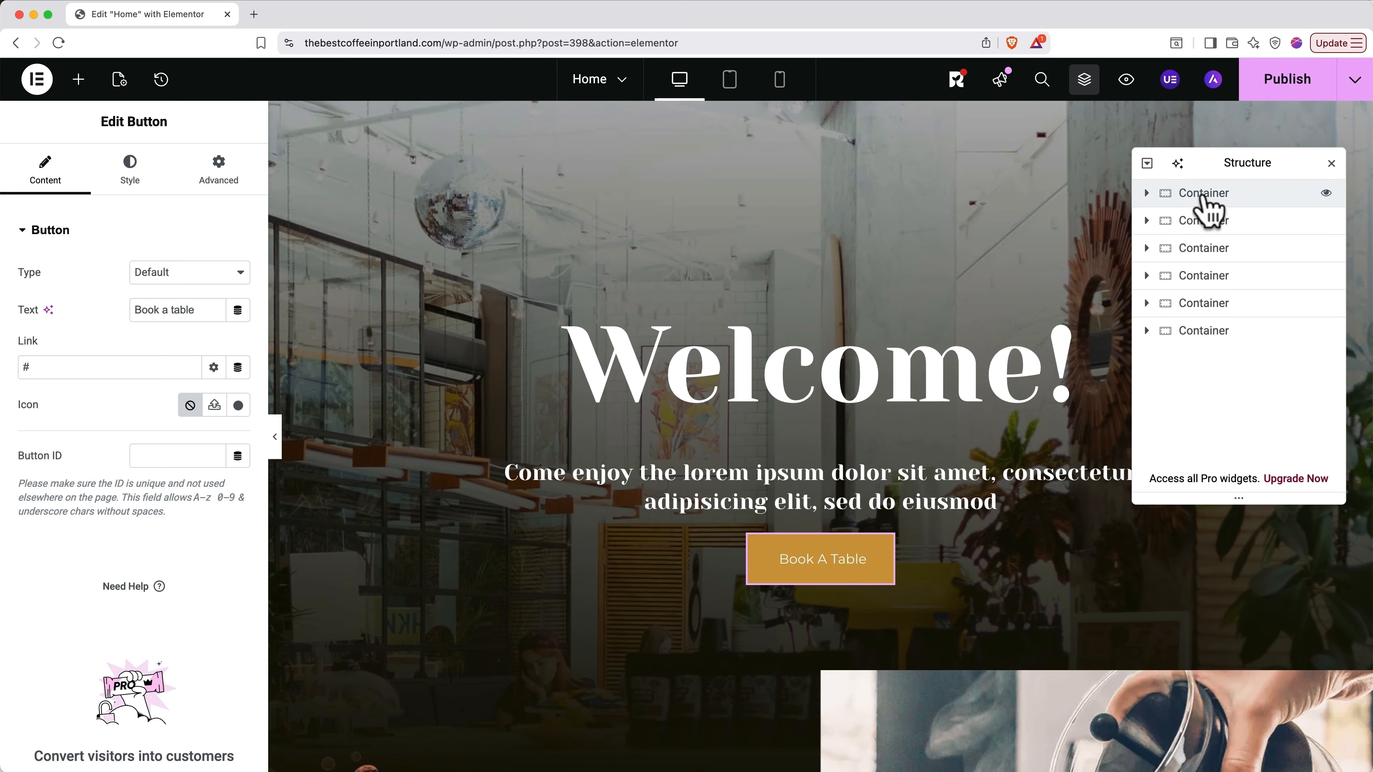
# Step: Close the Structure navigator, reopen it with Cmd/Ctrl+I, close it again, and scroll down to the menu and Reviews sections
pyautogui.moveTo(1210, 208)
pyautogui.mouseDown()
pyautogui.moveTo(1206, 242)
pyautogui.moveTo(1205, 196)
pyautogui.mouseUp()
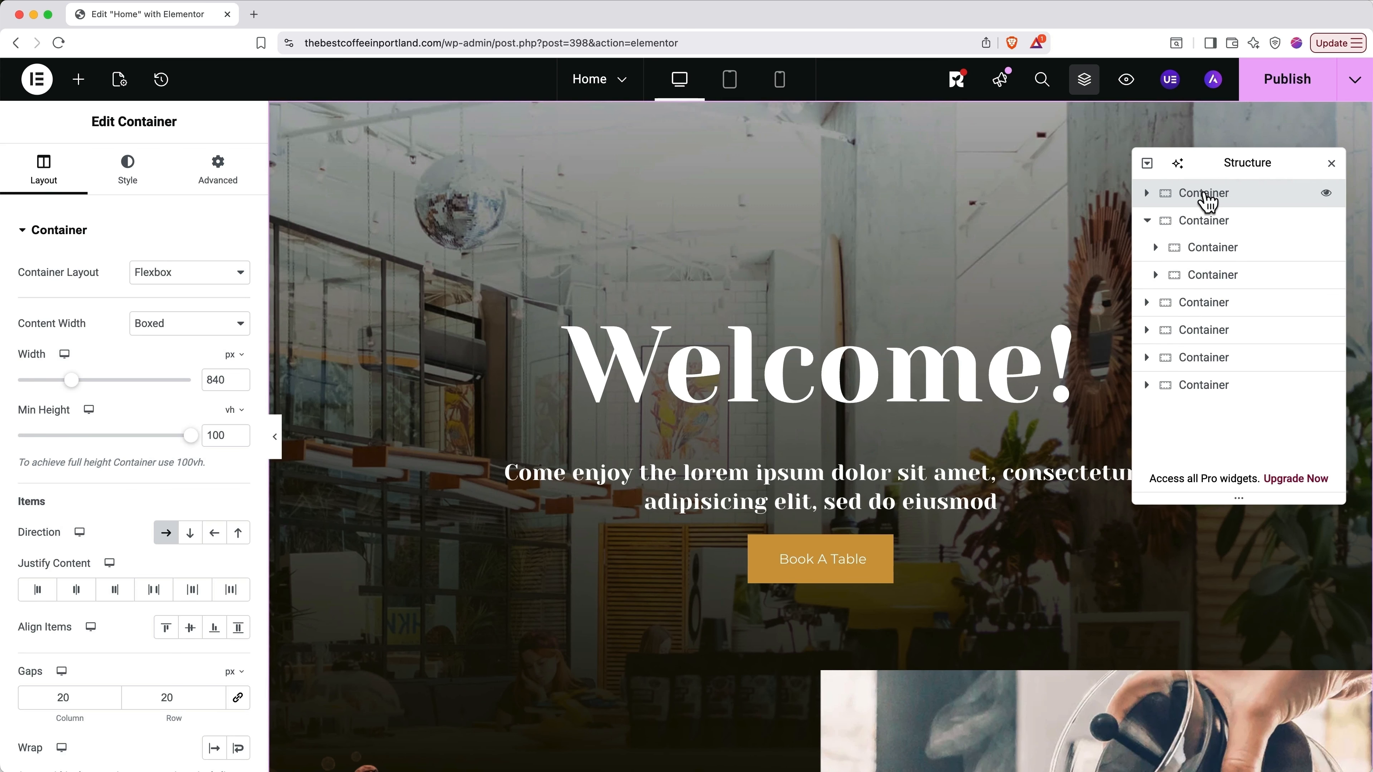
pyautogui.click(1331, 164)
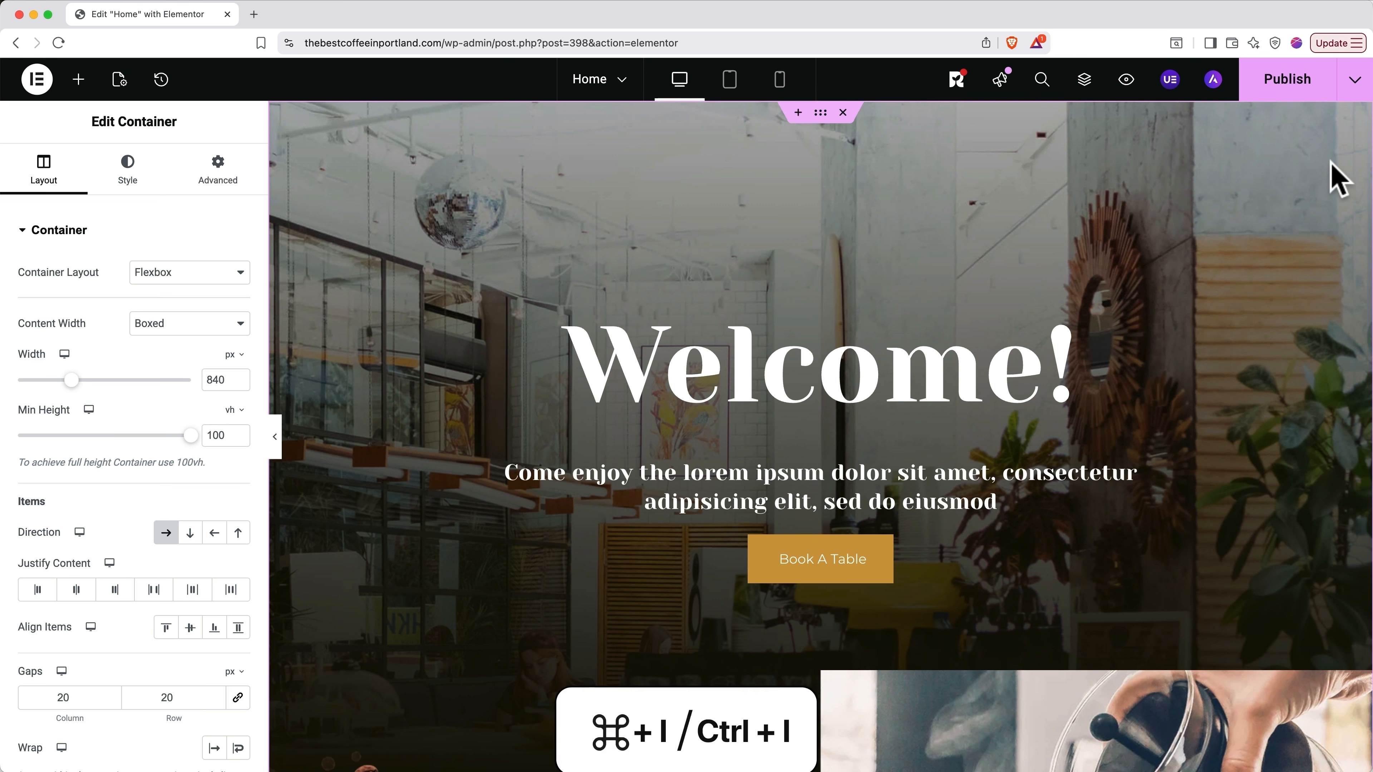
pyautogui.press('super+i')
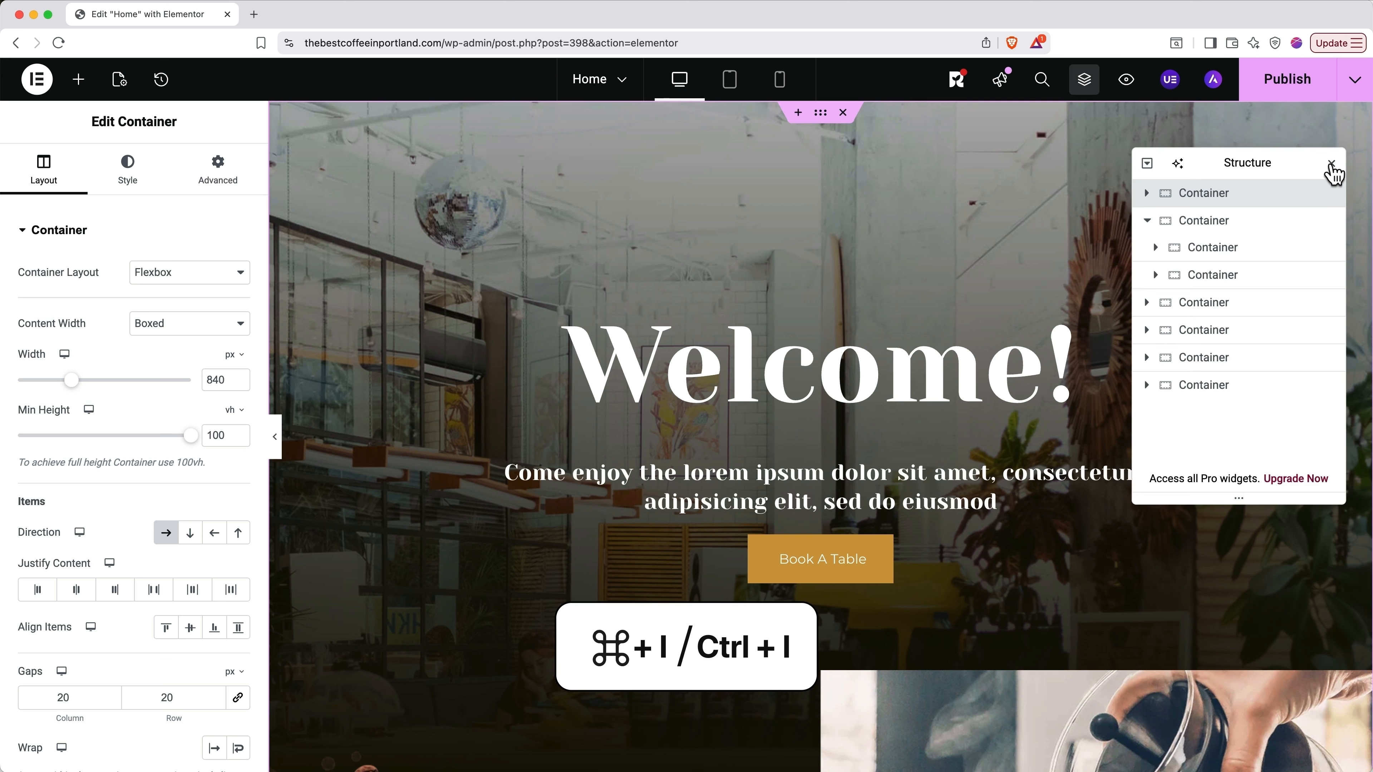
pyautogui.click(1330, 164)
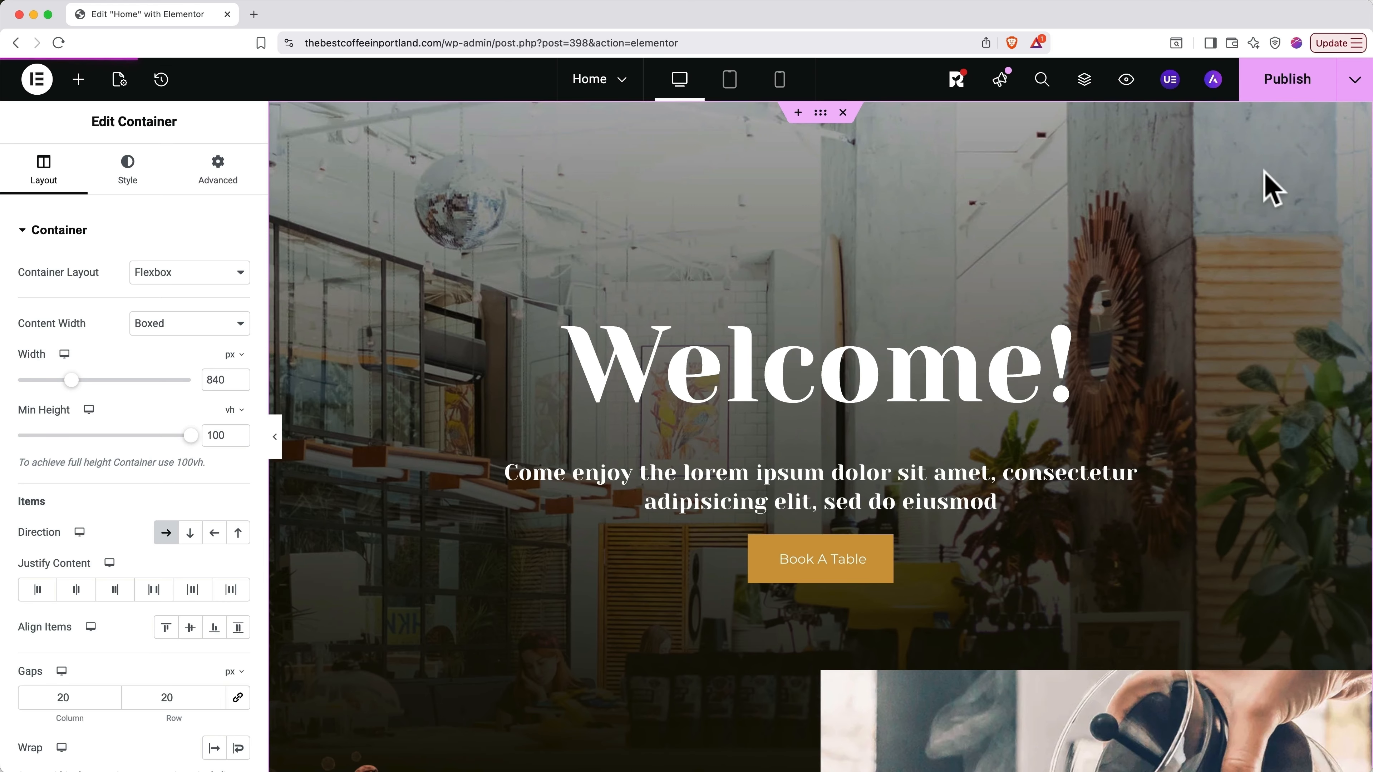
pyautogui.scroll(-20, 1270, 189)
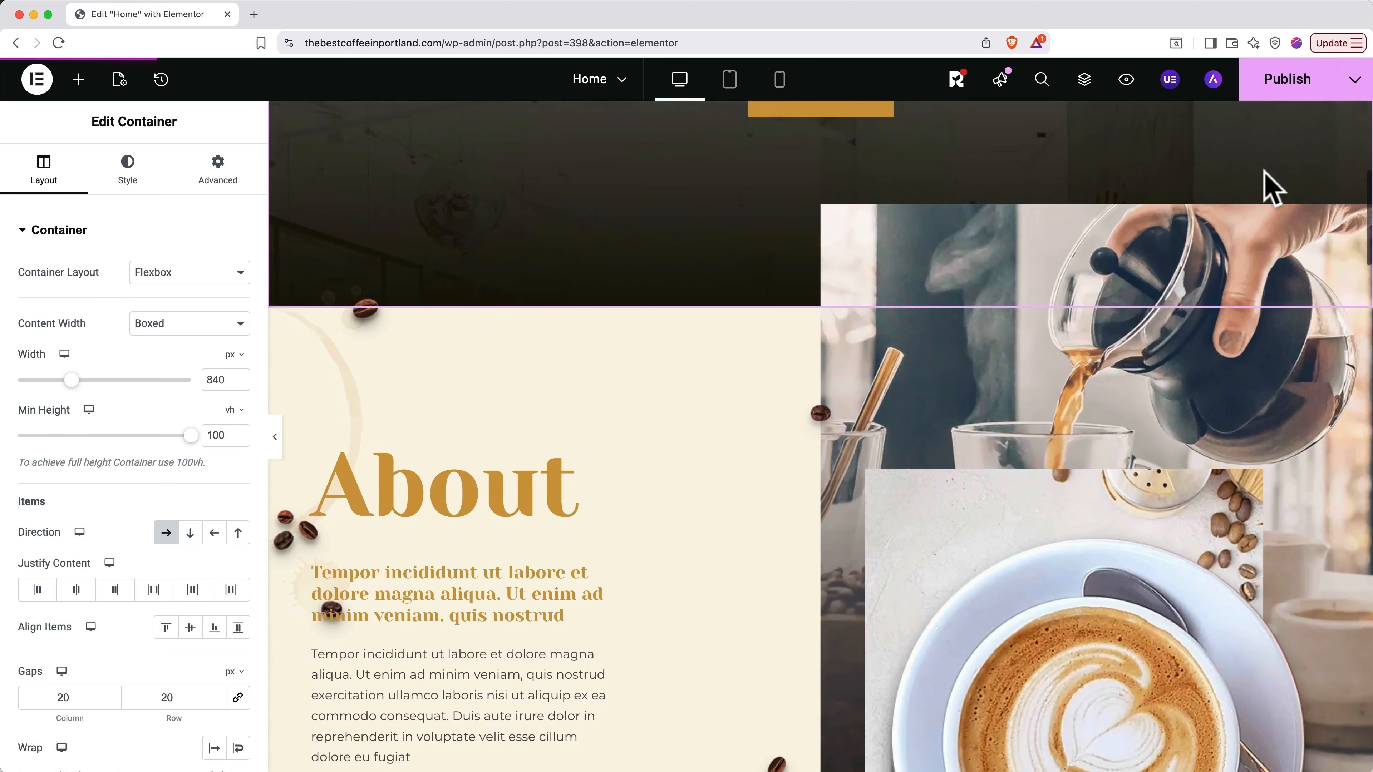
pyautogui.scroll(-15, 1270, 189)
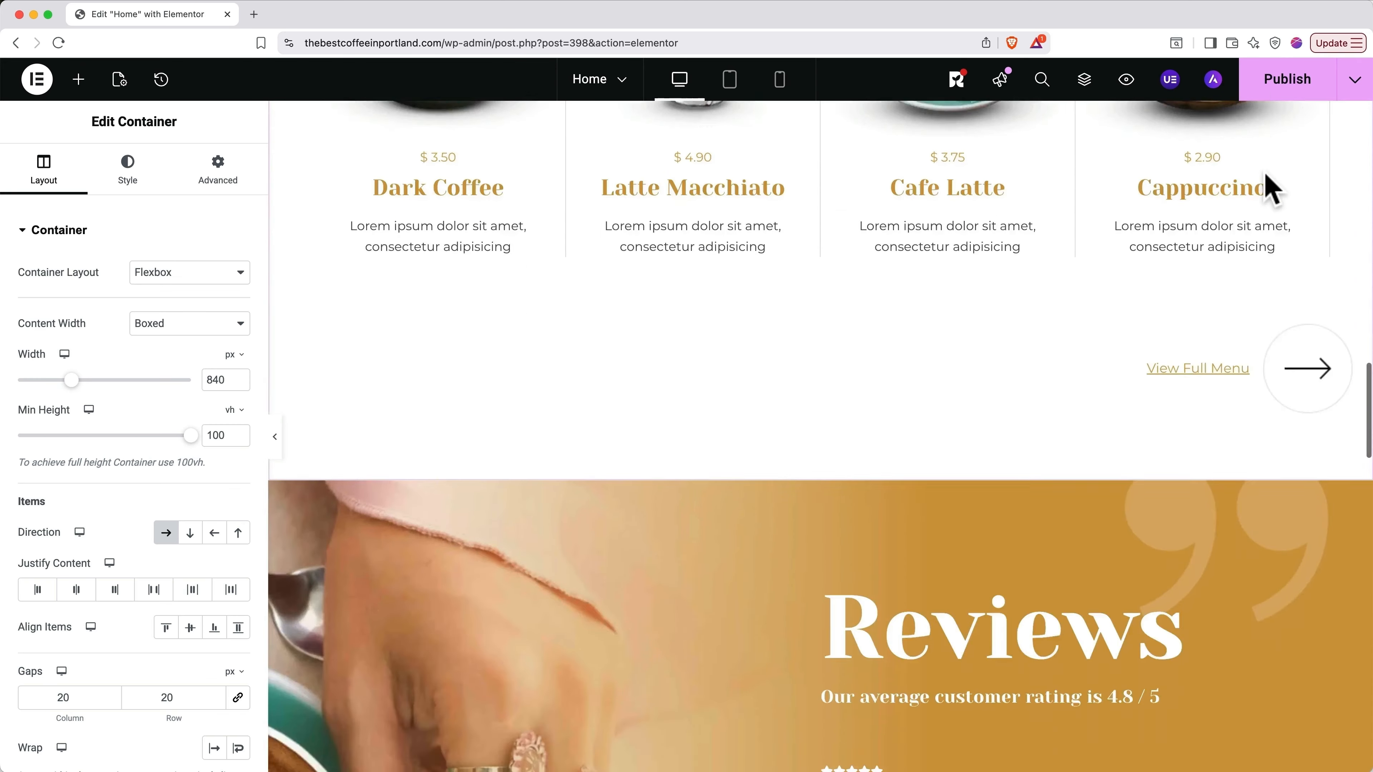
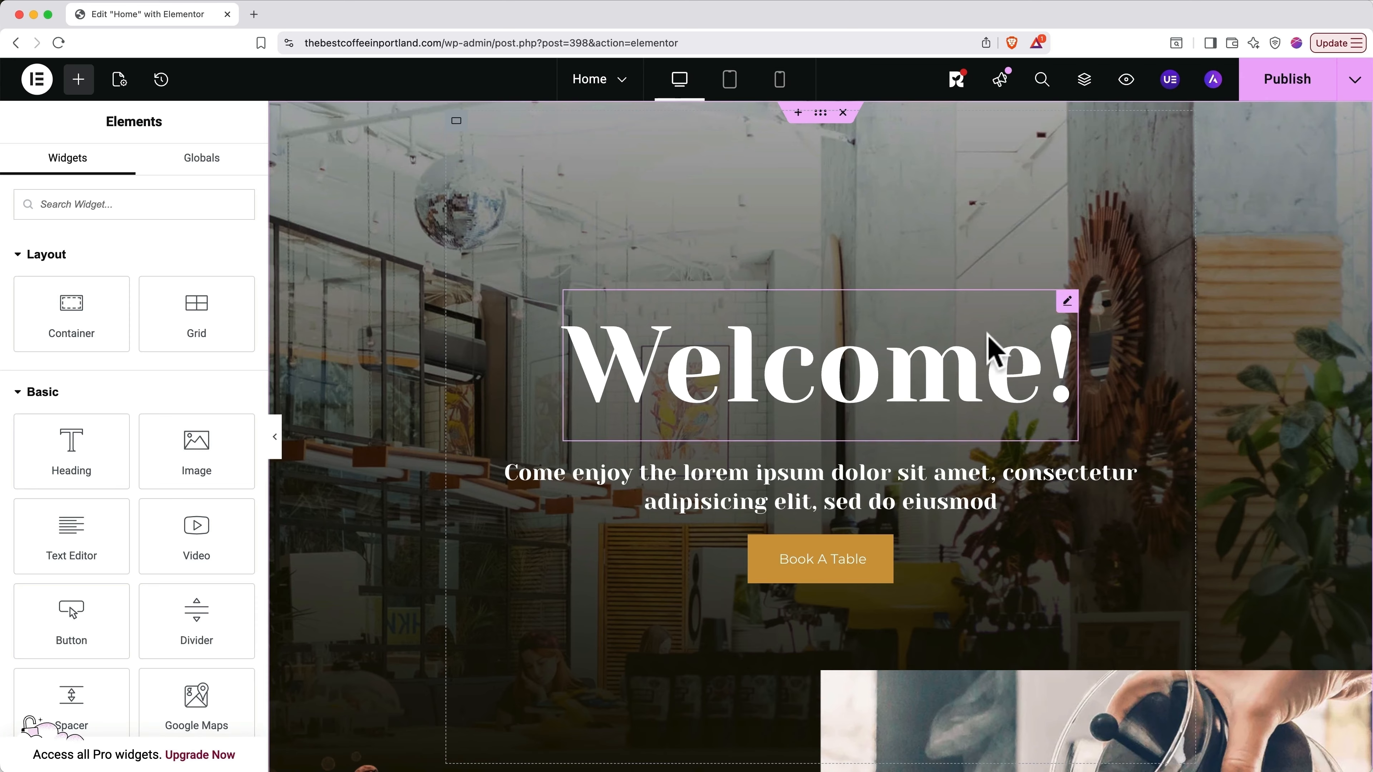
# Step: Replace the heading's 'Welcome!' title text with 'Portland's Best Coffee!'
pyautogui.click(965, 376)
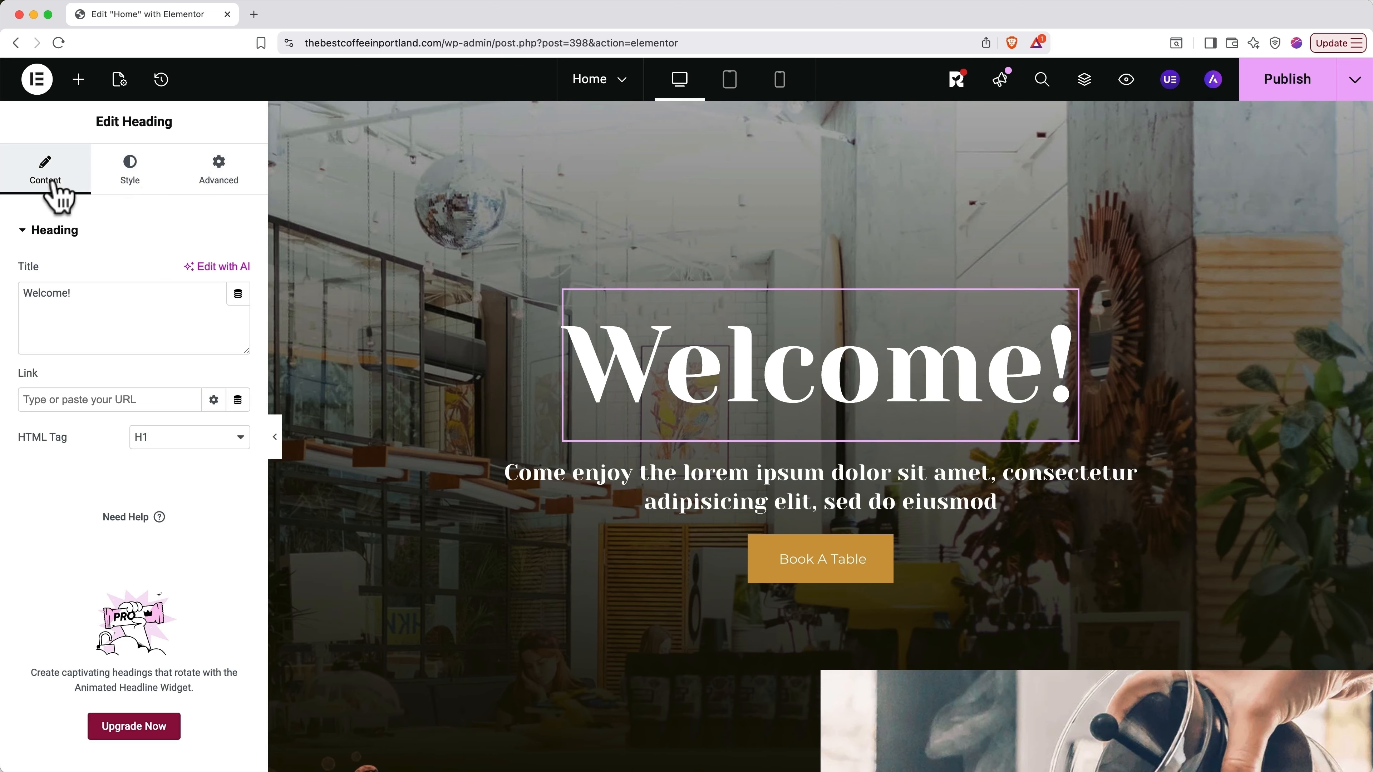
pyautogui.click(124, 178)
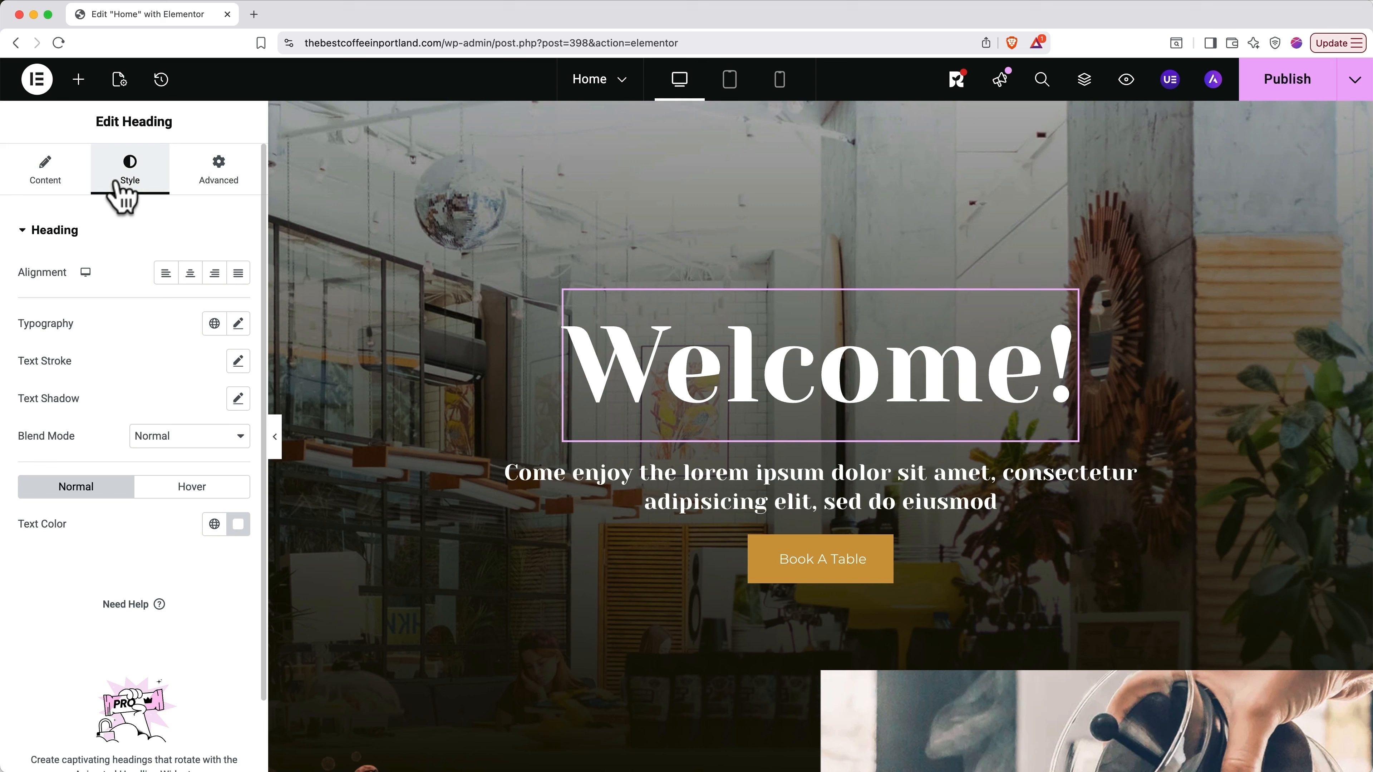
pyautogui.click(48, 181)
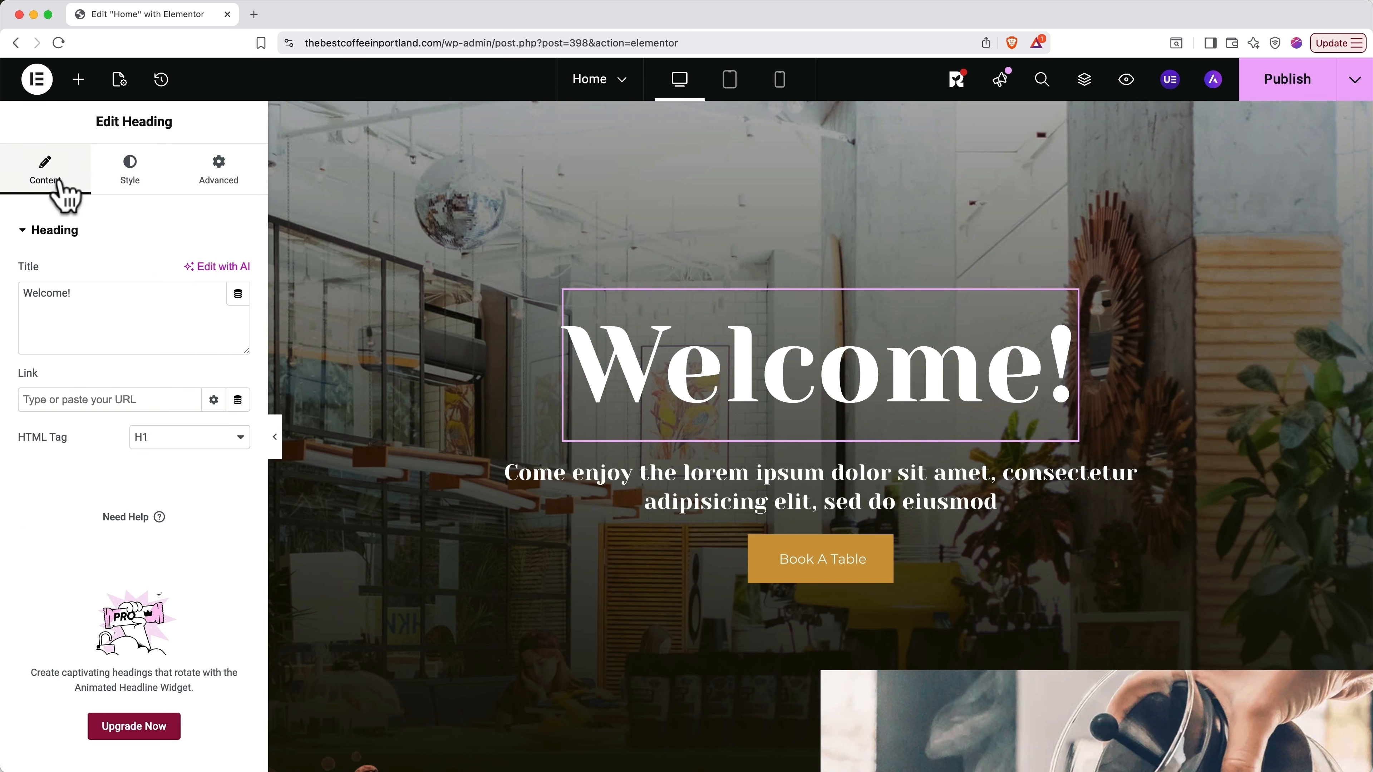
pyautogui.tripleClick(51, 301)
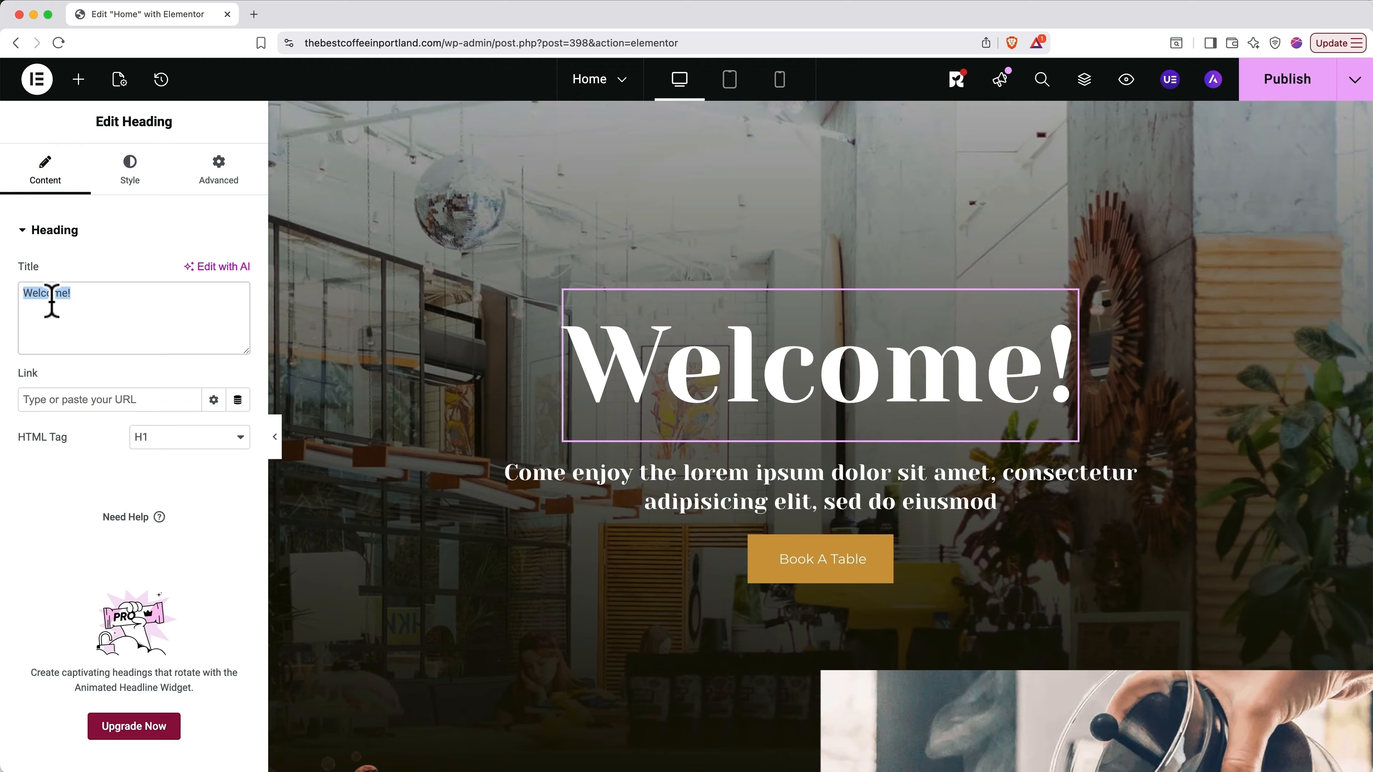
pyautogui.write('Por')
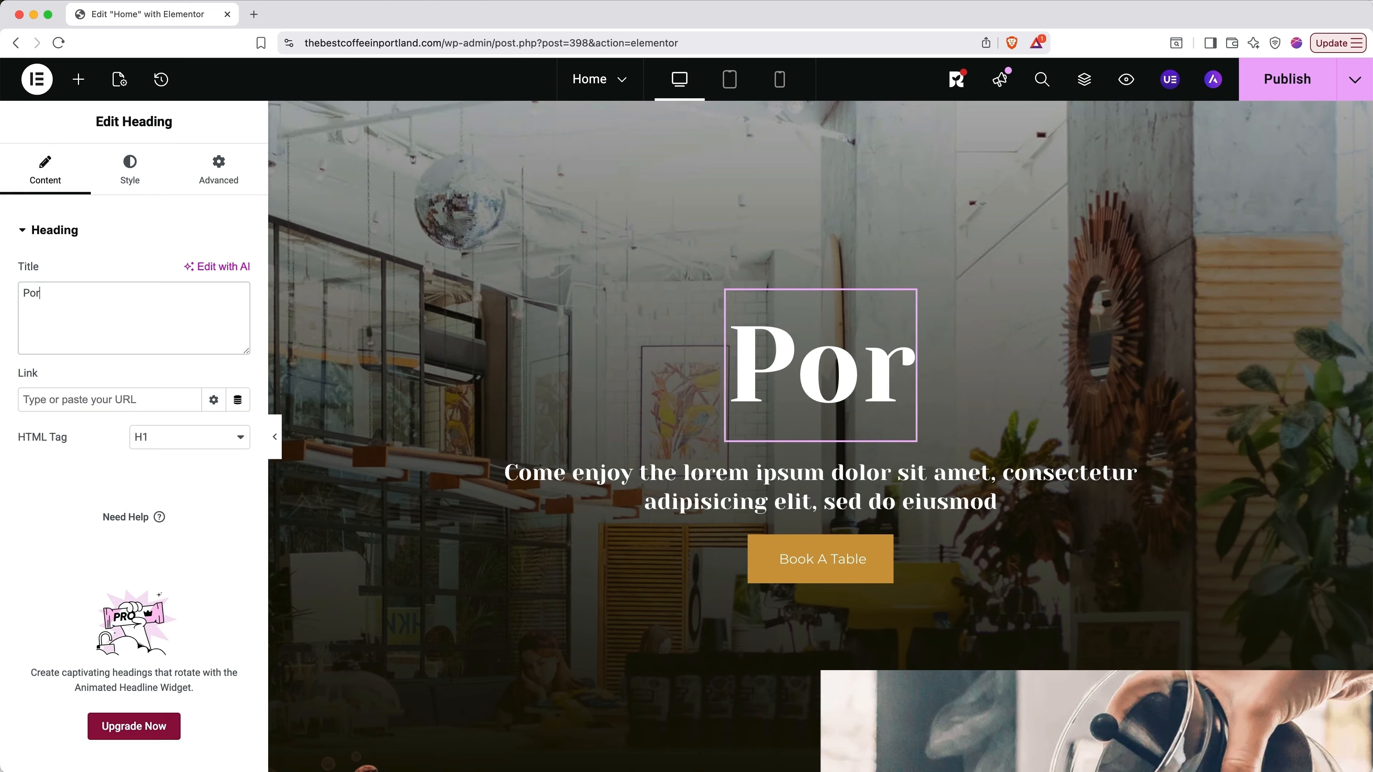
pyautogui.write("tland's Best Coffee!")
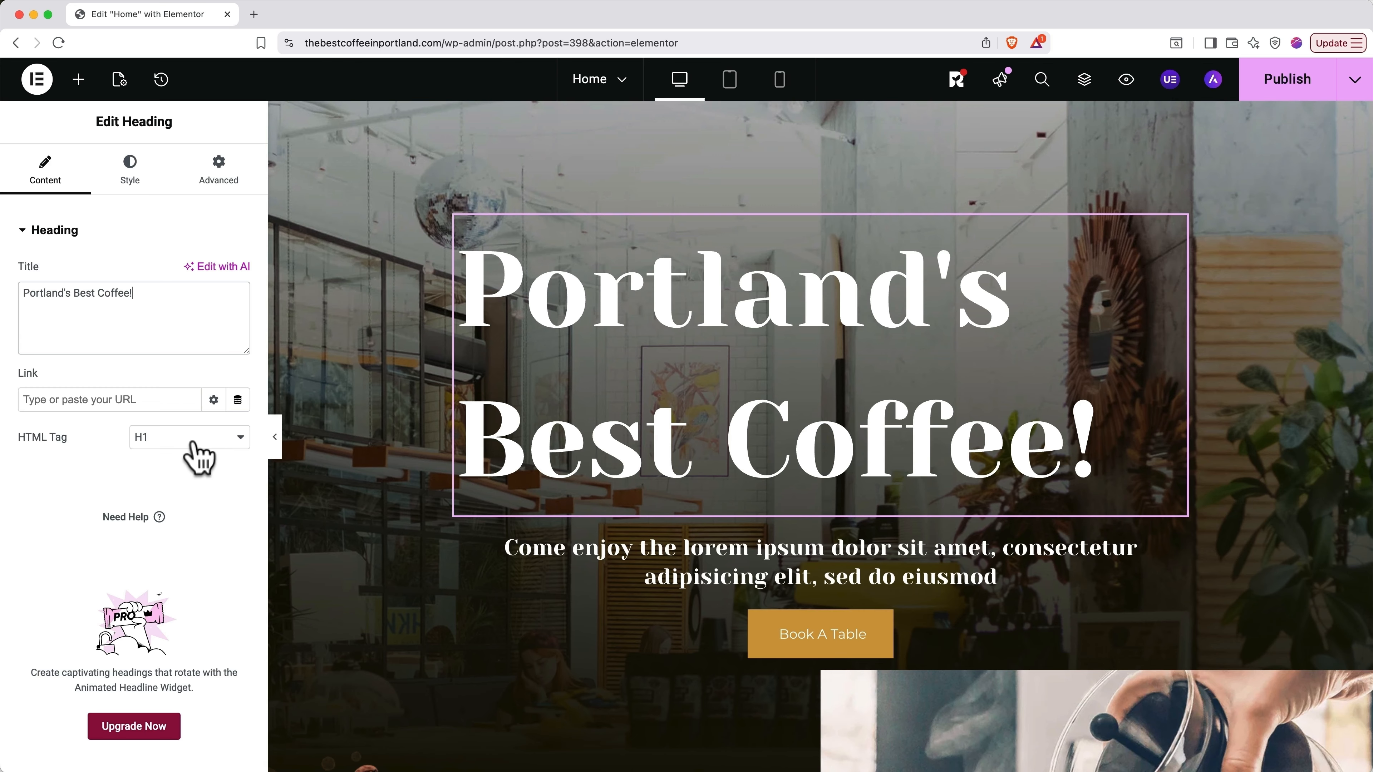
# Step: Set the hero heading typography to 70 px size and 700 (Bold) weight
pyautogui.click(138, 183)
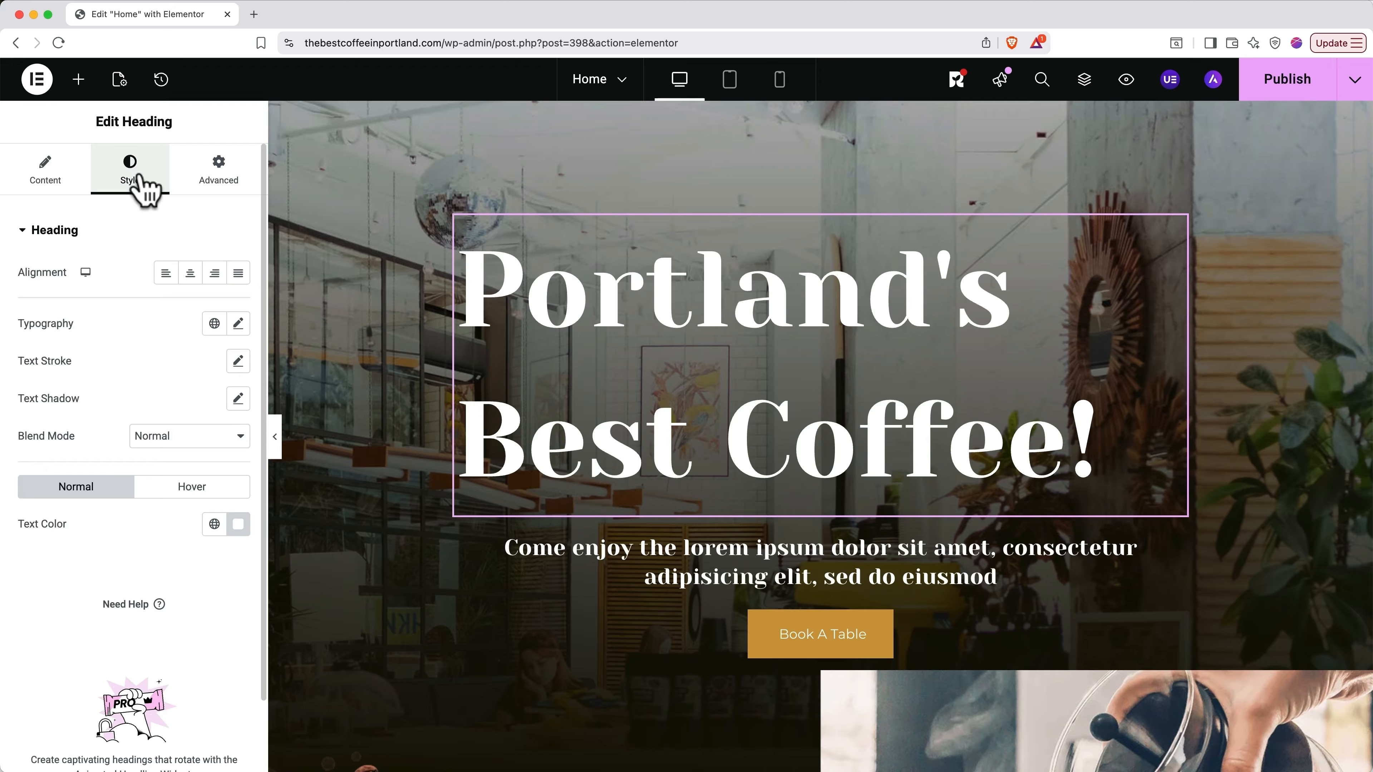
pyautogui.click(238, 323)
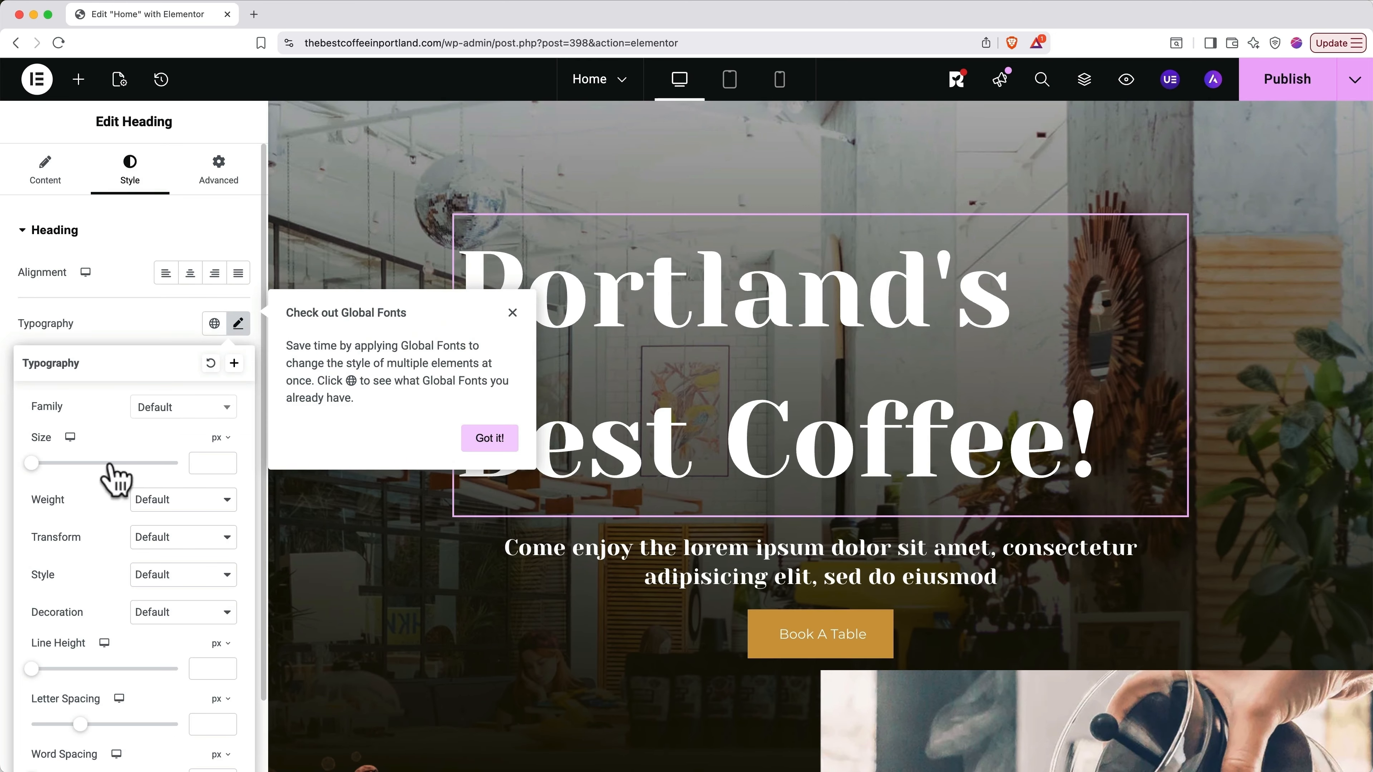
pyautogui.moveTo(102, 463)
pyautogui.mouseDown()
pyautogui.moveTo(38, 463)
pyautogui.moveTo(85, 465)
pyautogui.mouseUp()
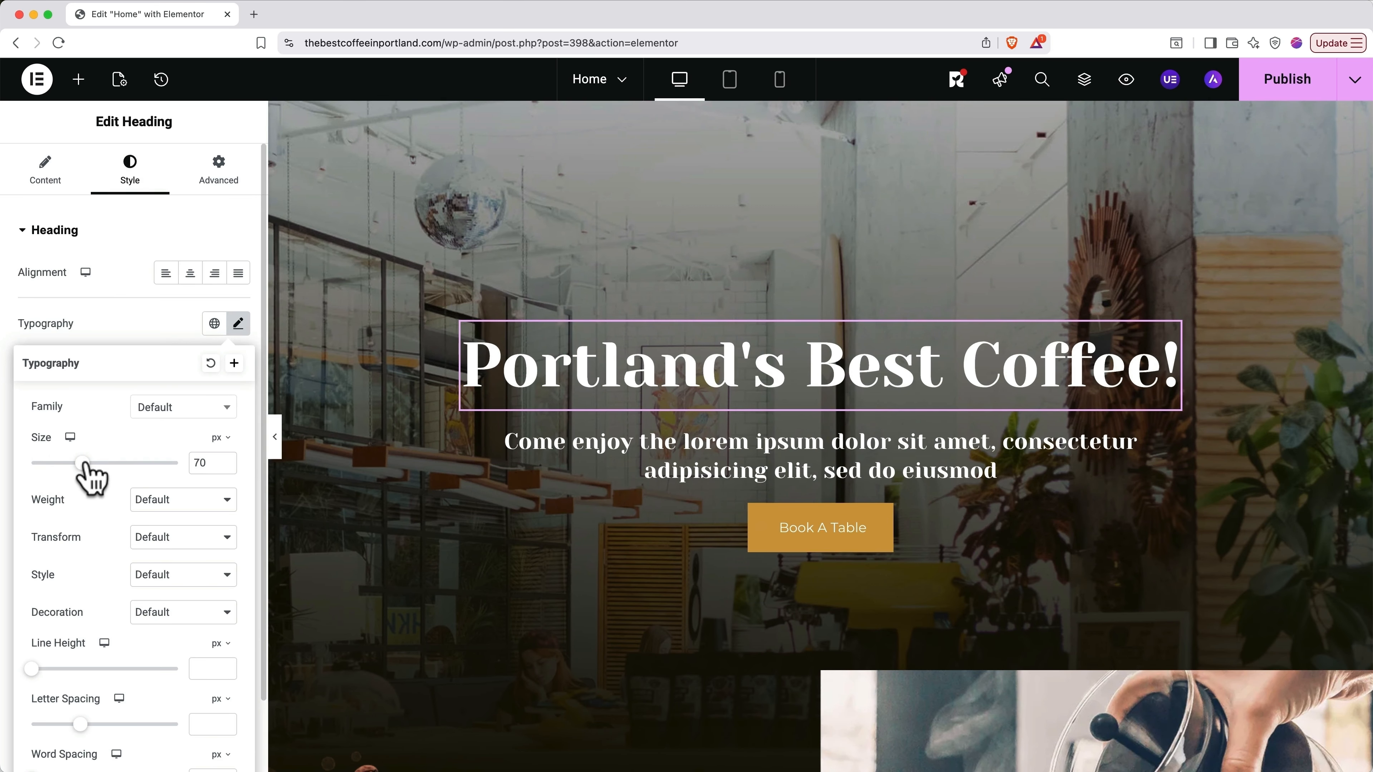
pyautogui.click(155, 499)
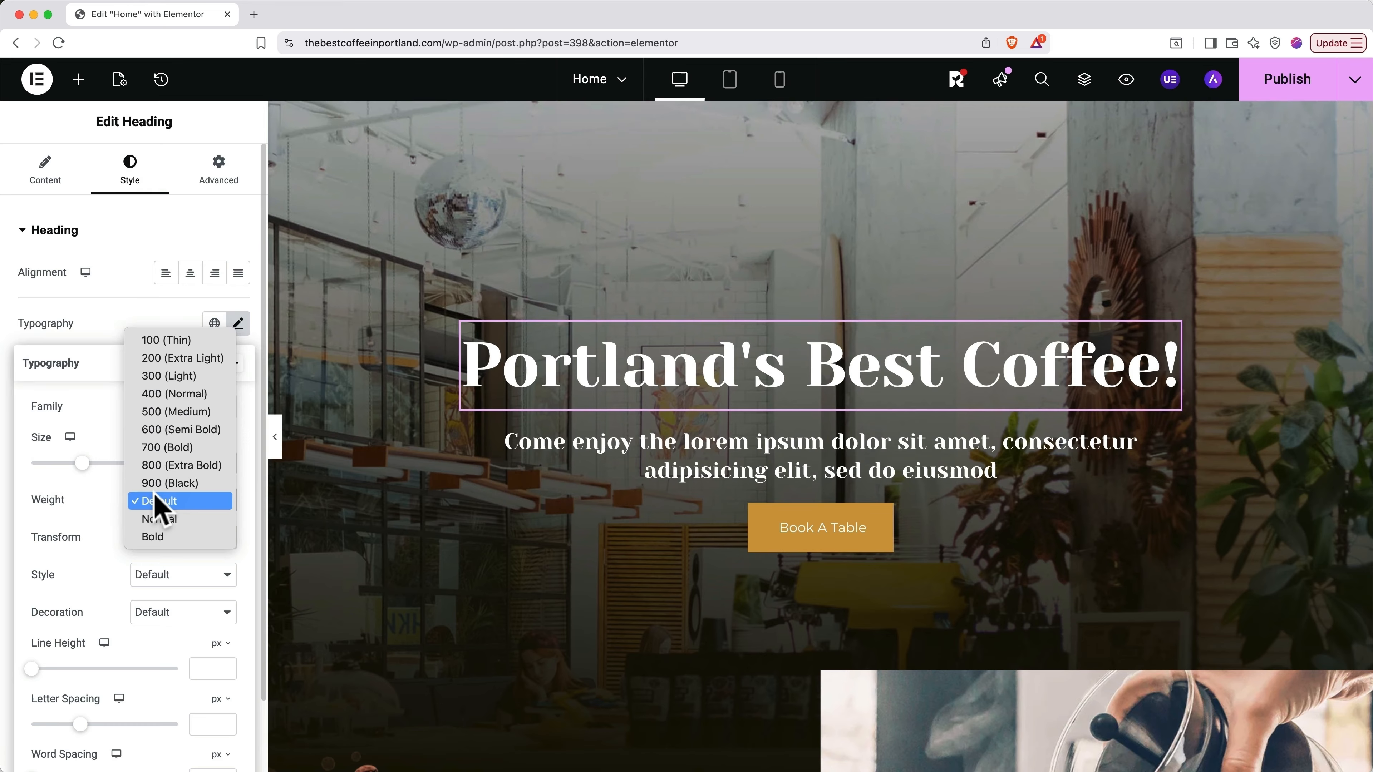
pyautogui.click(173, 448)
pyautogui.scroll(-3, 184, 466)
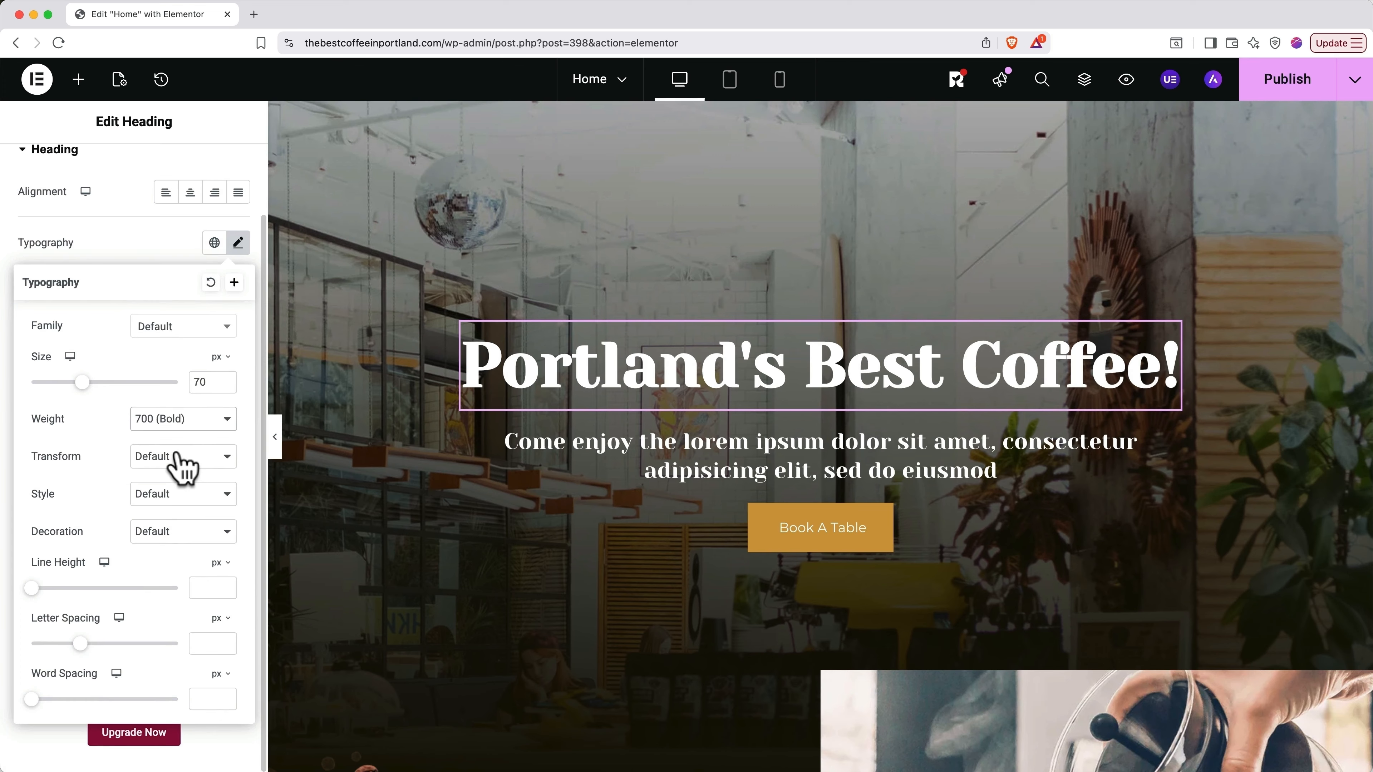
pyautogui.click(236, 248)
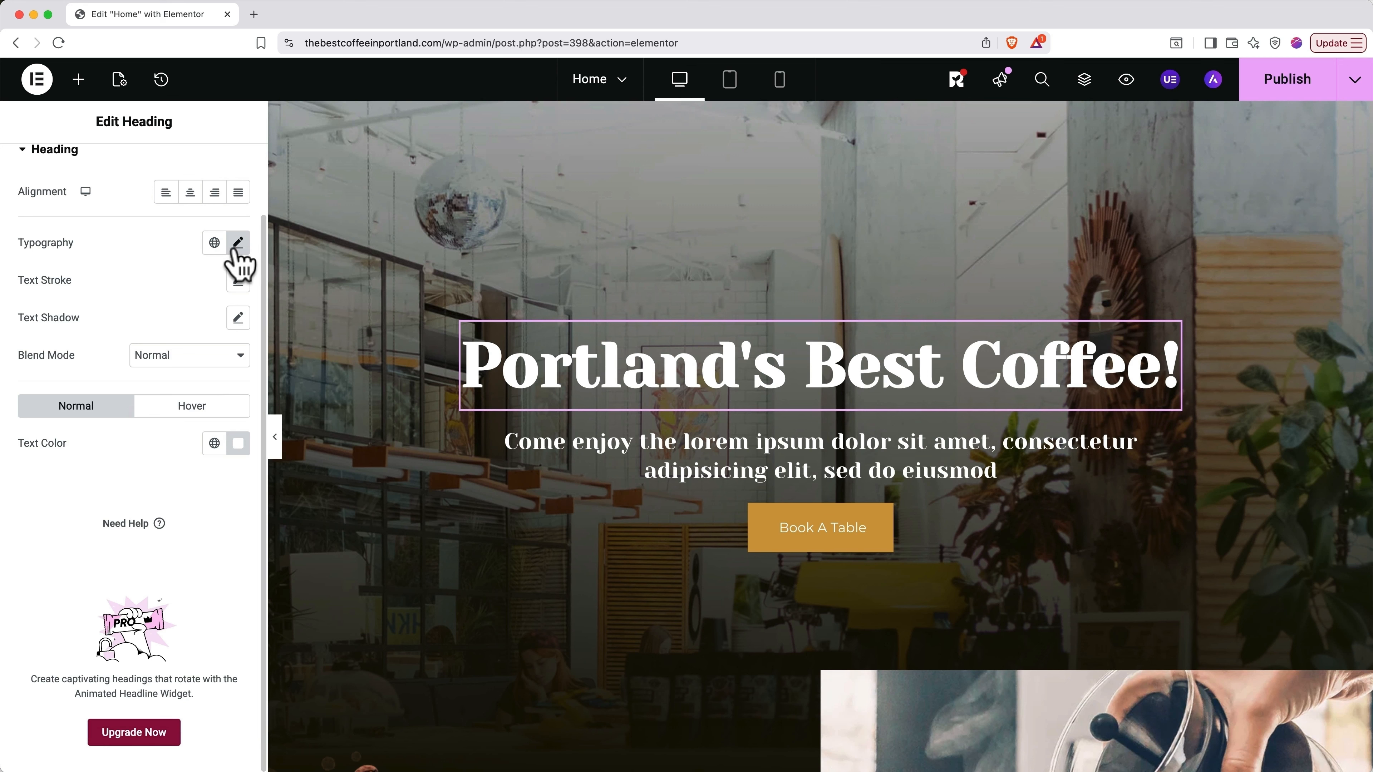
# Step: Add a heading text shadow with its colour opacity lowered to 0.58
pyautogui.click(238, 318)
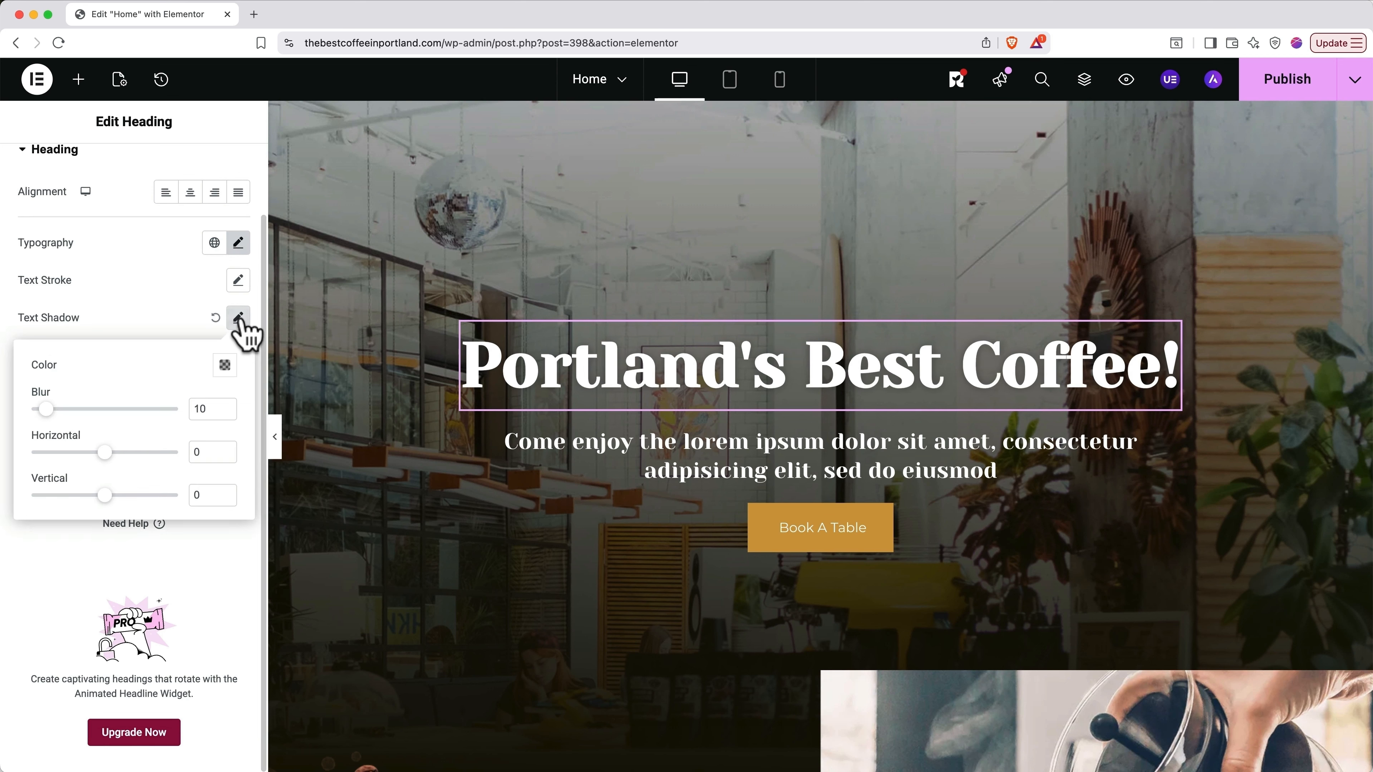
pyautogui.click(224, 365)
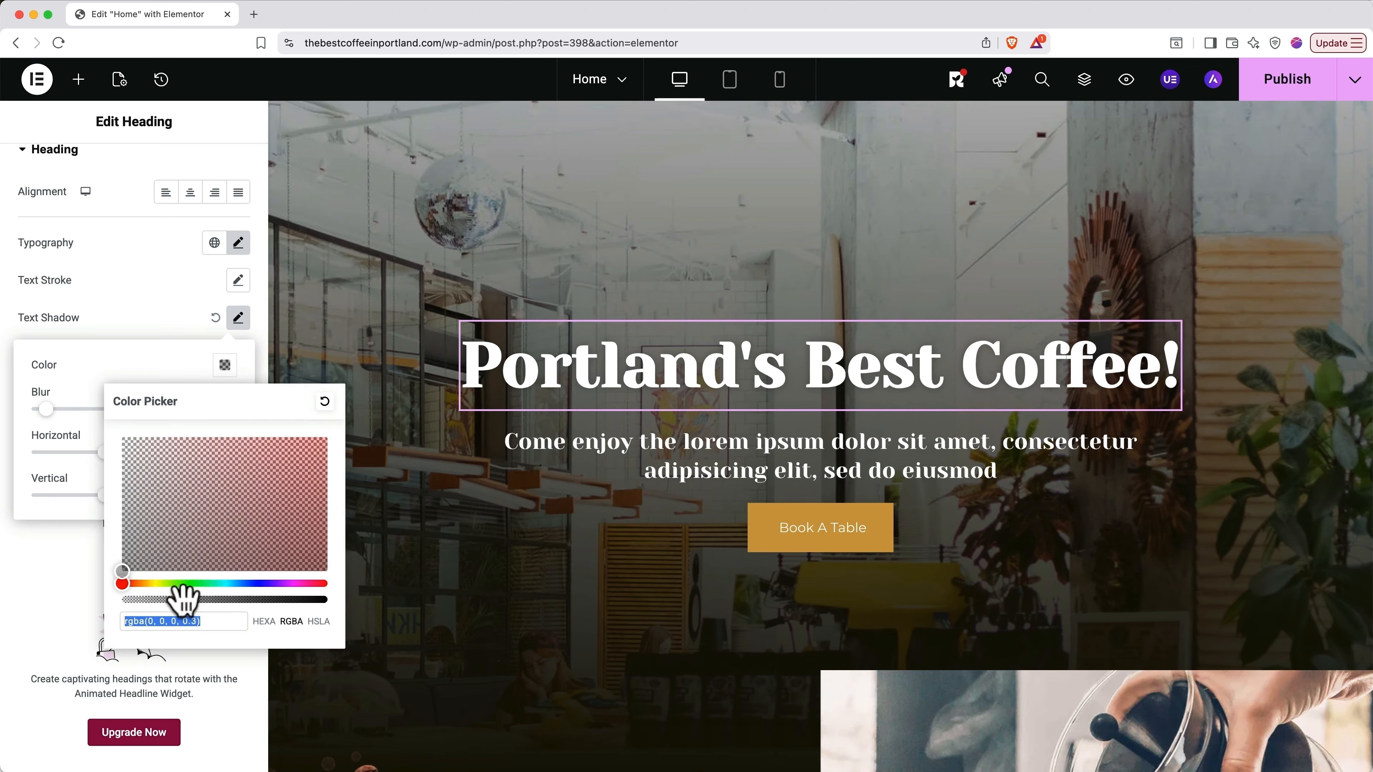
pyautogui.moveTo(184, 598); pyautogui.dragTo(269, 616)
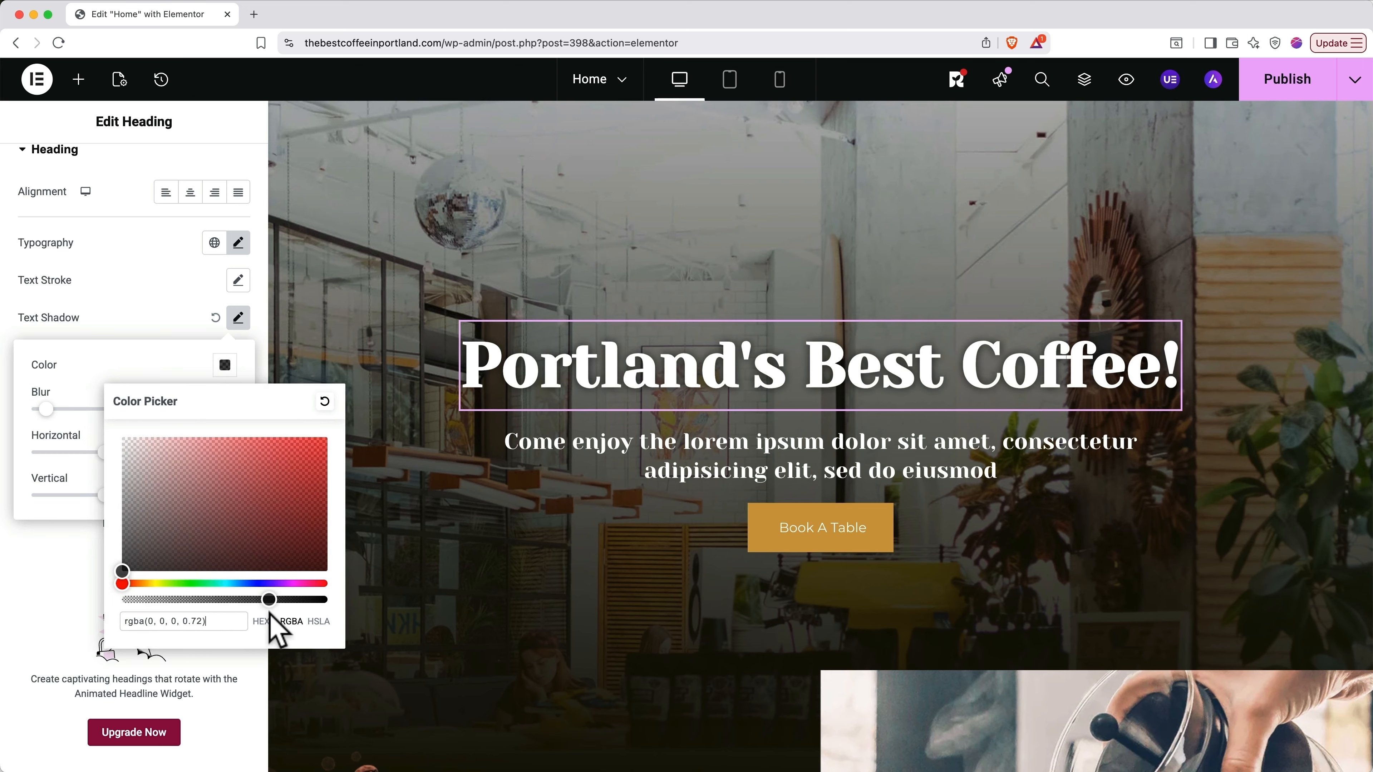
pyautogui.moveTo(271, 611)
pyautogui.mouseDown()
pyautogui.moveTo(283, 603)
pyautogui.moveTo(181, 602)
pyautogui.moveTo(294, 604)
pyautogui.mouseUp()
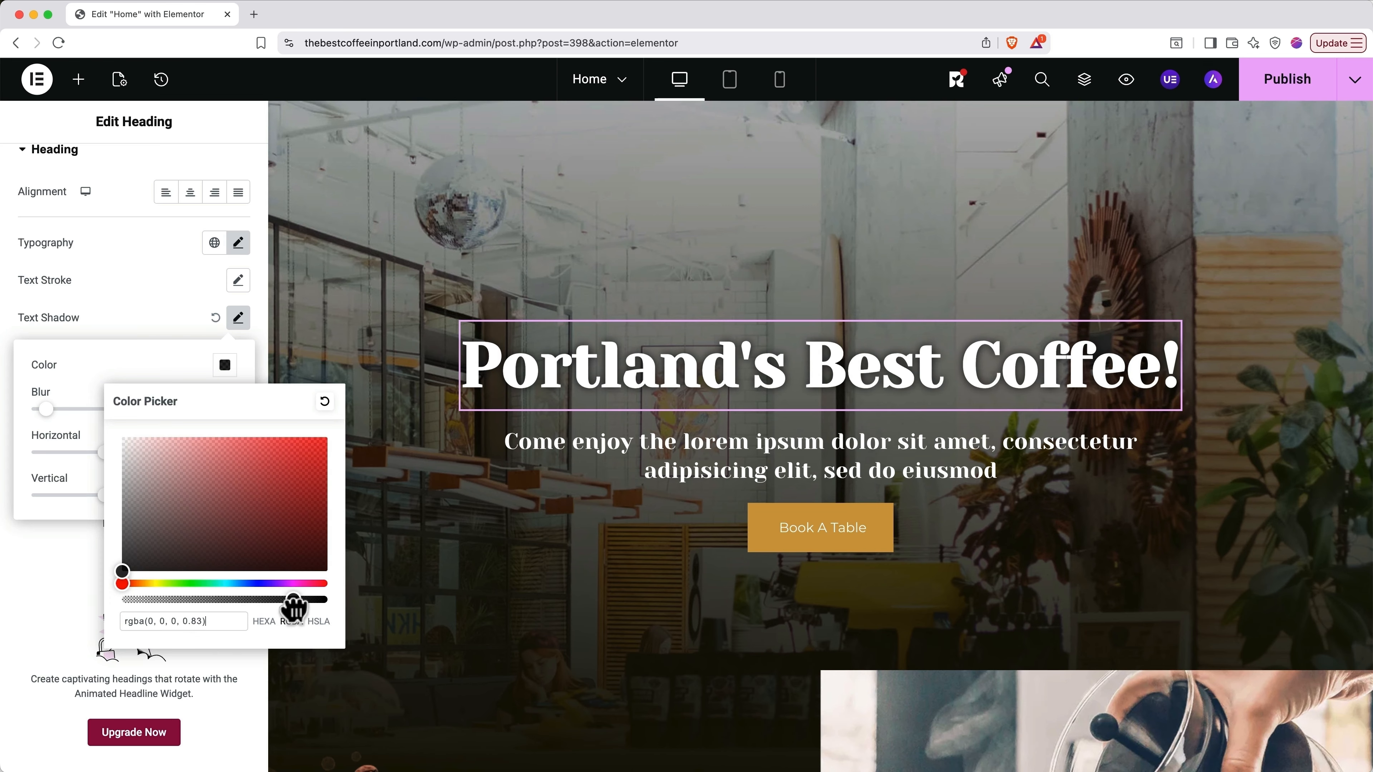
pyautogui.moveTo(293, 607); pyautogui.dragTo(243, 601)
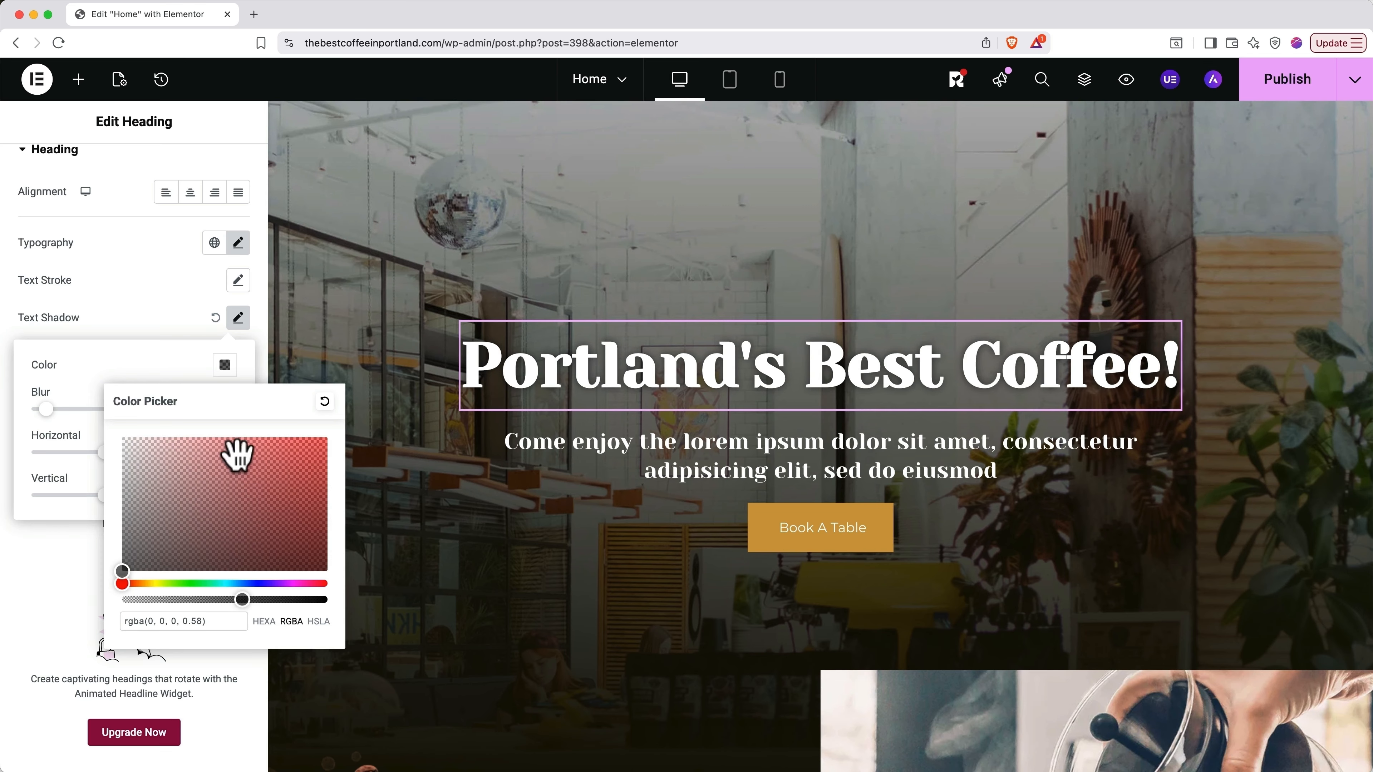
pyautogui.click(226, 372)
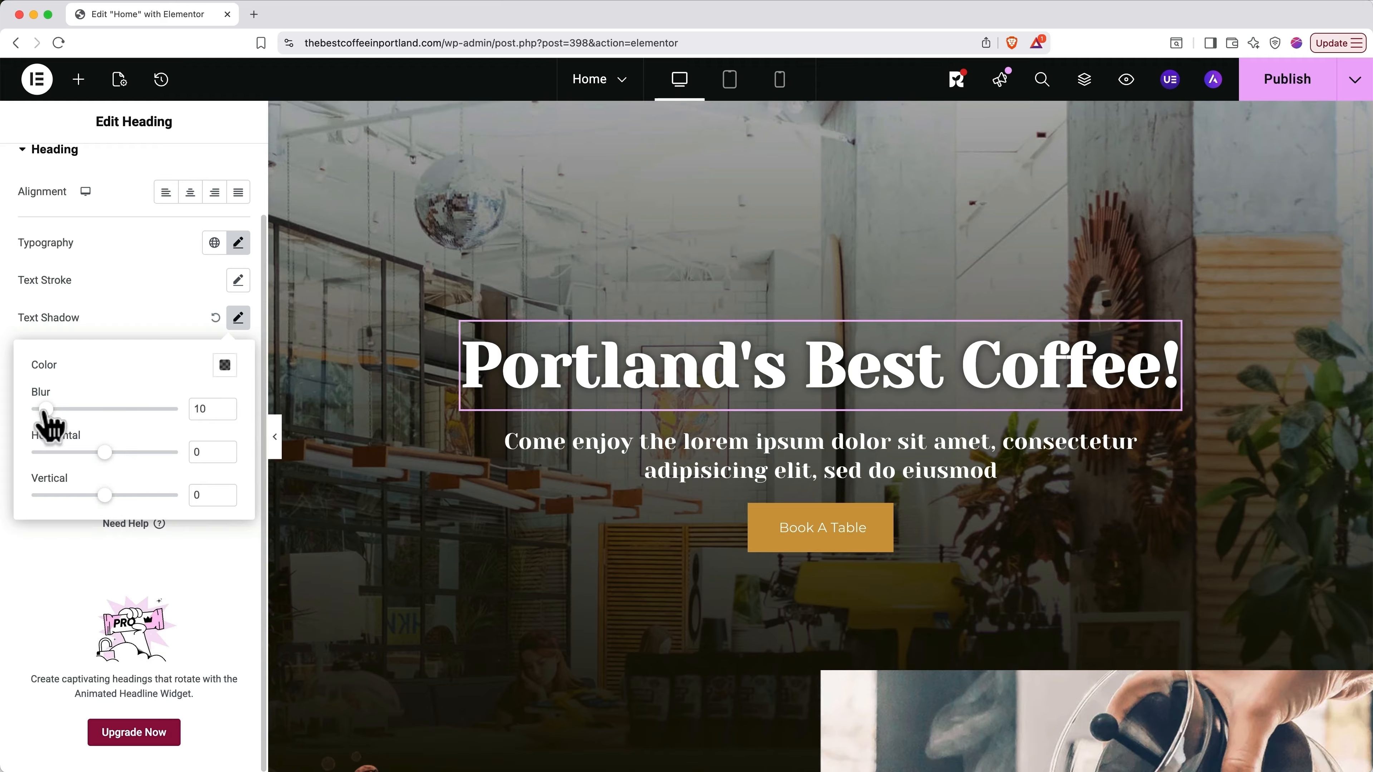
# Step: Set the shadow blur to 33 with 0 horizontal and 0 vertical offset
pyautogui.moveTo(46, 409); pyautogui.dragTo(80, 410)
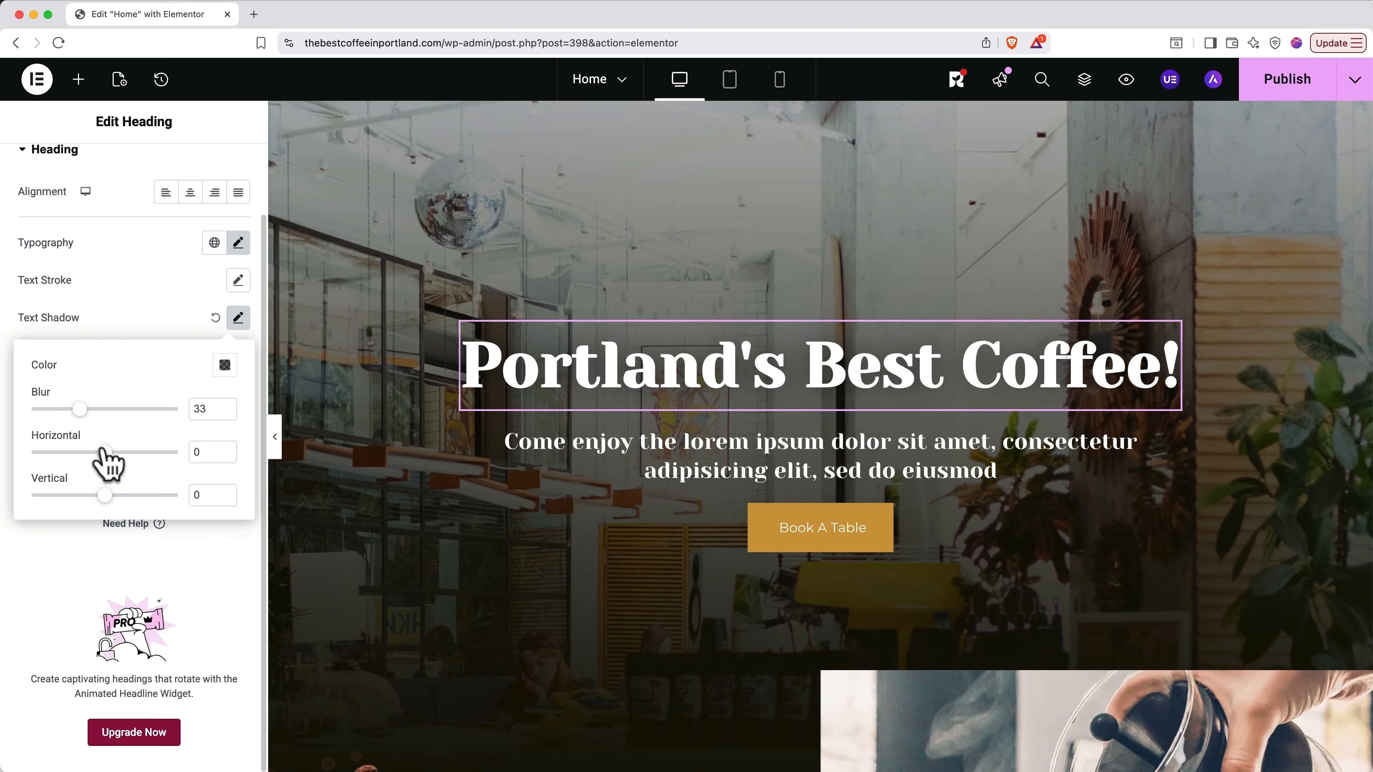
pyautogui.moveTo(103, 451)
pyautogui.mouseDown()
pyautogui.moveTo(149, 453)
pyautogui.moveTo(60, 452)
pyautogui.moveTo(83, 452)
pyautogui.mouseUp()
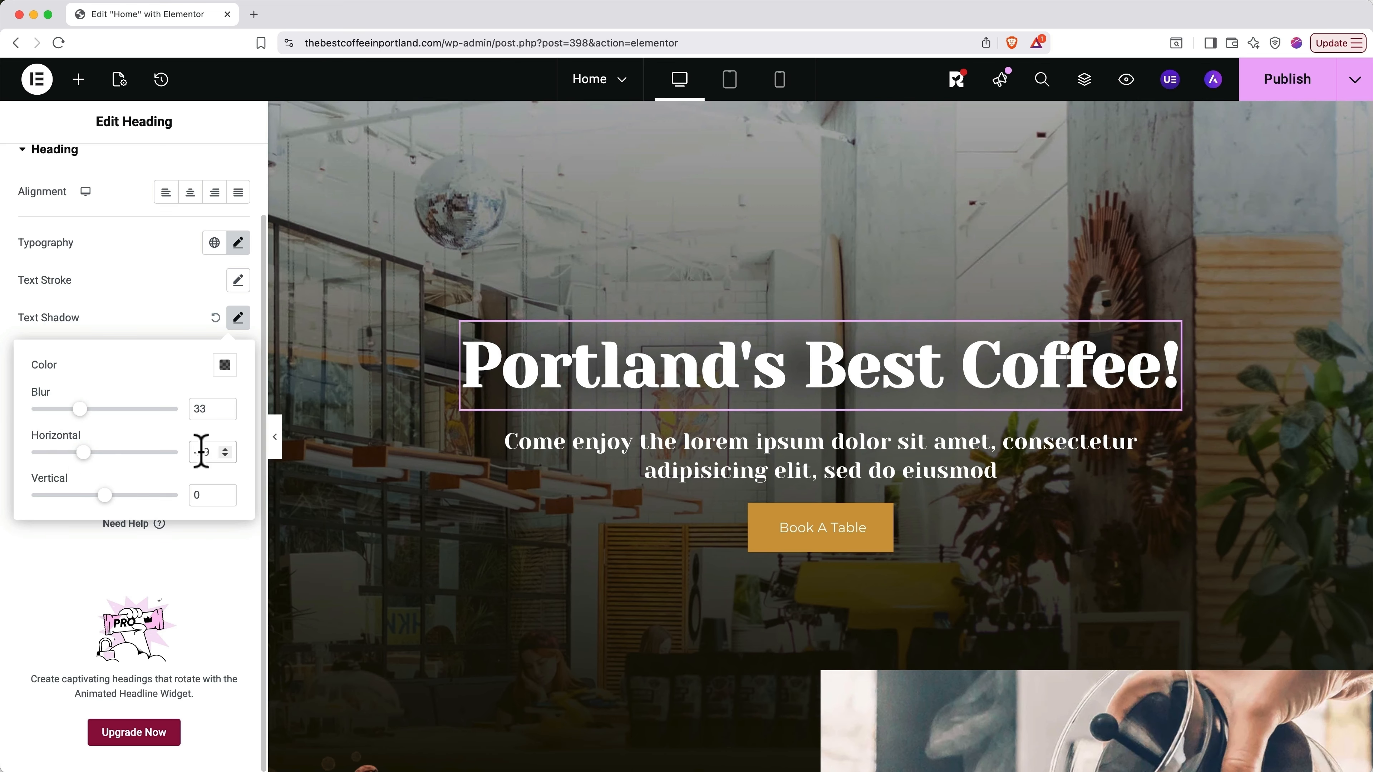
pyautogui.write('0')
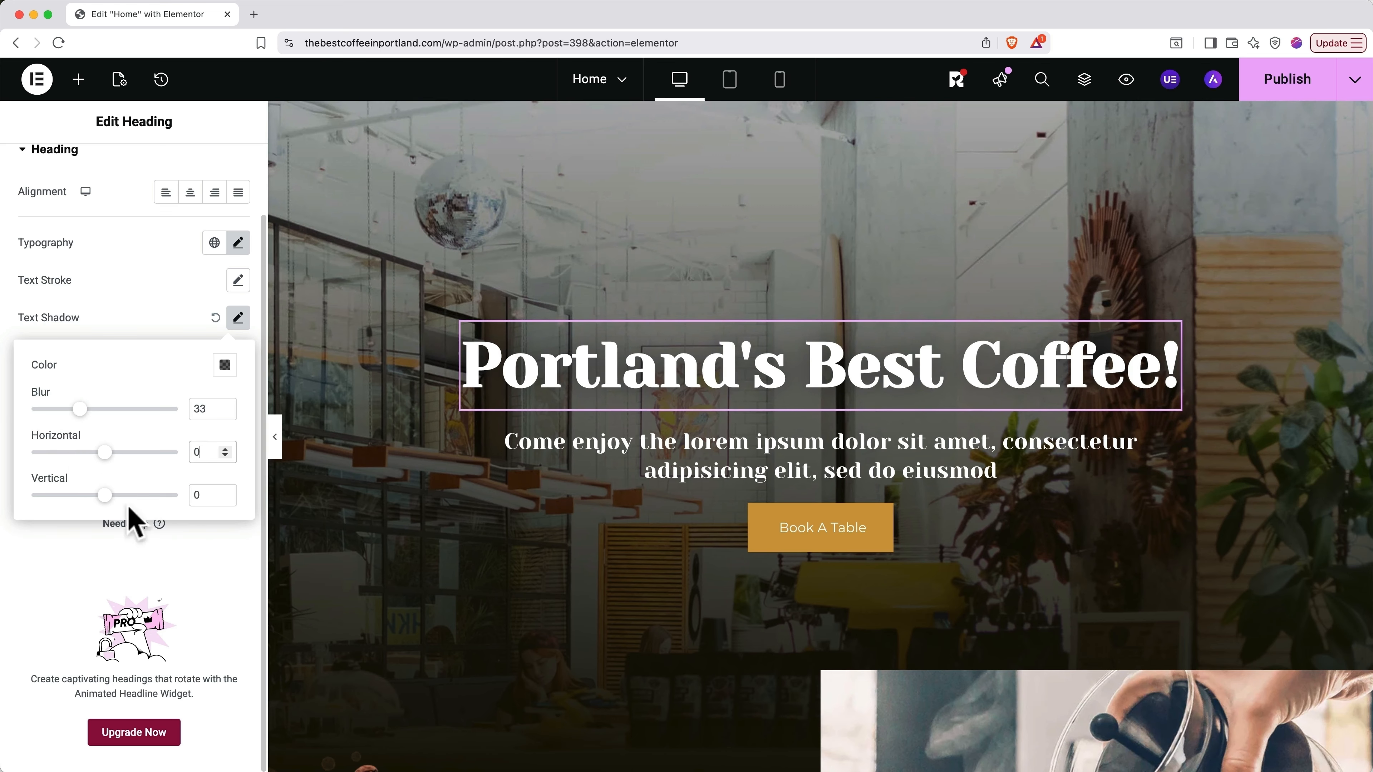
pyautogui.moveTo(105, 496)
pyautogui.mouseDown()
pyautogui.moveTo(130, 495)
pyautogui.moveTo(106, 504)
pyautogui.mouseUp()
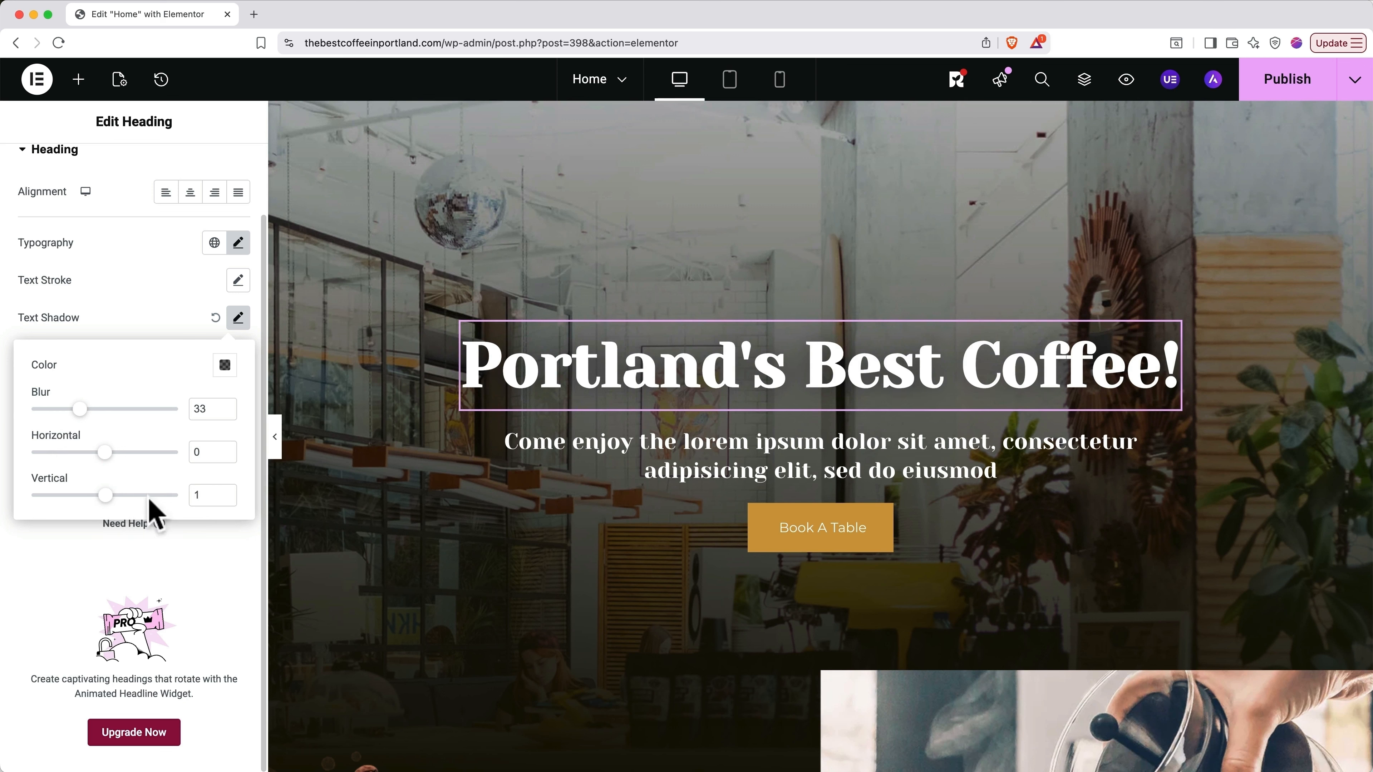
pyautogui.doubleClick(204, 496)
pyautogui.write('0')
pyautogui.click(238, 319)
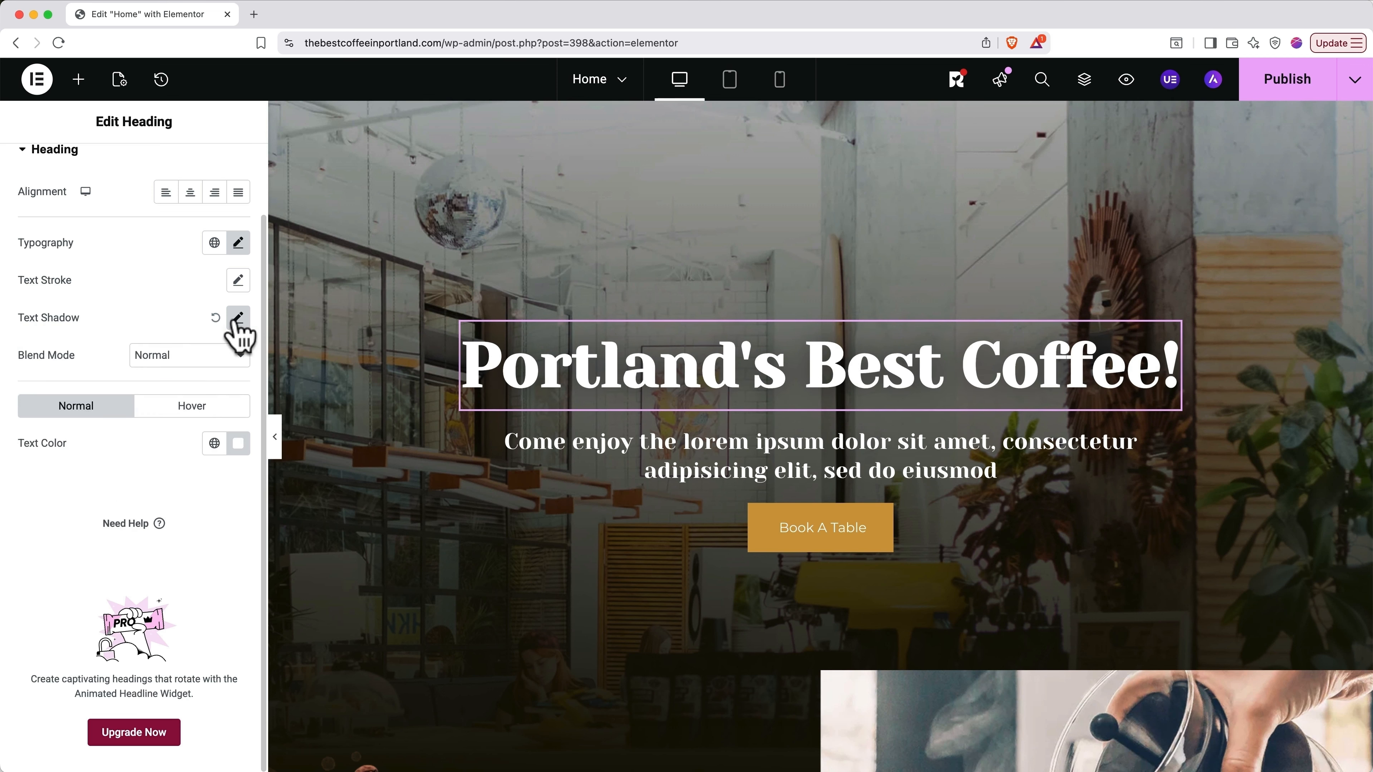
# Step: Recolour the heading text with an eyedropper-sampled brown, then brighten it to warm orange
pyautogui.click(238, 454)
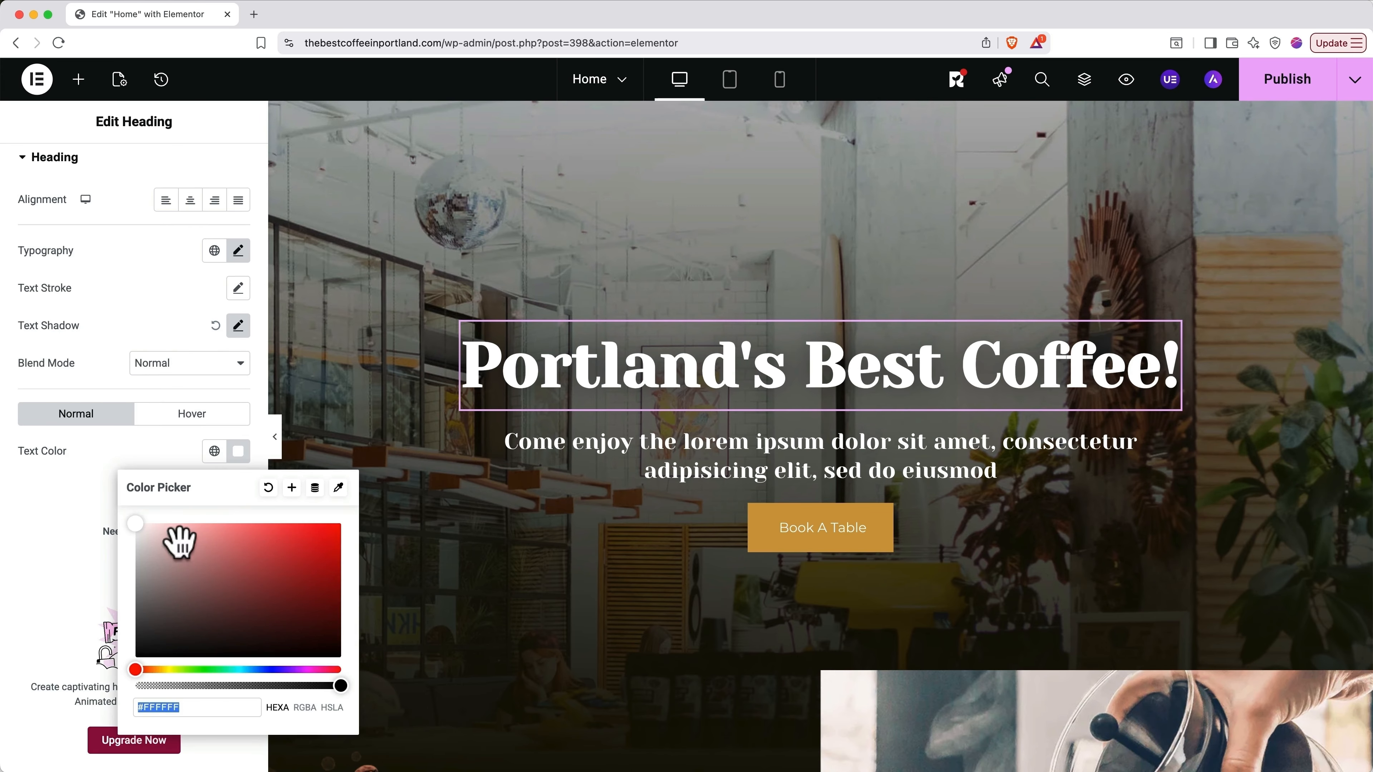
pyautogui.moveTo(178, 543); pyautogui.dragTo(233, 558)
pyautogui.click(176, 671)
pyautogui.moveTo(176, 670)
pyautogui.mouseDown()
pyautogui.moveTo(254, 670)
pyautogui.moveTo(169, 671)
pyautogui.mouseUp()
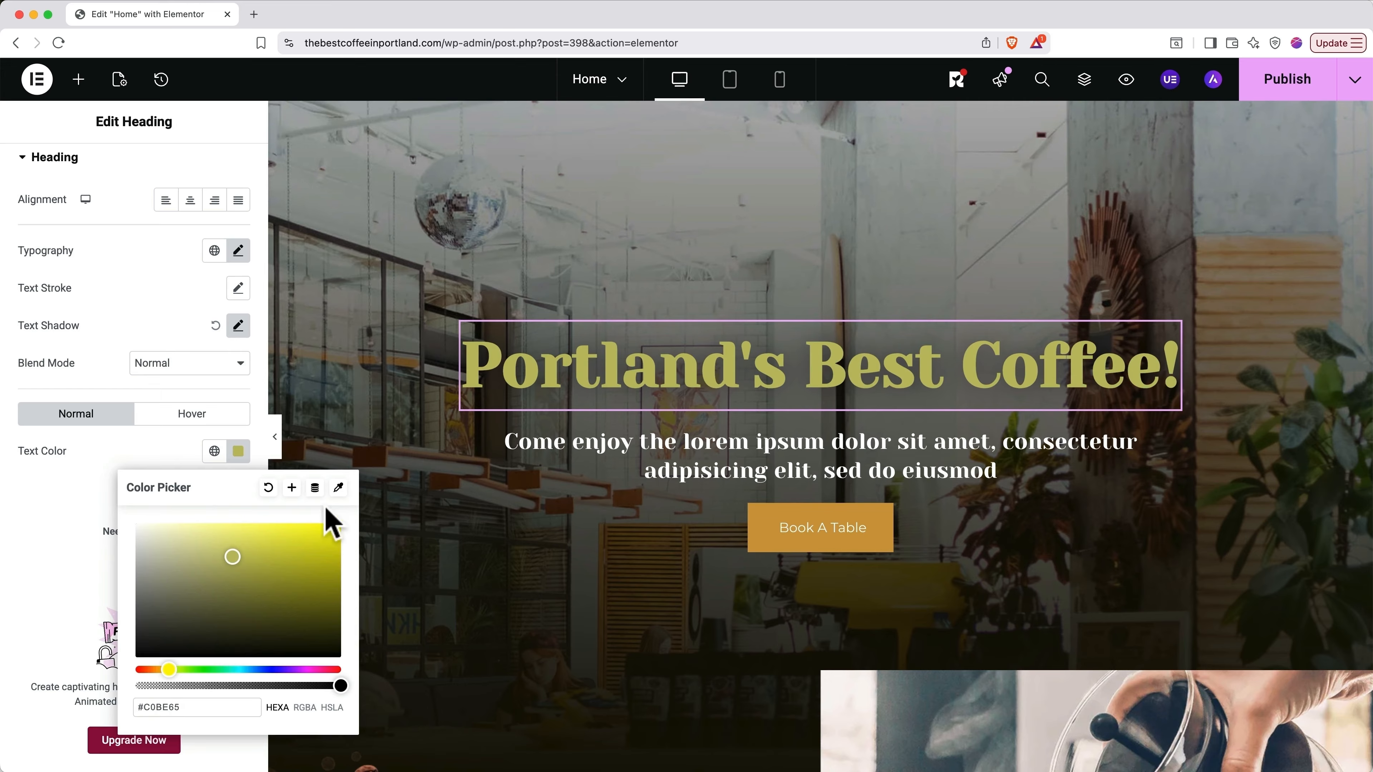
pyautogui.click(339, 487)
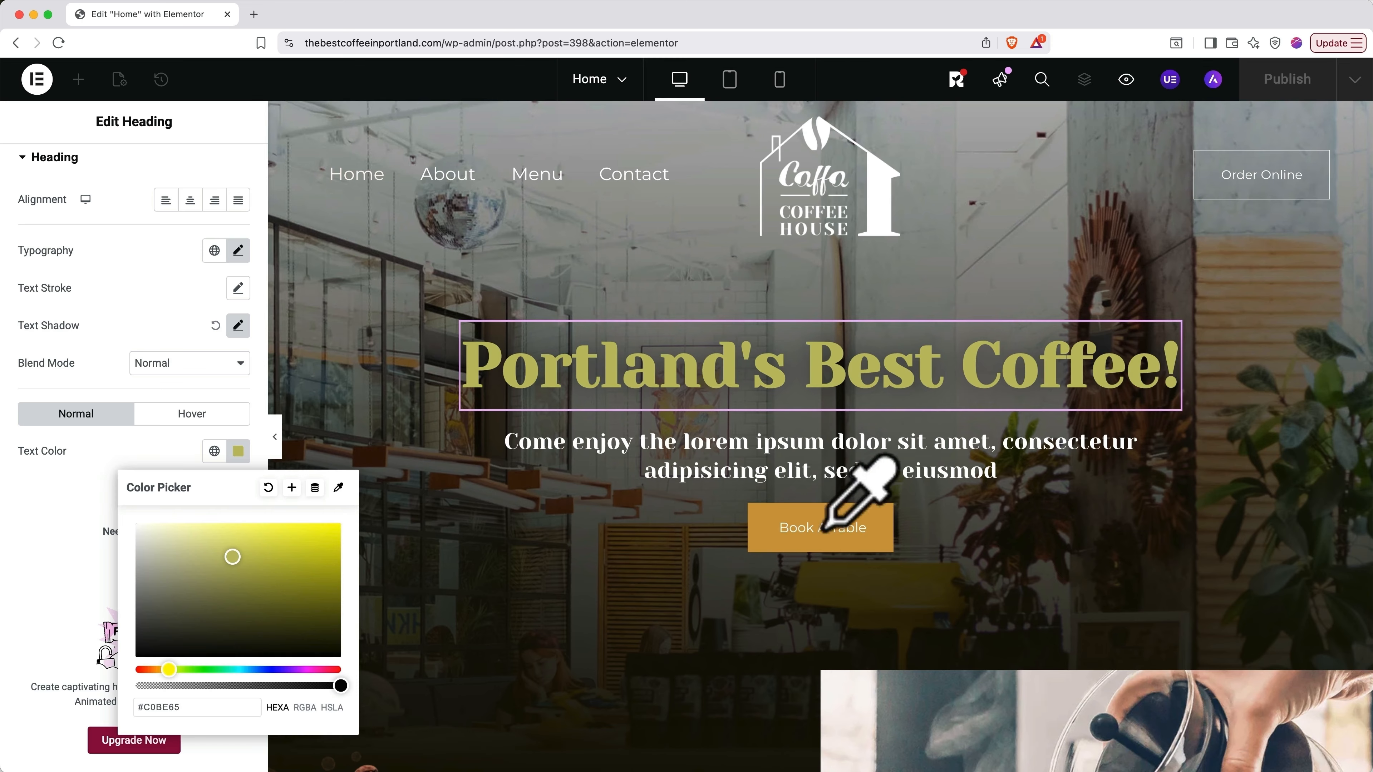
pyautogui.click(1232, 286)
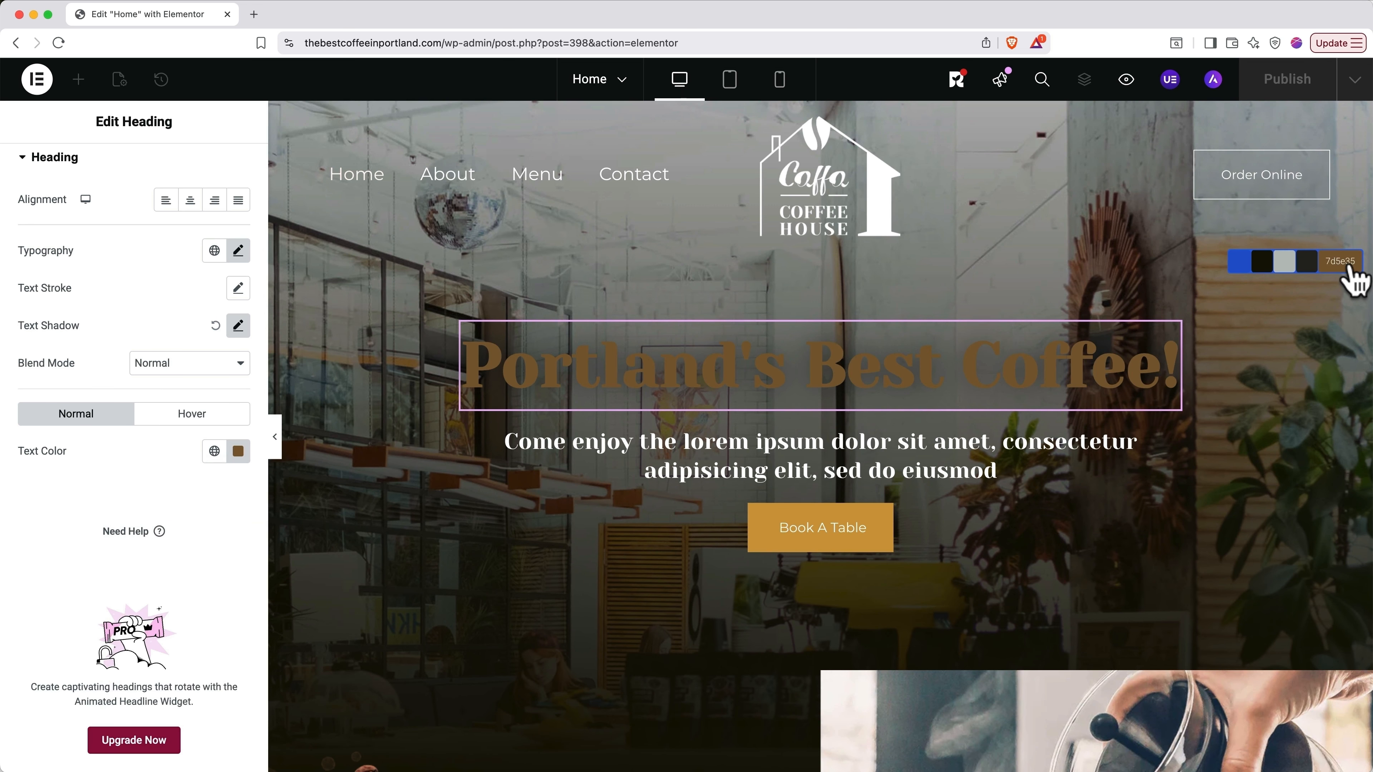
pyautogui.click(1348, 267)
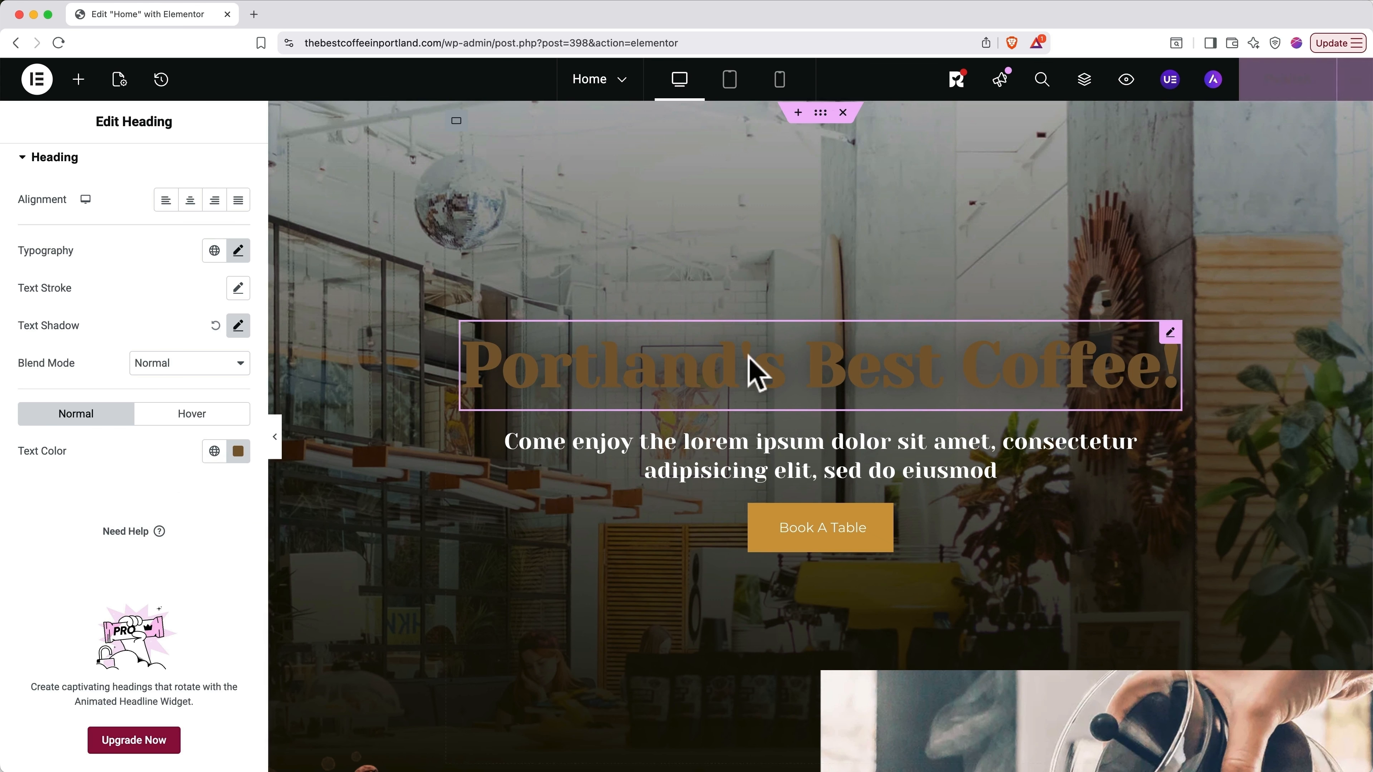
pyautogui.click(238, 451)
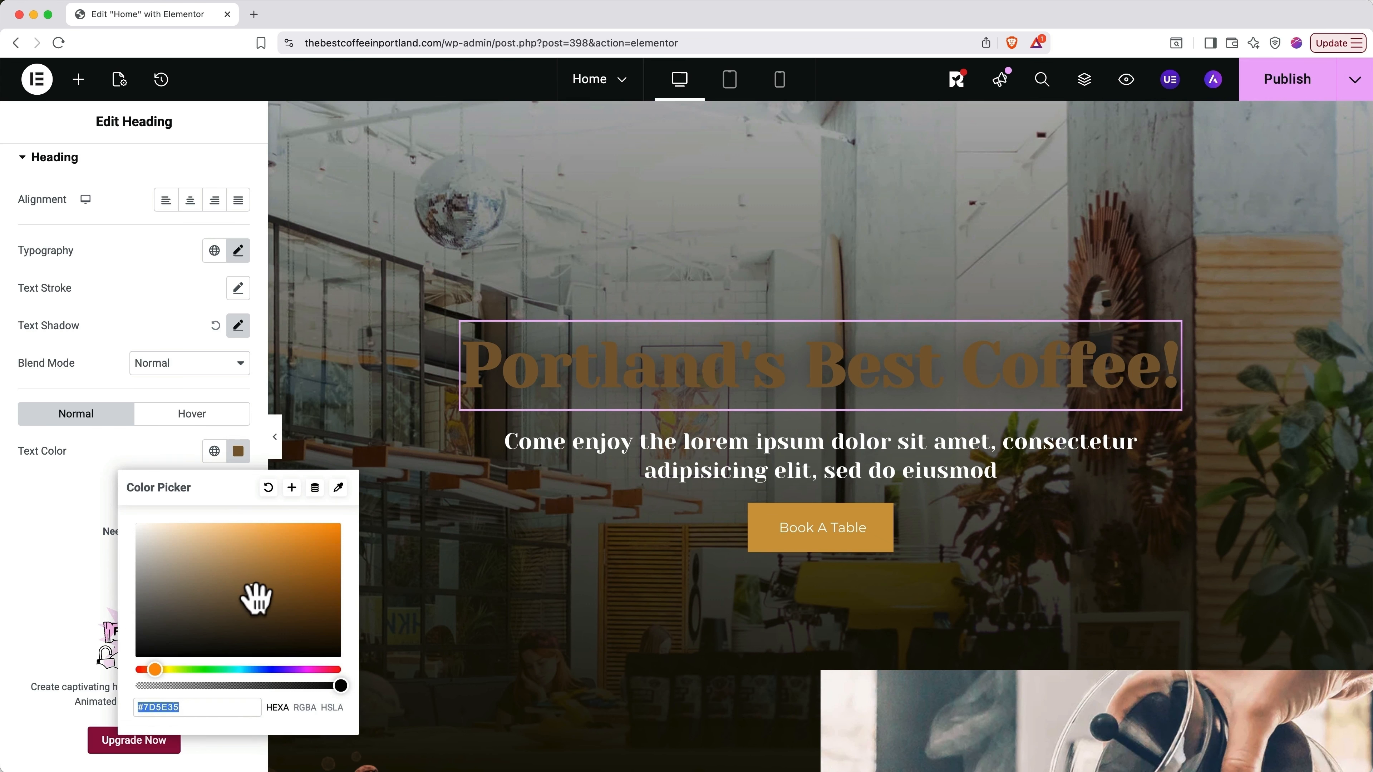
pyautogui.moveTo(256, 595)
pyautogui.mouseDown()
pyautogui.moveTo(260, 525)
pyautogui.moveTo(260, 544)
pyautogui.mouseUp()
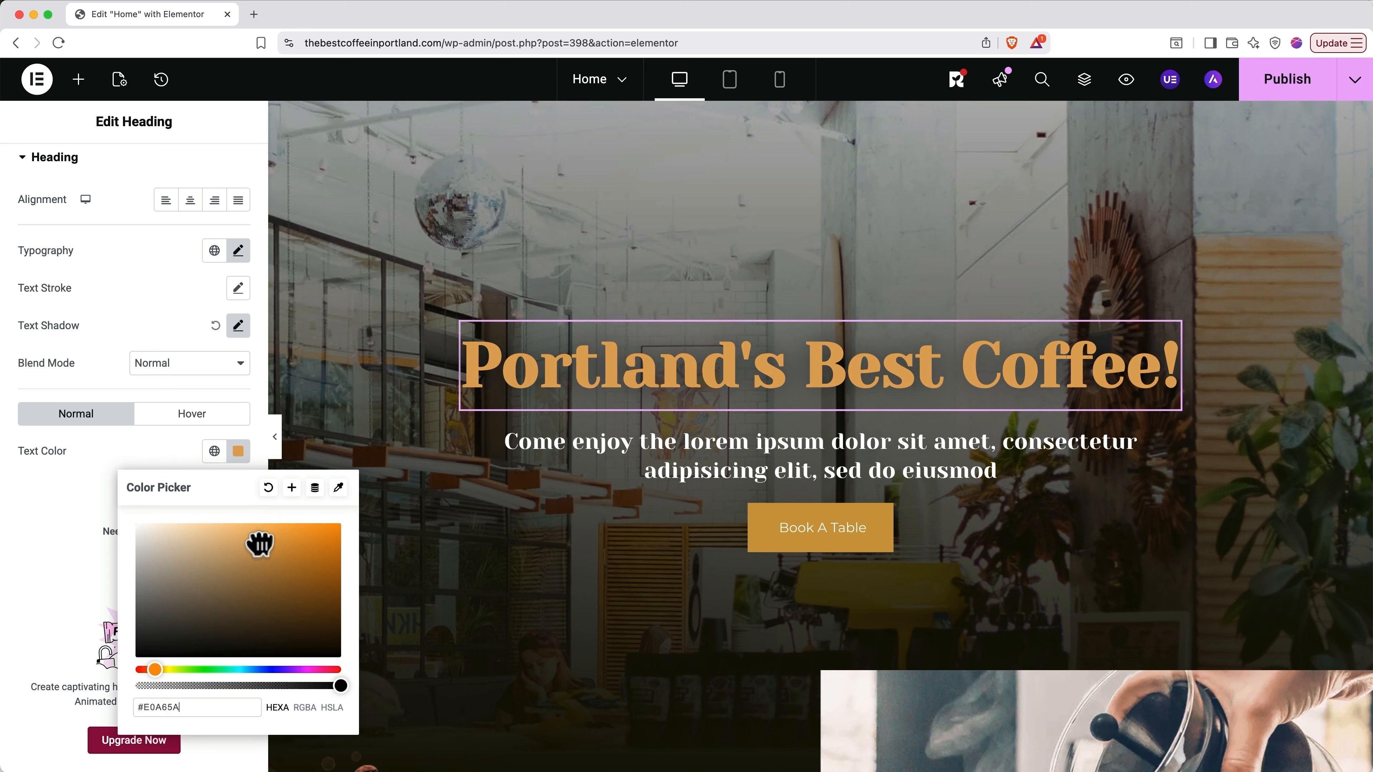
pyautogui.click(63, 184)
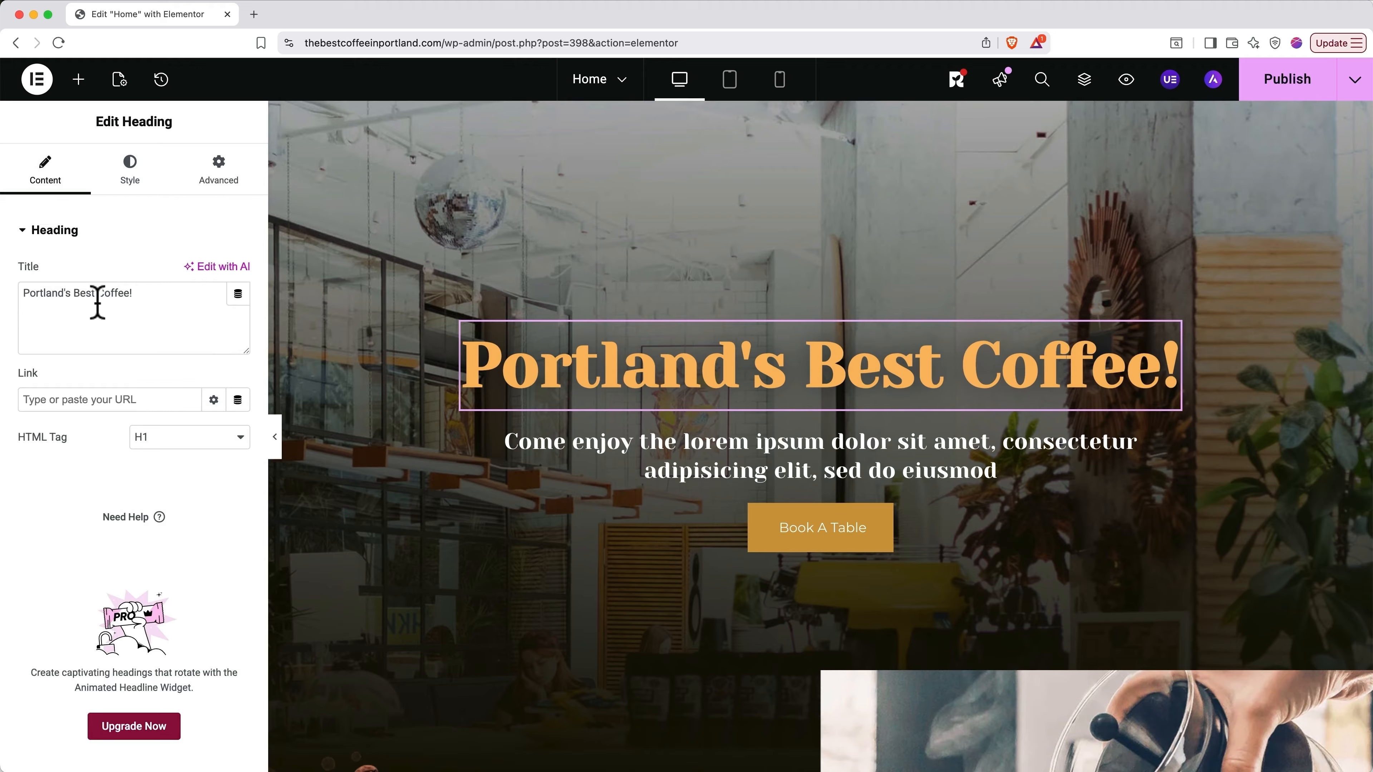
# Step: Replace the subheading's lorem ipsum with 'finest coffee in all of Portland, Oregon', then select the Book A Table button
pyautogui.click(545, 459)
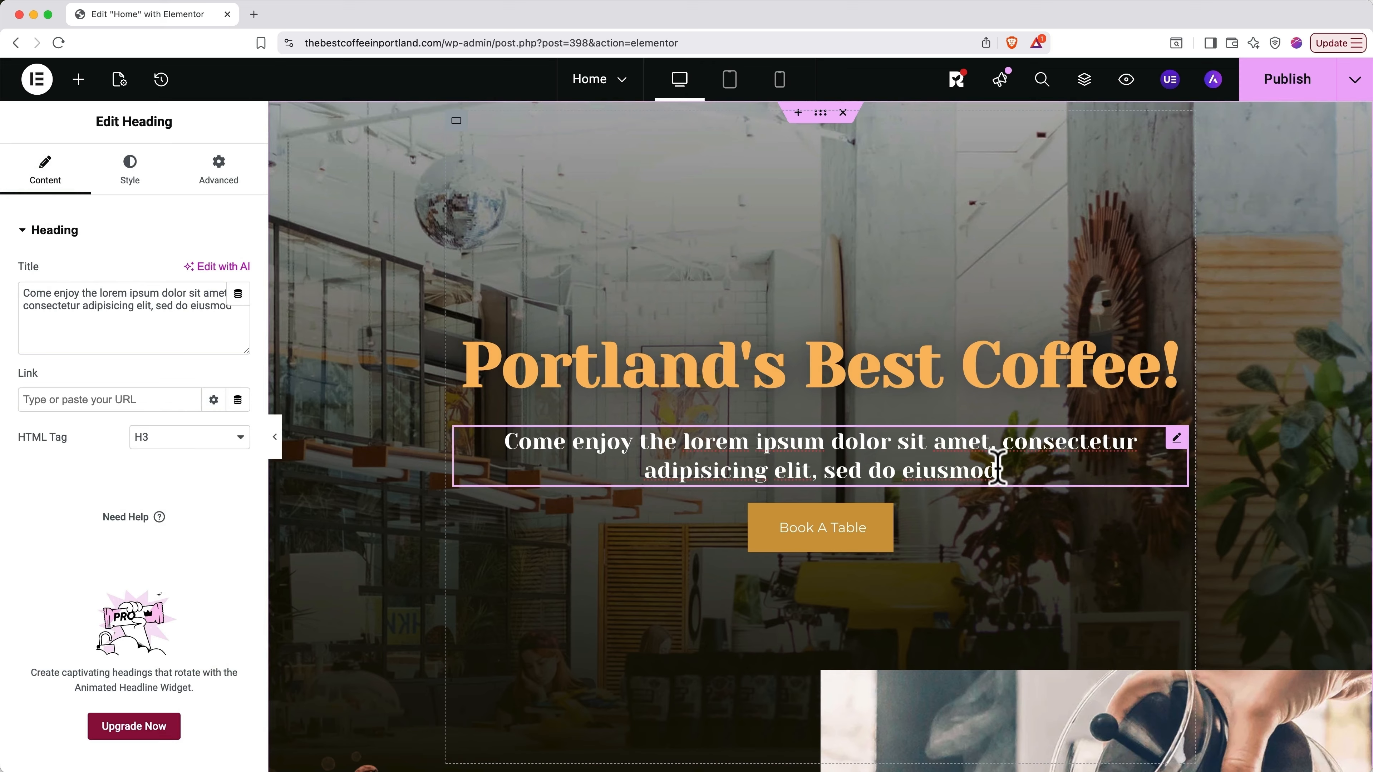
pyautogui.moveTo(682, 448); pyautogui.dragTo(1002, 467)
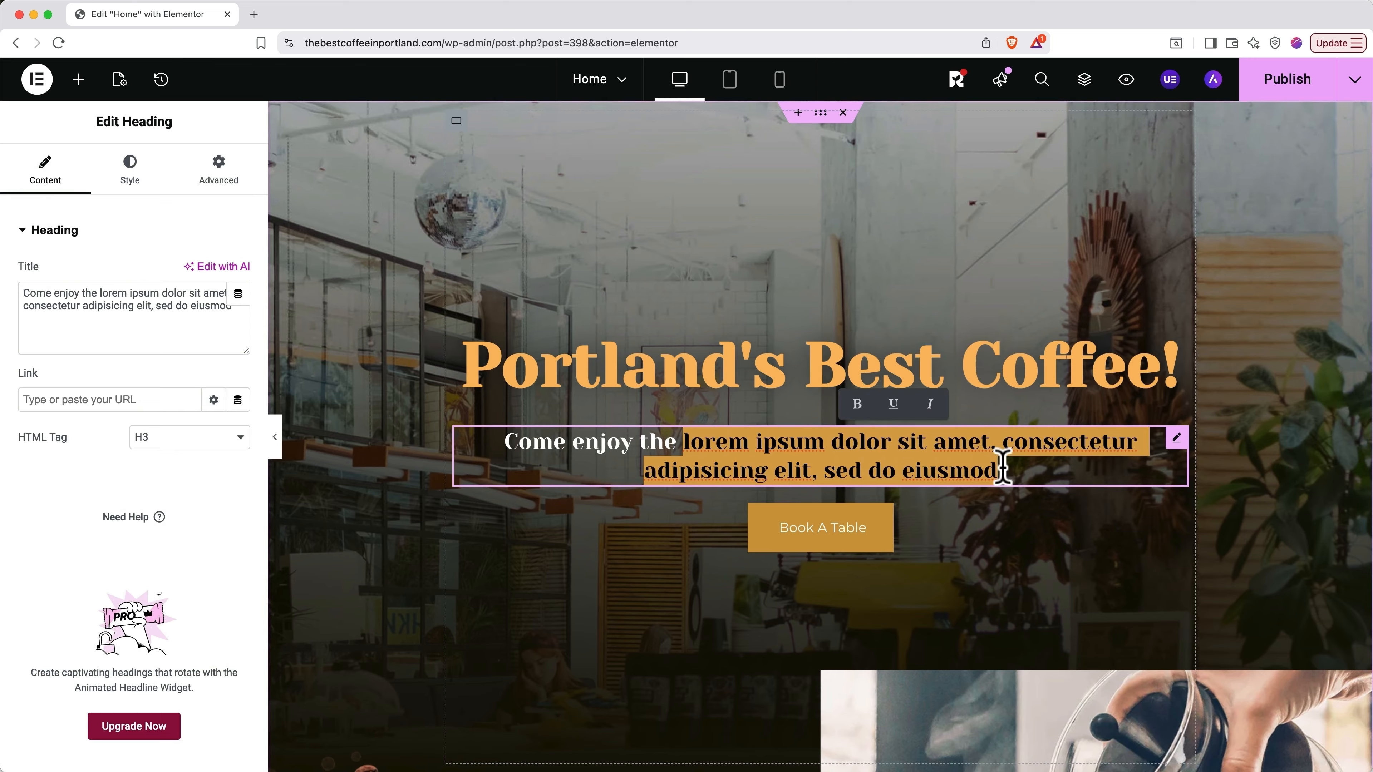
pyautogui.write('finest coffee')
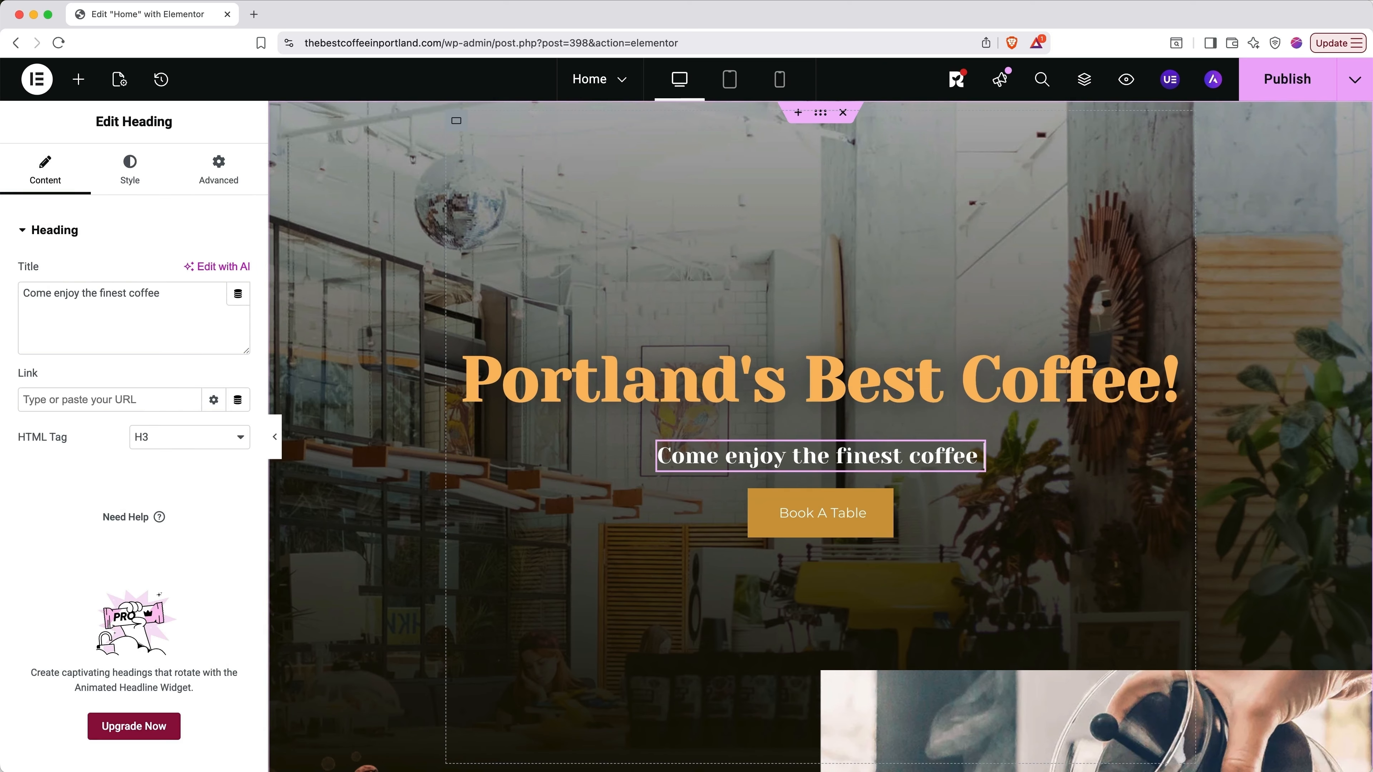
pyautogui.write(' in all of Portland, Oregon')
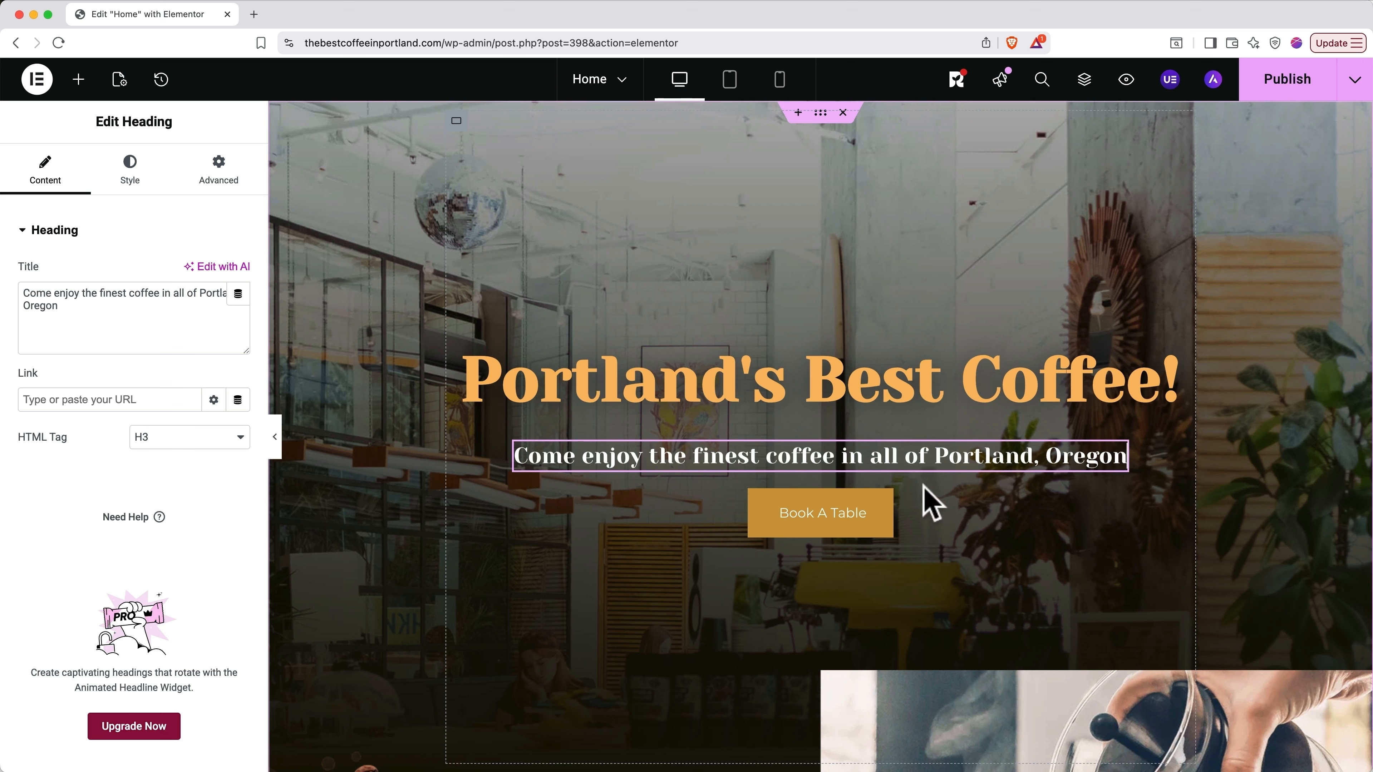
pyautogui.click(884, 520)
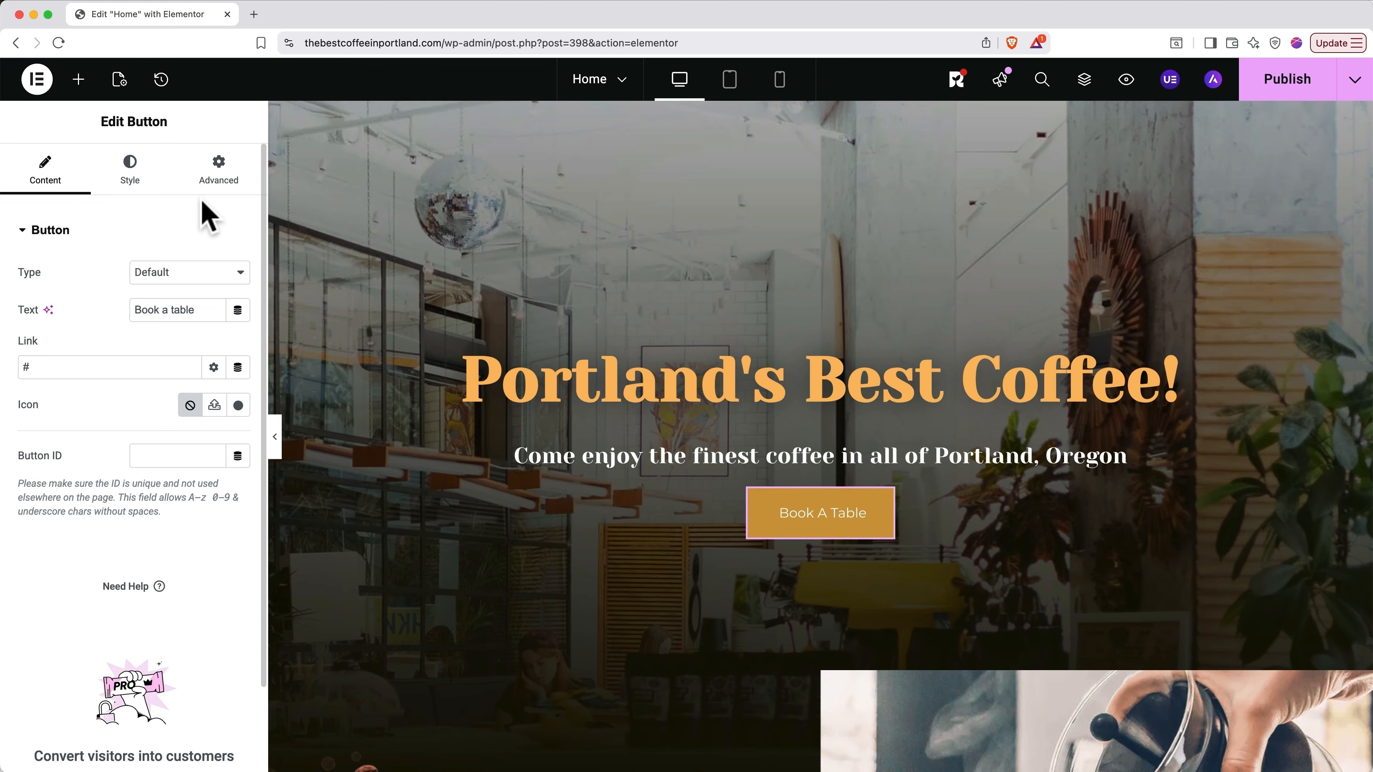
# Step: Set the button type to Default and its text to 'See Our Menu'
pyautogui.click(218, 271)
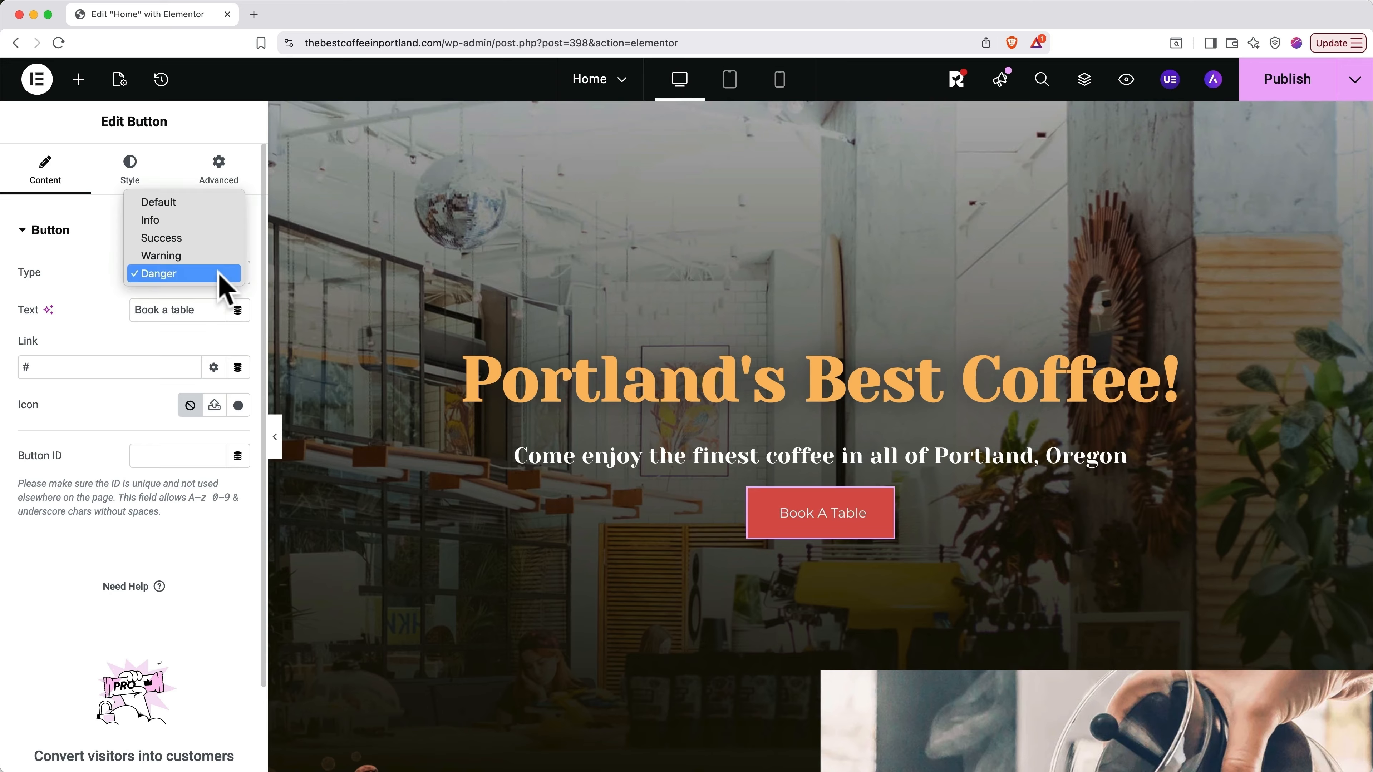
pyautogui.click(204, 200)
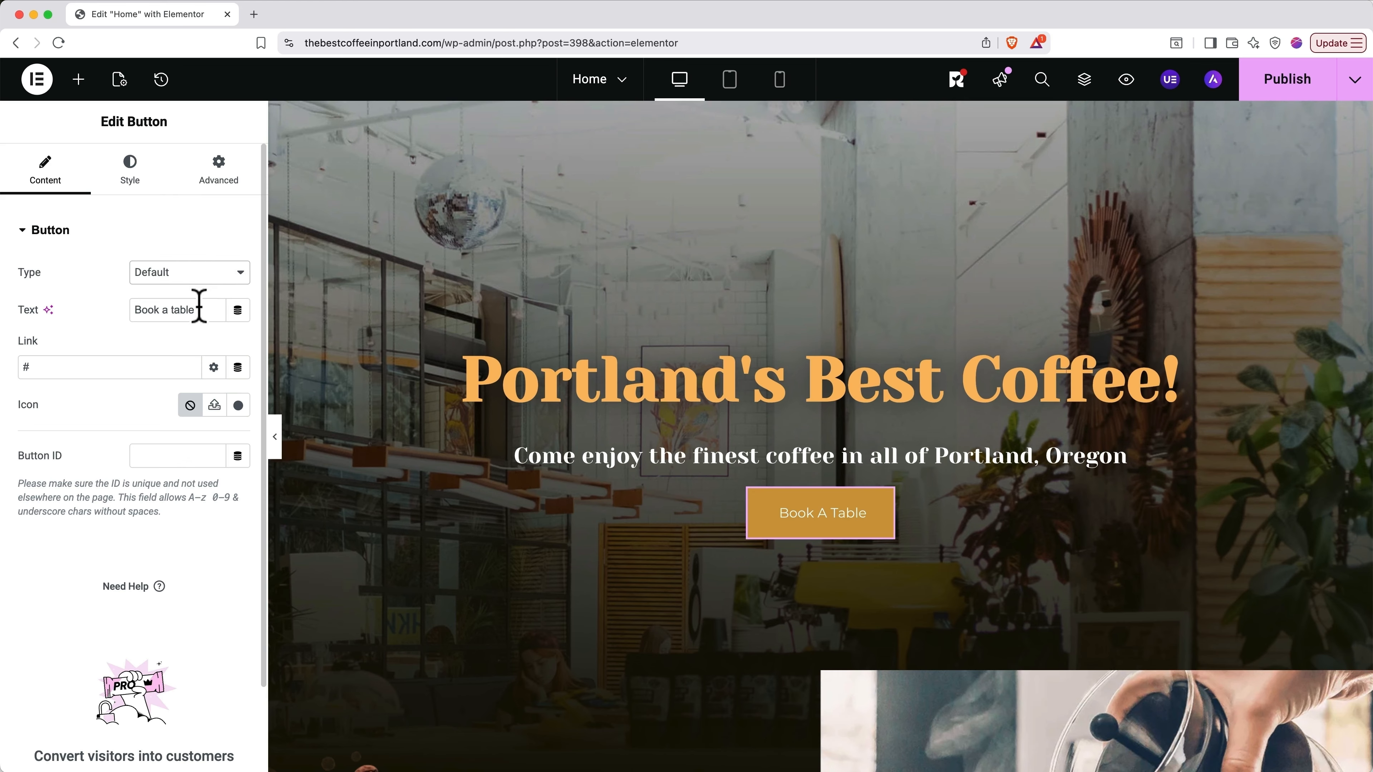
pyautogui.moveTo(199, 309); pyautogui.dragTo(135, 310)
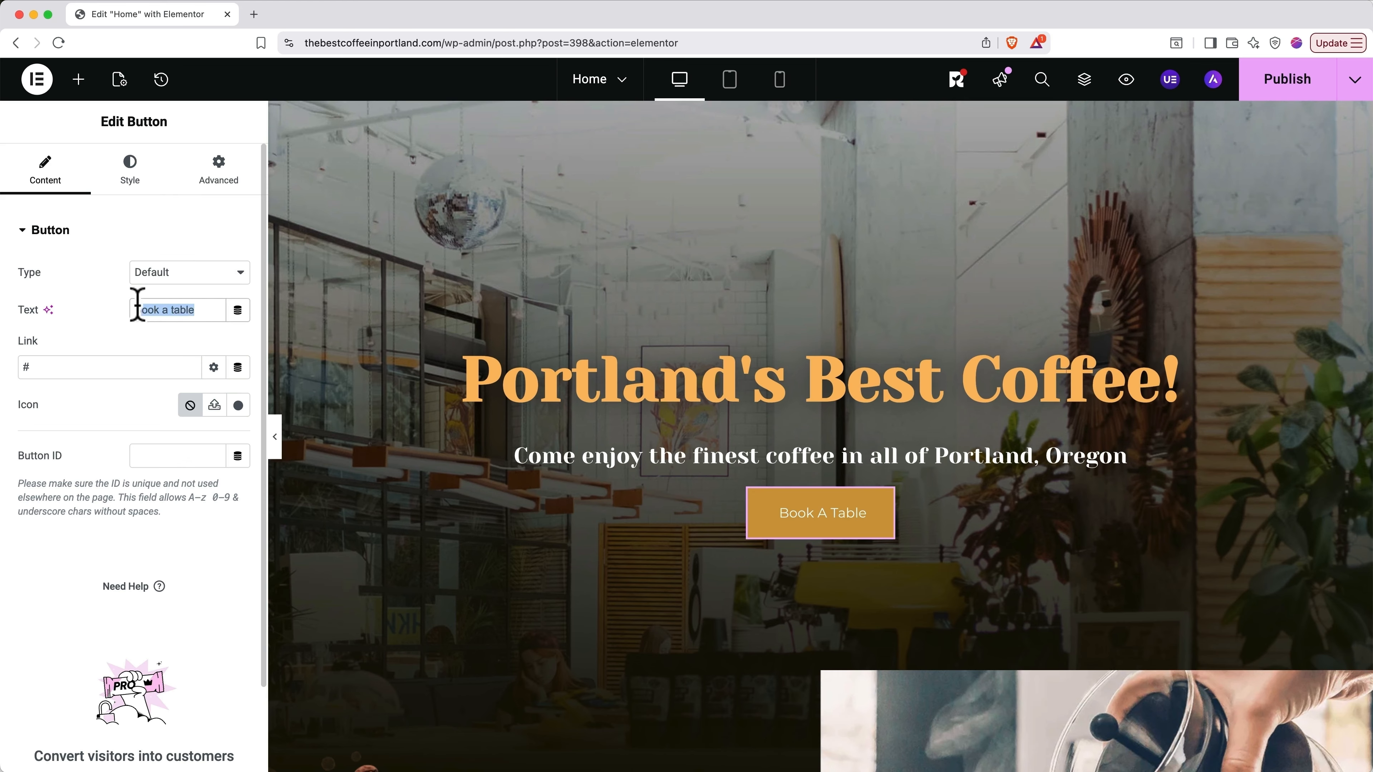
pyautogui.write('See Our Menu')
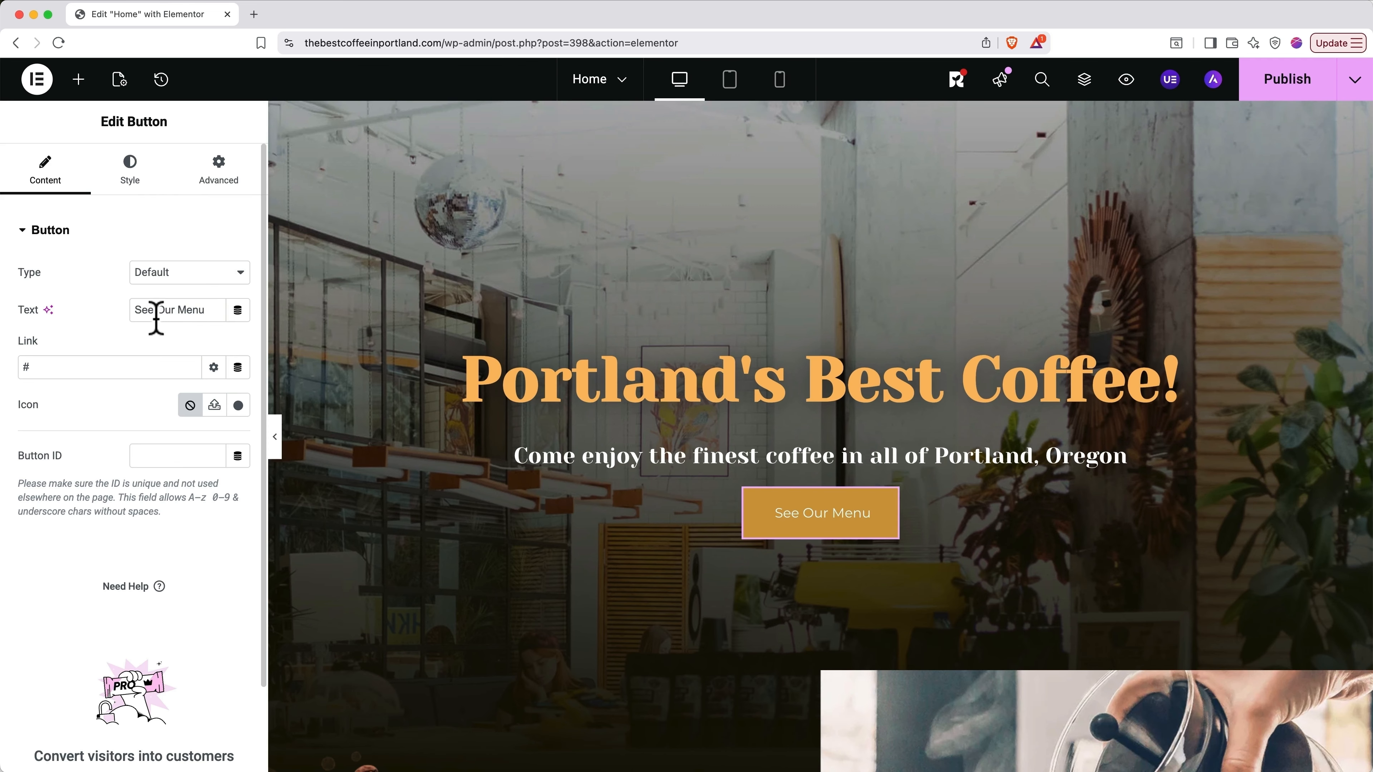
# Step: Link the button to the Menu page and browse the icon library search
pyautogui.click(123, 364)
pyautogui.press('BackSpace')
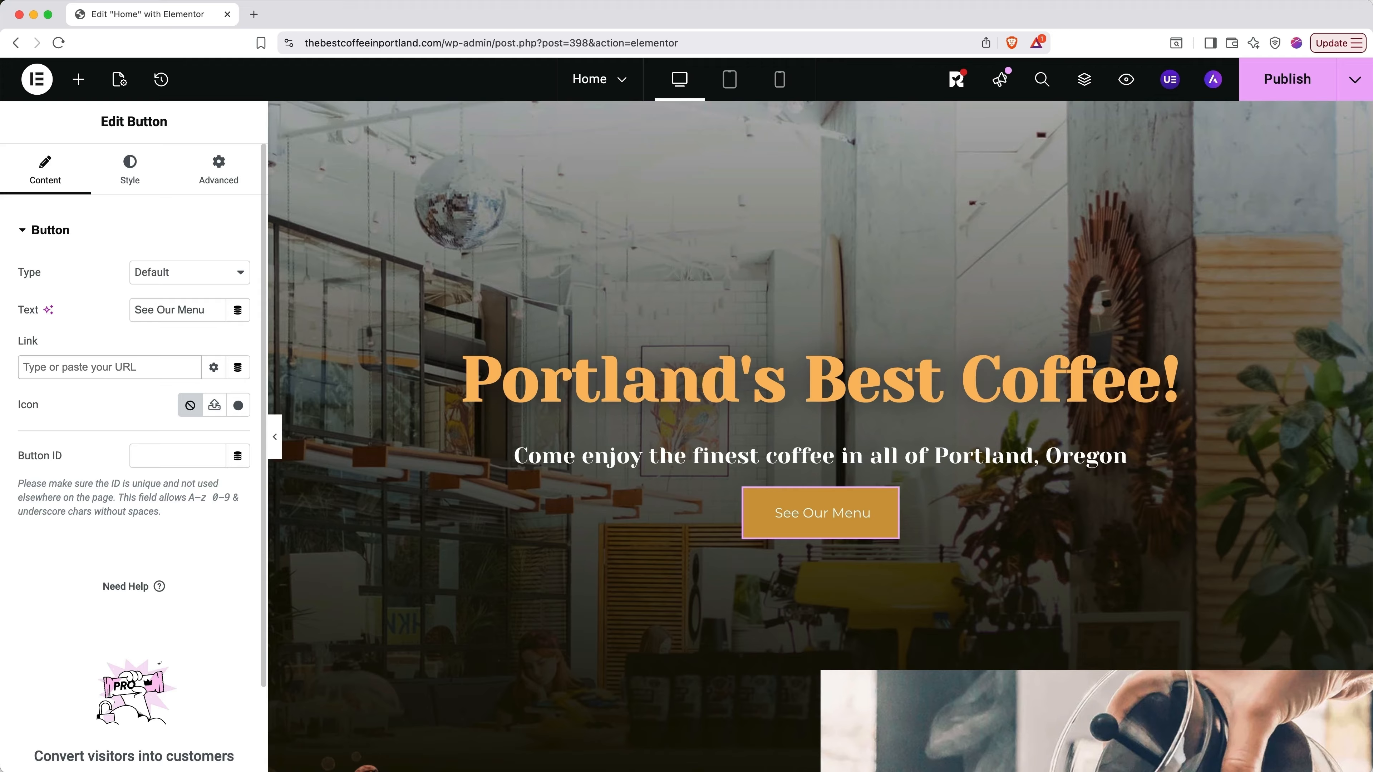
pyautogui.write('menu')
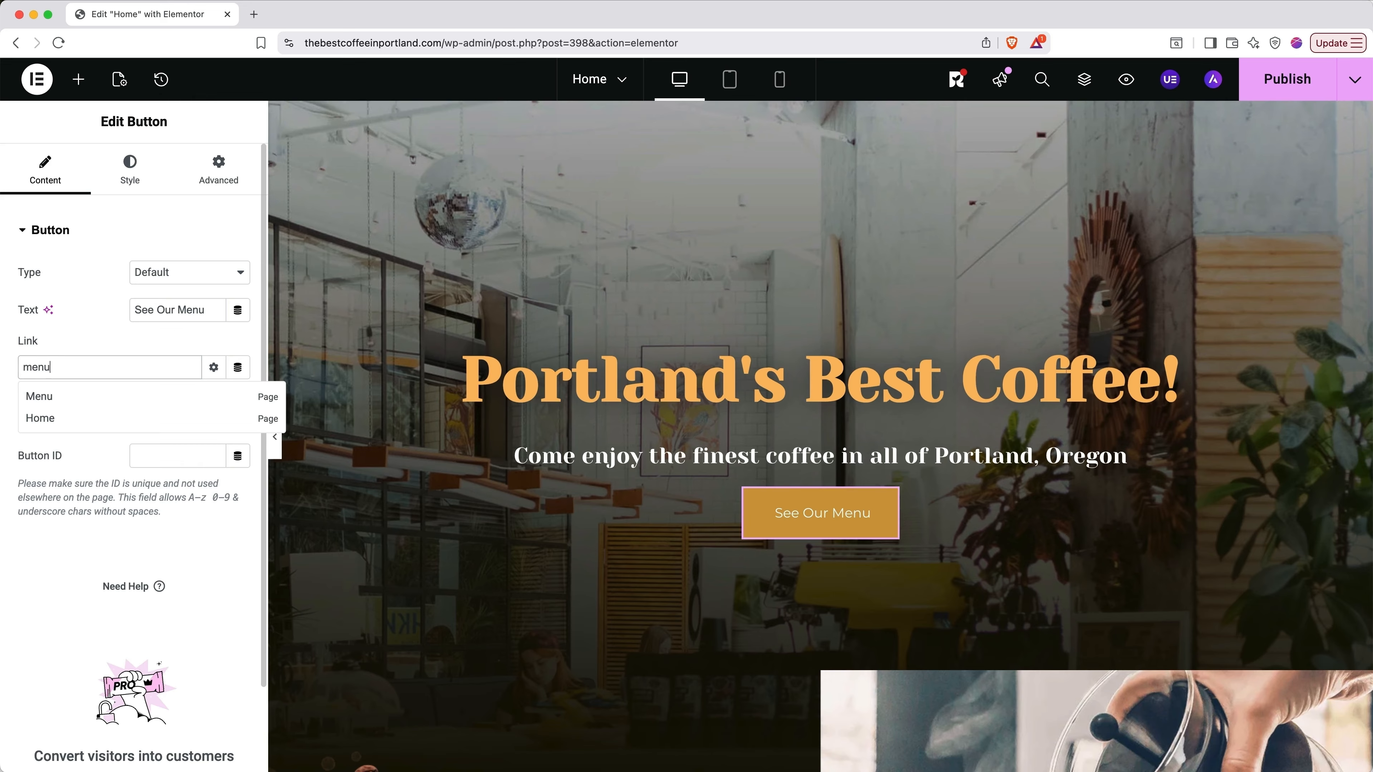
pyautogui.click(64, 396)
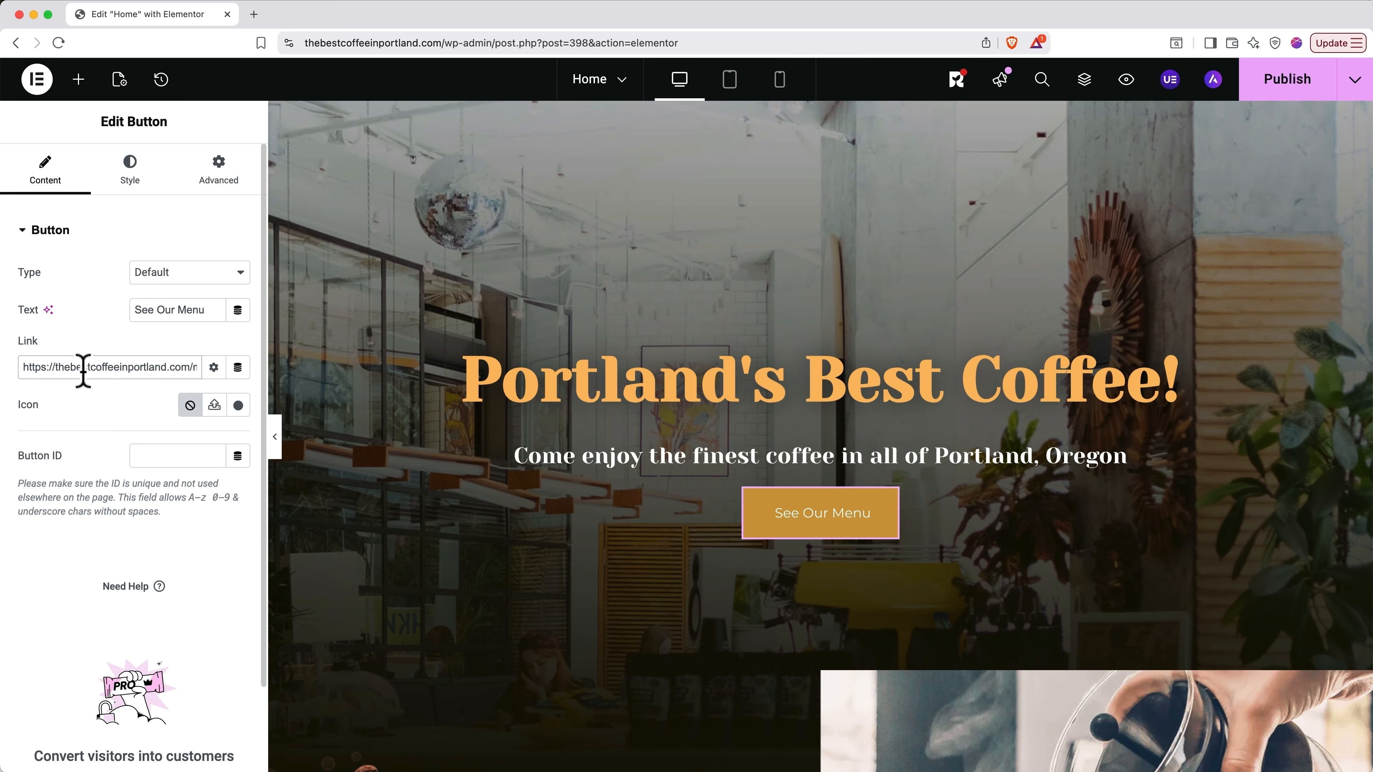
pyautogui.click(238, 406)
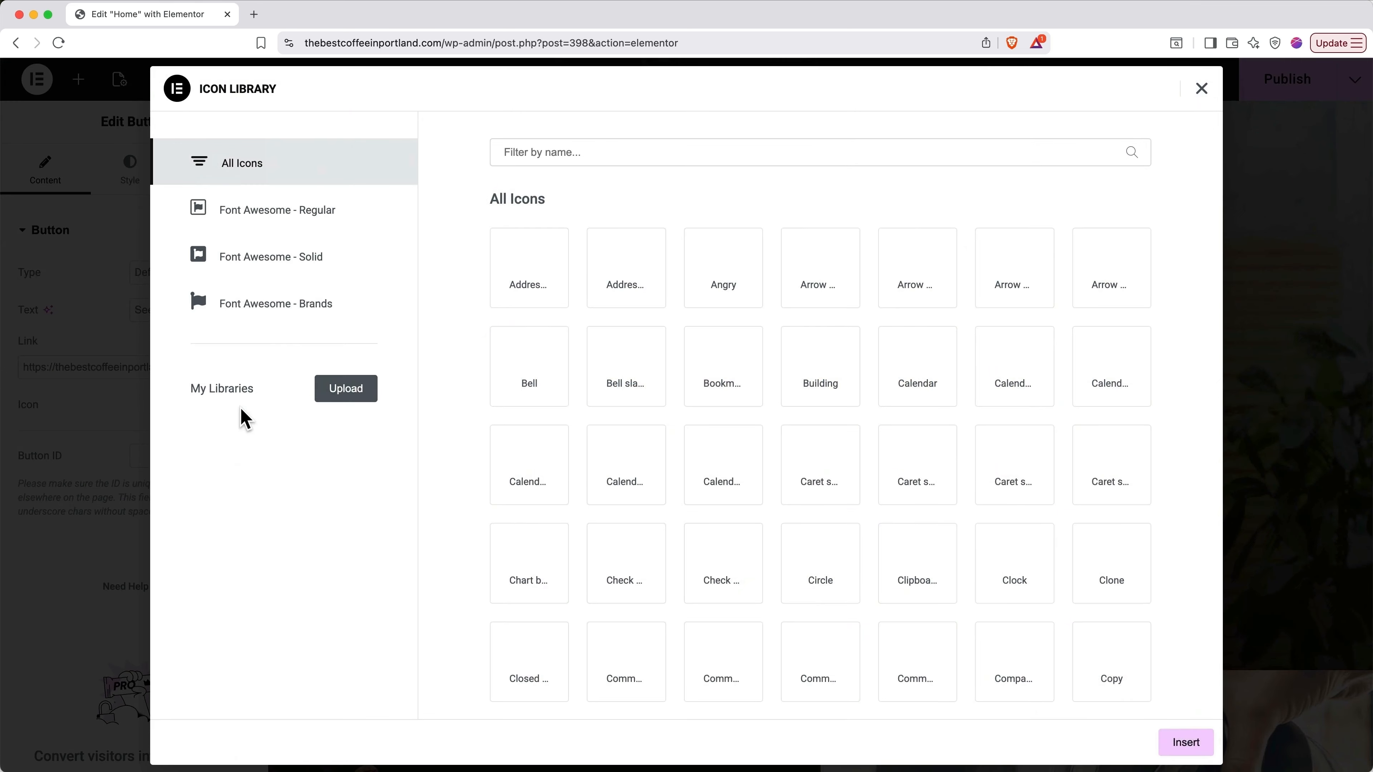
pyautogui.click(626, 152)
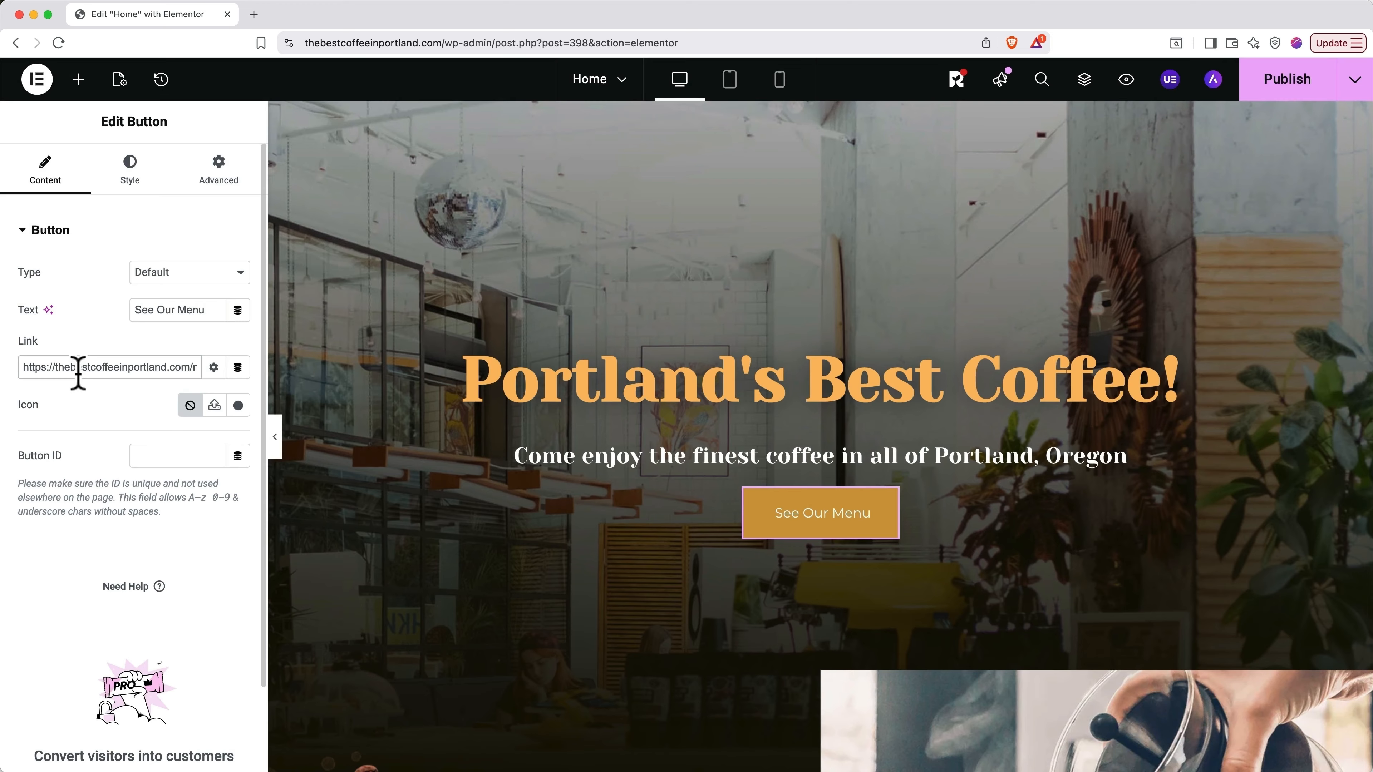
# Step: Set the See Our Menu button's typography weight to 600 (Semi Bold)
pyautogui.click(126, 187)
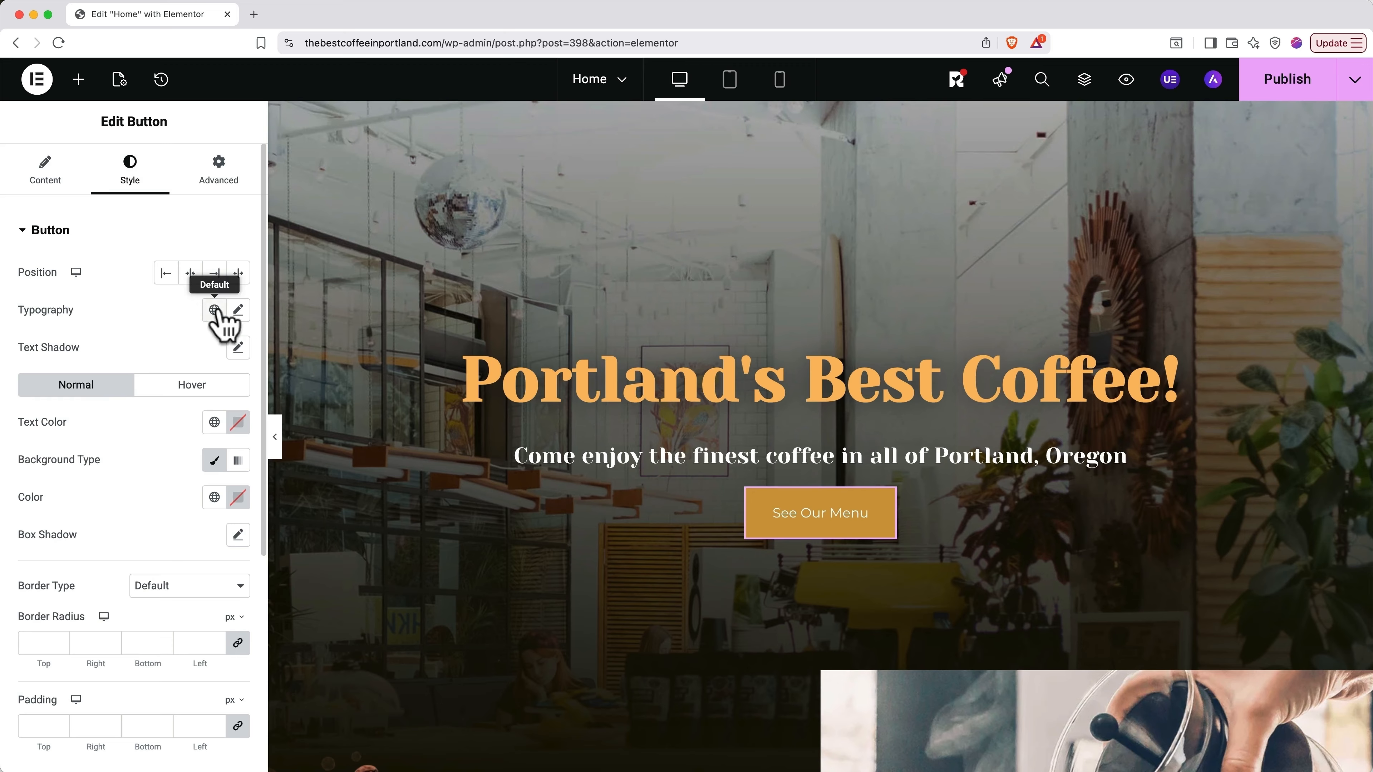
pyautogui.click(238, 311)
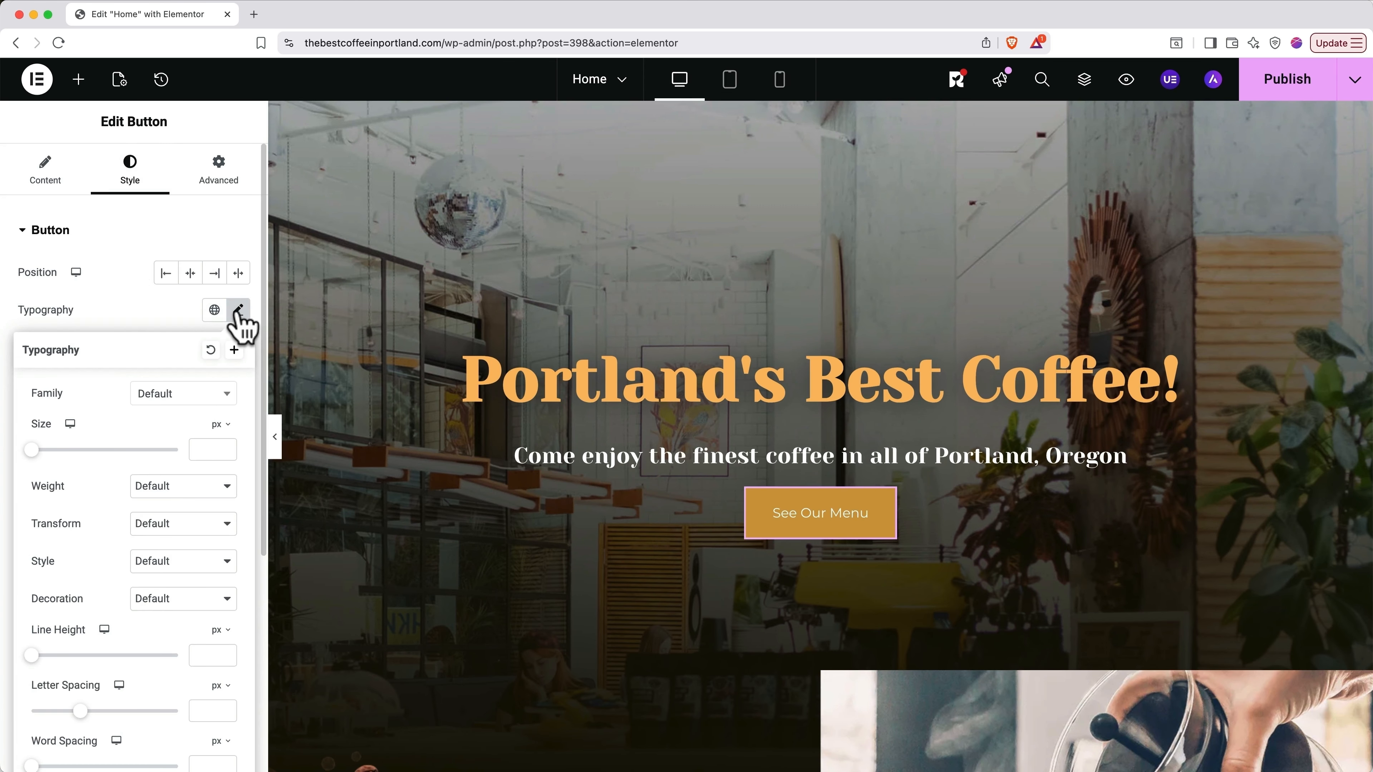
pyautogui.click(182, 485)
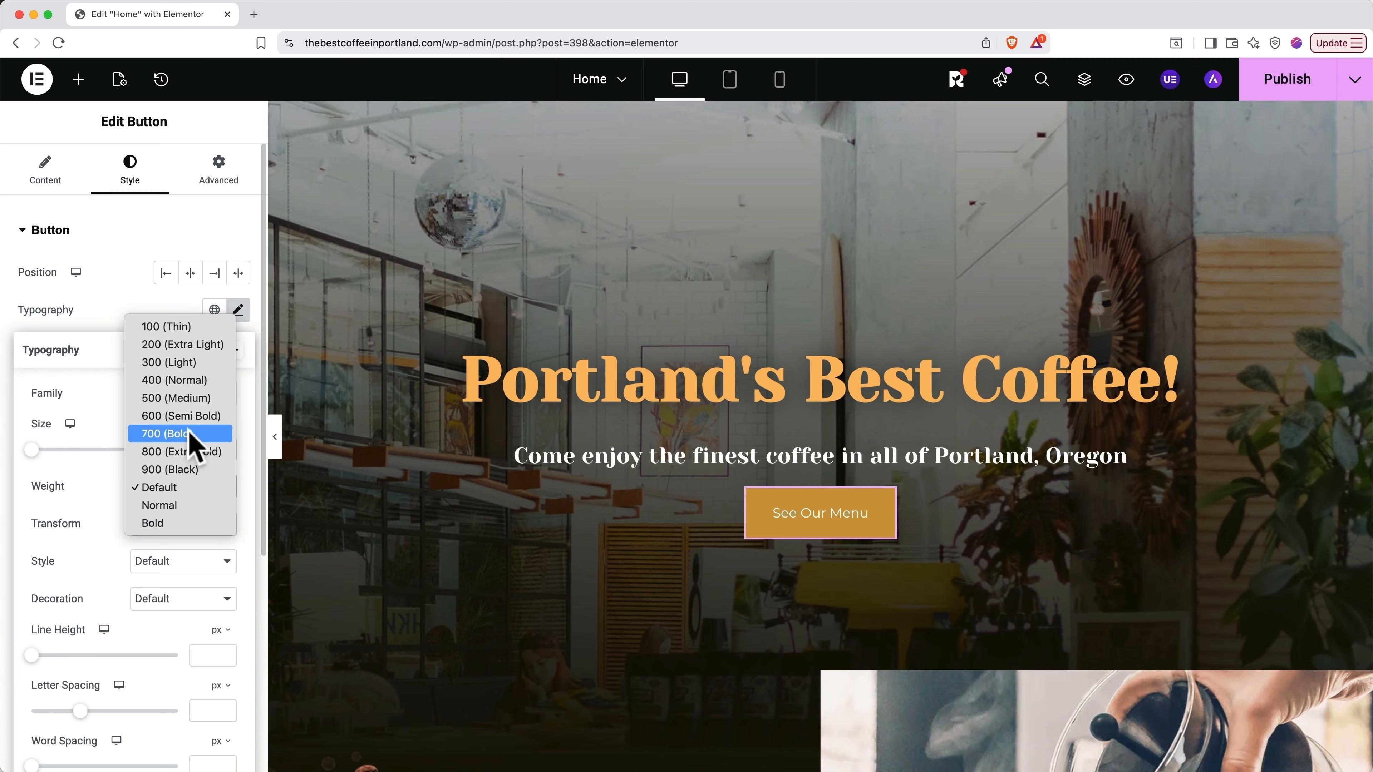
pyautogui.click(192, 417)
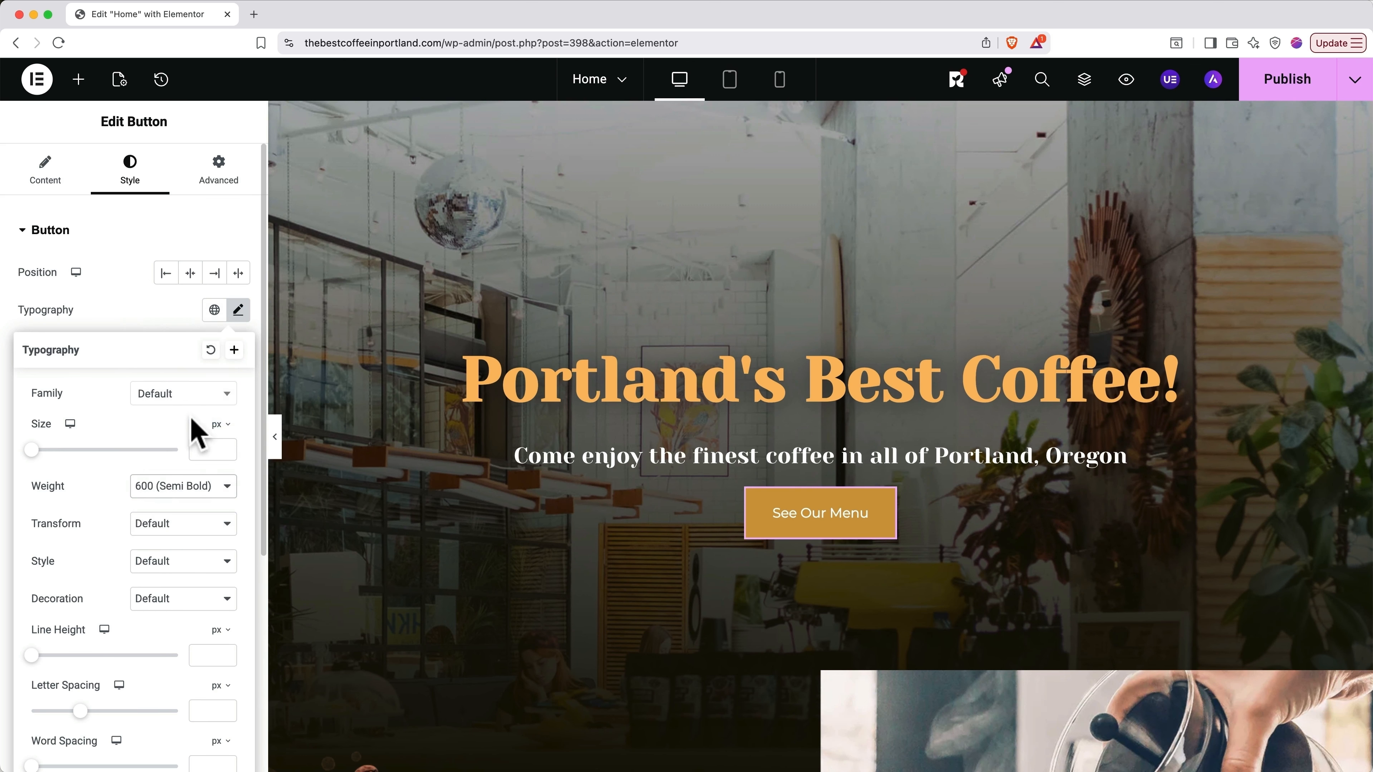
pyautogui.click(239, 310)
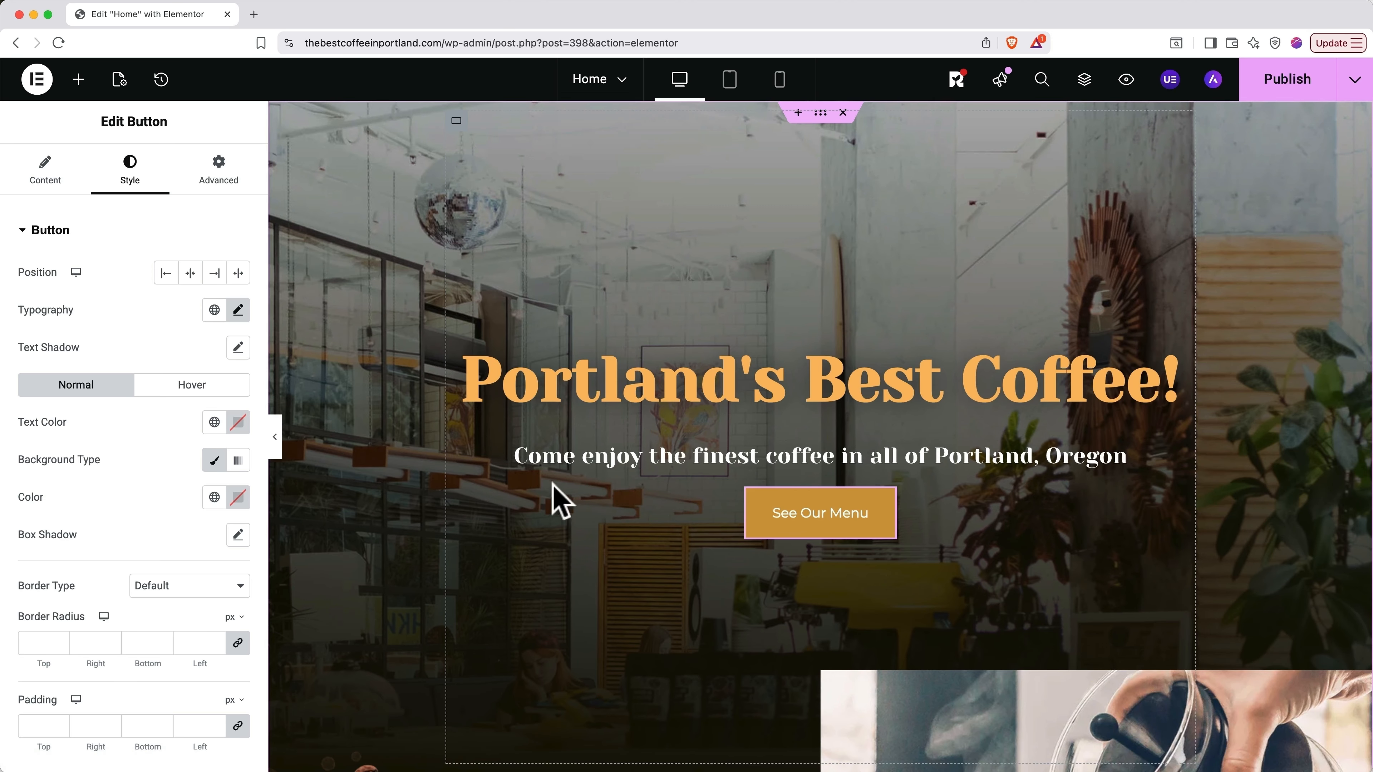
# Step: In the Hover state, set a gold background, 0.5 s transition duration and Grow animation
pyautogui.click(194, 386)
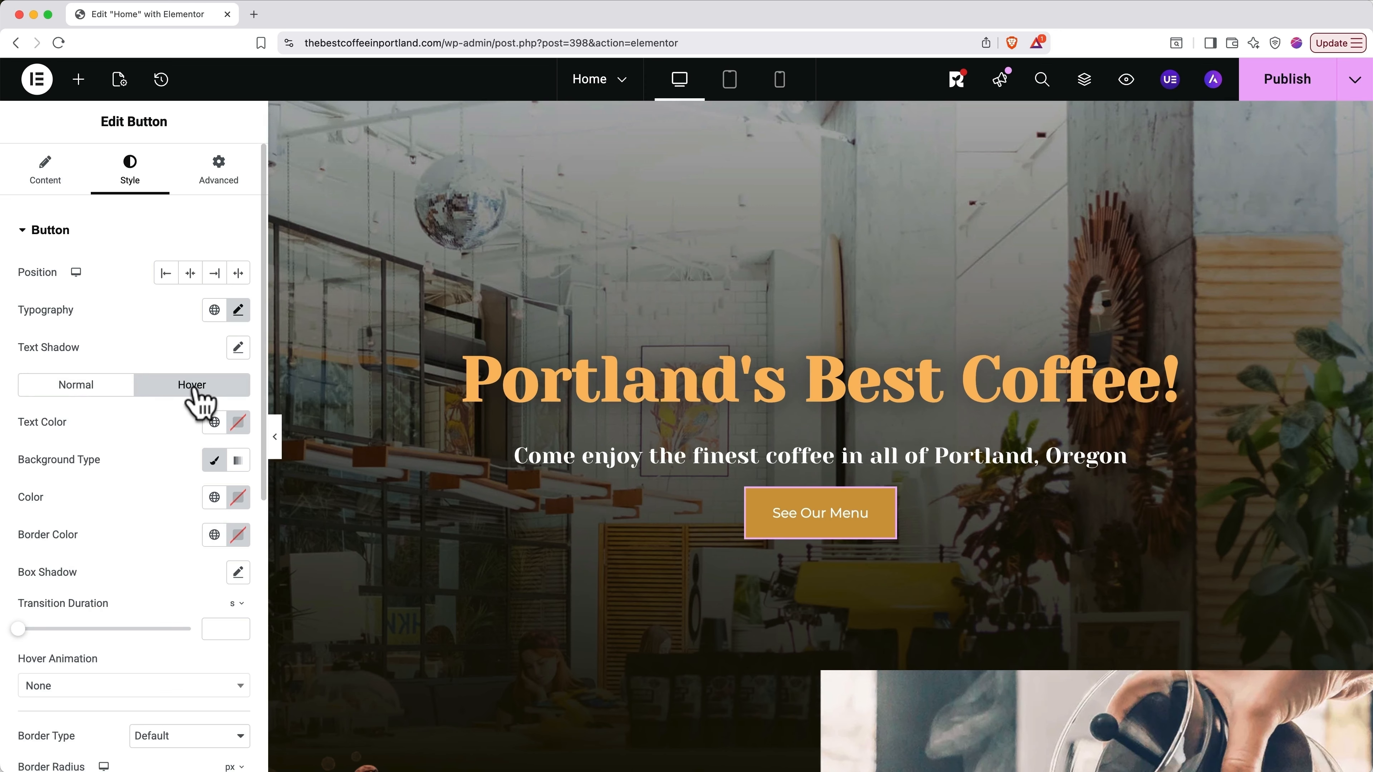
pyautogui.click(237, 498)
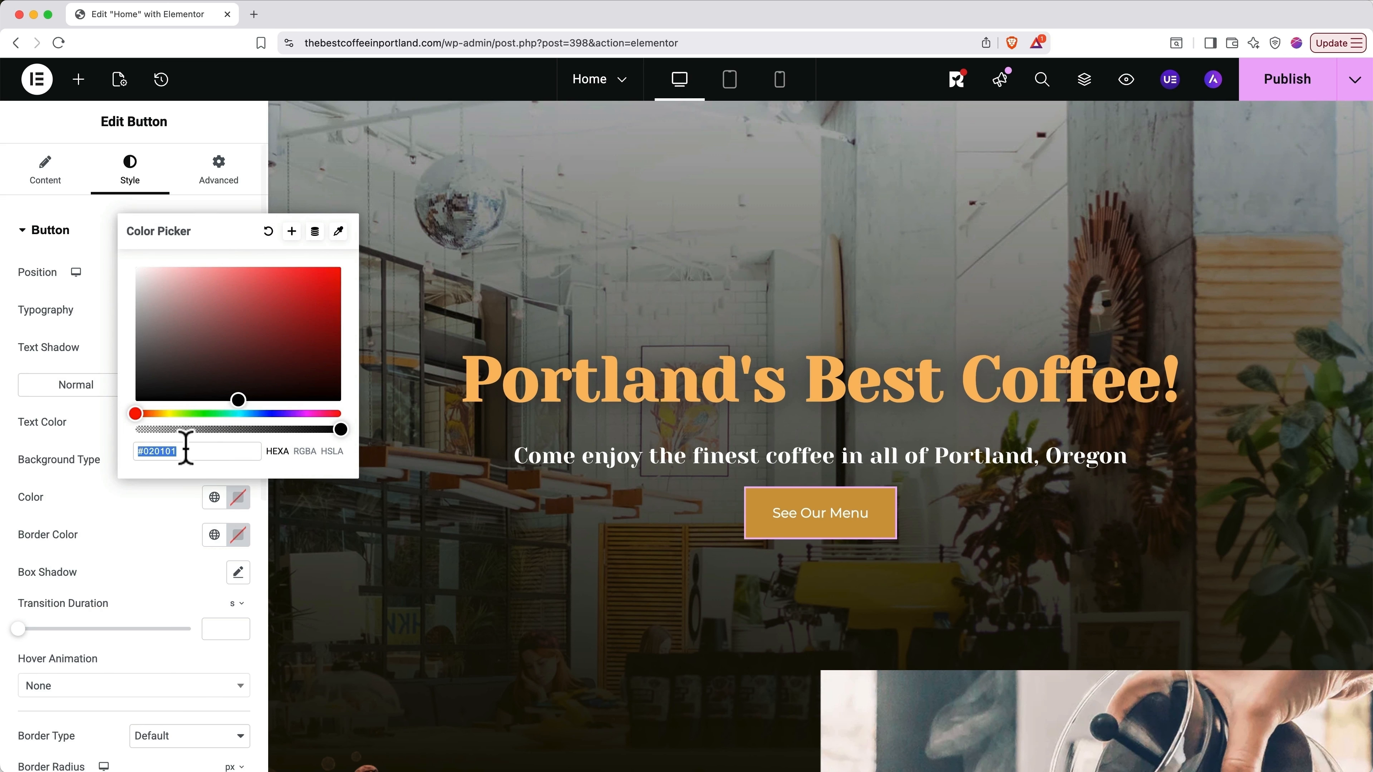
pyautogui.moveTo(159, 414); pyautogui.dragTo(161, 414)
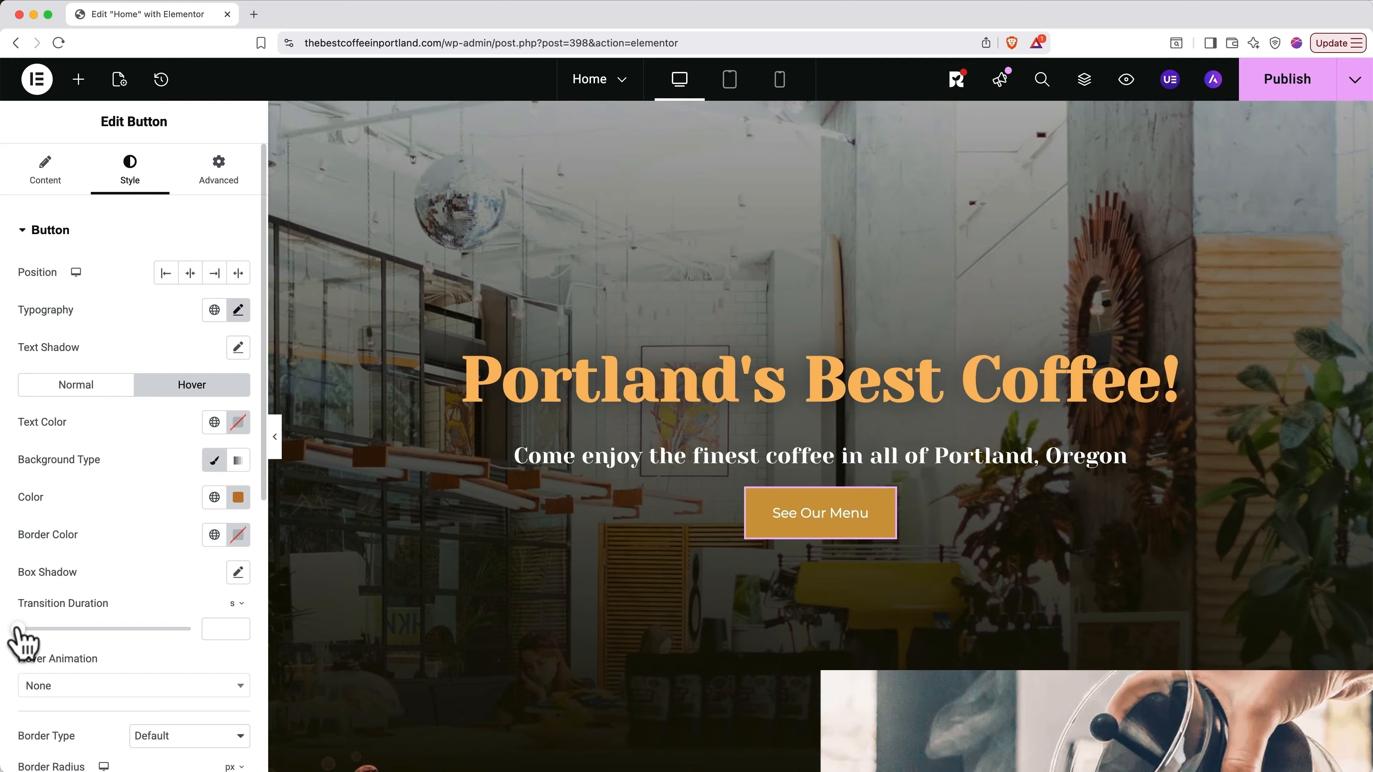
pyautogui.moveTo(18, 628); pyautogui.dragTo(46, 628)
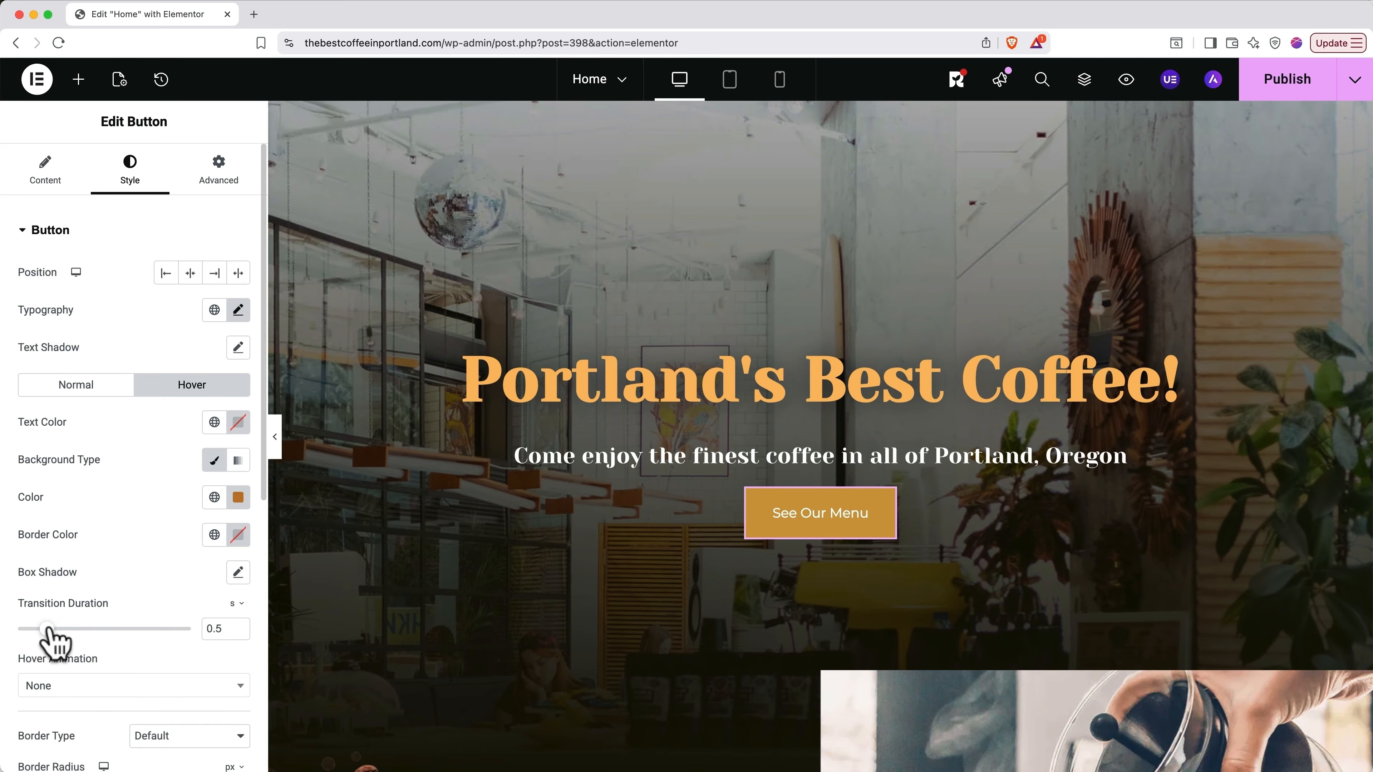
pyautogui.scroll(-3, 53, 638)
pyautogui.click(61, 616)
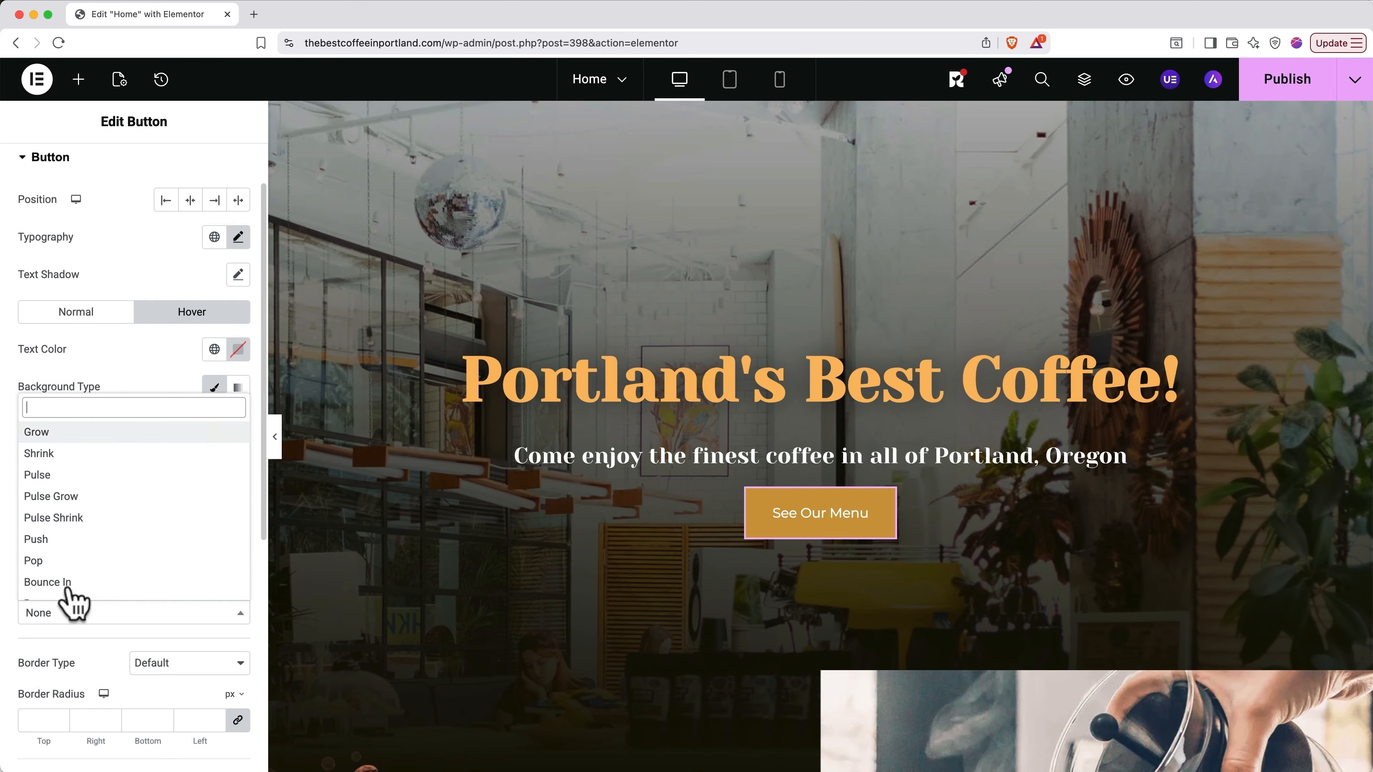
pyautogui.click(67, 435)
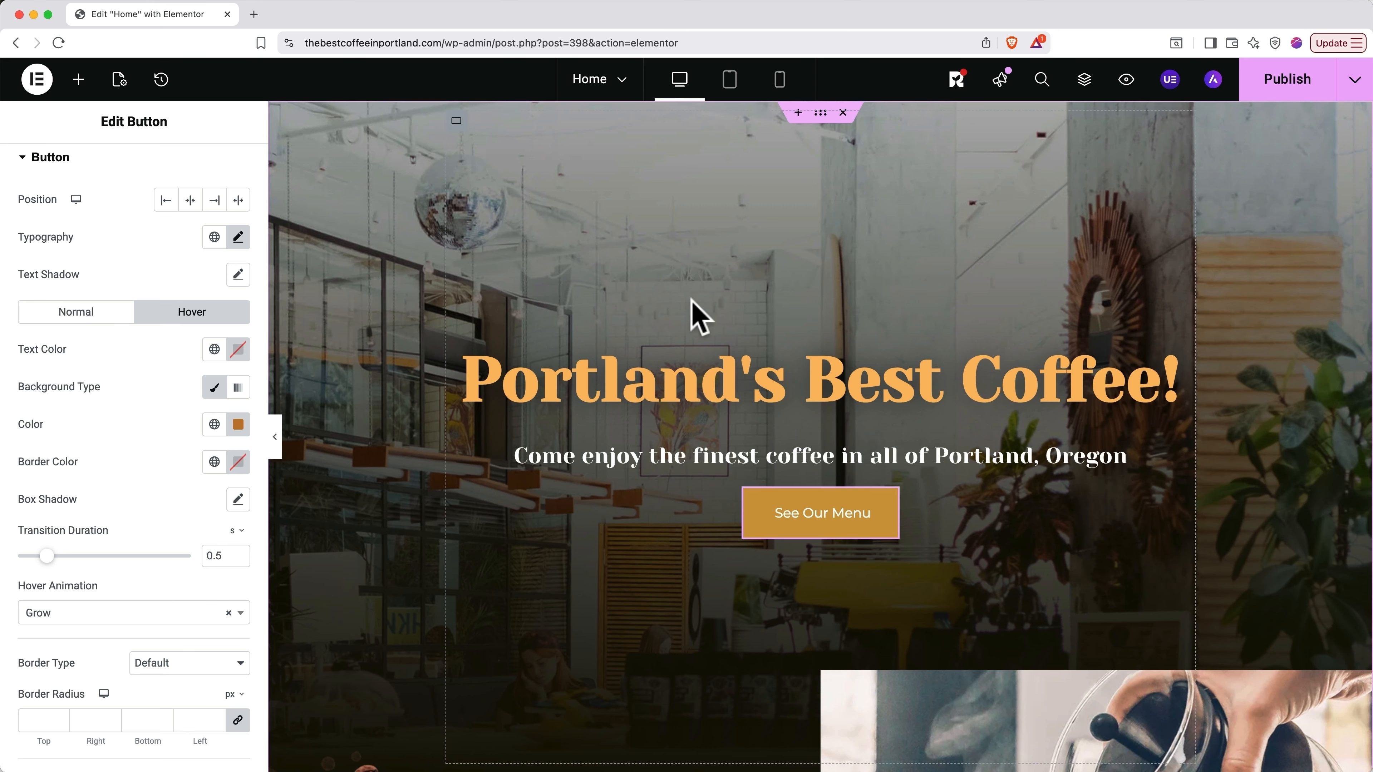
# Step: Scroll to the About section and select its latte-art coffee image
pyautogui.scroll(-10, 697, 316)
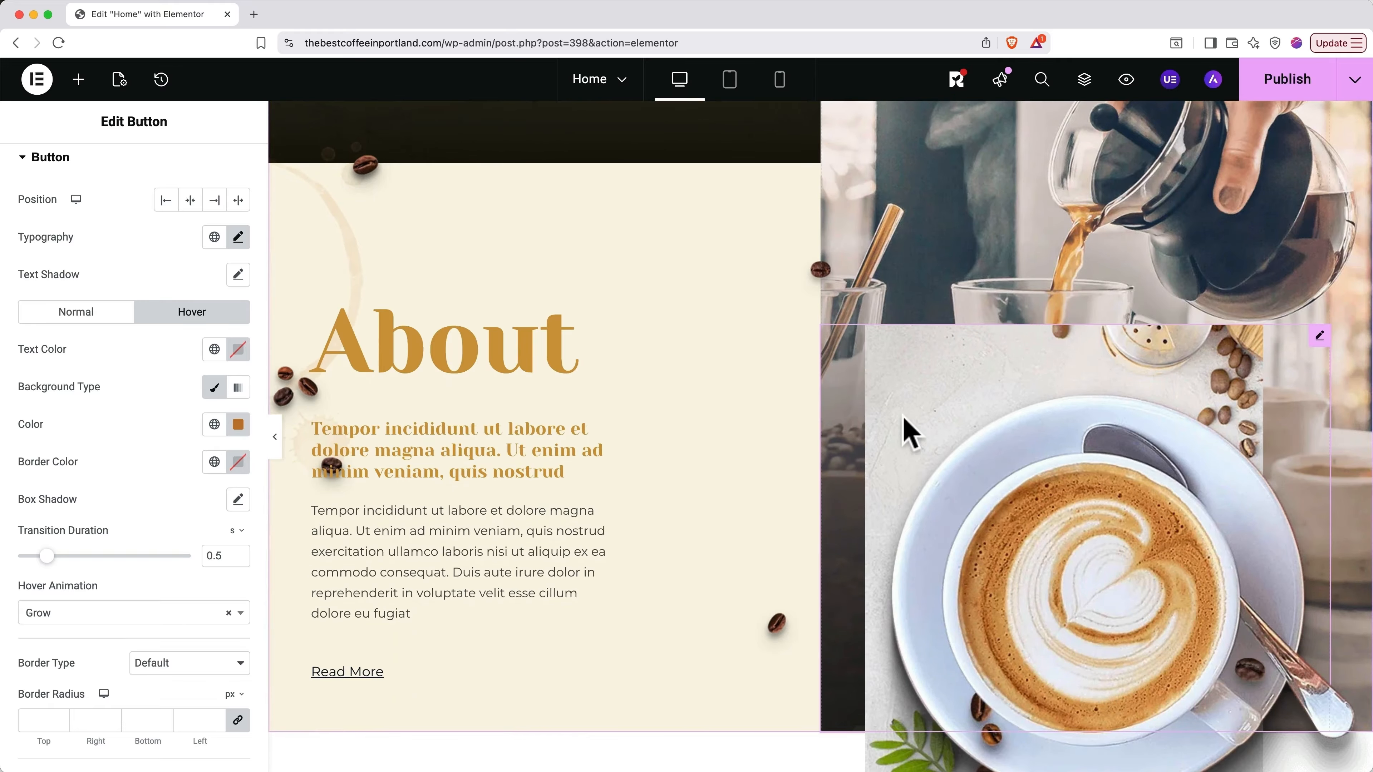
pyautogui.click(928, 438)
pyautogui.scroll(-5, 932, 441)
pyautogui.scroll(-15, 935, 443)
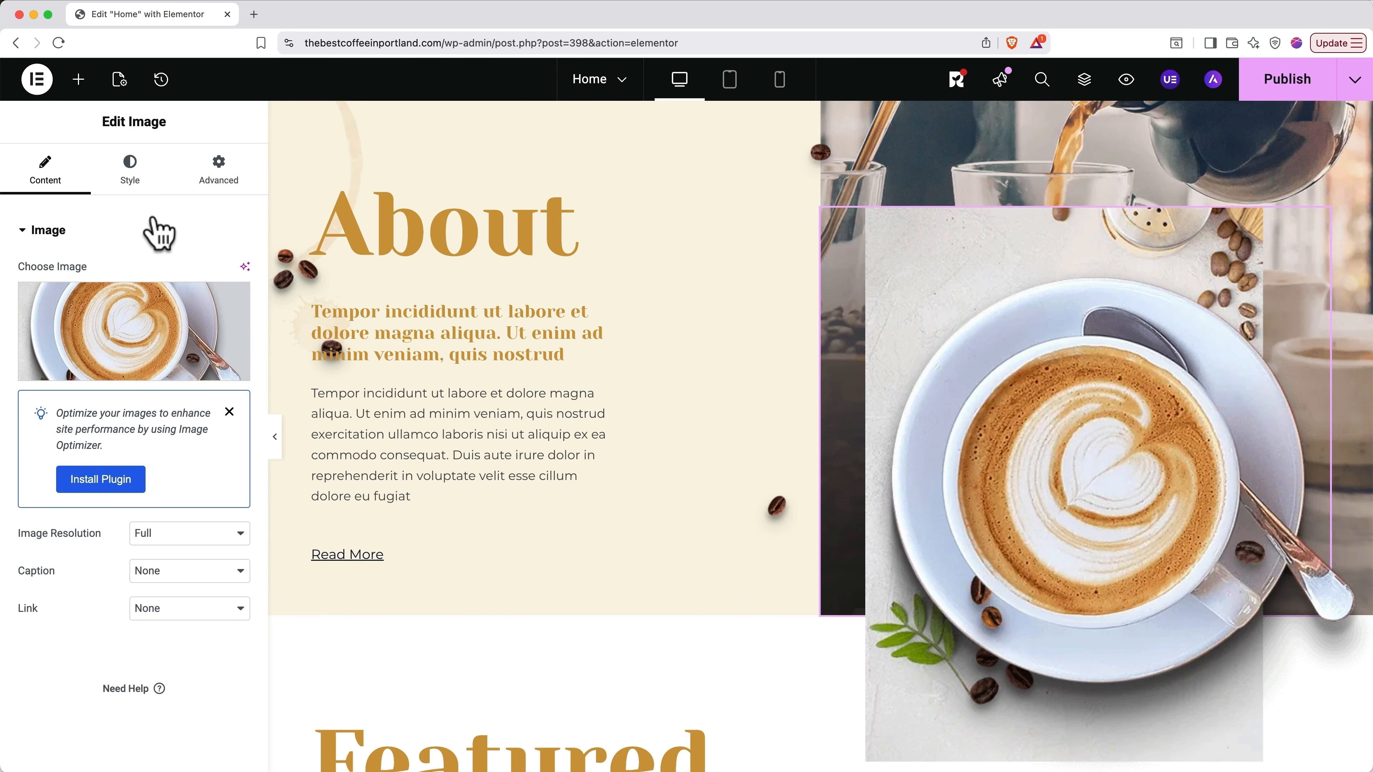
pyautogui.moveTo(123, 313)
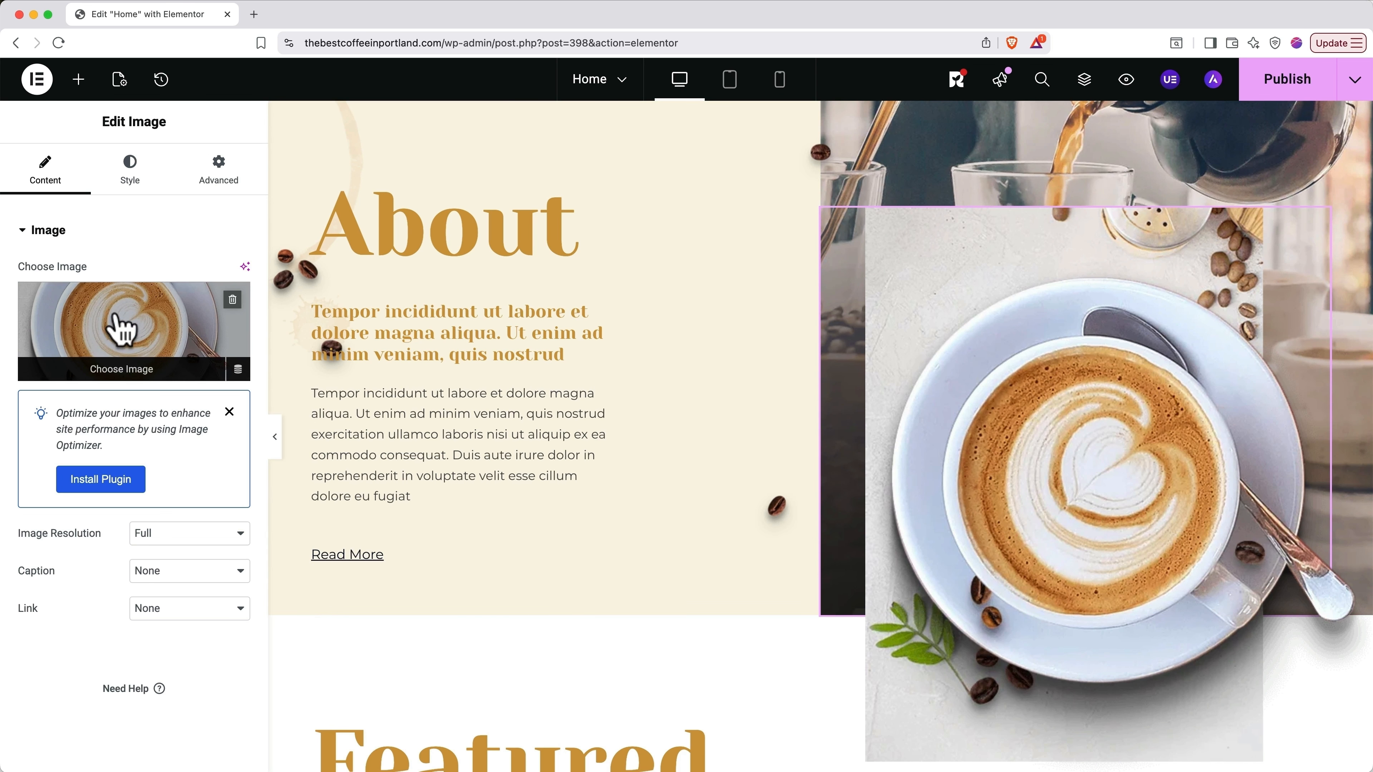
# Step: Insert the latte-on-wood photo from a stock 'espresso' image search as the About image
pyautogui.click(135, 378)
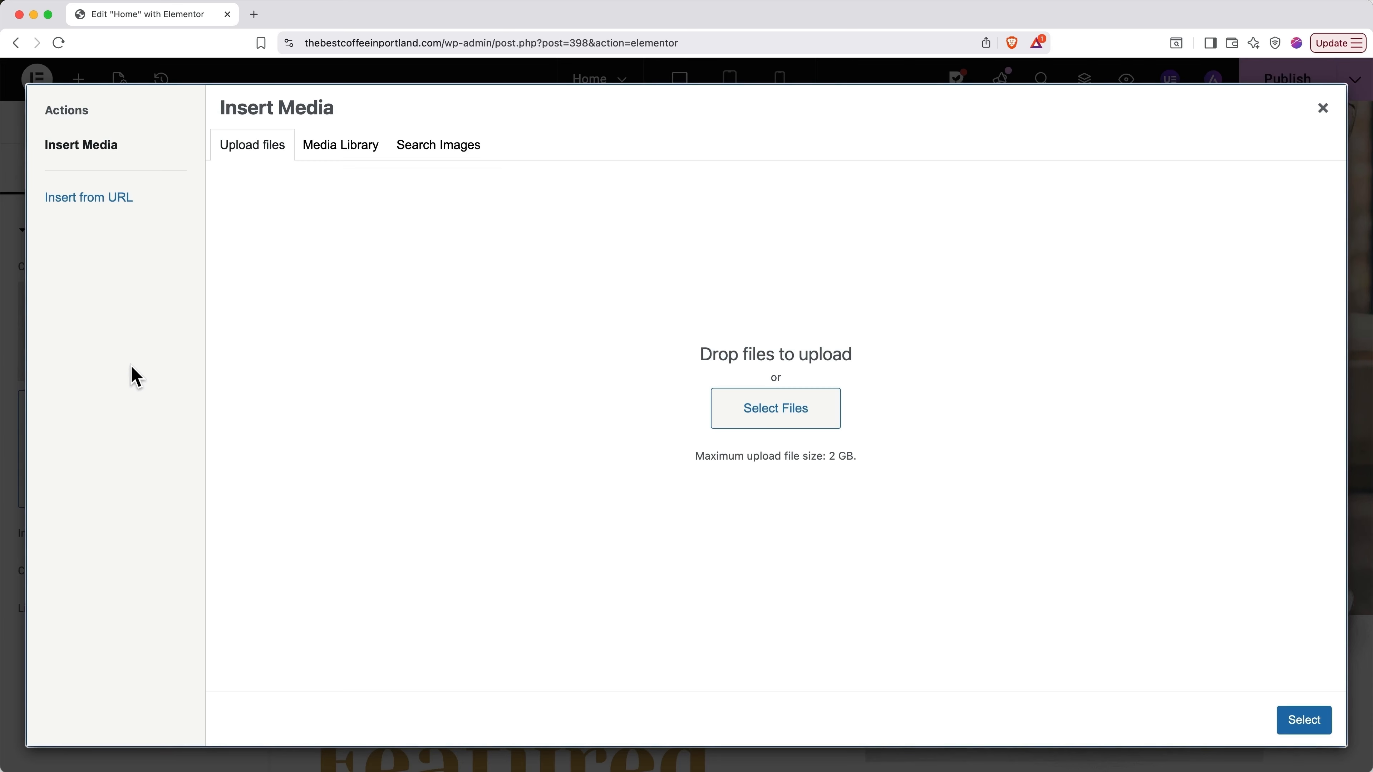
pyautogui.click(341, 157)
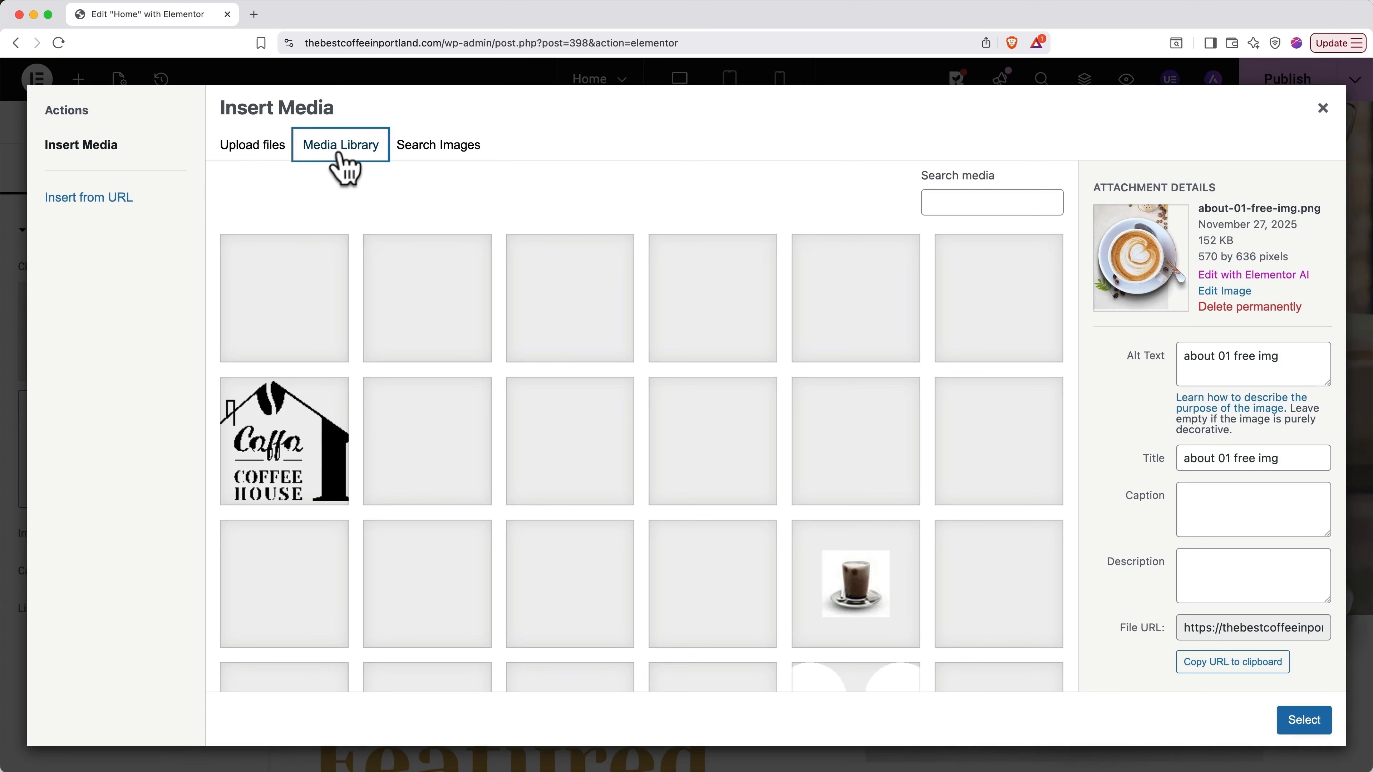
pyautogui.click(437, 154)
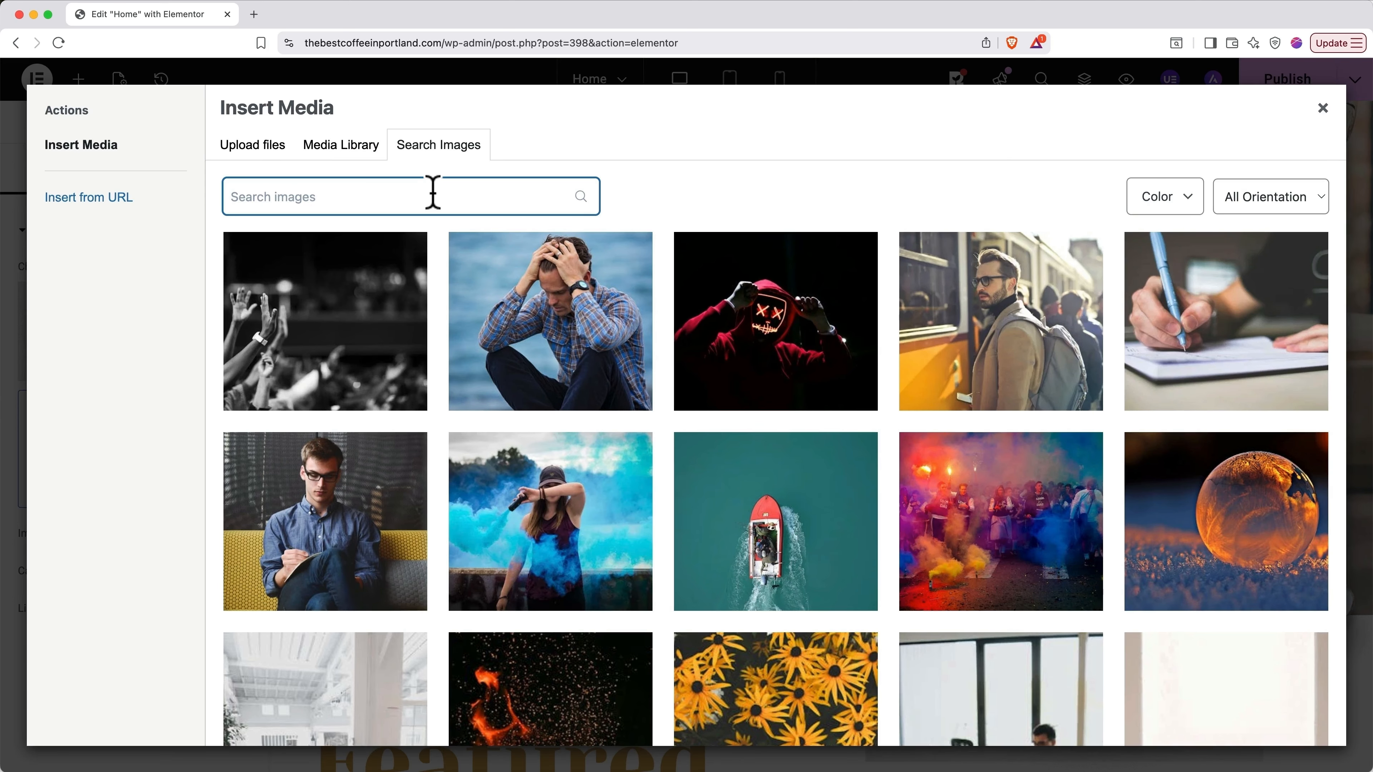
pyautogui.write('espresso')
pyautogui.scroll(-6, 622, 535)
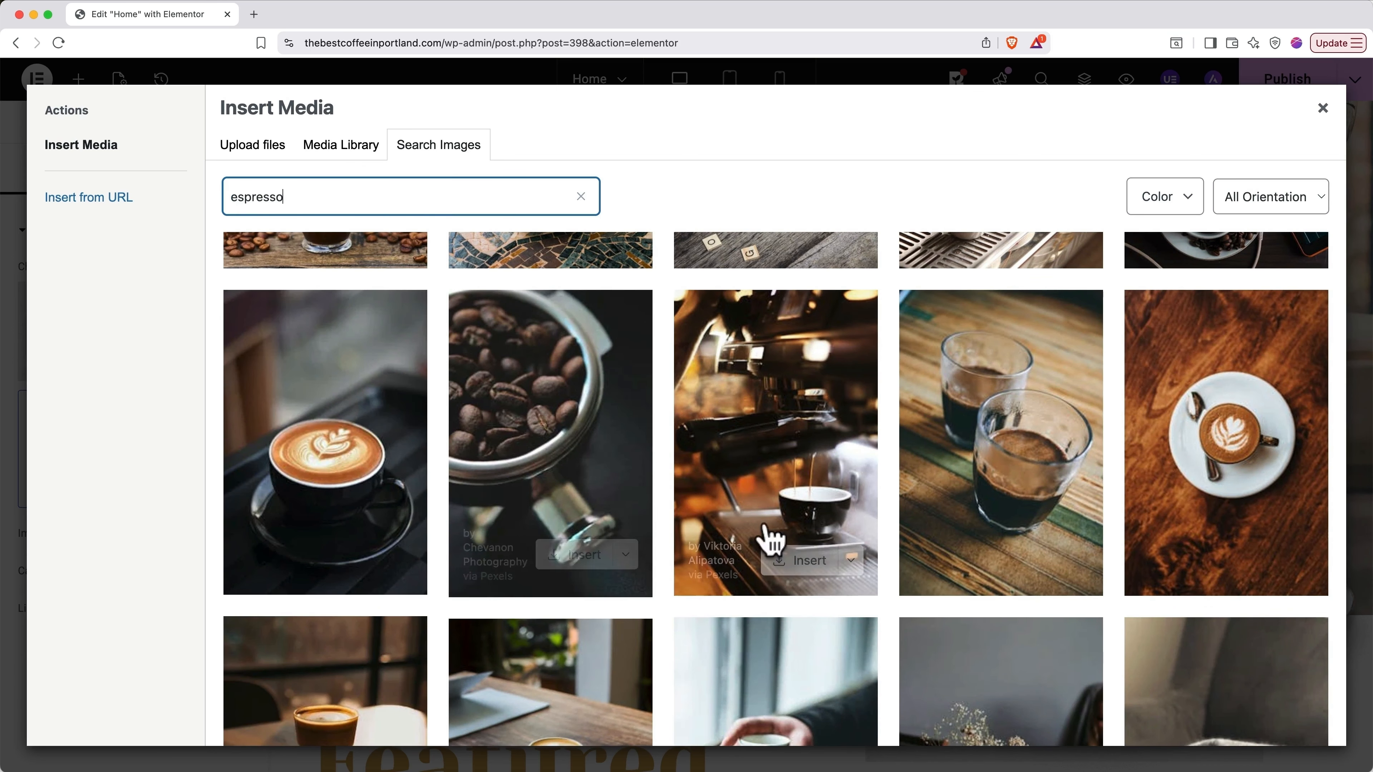
pyautogui.moveTo(1234, 518)
pyautogui.click(1243, 562)
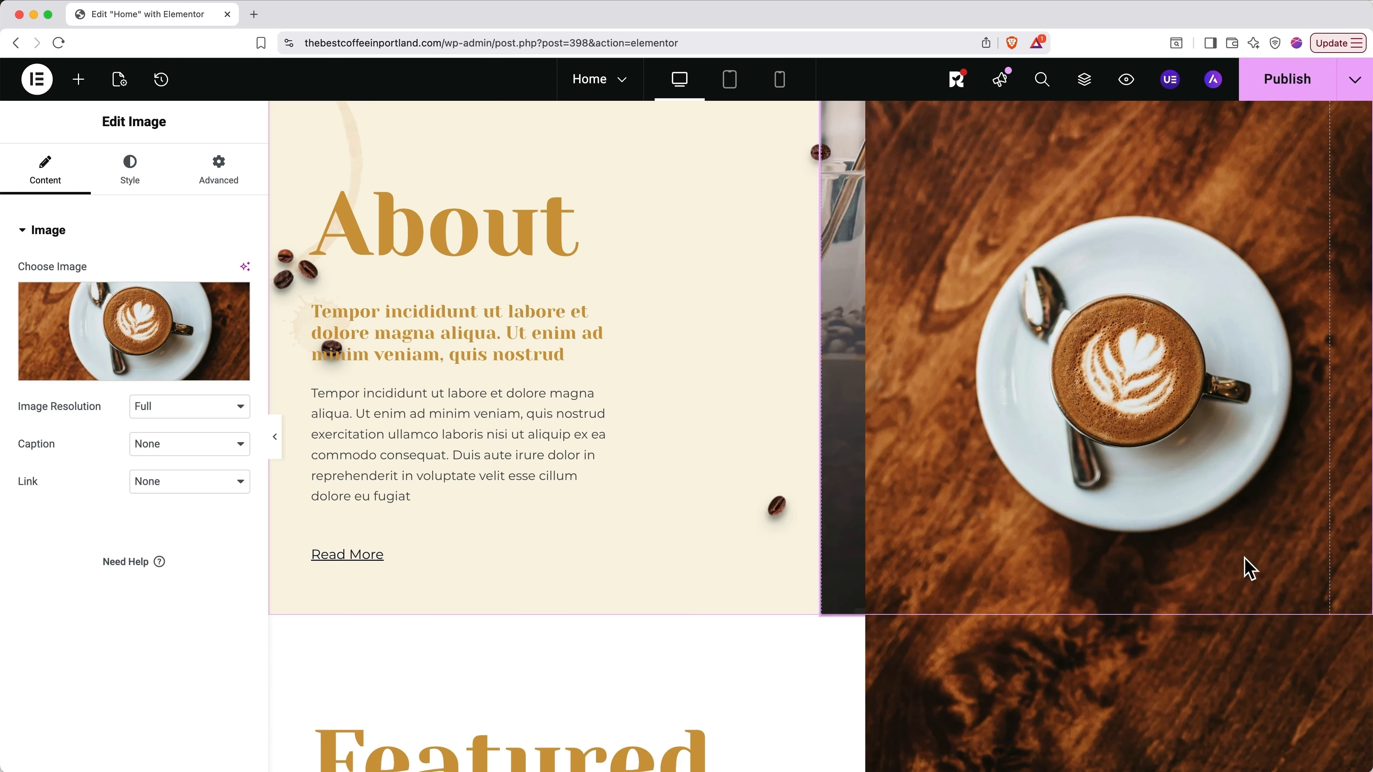
# Step: Set the About latte image's desktop width to 82% in its Style settings
pyautogui.scroll(2, 1248, 568)
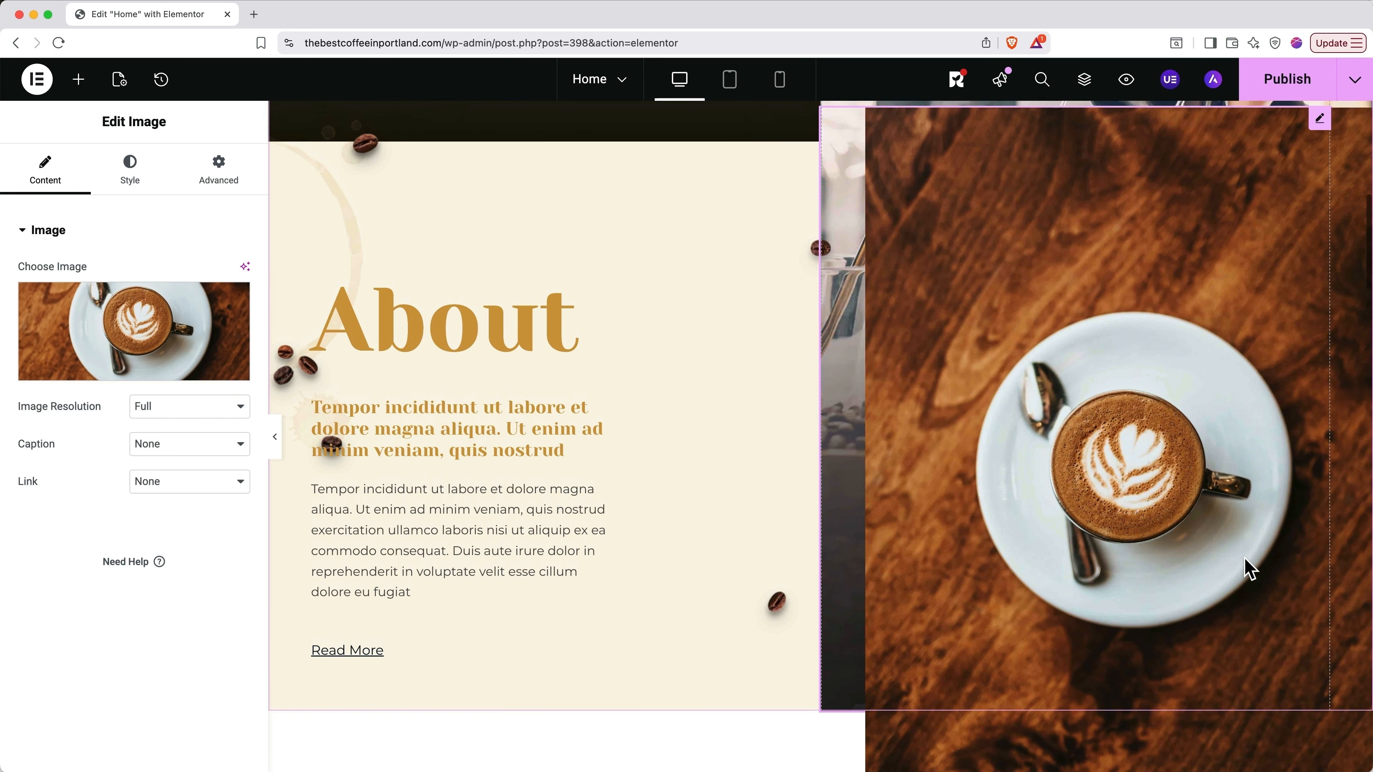
pyautogui.scroll(-2, 1249, 568)
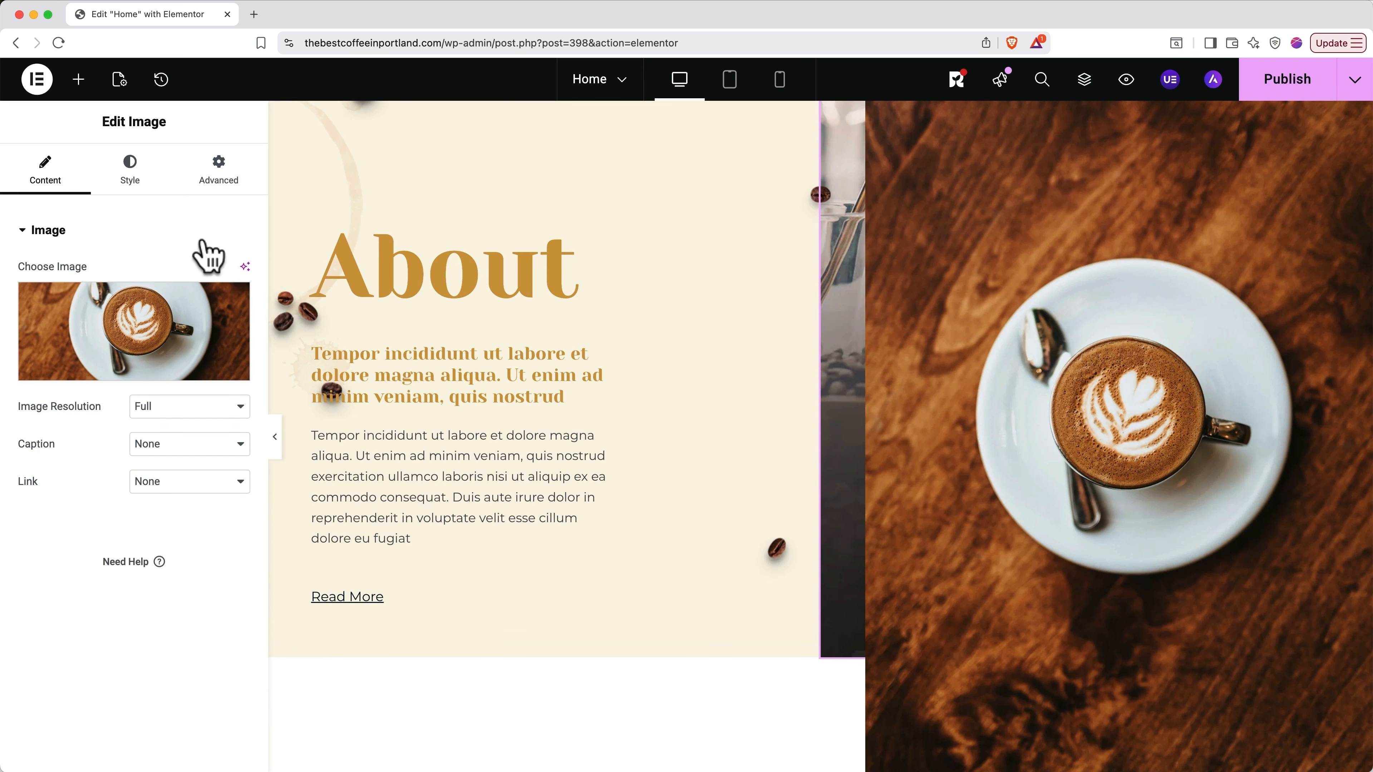
pyautogui.click(144, 172)
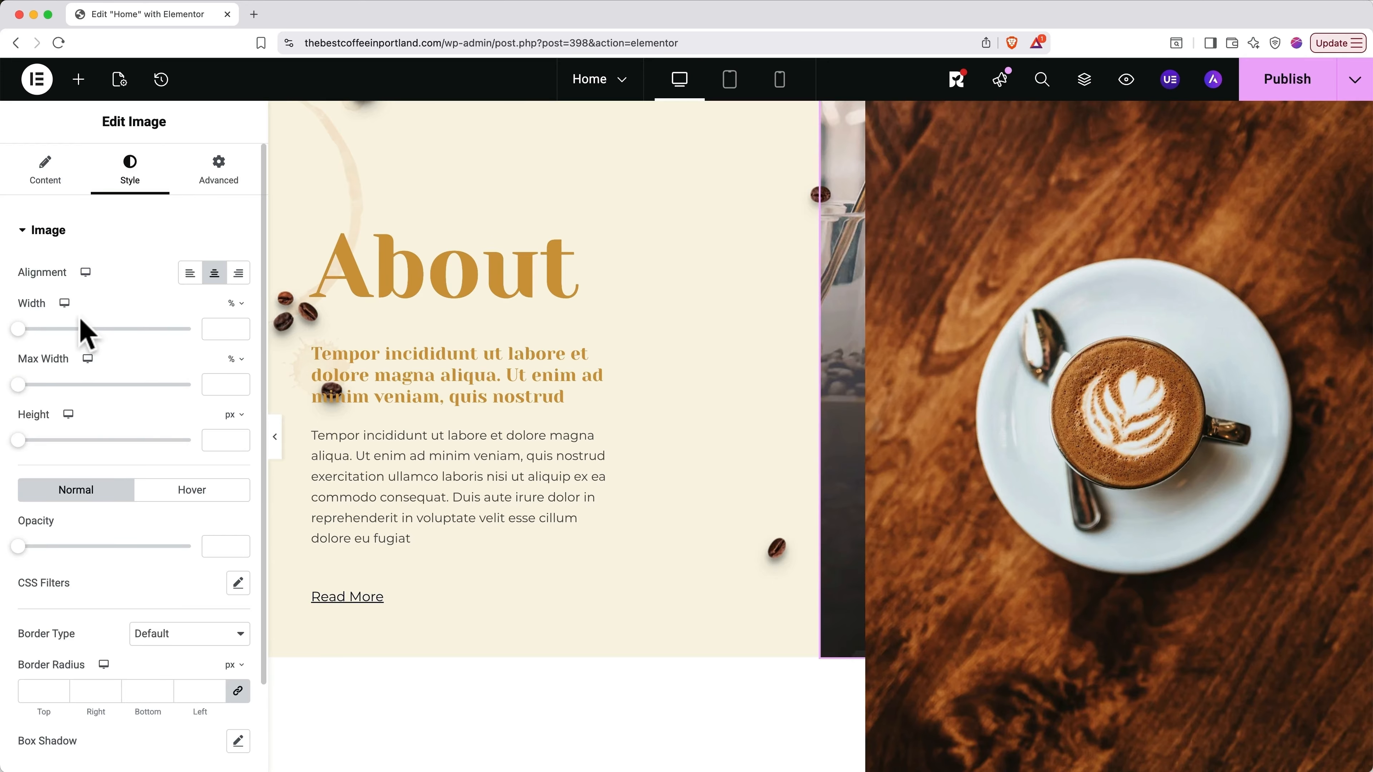
pyautogui.moveTo(18, 330); pyautogui.dragTo(159, 331)
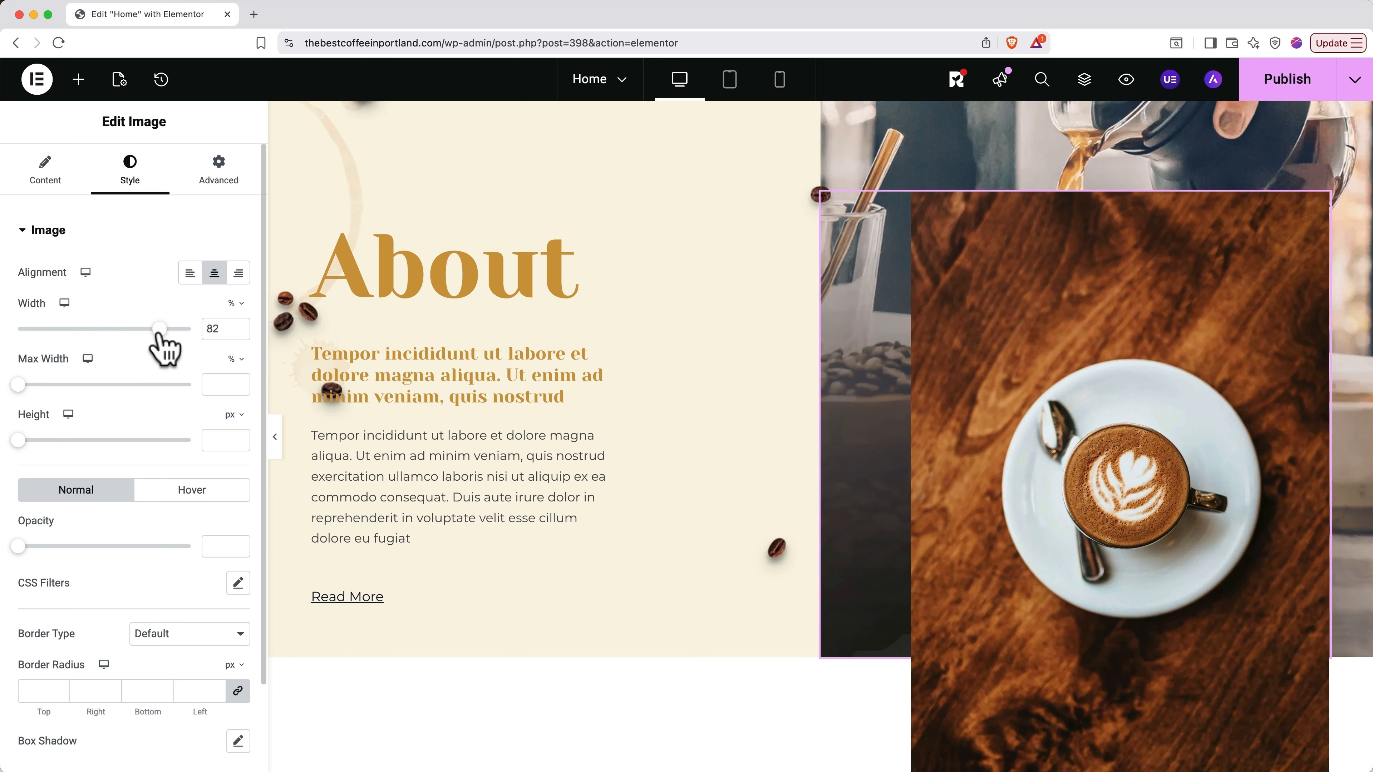
# Step: Switch the width setting to Mobile and shrink the image to 66%
pyautogui.click(65, 304)
pyautogui.click(65, 356)
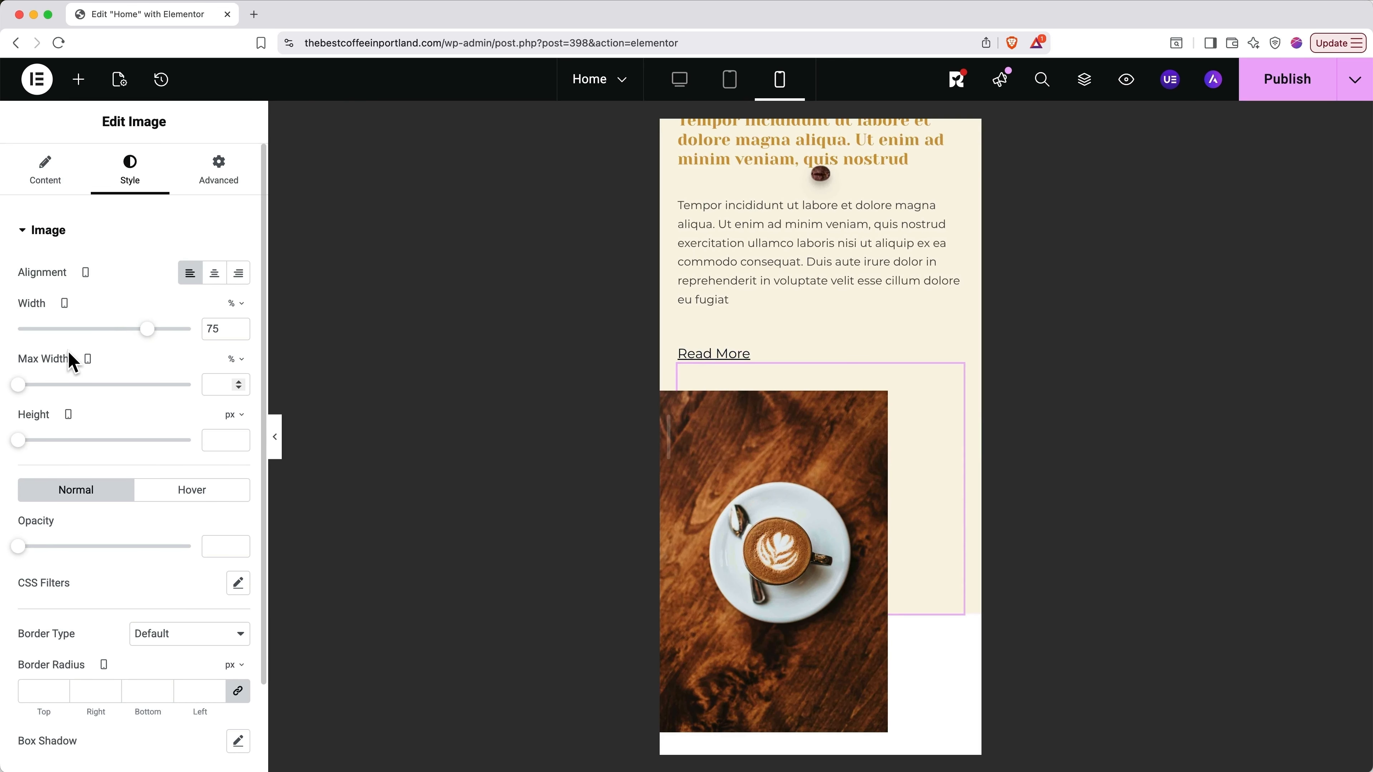
pyautogui.moveTo(151, 347)
pyautogui.mouseDown()
pyautogui.moveTo(97, 347)
pyautogui.moveTo(136, 350)
pyautogui.mouseUp()
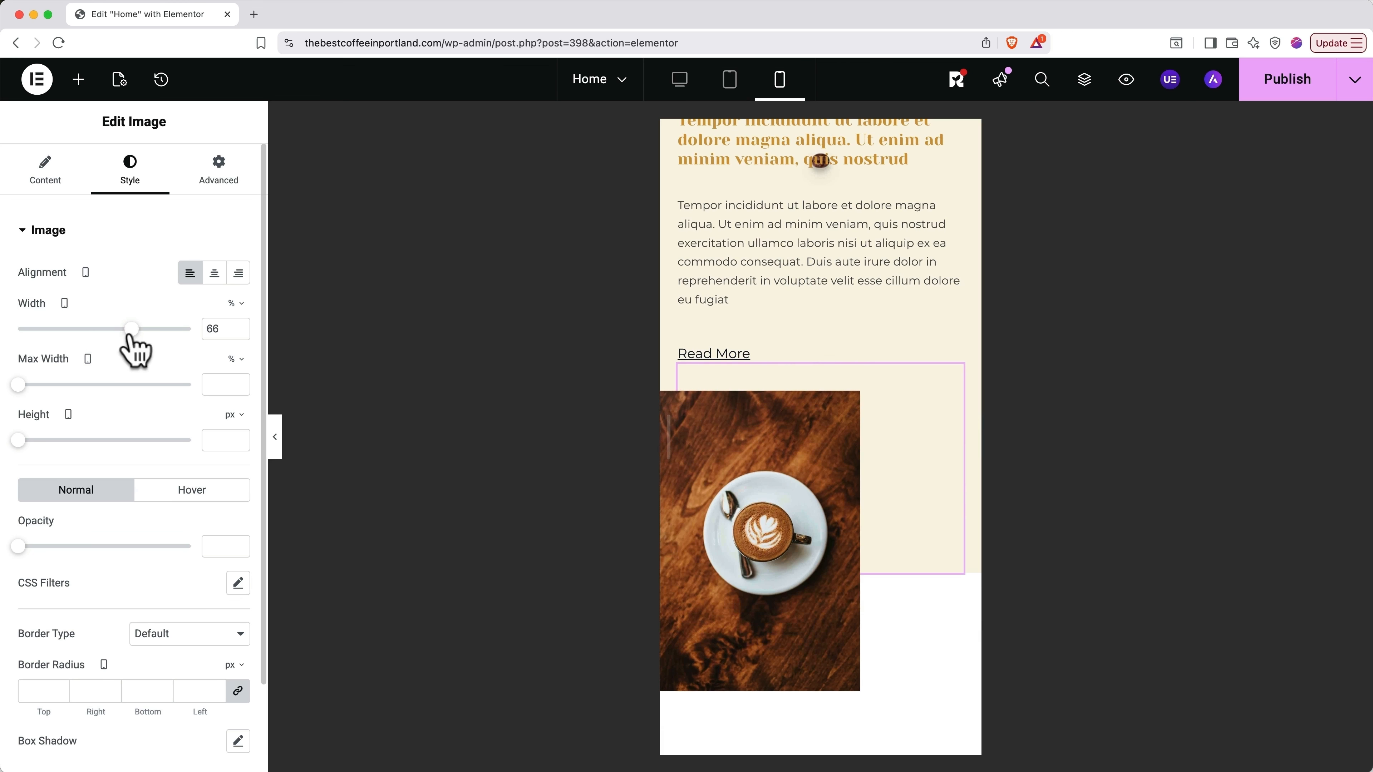
pyautogui.click(65, 303)
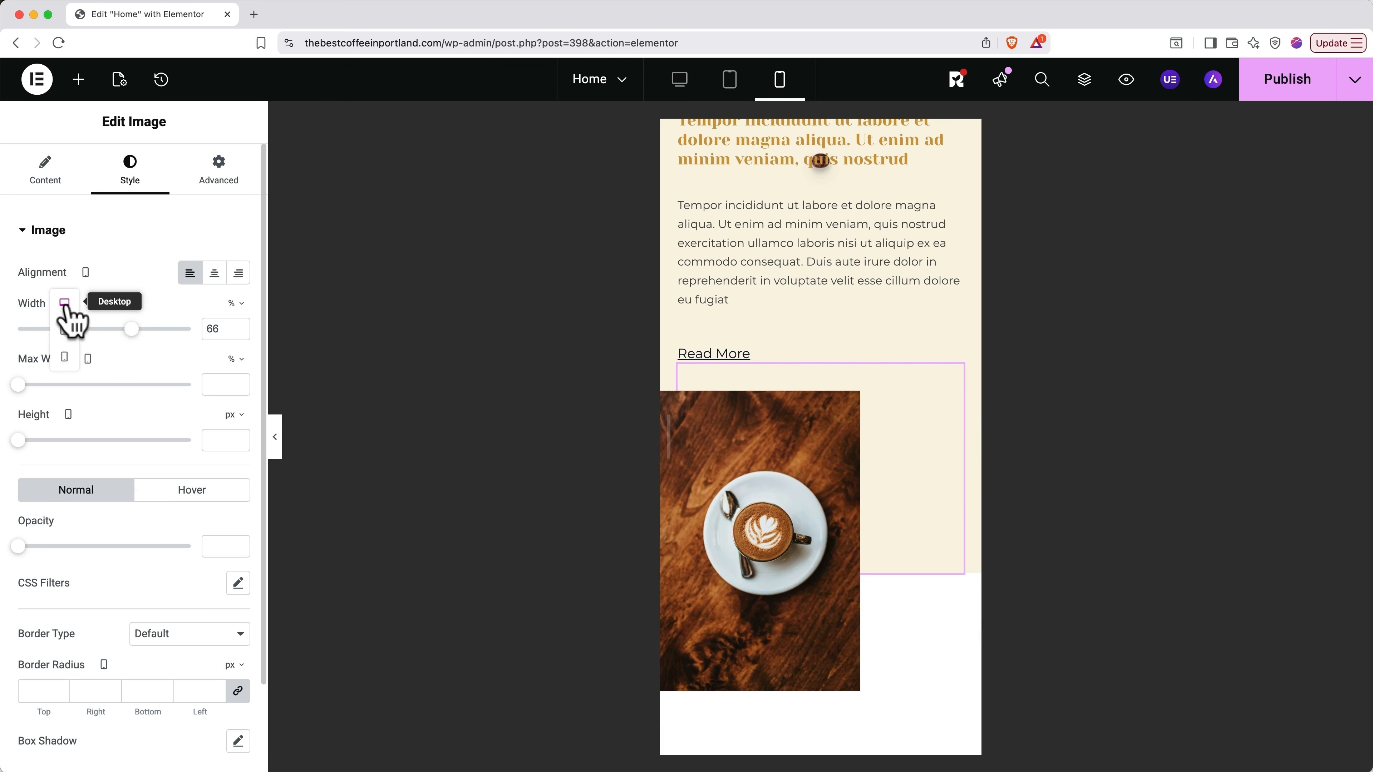
# Step: Return to the desktop view and undo a trial fixed height on the image
pyautogui.click(65, 303)
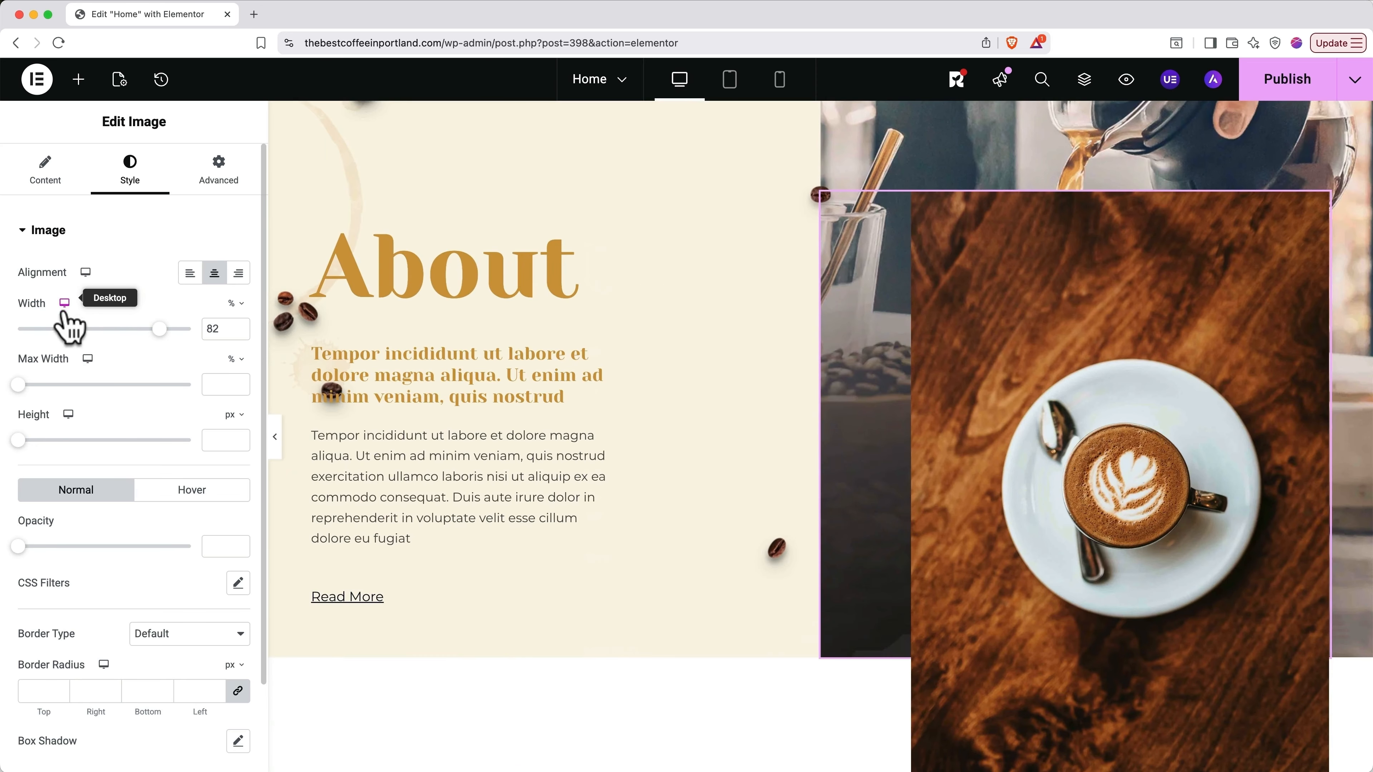
pyautogui.moveTo(18, 439); pyautogui.dragTo(156, 441)
pyautogui.press('super+z')
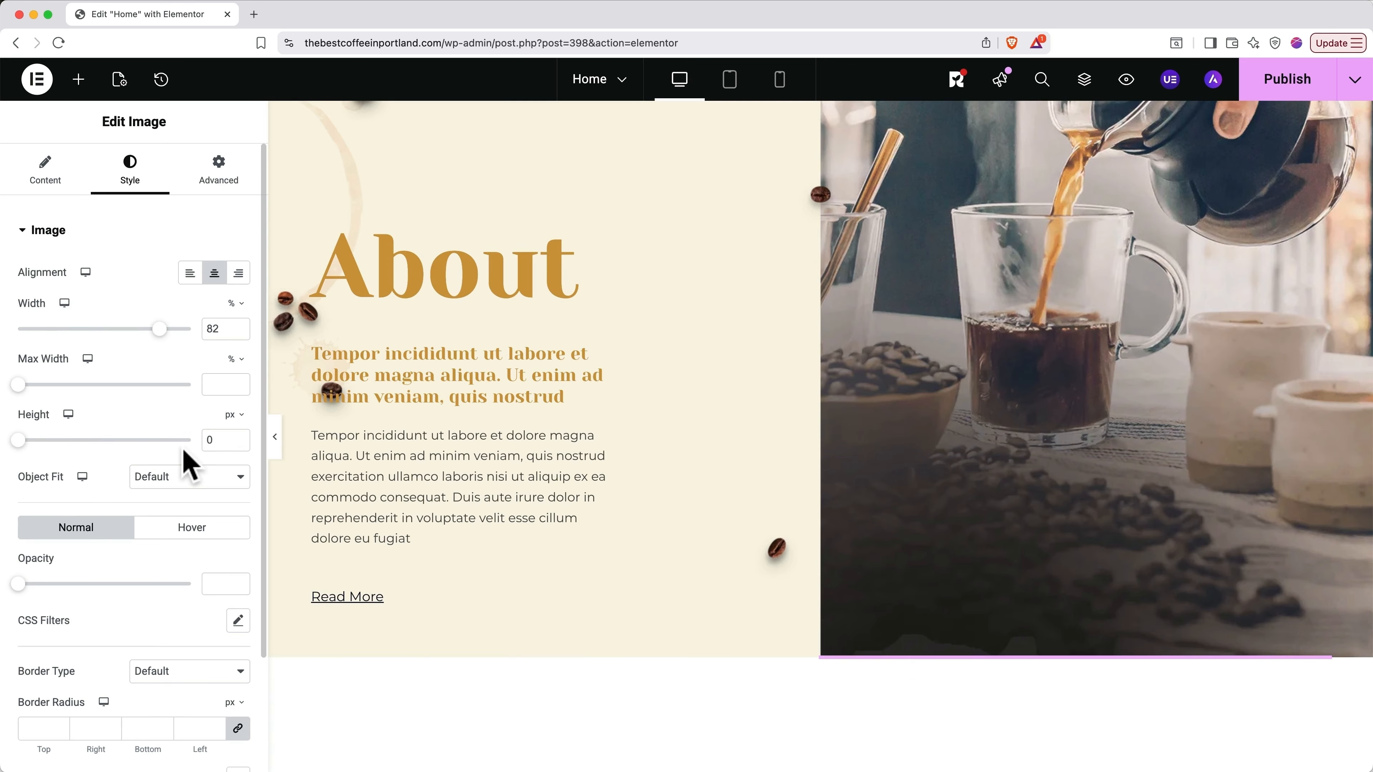
pyautogui.press('super+z')
pyautogui.press('super+z')
pyautogui.press('super+z')
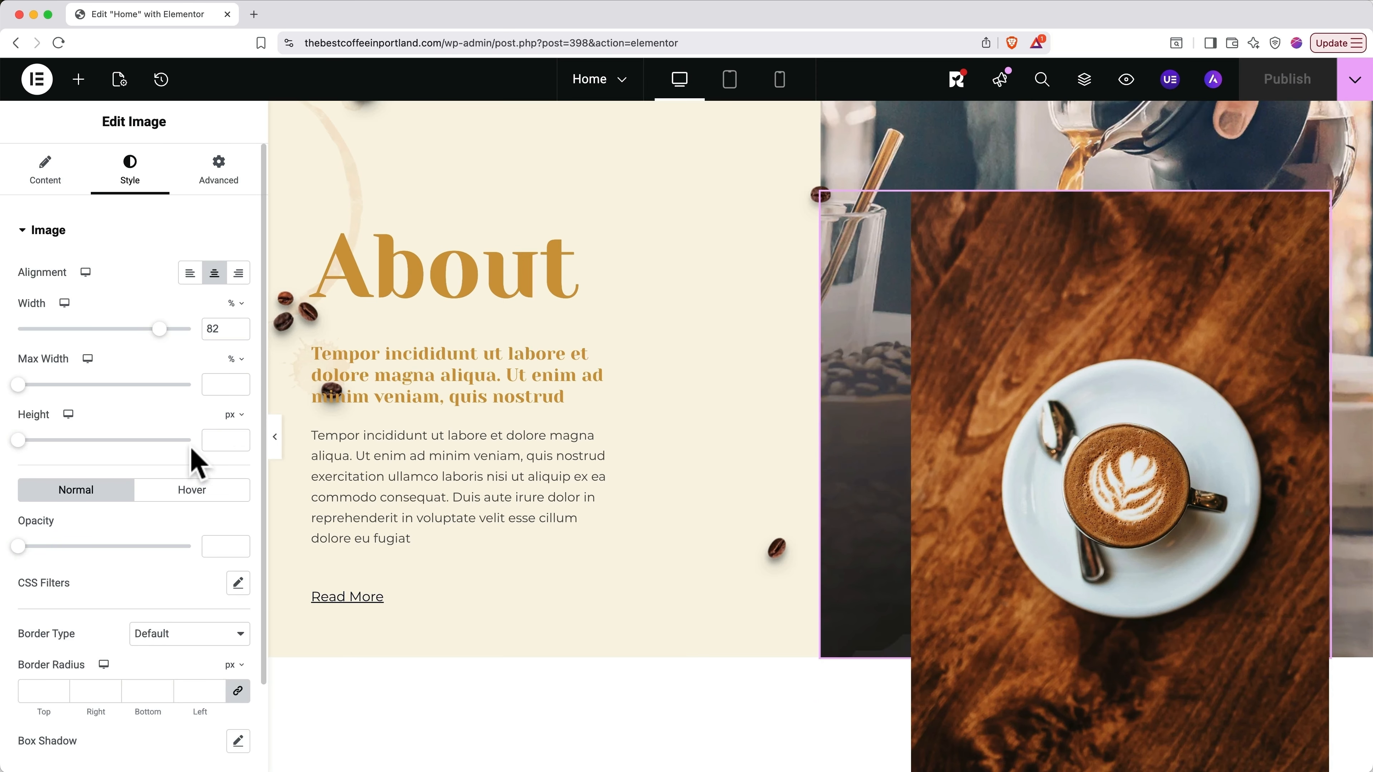
# Step: Review the width and height unit options, keep height in px, and reselect the About image
pyautogui.click(244, 305)
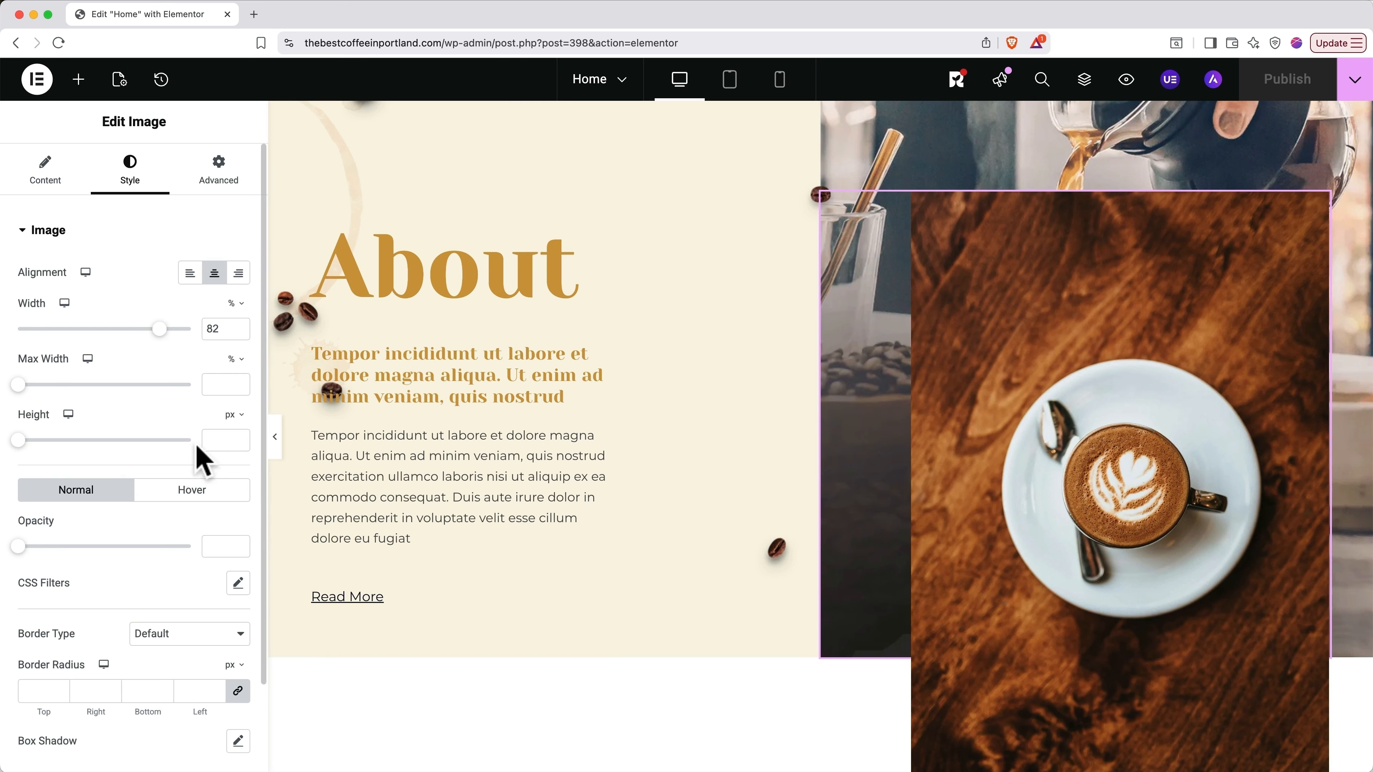
pyautogui.click(236, 417)
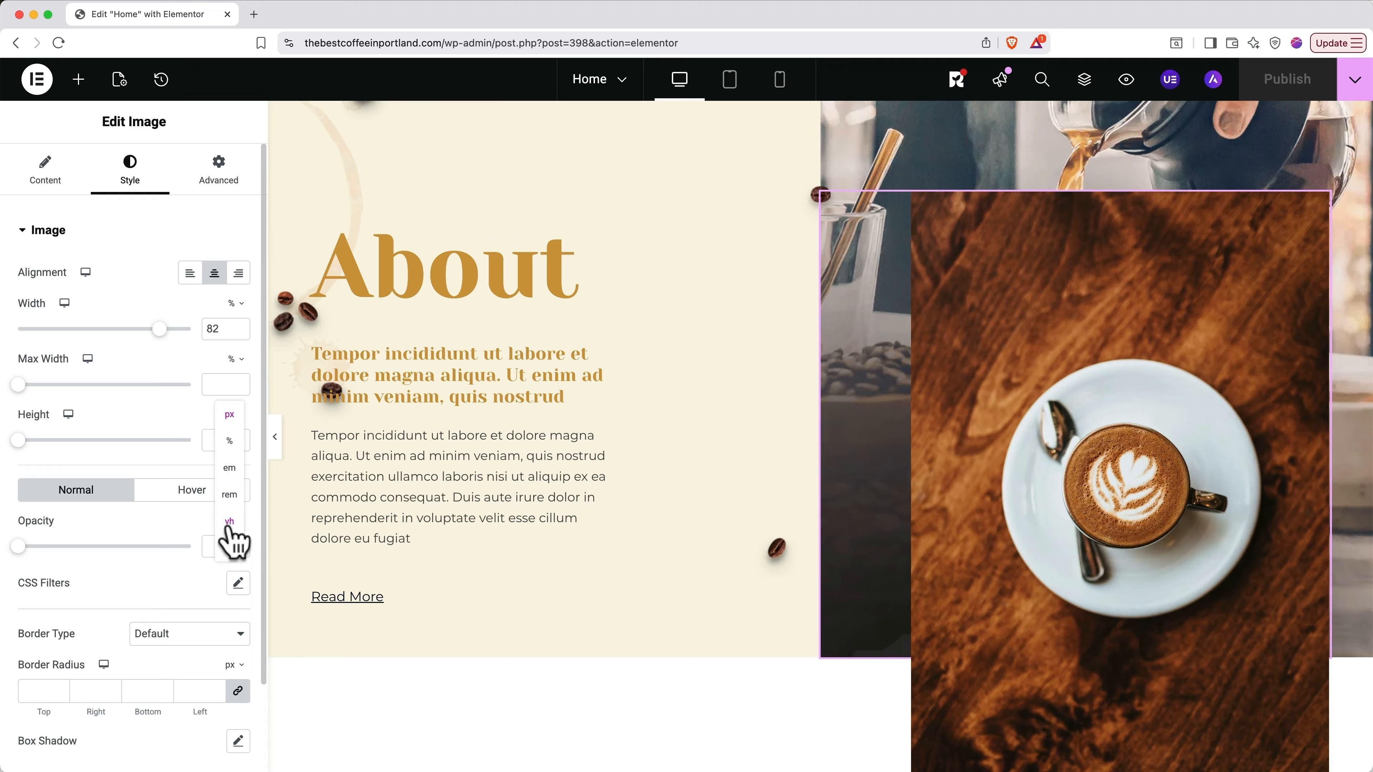
pyautogui.click(182, 521)
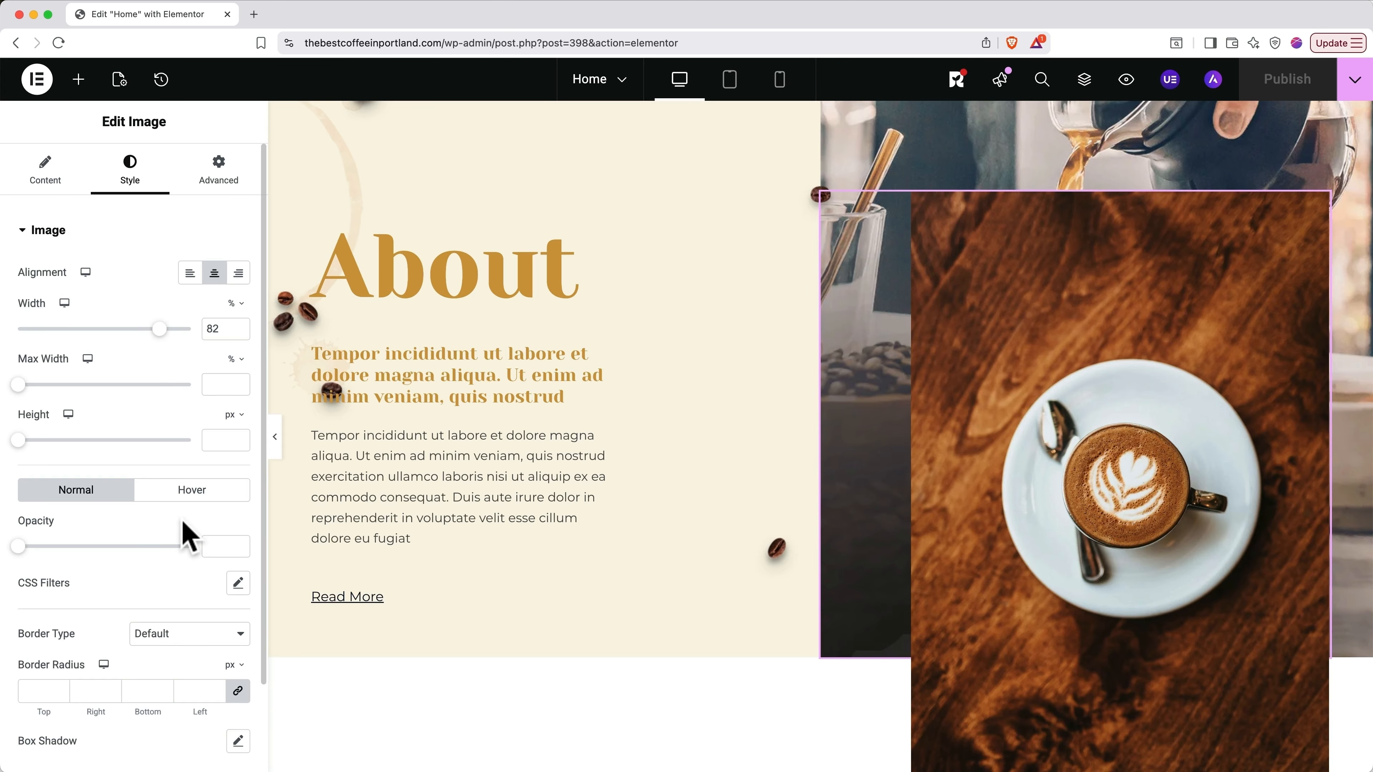
pyautogui.click(987, 400)
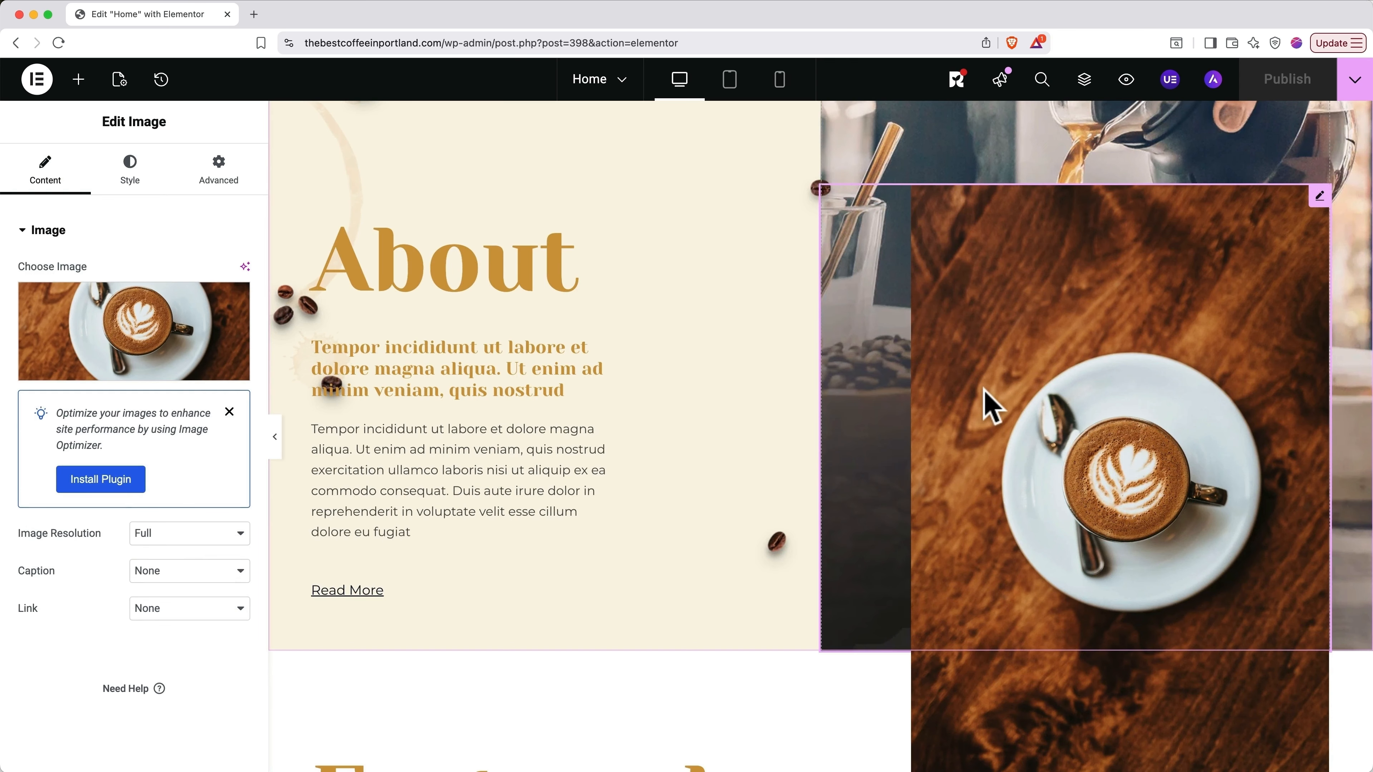
# Step: Scroll up to the 'Portland's Best Coffee!' hero at the top of the page
pyautogui.scroll(10, 983, 398)
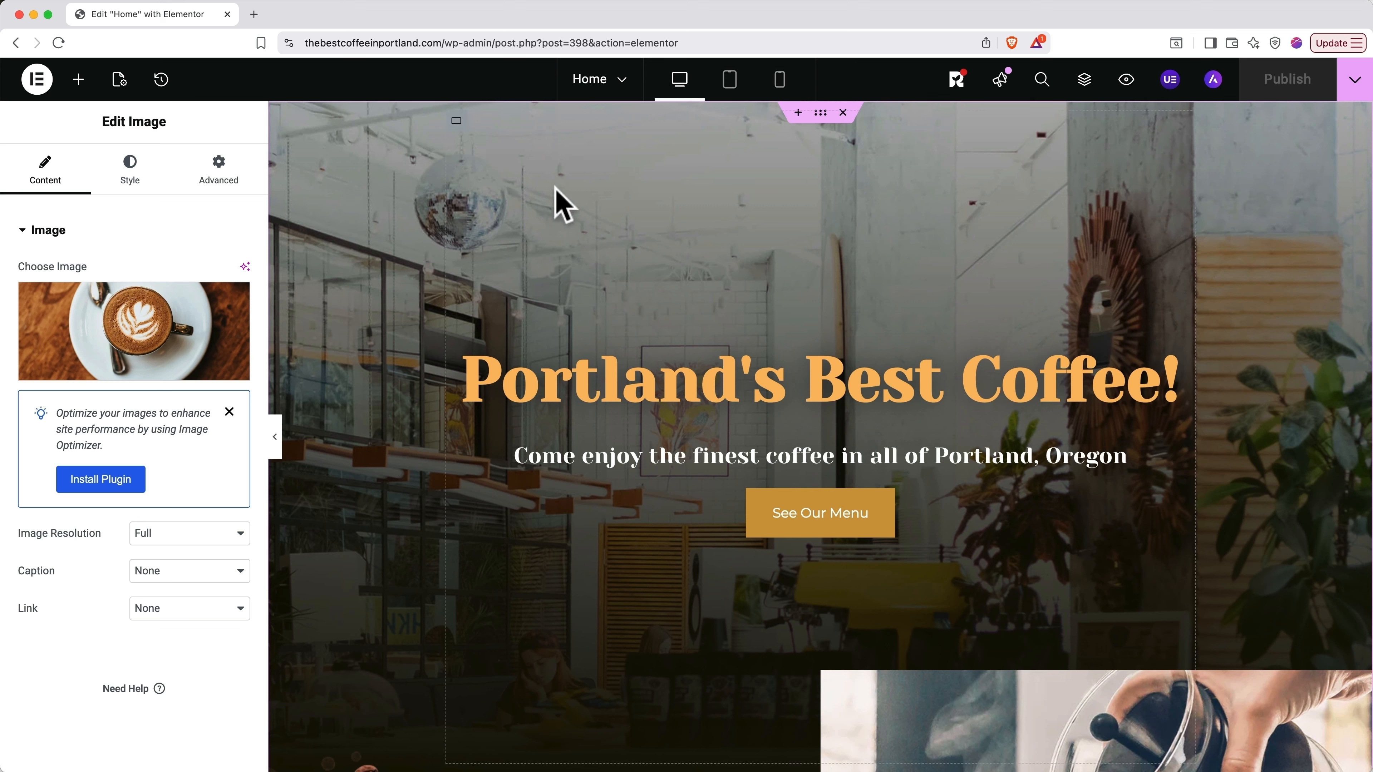
# Step: Select the hero container and choose a new image for its Classic background
pyautogui.click(819, 113)
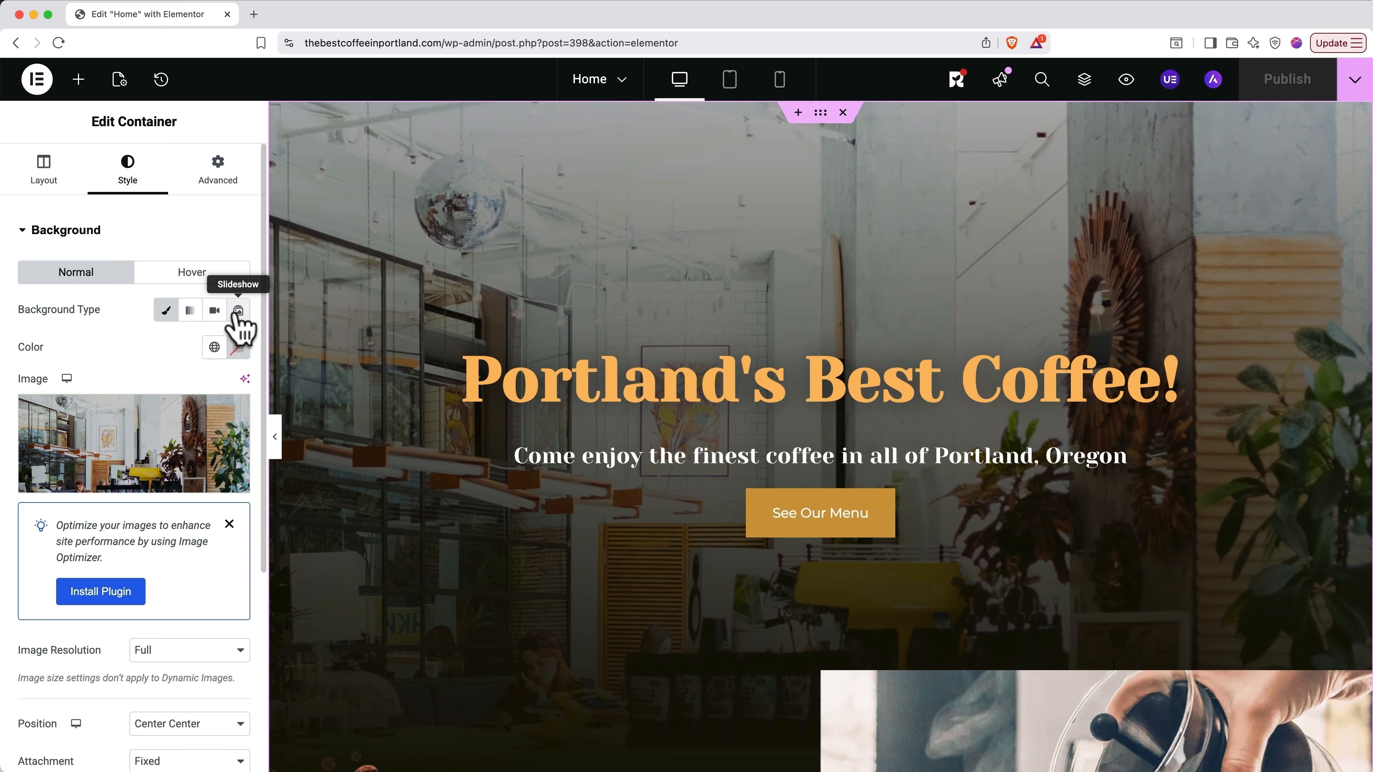
pyautogui.click(165, 319)
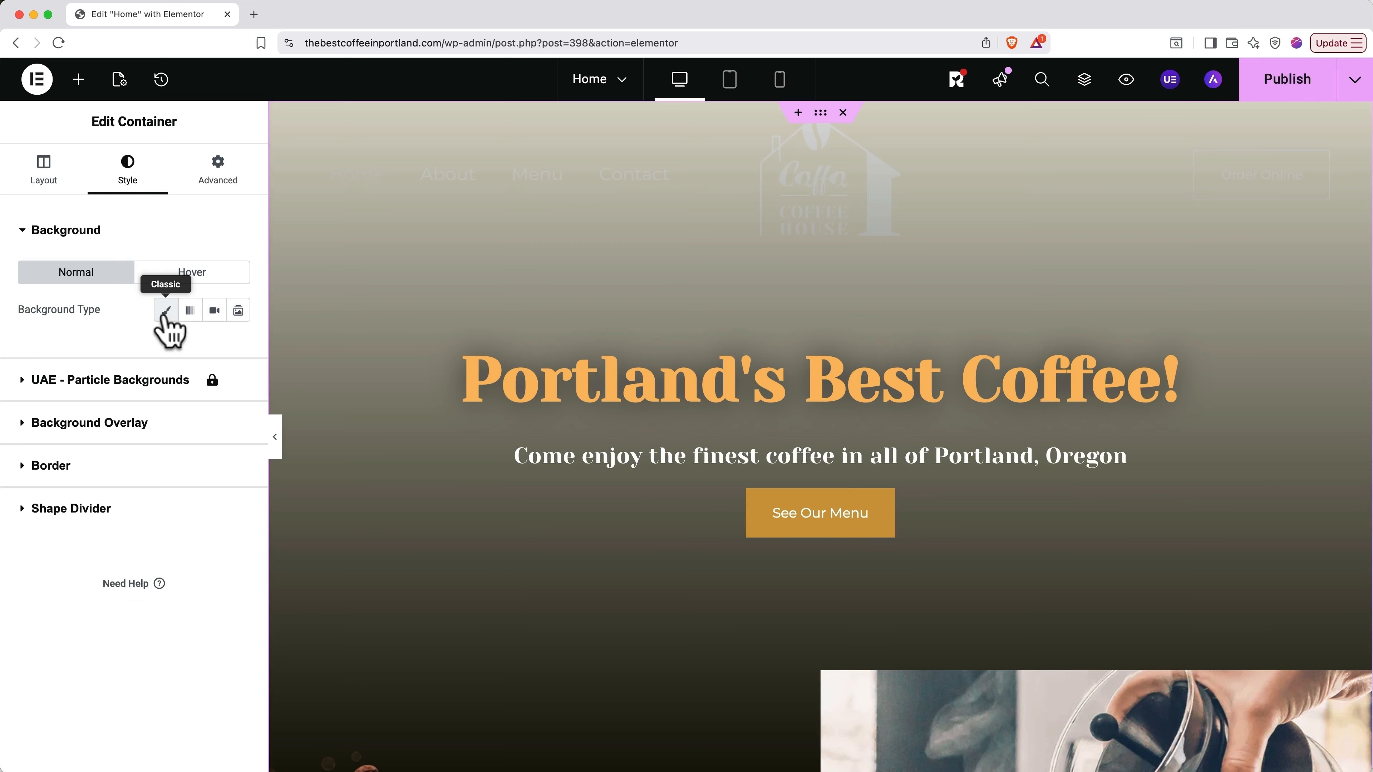
pyautogui.click(165, 314)
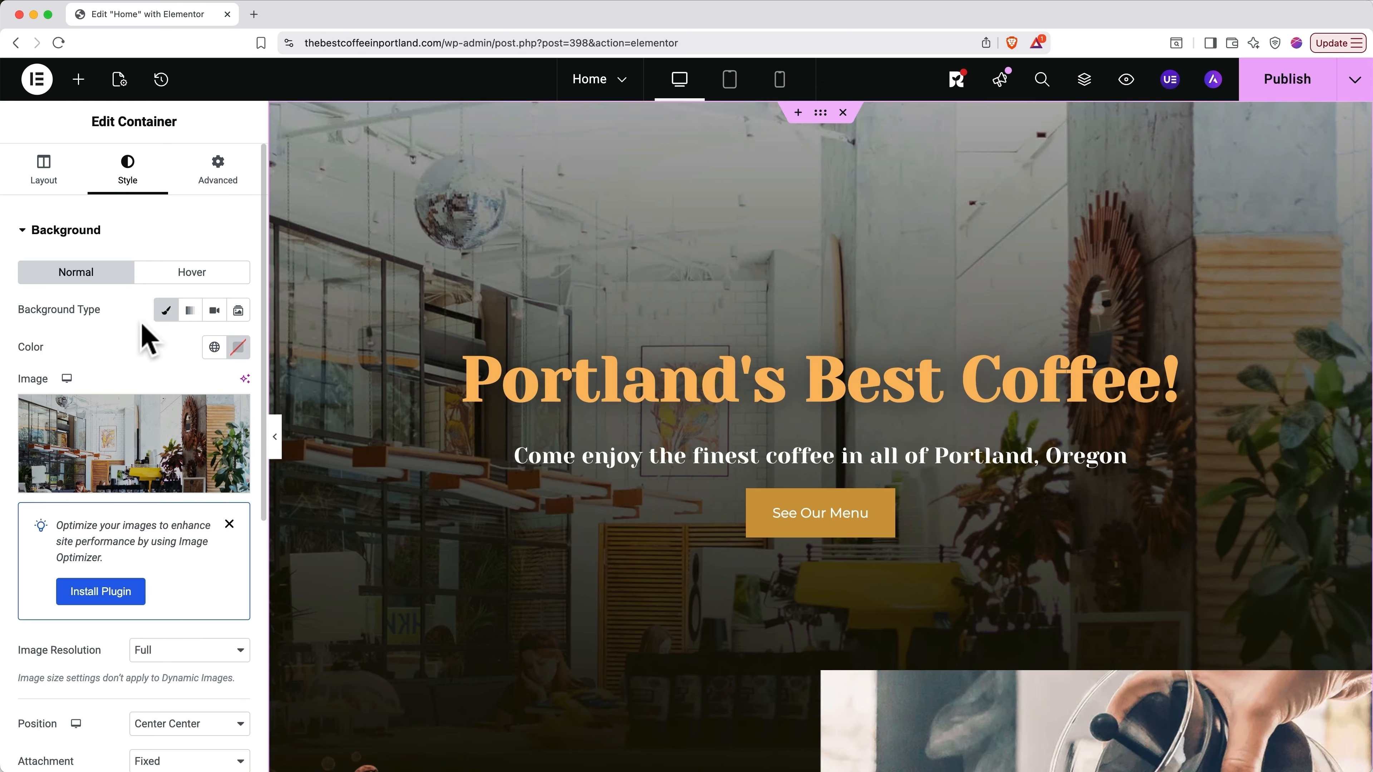
pyautogui.moveTo(145, 415)
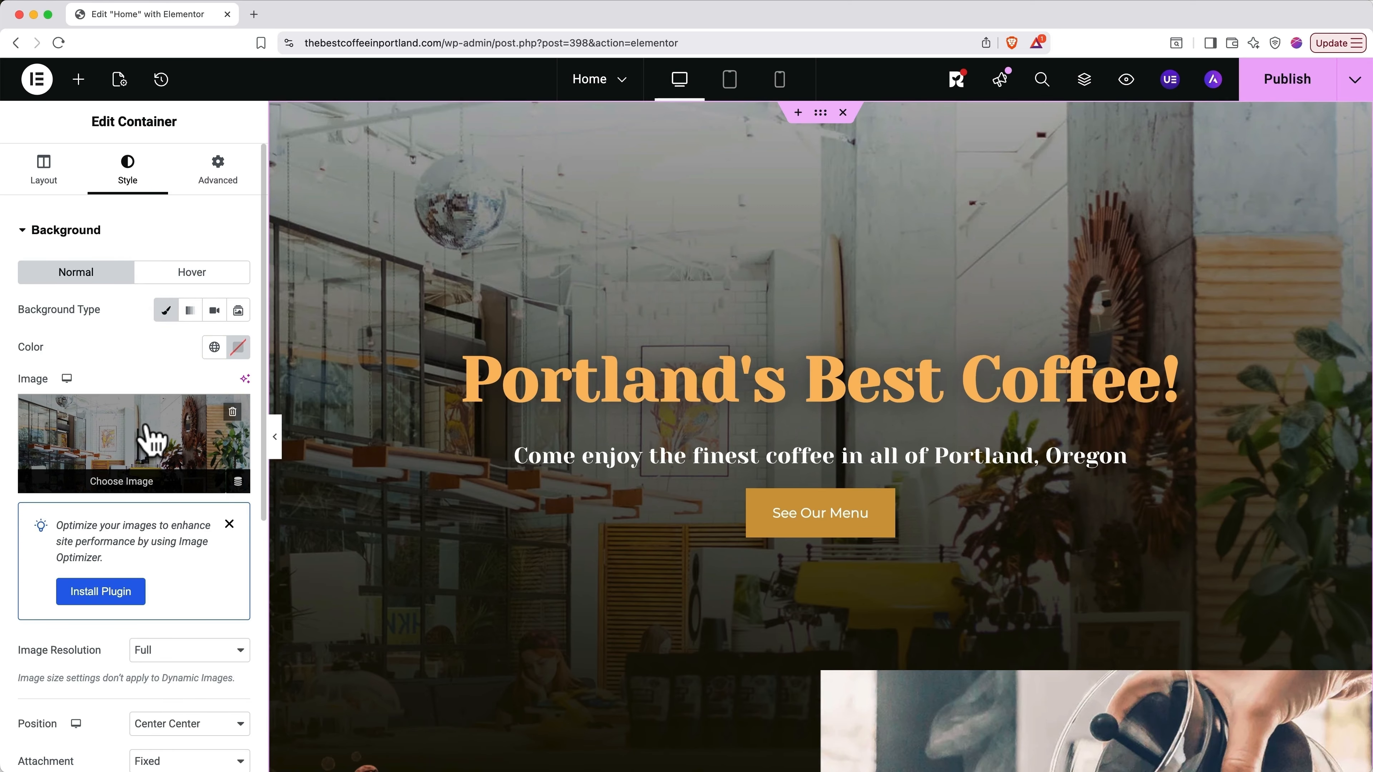
pyautogui.click(128, 483)
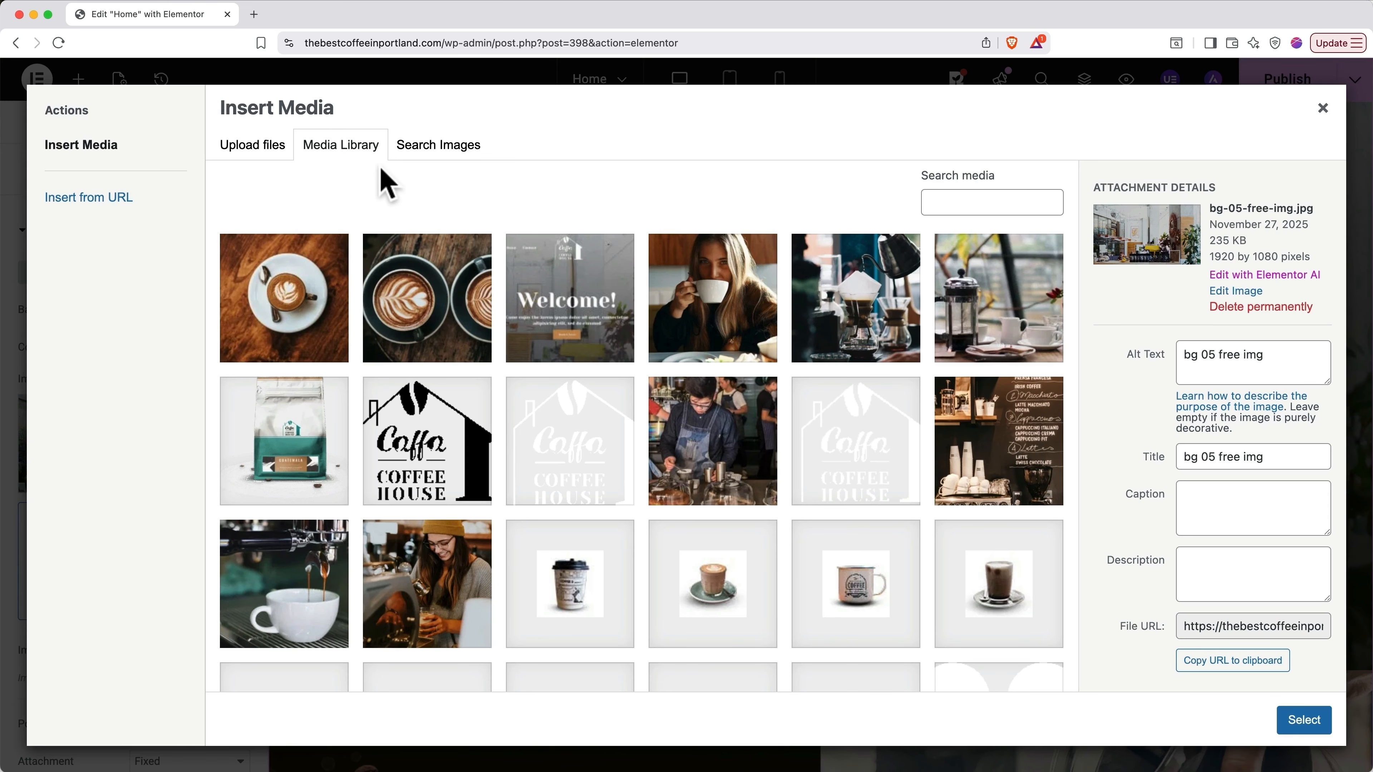
# Step: Upload The Best Coffee In Portland.jpg from the computer into the media library
pyautogui.click(266, 150)
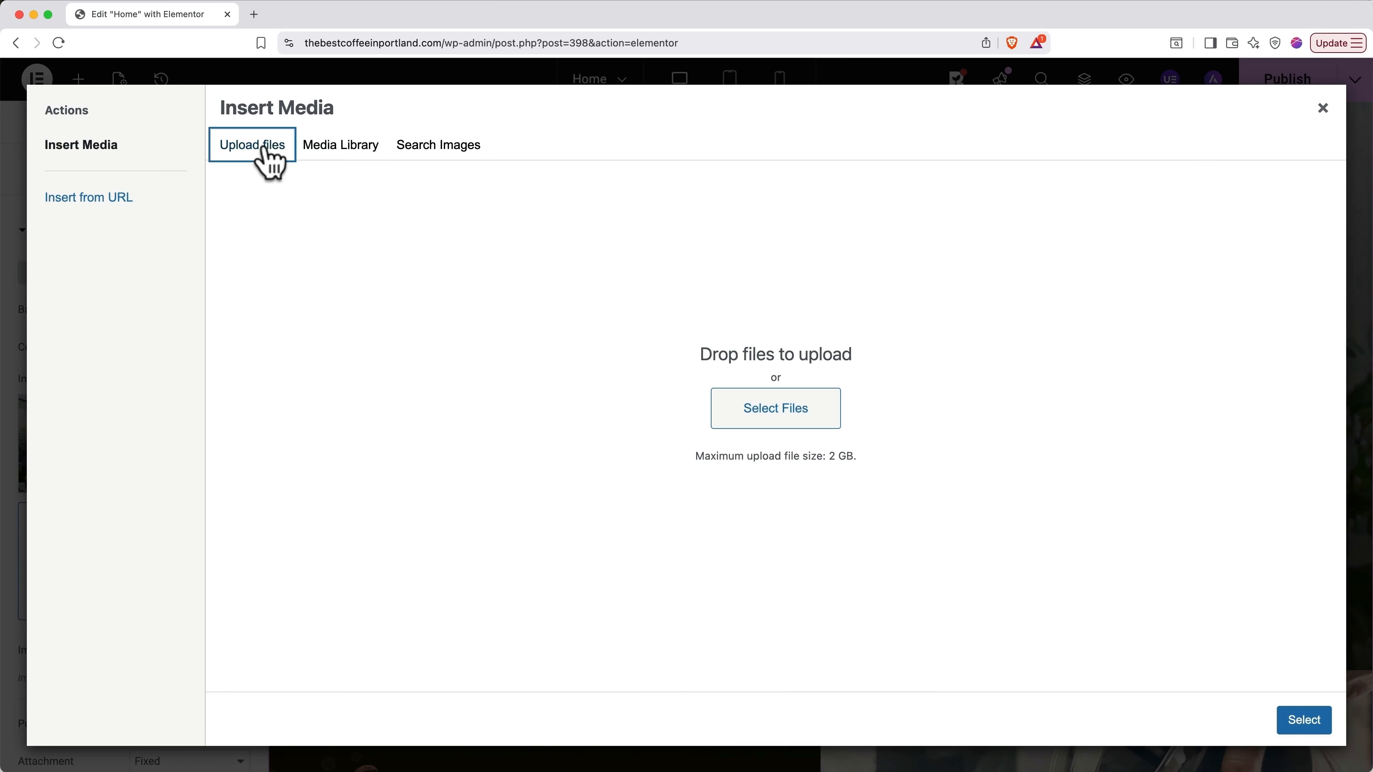
pyautogui.click(763, 412)
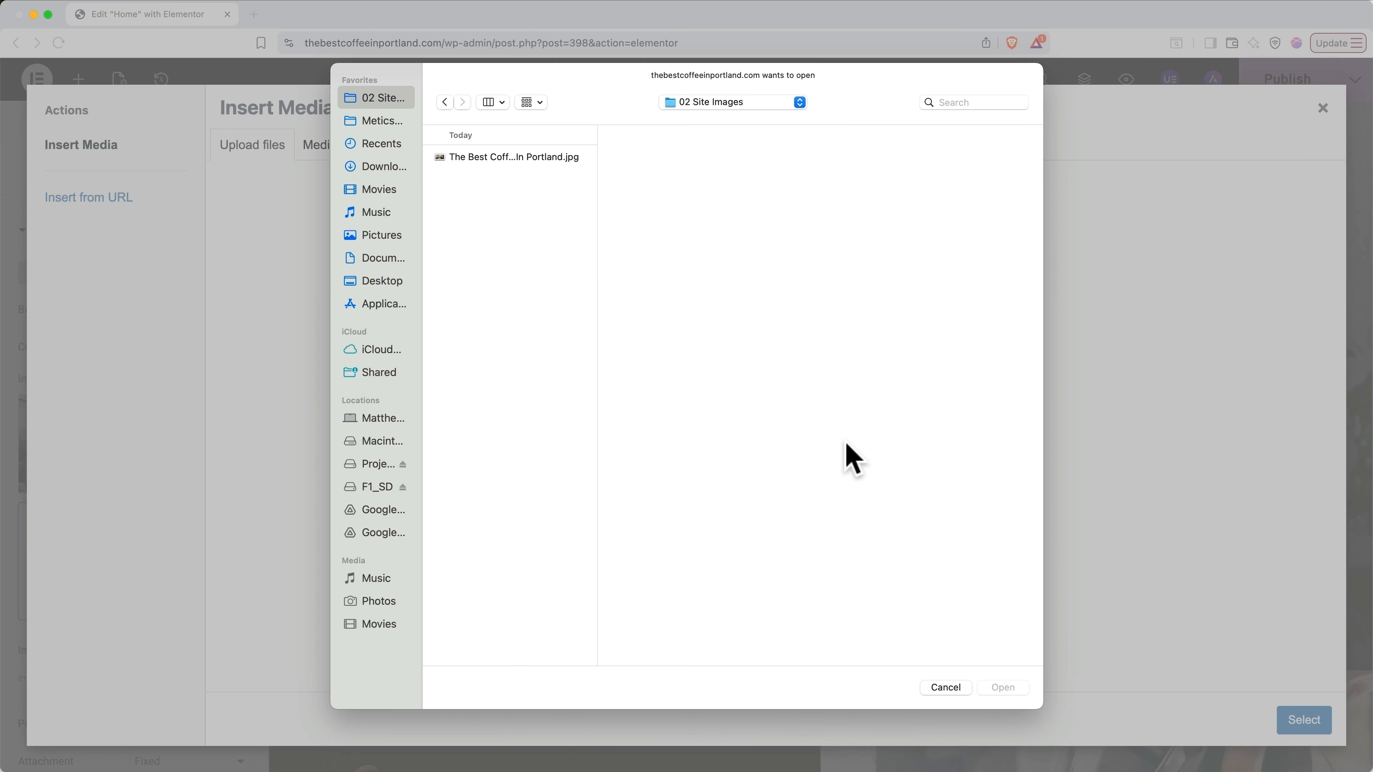
pyautogui.click(551, 157)
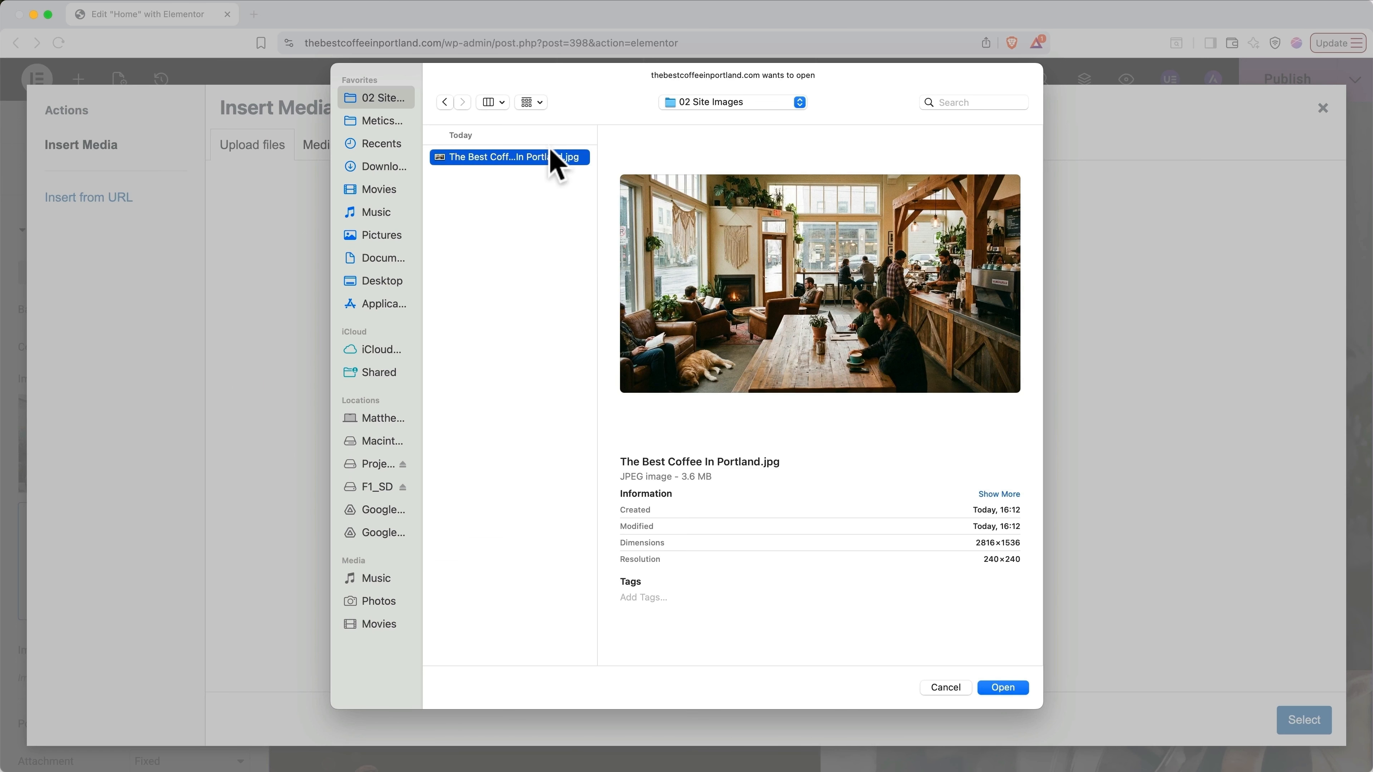
pyautogui.doubleClick(551, 157)
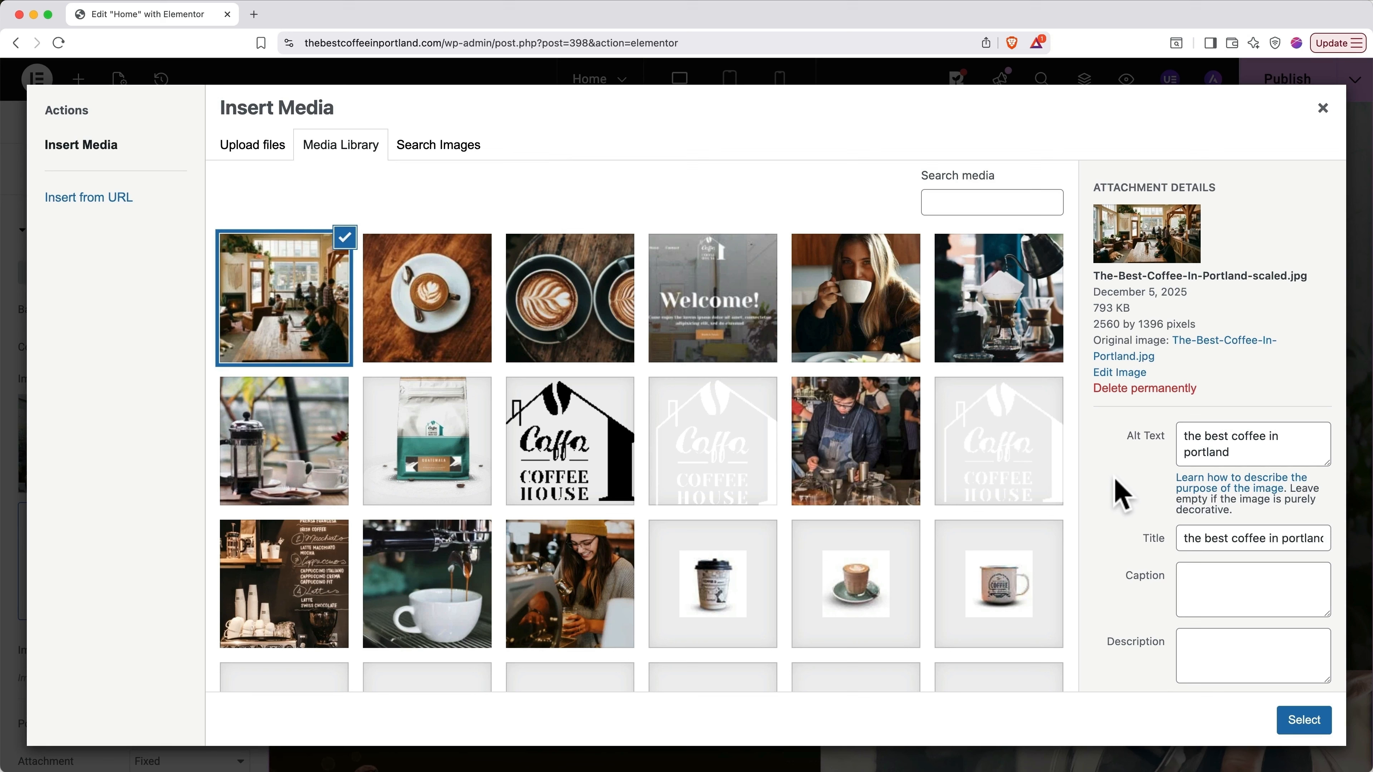
# Step: Retitle the photo 'Our beautiful coffee shop' and follow the image-purpose guidance link
pyautogui.tripleClick(1261, 537)
pyautogui.write('Our')
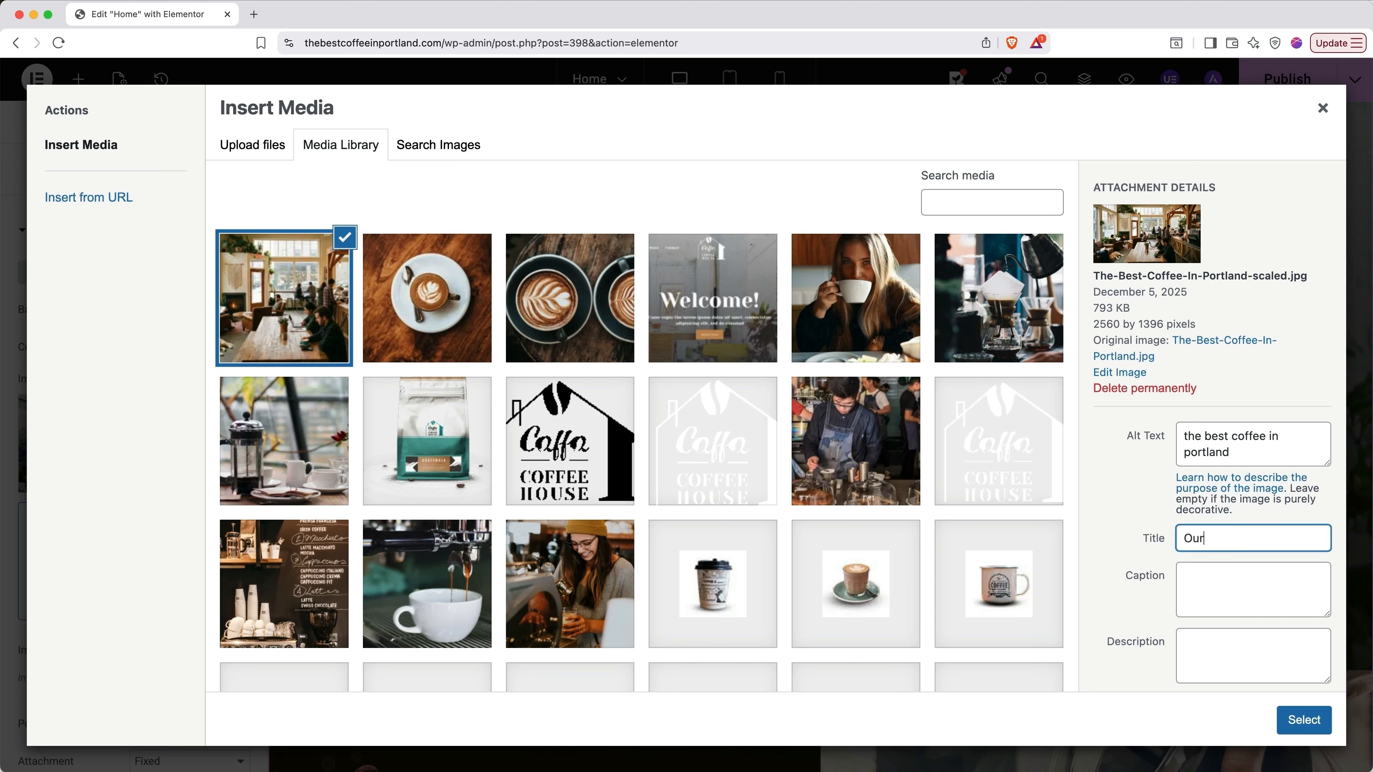
pyautogui.write(' beautiful coffee shop')
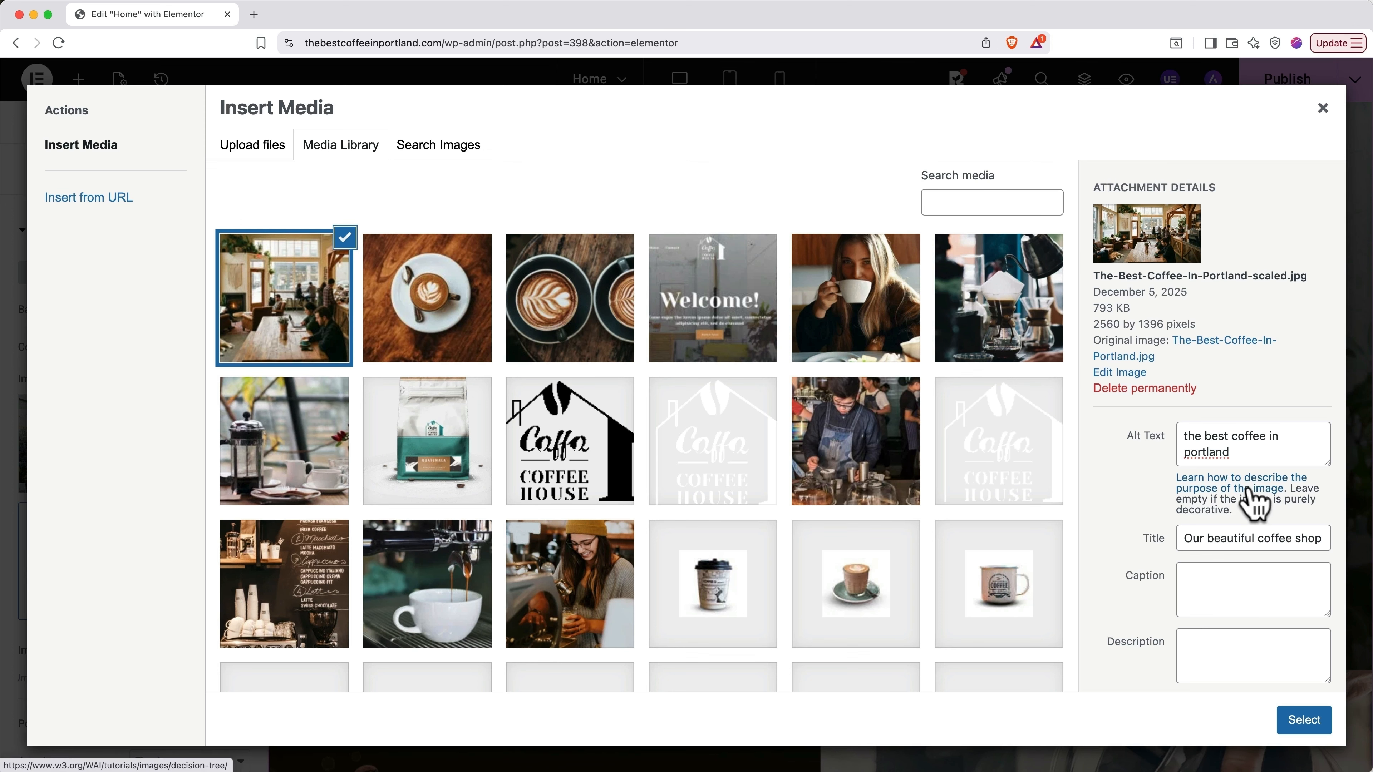
pyautogui.click(1249, 491)
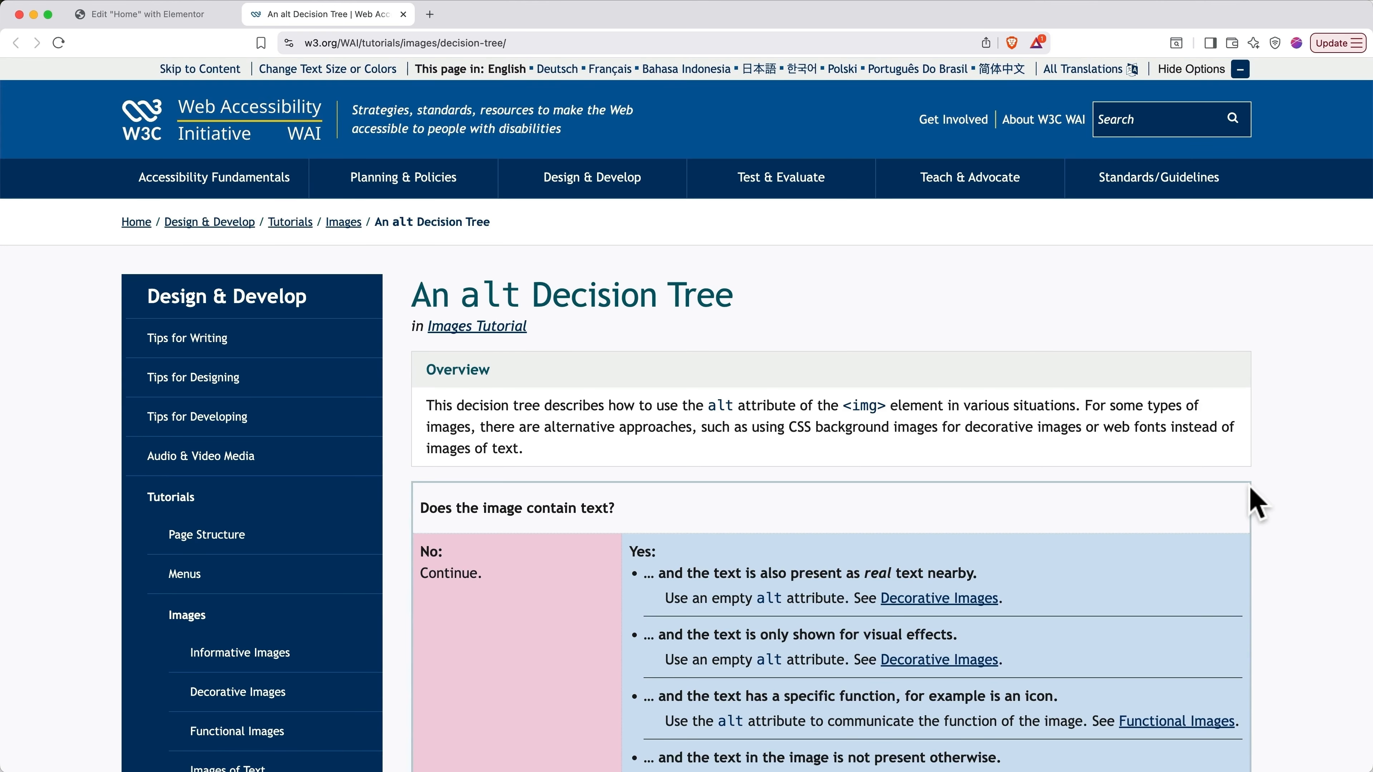
# Step: Read down W3C's alt Decision Tree page, then close its tab
pyautogui.scroll(-6, 1257, 503)
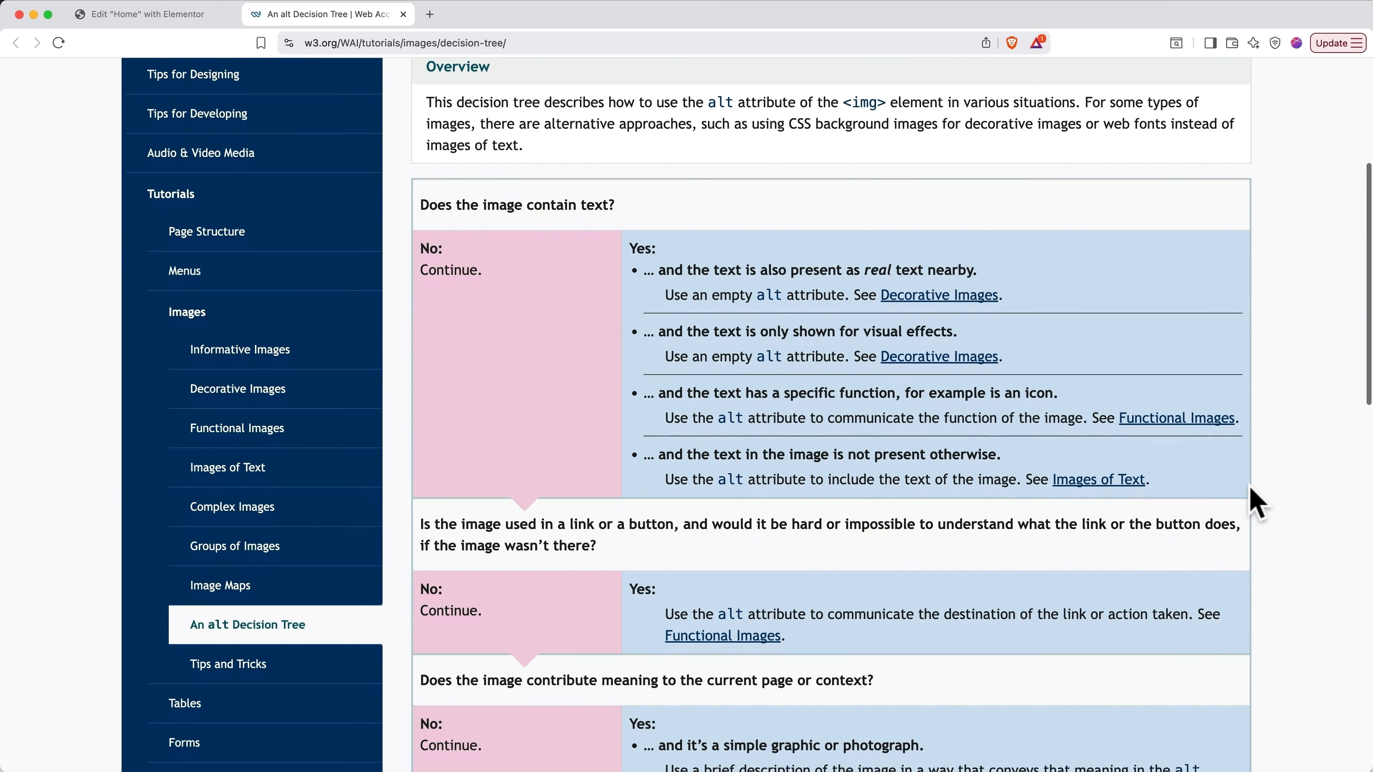
pyautogui.scroll(-1, 1256, 503)
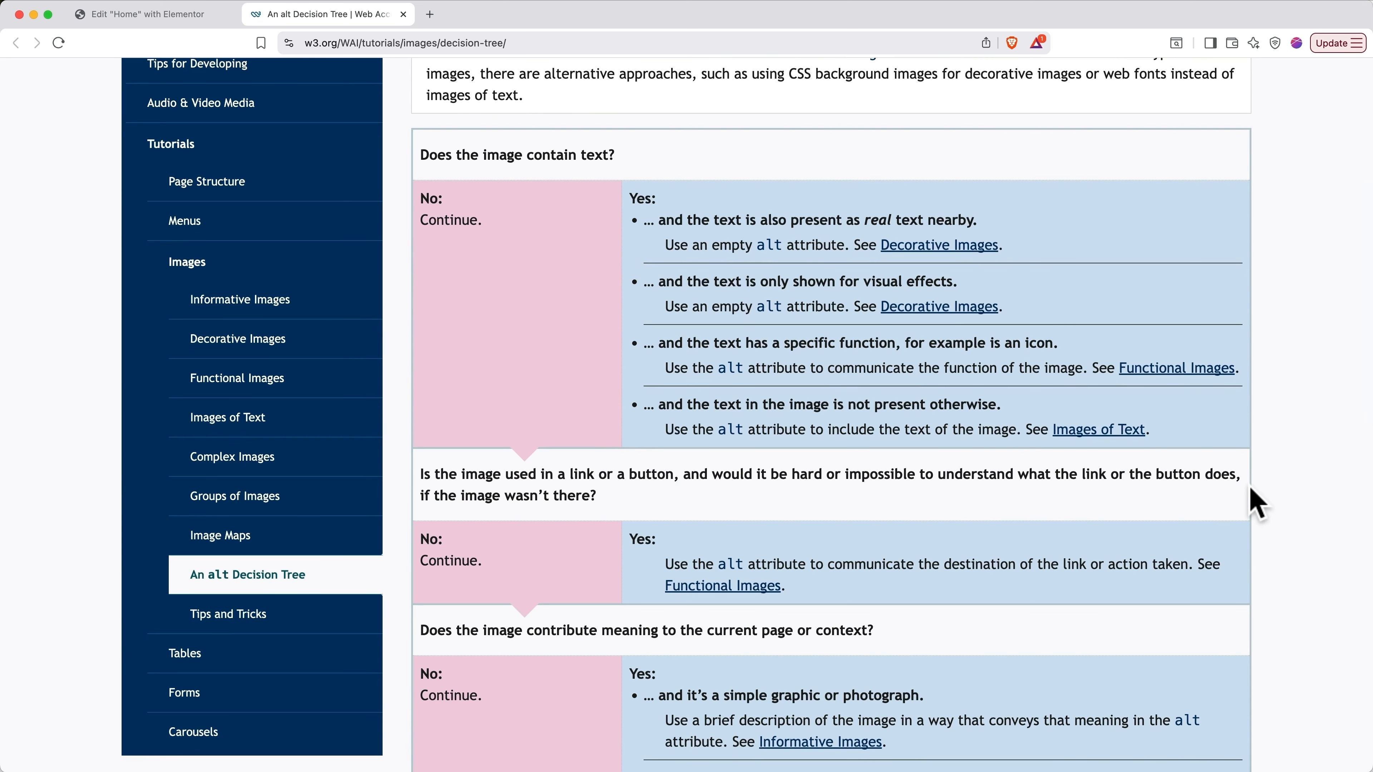
pyautogui.scroll(-4, 1256, 503)
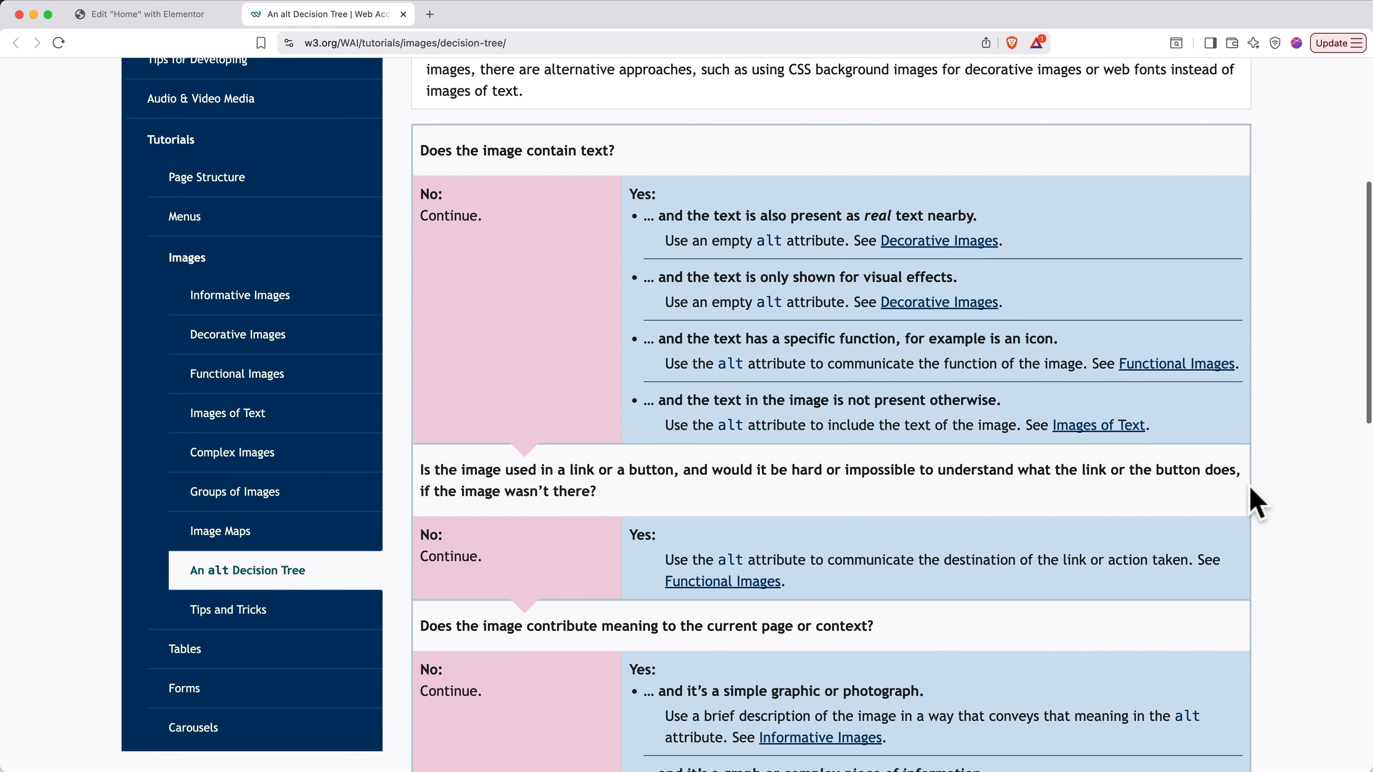
pyautogui.scroll(-1, 1256, 503)
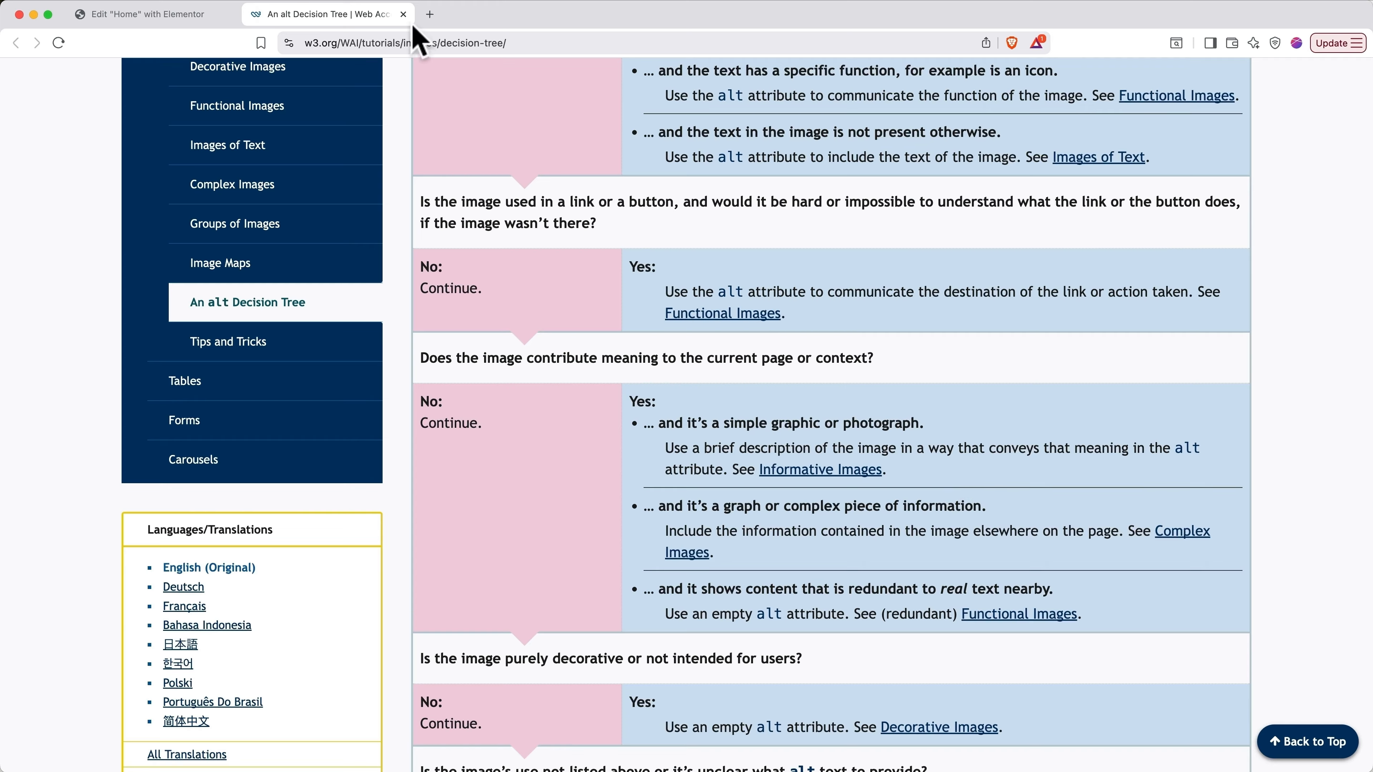
pyautogui.click(402, 14)
# Step: Replace the alt text with a description of the main lounge with customers, then select the photo
pyautogui.click(1253, 463)
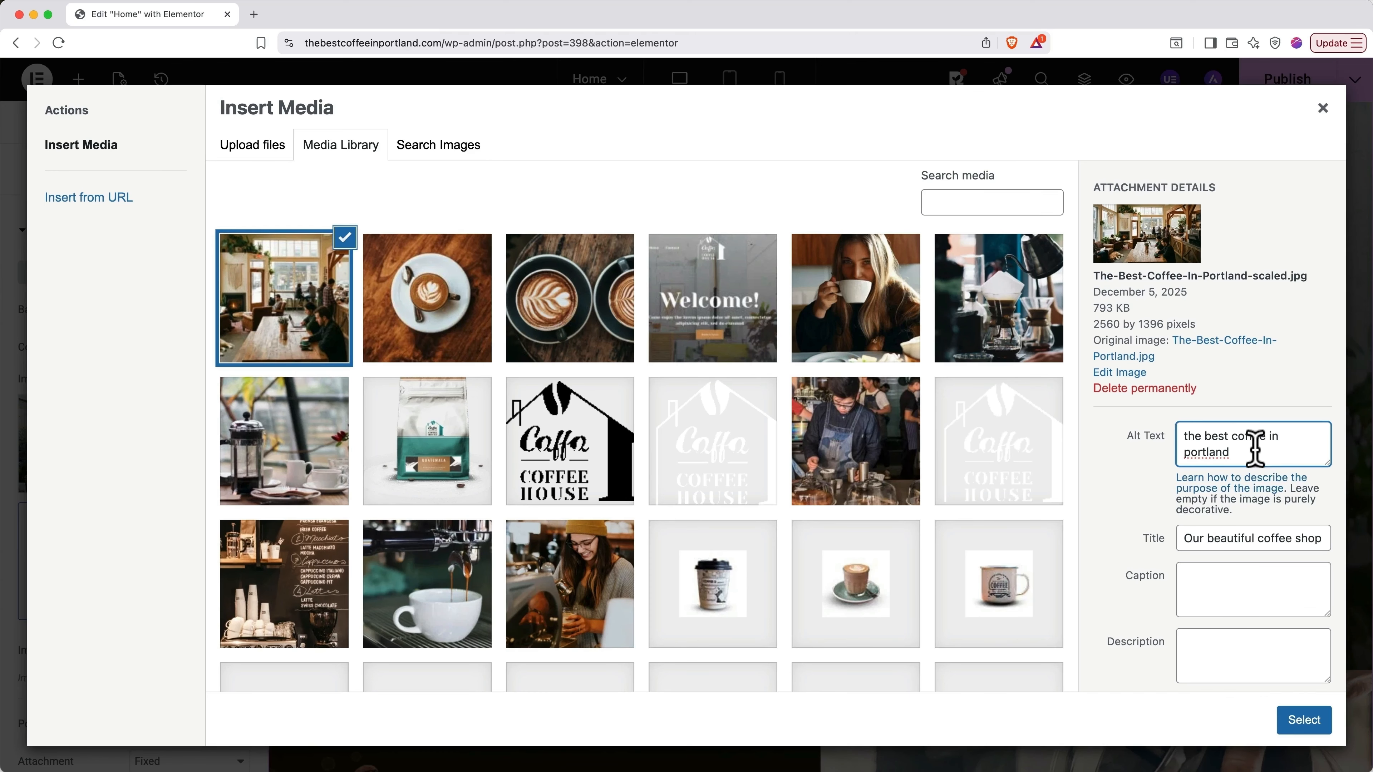
pyautogui.moveTo(1253, 462); pyautogui.dragTo(1176, 433)
pyautogui.press('BackSpace')
pyautogui.write('A picture of the main lou')
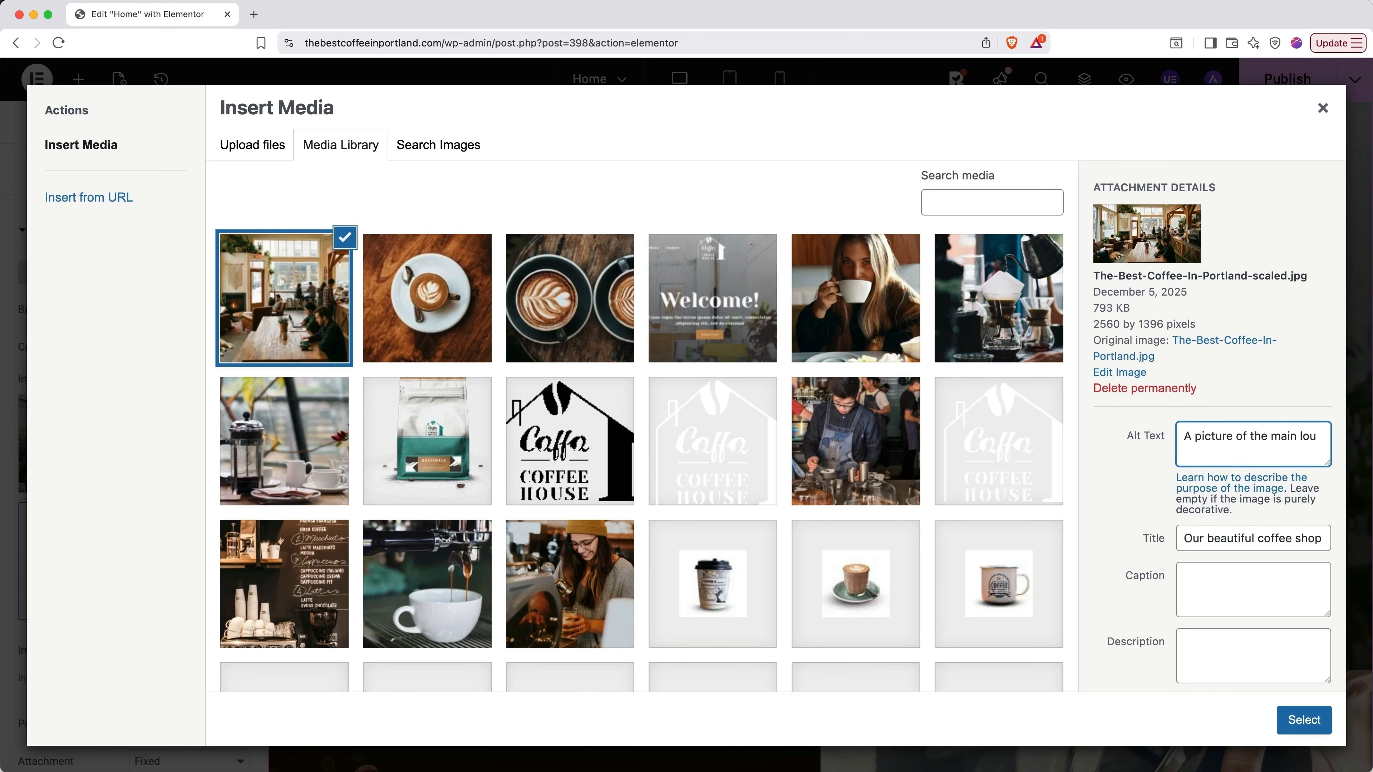
pyautogui.write('nge area of our coffee shopwith customers reading, dri')
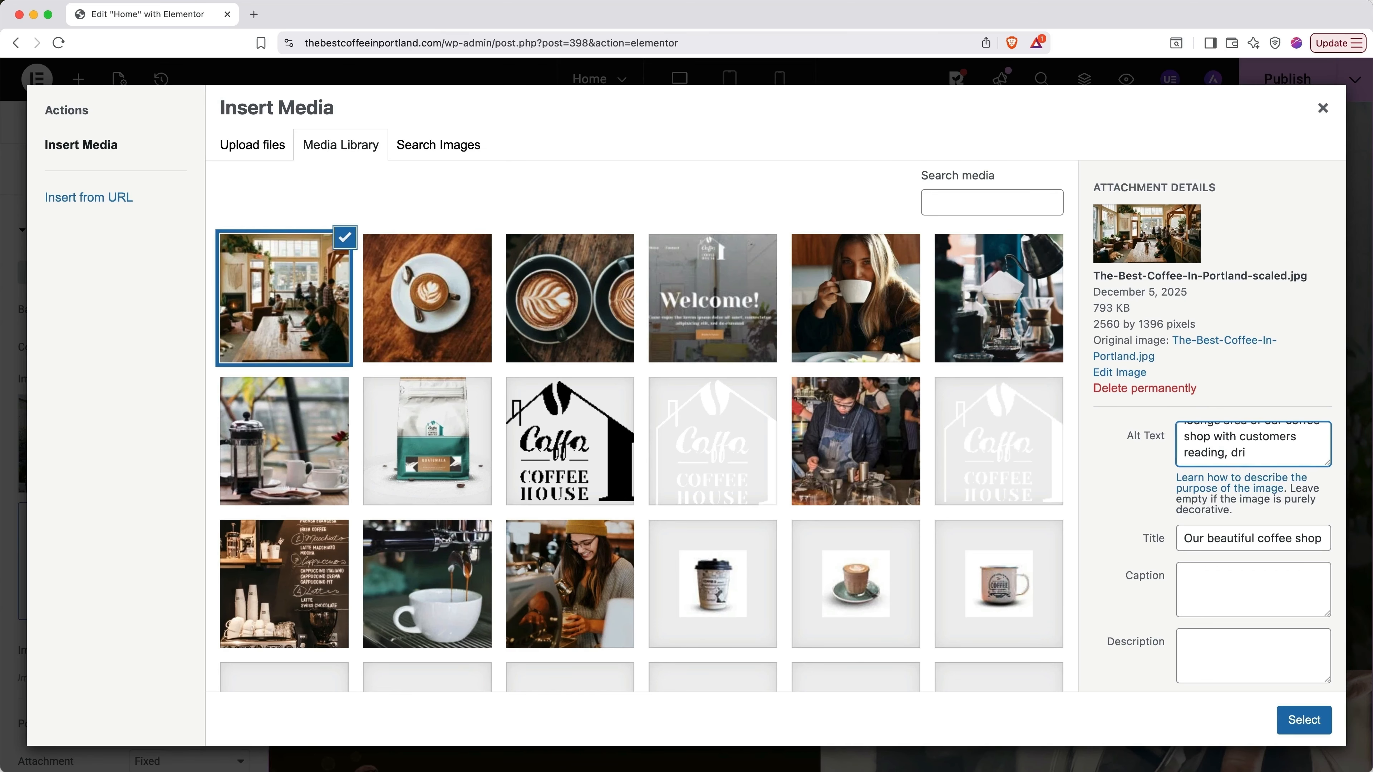
pyautogui.write('nking coffee, and hanging out')
pyautogui.click(1152, 508)
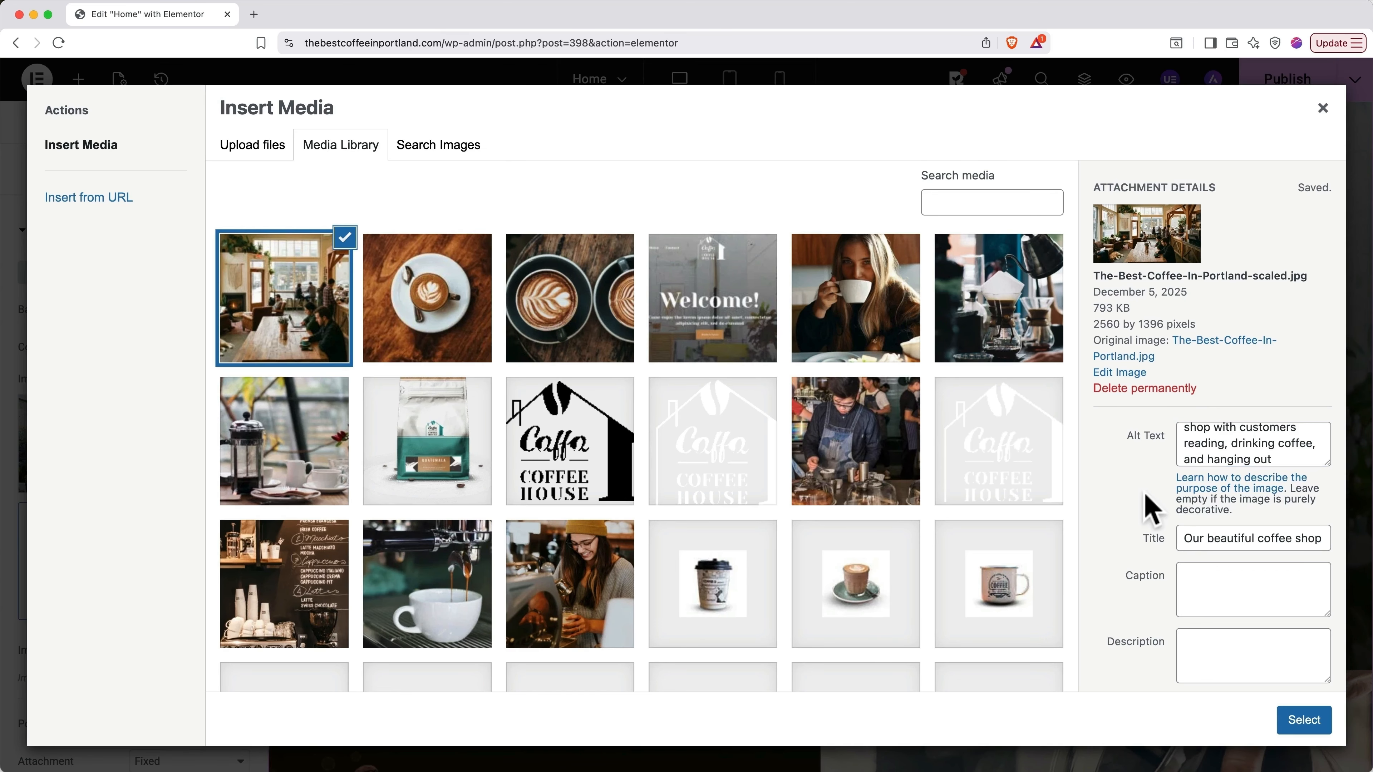
pyautogui.click(1303, 719)
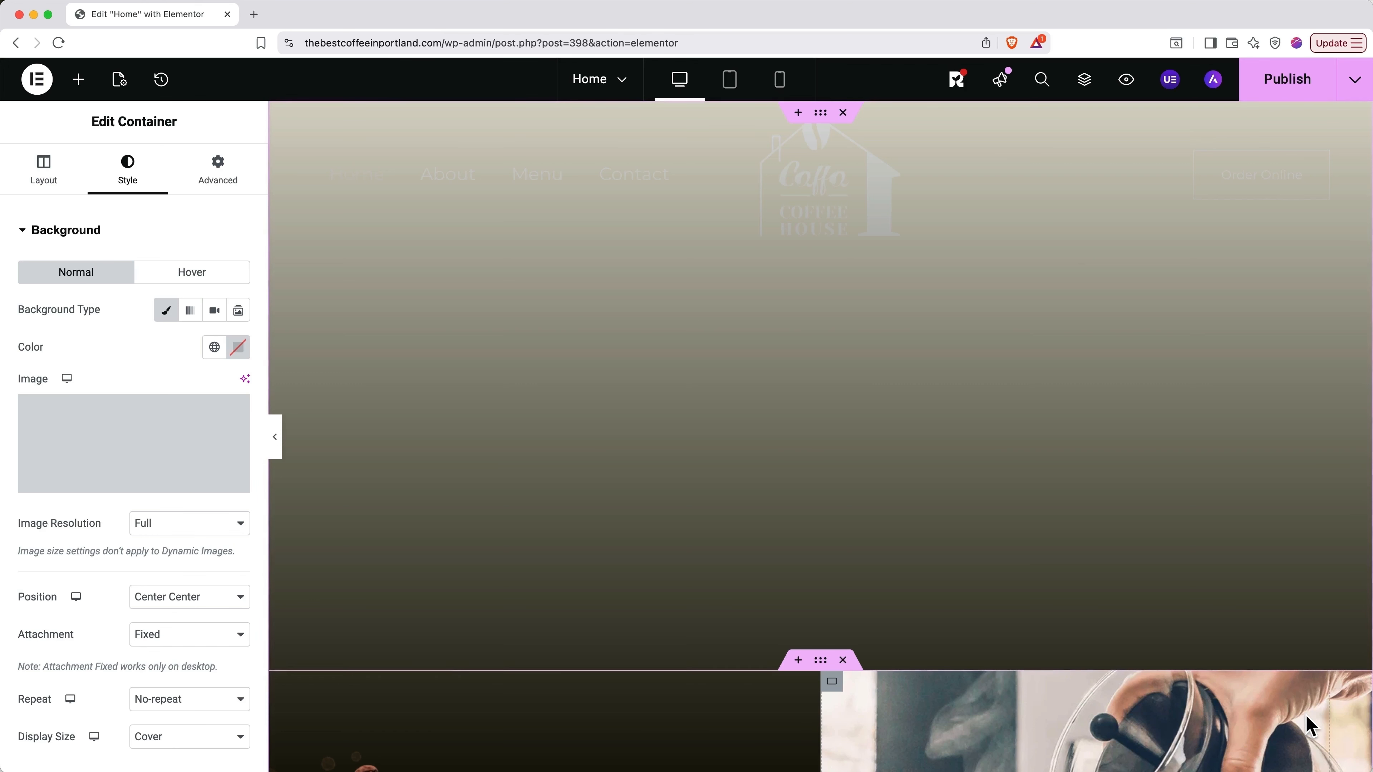
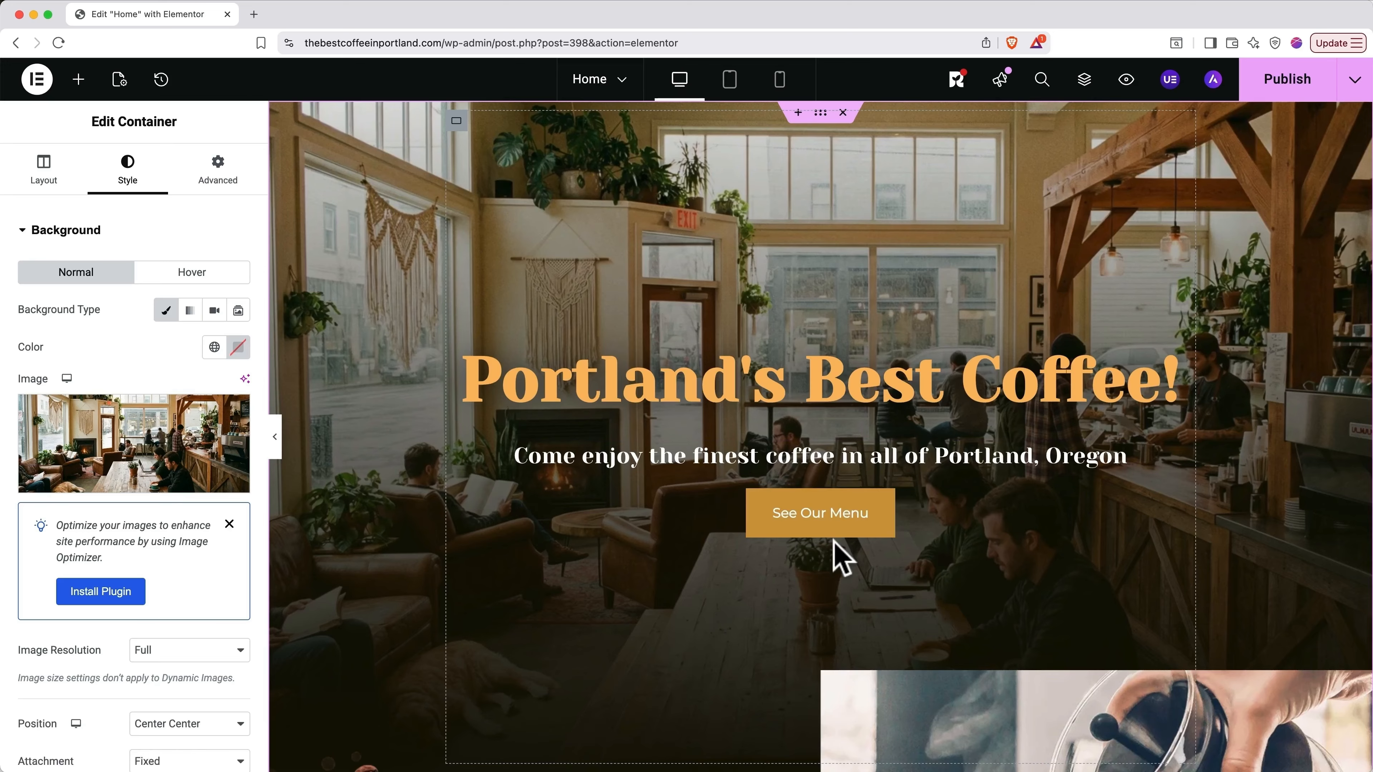
# Step: Open the Advanced layout settings of the subheading, then of the See Our Menu button
pyautogui.click(790, 458)
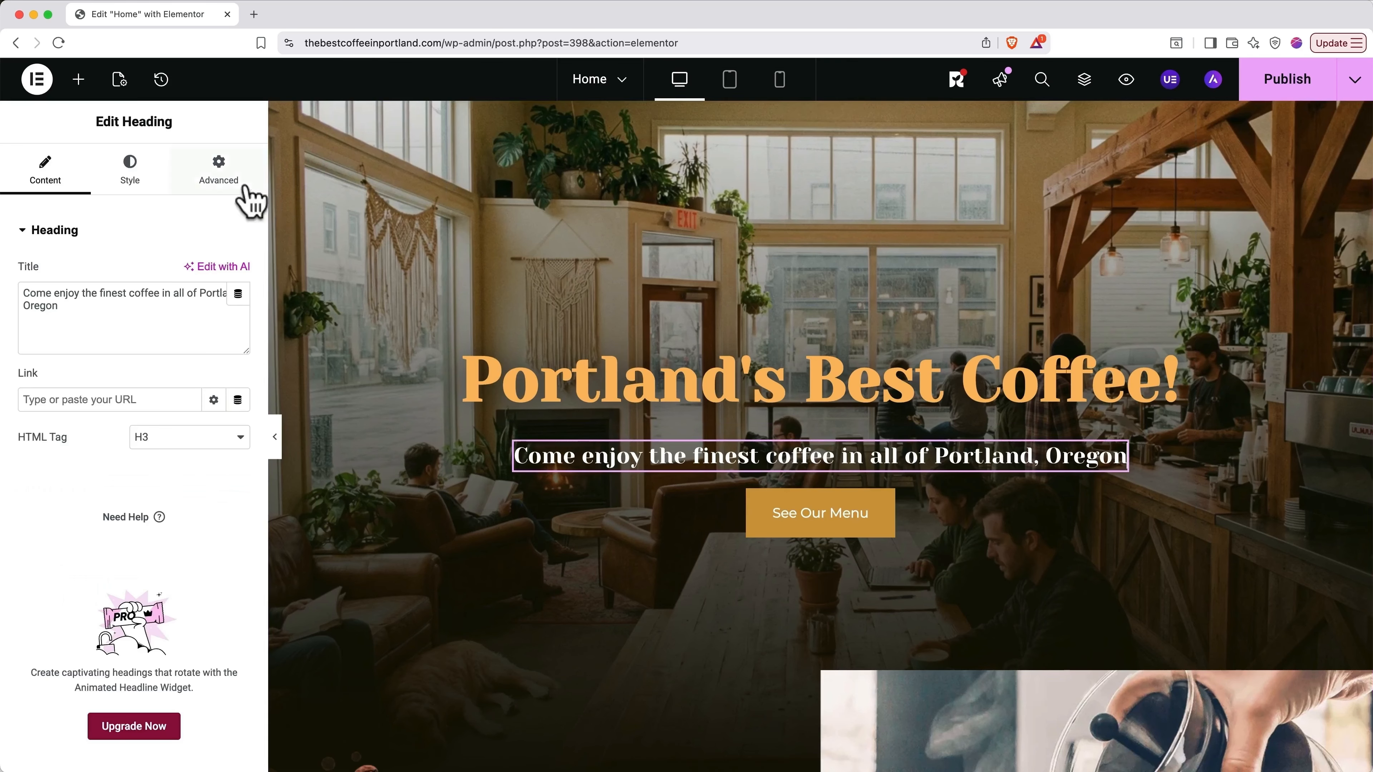
pyautogui.click(228, 183)
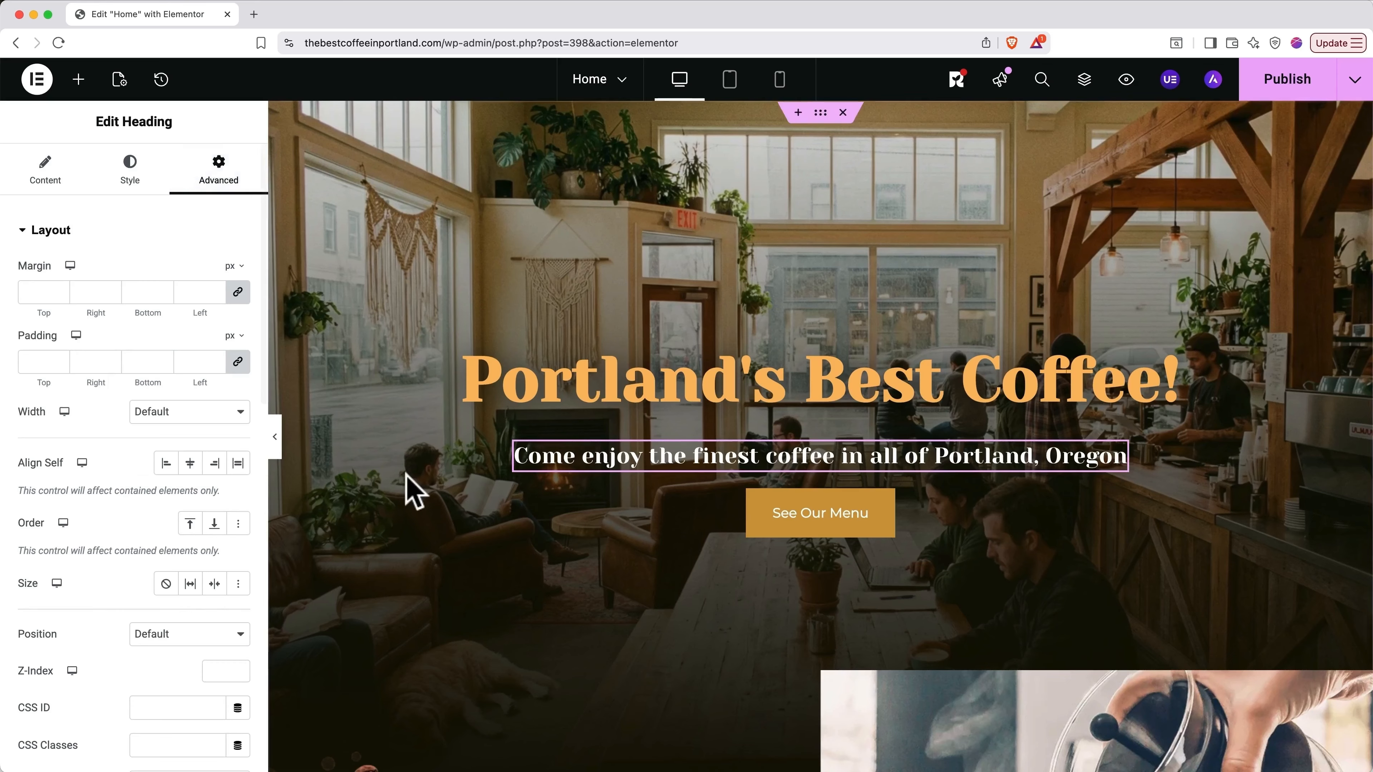
pyautogui.click(770, 519)
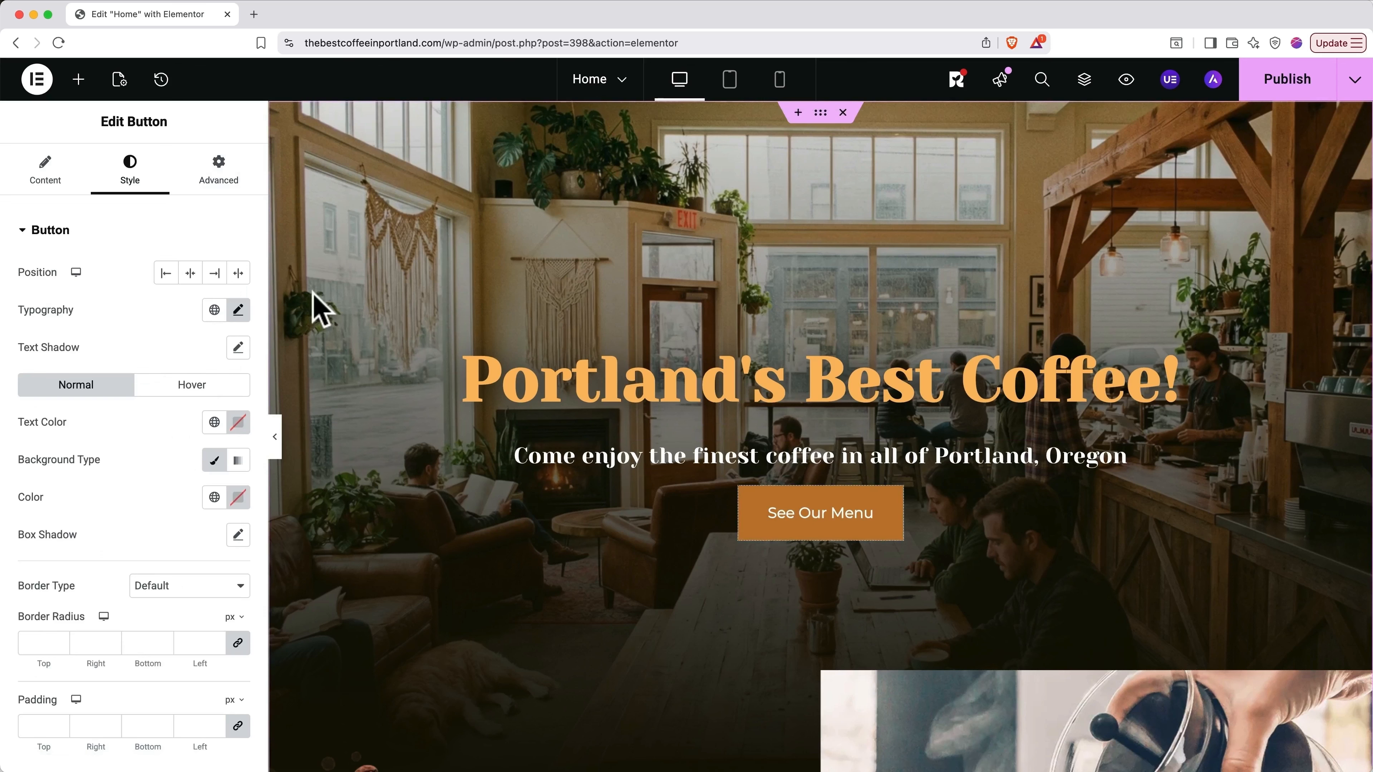
pyautogui.click(223, 182)
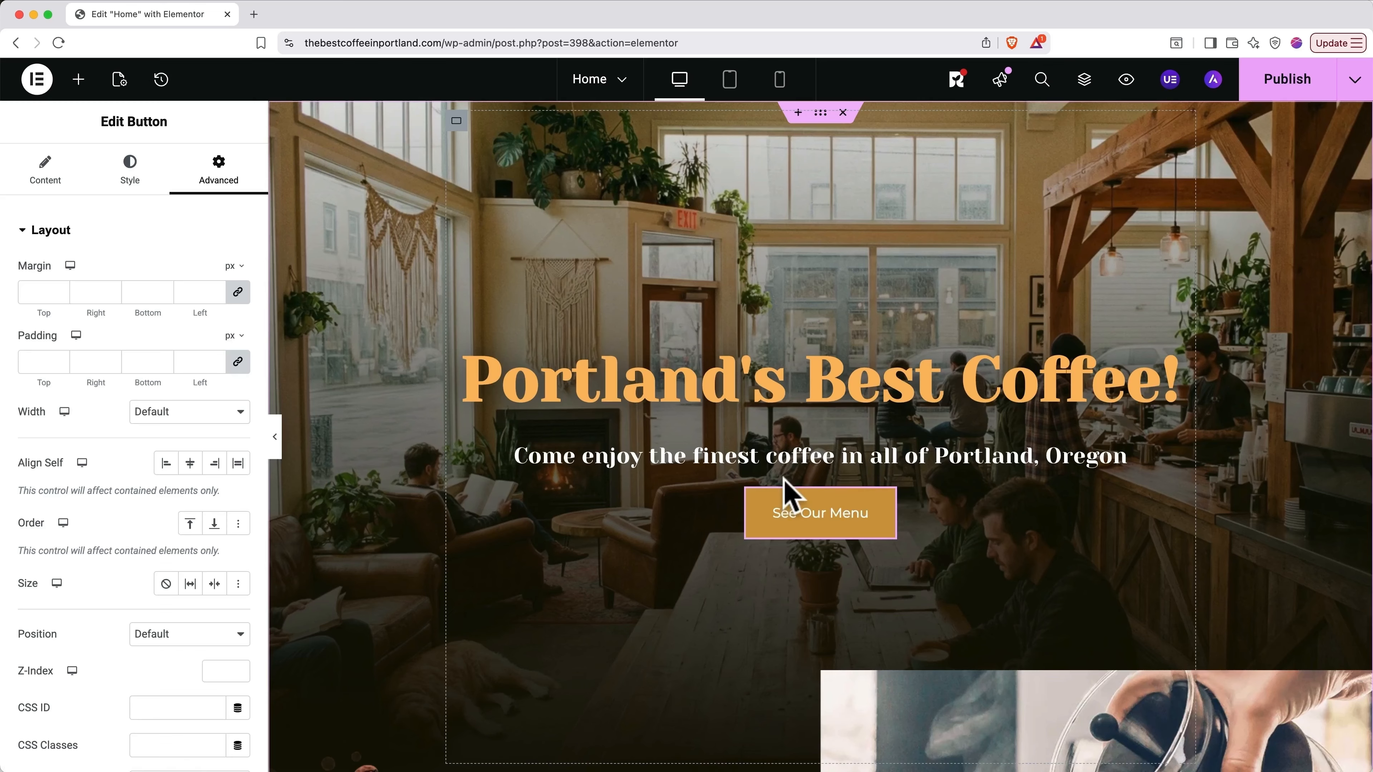
# Step: Try linked margins of 10 px, then 15 px, on the See Our Menu button
pyautogui.click(51, 292)
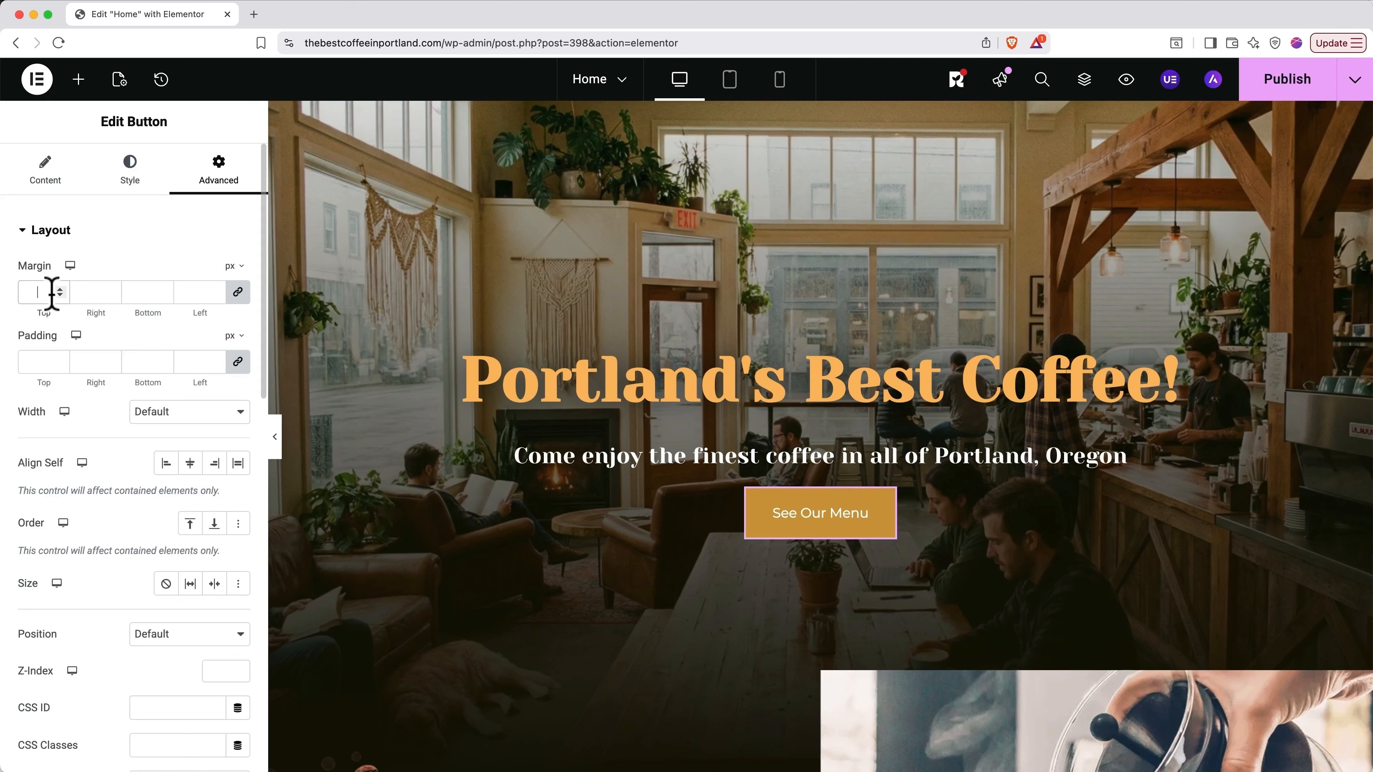
pyautogui.write('10')
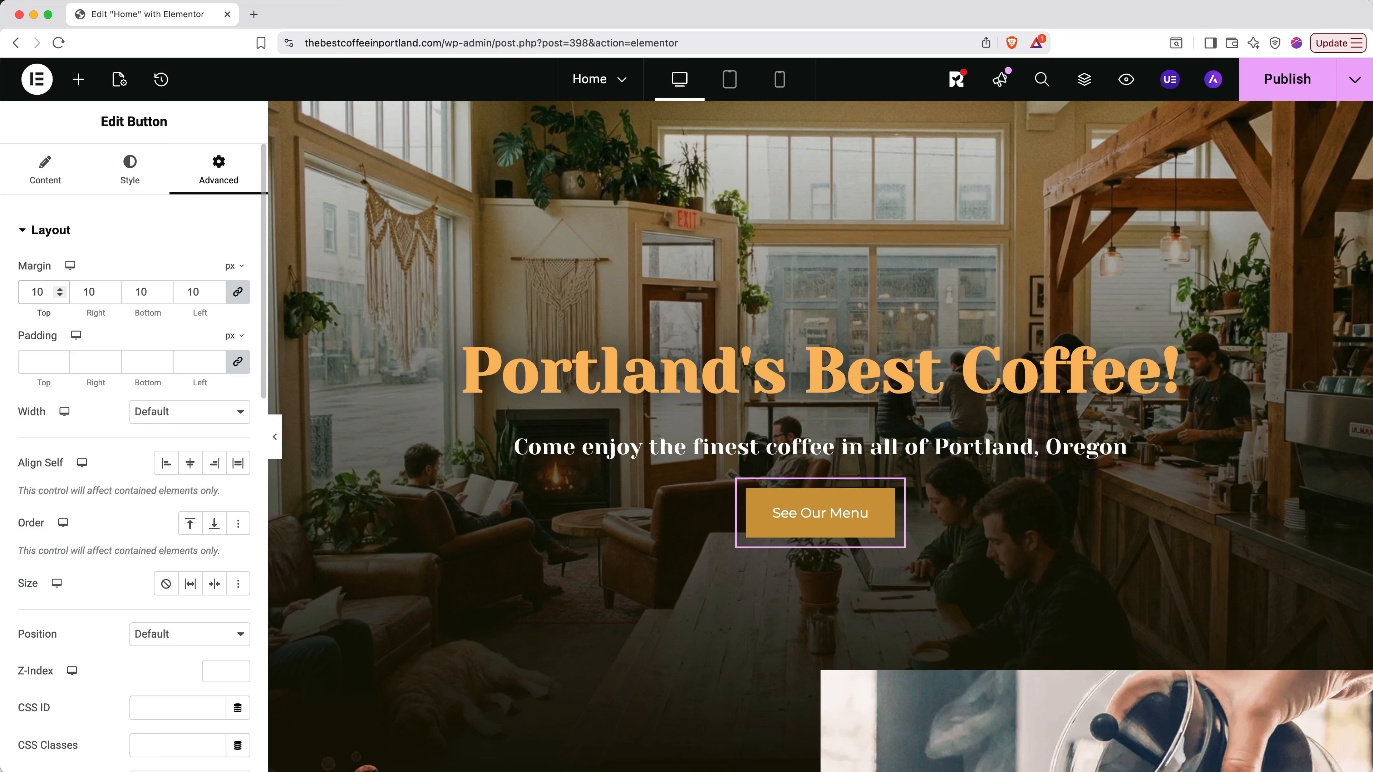
pyautogui.press('BackSpace')
pyautogui.press('BackSpace')
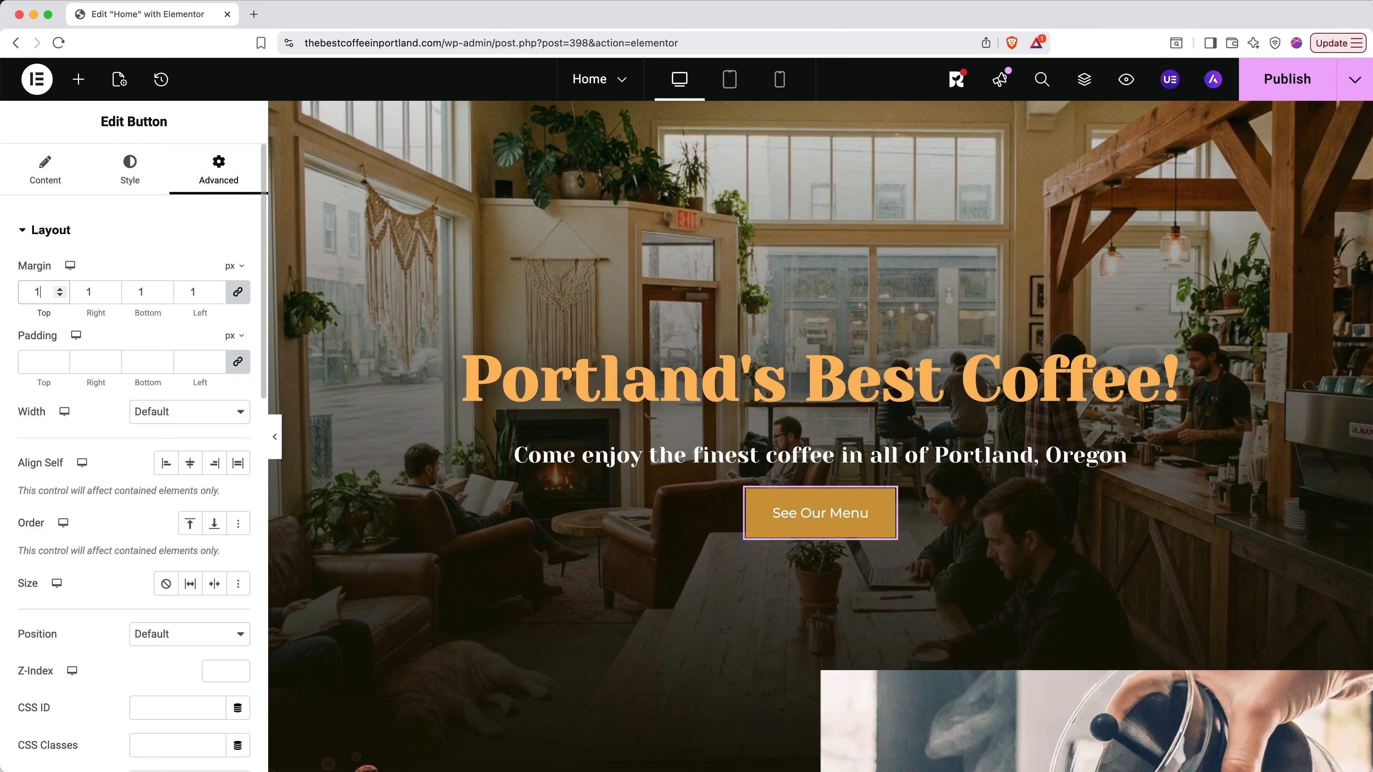
pyautogui.write('15')
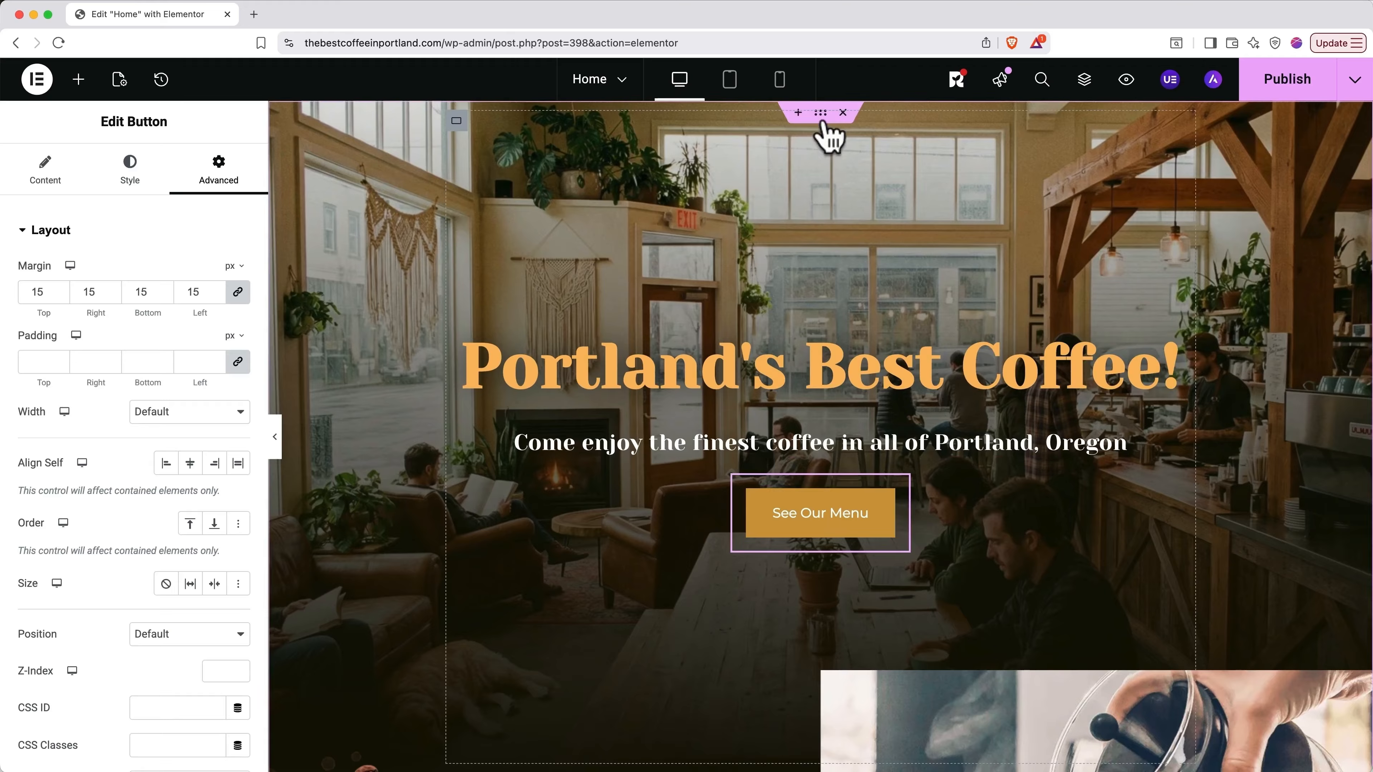
pyautogui.click(820, 112)
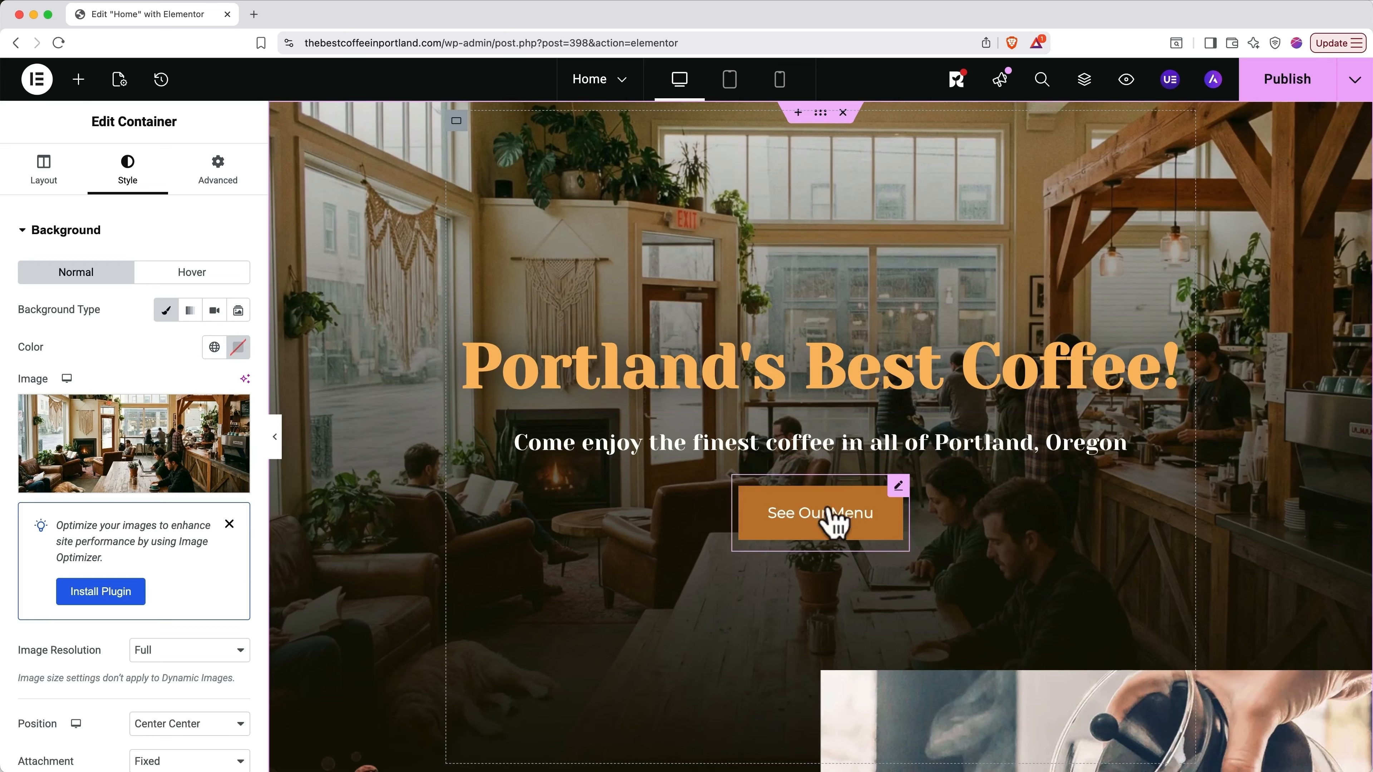
# Step: Change the button's linked margin to 20 px and check the hero spacing
pyautogui.click(832, 522)
pyautogui.click(41, 296)
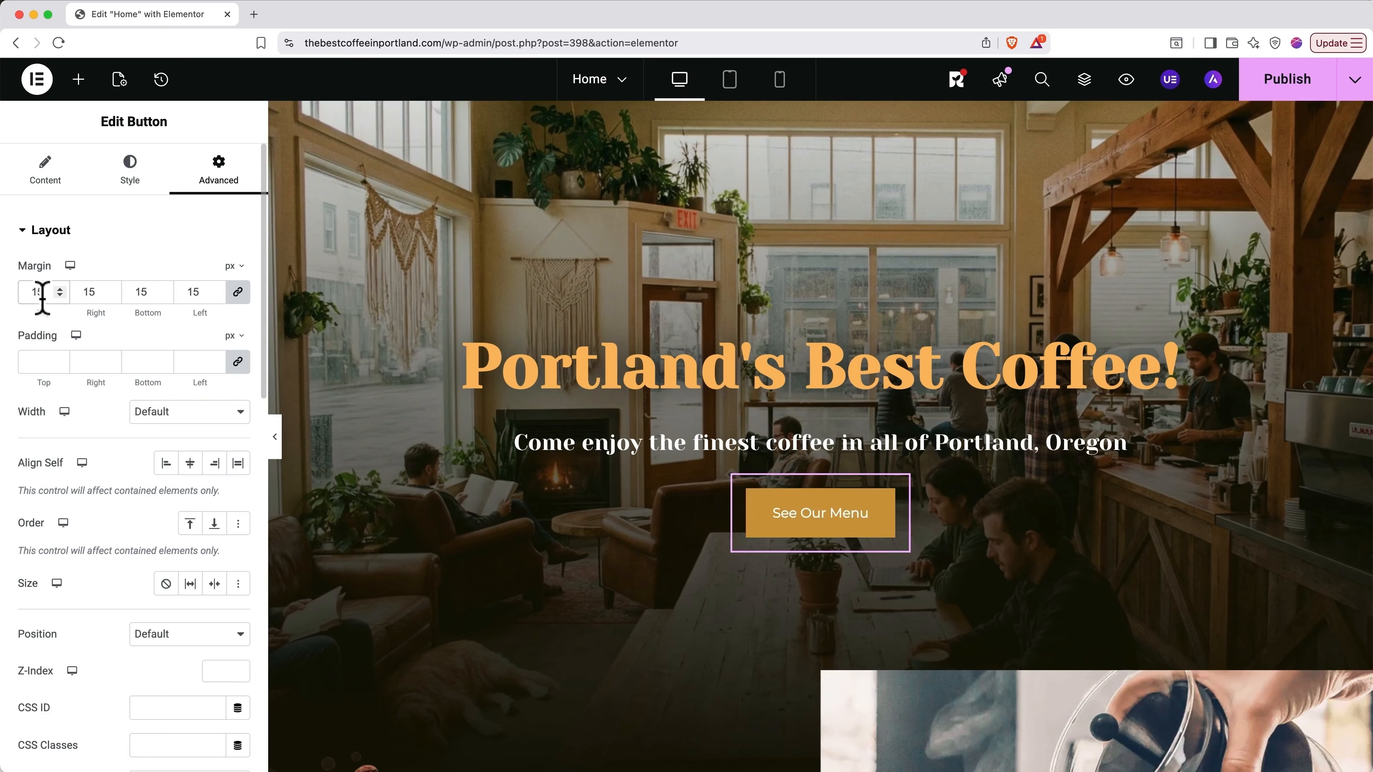
pyautogui.press('BackSpace')
pyautogui.press('BackSpace')
pyautogui.write('20')
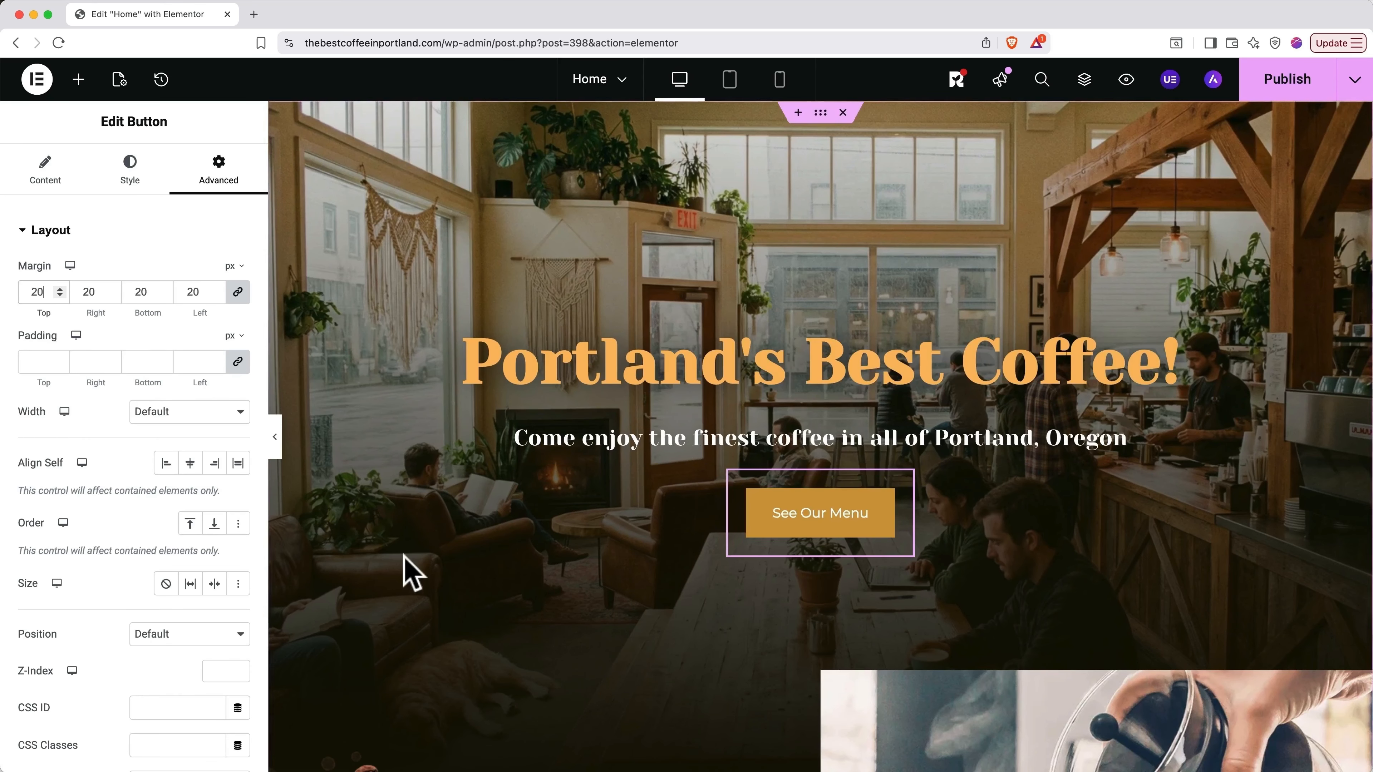
pyautogui.click(817, 115)
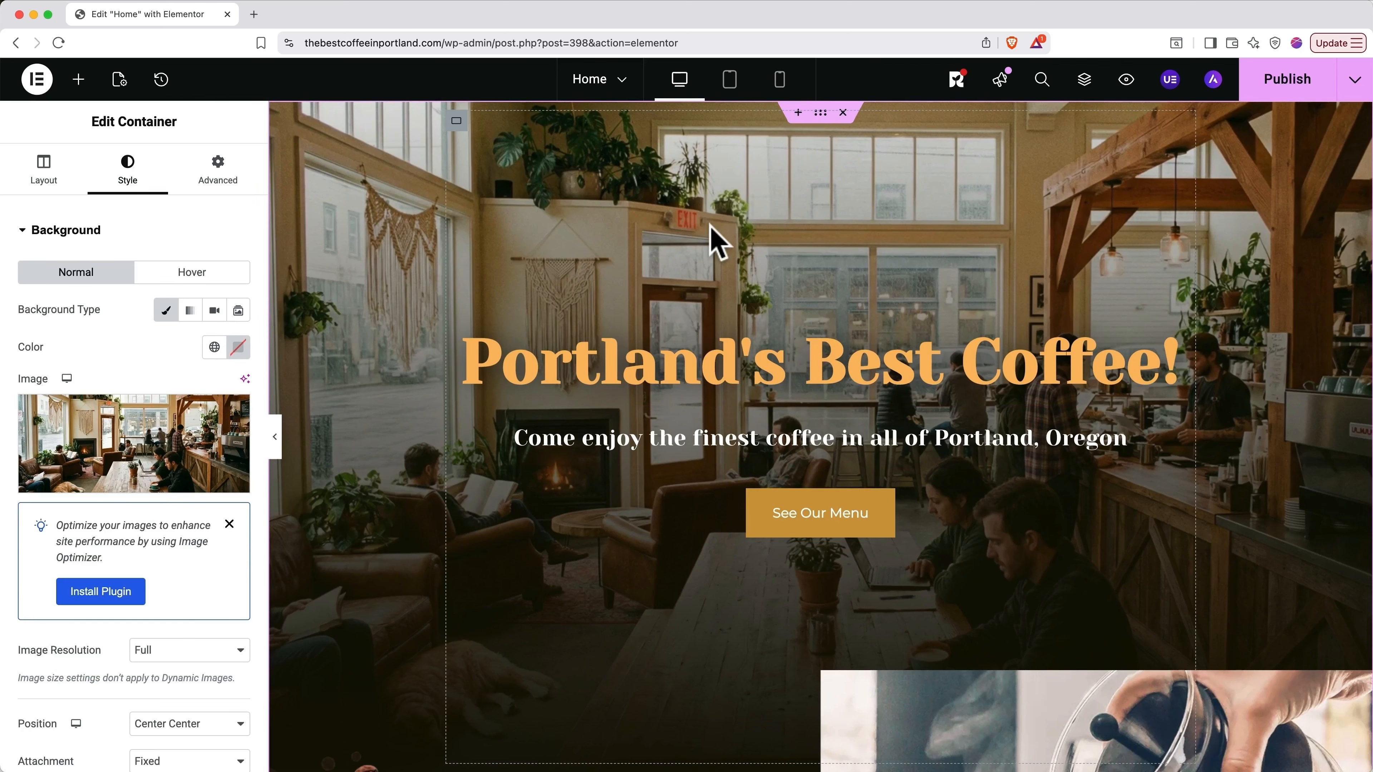
# Step: Unlink the button's margin and set right, bottom and left to 0, keeping 20 px on top
pyautogui.click(819, 492)
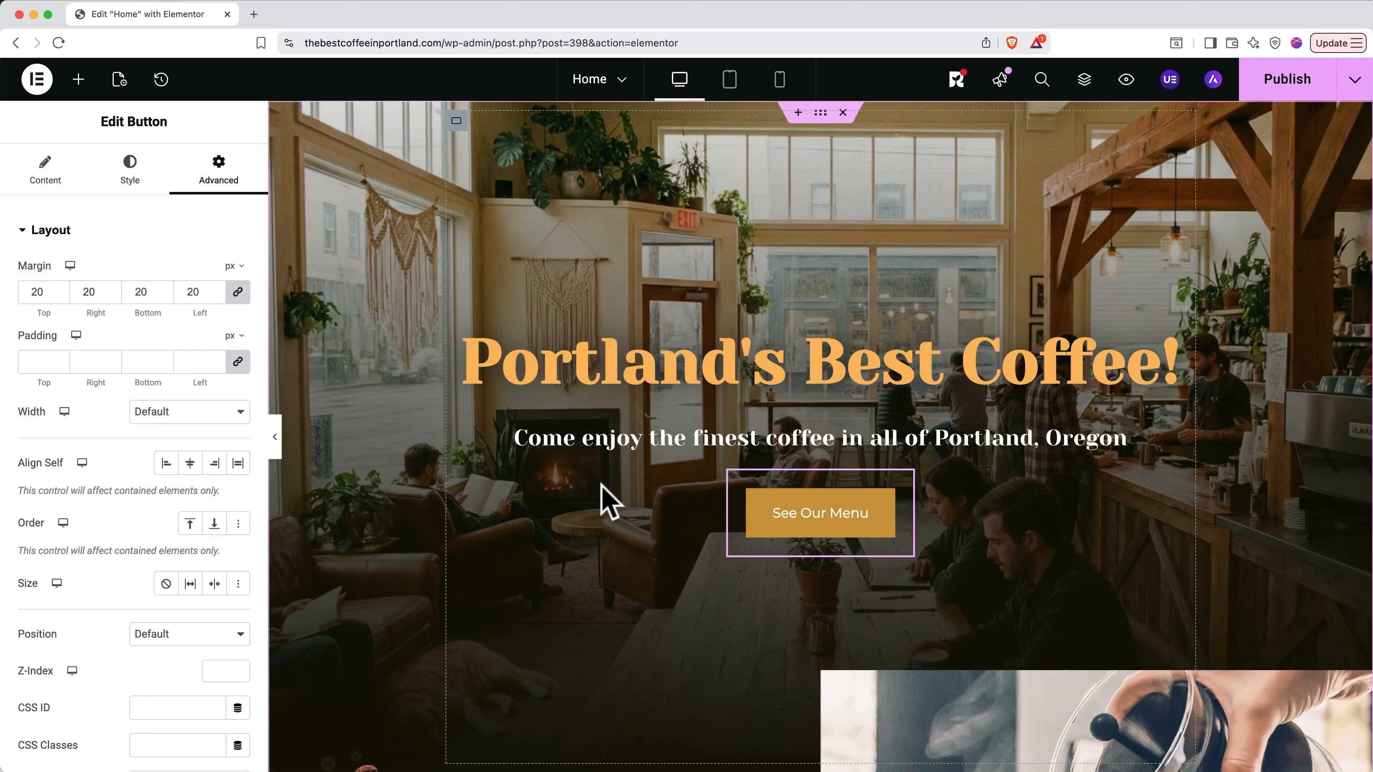
pyautogui.click(238, 292)
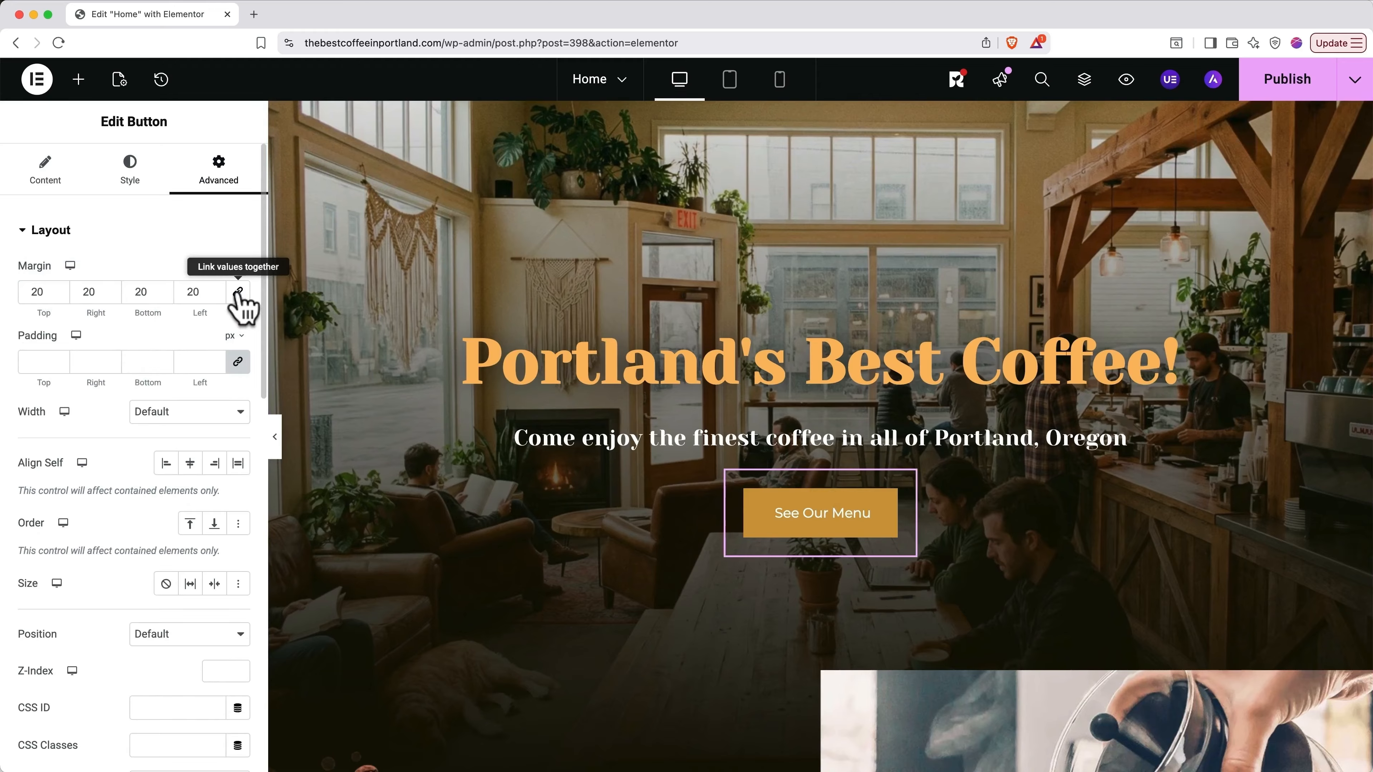
pyautogui.doubleClick(89, 292)
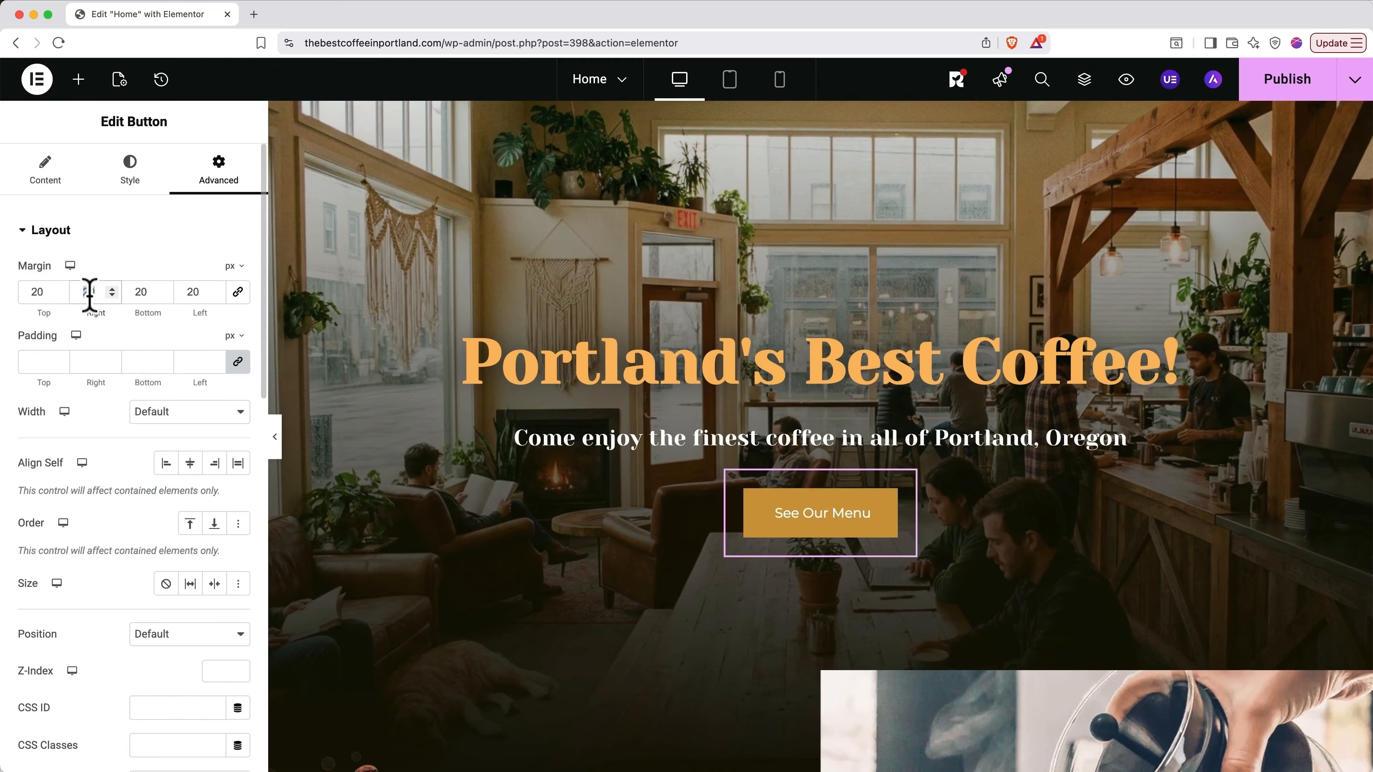
pyautogui.write('0')
pyautogui.press('Tab')
pyautogui.write('0')
pyautogui.press('Tab')
pyautogui.write('0')
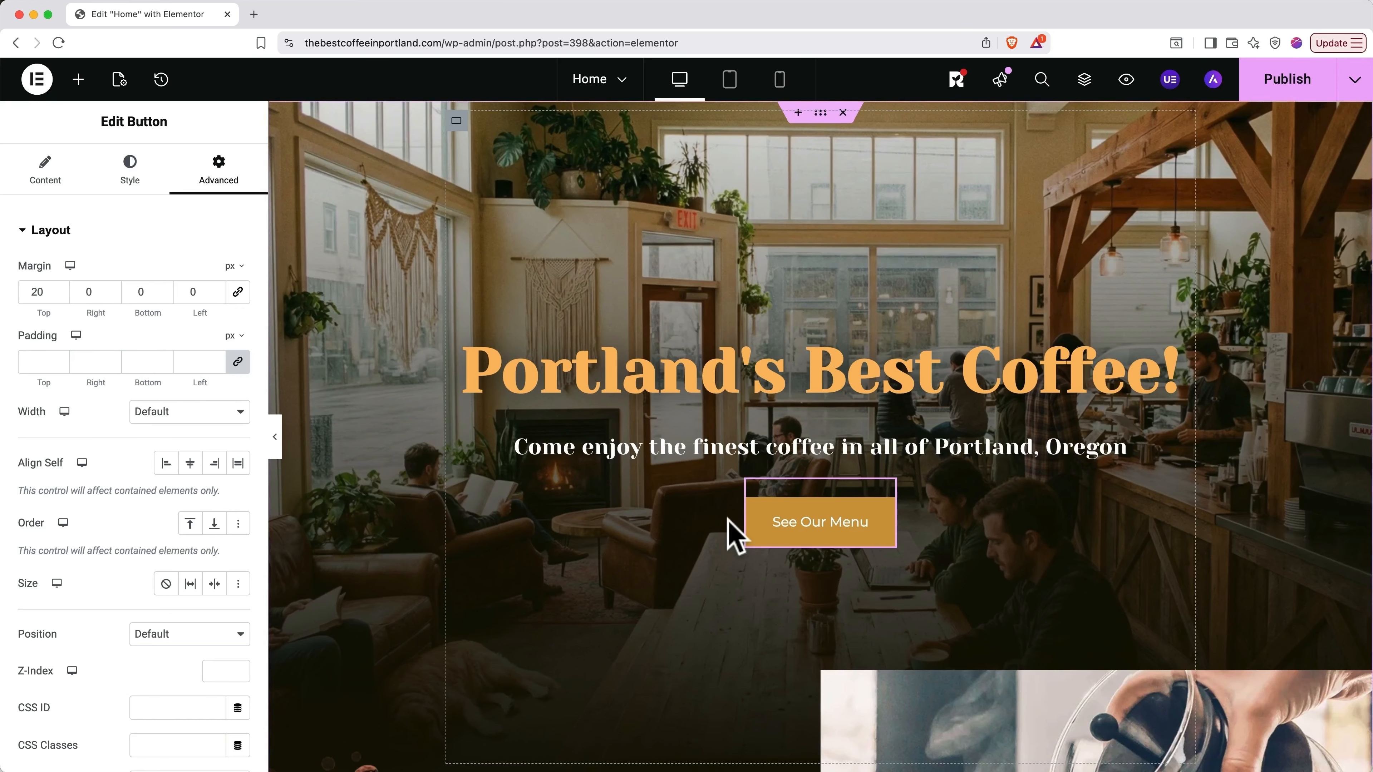
pyautogui.scroll(-3, 735, 533)
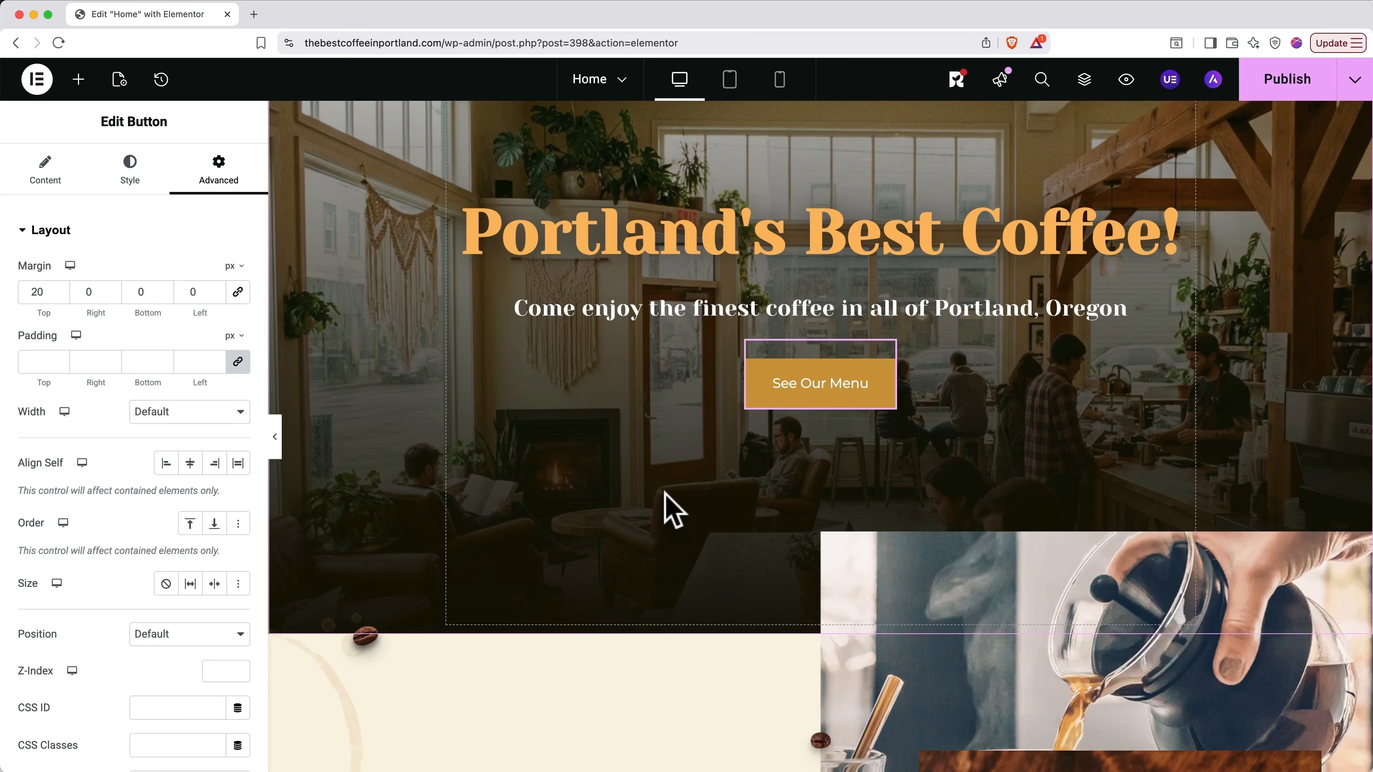
pyautogui.scroll(-2, 673, 511)
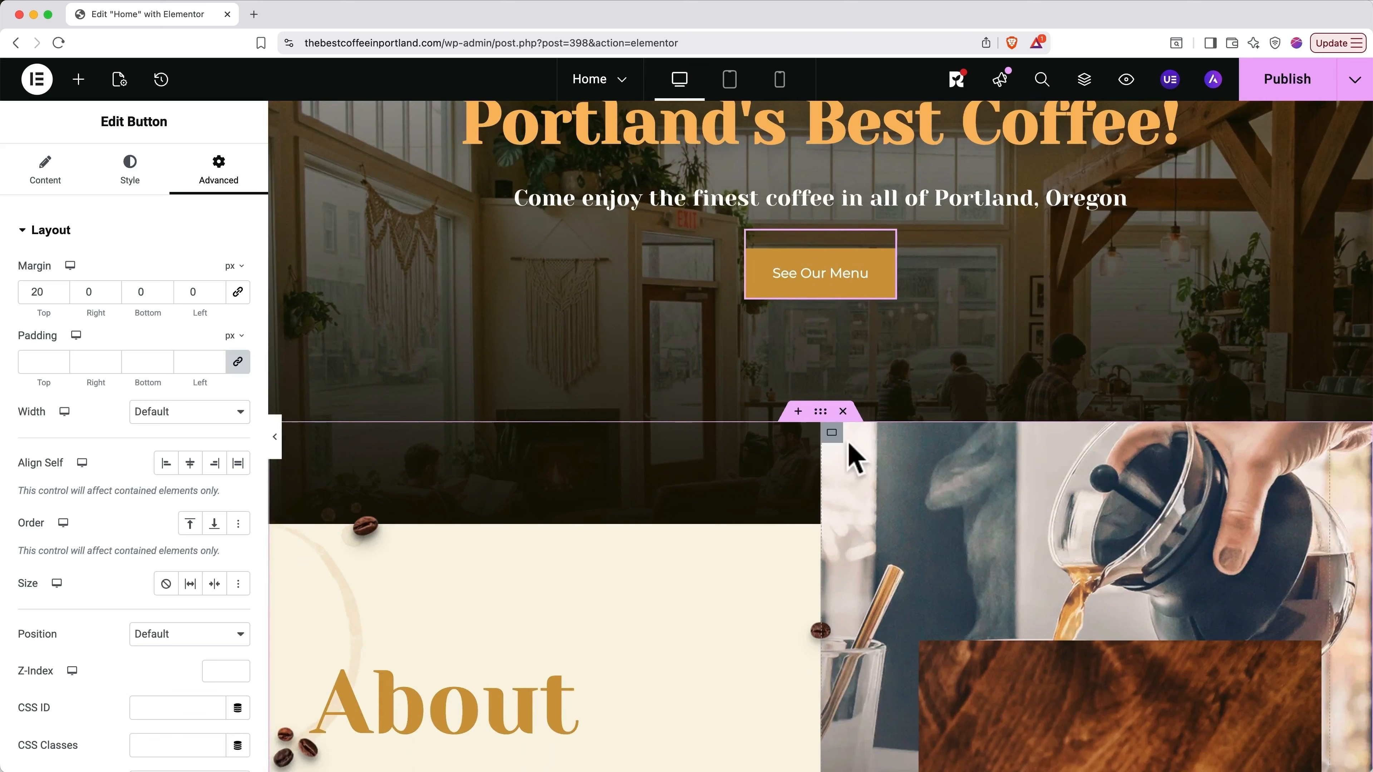
# Step: Clear the coffee photo container's 50 px padding, then open the Structure navigator with Cmd+I
pyautogui.click(833, 434)
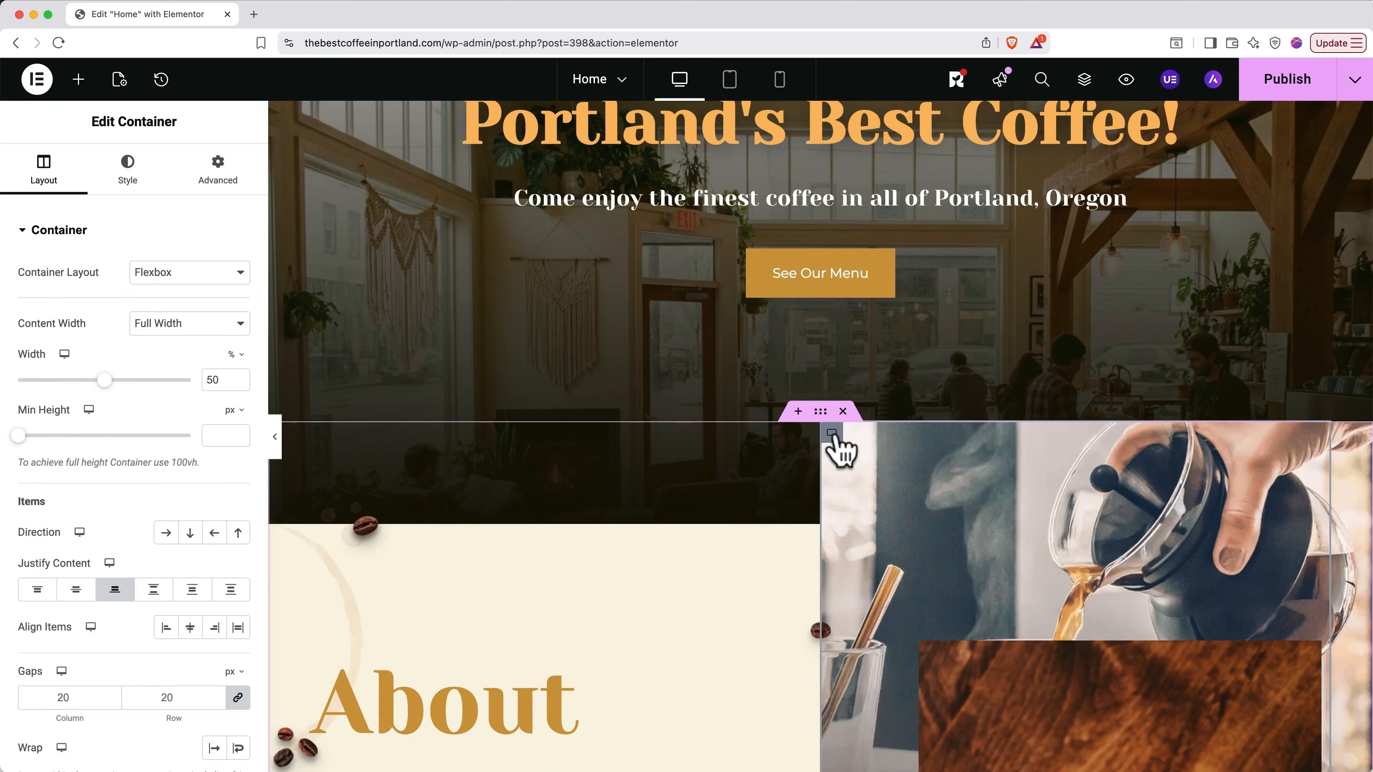
pyautogui.click(130, 186)
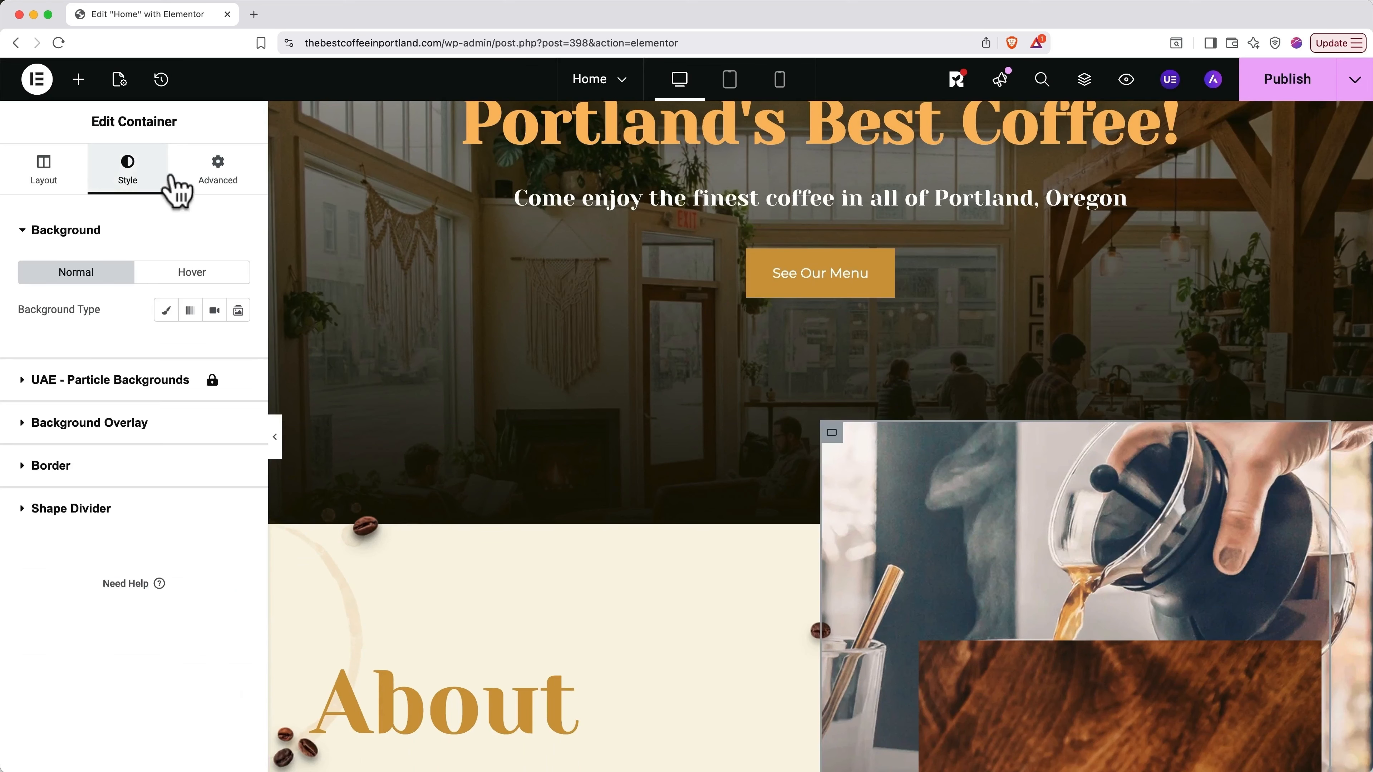
pyautogui.click(217, 175)
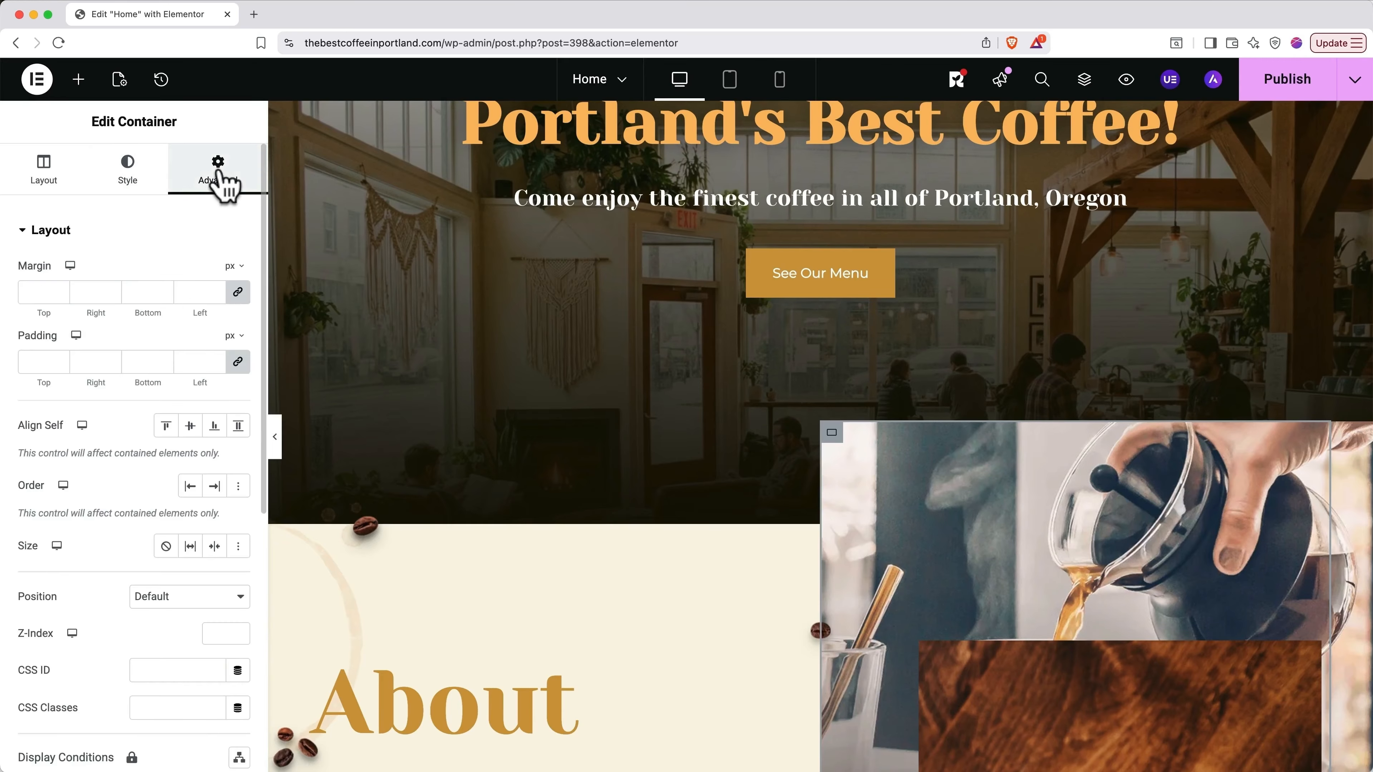
pyautogui.scroll(-3, 860, 503)
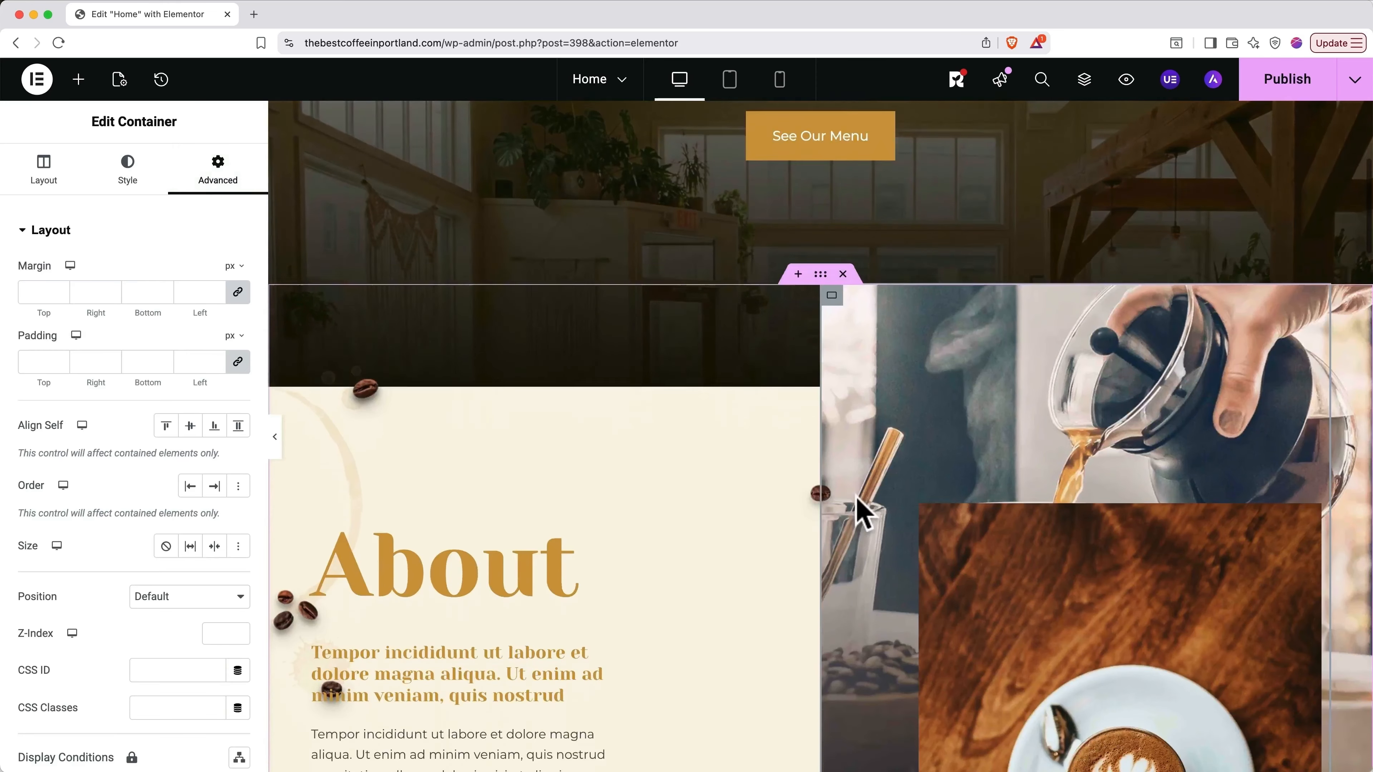
pyautogui.scroll(-1, 857, 496)
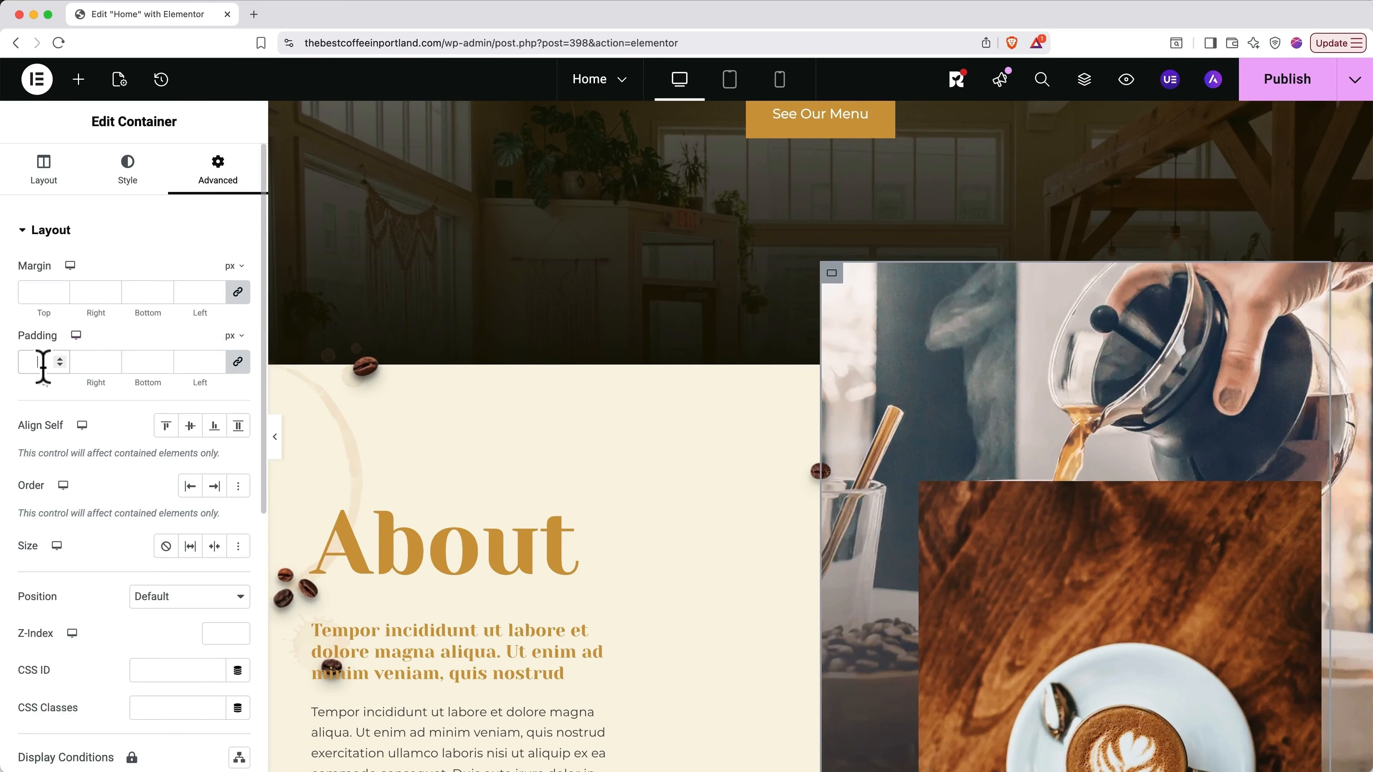
pyautogui.write('50')
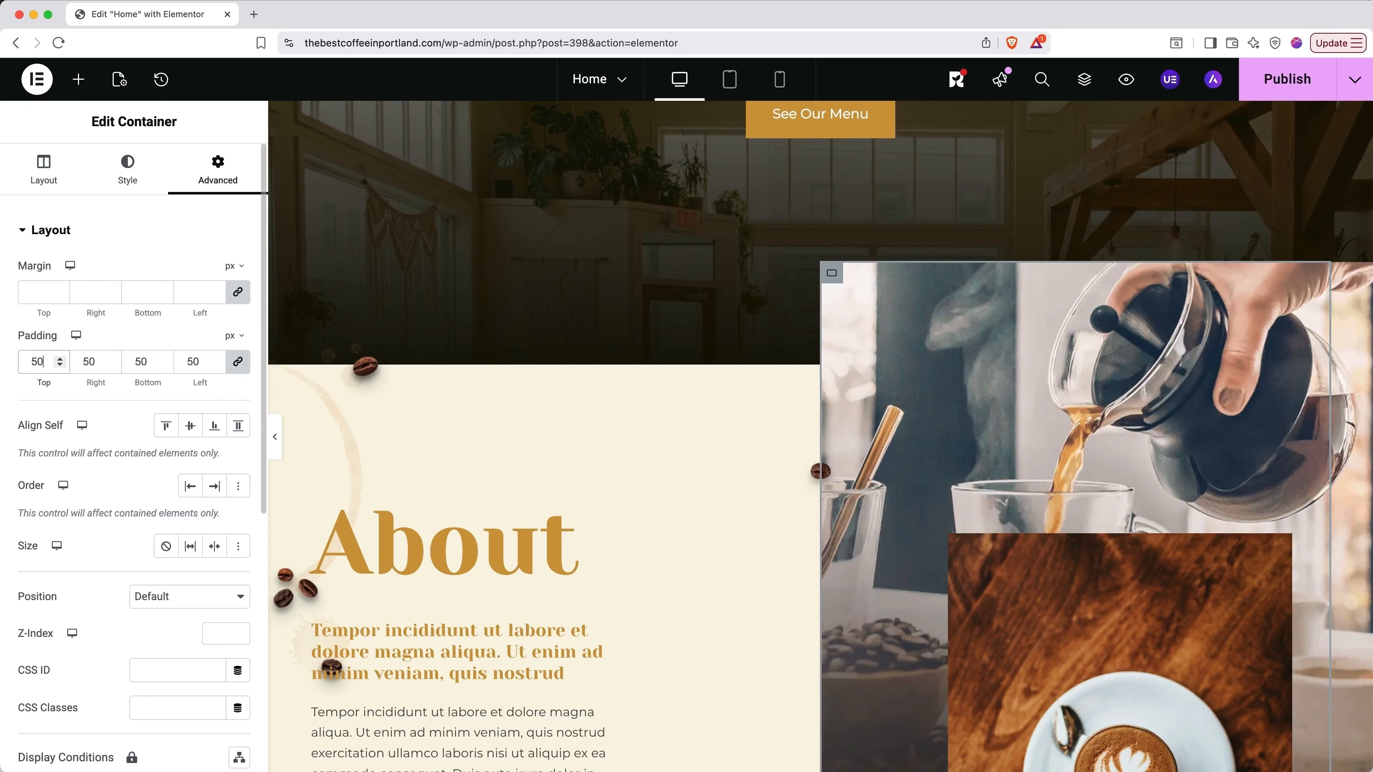
pyautogui.scroll(-5, 448, 534)
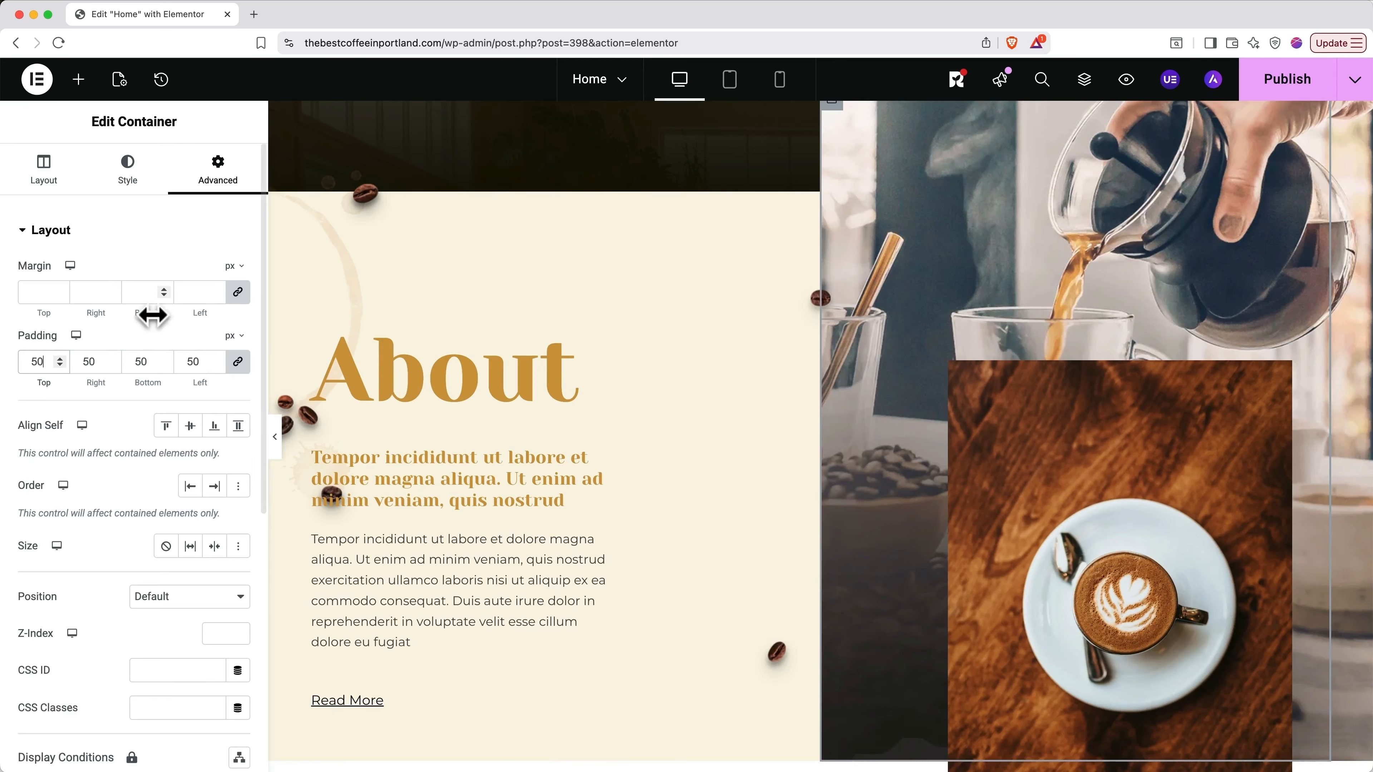
pyautogui.press('super+z')
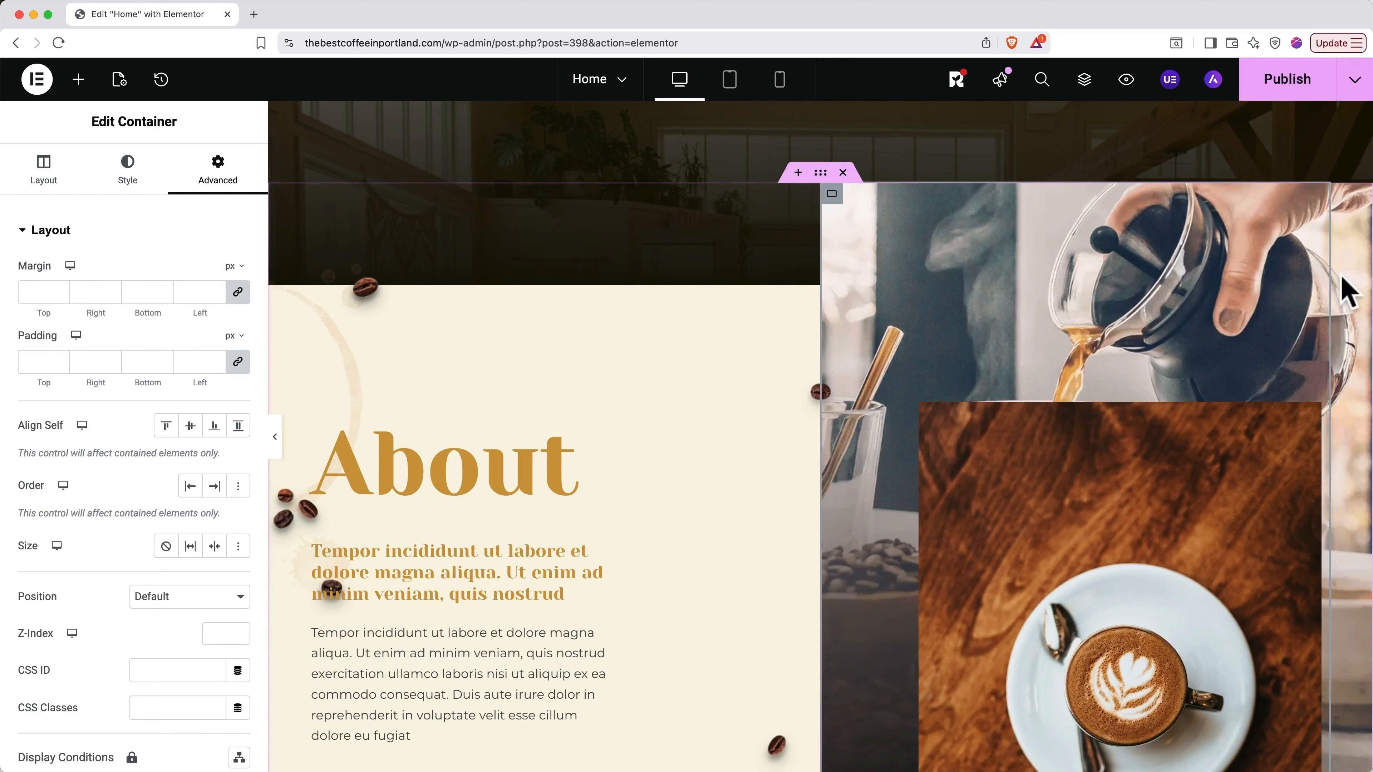
pyautogui.press('super+i')
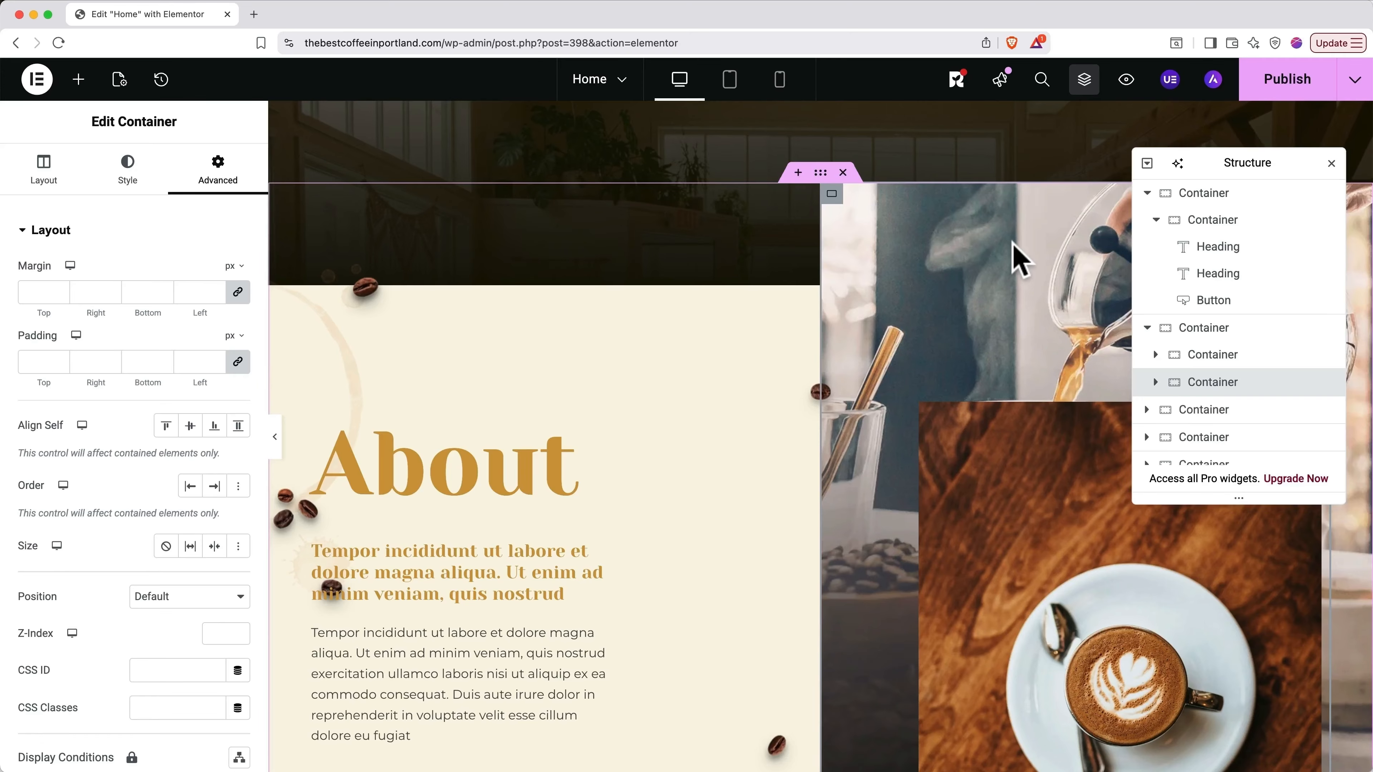
# Step: Collapse the hero container in Structure, select the About section and review its background settings
pyautogui.click(1205, 195)
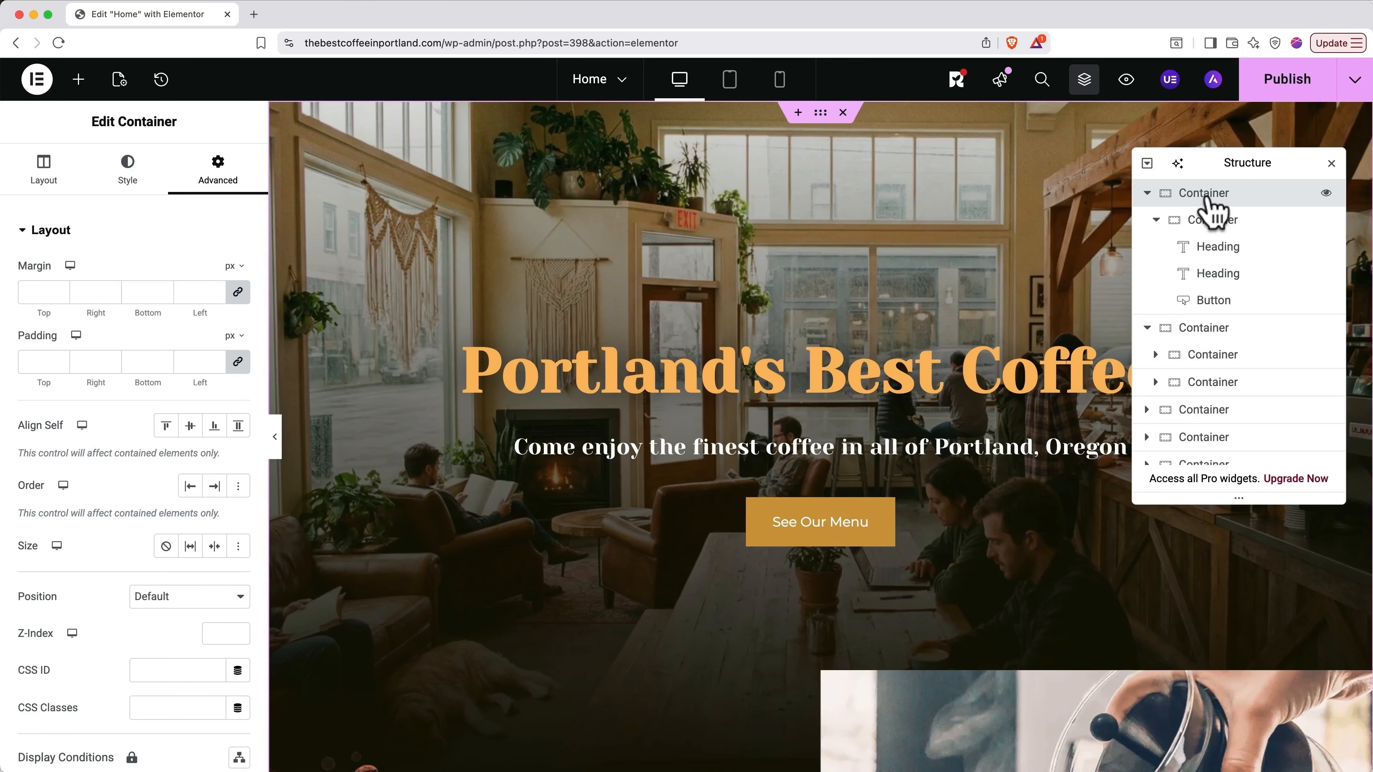
pyautogui.click(1147, 193)
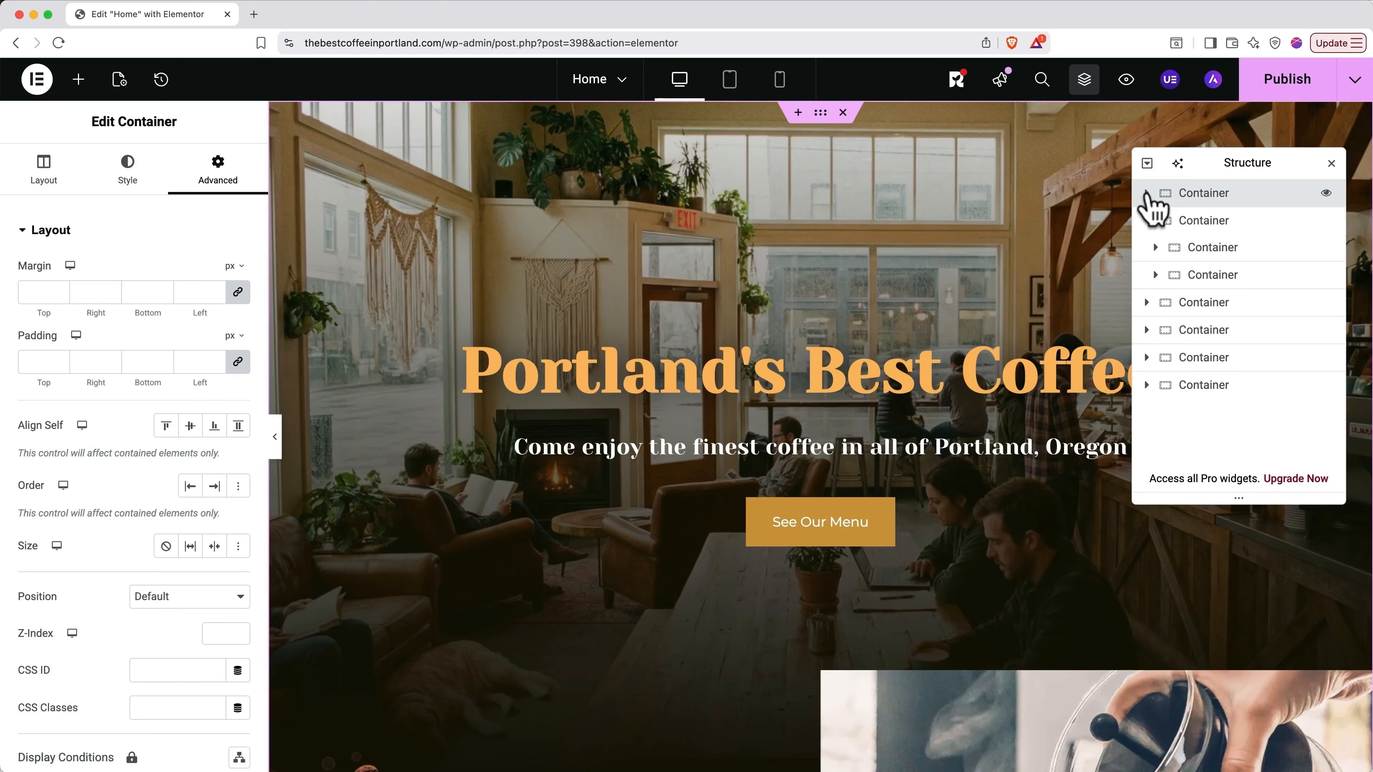
pyautogui.click(1189, 222)
pyautogui.scroll(-8, 987, 604)
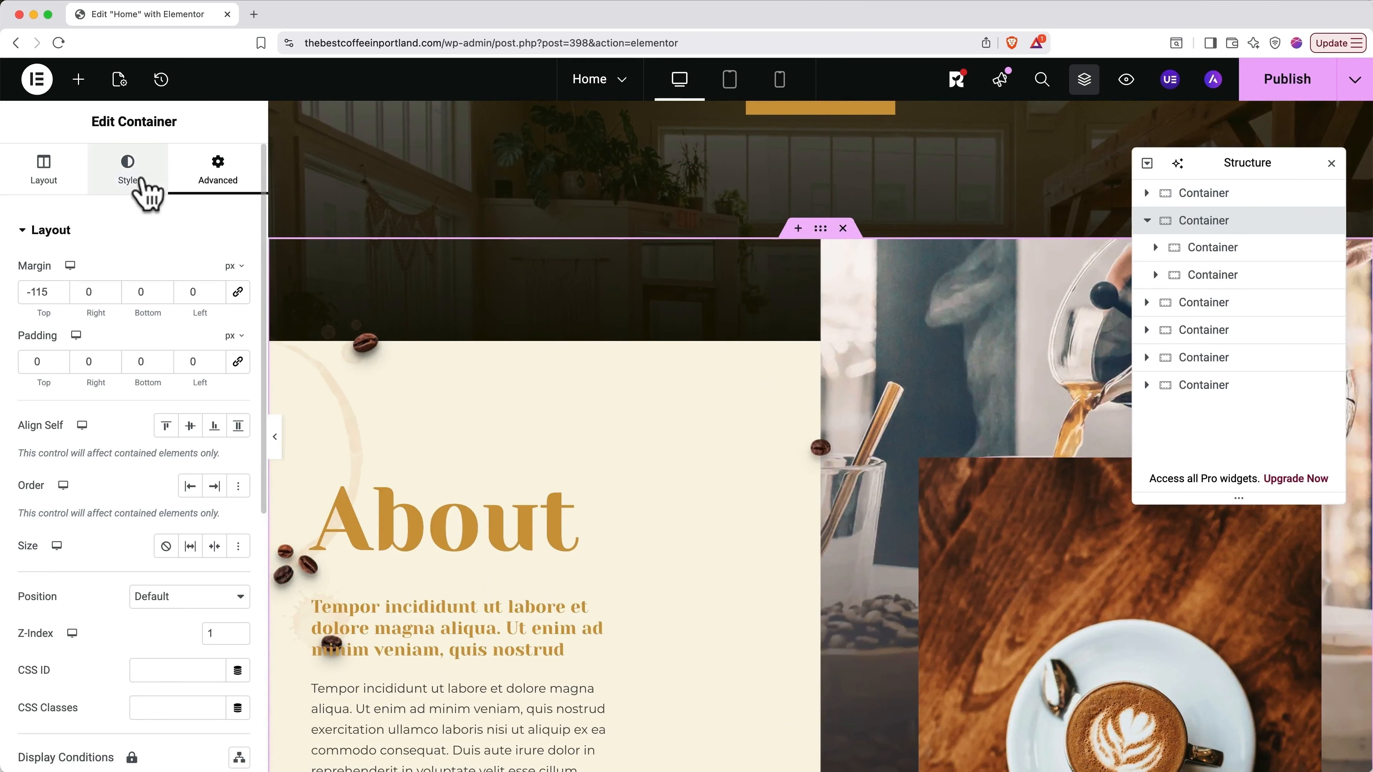
pyautogui.click(145, 189)
# Step: Change the About section's top margin from -115 to 0
pyautogui.moveTo(107, 448)
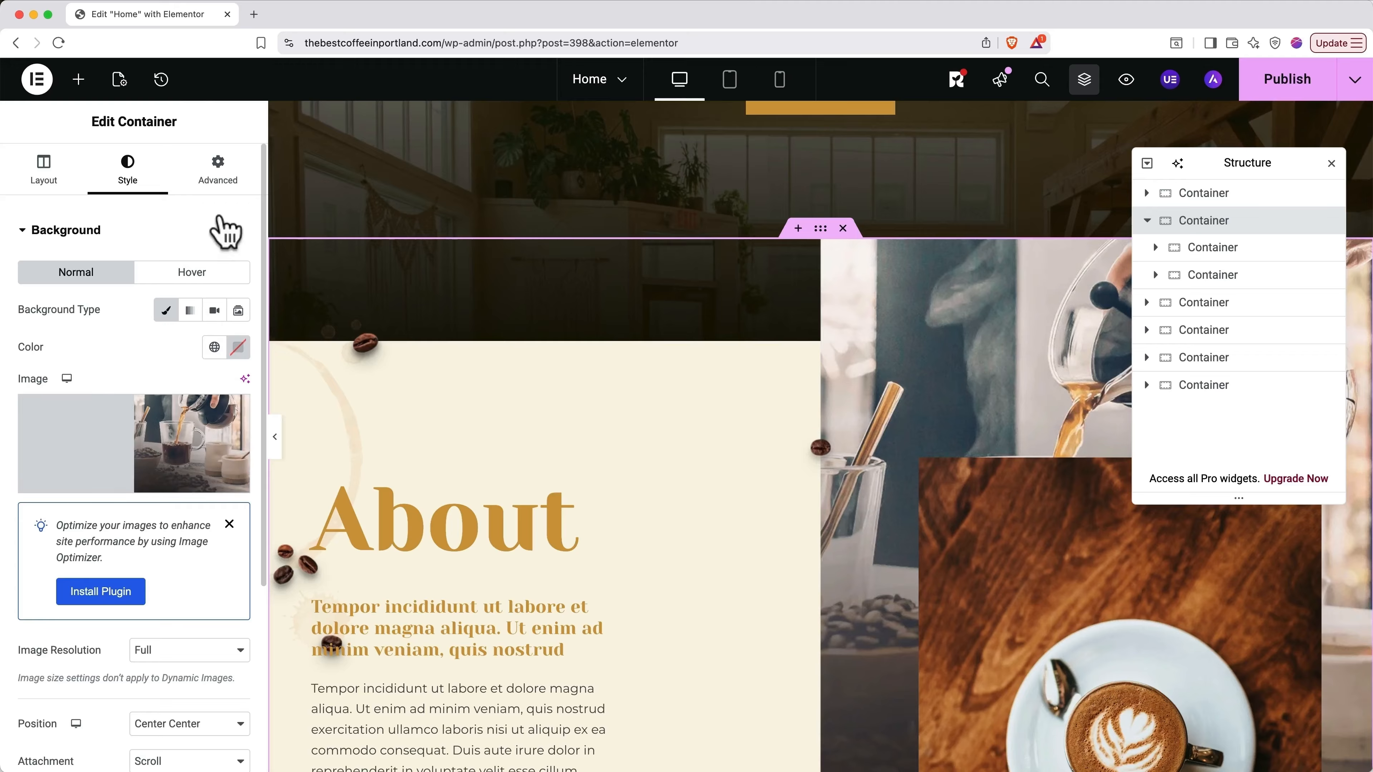
pyautogui.click(224, 179)
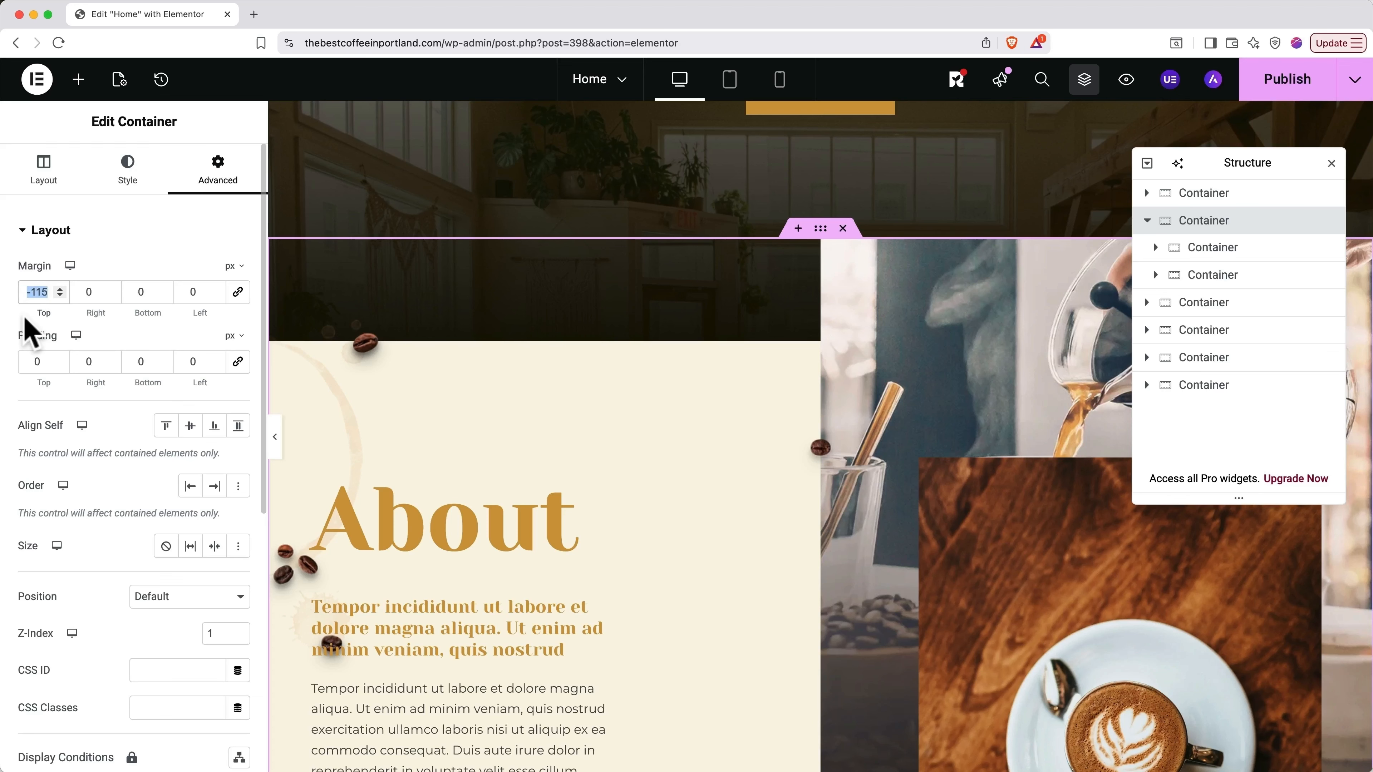
pyautogui.write('0')
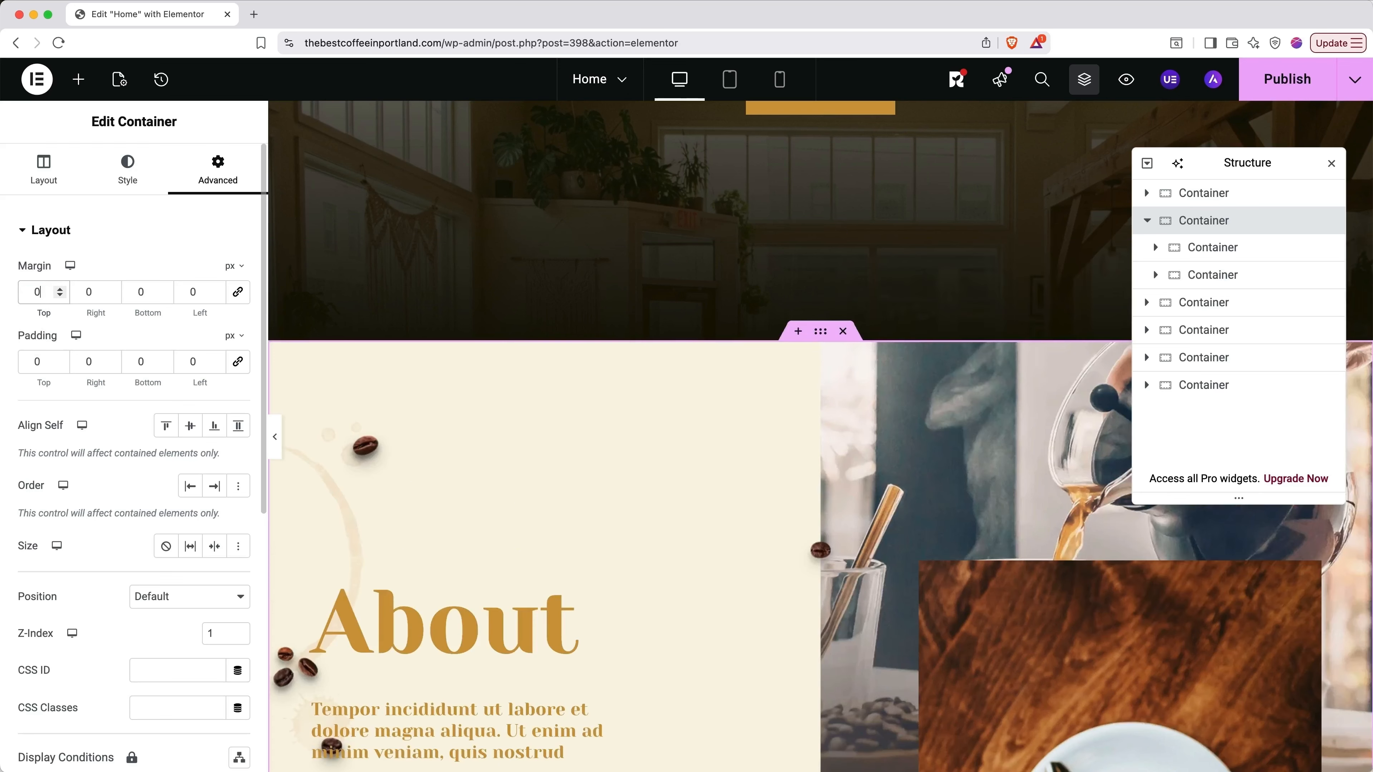
pyautogui.scroll(-5, 583, 447)
pyautogui.scroll(15, 583, 447)
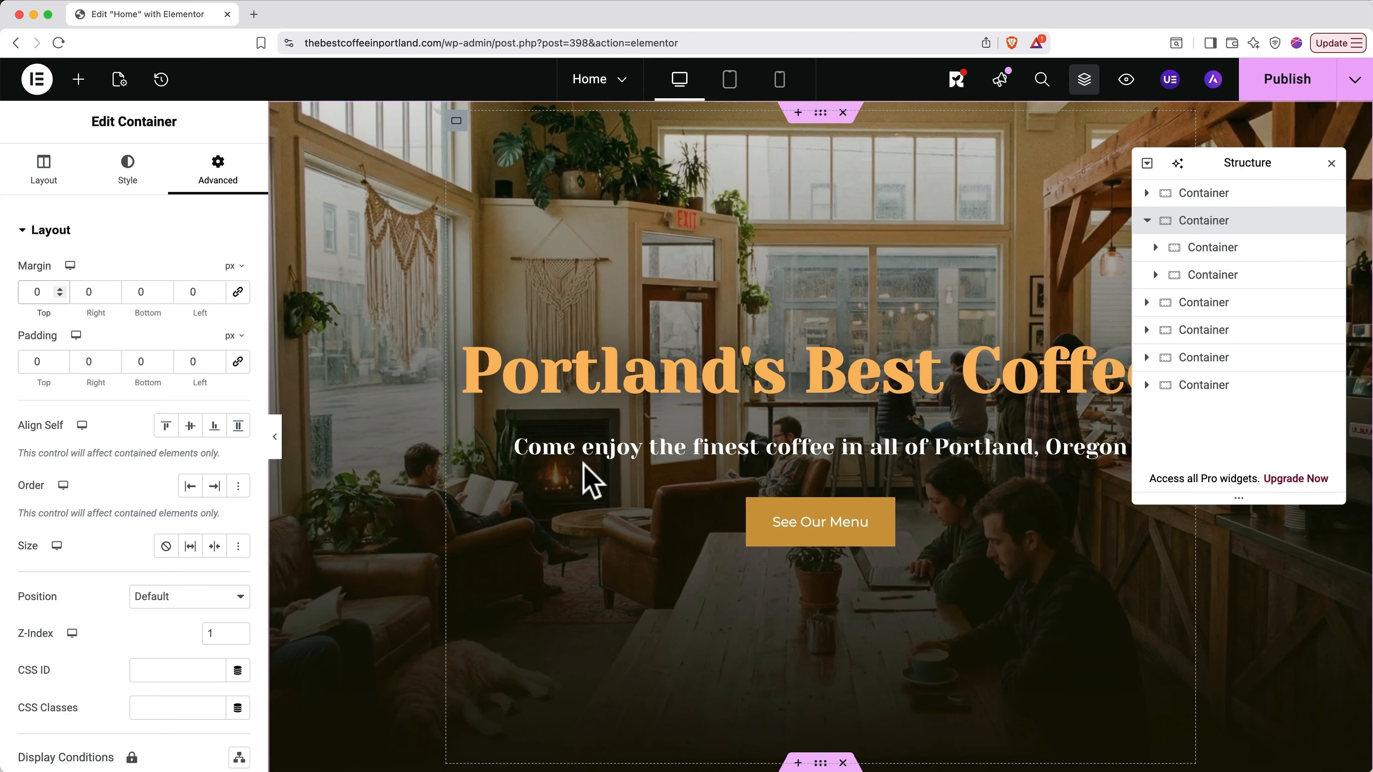
pyautogui.scroll(-10, 583, 465)
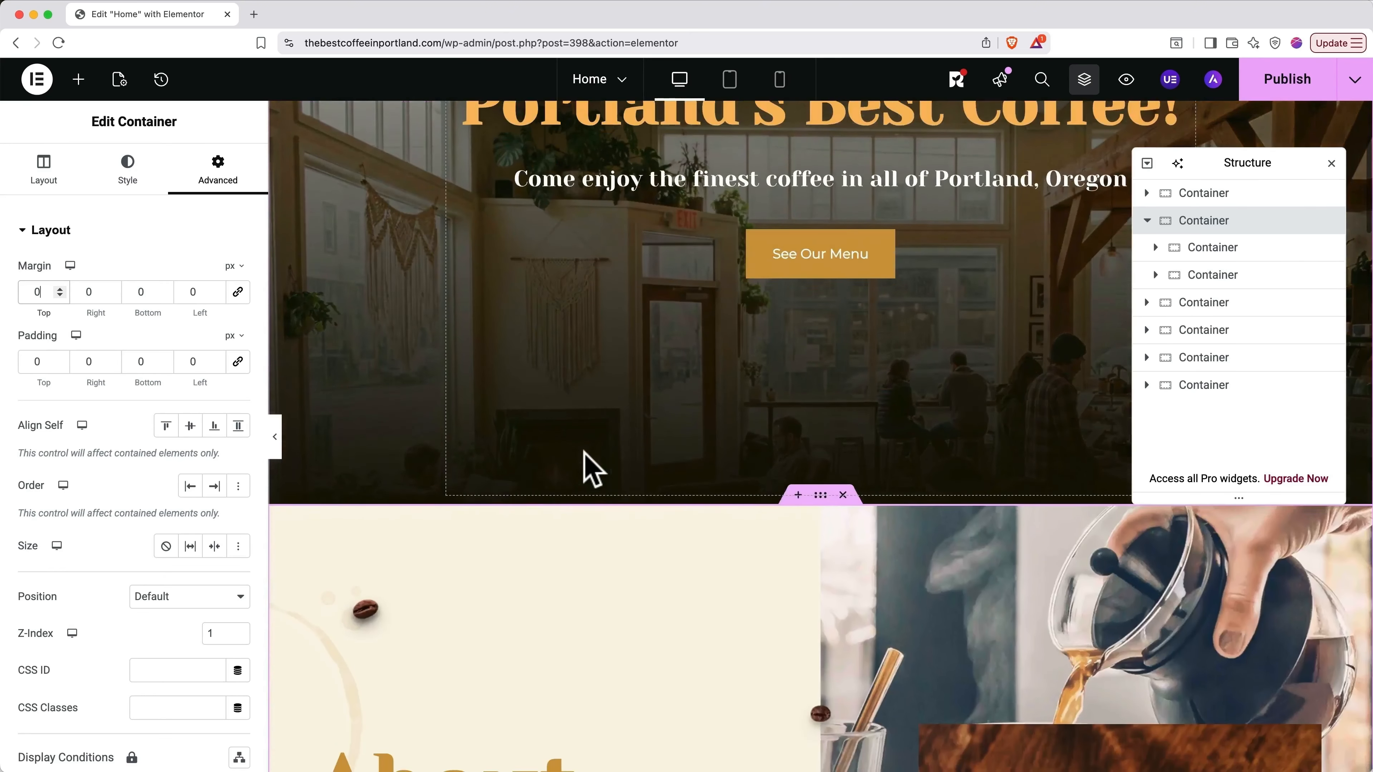
pyautogui.scroll(-2, 585, 455)
pyautogui.scroll(1, 585, 454)
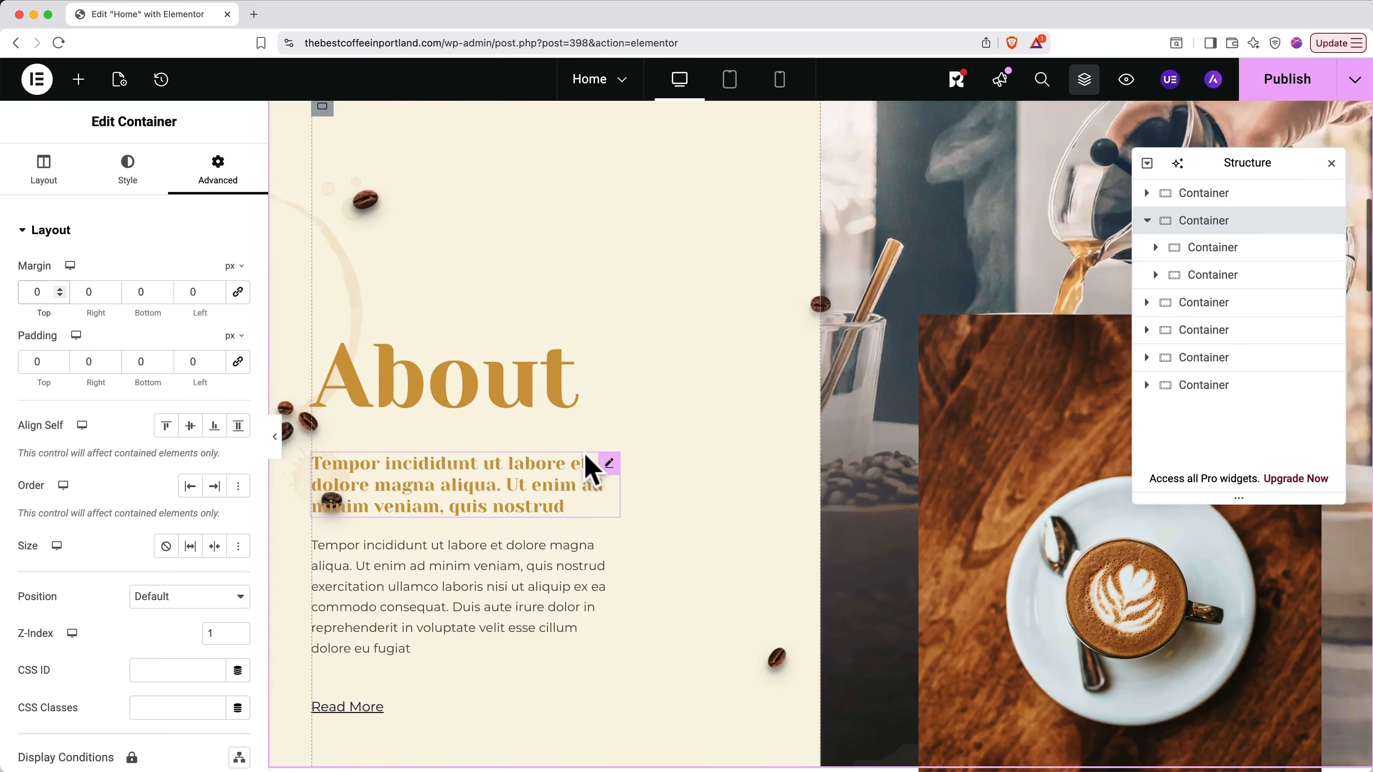
pyautogui.scroll(-1, 585, 454)
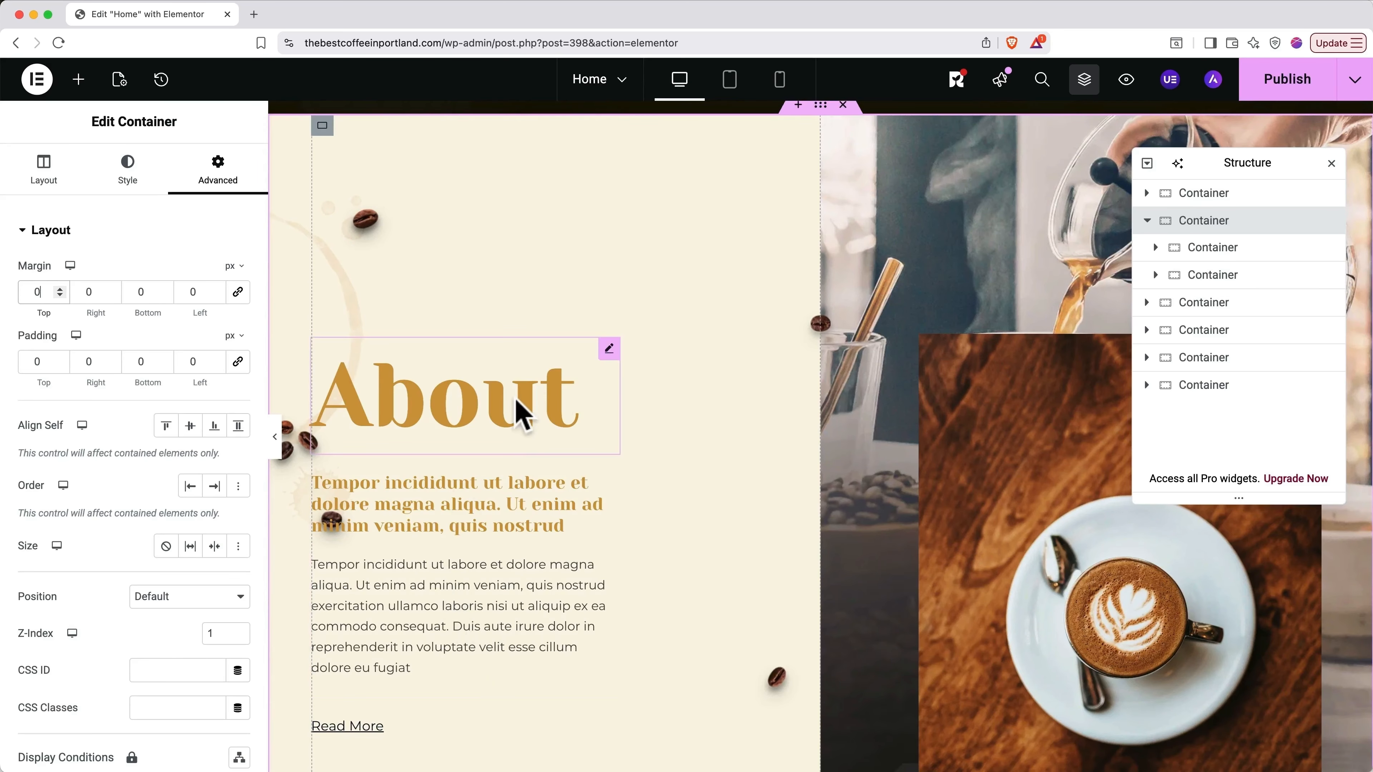
pyautogui.scroll(1, 483, 646)
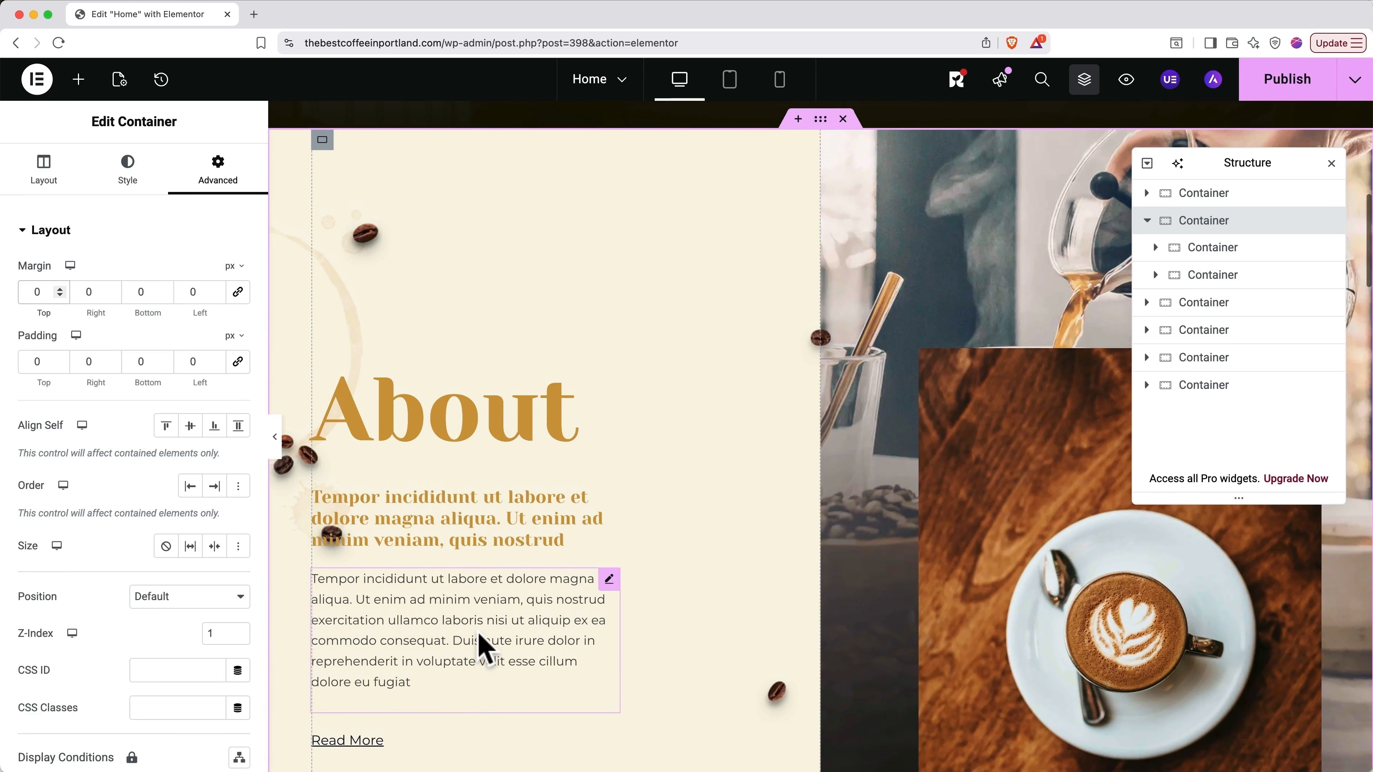
# Step: Set the About text column's top padding from 250 to 125 px
pyautogui.click(323, 141)
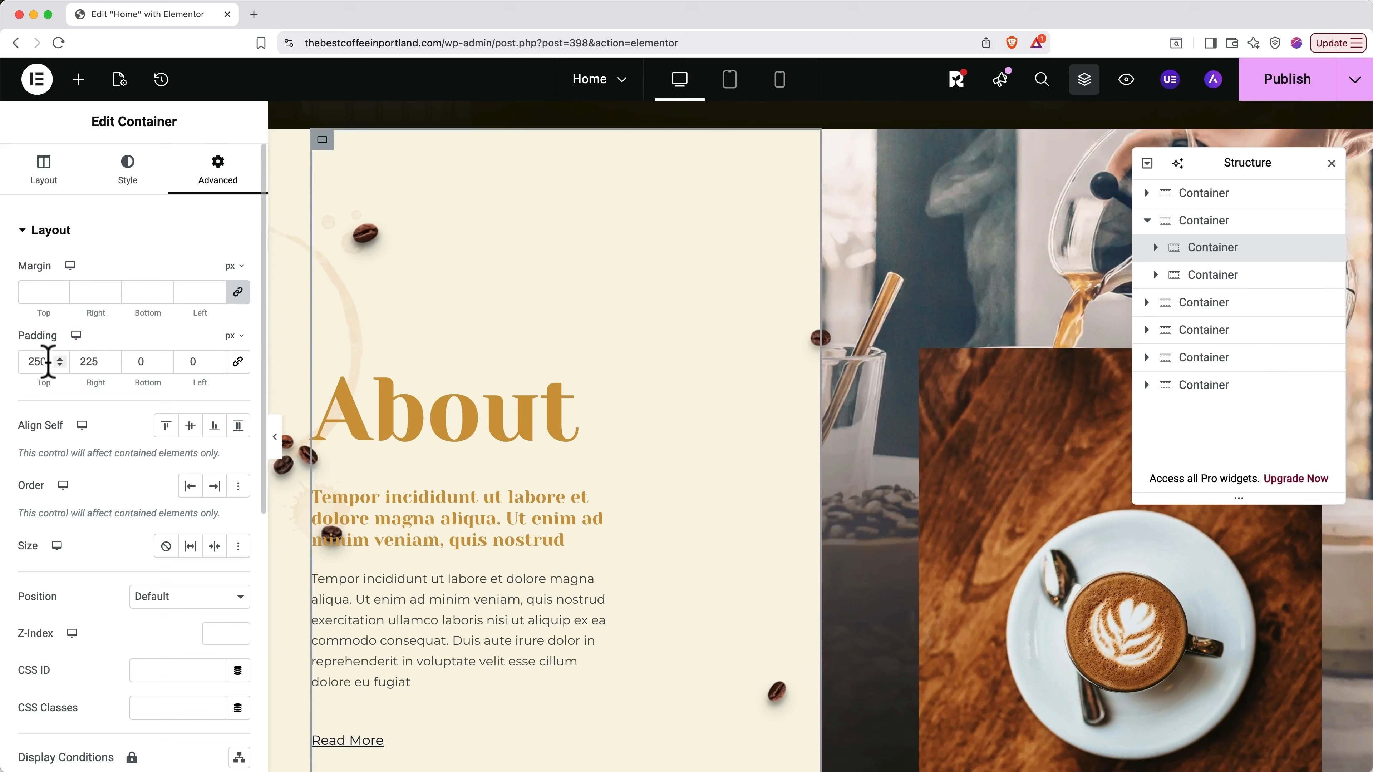
pyautogui.moveTo(49, 361); pyautogui.dragTo(23, 360)
pyautogui.write('125')
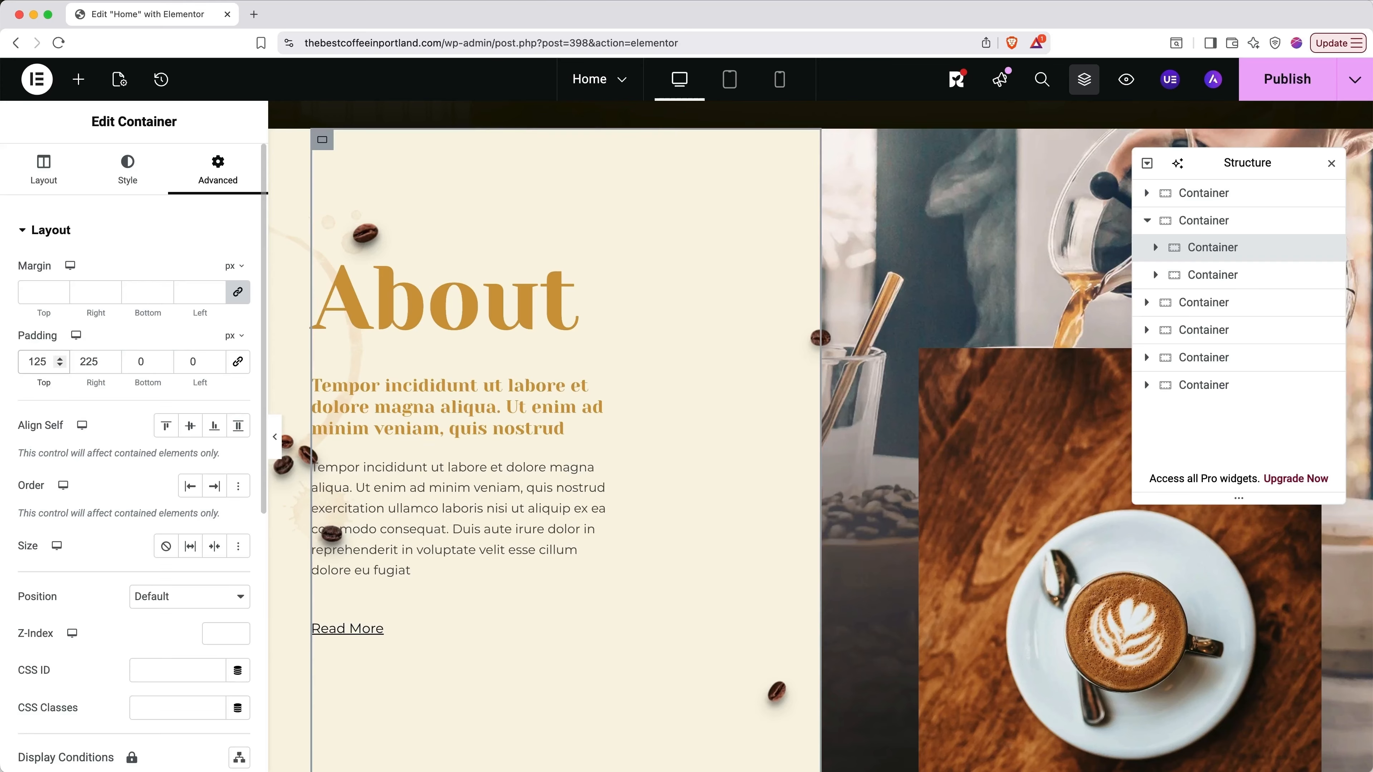
pyautogui.scroll(2, 395, 389)
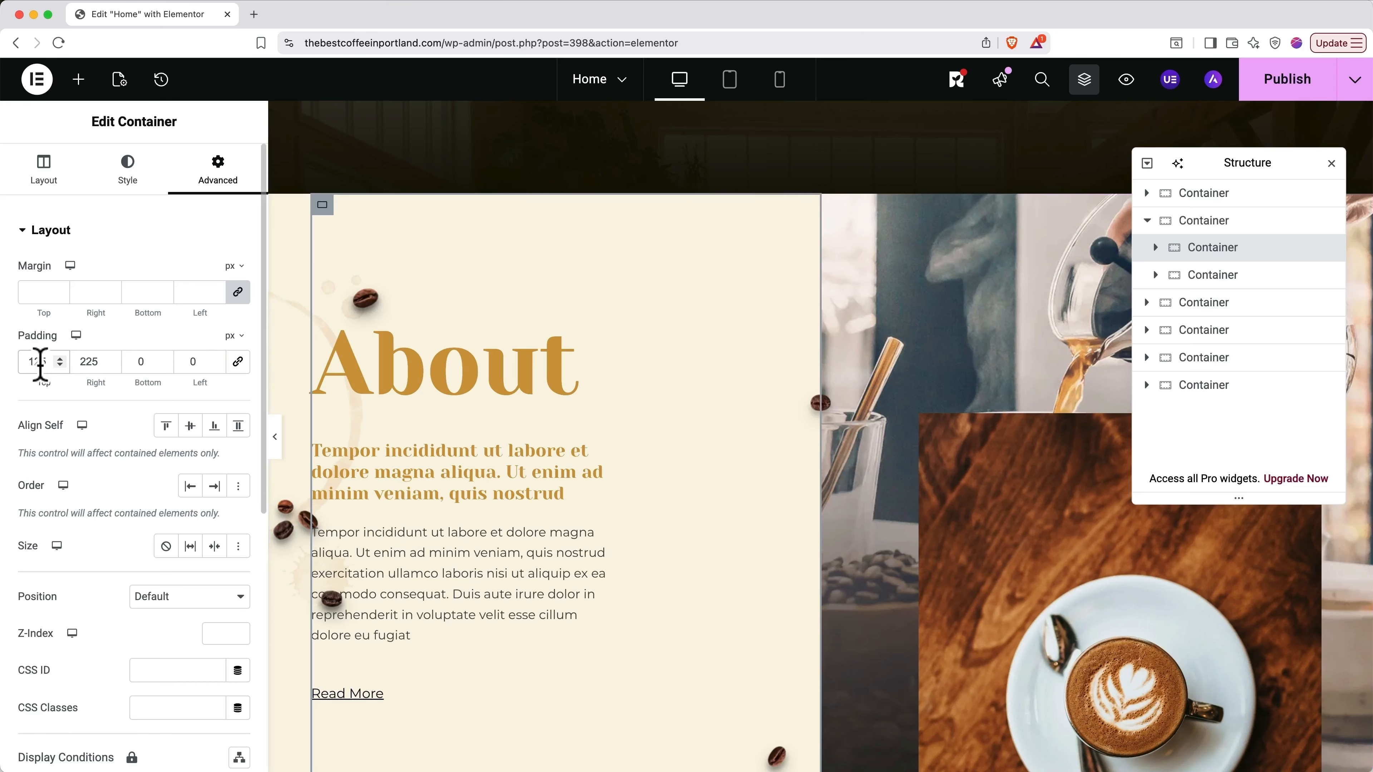
pyautogui.moveTo(40, 363); pyautogui.dragTo(27, 363)
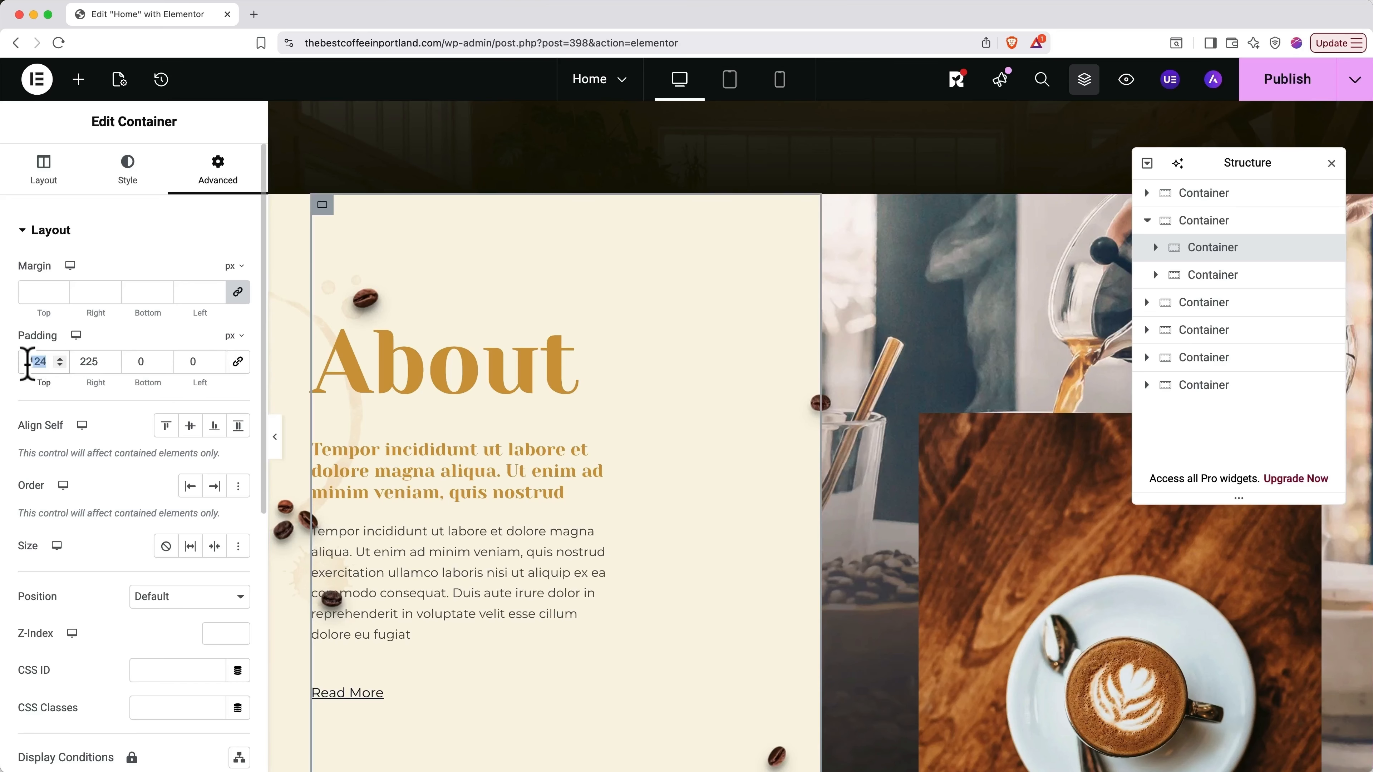
pyautogui.write('0')
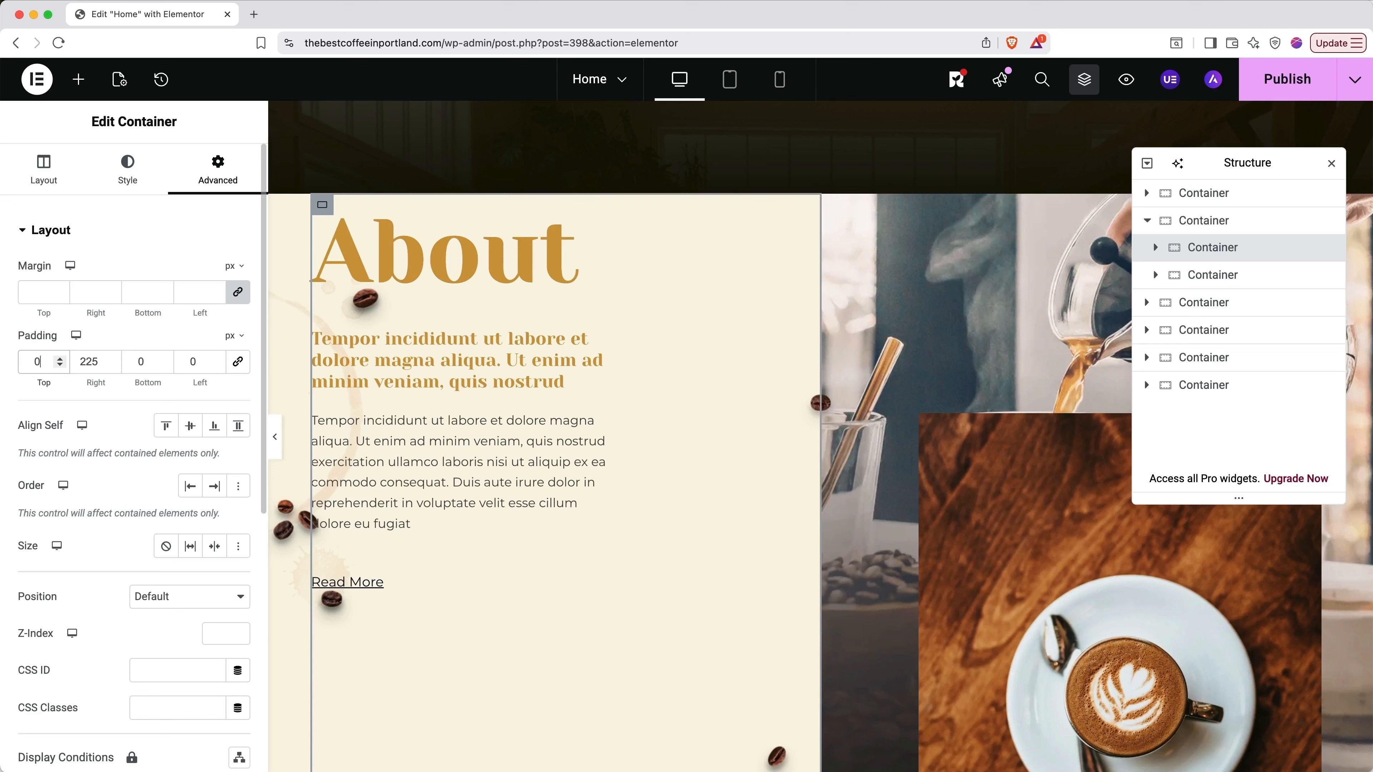
pyautogui.write('125')
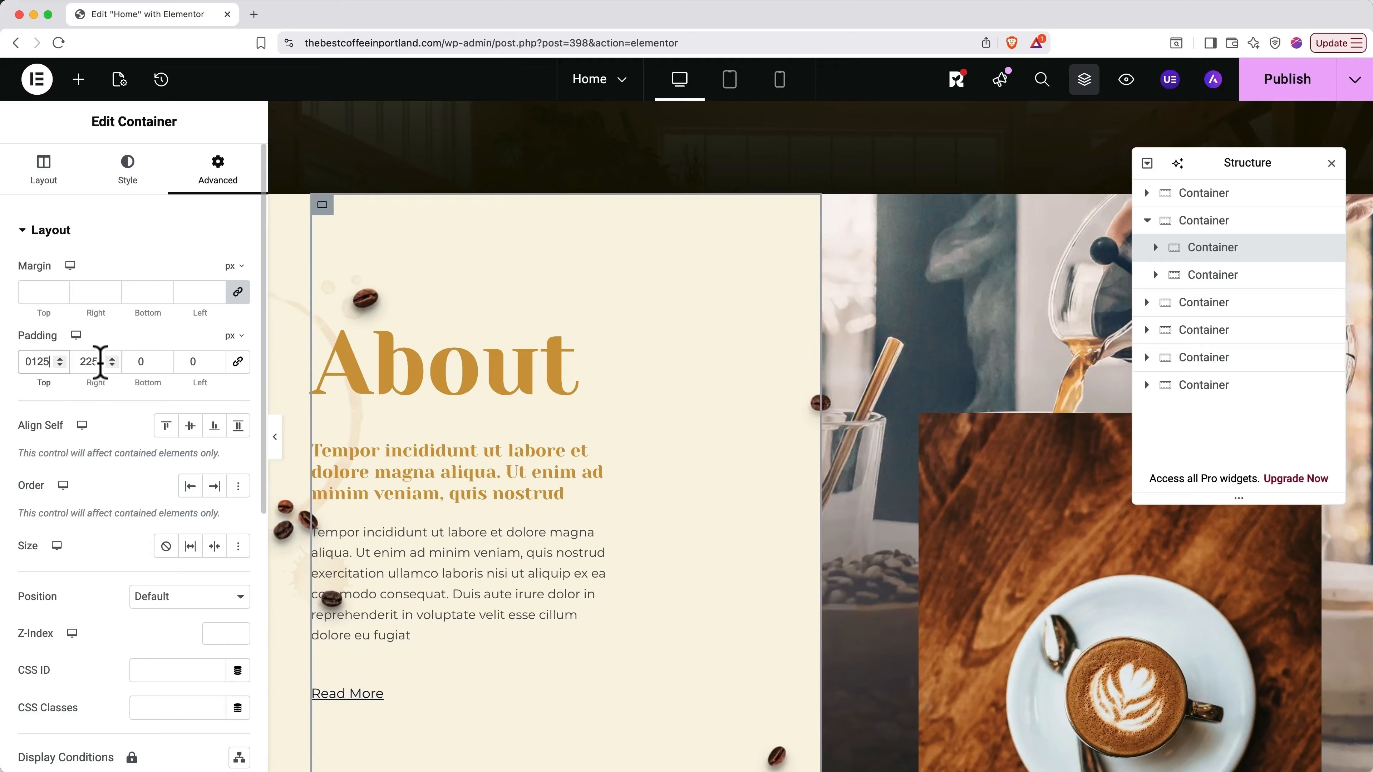
# Step: Test a right padding of 0, then undo it to keep 225 px
pyautogui.moveTo(101, 361); pyautogui.dragTo(79, 361)
pyautogui.write('0')
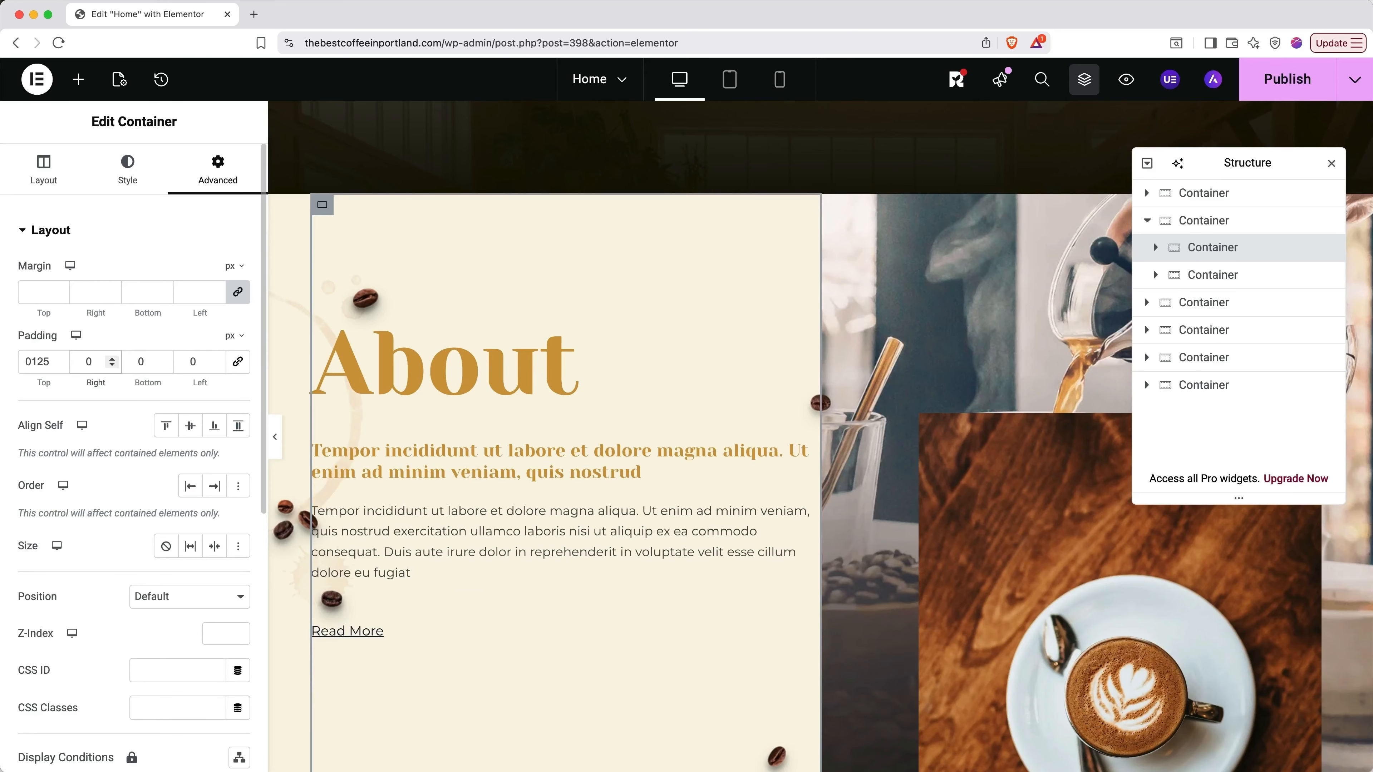
pyautogui.press('super+z')
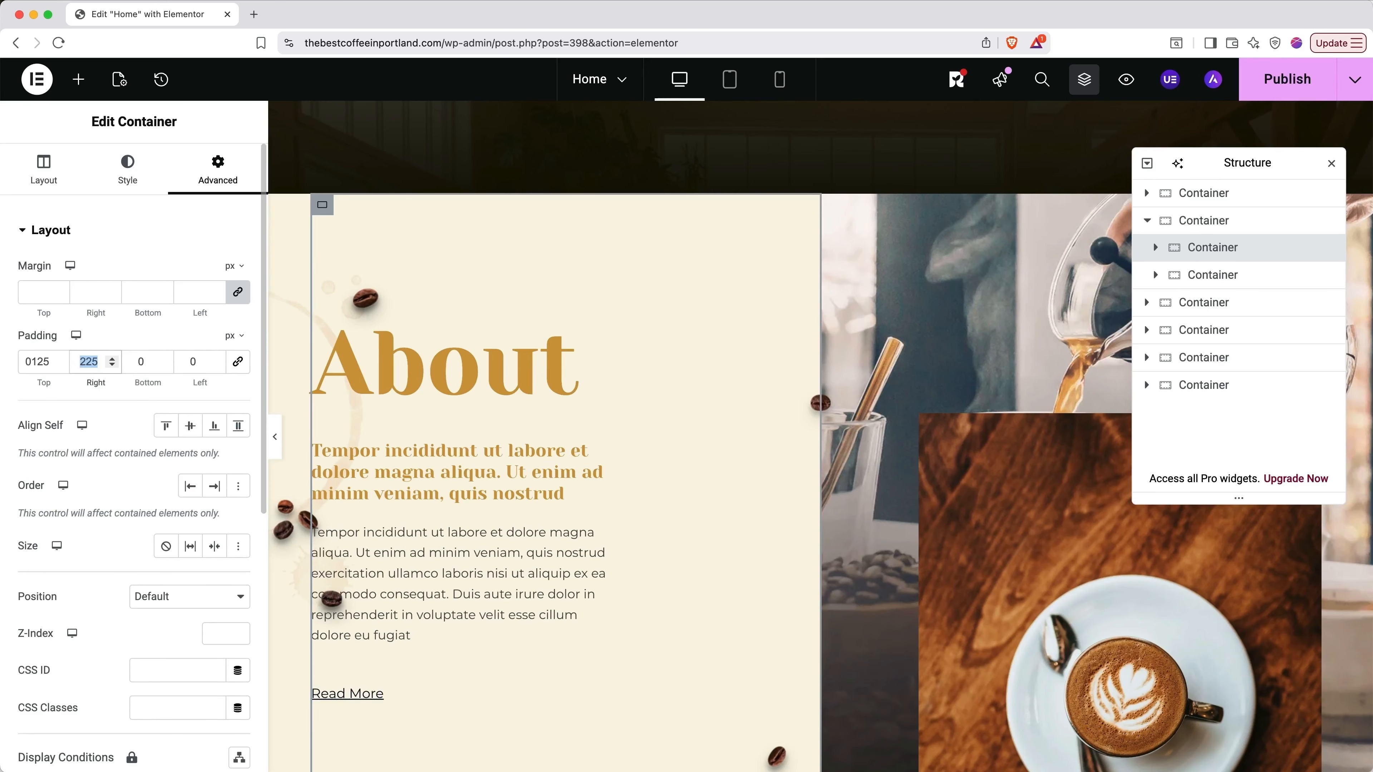
pyautogui.scroll(-3, 459, 503)
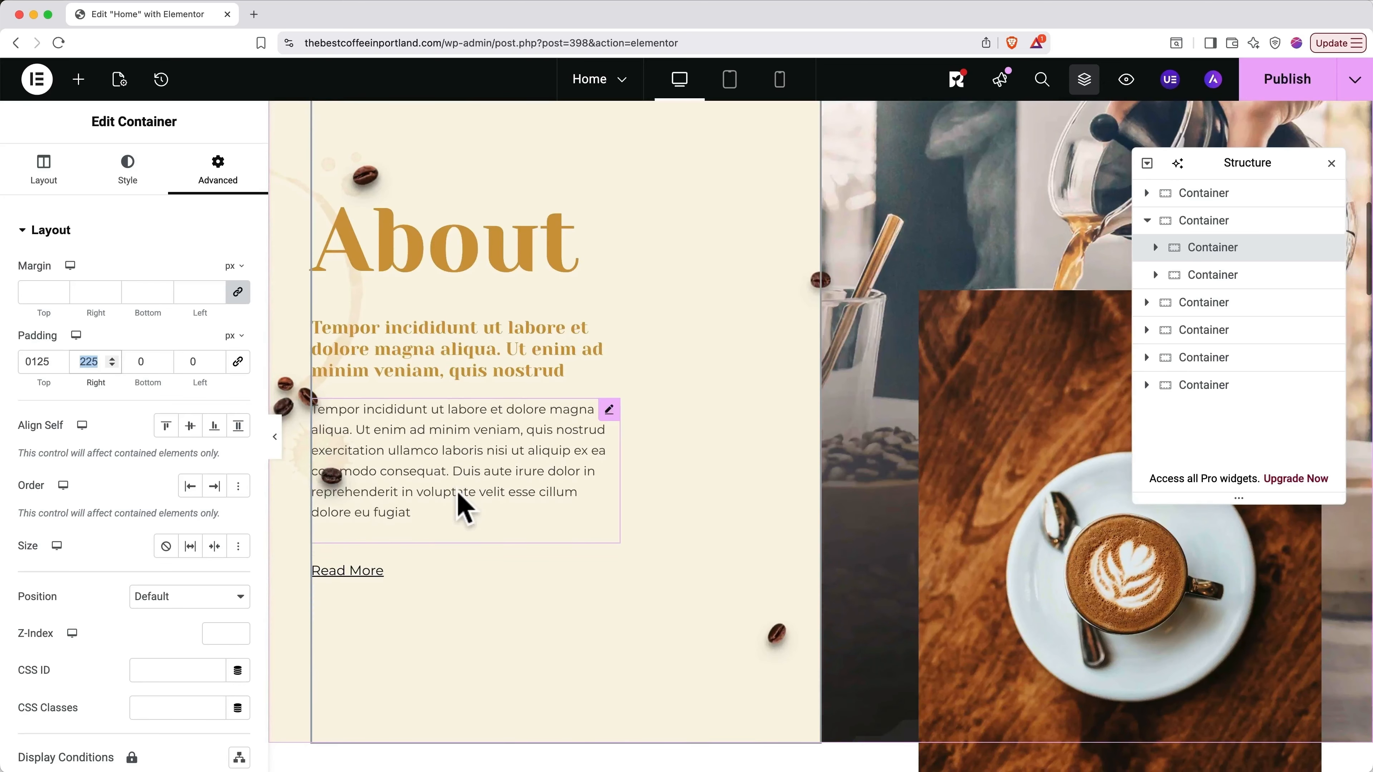
pyautogui.scroll(1, 458, 495)
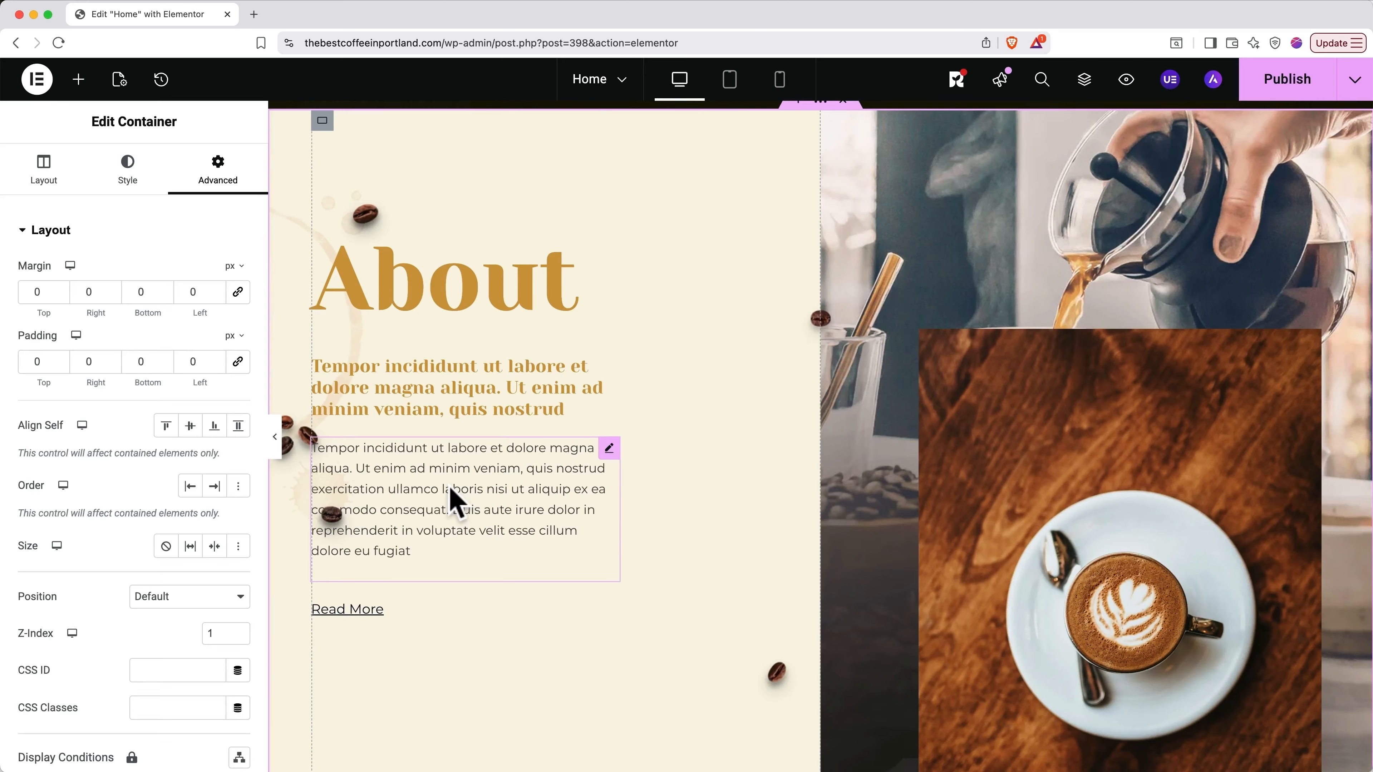
pyautogui.press('super+i')
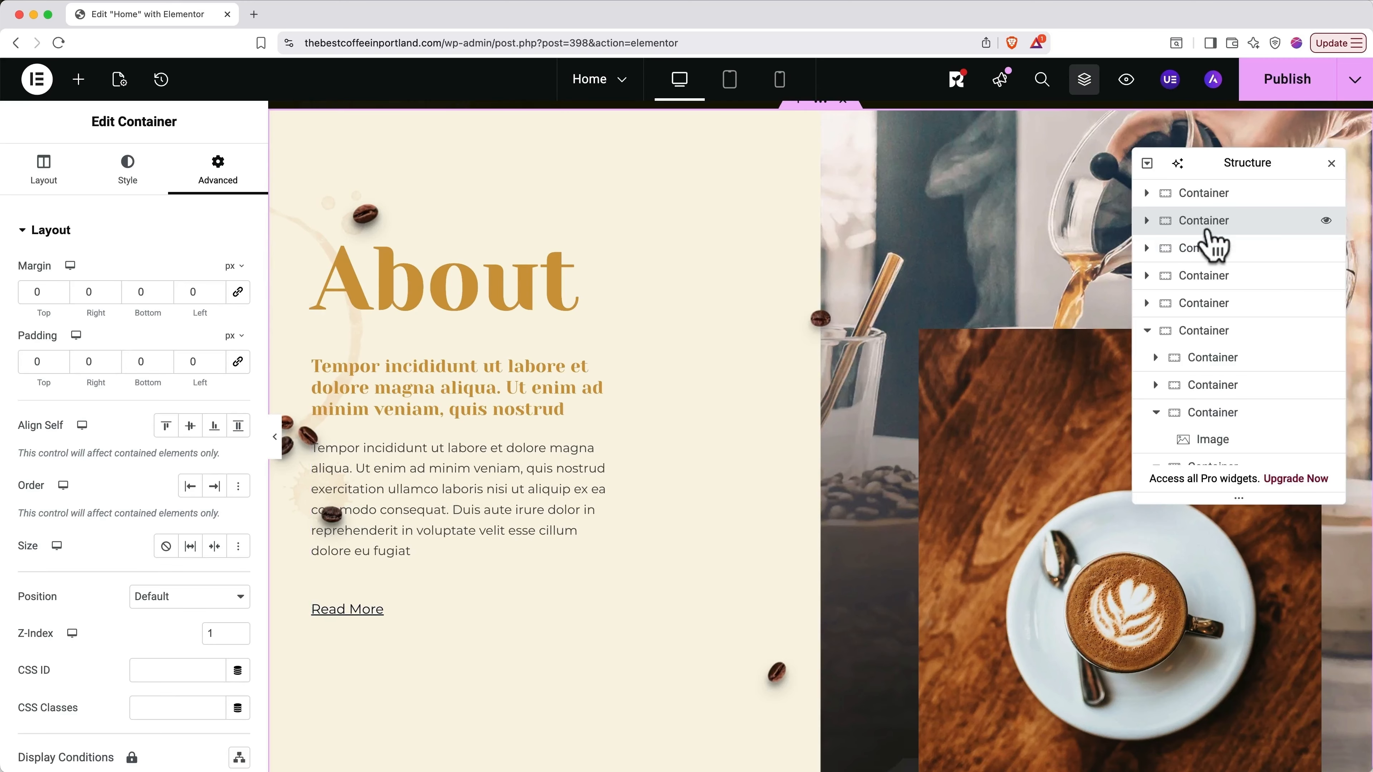
# Step: Inspect the About section's two inner containers in the navigator, then close it
pyautogui.scroll(1, 1088, 235)
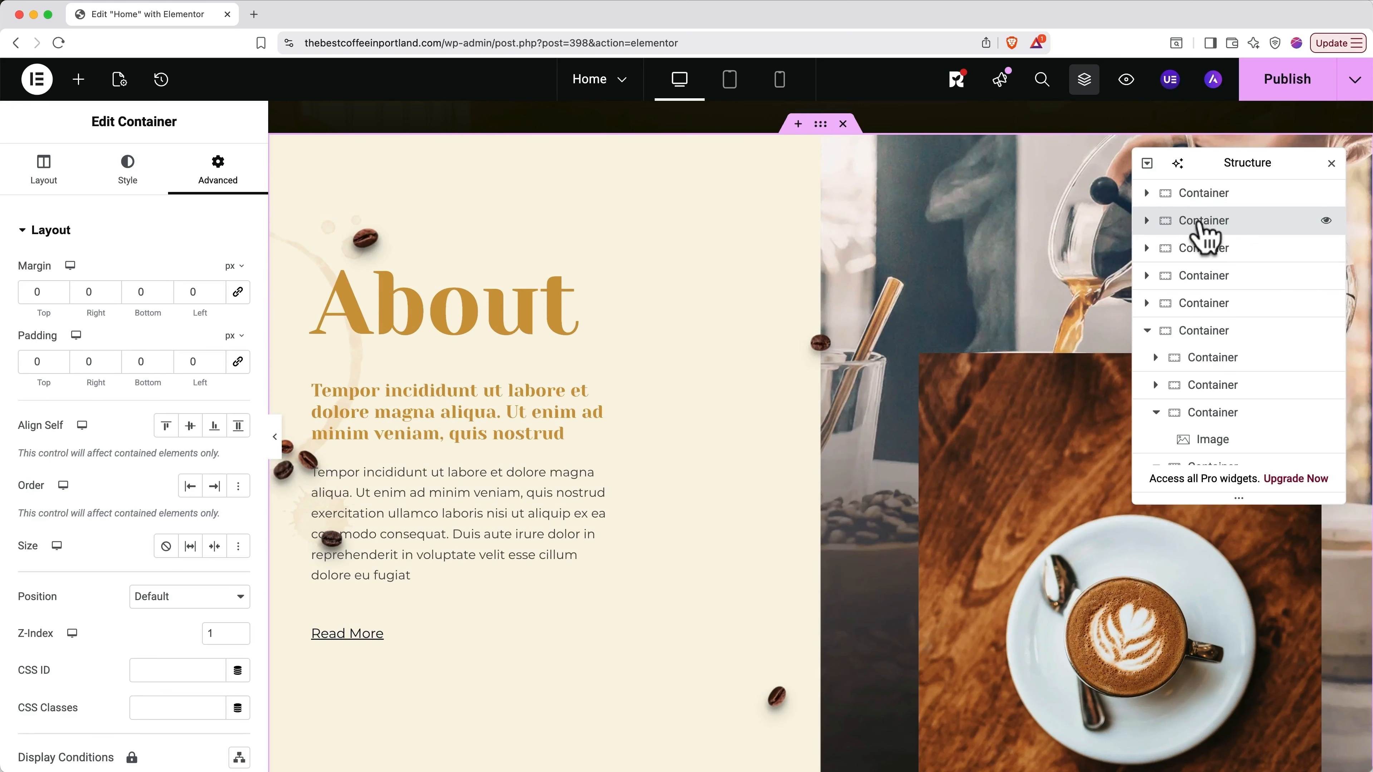
pyautogui.click(1147, 220)
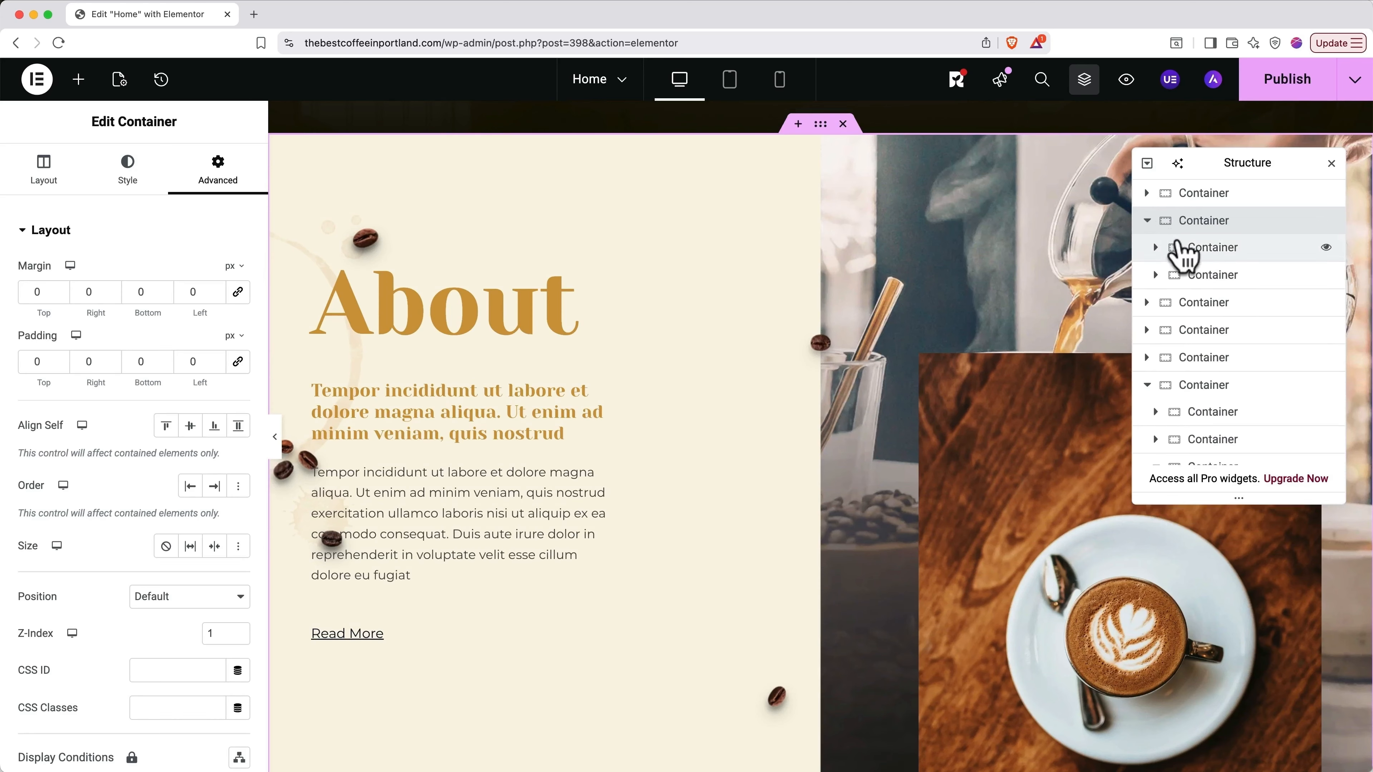
pyautogui.click(1191, 249)
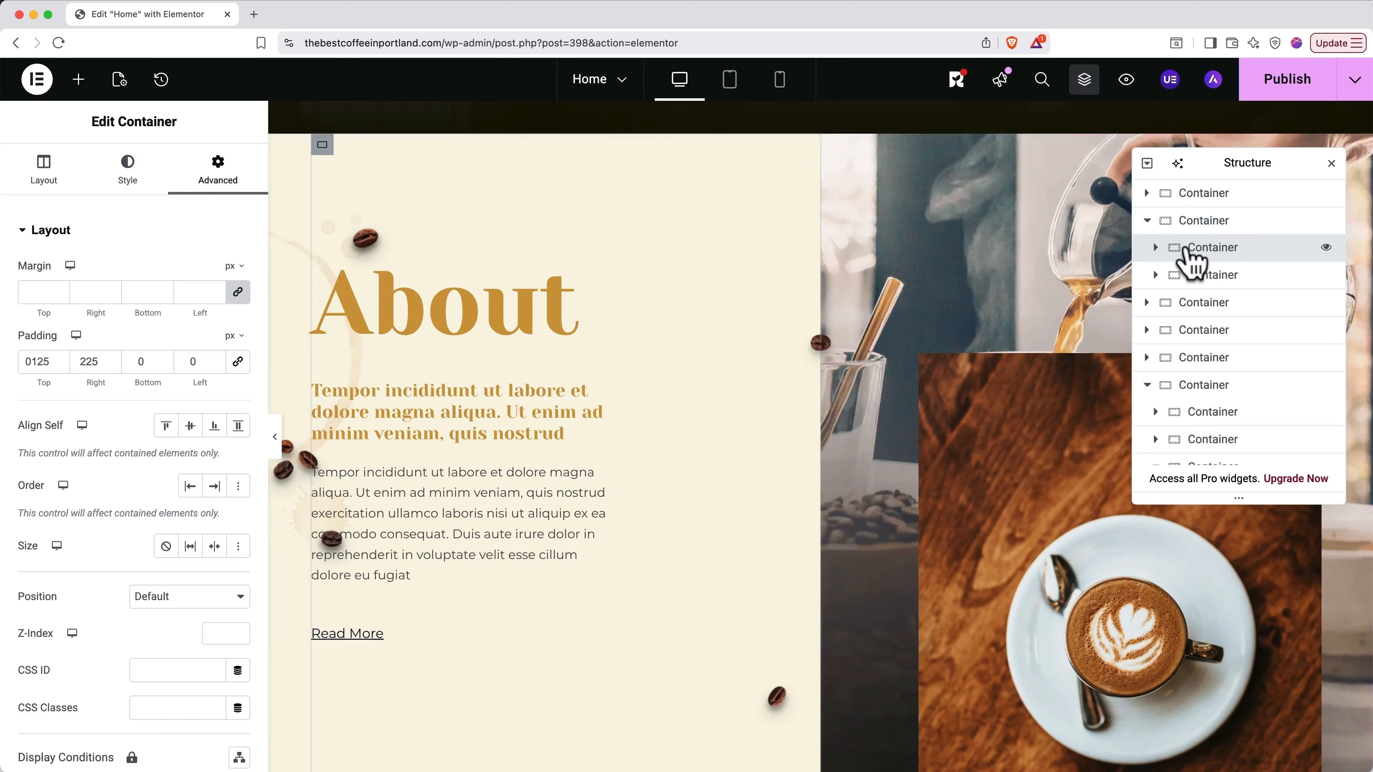
pyautogui.click(1193, 285)
pyautogui.click(1147, 220)
pyautogui.press('super+i')
# Step: Add a Flexbox container in the empty area below the Instagram photo row
pyautogui.scroll(-20, 914, 424)
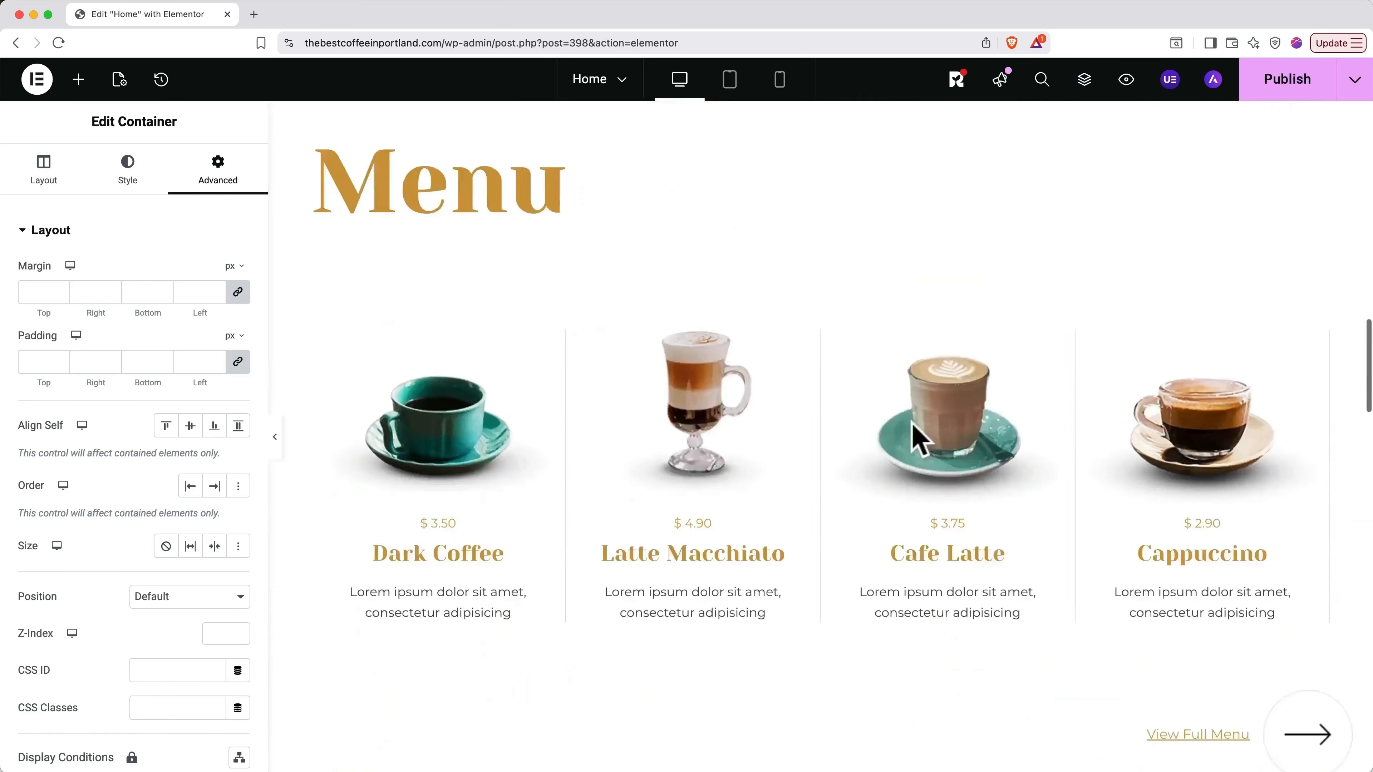
pyautogui.scroll(-15, 918, 441)
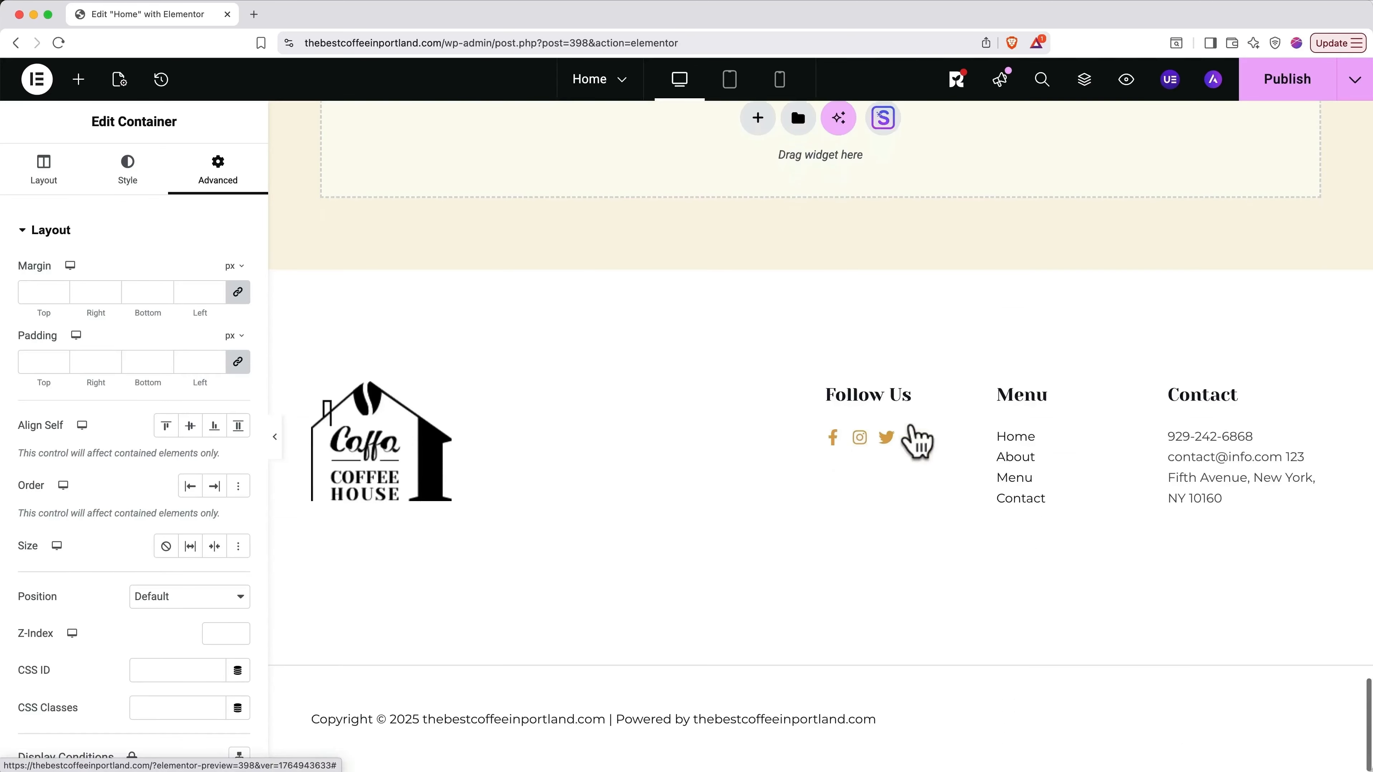
pyautogui.scroll(4, 919, 441)
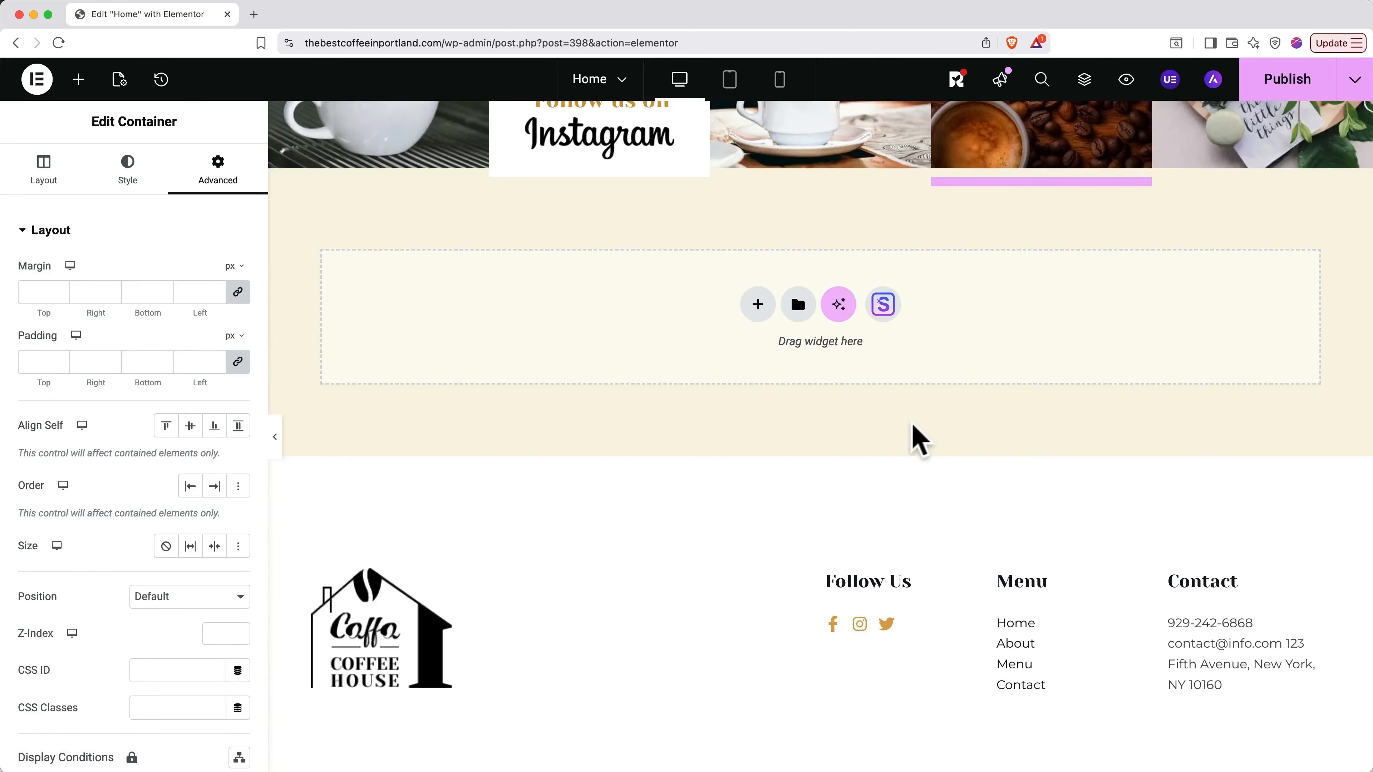
pyautogui.click(757, 305)
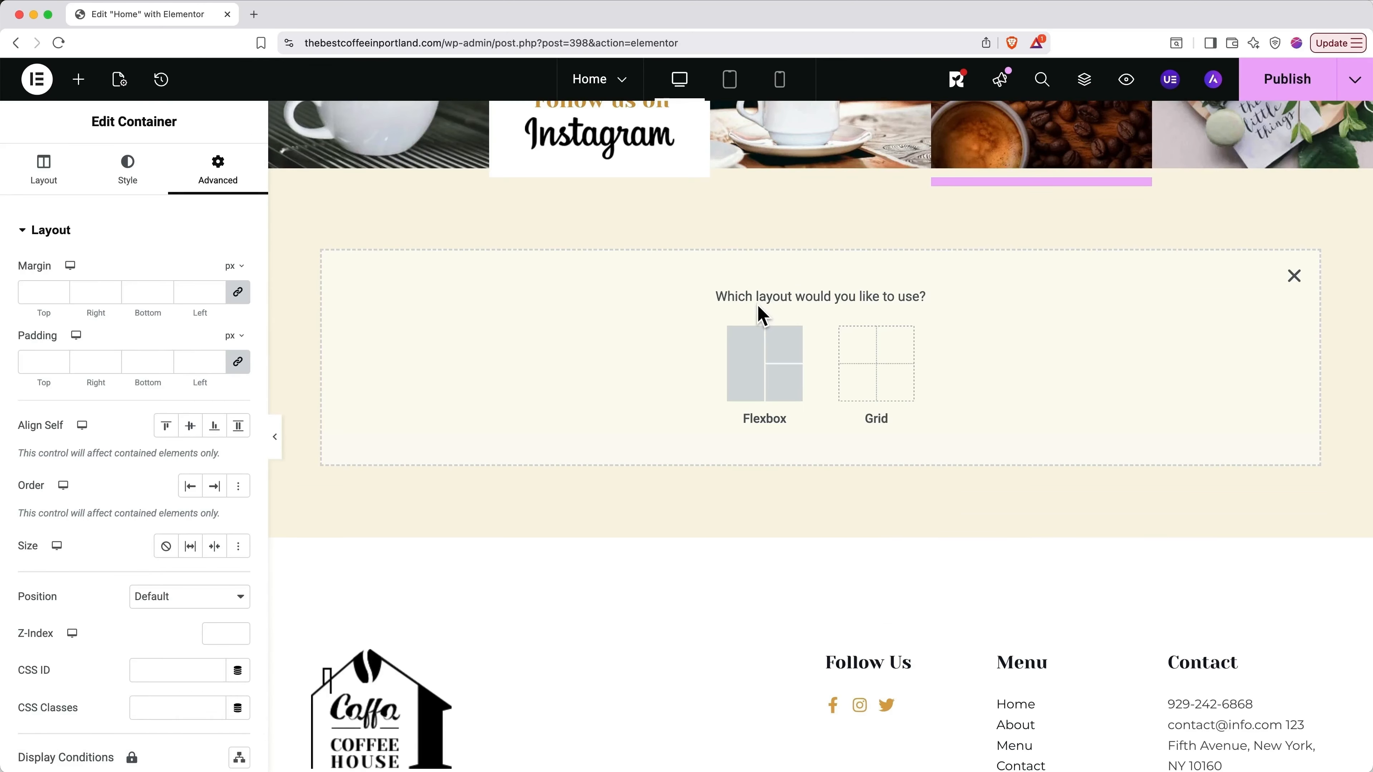
pyautogui.click(764, 360)
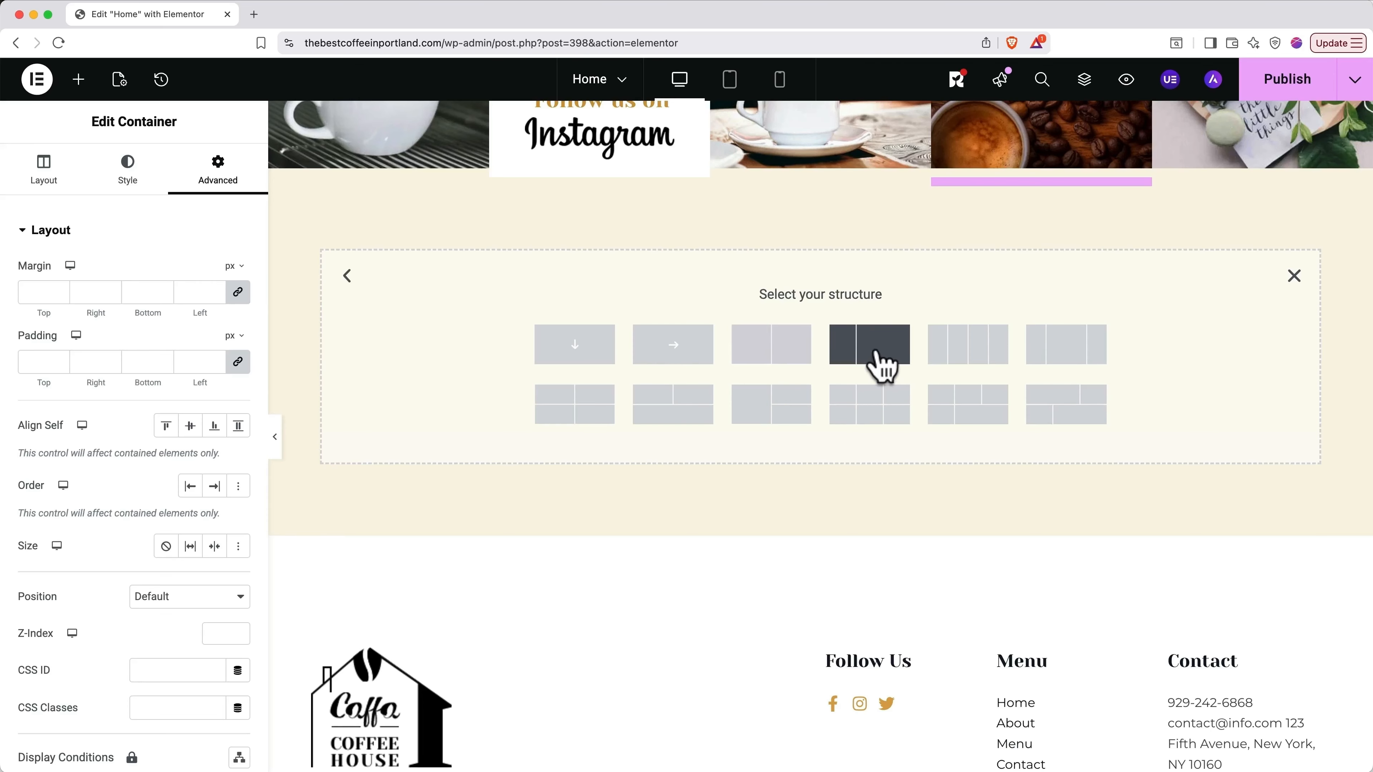
# Step: Choose the four equal columns structure and inspect its empty columns in the navigator
pyautogui.click(980, 366)
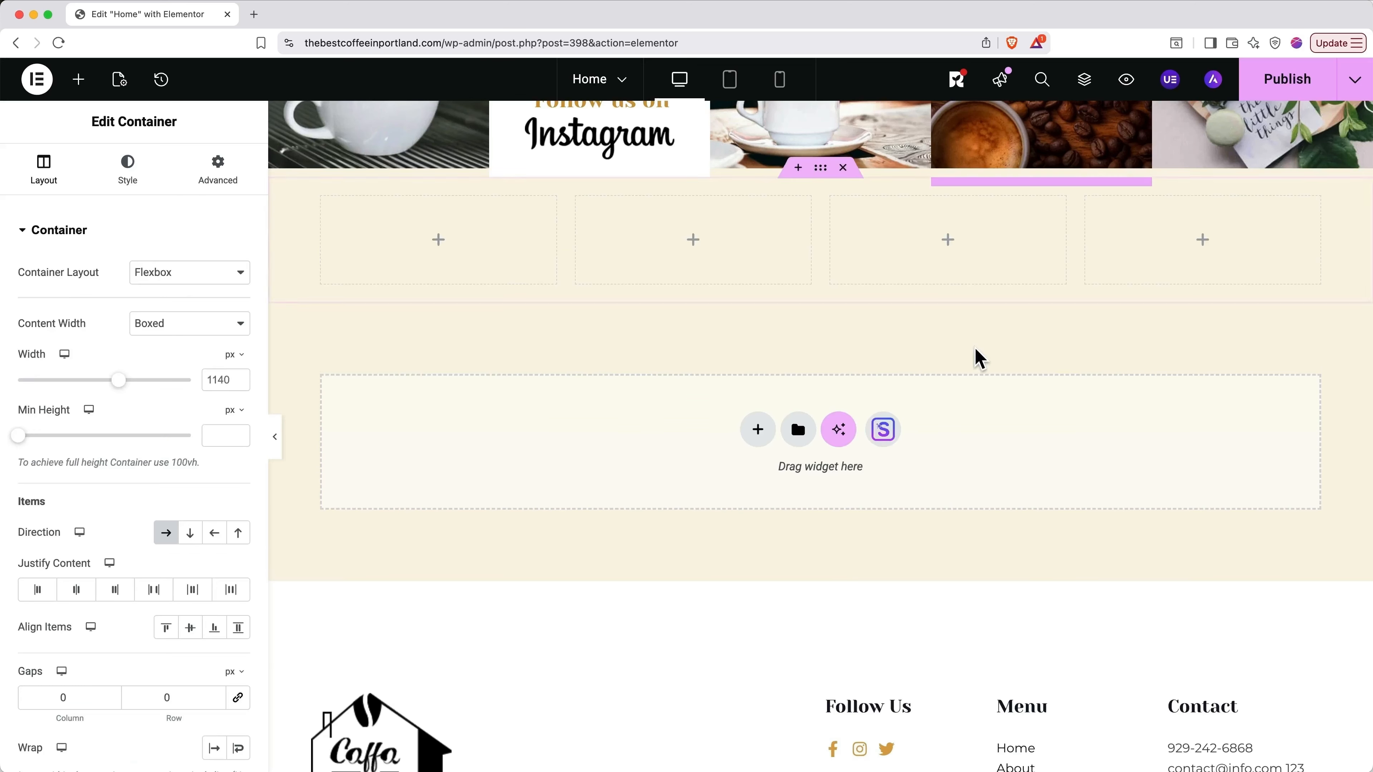
pyautogui.scroll(2, 980, 361)
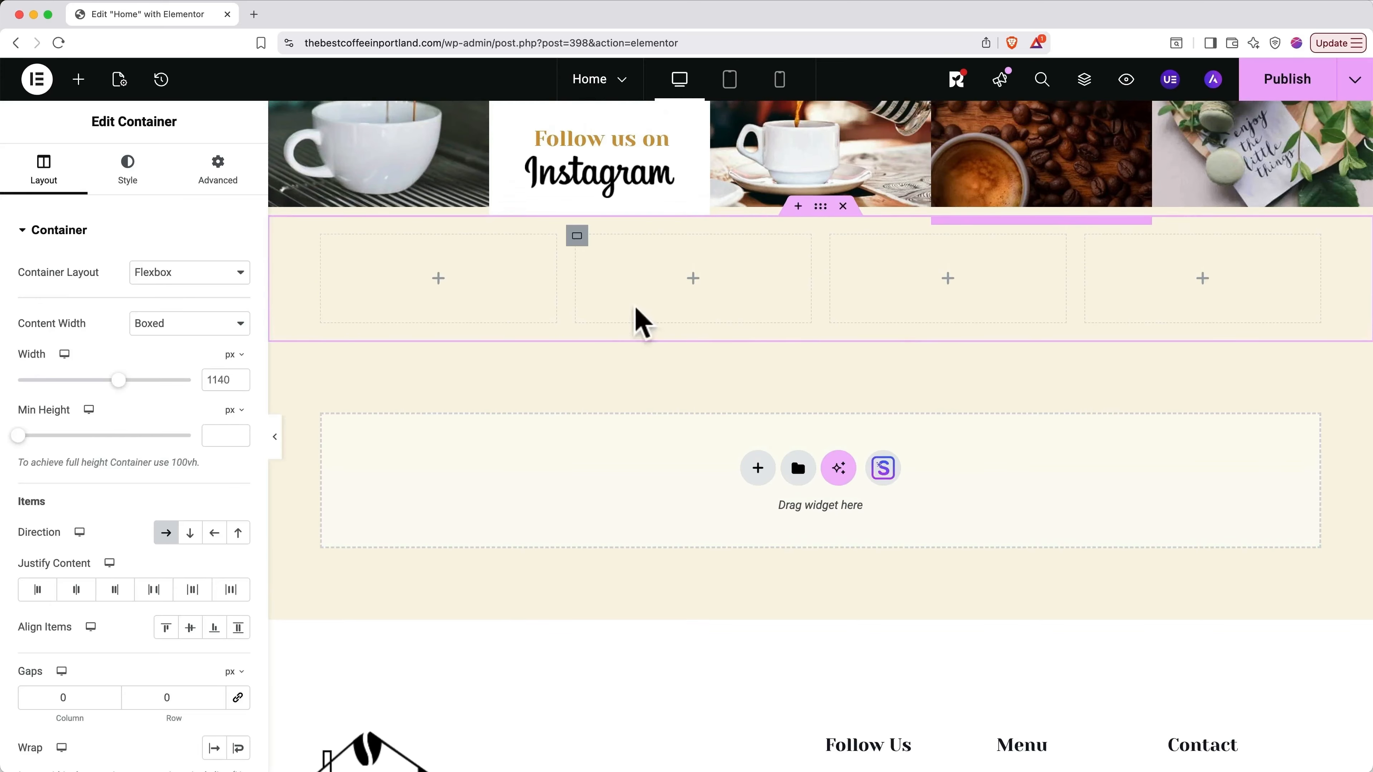
pyautogui.press('super+i')
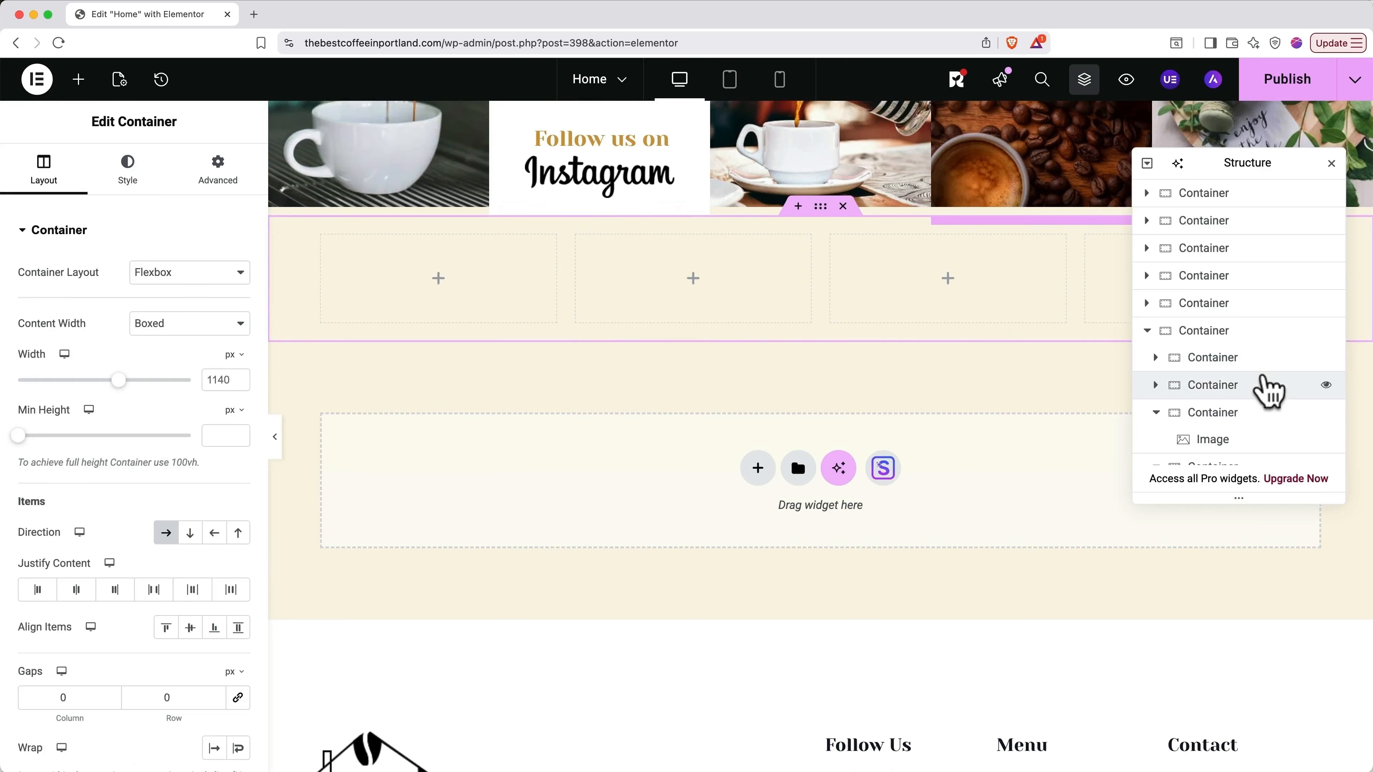
pyautogui.scroll(-3, 1267, 392)
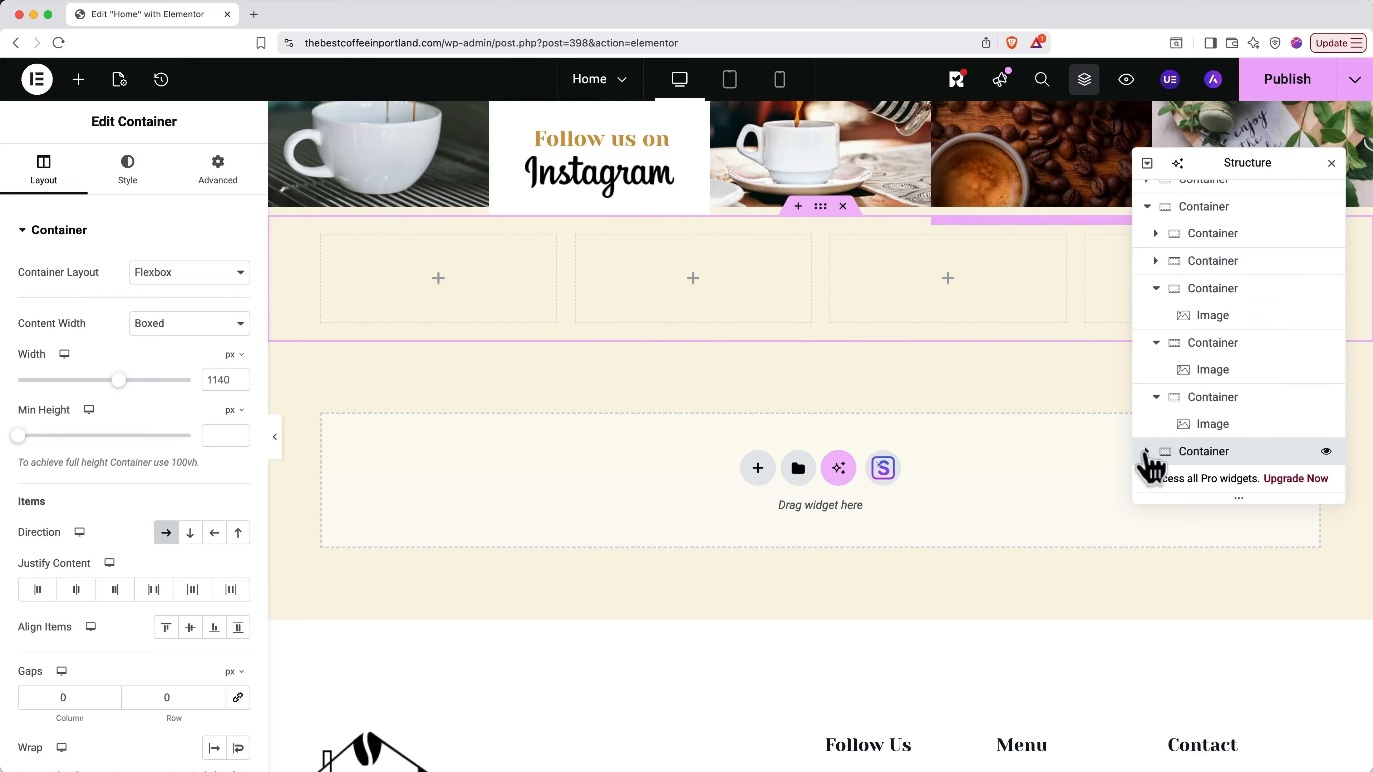
pyautogui.click(1146, 452)
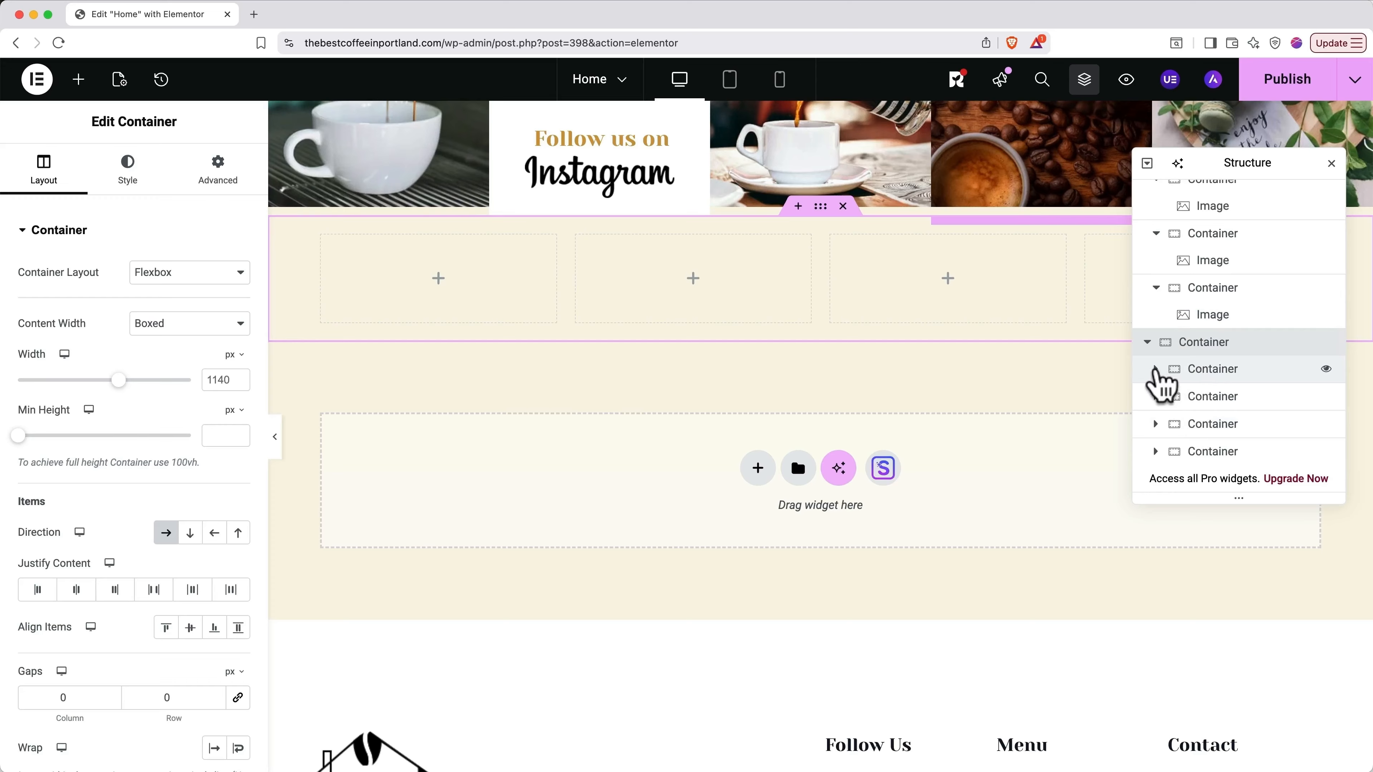
pyautogui.click(1155, 369)
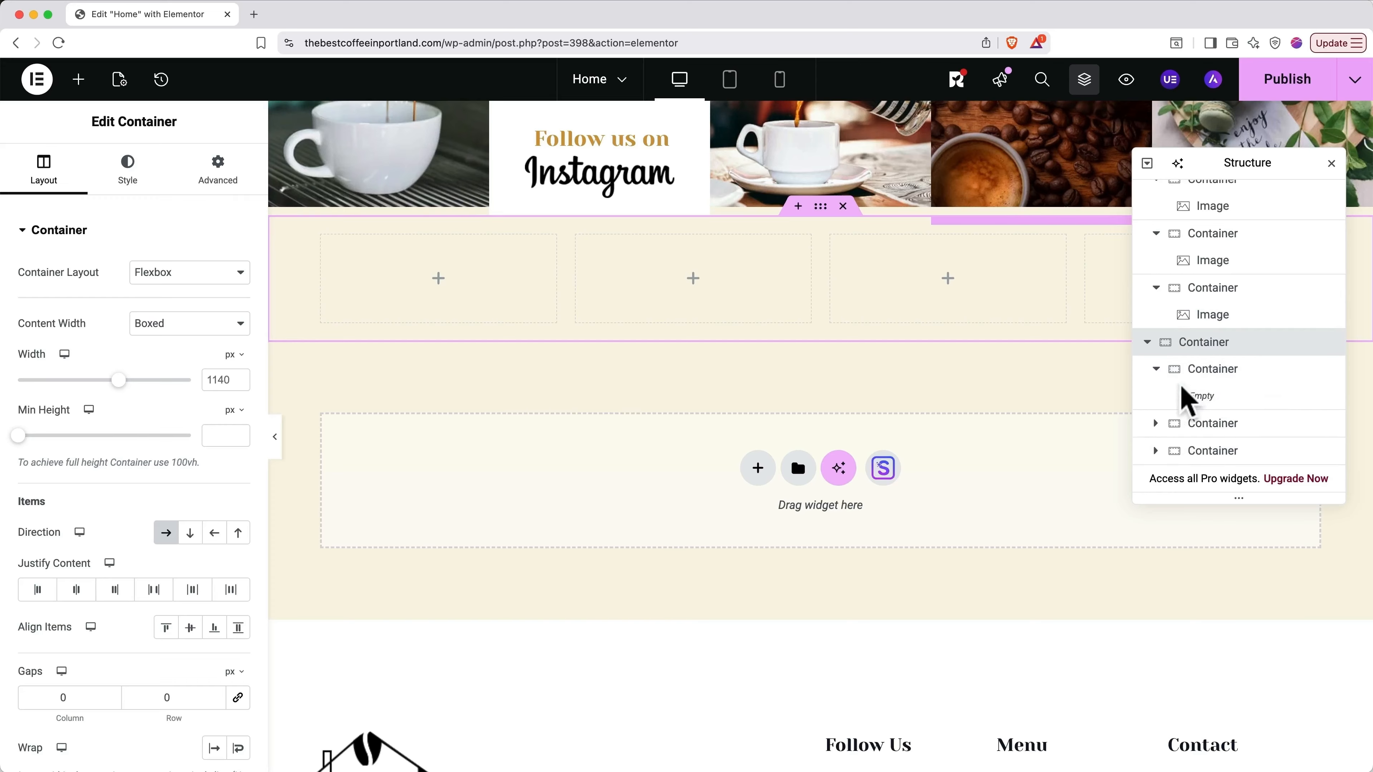
pyautogui.click(1155, 369)
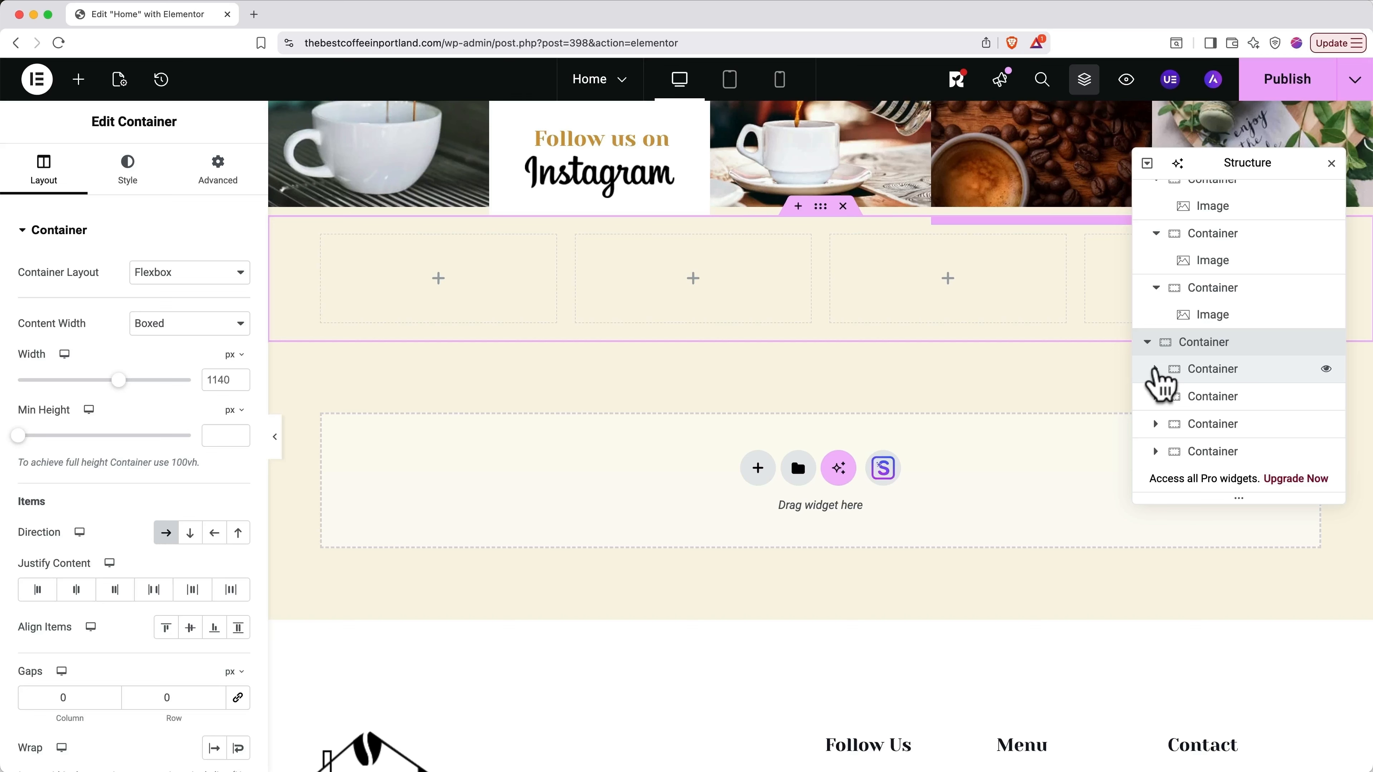
# Step: Delete the four-column container and hide the navigator
pyautogui.scroll(3, 851, 381)
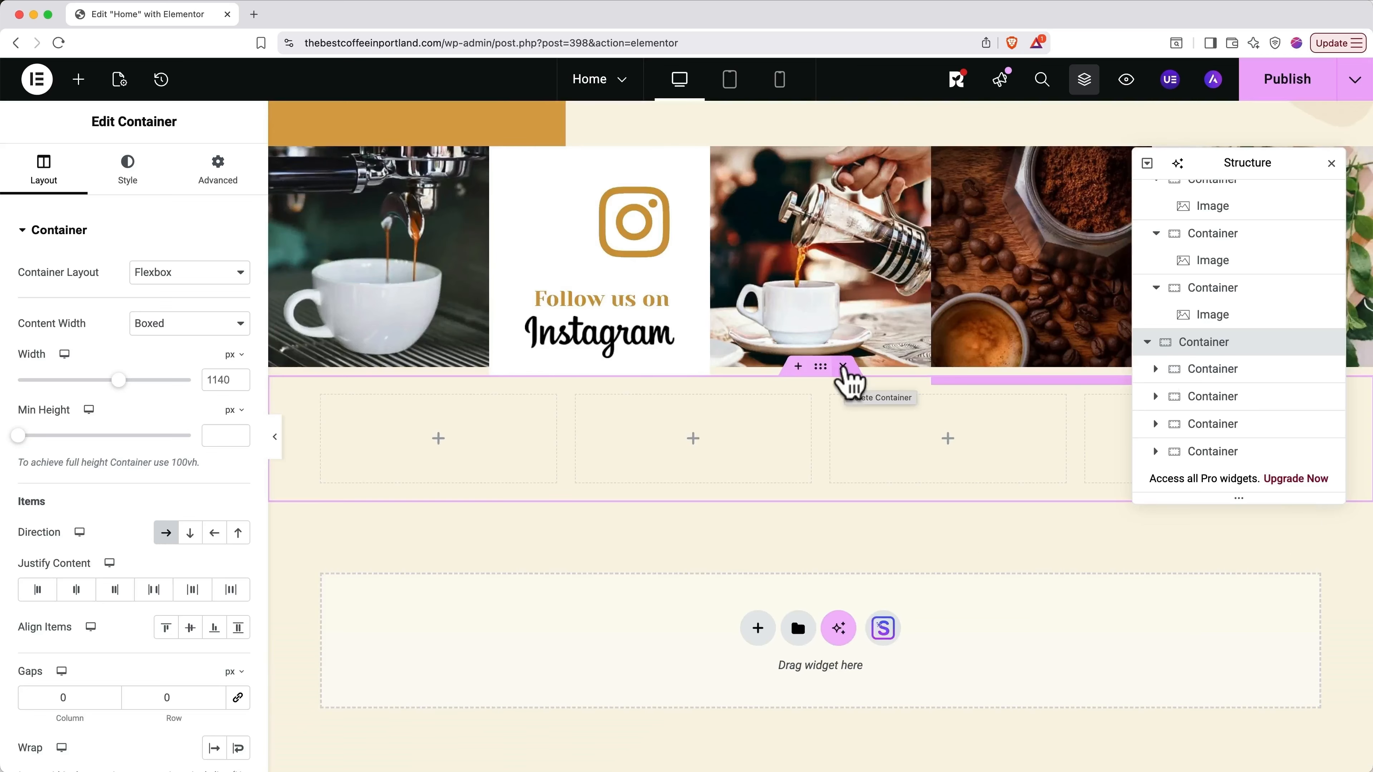
pyautogui.click(843, 367)
pyautogui.press('super+i')
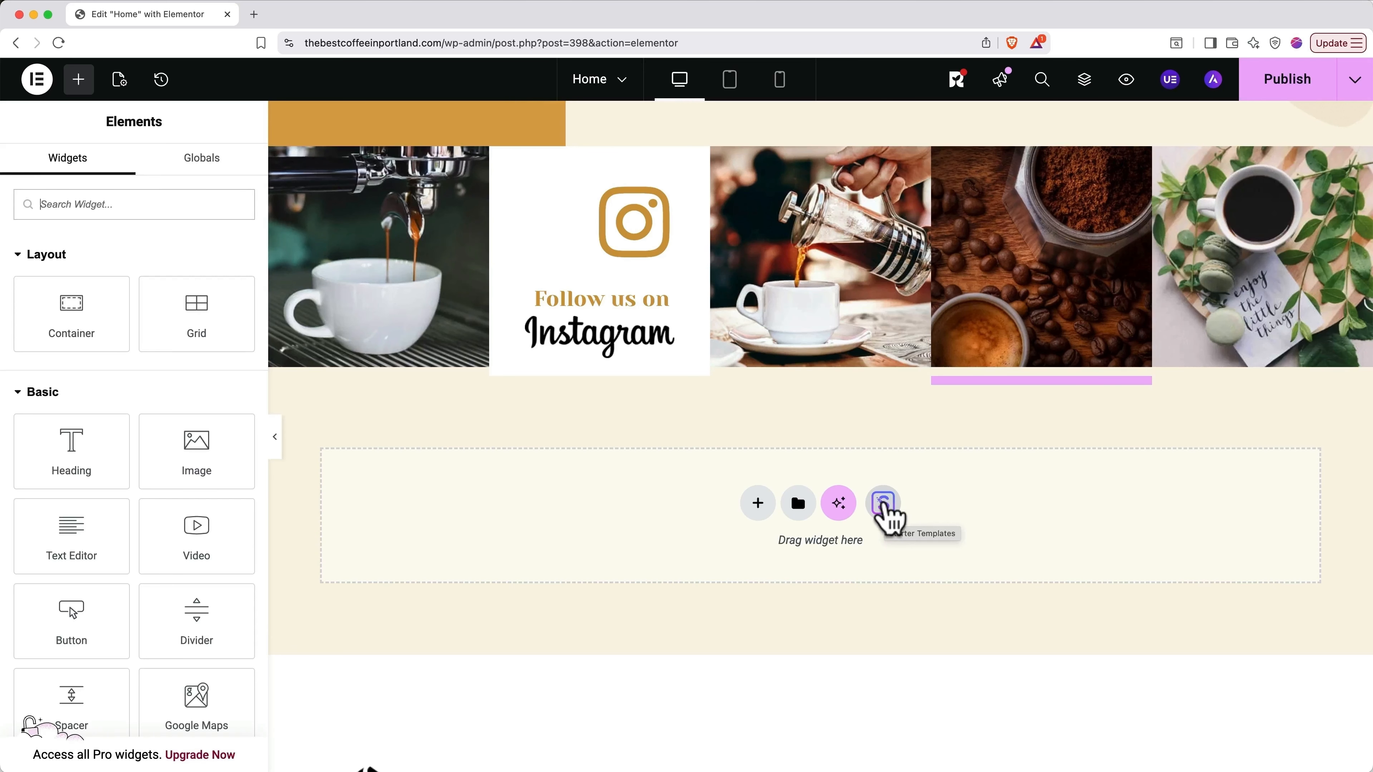
# Step: Browse the starter template Blocks filtered to the Text category
pyautogui.click(885, 511)
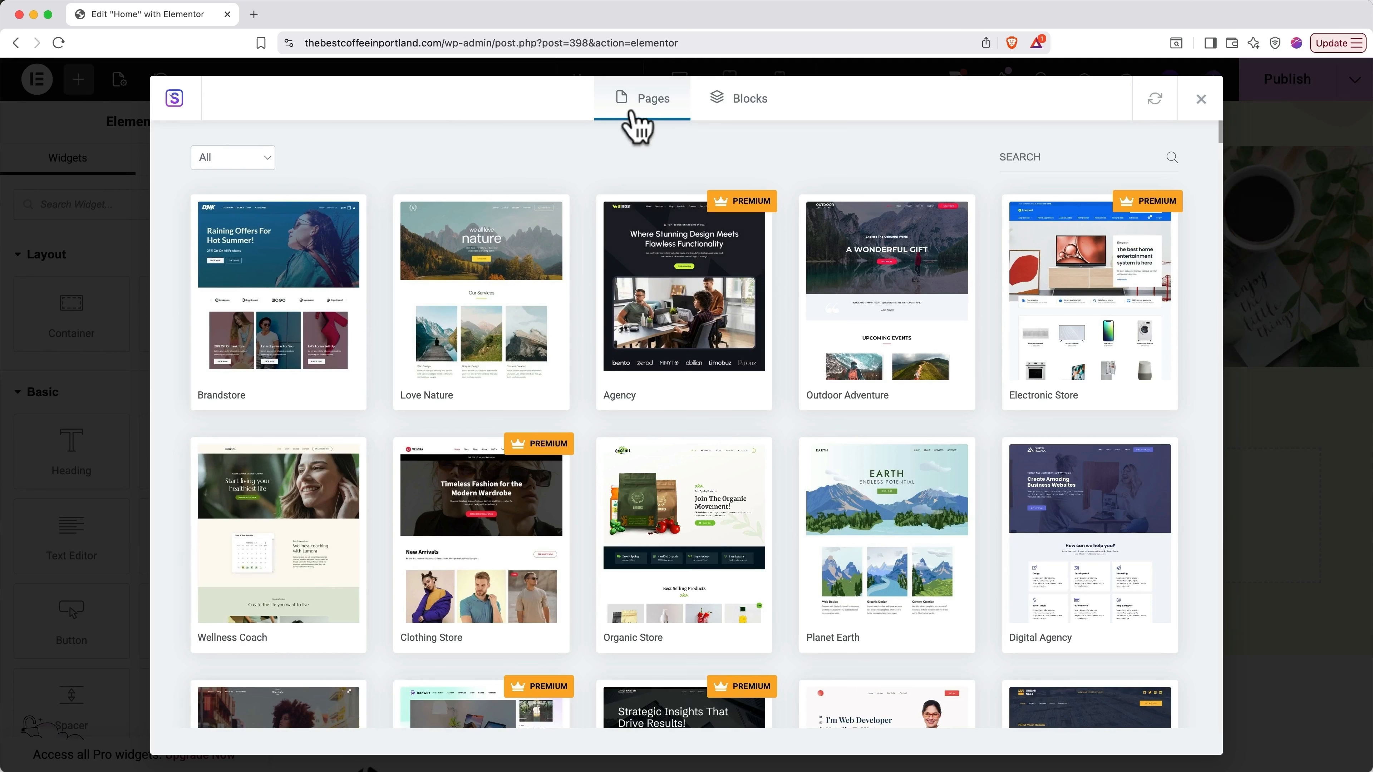
pyautogui.click(729, 111)
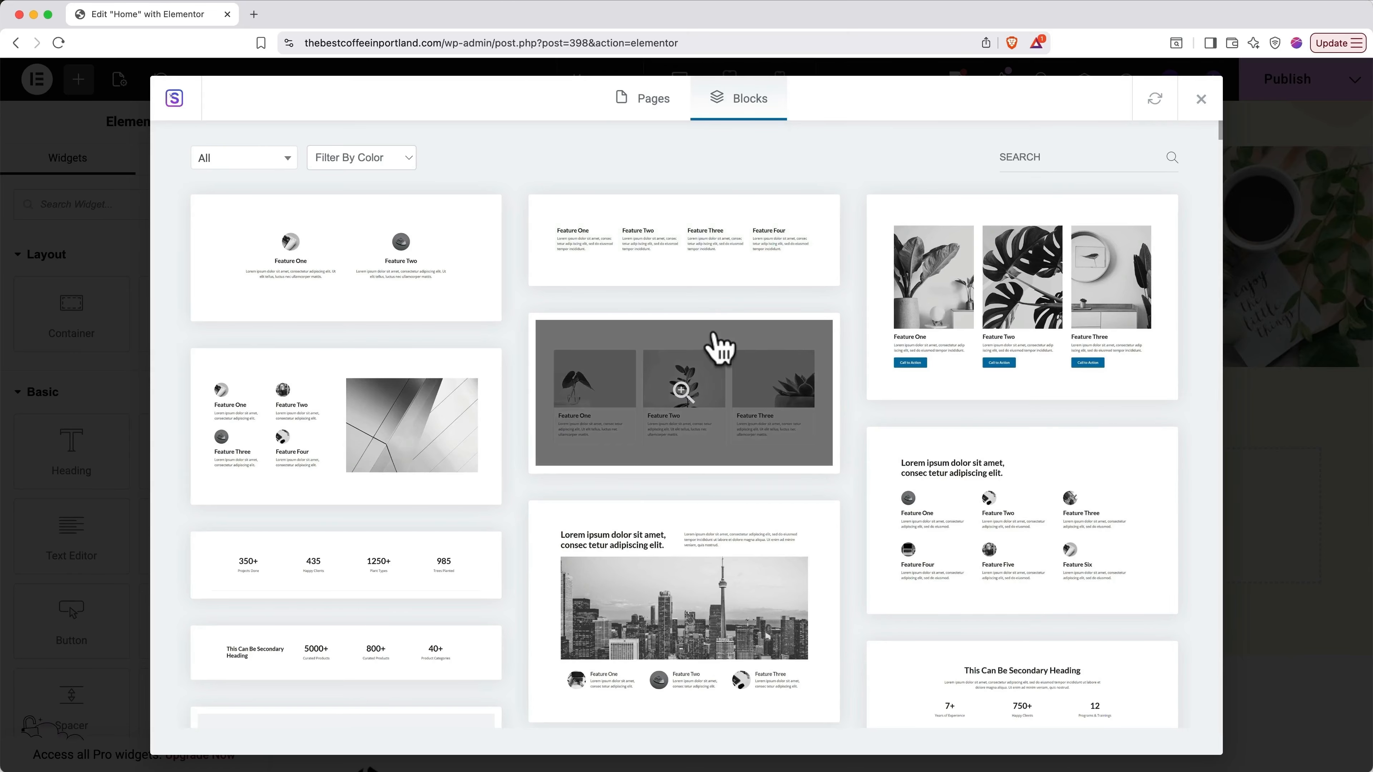
pyautogui.scroll(-2, 719, 346)
pyautogui.scroll(2, 719, 346)
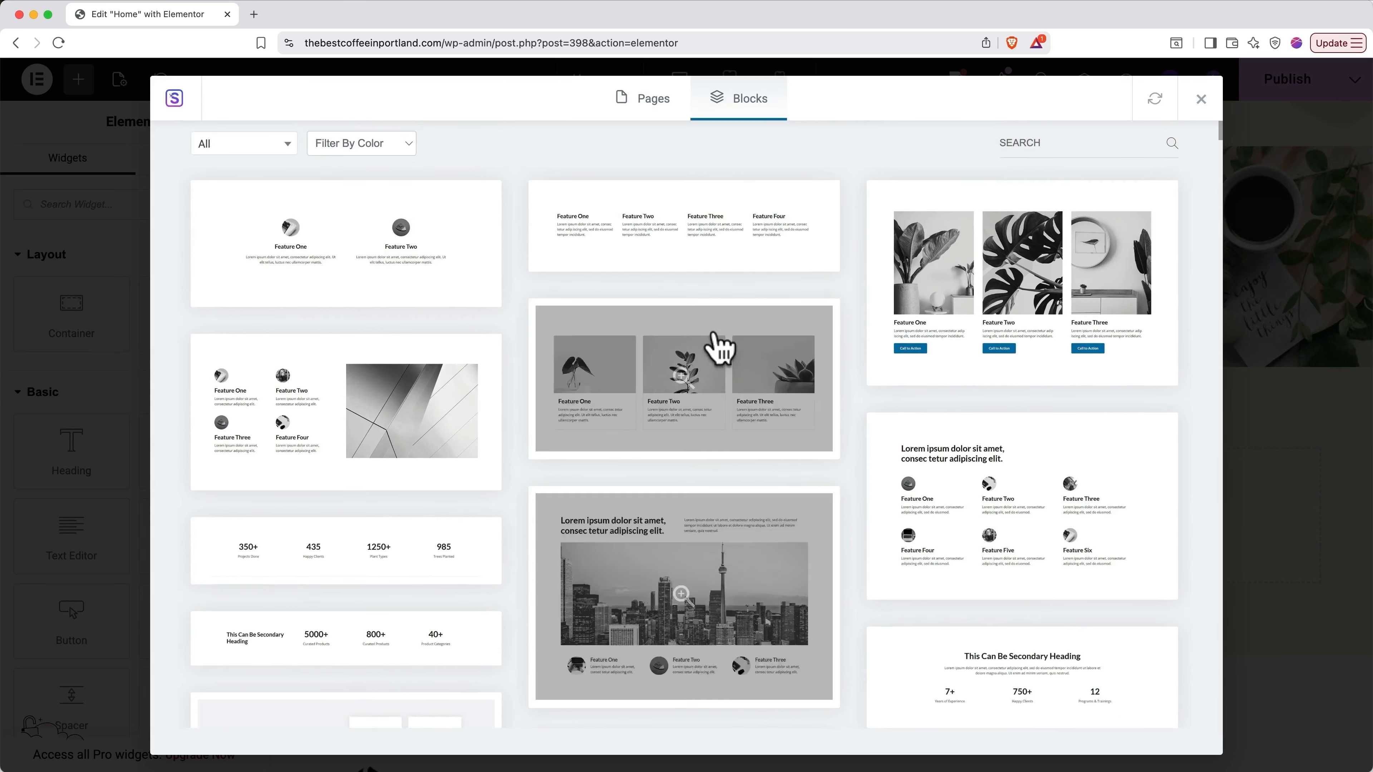
pyautogui.click(279, 162)
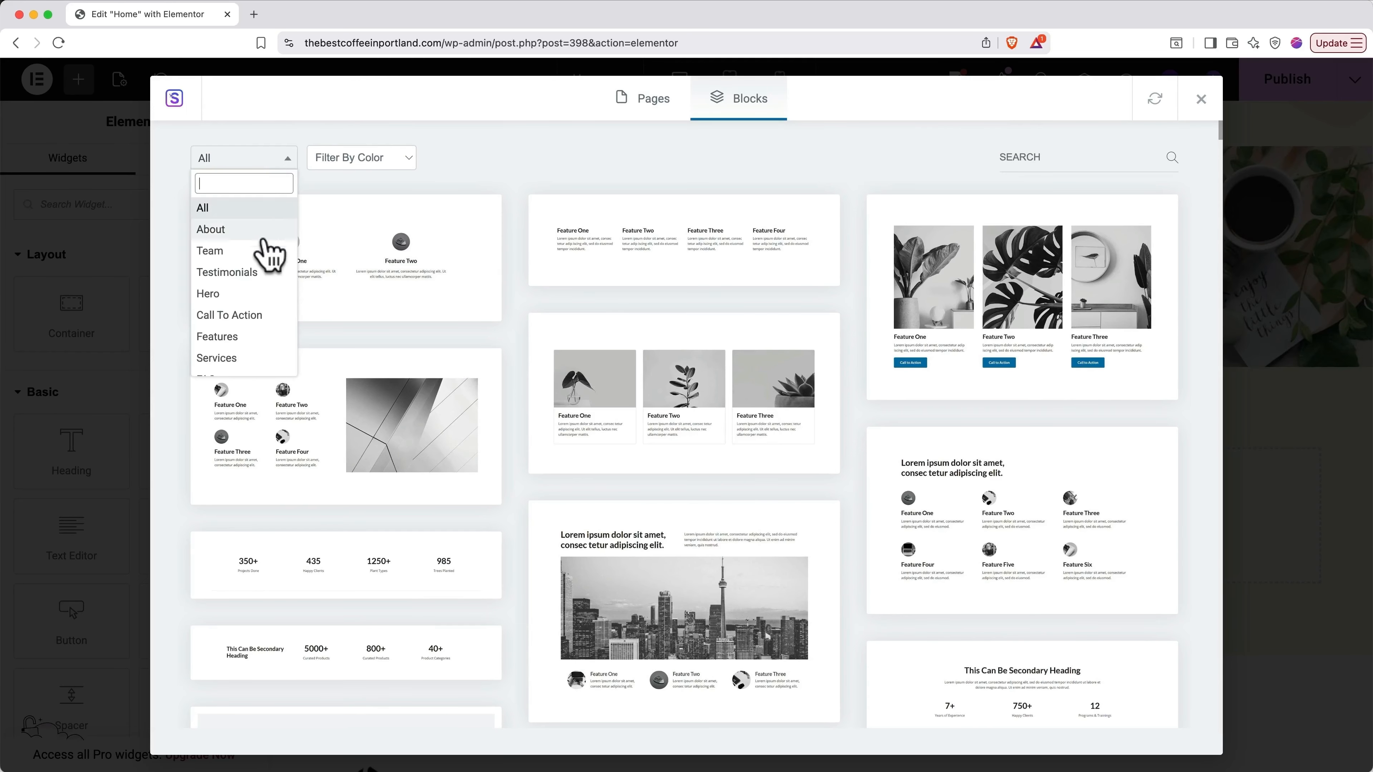
pyautogui.scroll(-3, 261, 295)
pyautogui.scroll(-5, 258, 295)
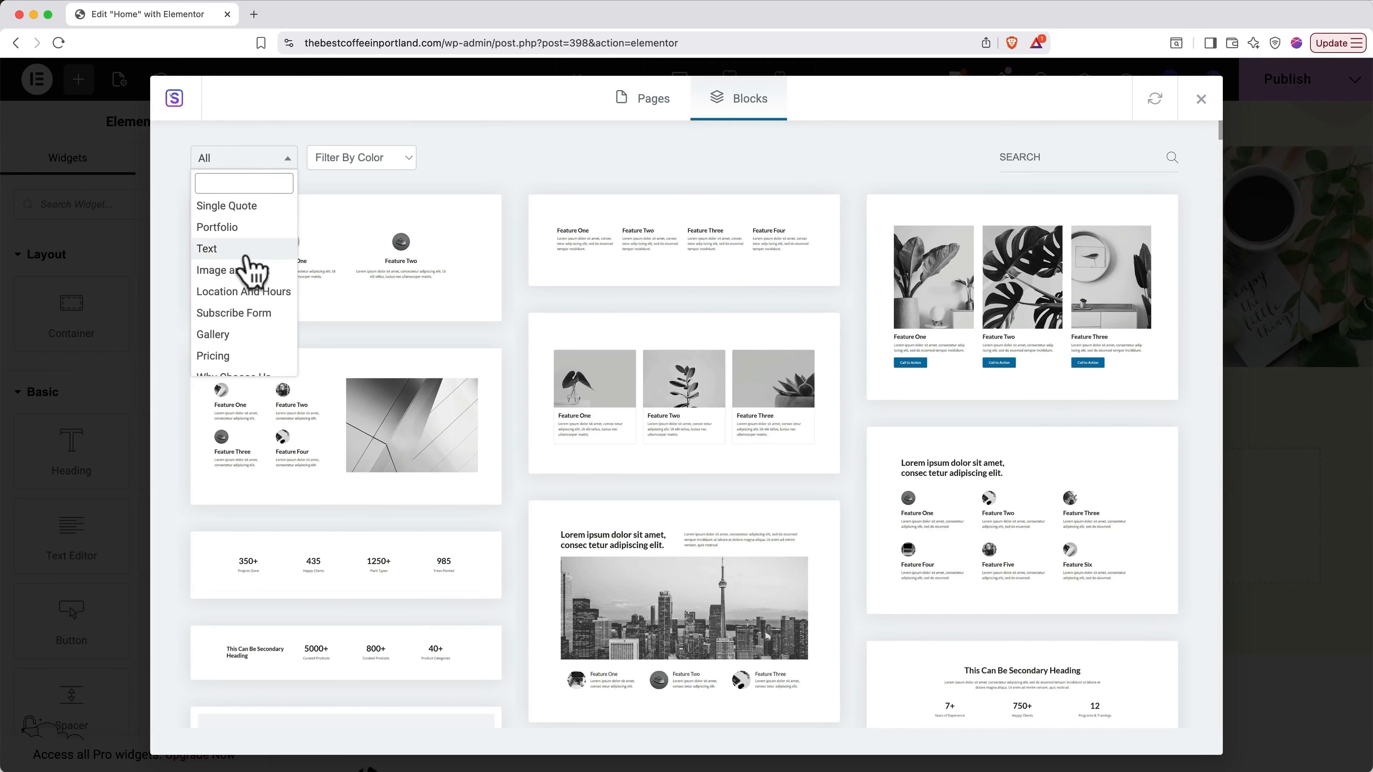
pyautogui.click(245, 251)
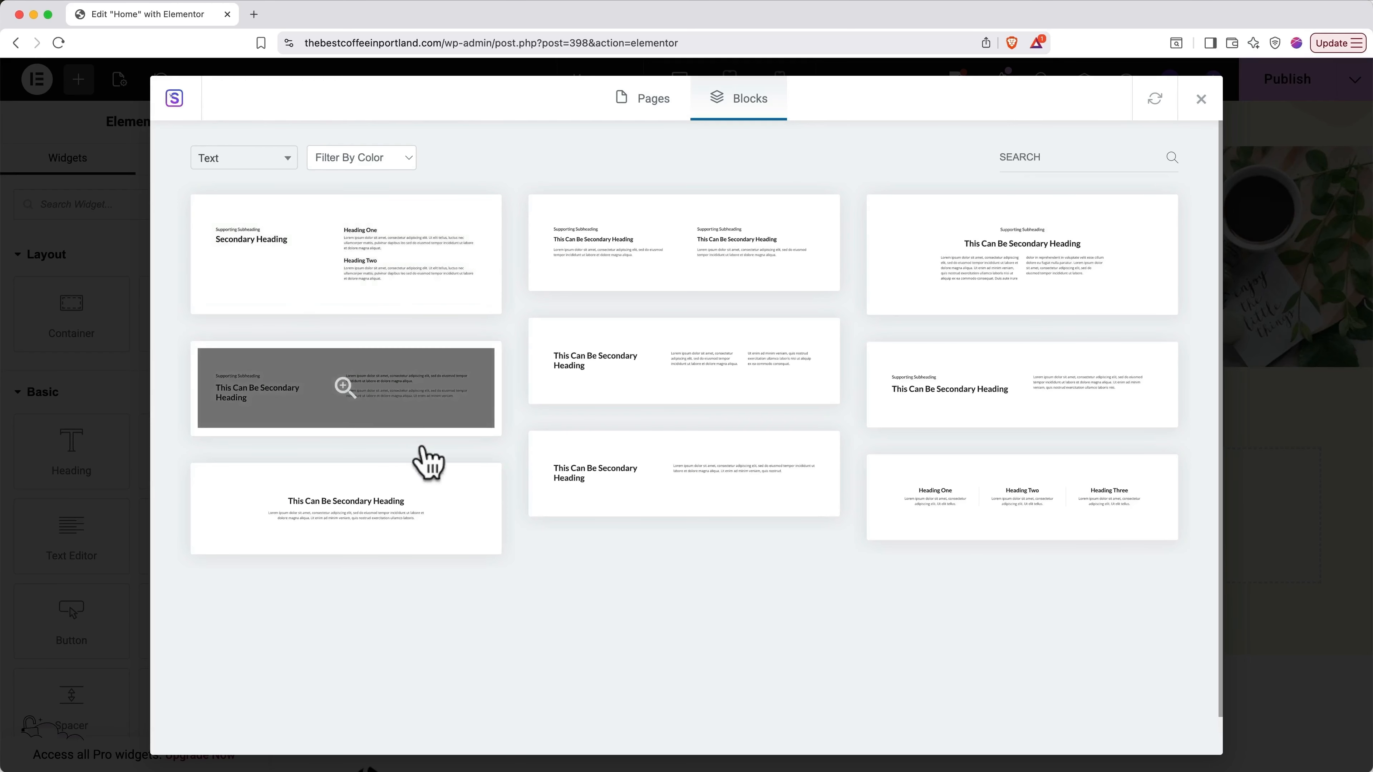
# Step: Preview the secondary-heading-and-paragraph block and import it into the page
pyautogui.moveTo(614, 508)
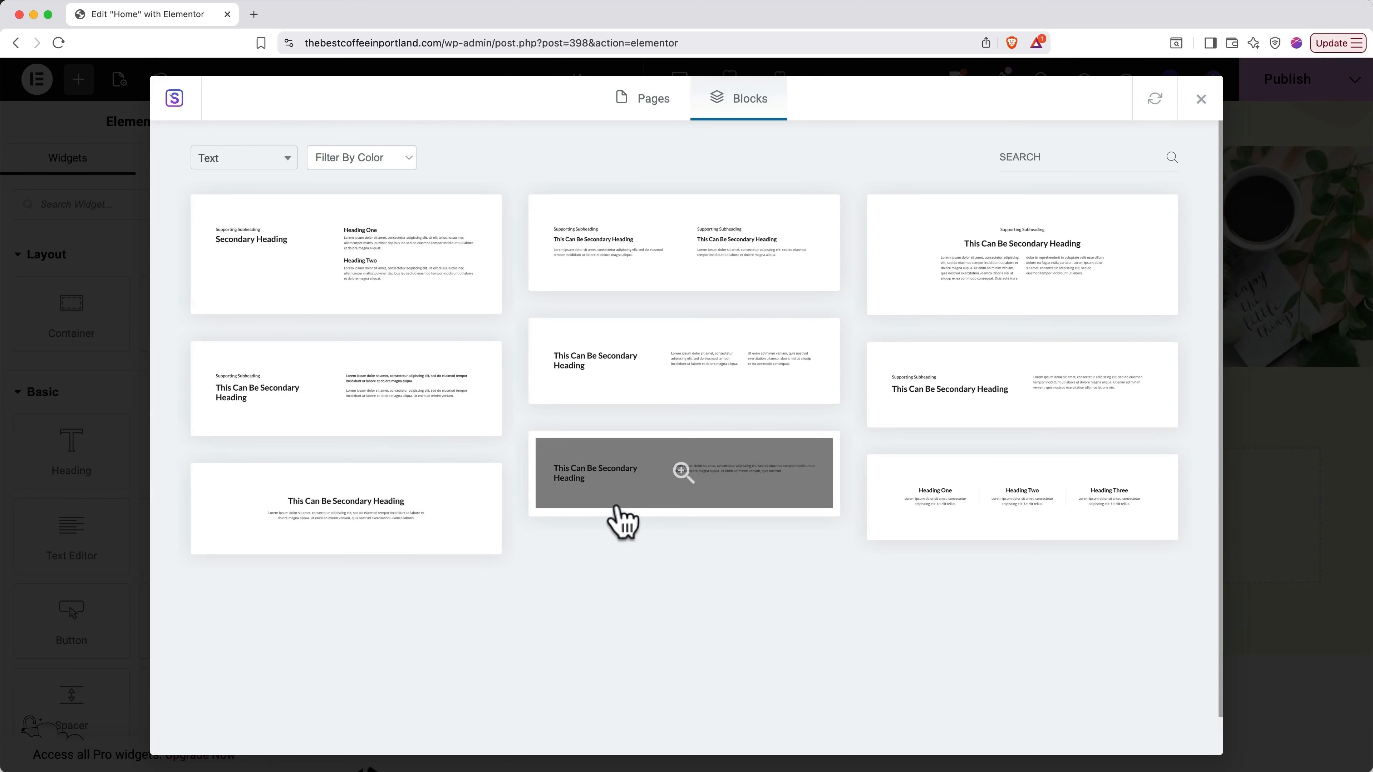
pyautogui.click(681, 470)
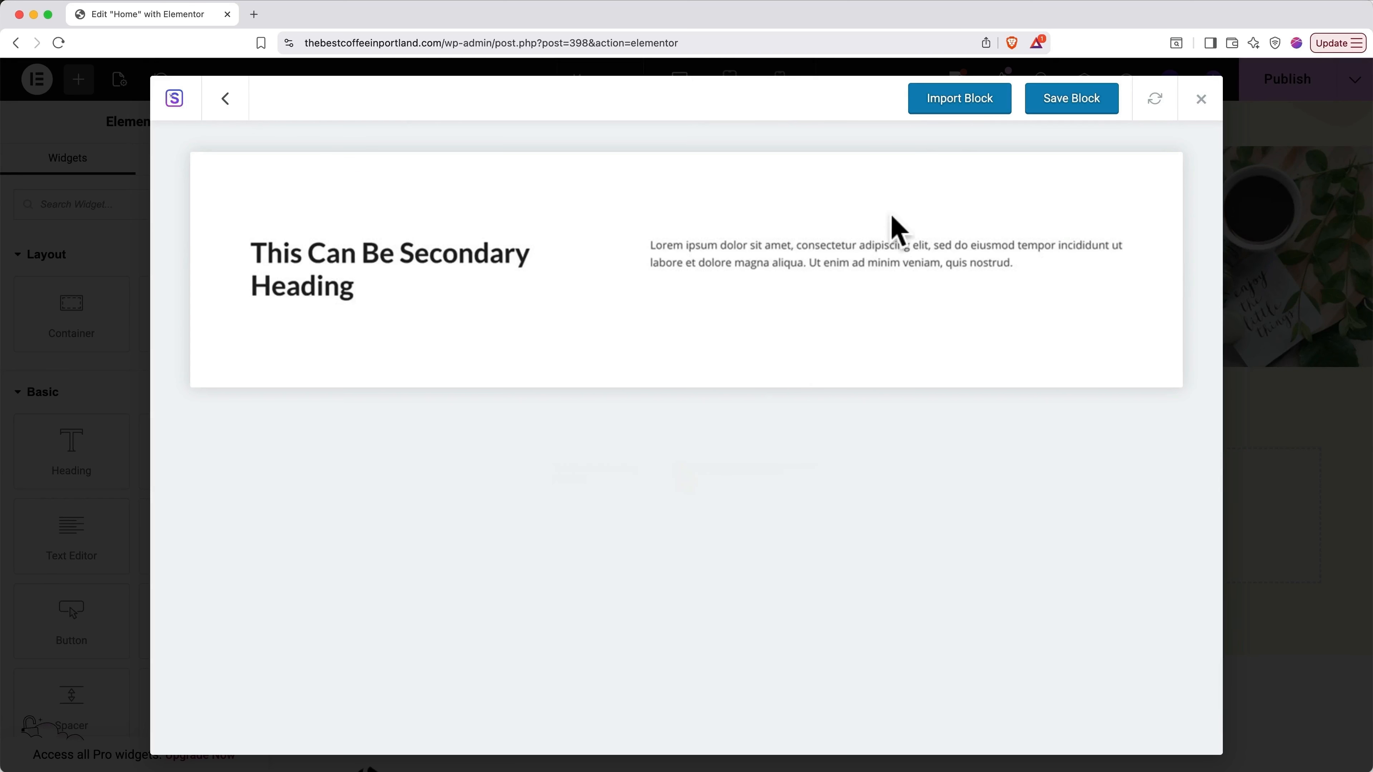
pyautogui.click(954, 103)
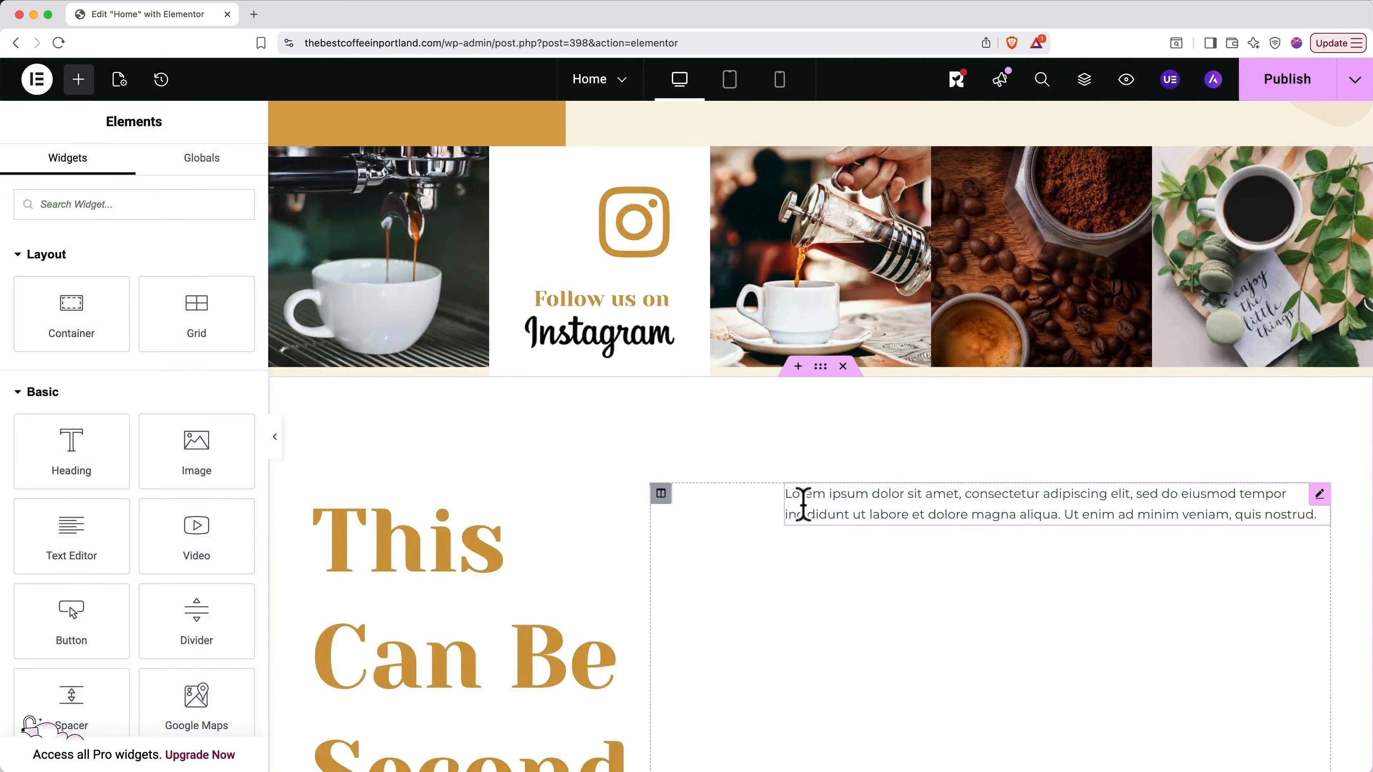
# Step: Retitle the imported block's gold heading to 'Sample Header'
pyautogui.scroll(-5, 804, 532)
pyautogui.scroll(-1, 805, 535)
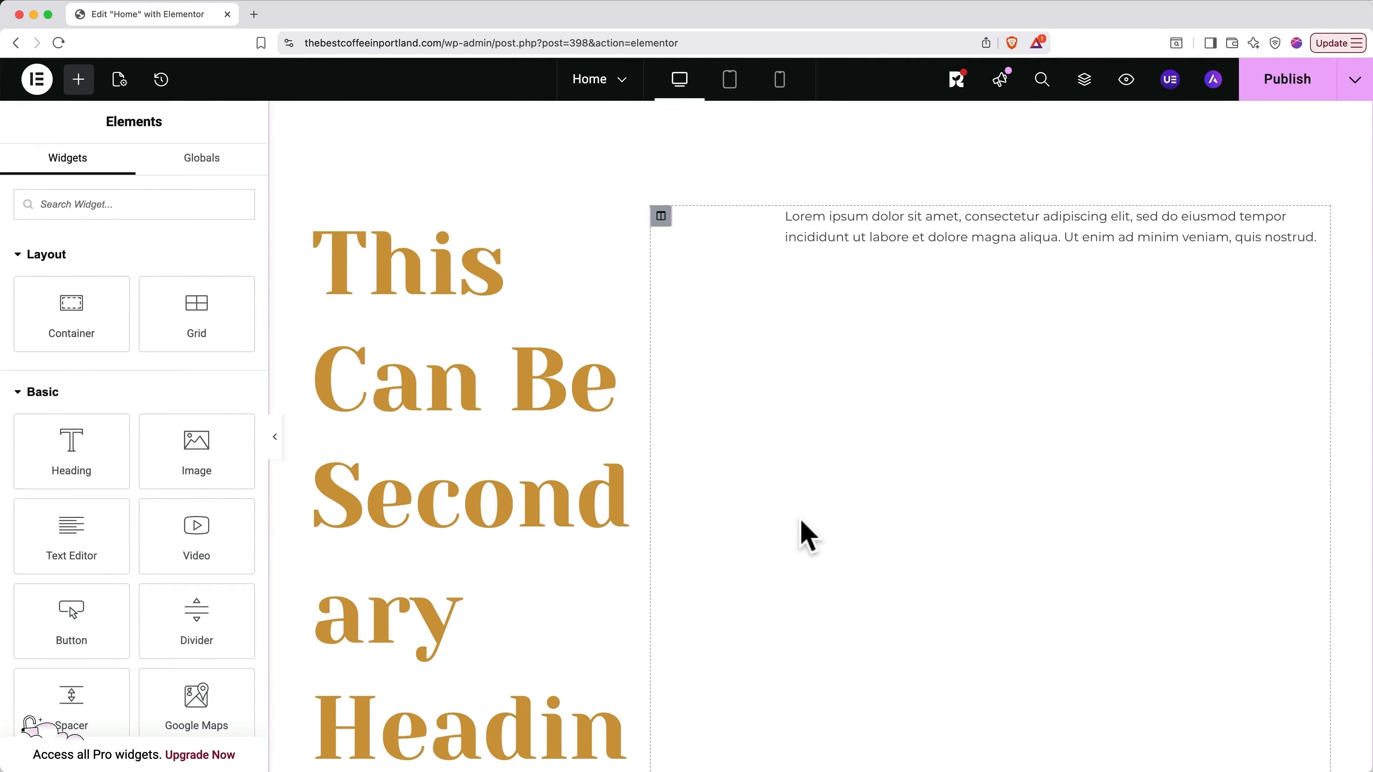
pyautogui.click(508, 470)
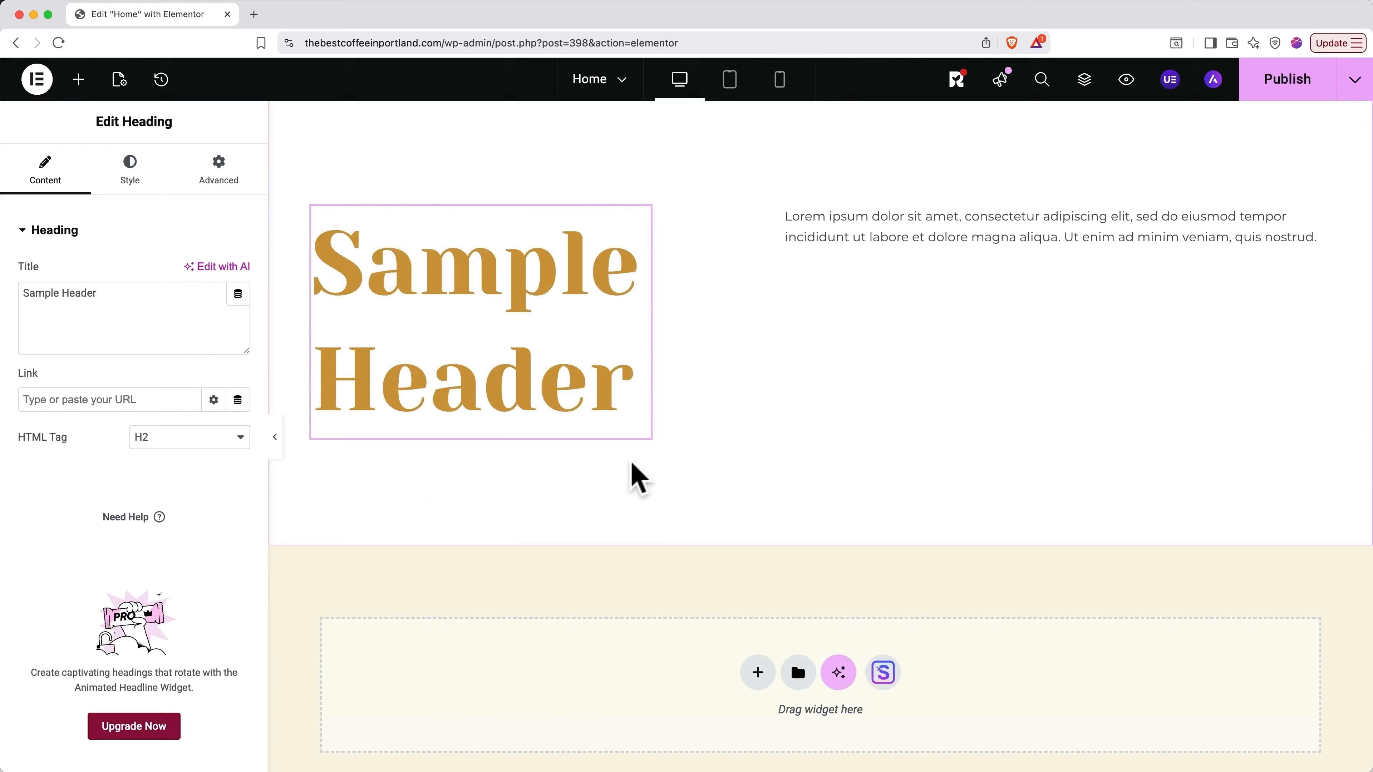
pyautogui.scroll(10, 638, 479)
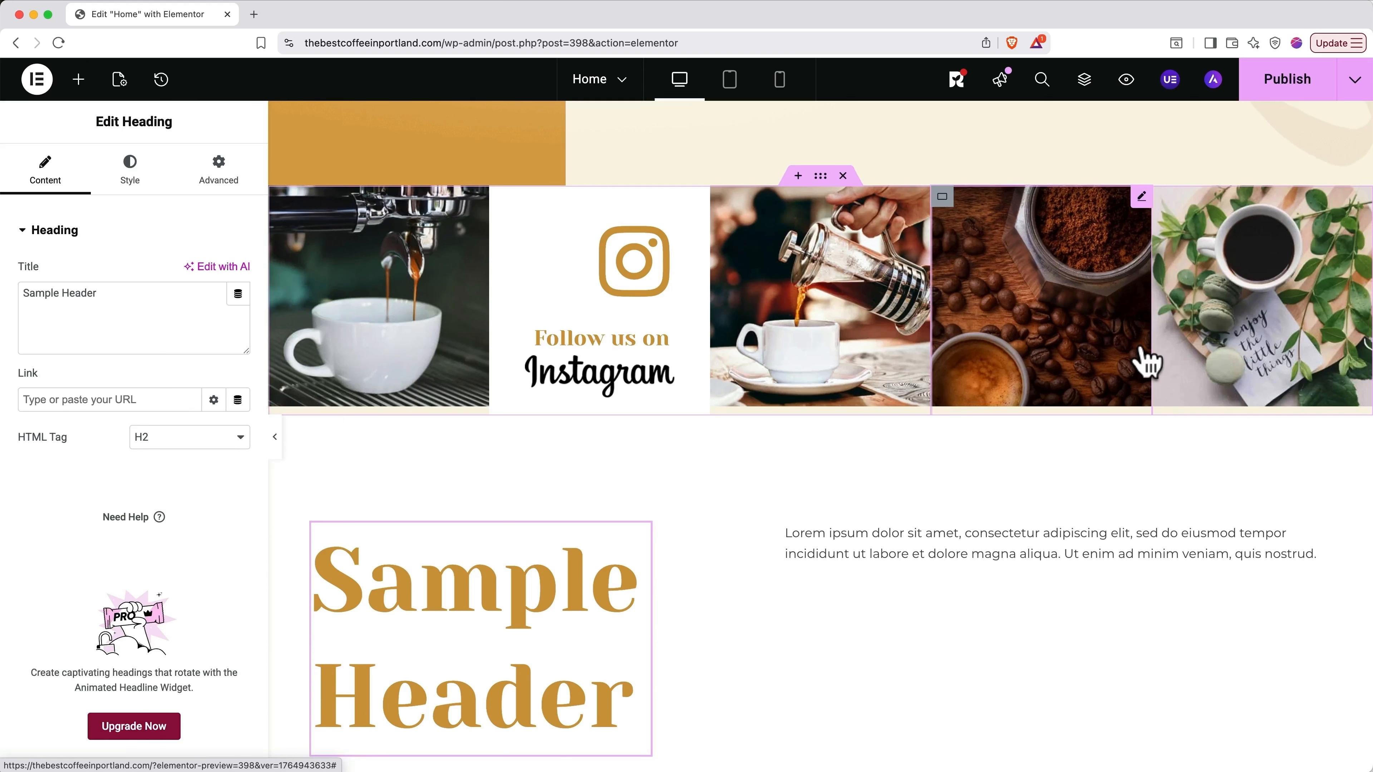
pyautogui.press('super+i')
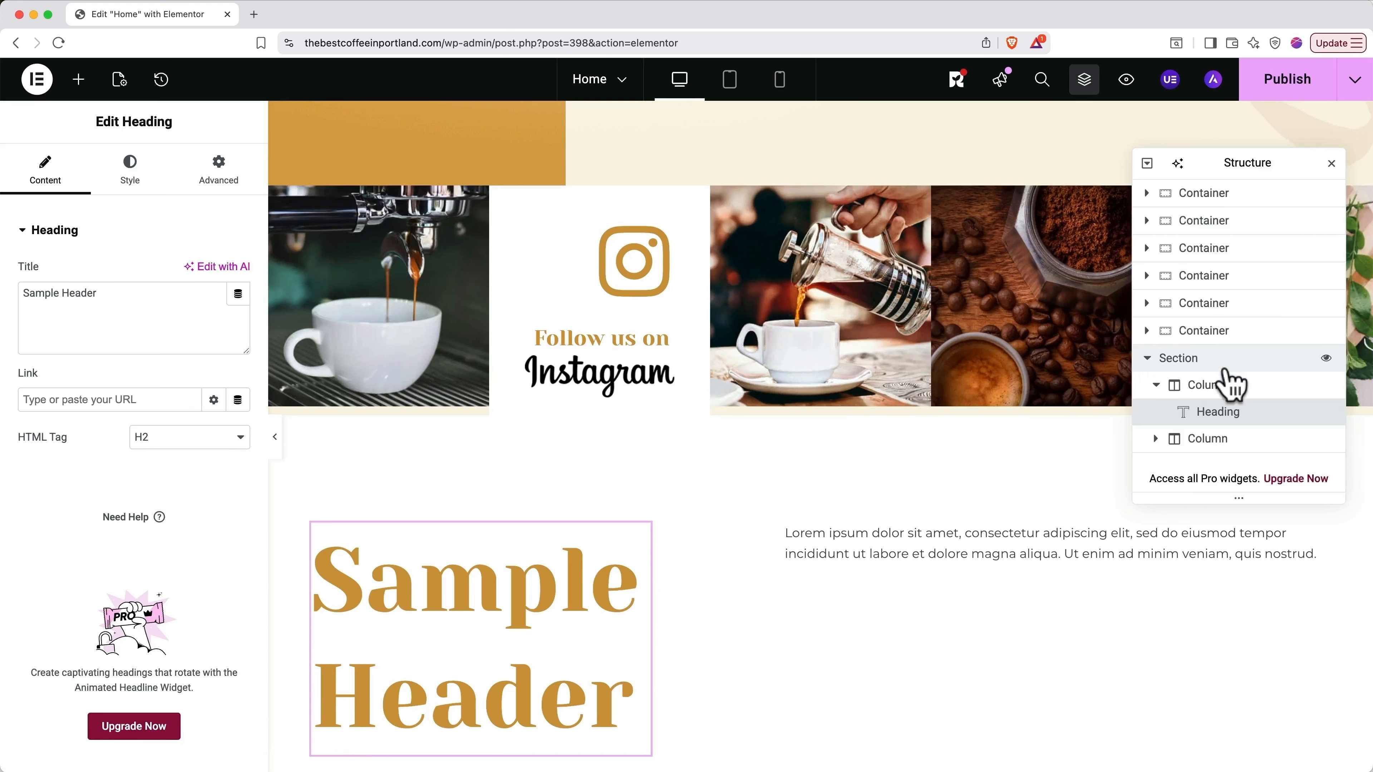
# Step: Save the Instagram gallery container as the '5 Image Gallery' template and preview it
pyautogui.click(1213, 335)
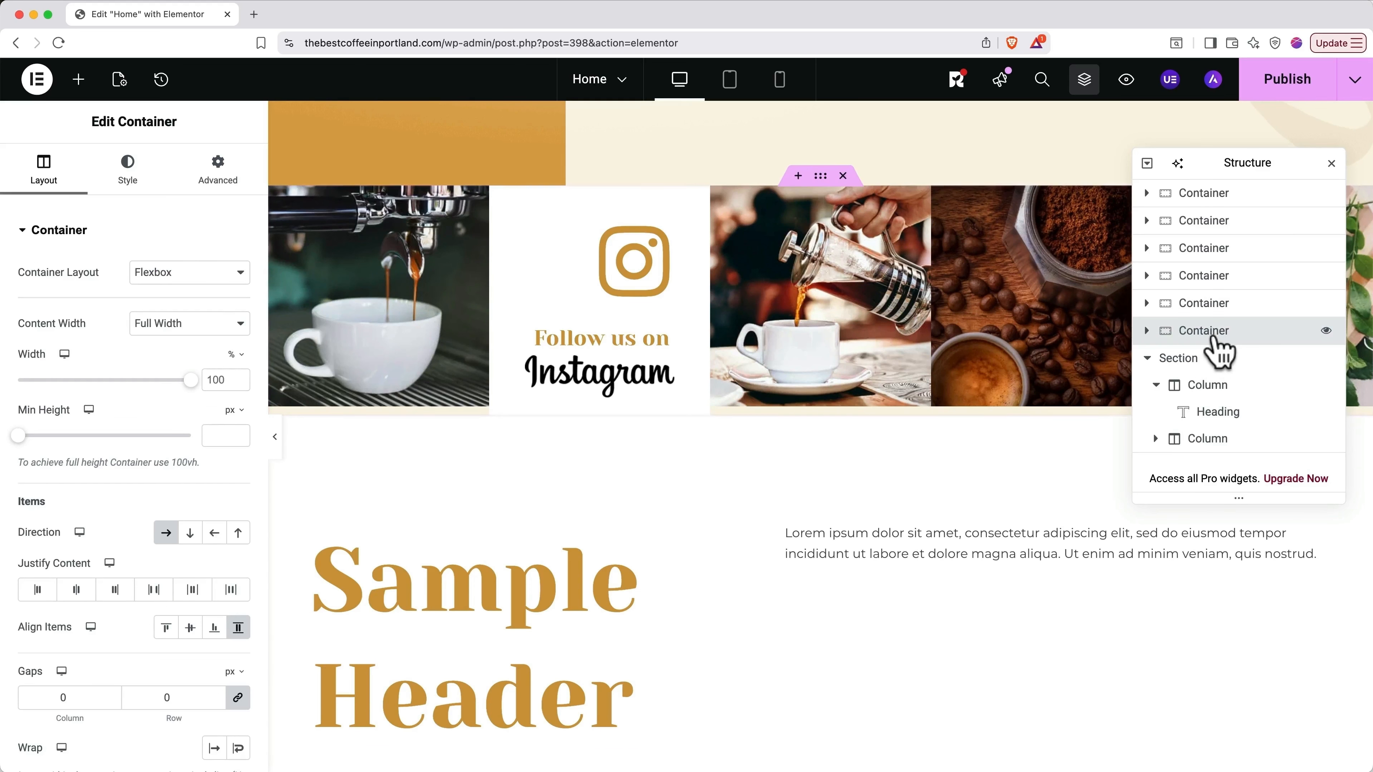
pyautogui.rightClick(1214, 337)
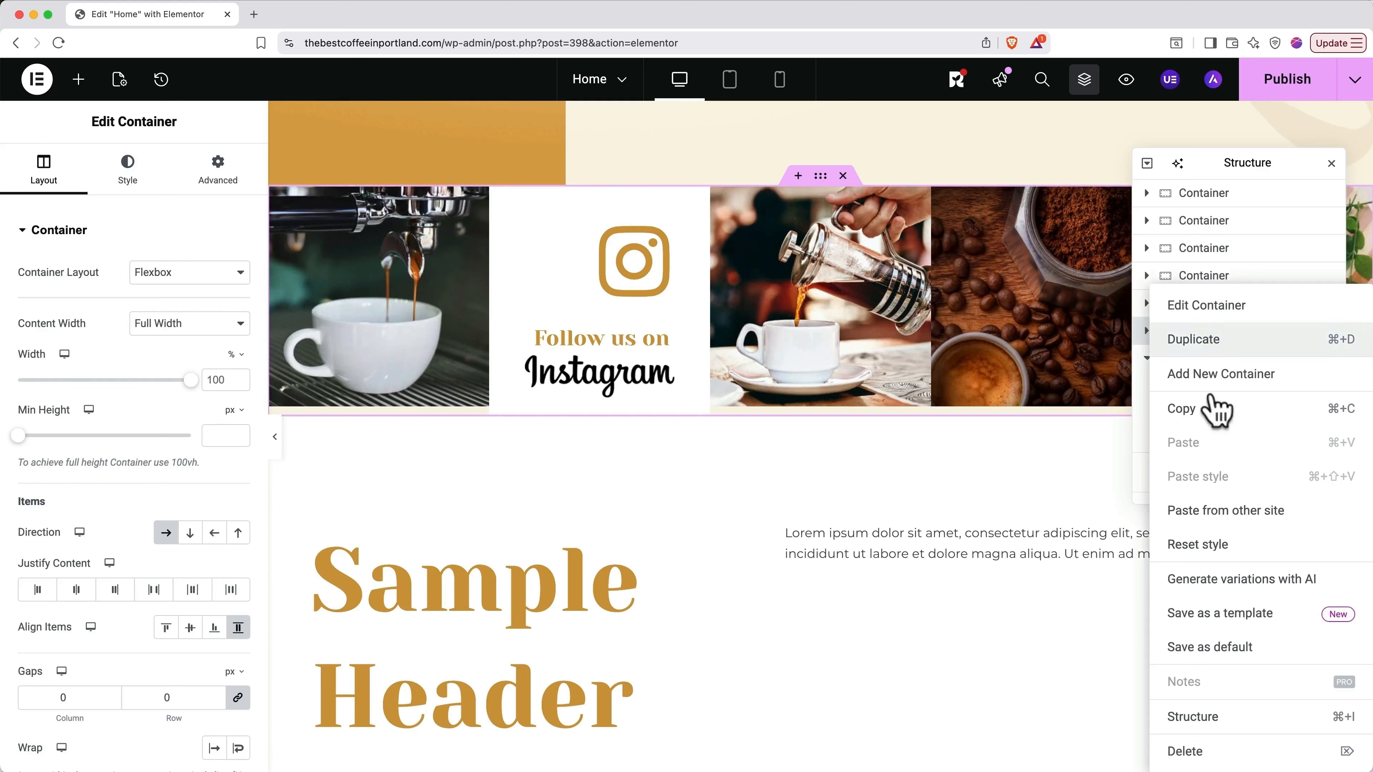
pyautogui.click(1221, 613)
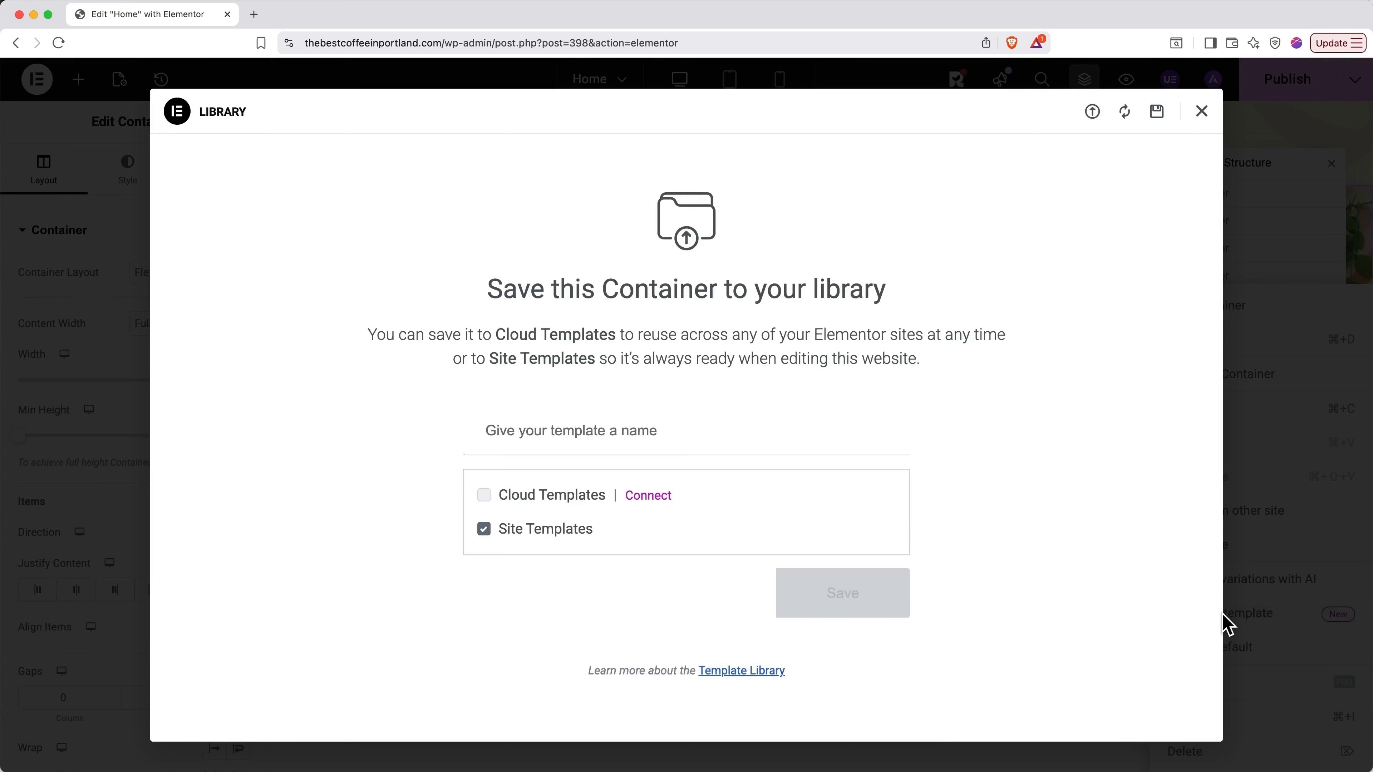
pyautogui.write('5 Image')
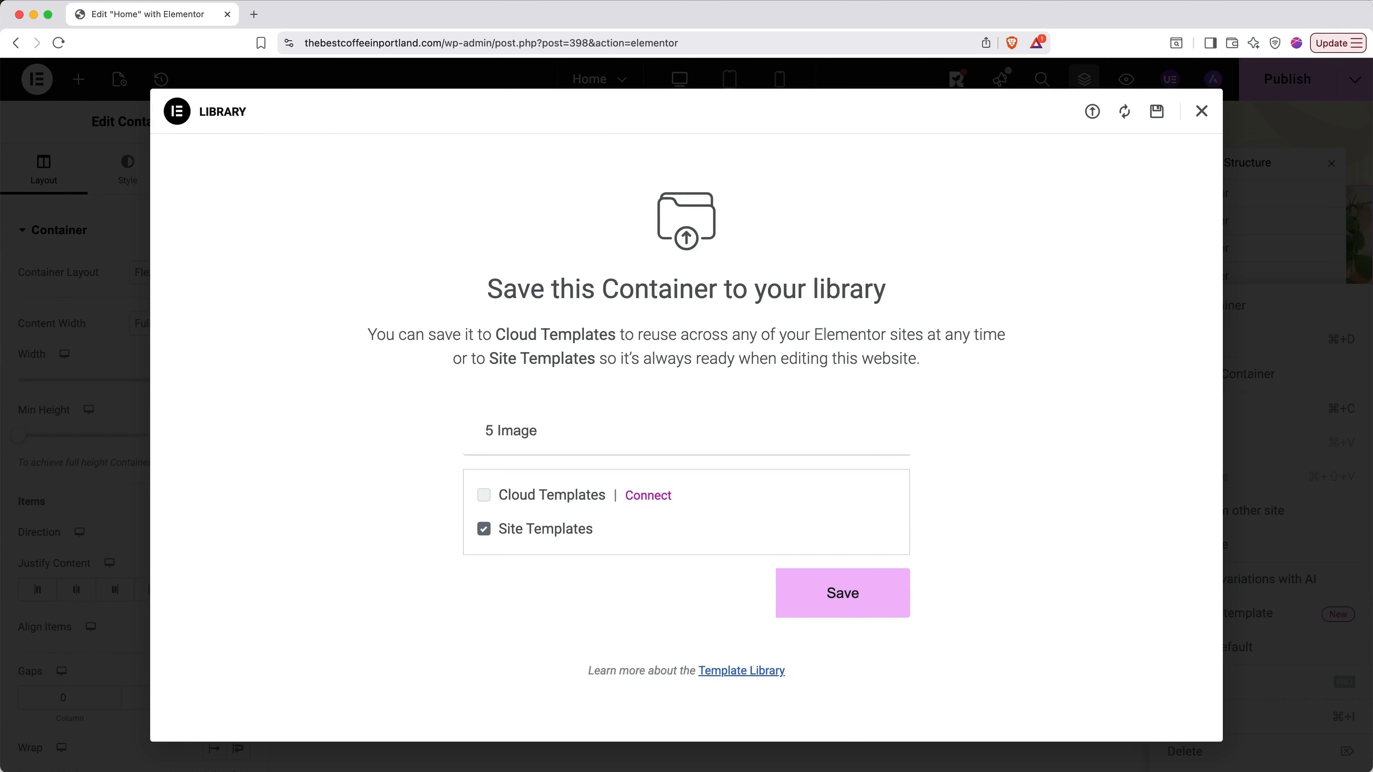
pyautogui.write(' Gallery')
pyautogui.click(875, 611)
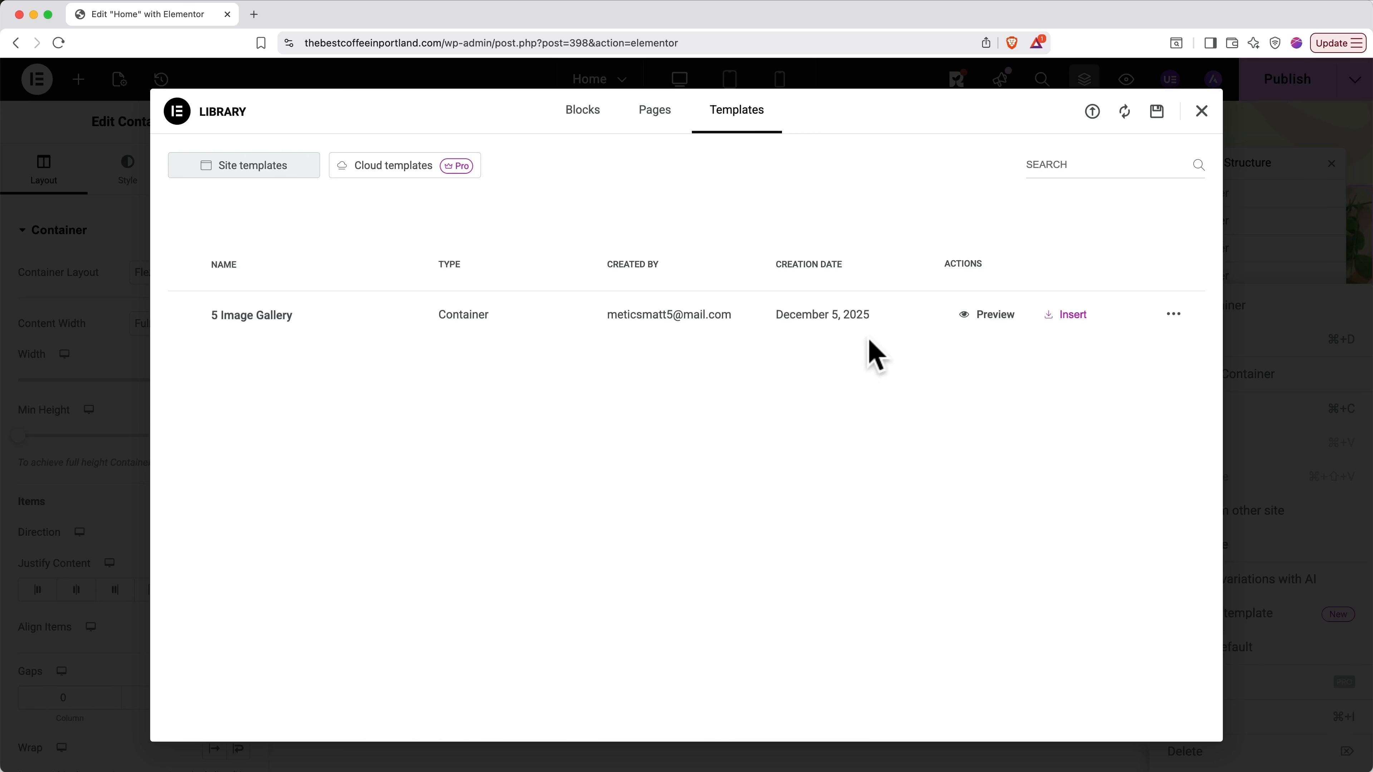
pyautogui.click(982, 315)
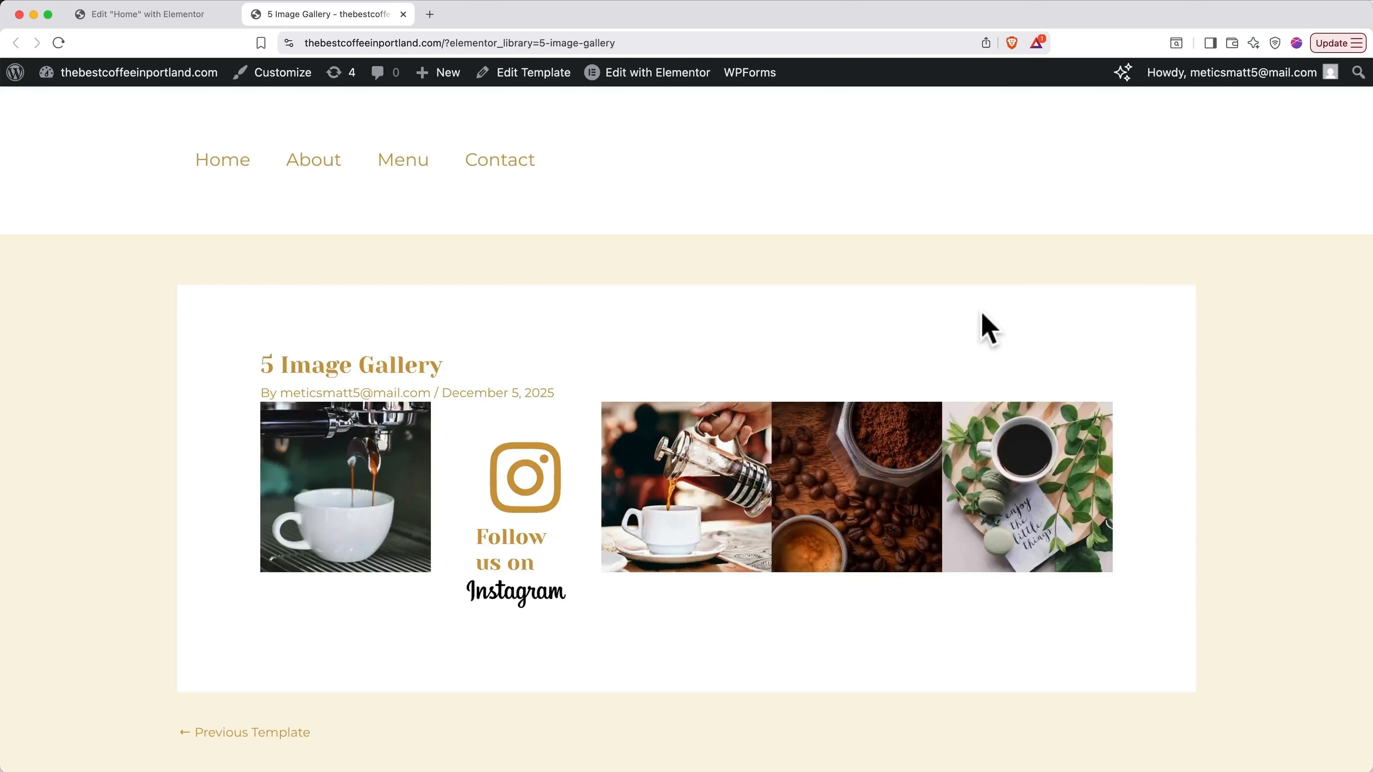
pyautogui.click(403, 14)
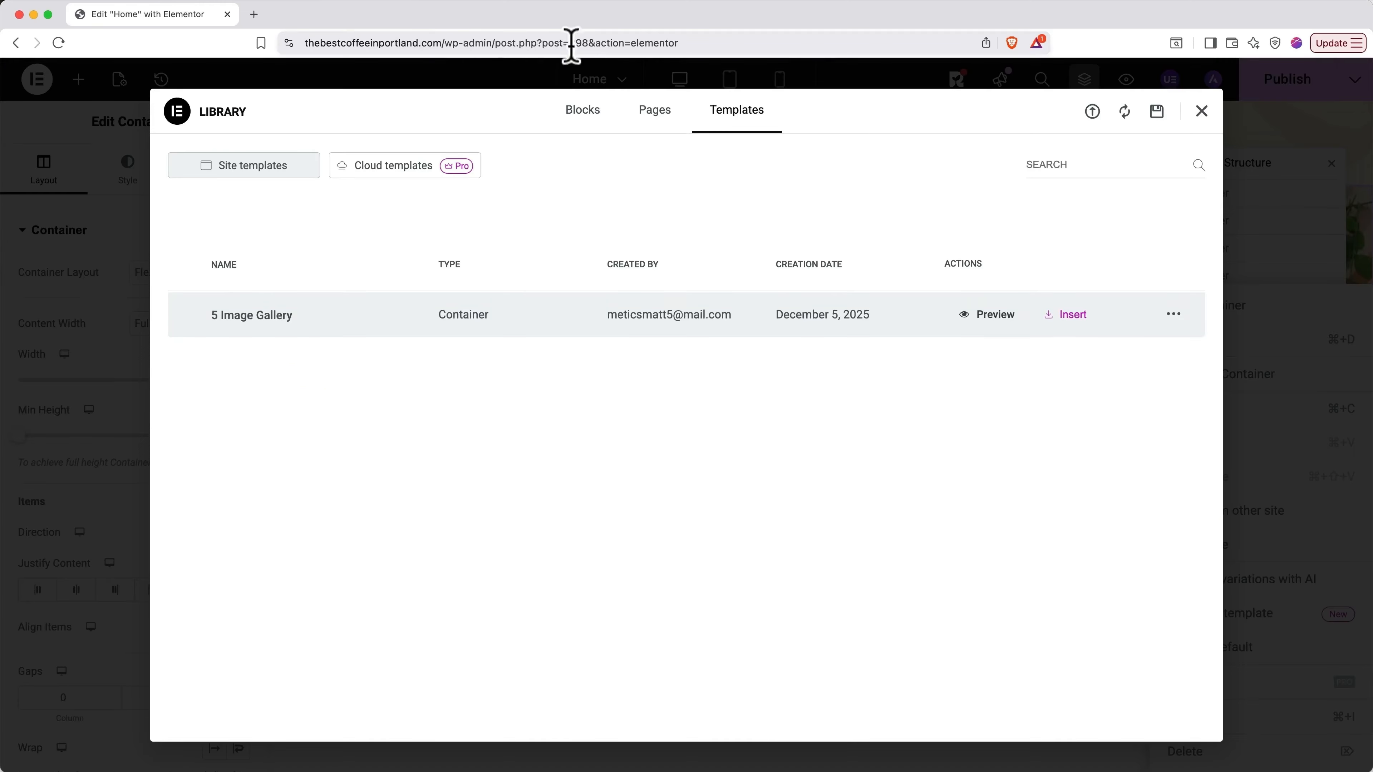
# Step: Insert the 5 Image Gallery template, with its settings, into a new container below the gallery
pyautogui.click(1199, 113)
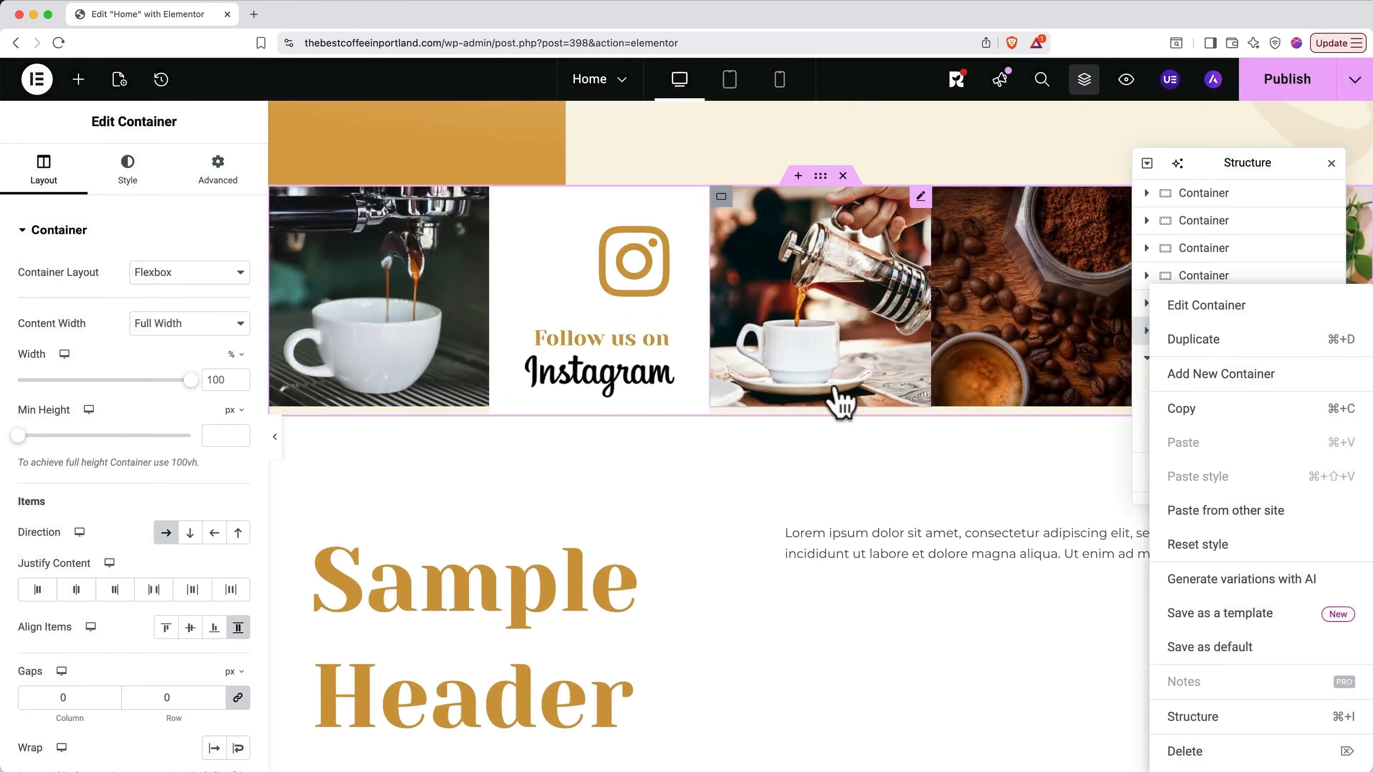
pyautogui.click(797, 406)
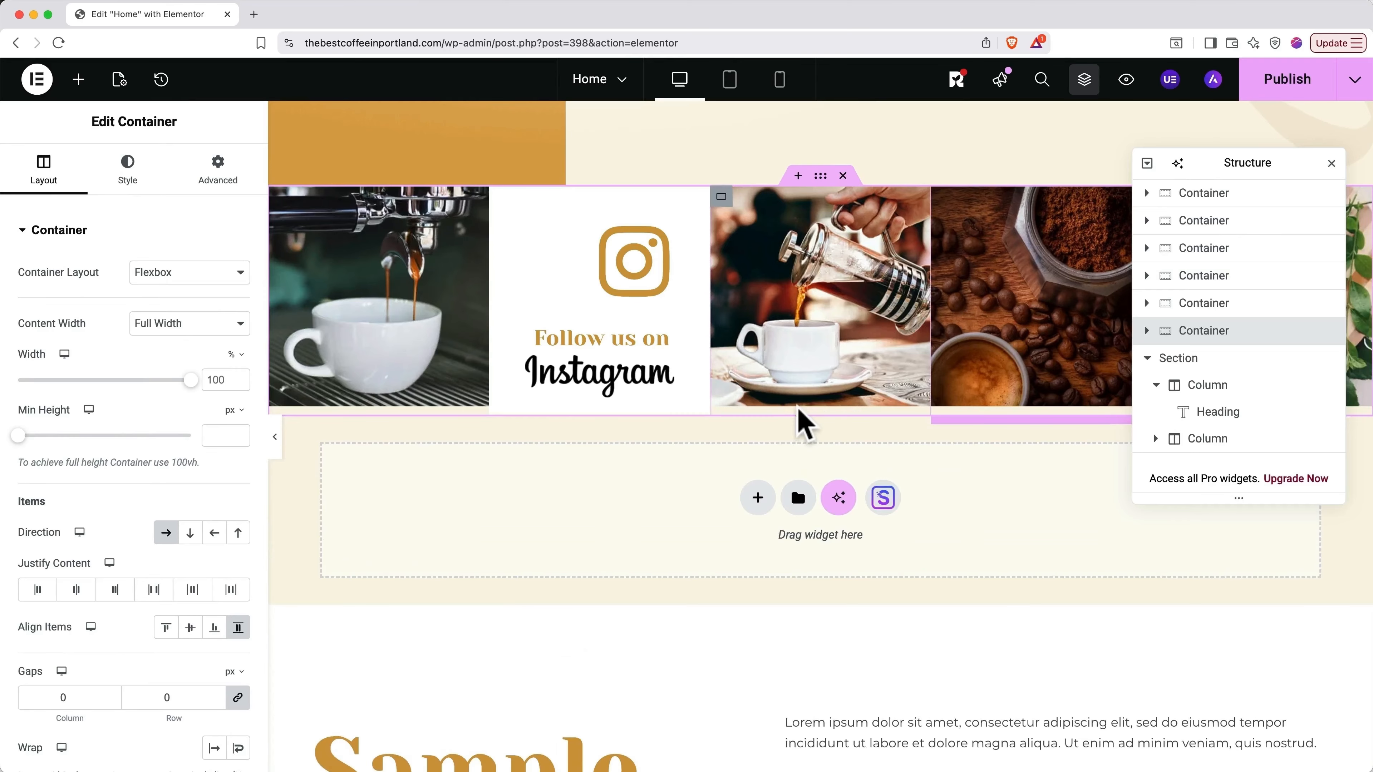
pyautogui.click(798, 500)
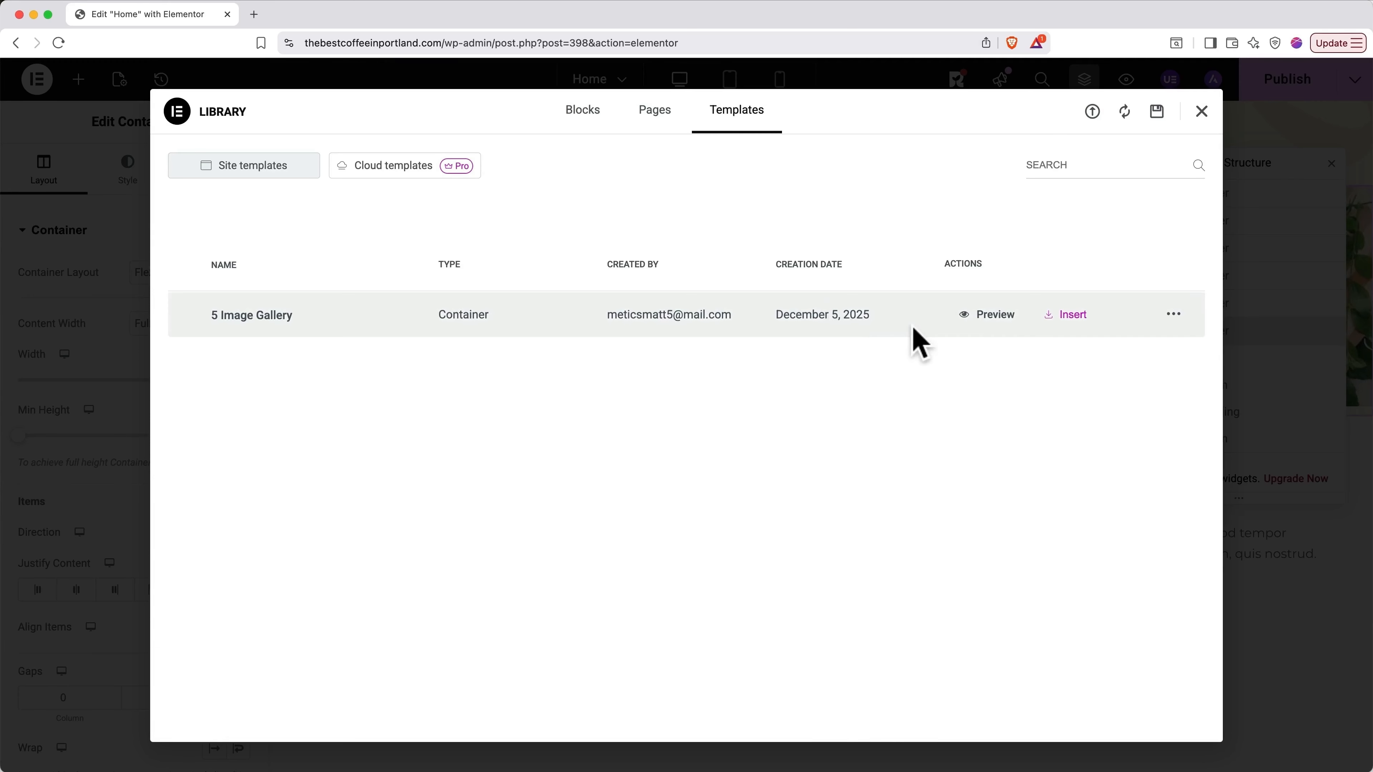
pyautogui.click(1066, 316)
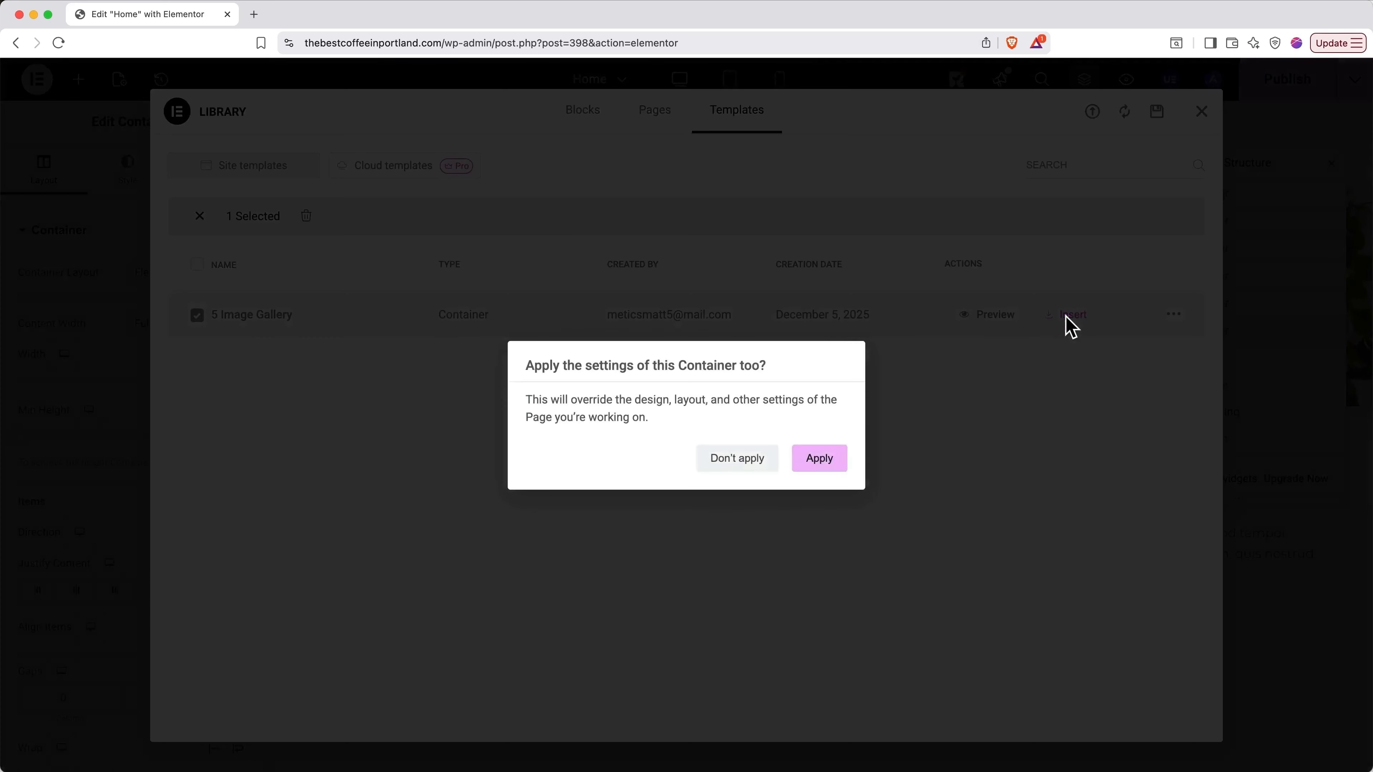
pyautogui.click(831, 464)
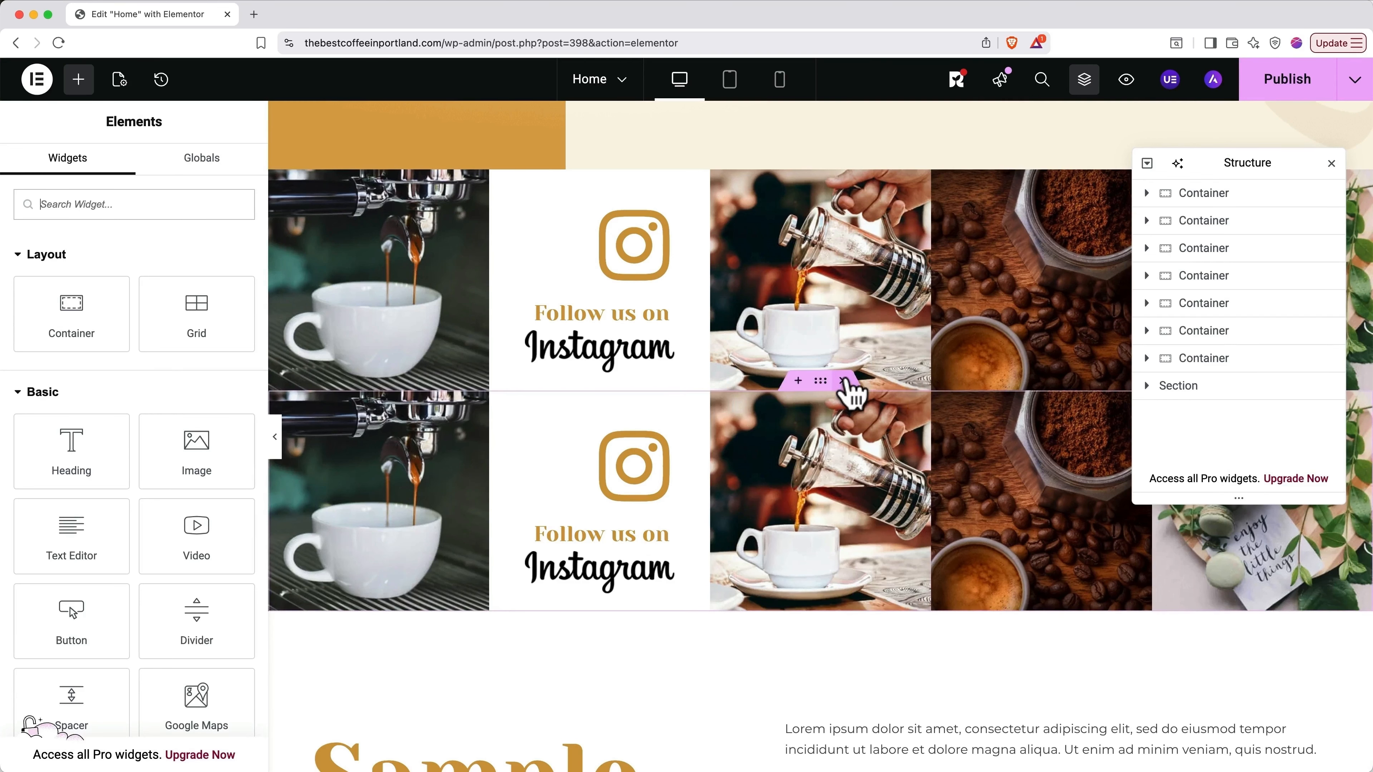
# Step: Delete the duplicate Instagram gallery row and the Sample Header section
pyautogui.click(843, 381)
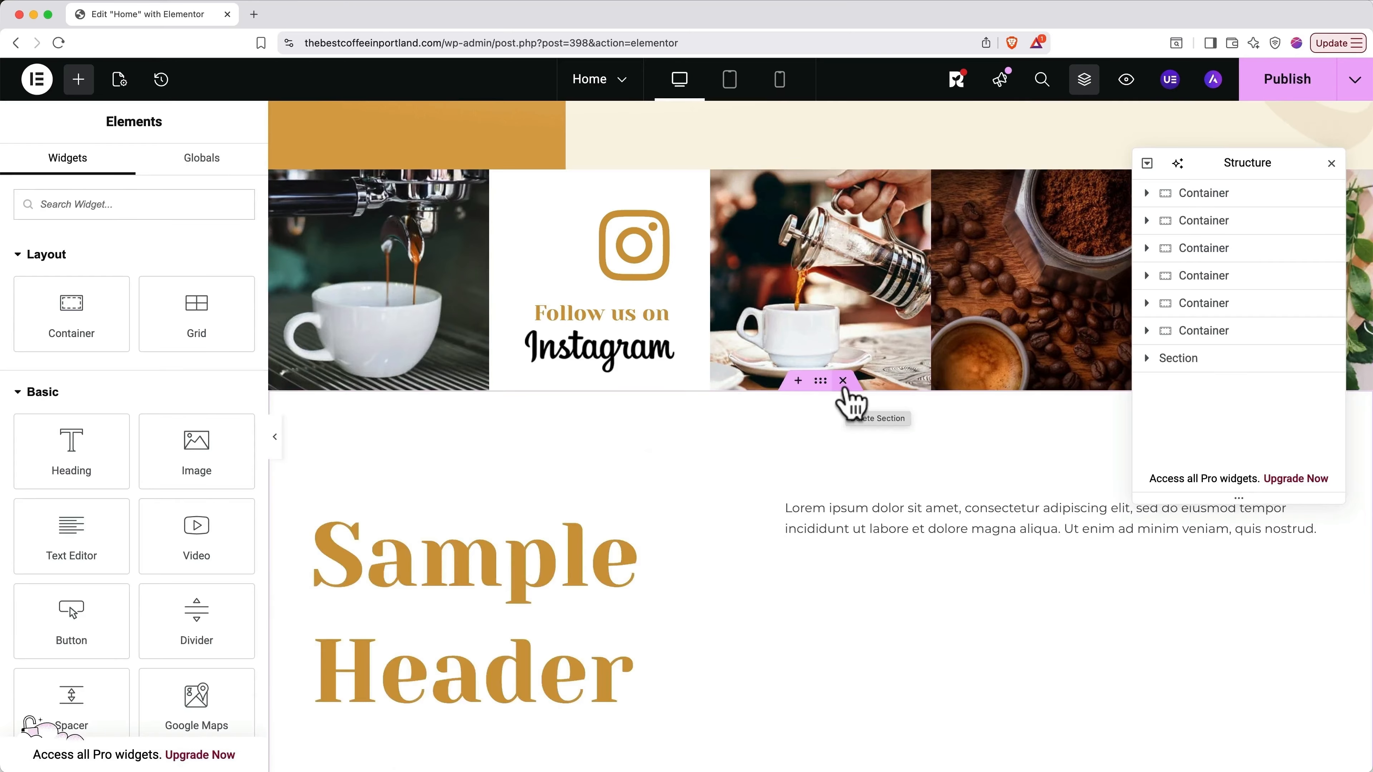
pyautogui.click(843, 381)
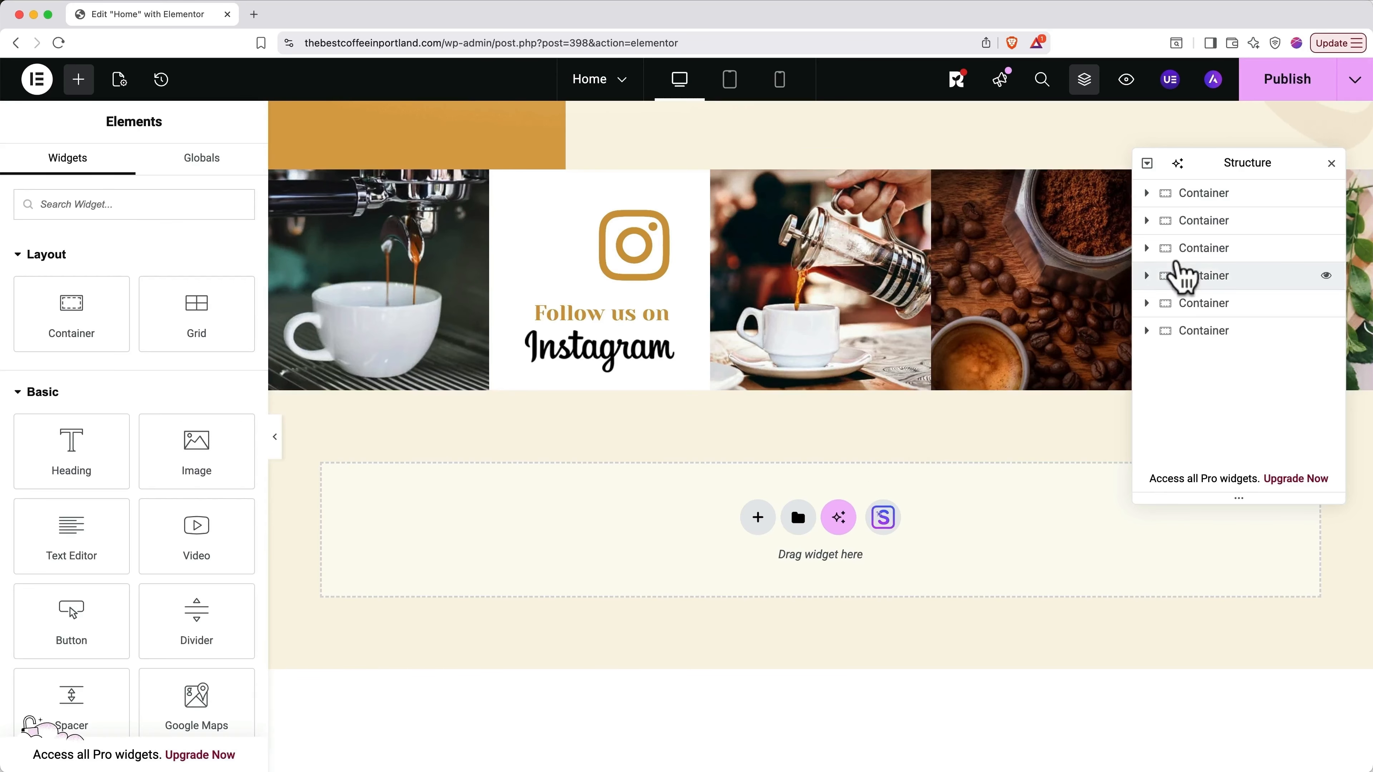
pyautogui.click(1354, 92)
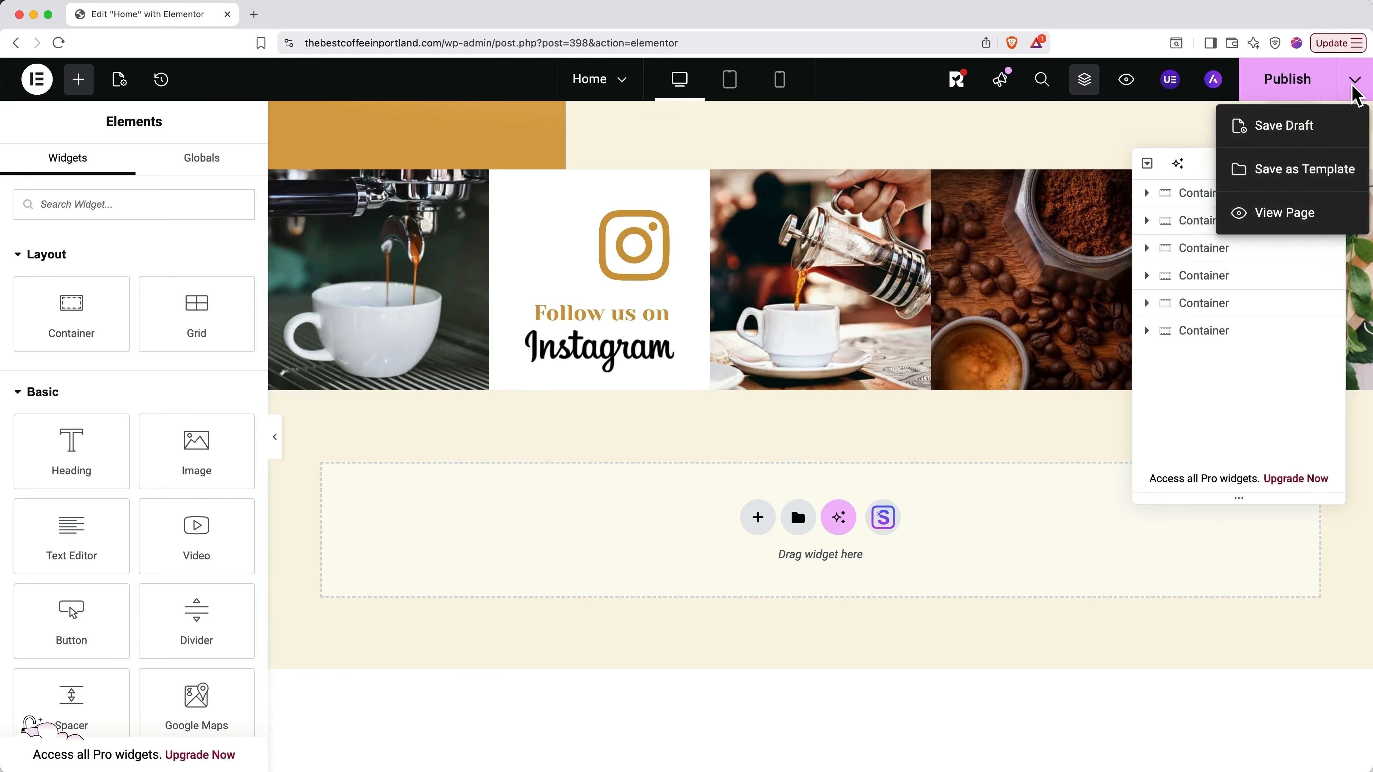
# Step: Save the Home page as a draft, then publish it
pyautogui.click(1280, 124)
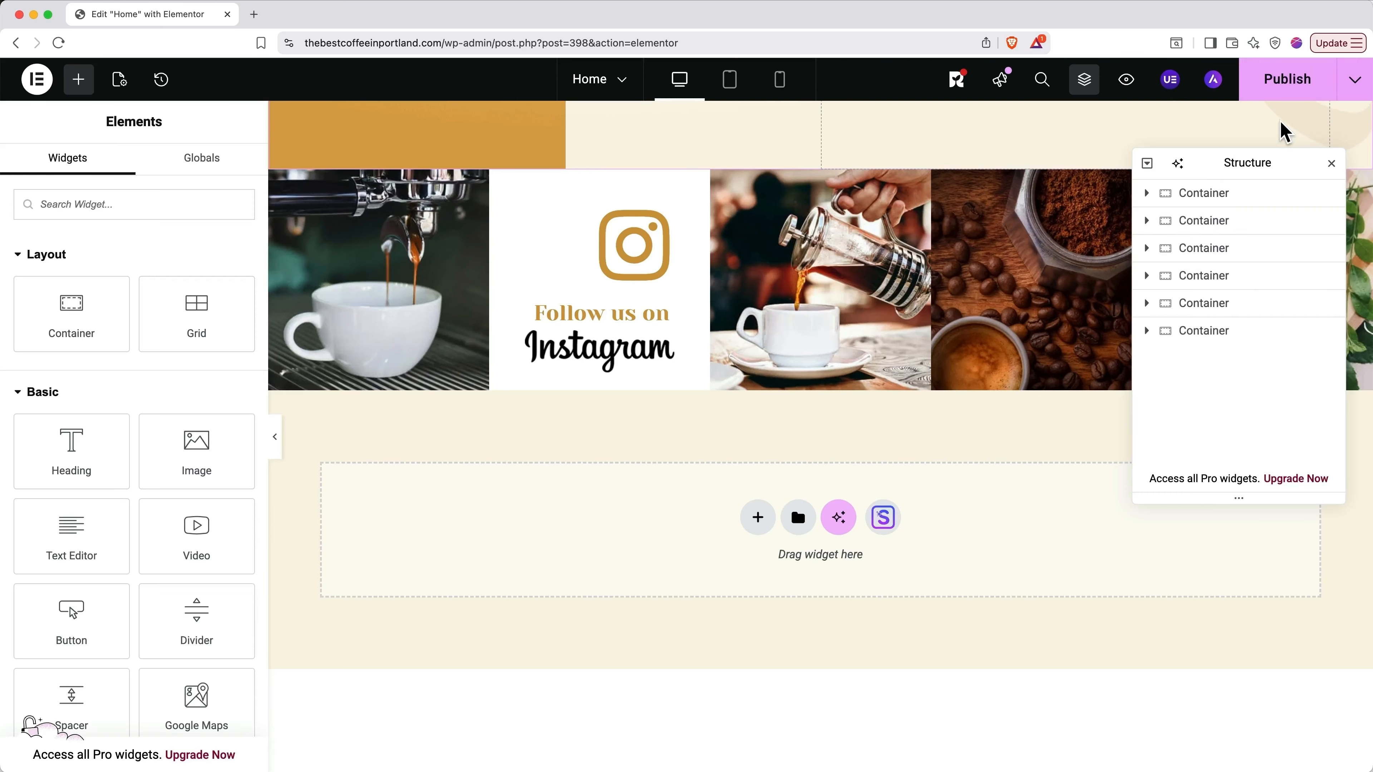
pyautogui.click(1280, 80)
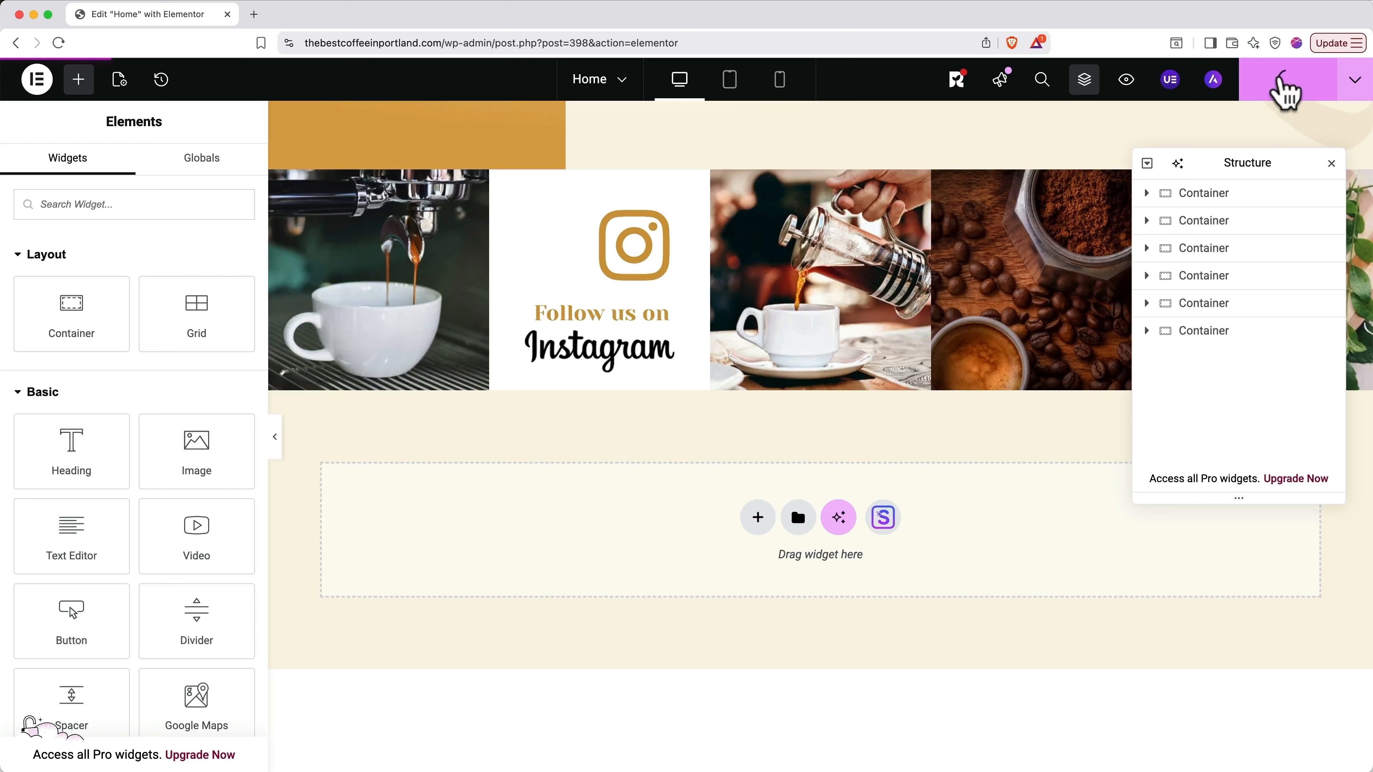
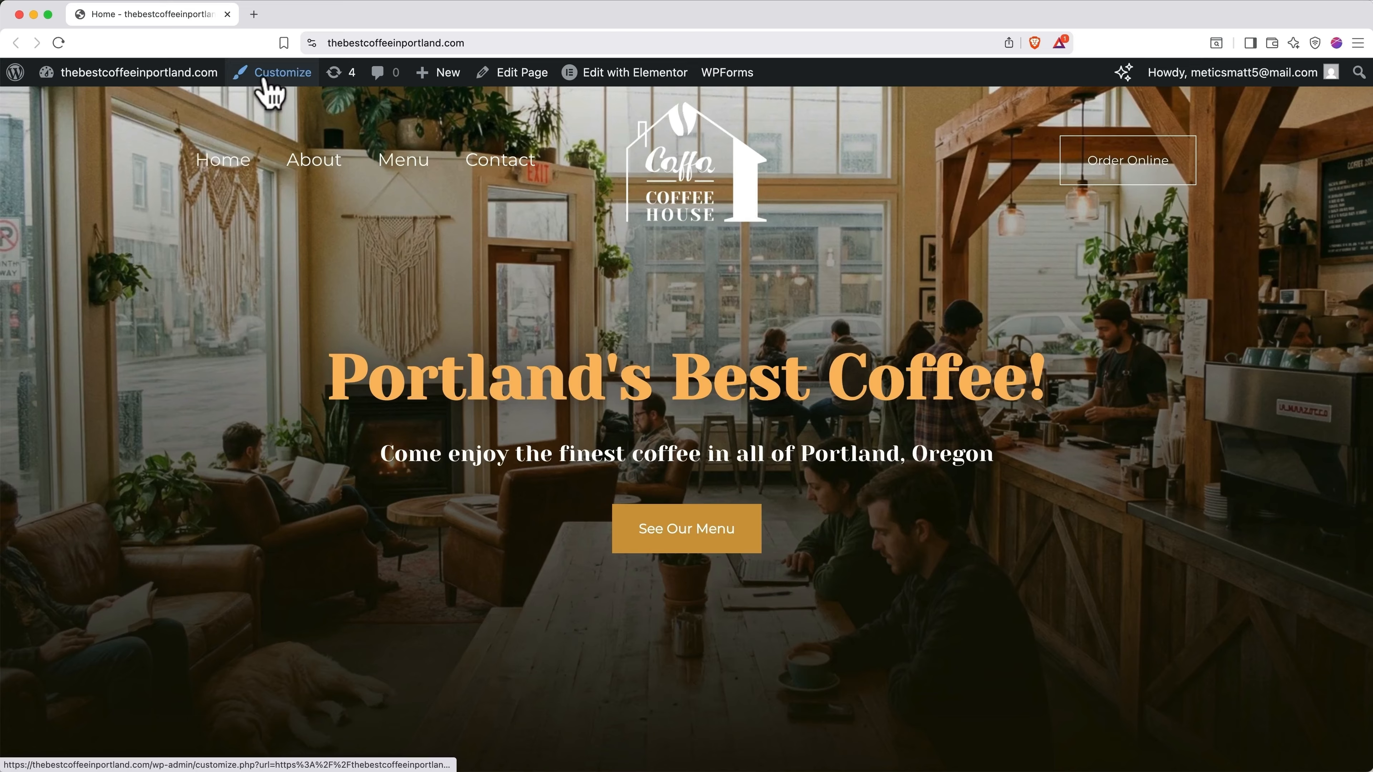
# Step: Open the Customizer's Global Typography settings, showing Montserrat body and Yeseva One heading fonts
pyautogui.click(270, 76)
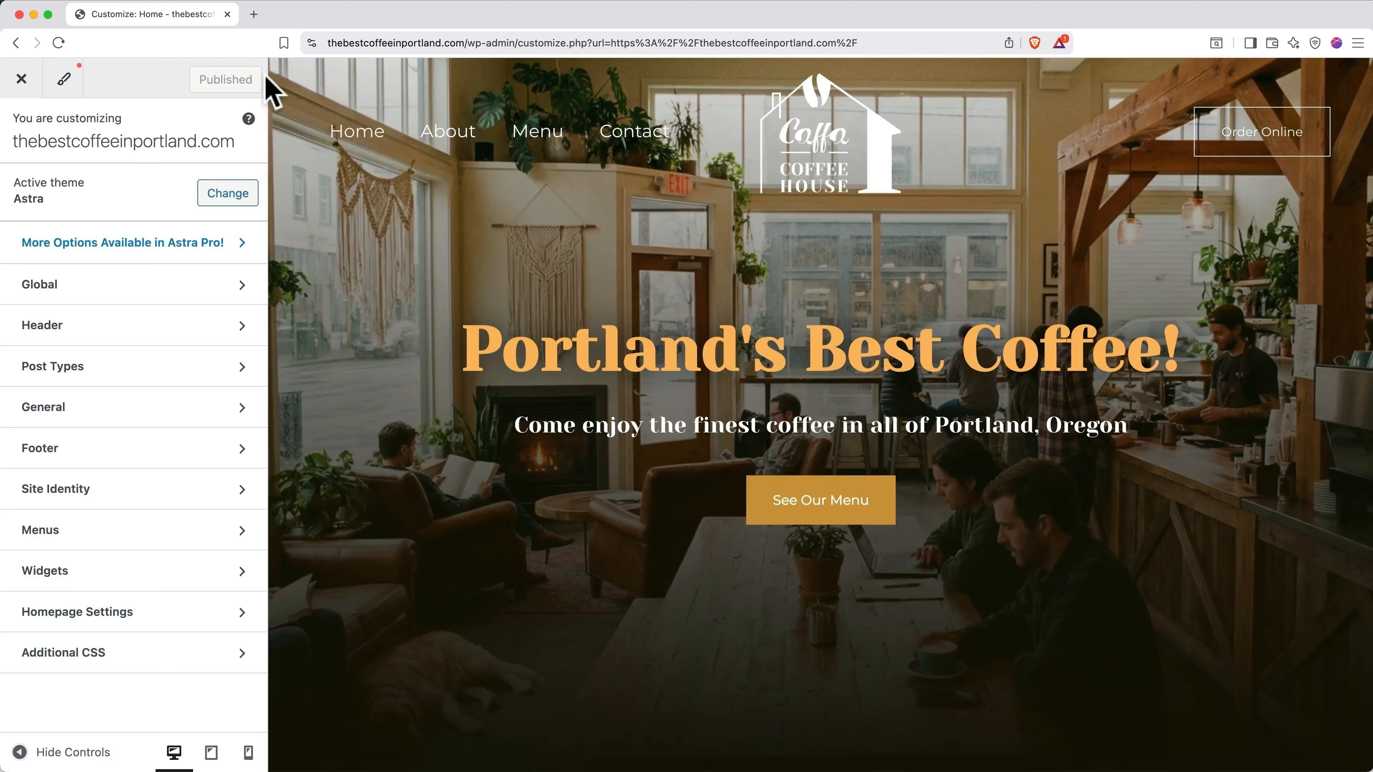
pyautogui.click(126, 298)
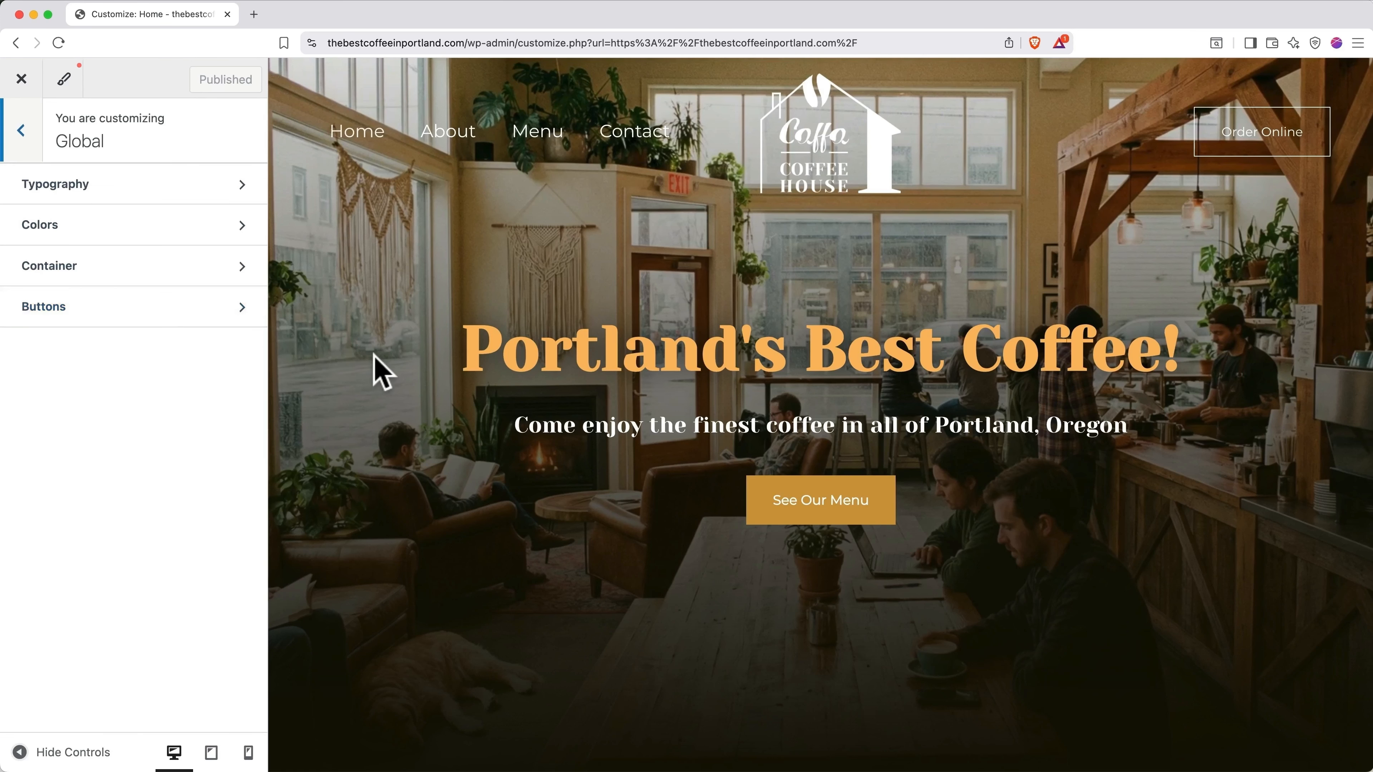
pyautogui.scroll(-2, 378, 371)
pyautogui.scroll(-5, 374, 355)
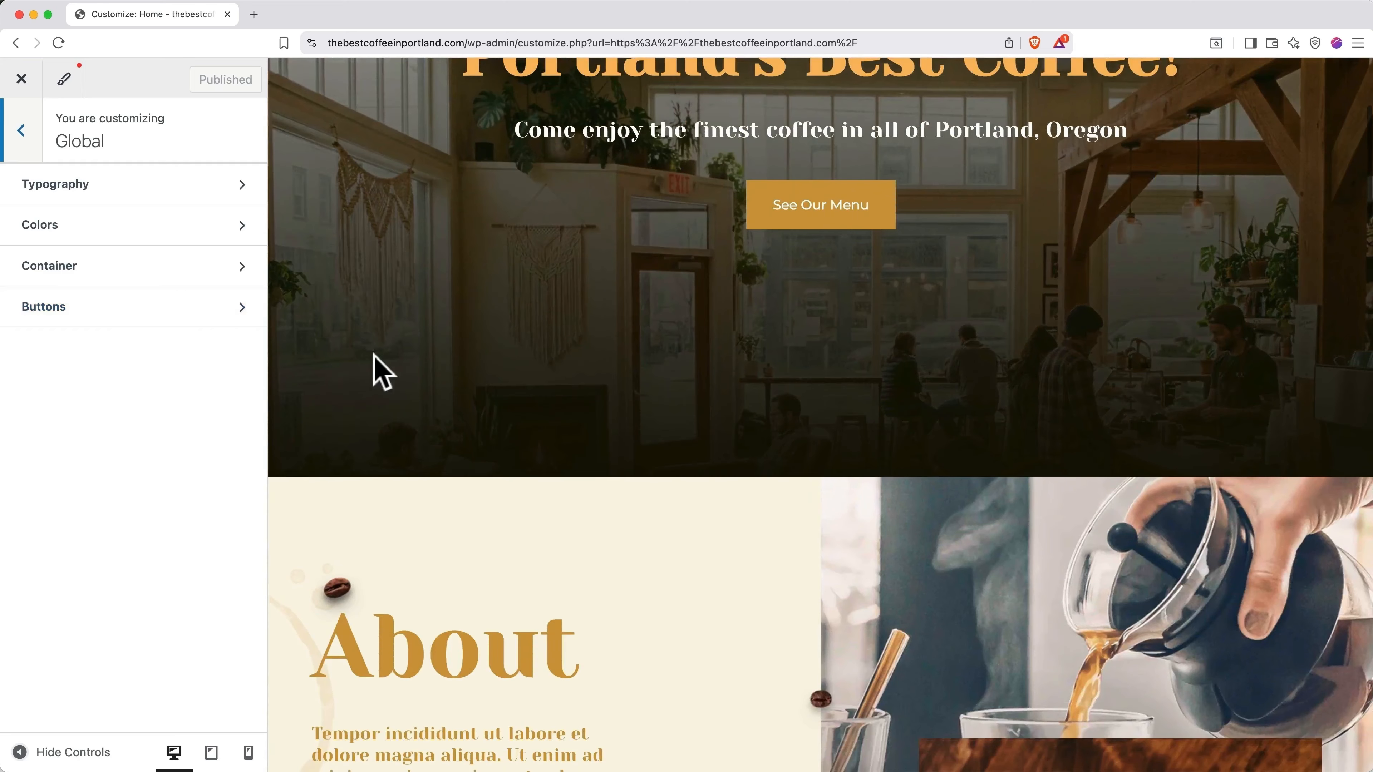
pyautogui.scroll(-7, 373, 355)
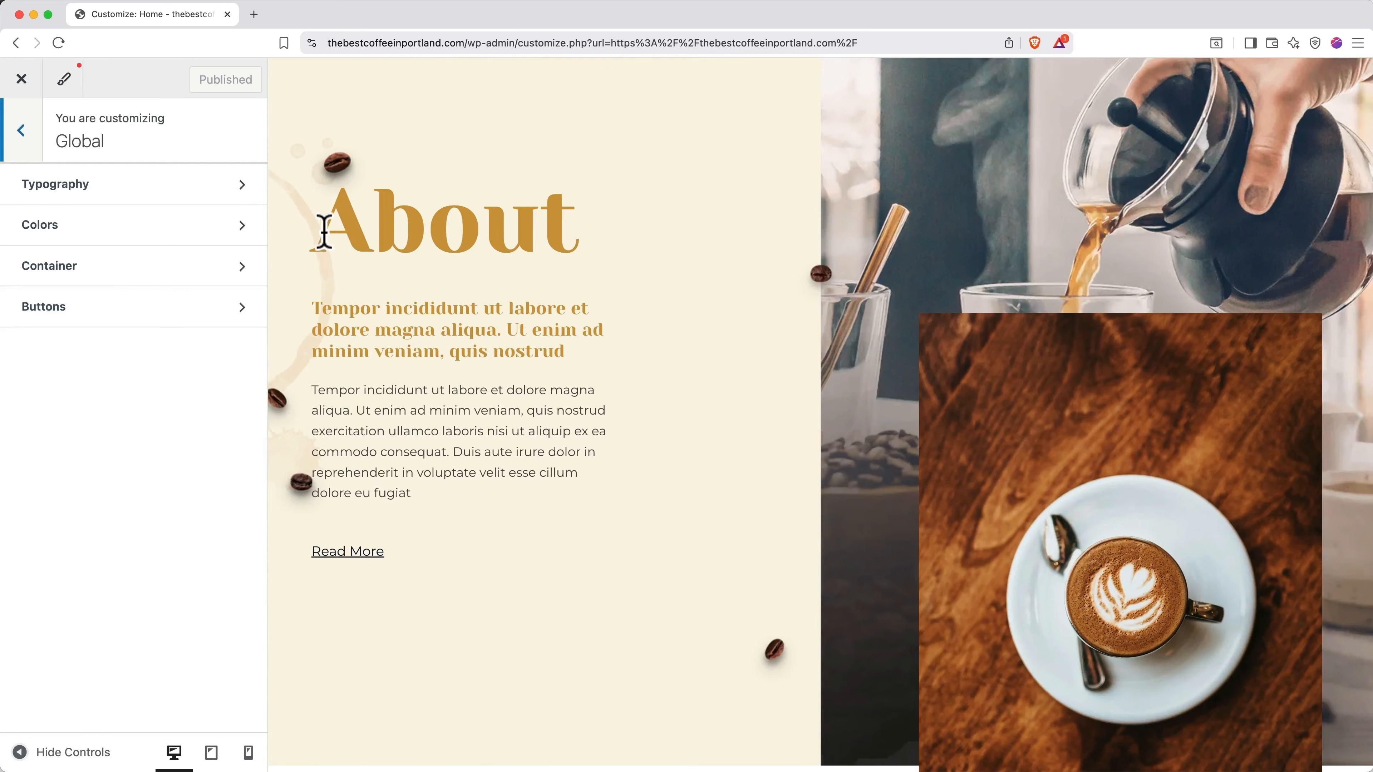
pyautogui.click(168, 198)
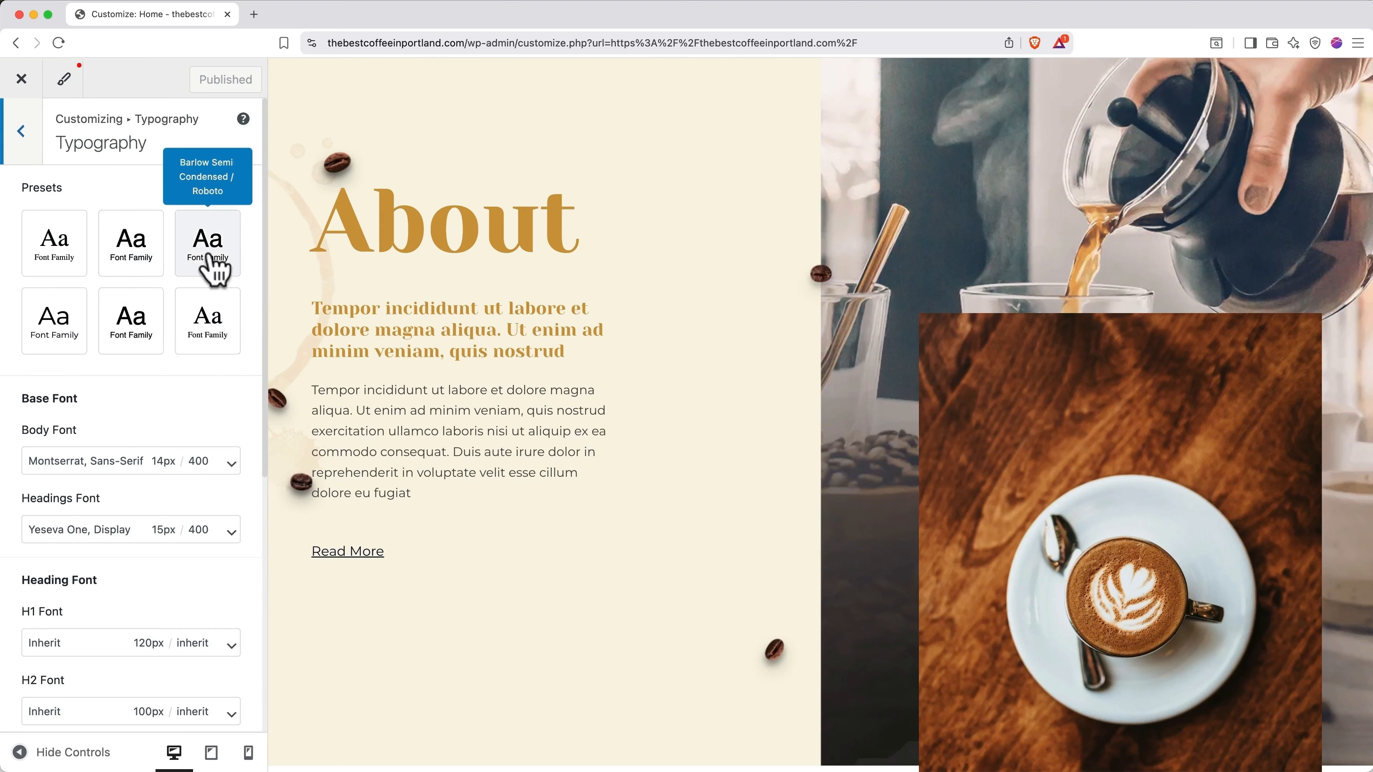
pyautogui.click(212, 265)
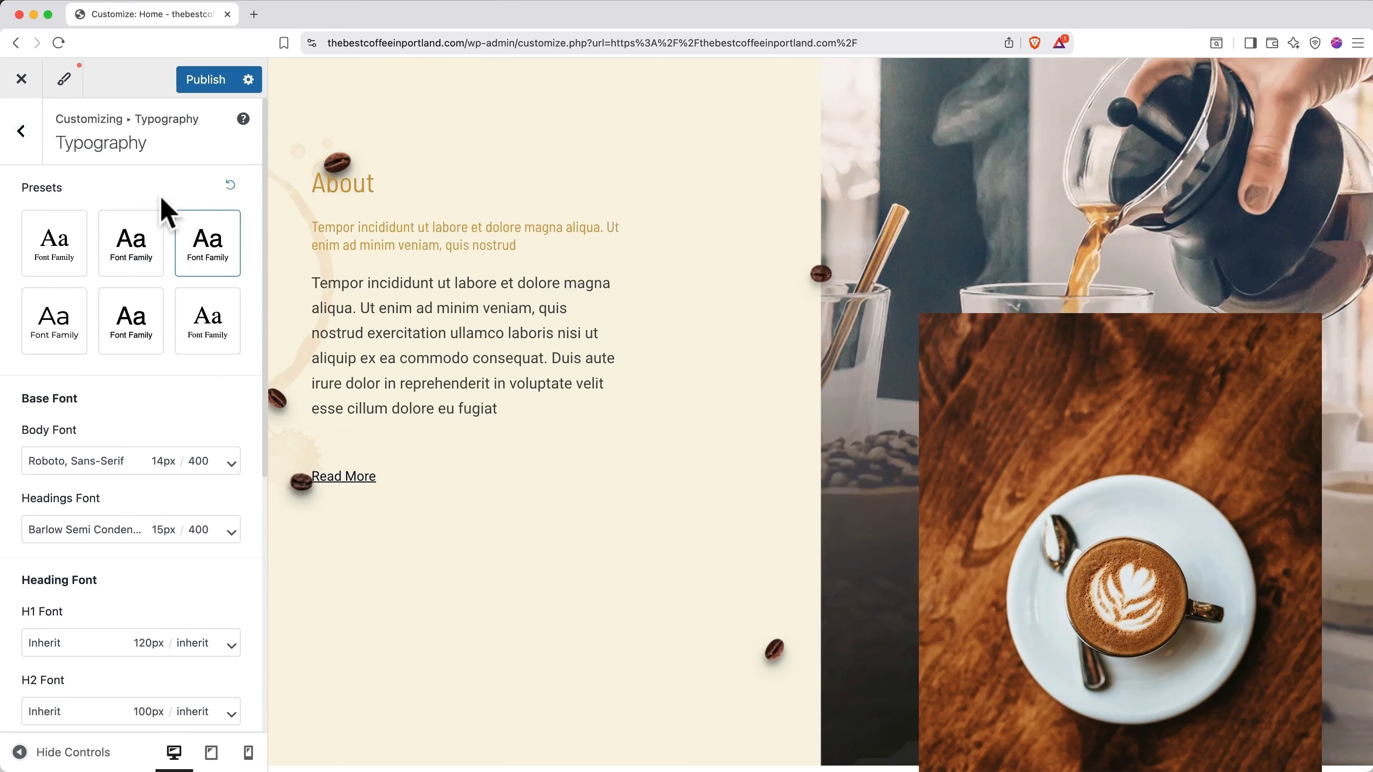
pyautogui.click(230, 184)
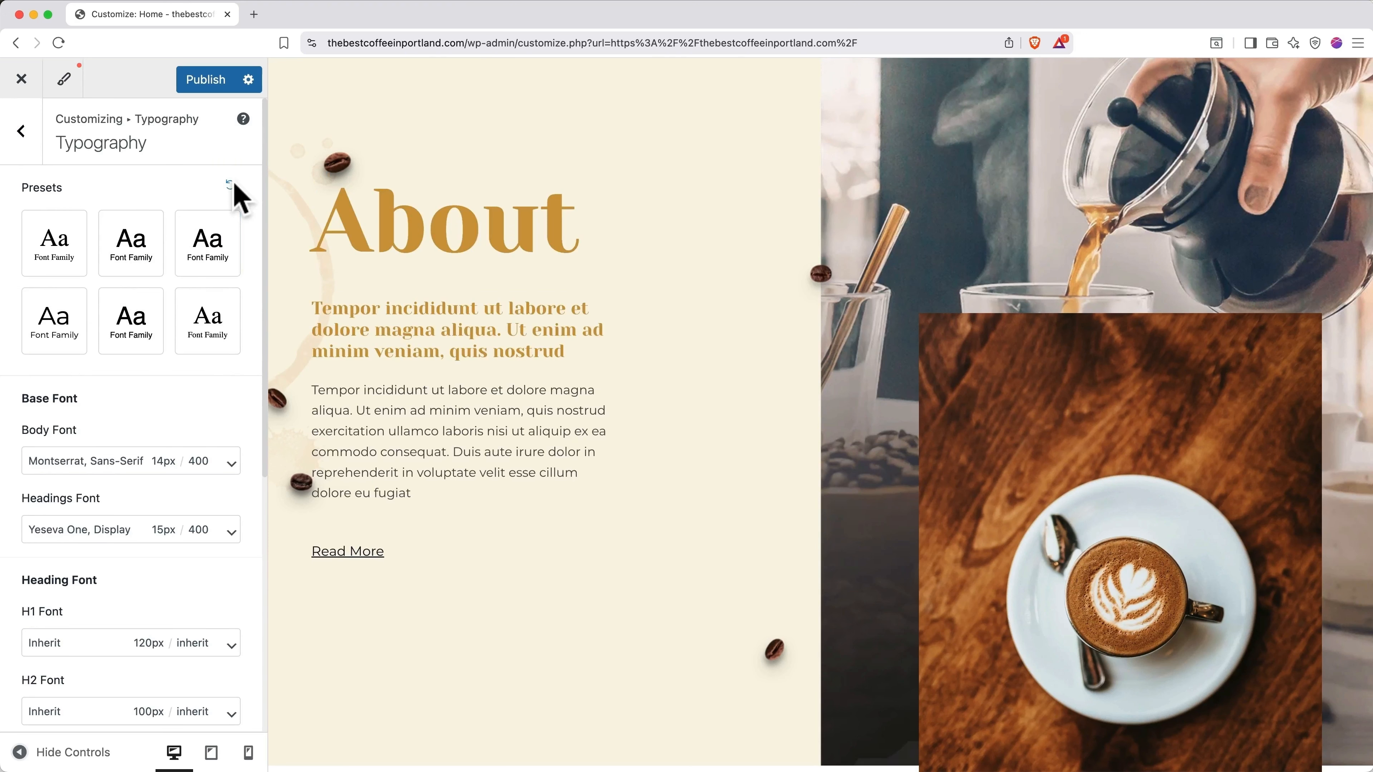
pyautogui.scroll(-3, 214, 450)
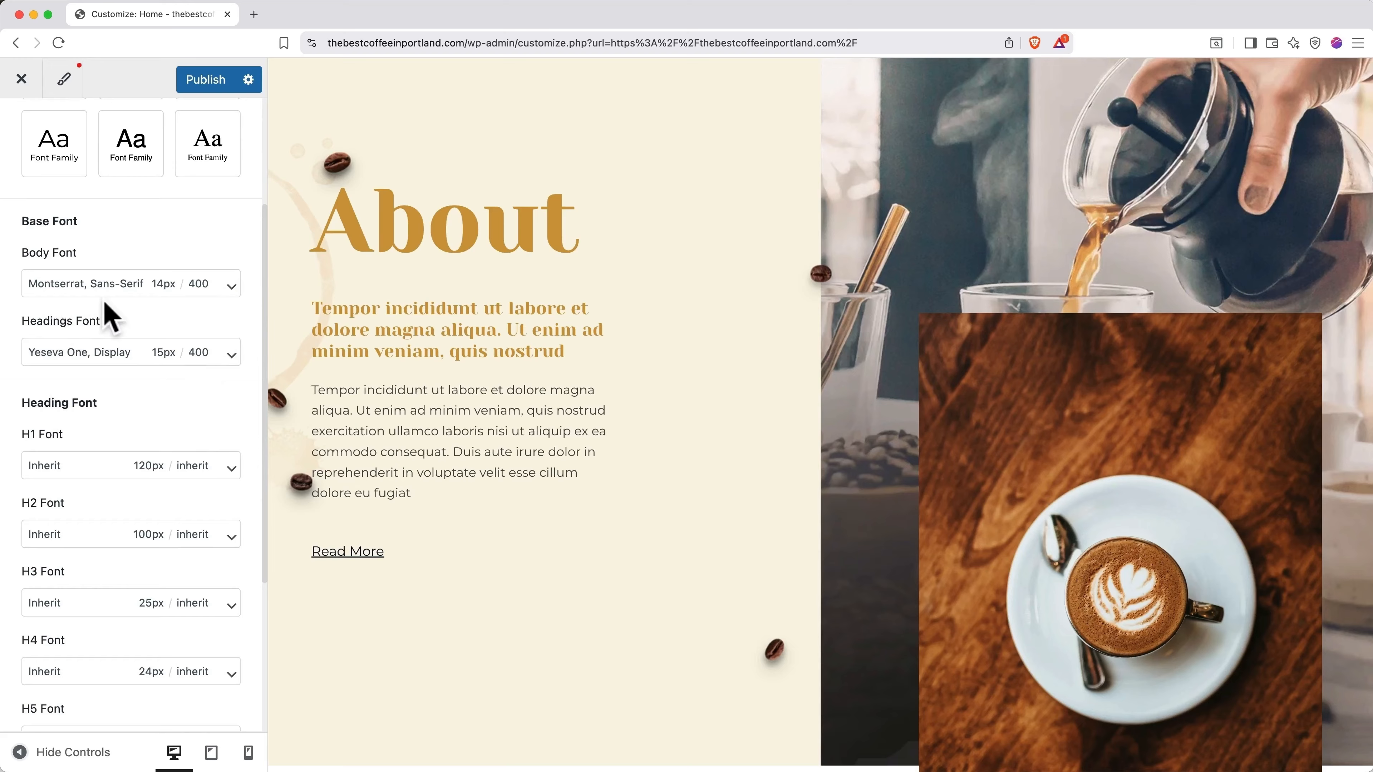
pyautogui.scroll(-5, 136, 310)
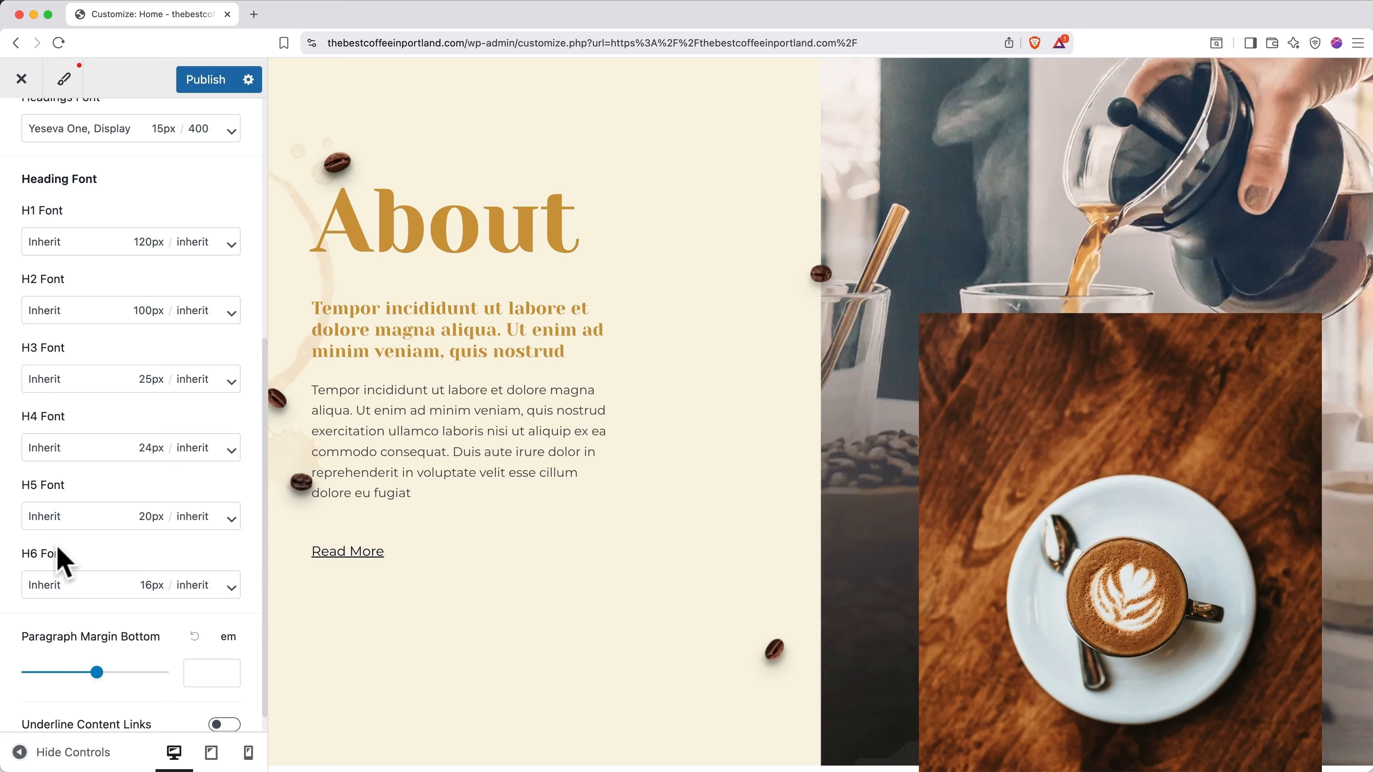
pyautogui.click(120, 313)
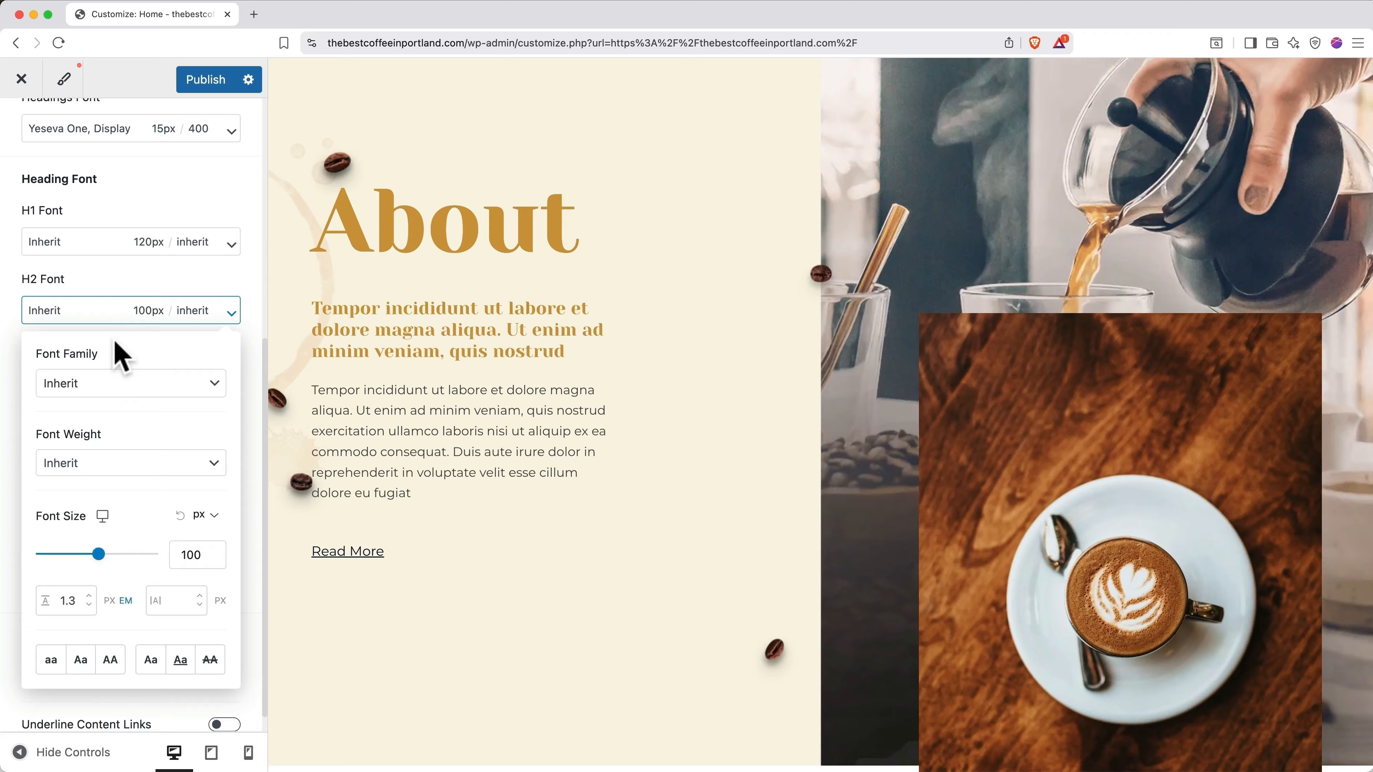
pyautogui.click(118, 385)
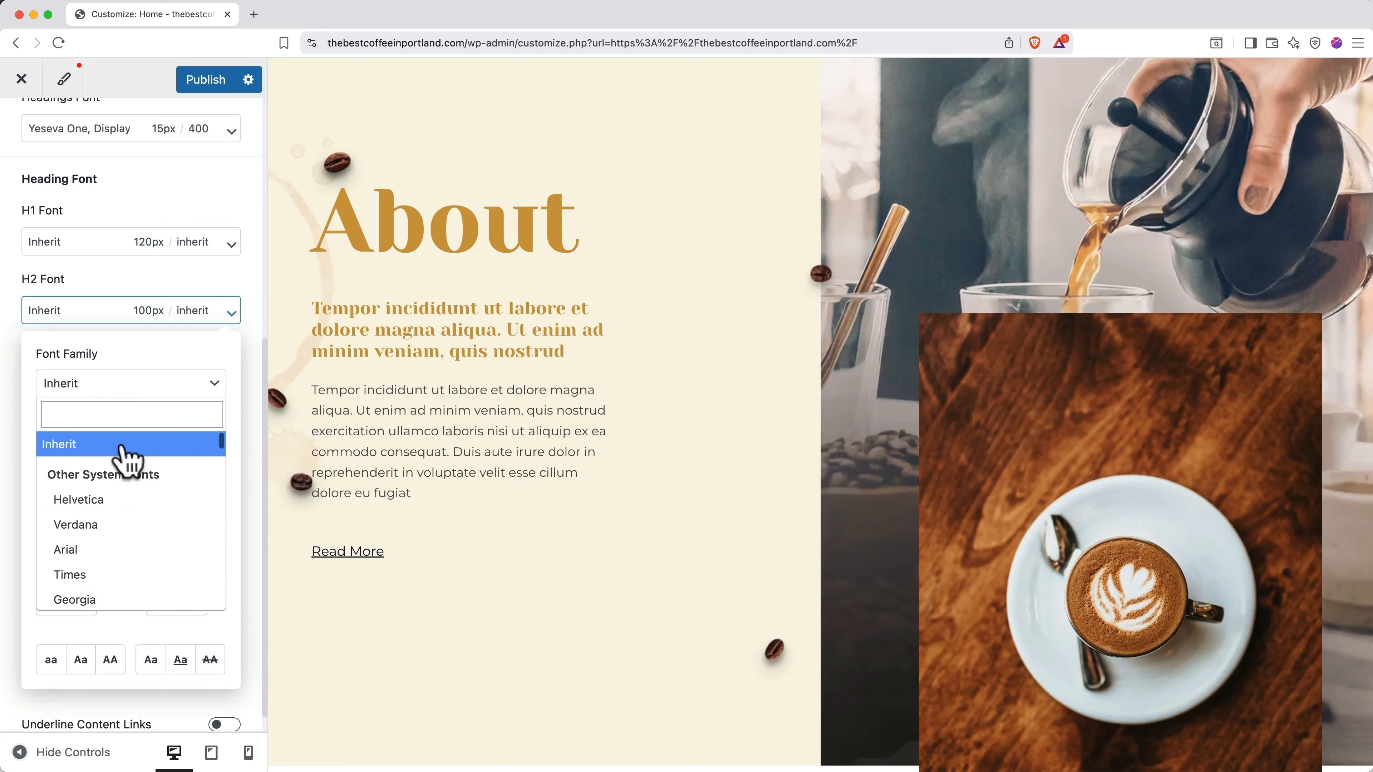
# Step: Try Arial at about 72px for H2 headings, then reset the size and set the family back to Inherit
pyautogui.click(133, 202)
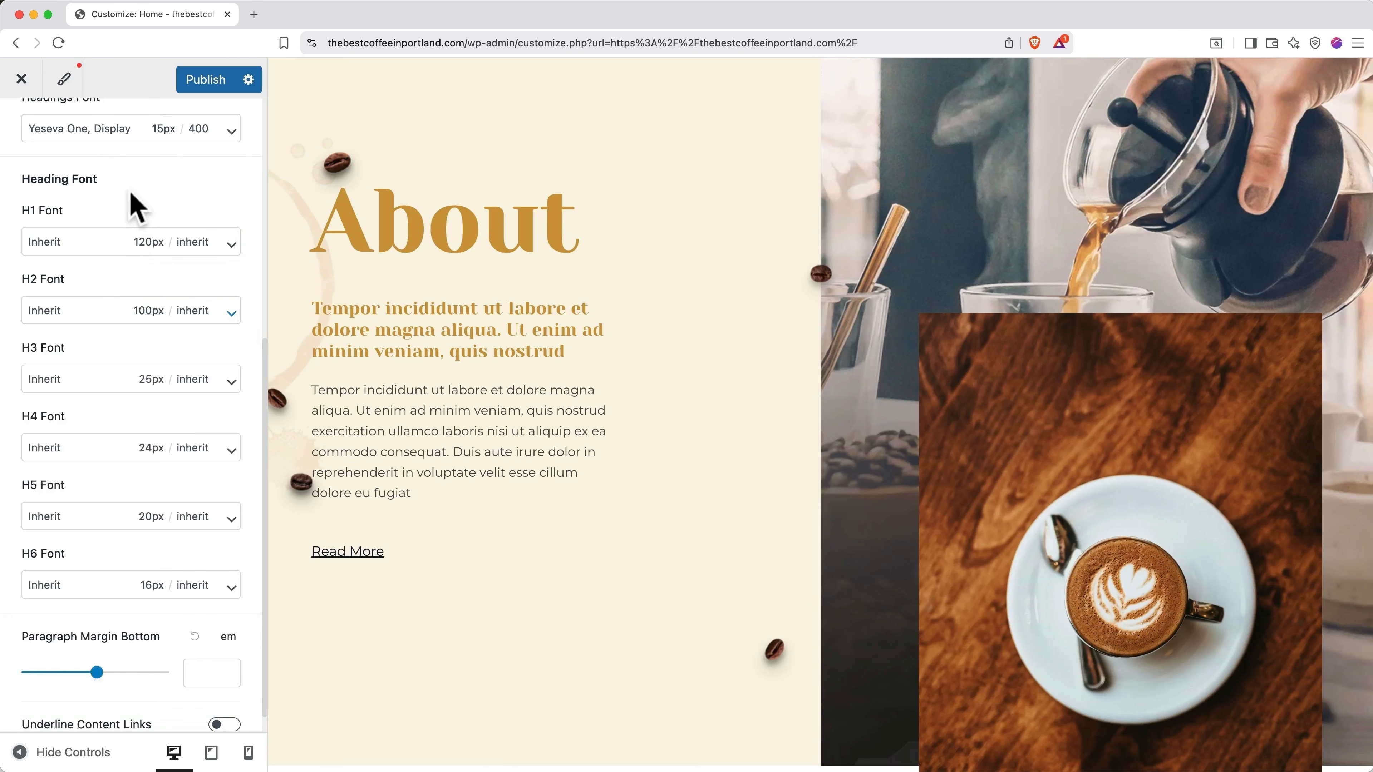
pyautogui.scroll(5, 135, 202)
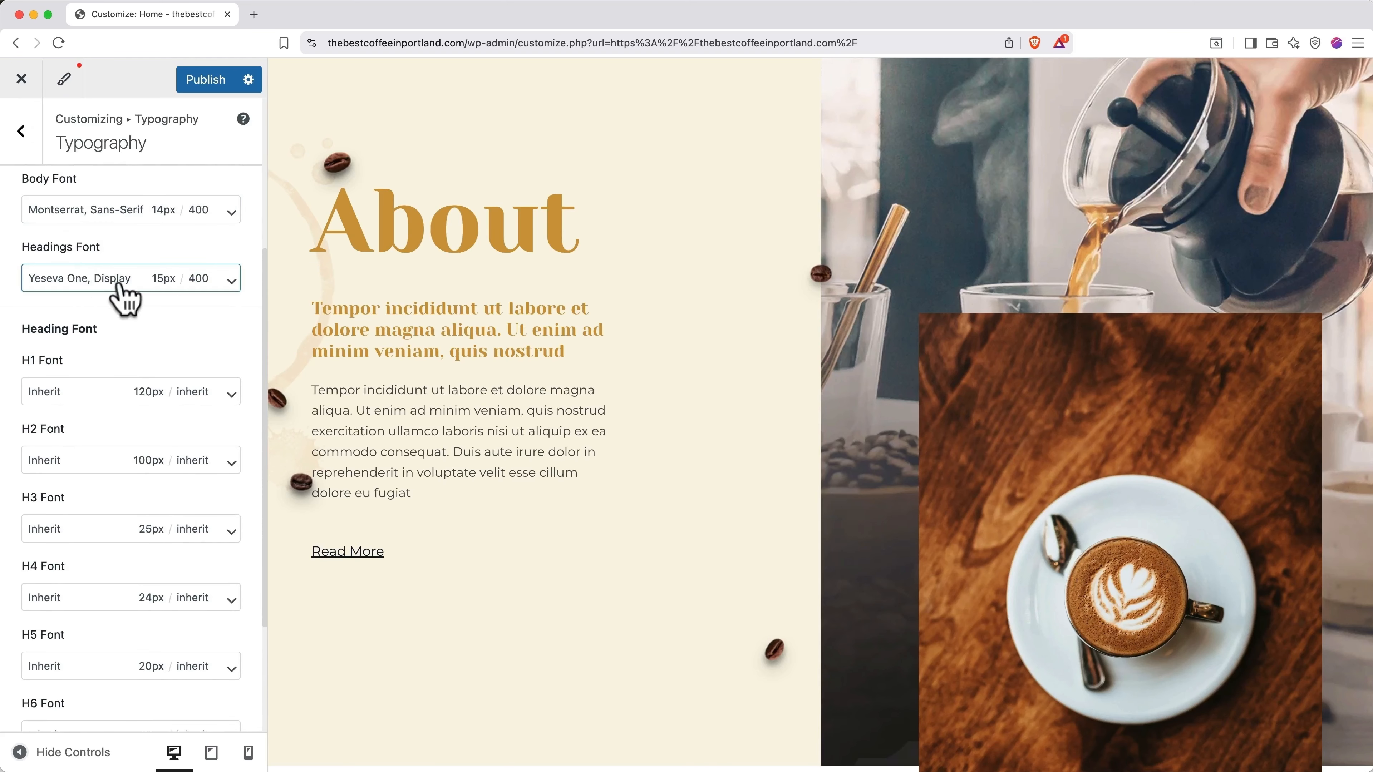
pyautogui.click(121, 464)
pyautogui.click(120, 532)
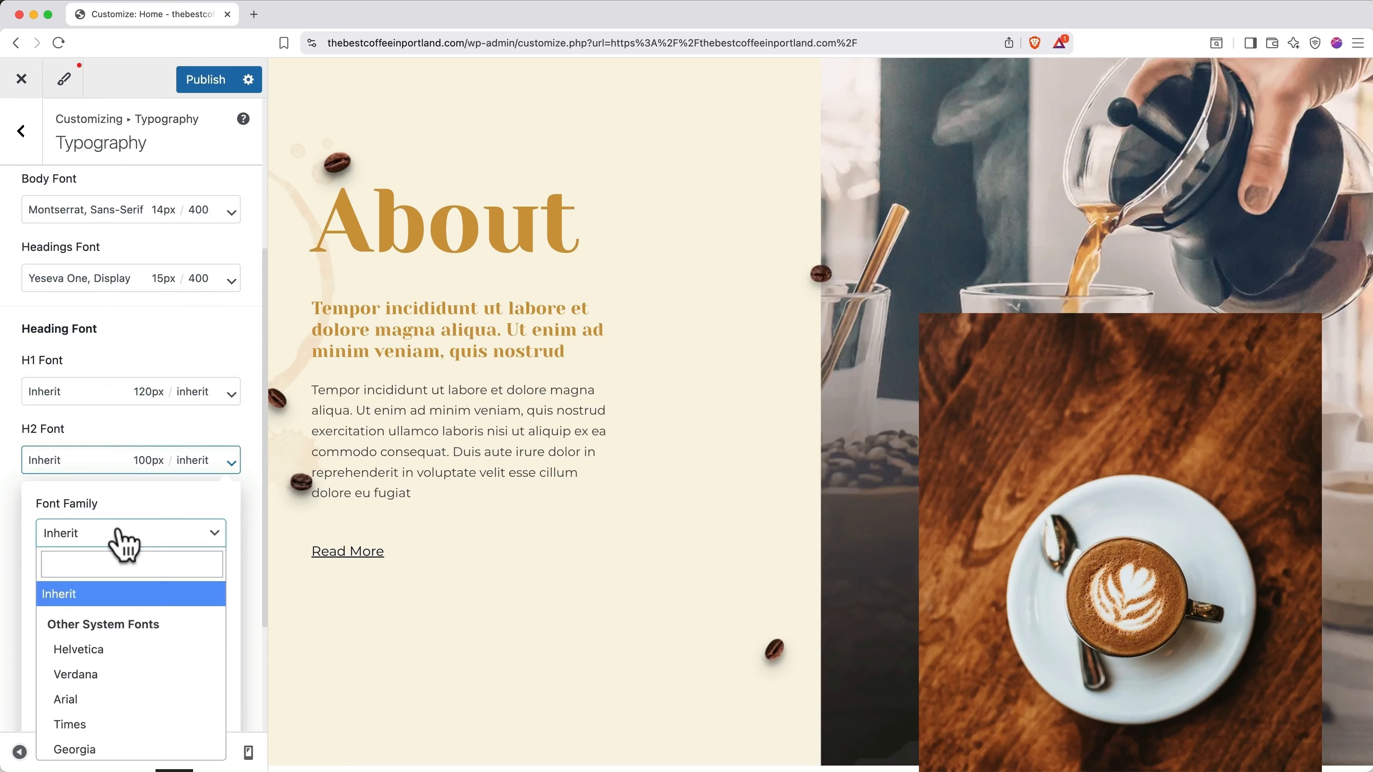
pyautogui.click(105, 703)
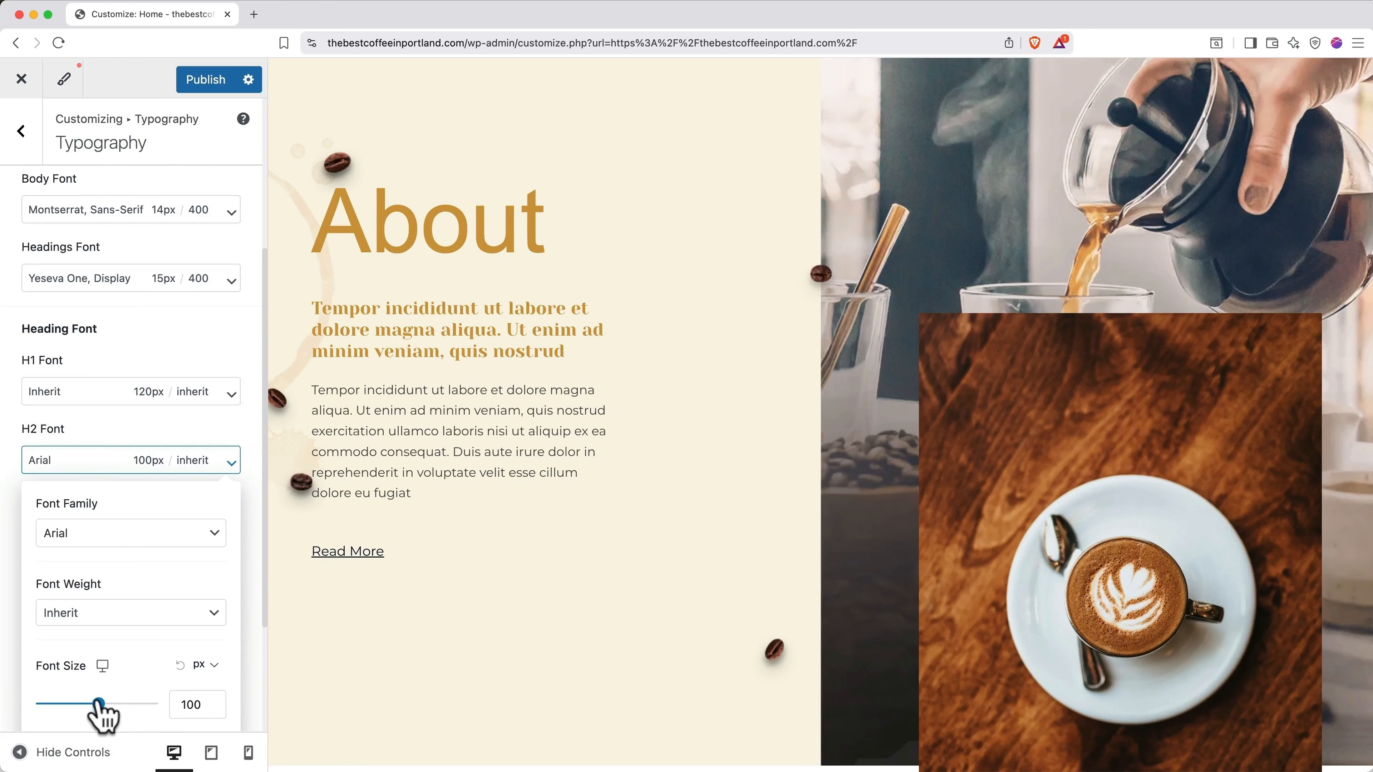
pyautogui.moveTo(99, 703); pyautogui.dragTo(81, 703)
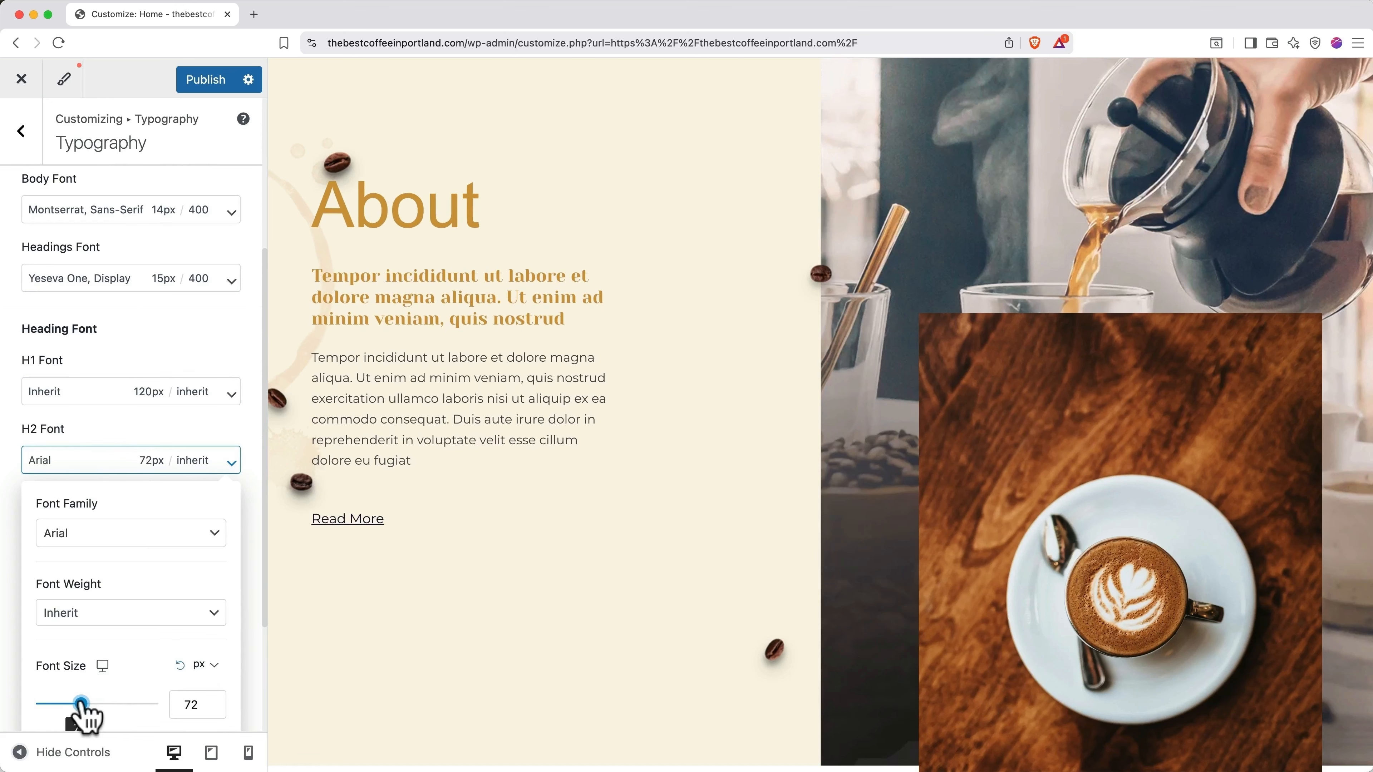
pyautogui.click(180, 664)
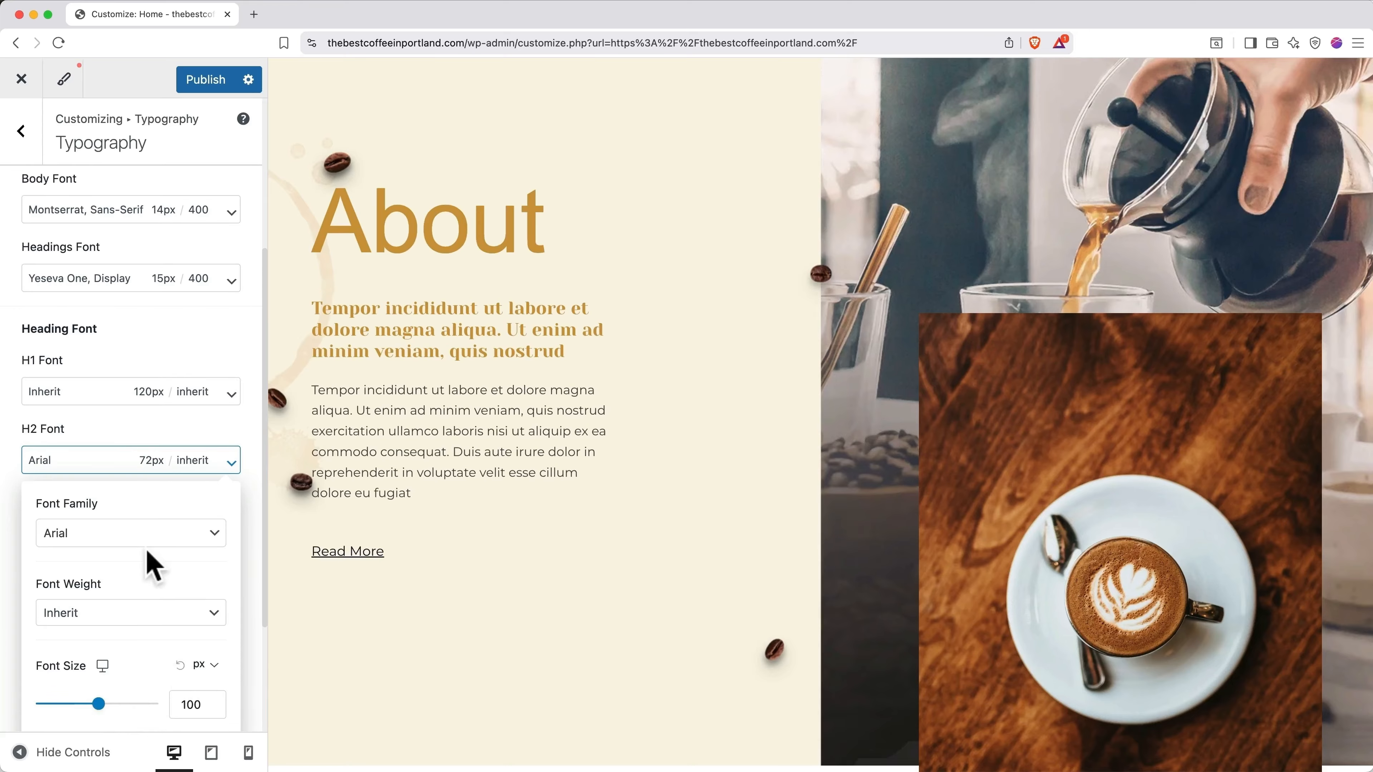
pyautogui.click(147, 534)
pyautogui.click(123, 593)
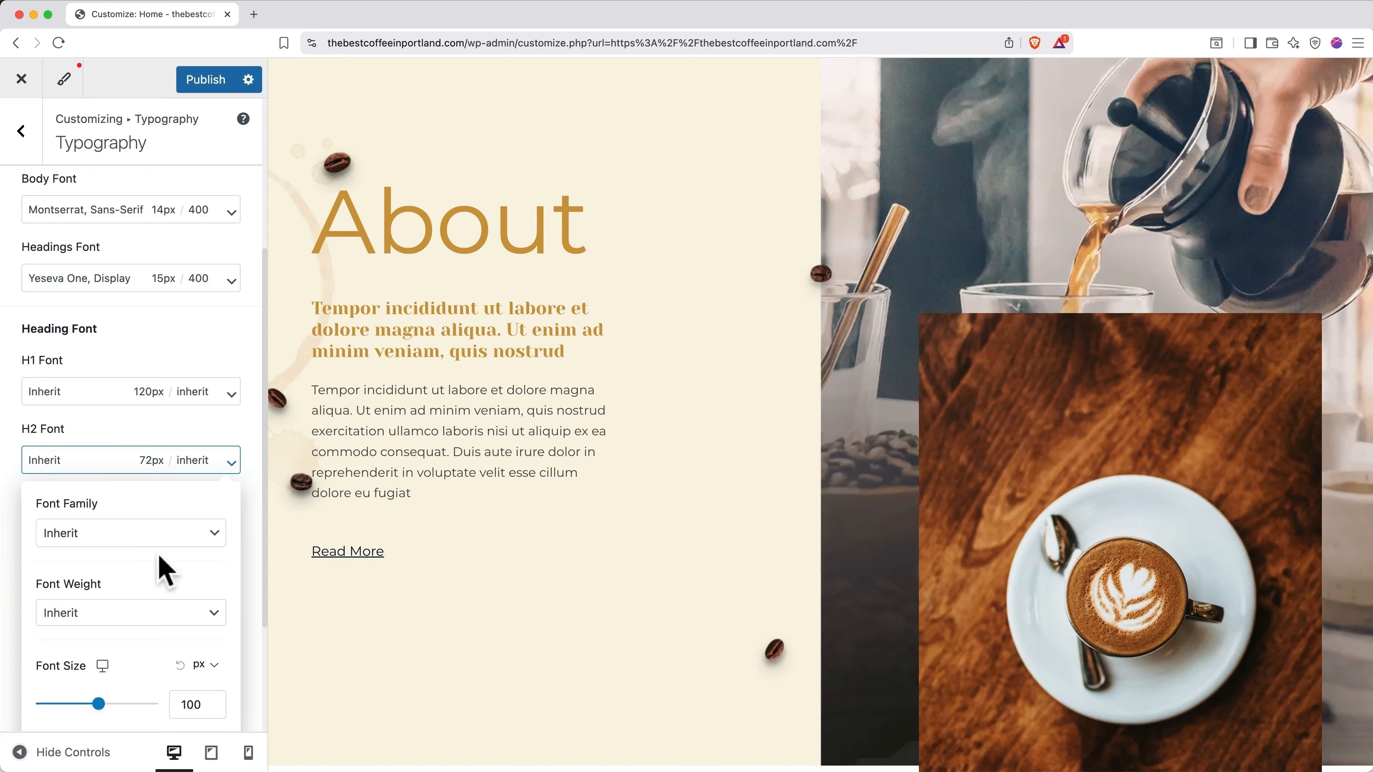
# Step: Close the H2 font settings and reload the browser page to discard the changes
pyautogui.moveTo(588, 240); pyautogui.dragTo(326, 255)
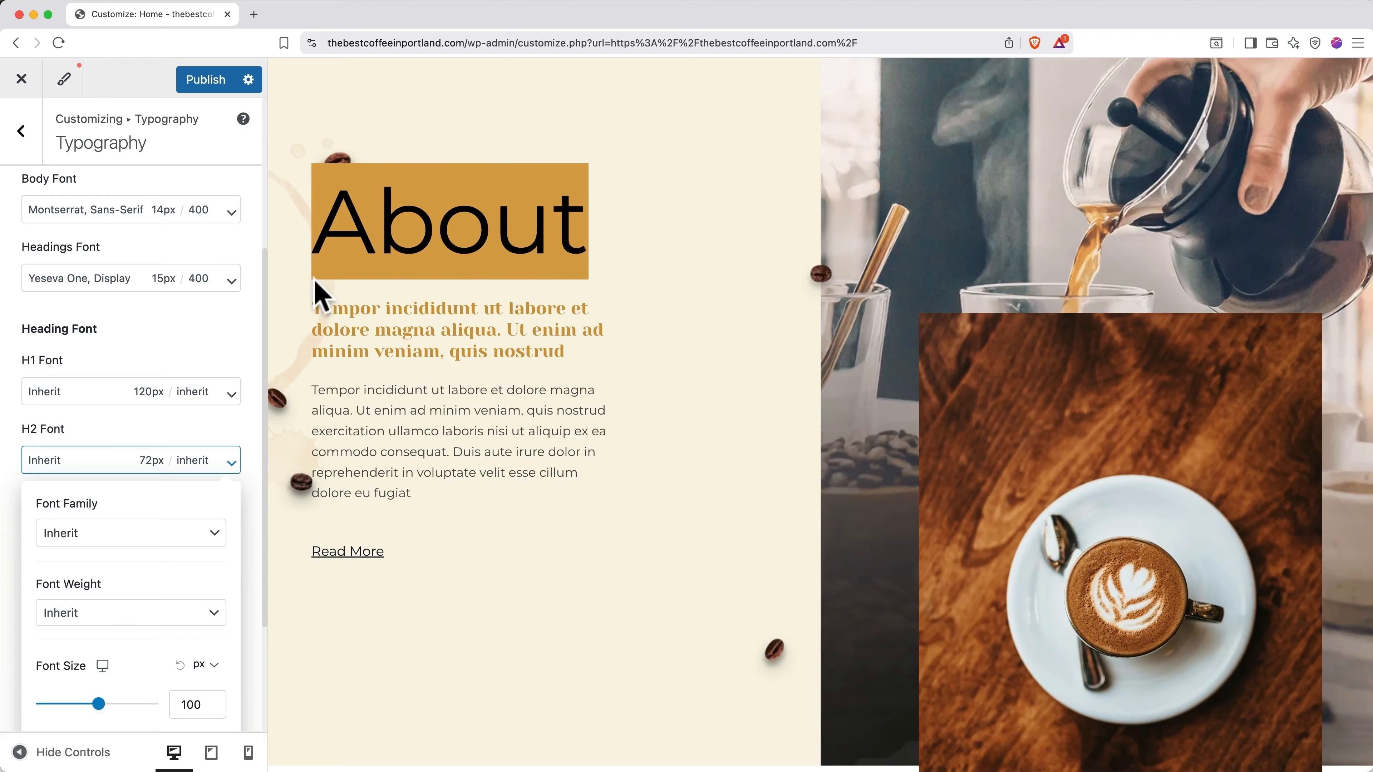
pyautogui.click(234, 324)
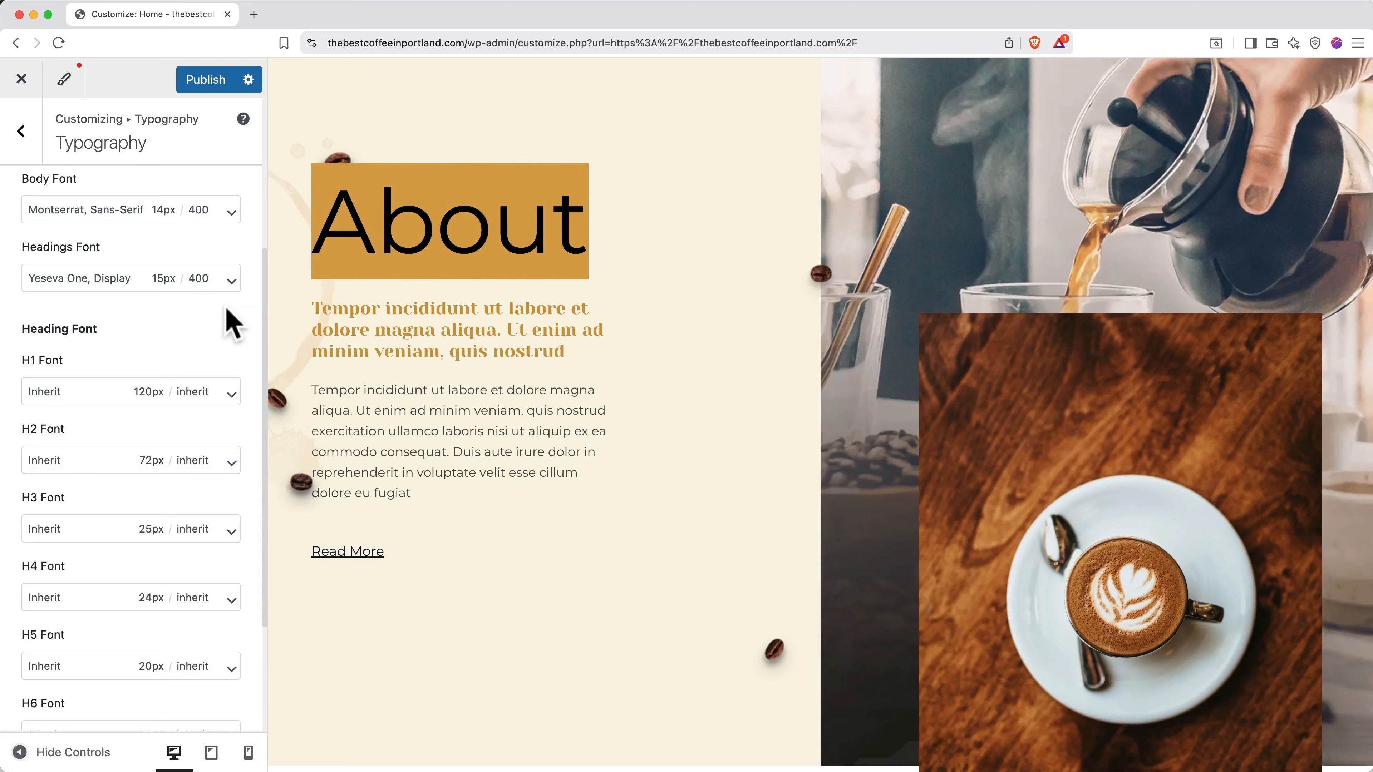
pyautogui.click(58, 43)
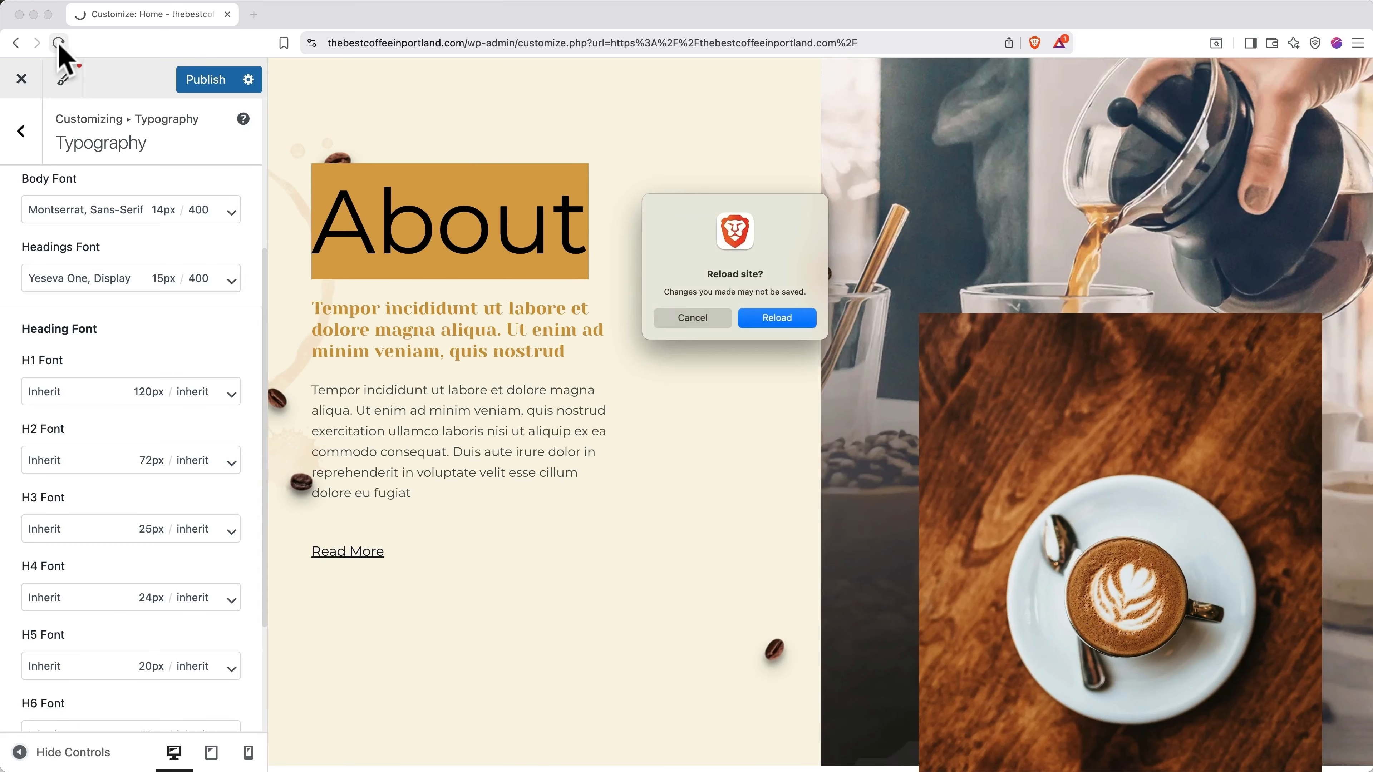
# Step: Confirm the reload, dismiss the autosave notice, and exit the Customizer to the live home page
pyautogui.click(758, 318)
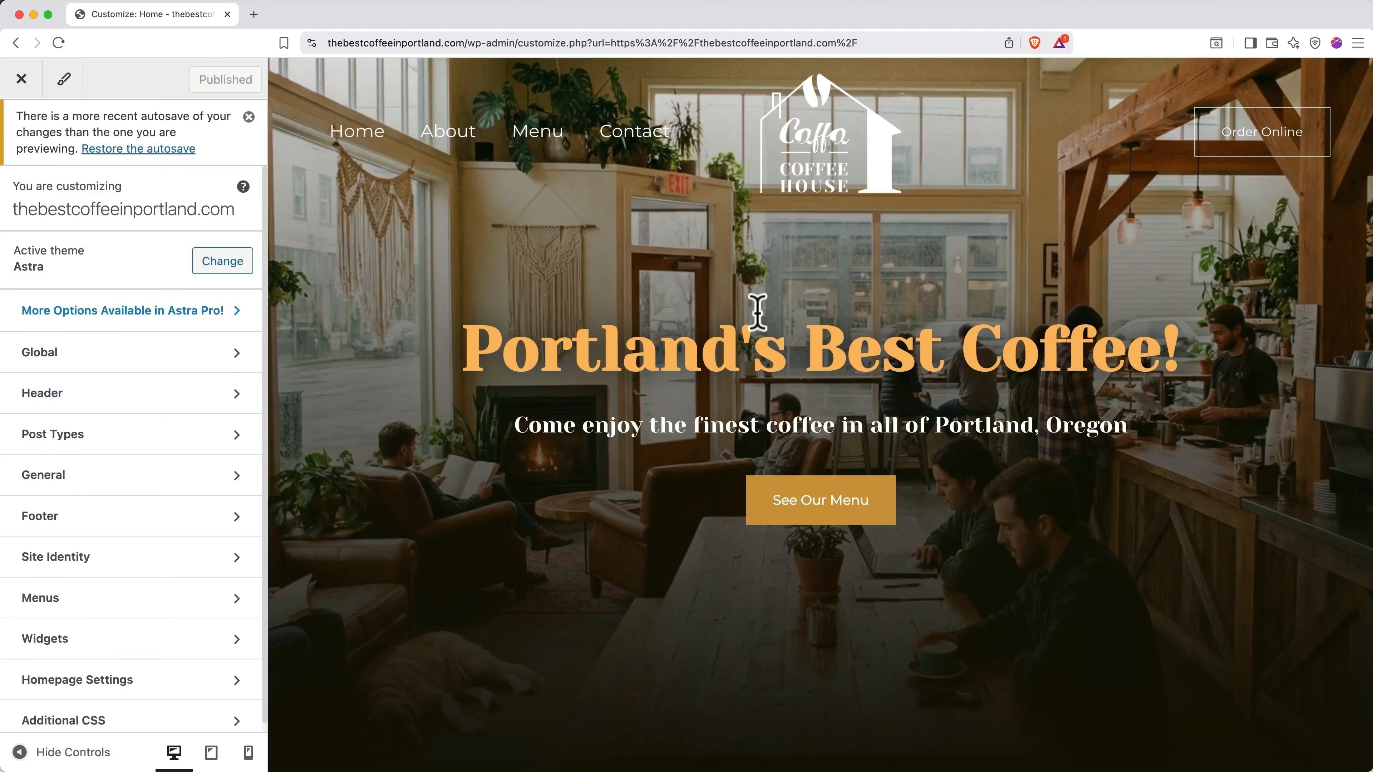
pyautogui.scroll(-10, 757, 312)
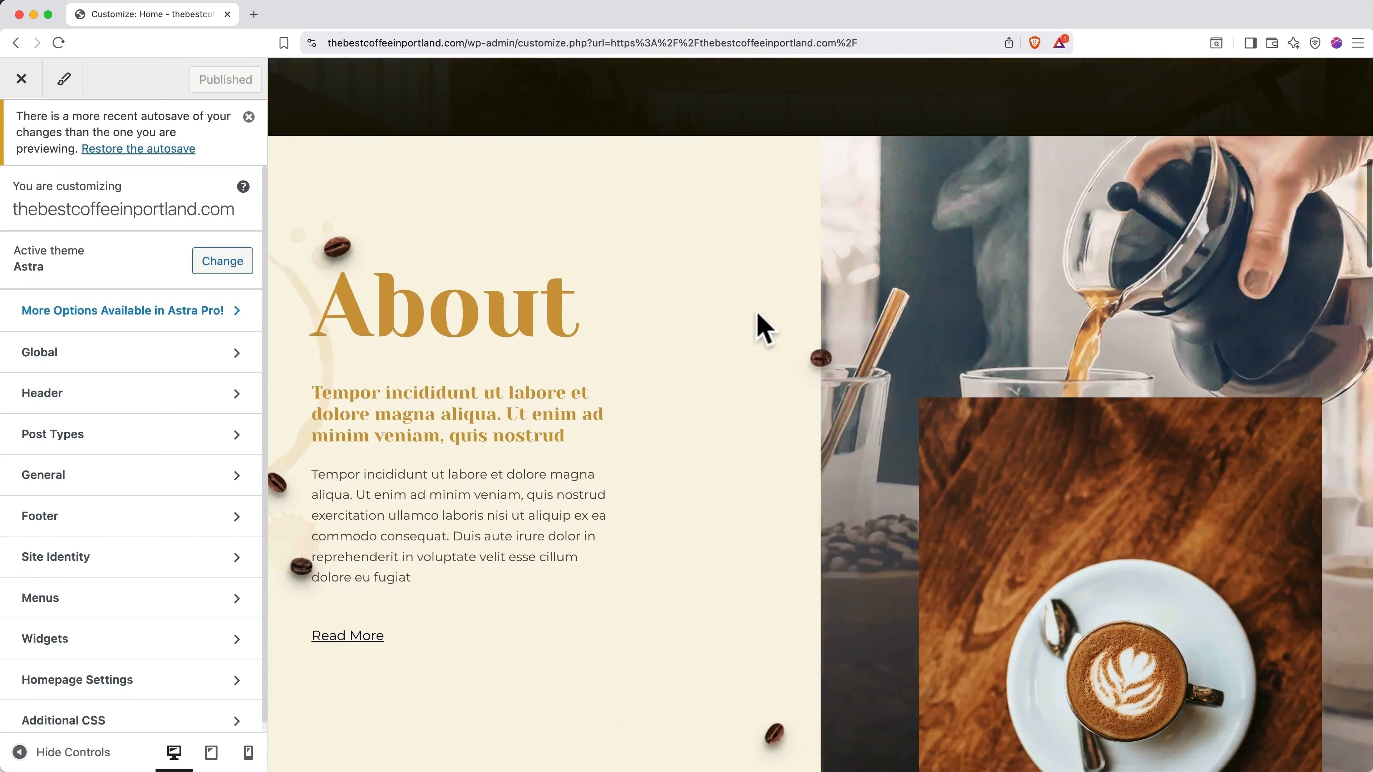
pyautogui.scroll(-2, 762, 328)
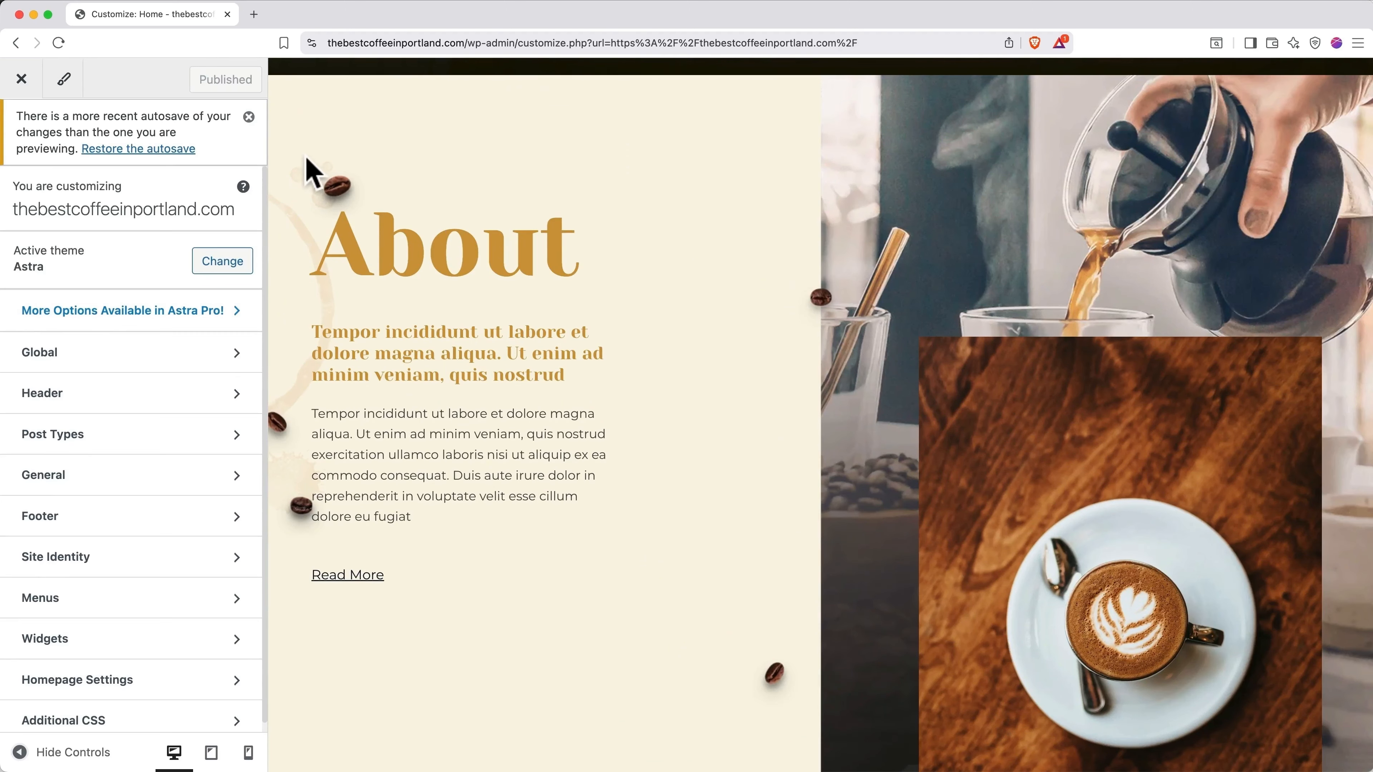
pyautogui.click(248, 117)
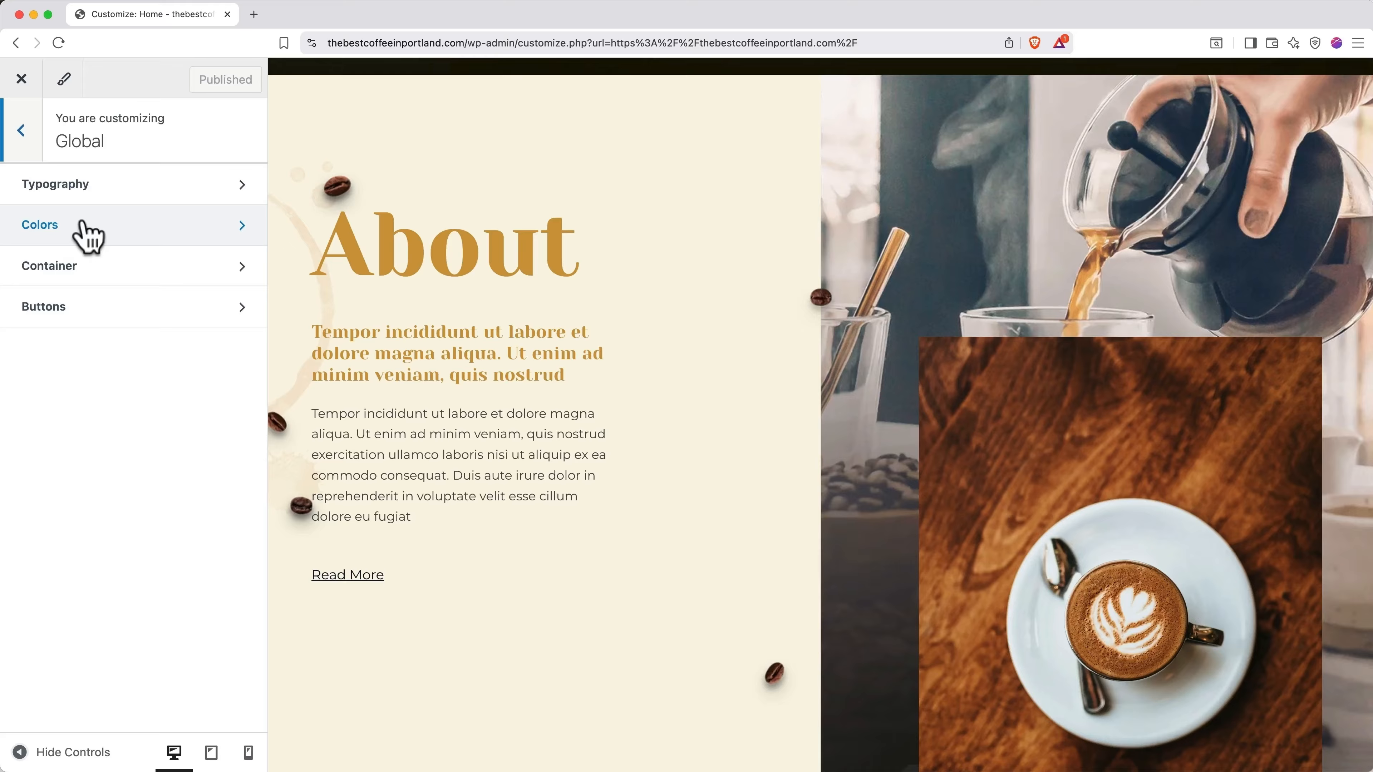
pyautogui.click(22, 79)
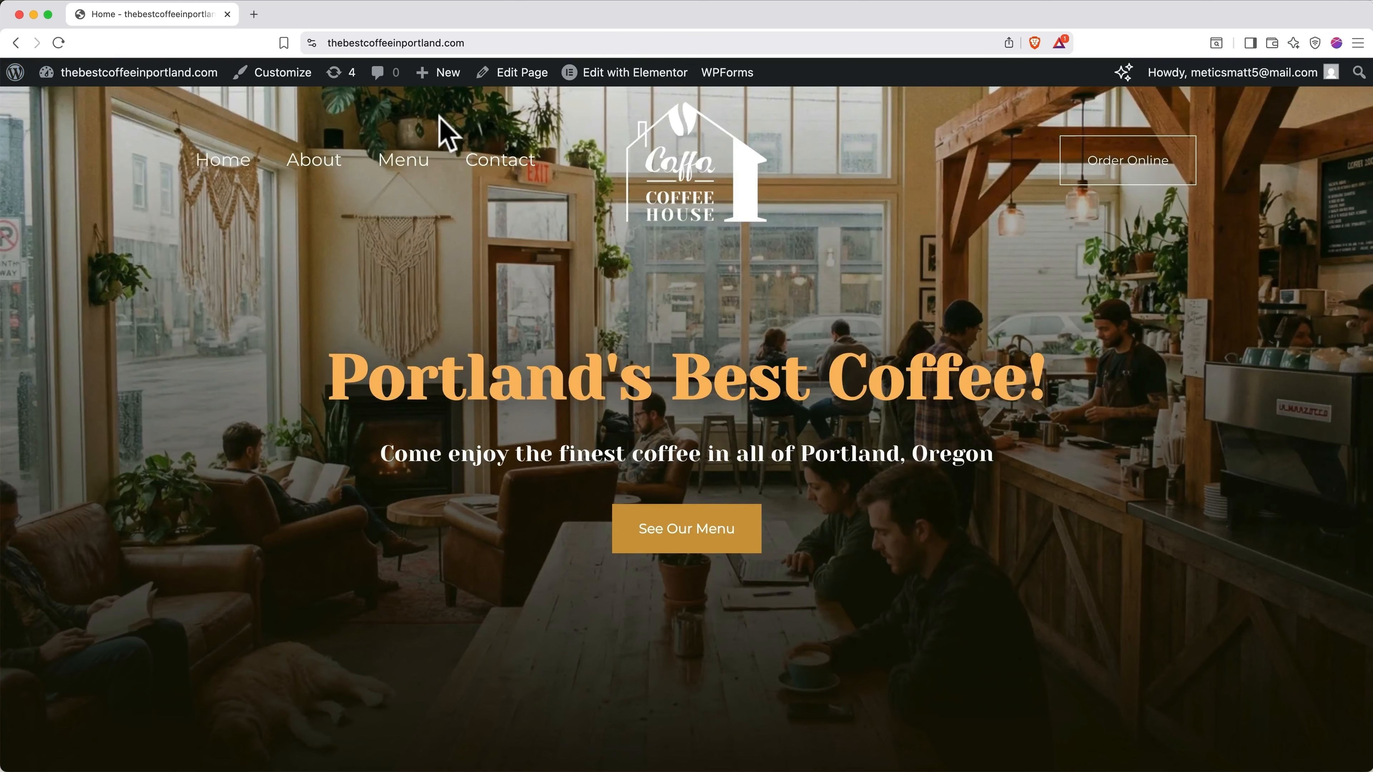
# Step: Open the Home page in Elementor and preview it at mobile width
pyautogui.click(592, 79)
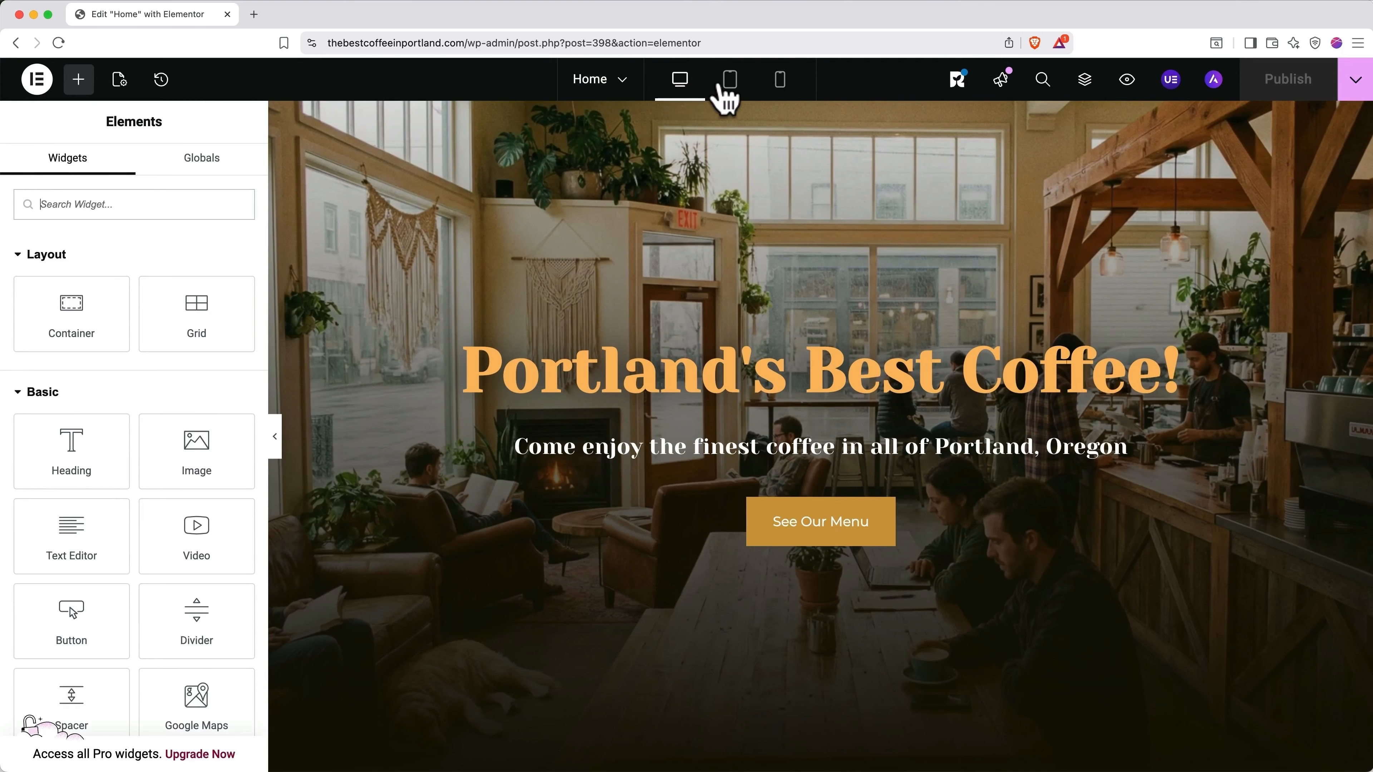
pyautogui.click(780, 87)
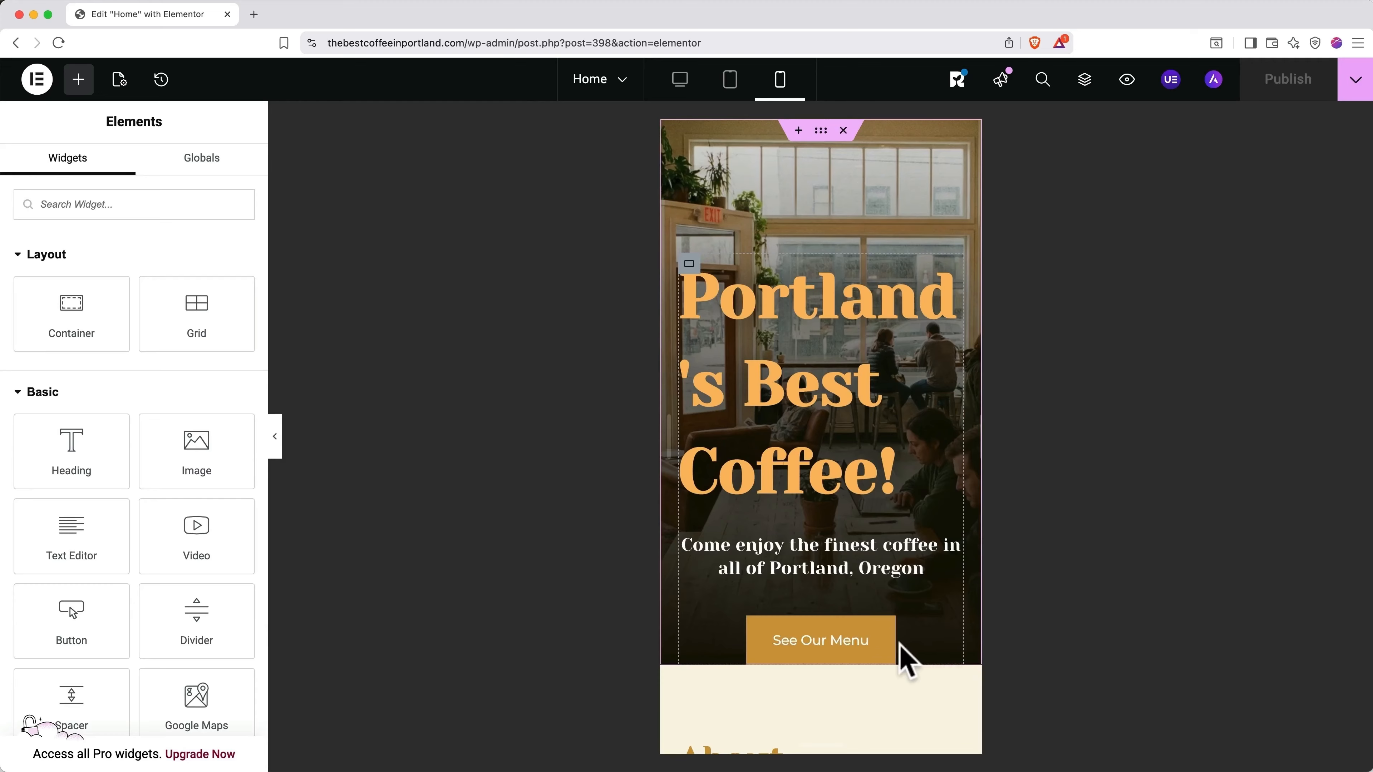
# Step: Center the 'Portland's Best Coffee!' hero heading on mobile and set its font size to 57px
pyautogui.click(784, 408)
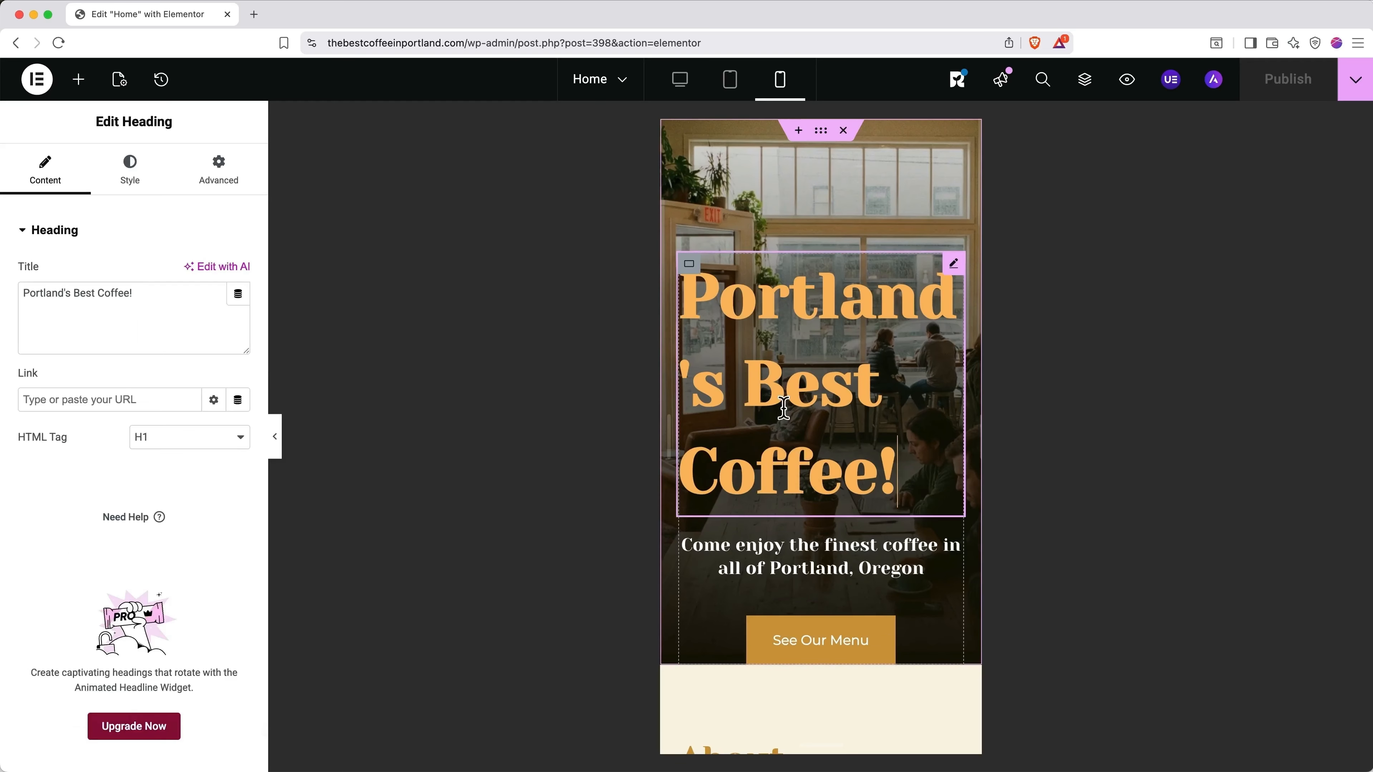
pyautogui.click(135, 184)
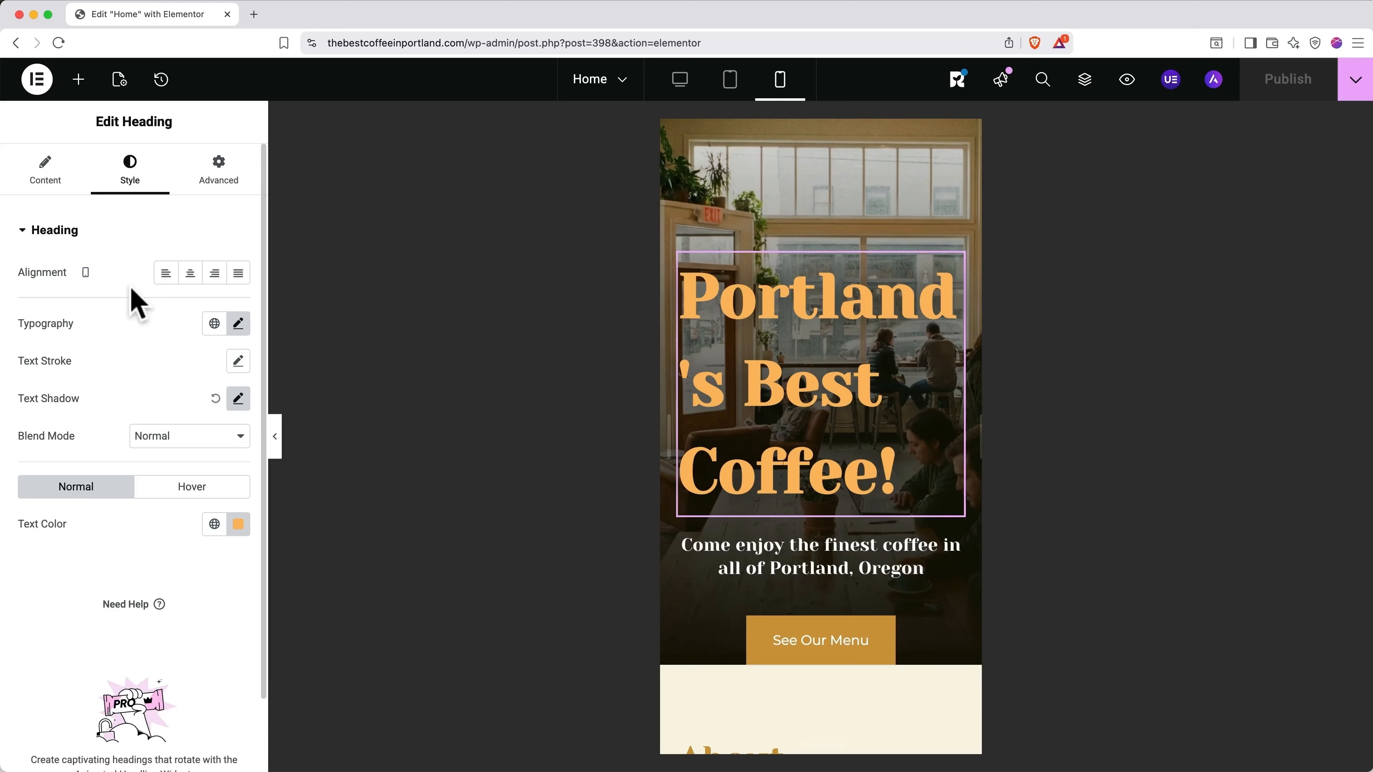
pyautogui.click(189, 276)
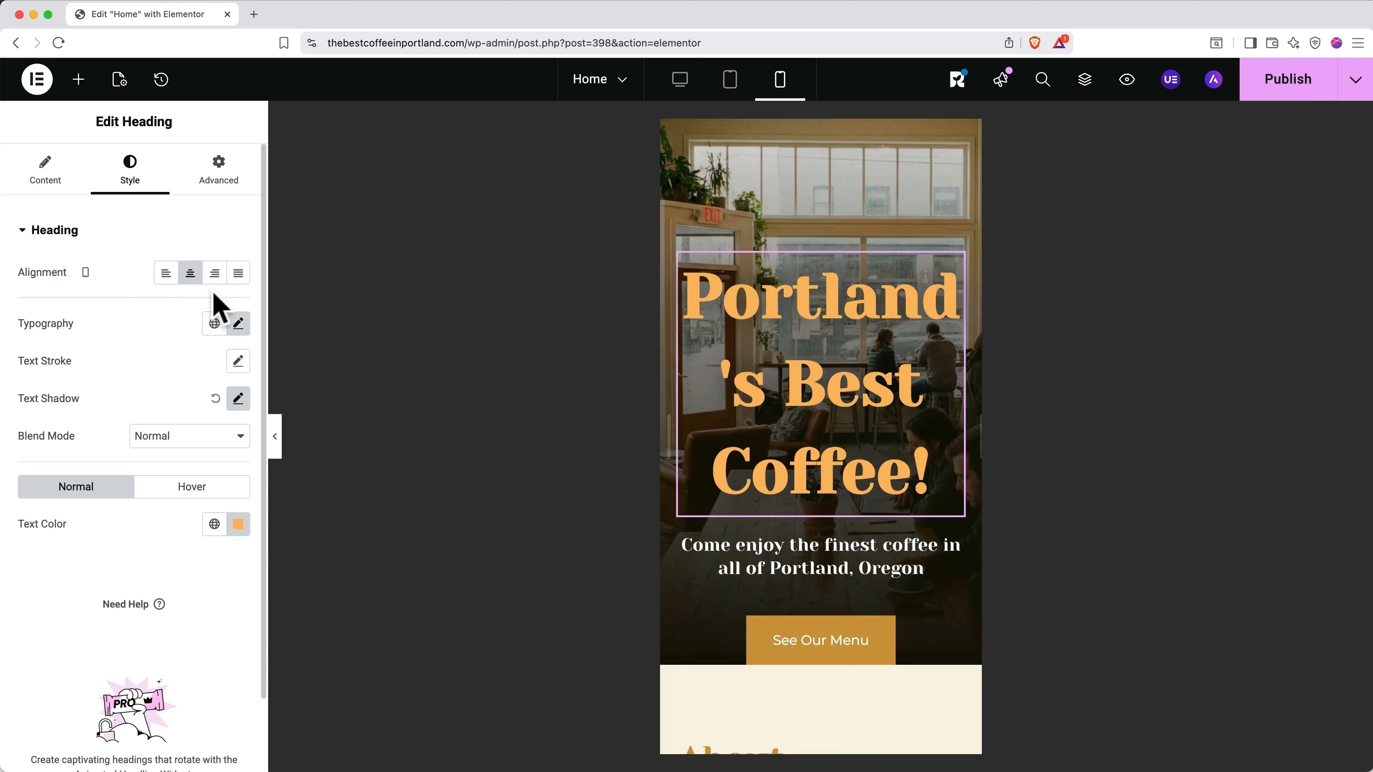
pyautogui.click(239, 325)
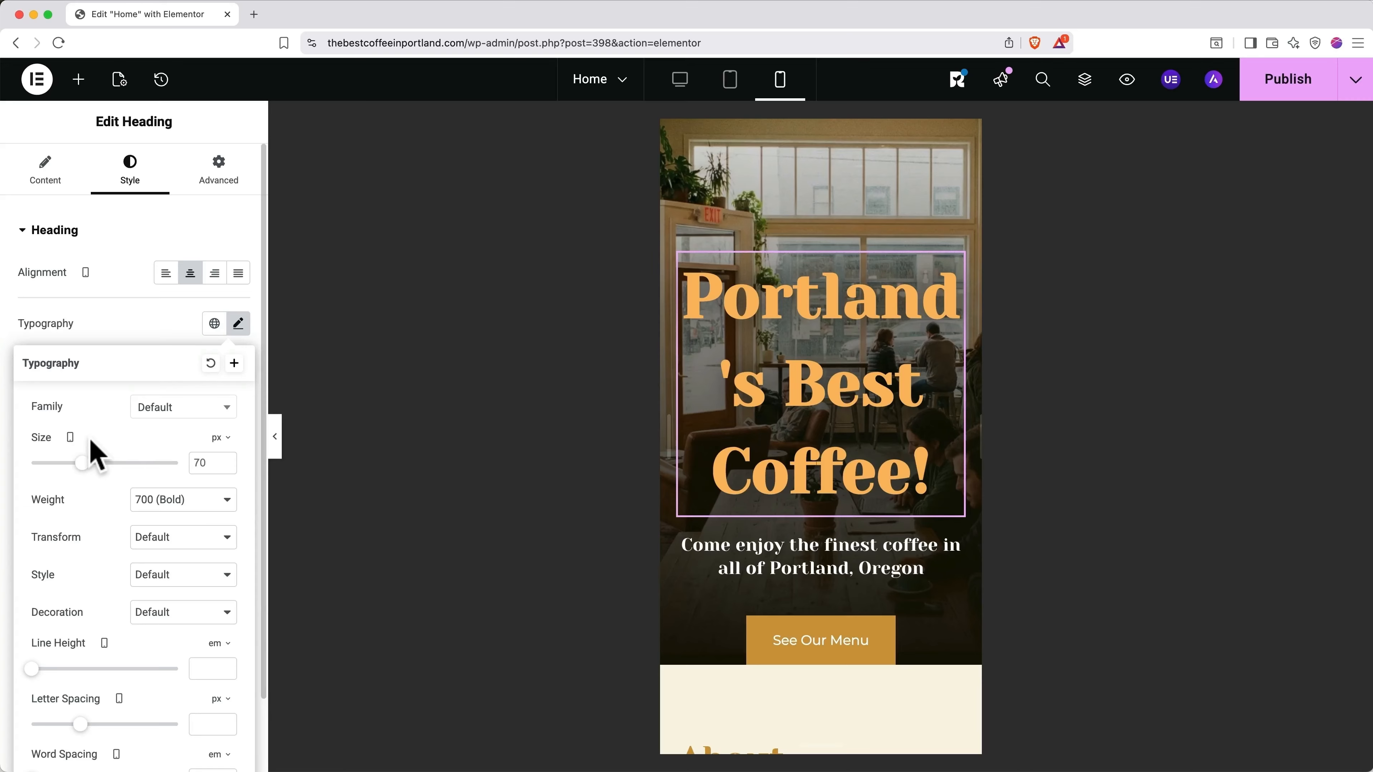
pyautogui.moveTo(82, 463); pyautogui.dragTo(71, 464)
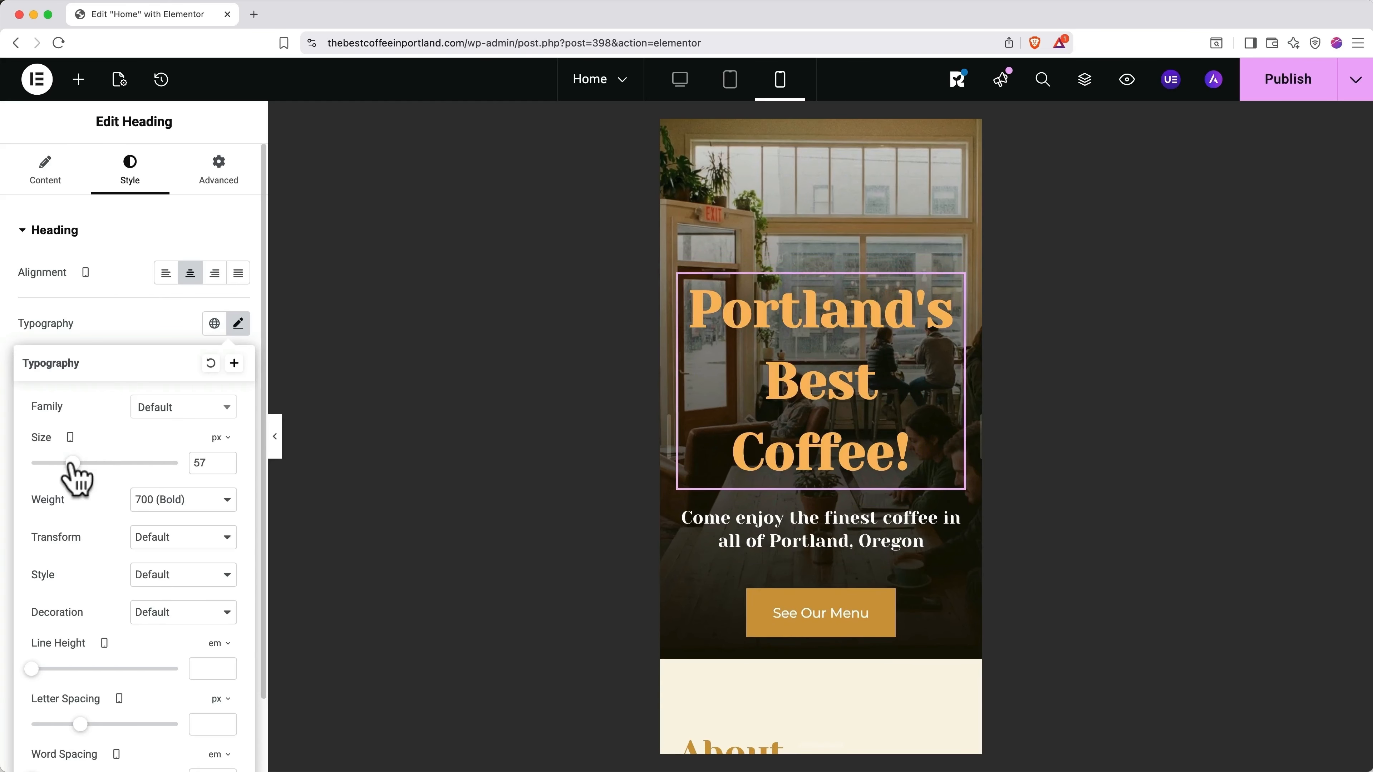
# Step: Compare the heading in the desktop, mobile and tablet previews
pyautogui.click(684, 87)
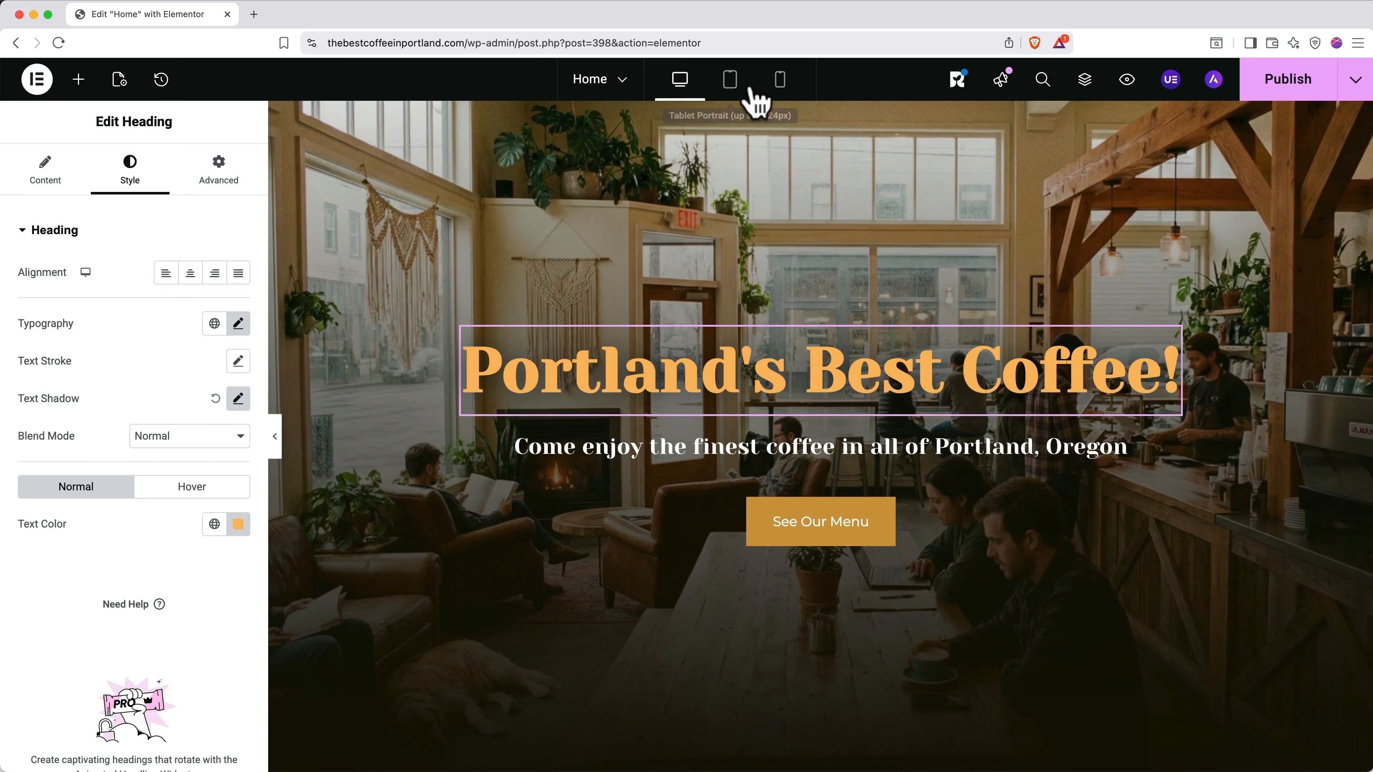
pyautogui.click(781, 86)
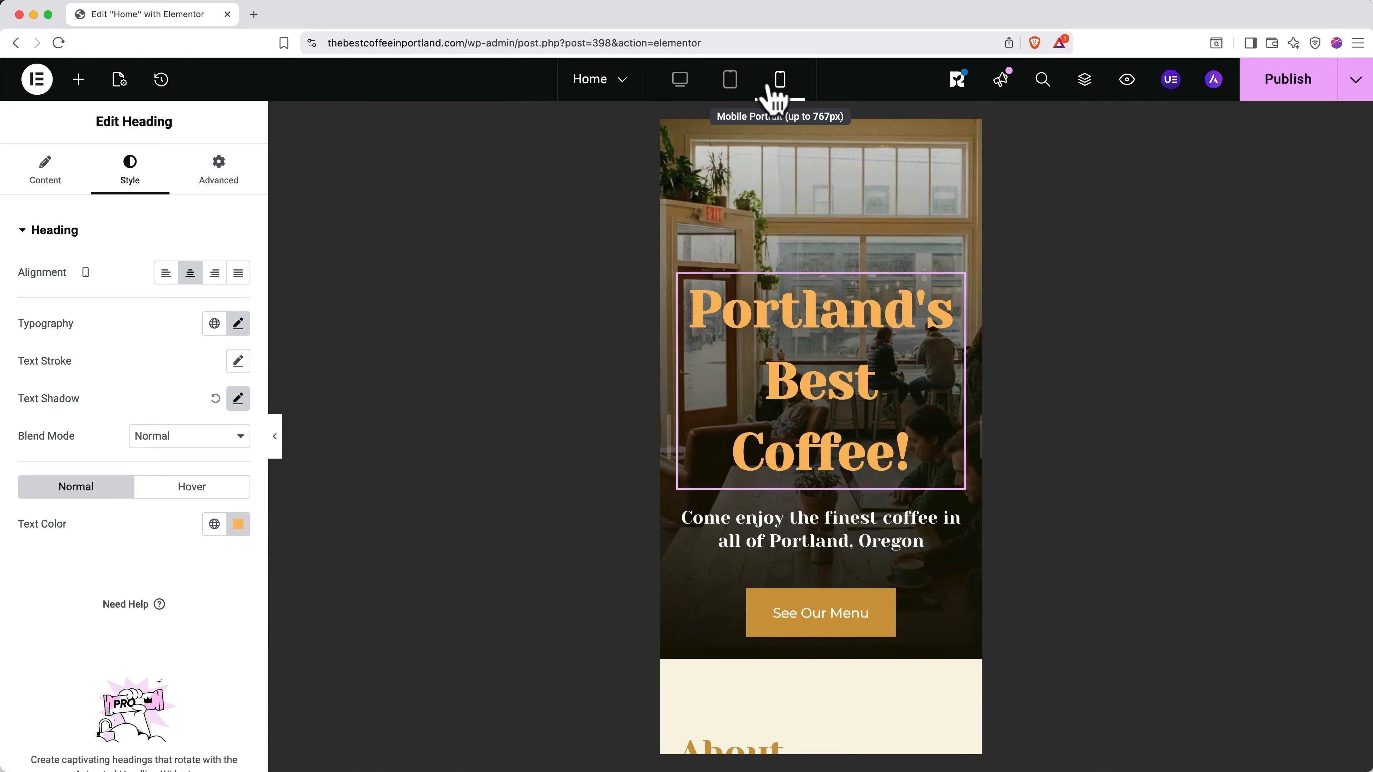
pyautogui.click(739, 90)
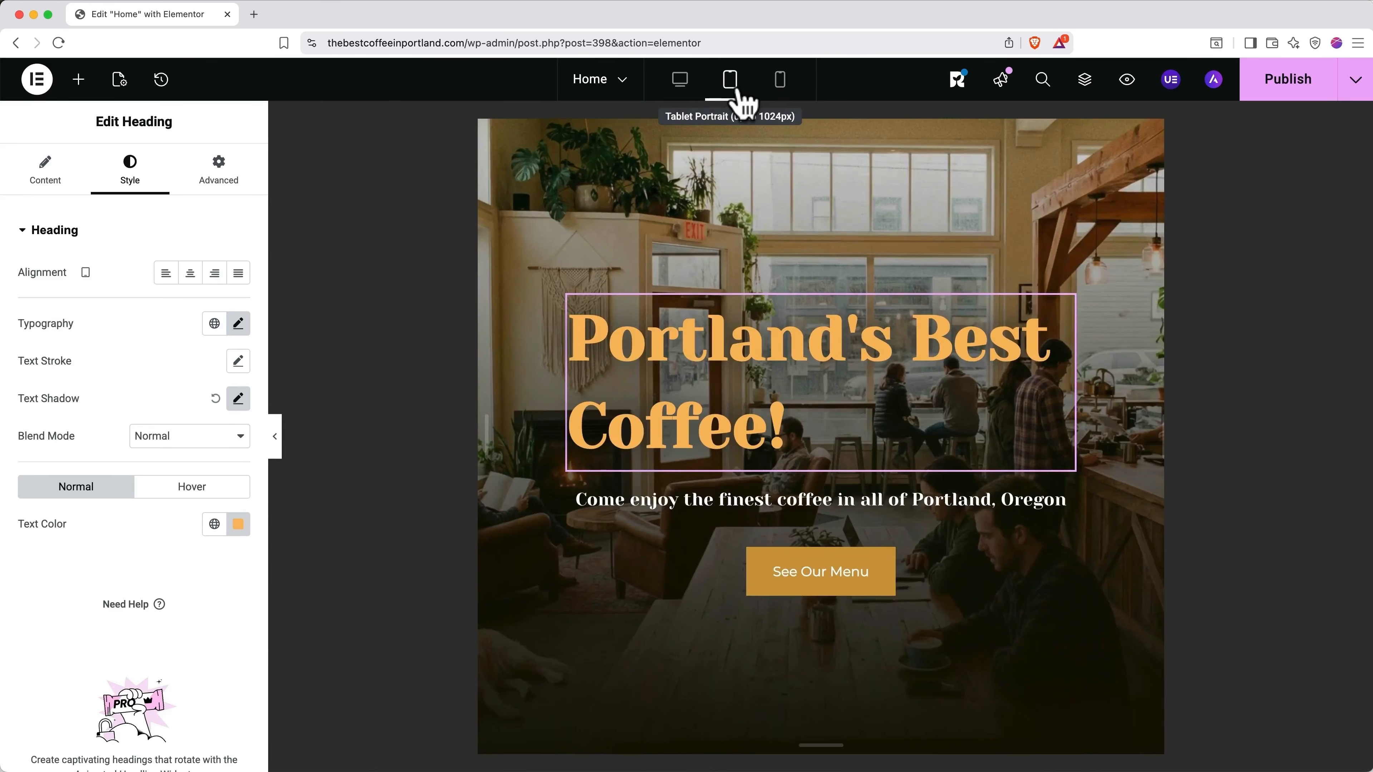
# Step: Switch the Elementor preview back to mobile width
pyautogui.click(781, 86)
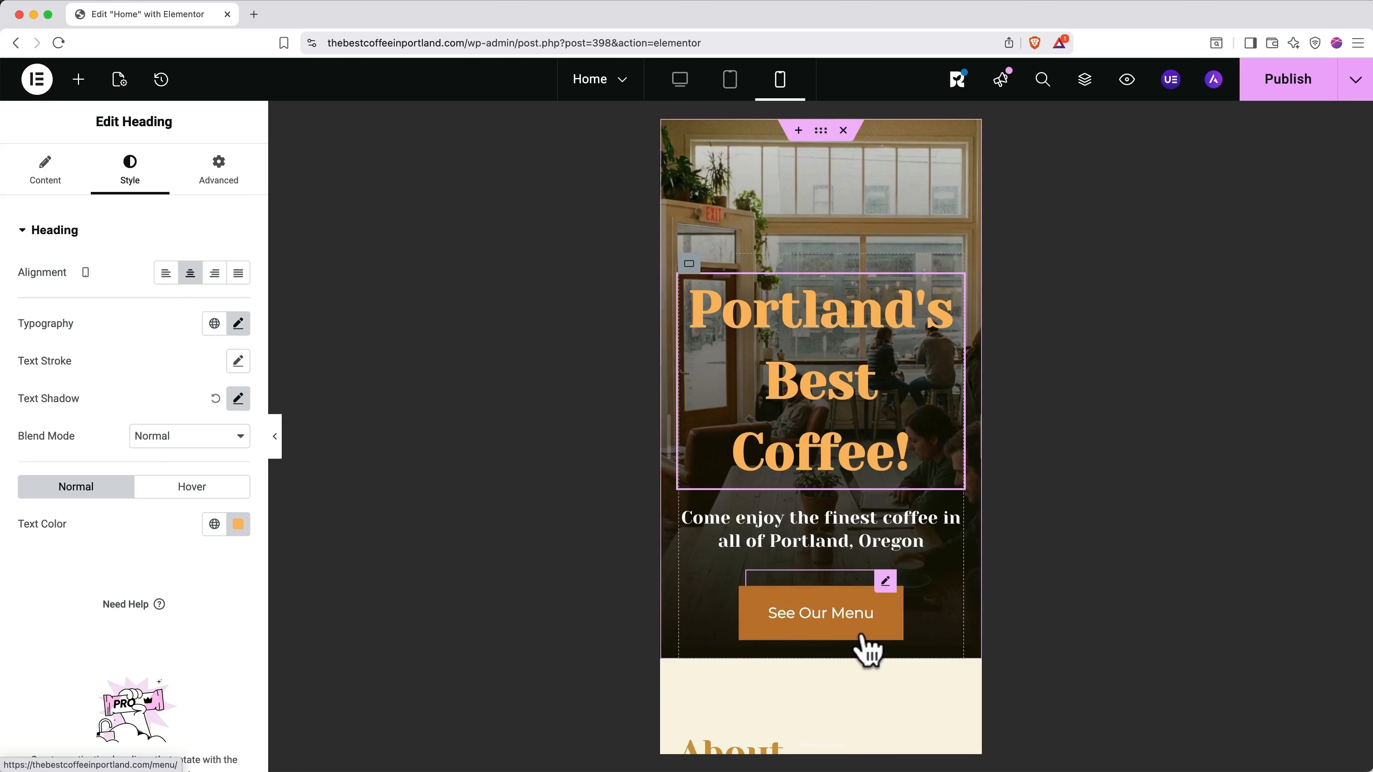
# Step: Unlink the hero container's mobile padding and set its bottom padding to 160px
pyautogui.click(689, 265)
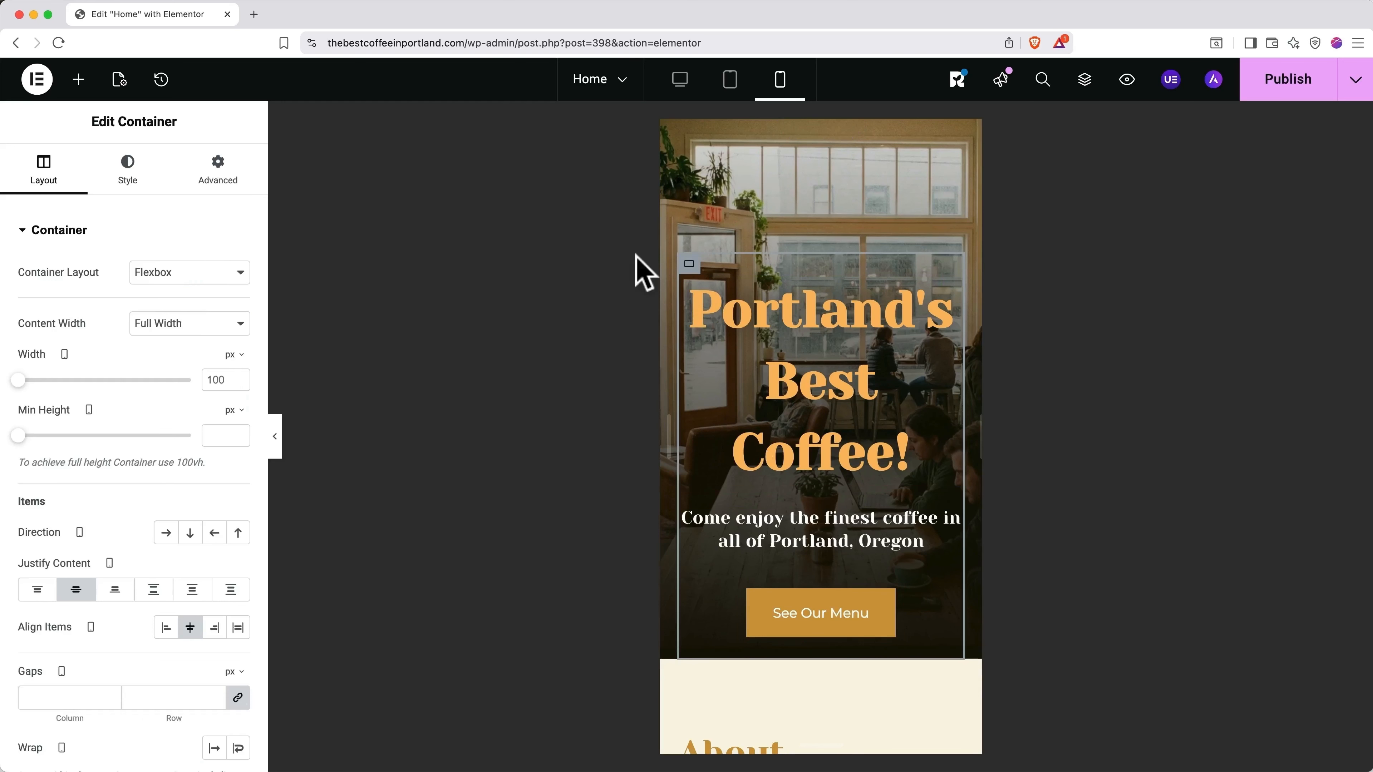
pyautogui.click(226, 181)
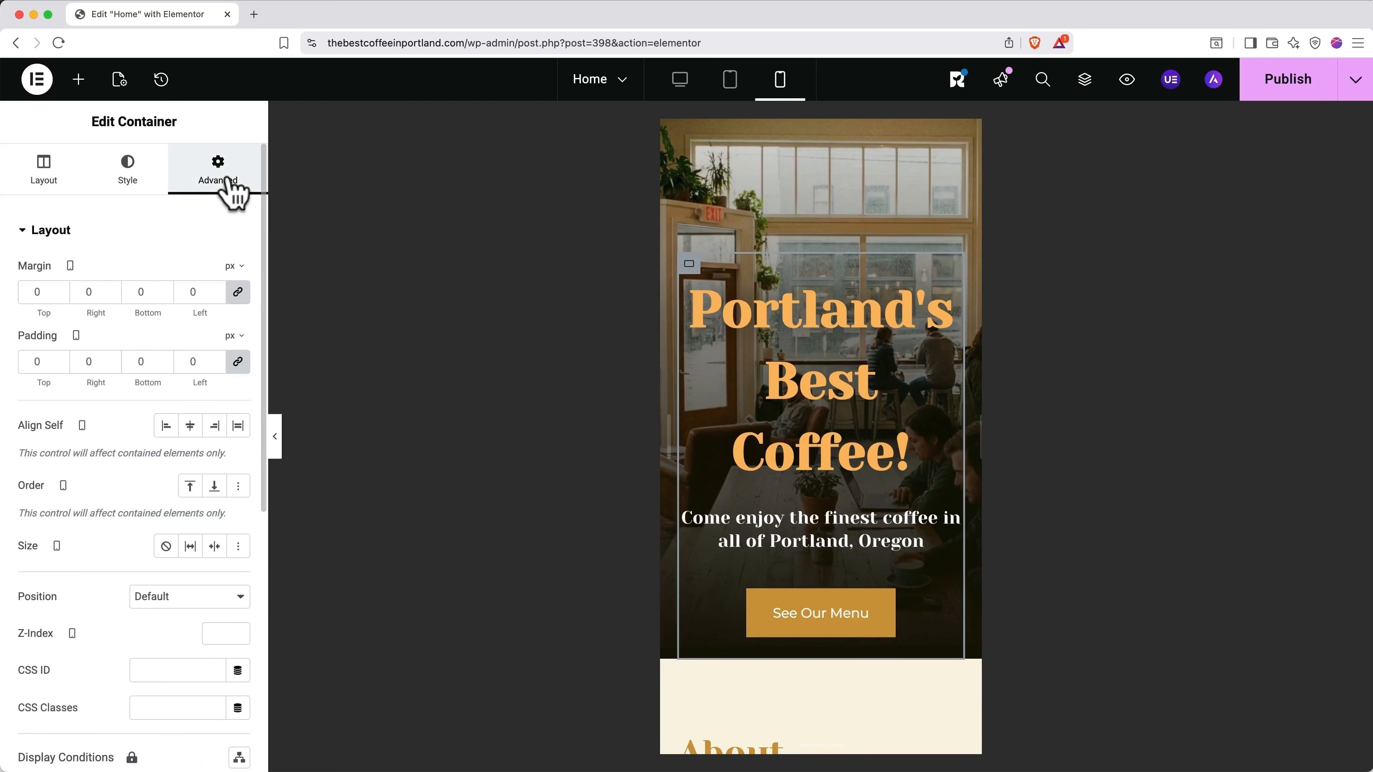
pyautogui.click(238, 362)
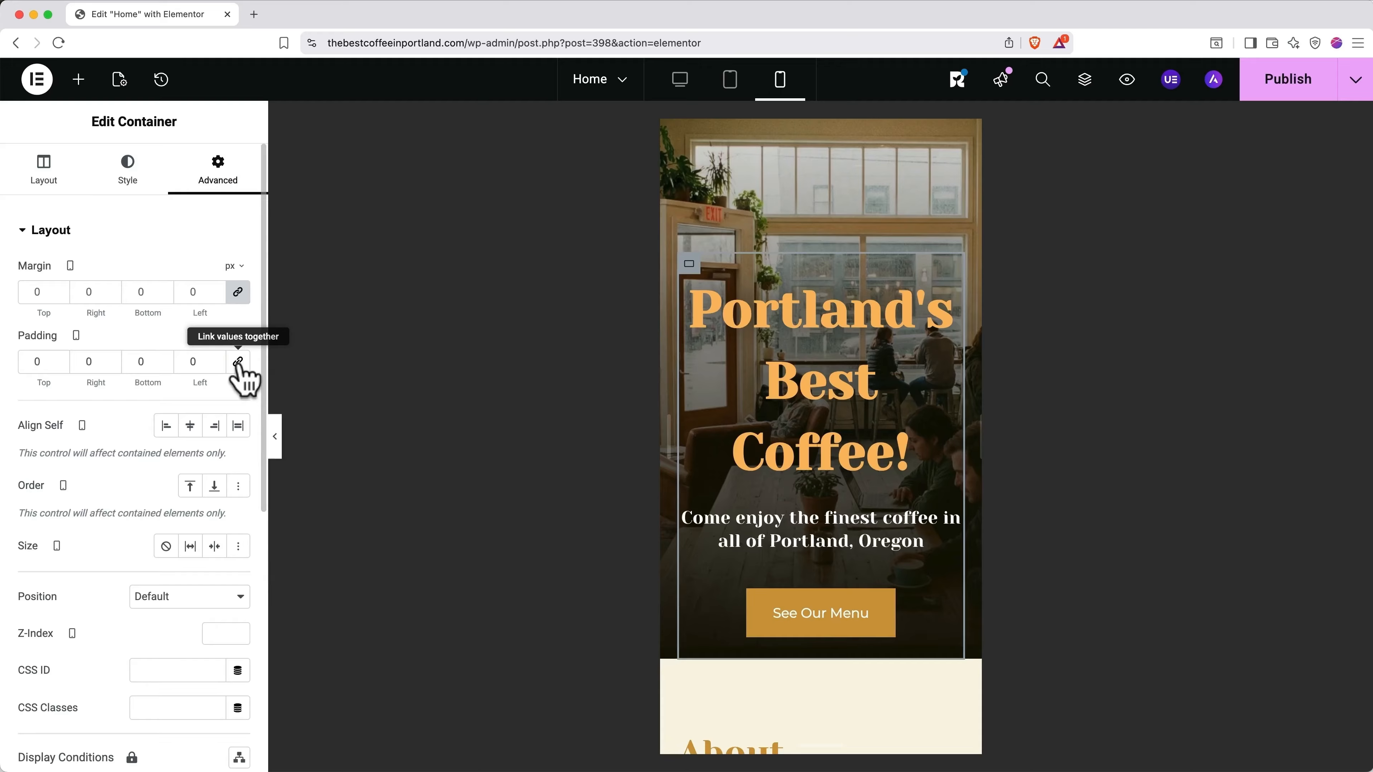
pyautogui.doubleClick(140, 361)
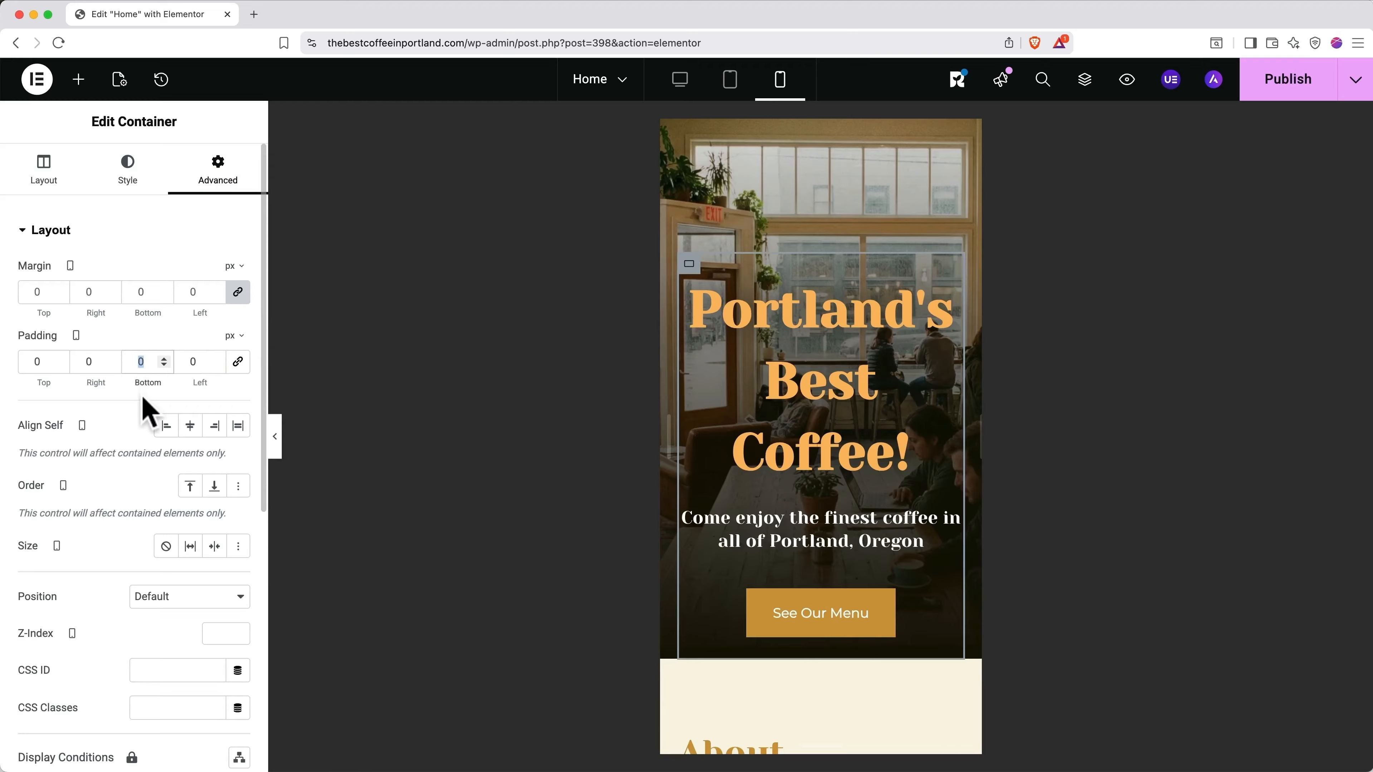
pyautogui.write('100')
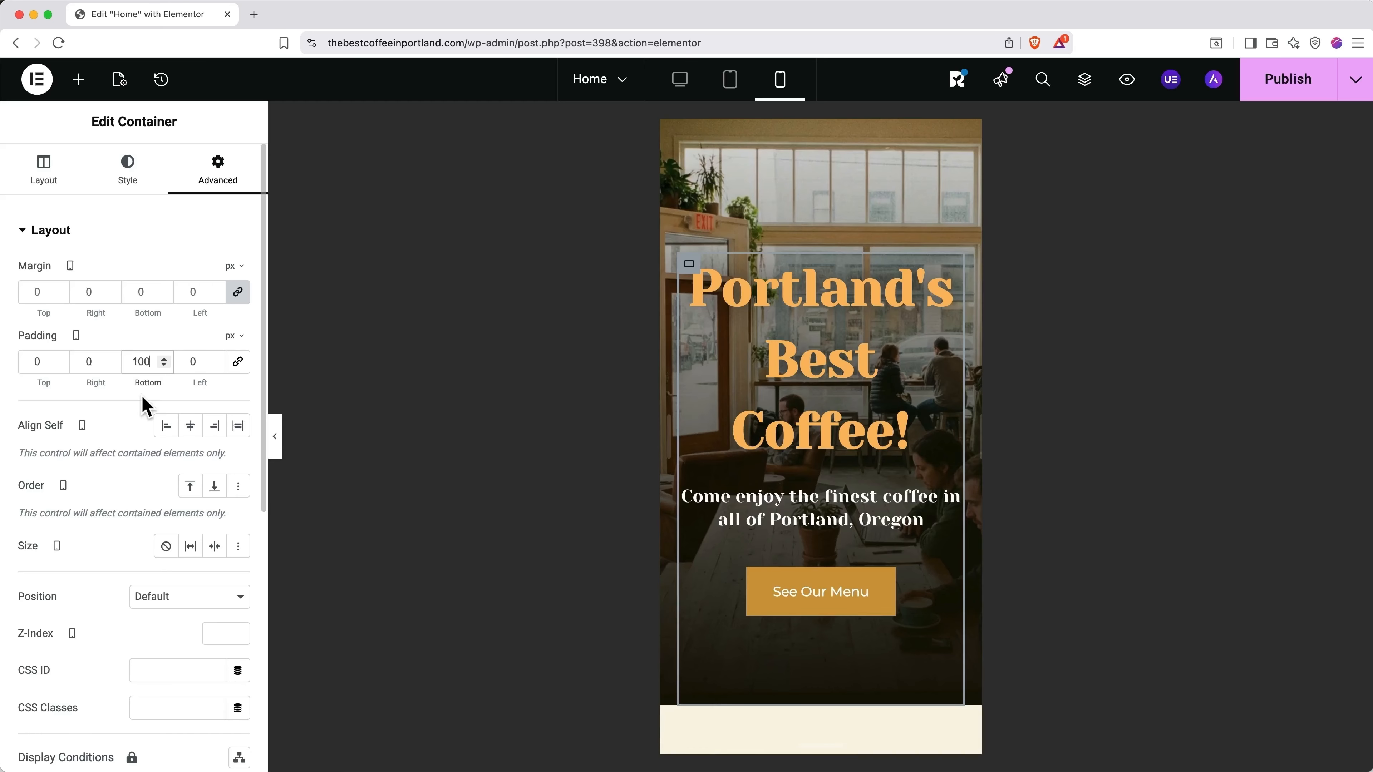
pyautogui.press('BackSpace')
pyautogui.press('BackSpace')
pyautogui.write('25')
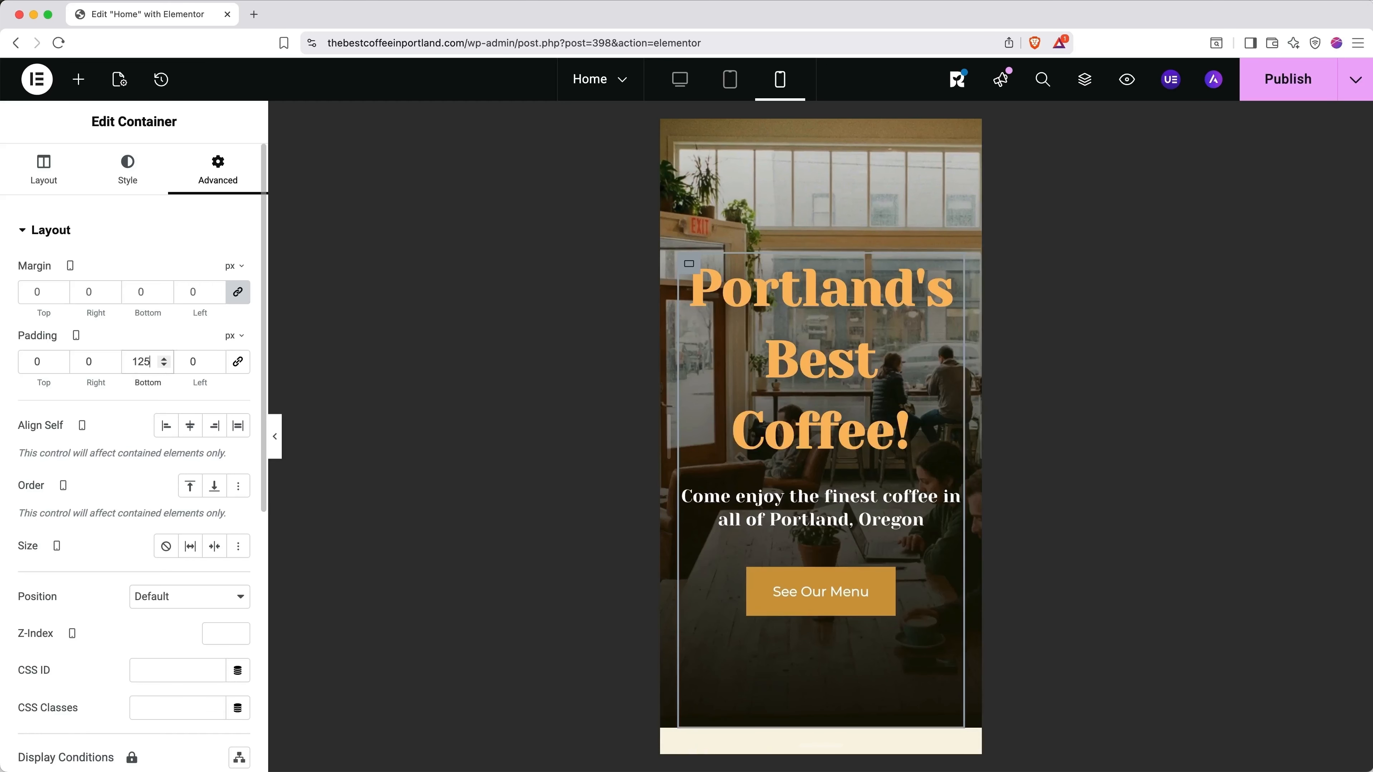
pyautogui.press('BackSpace')
pyautogui.press('BackSpace')
pyautogui.write('50')
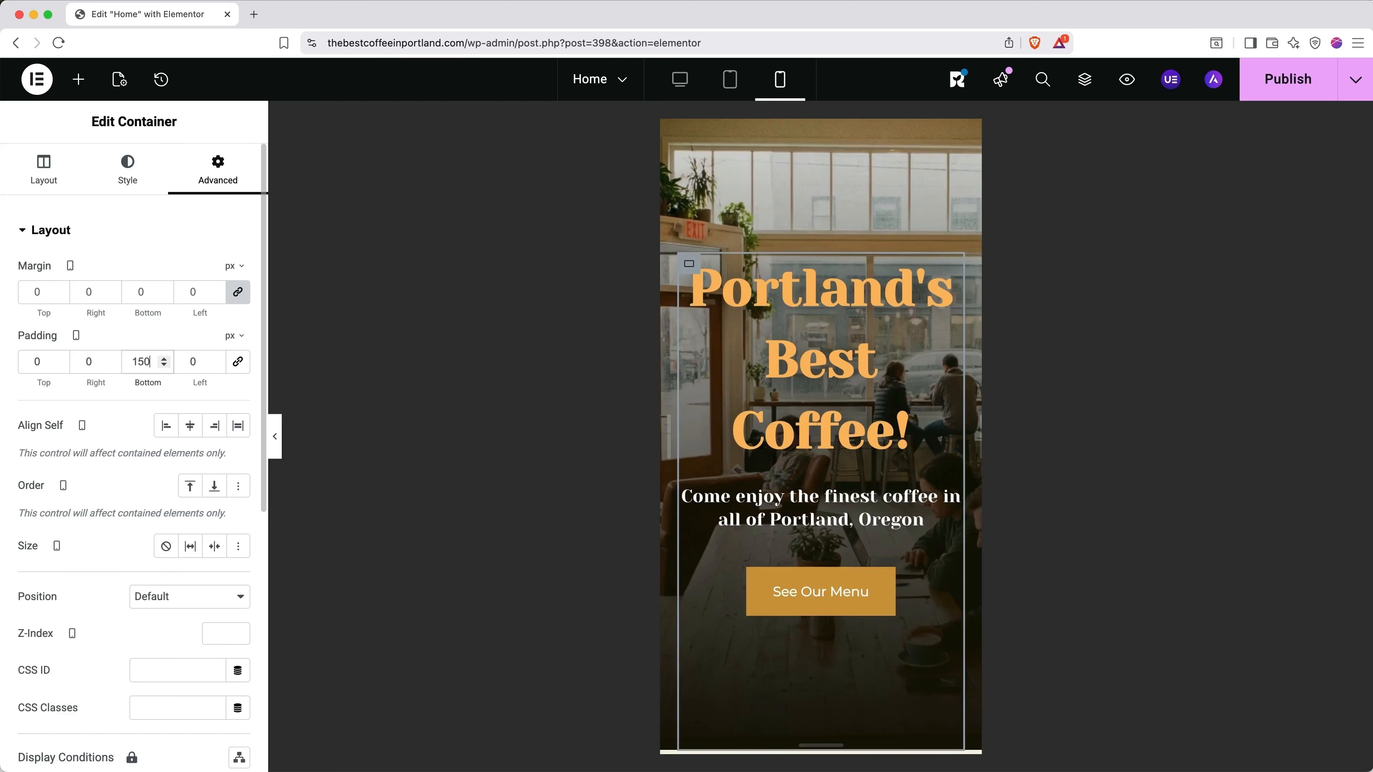
pyautogui.press('BackSpace')
pyautogui.press('BackSpace')
pyautogui.write('60')
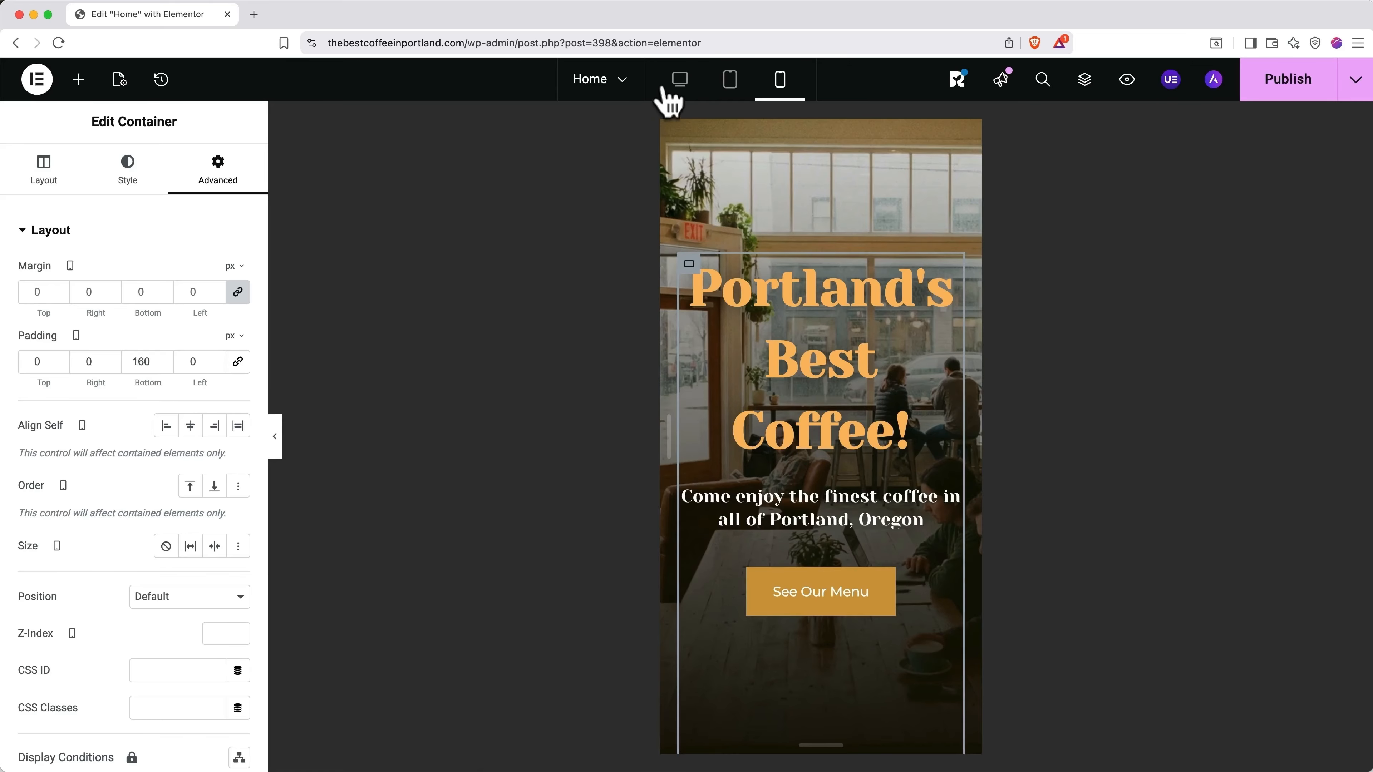
# Step: Check the hero in the desktop and tablet previews, then publish the Home page from mobile view
pyautogui.click(679, 81)
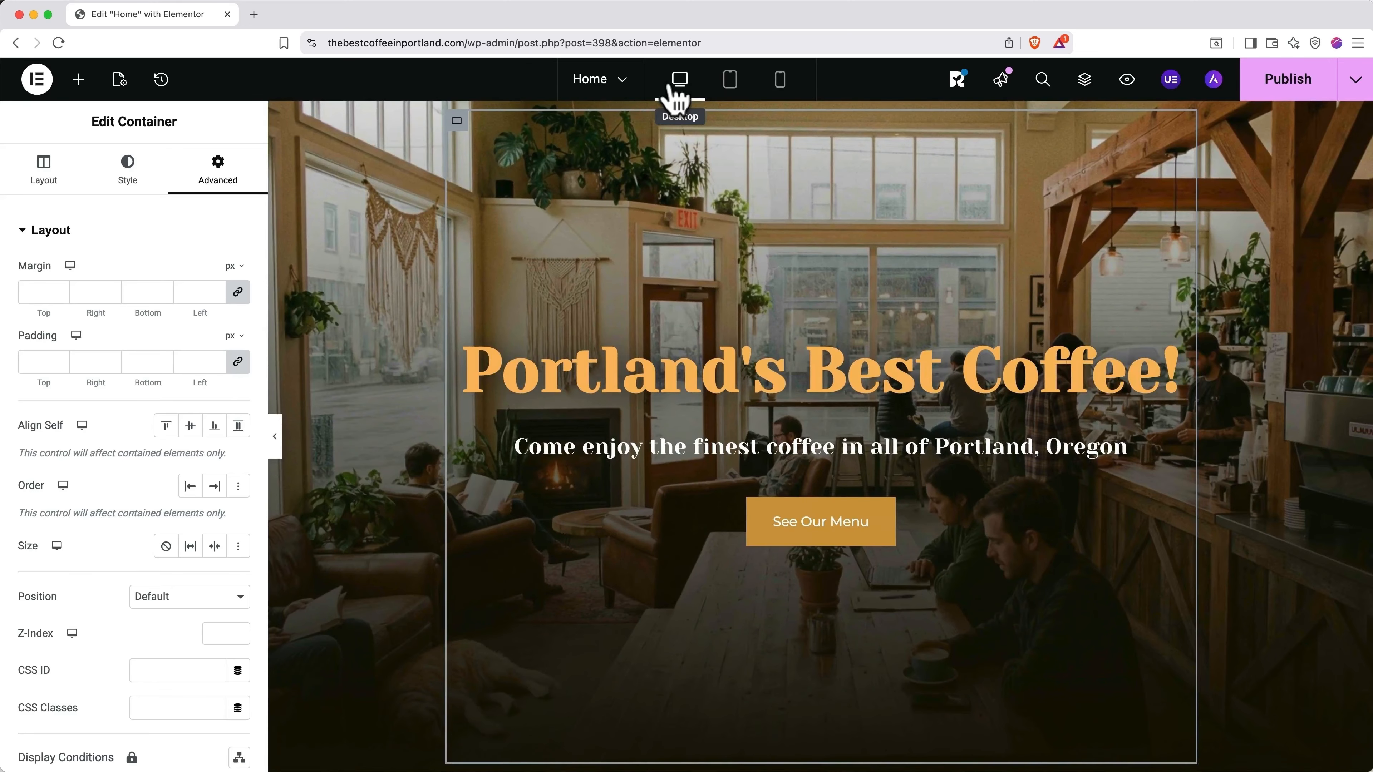
pyautogui.click(729, 86)
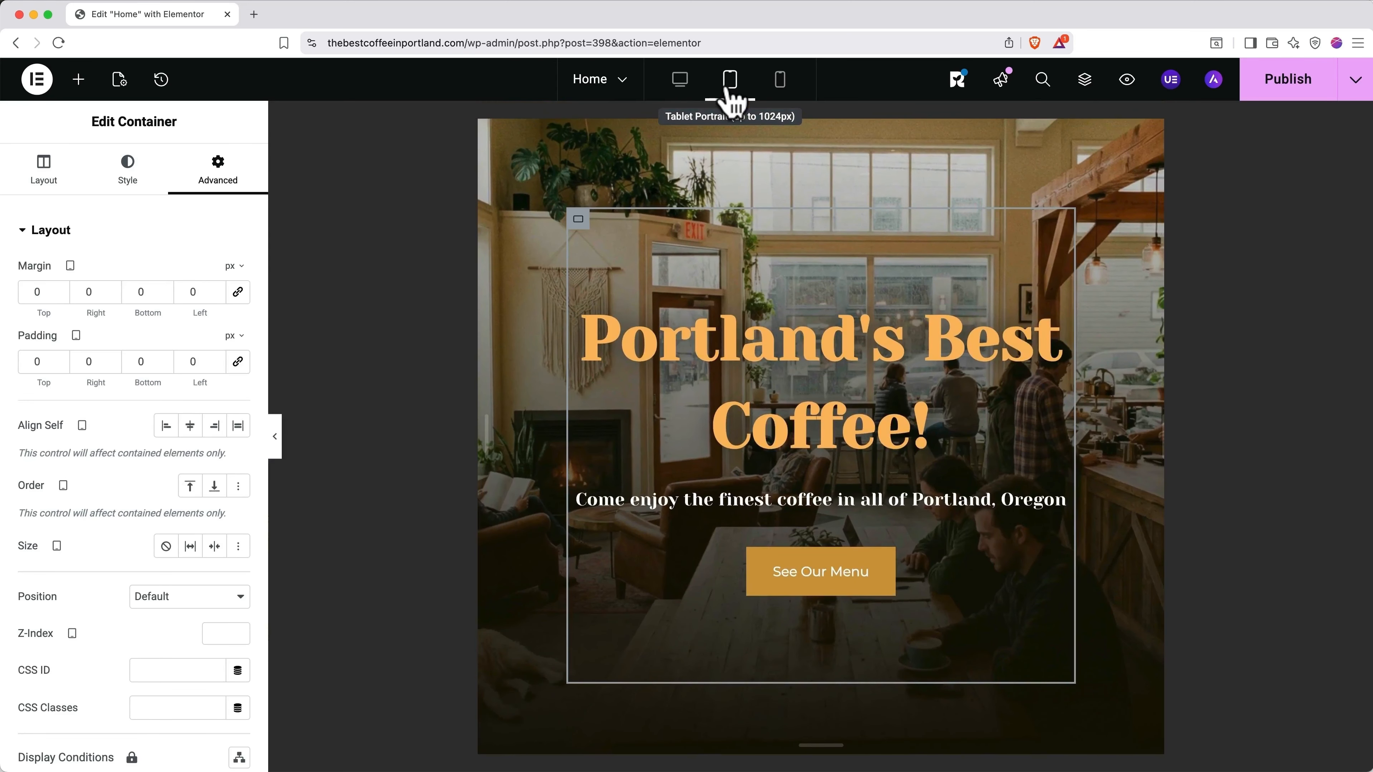
pyautogui.click(778, 89)
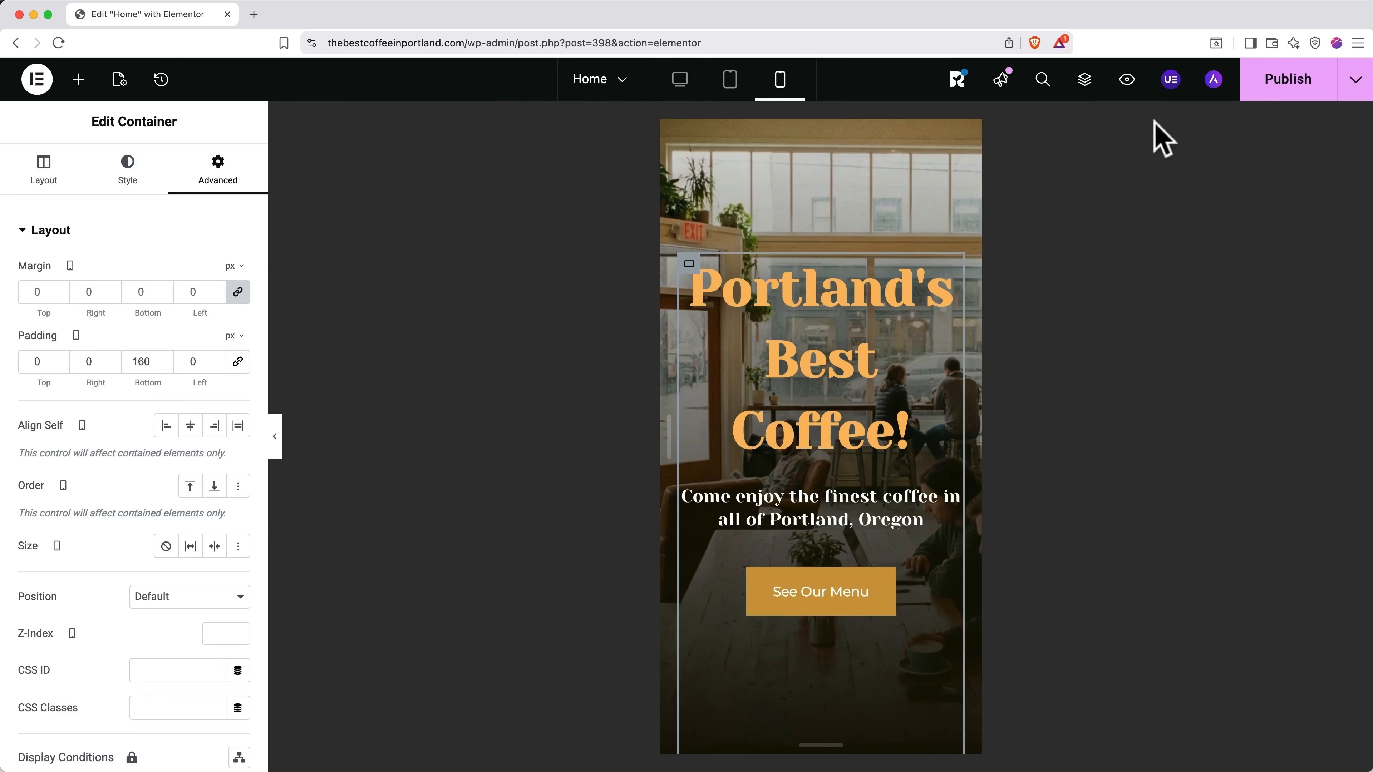
pyautogui.click(1262, 92)
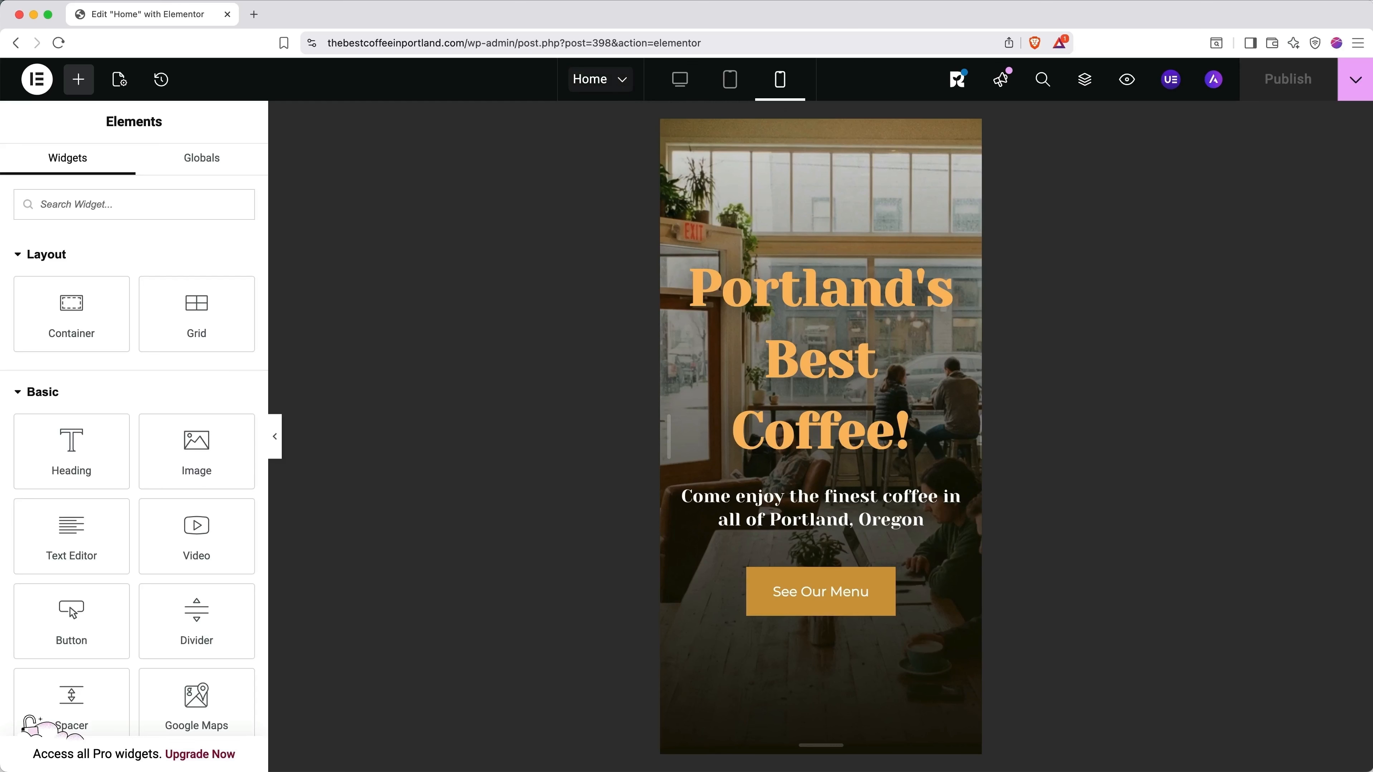
# Step: Create a new blank page, Elementor Page #920, and preview it at desktop width
pyautogui.click(625, 88)
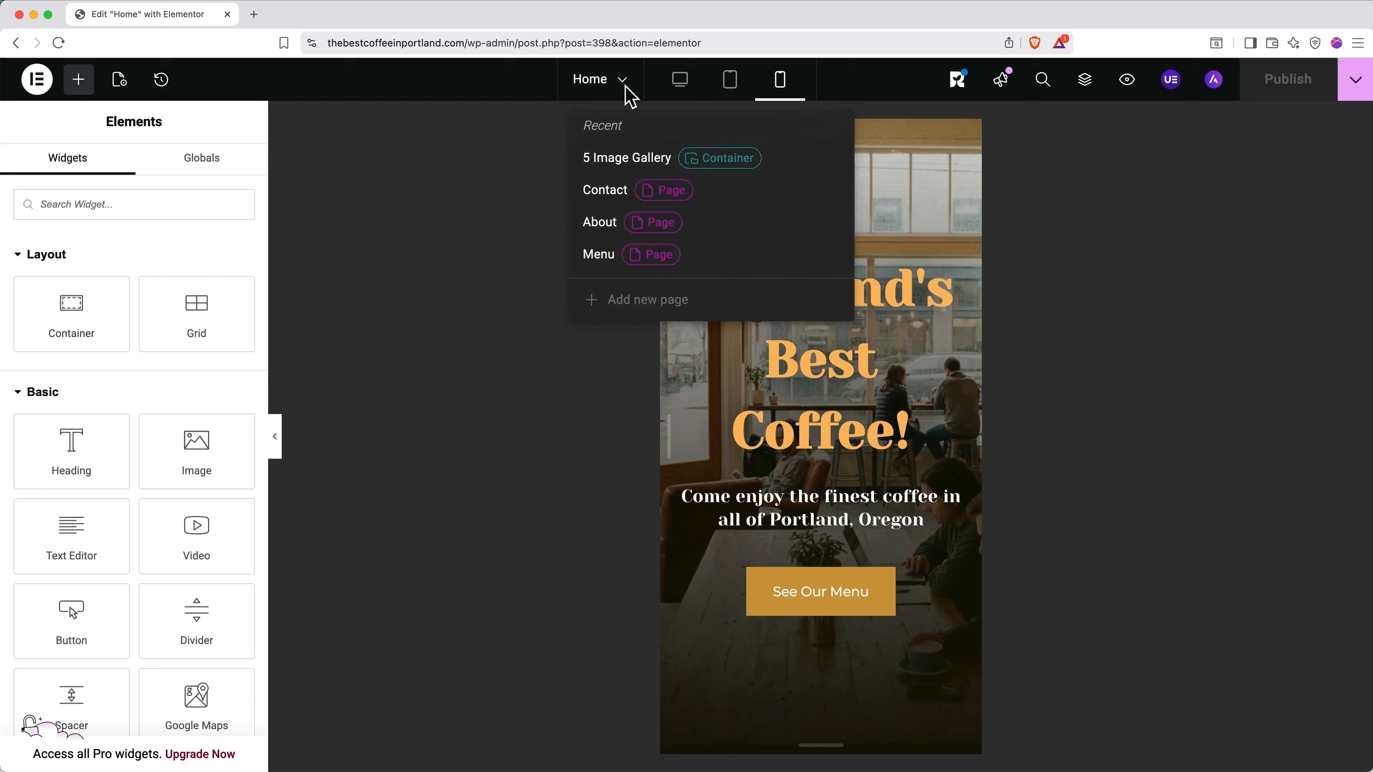
pyautogui.click(628, 299)
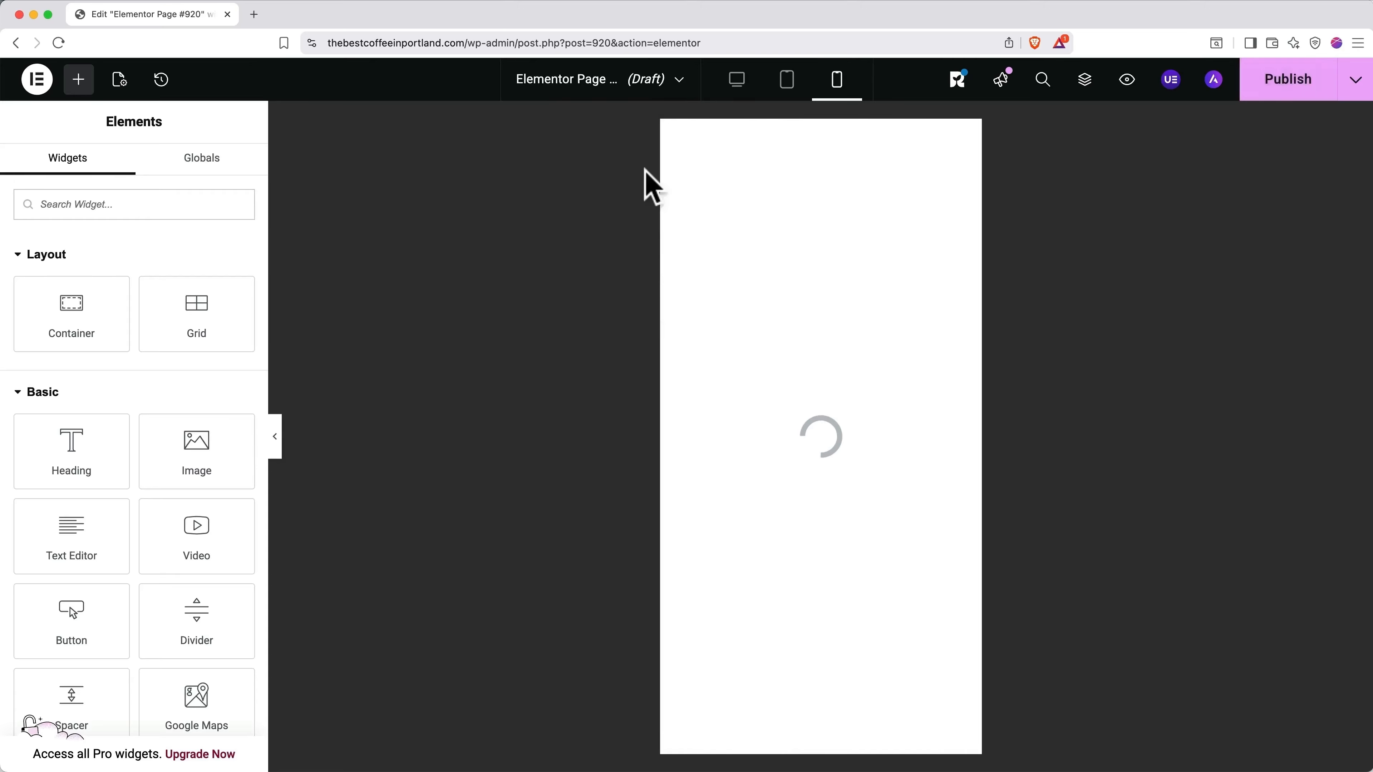
pyautogui.click(736, 79)
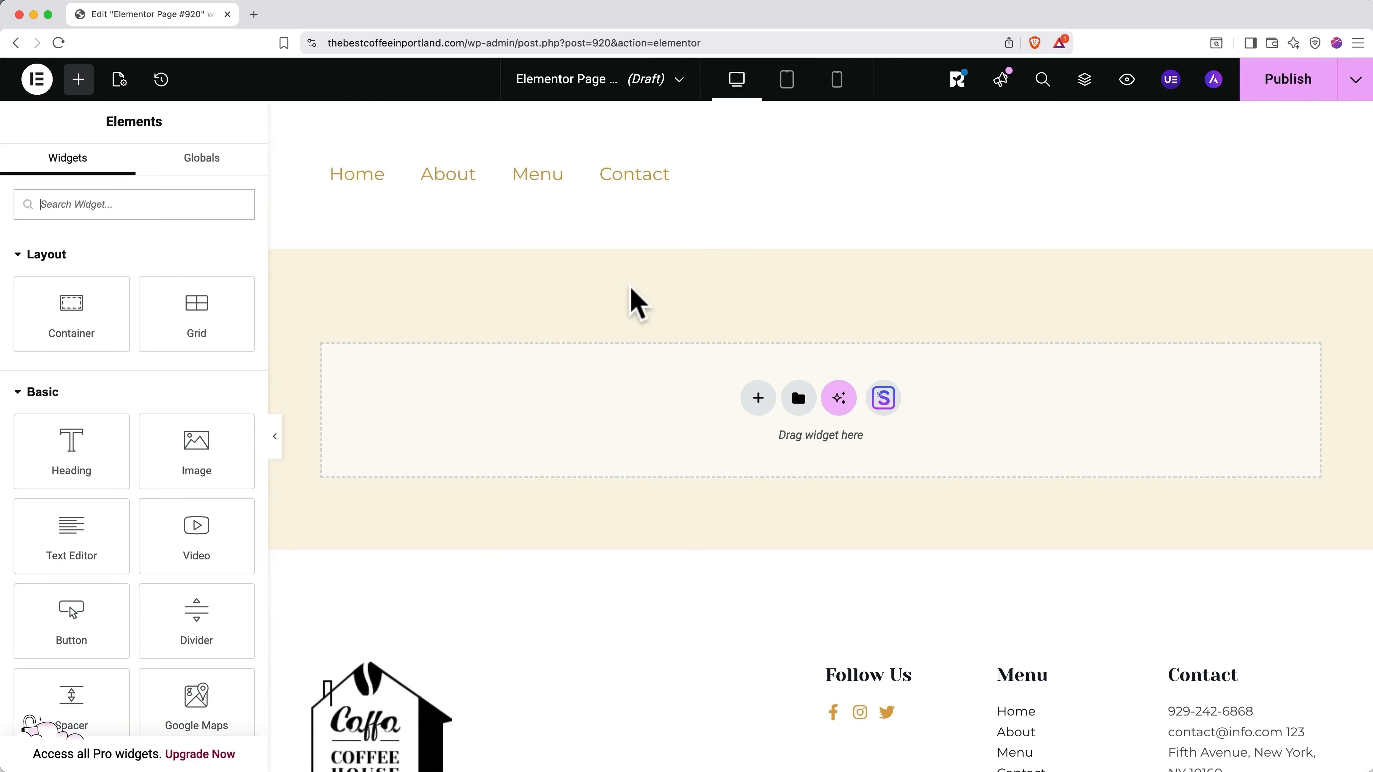
pyautogui.click(230, 204)
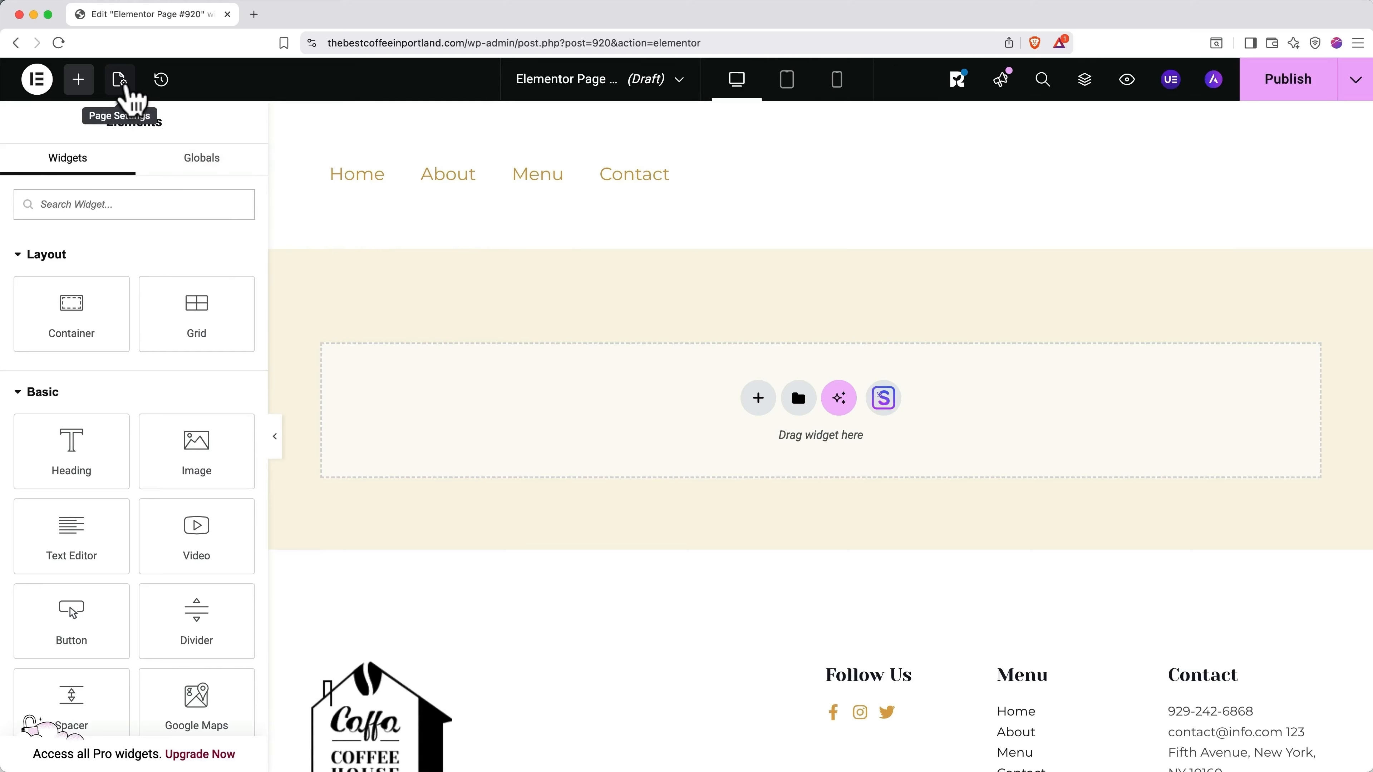
# Step: Retitle the new page 'Products' and save it as a draft
pyautogui.click(128, 88)
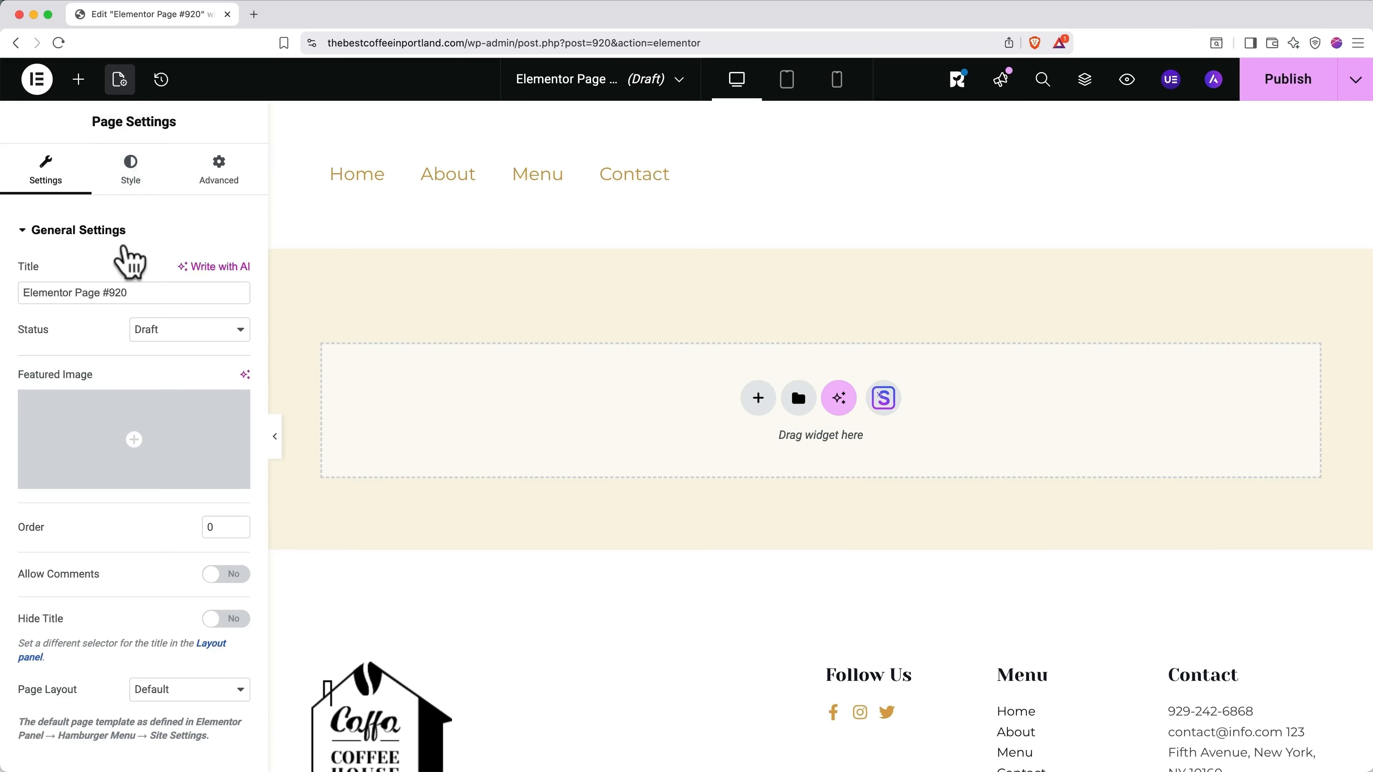
pyautogui.moveTo(148, 292); pyautogui.dragTo(24, 294)
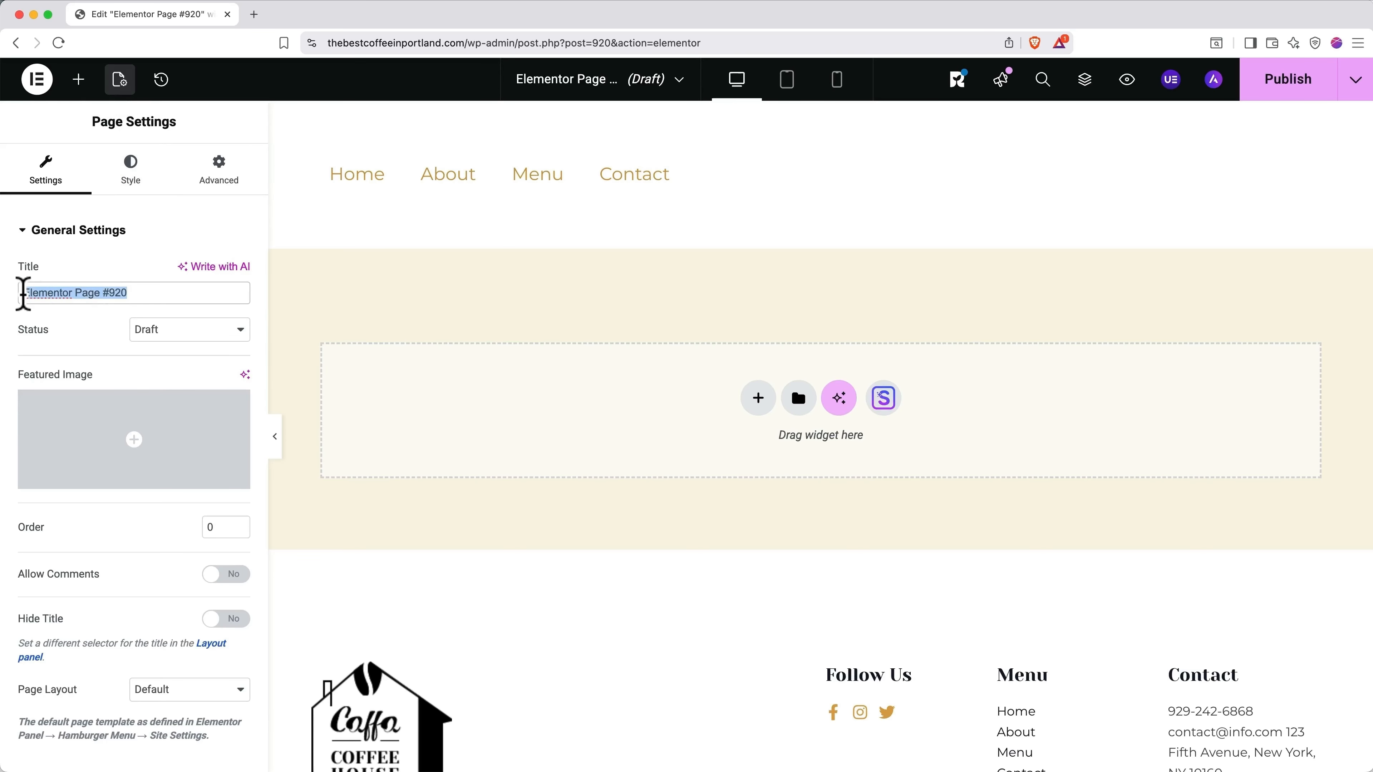
pyautogui.write('Products')
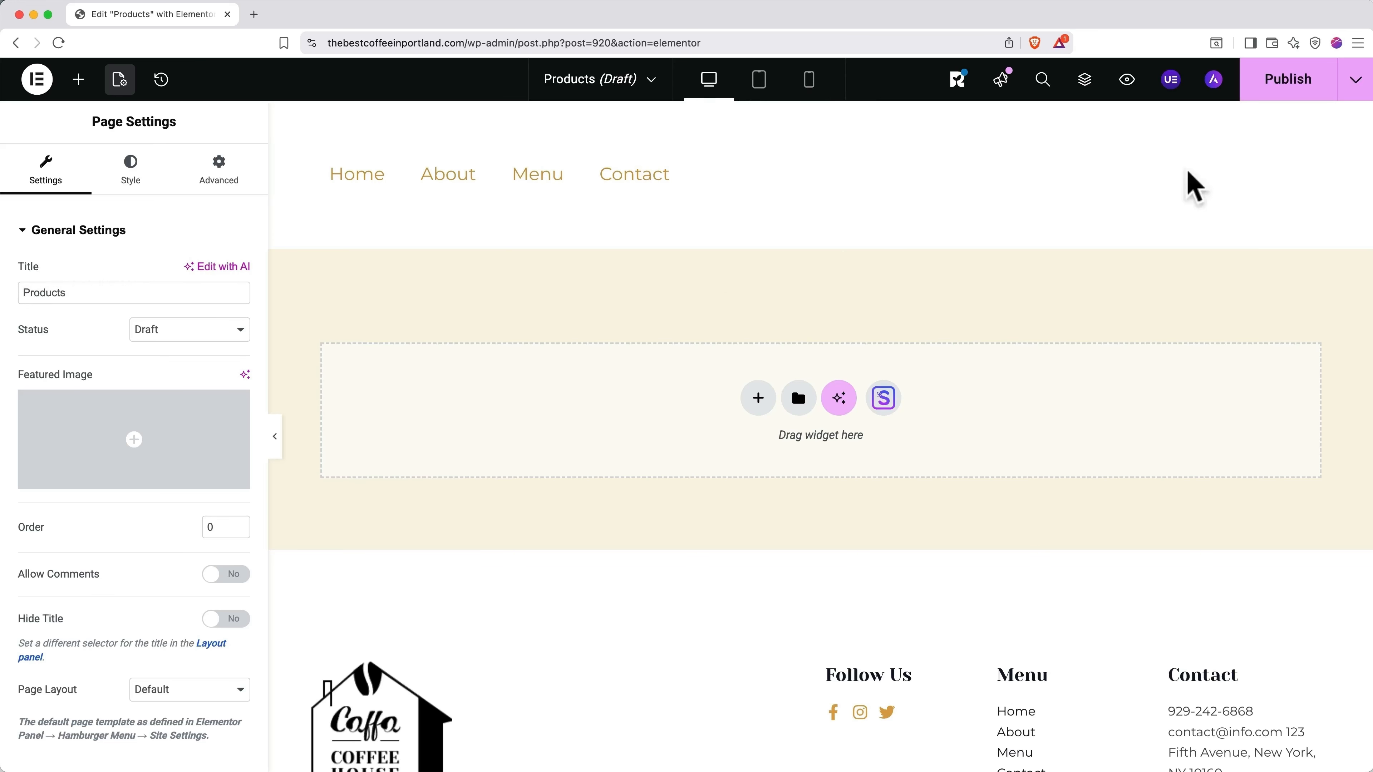
pyautogui.click(1354, 81)
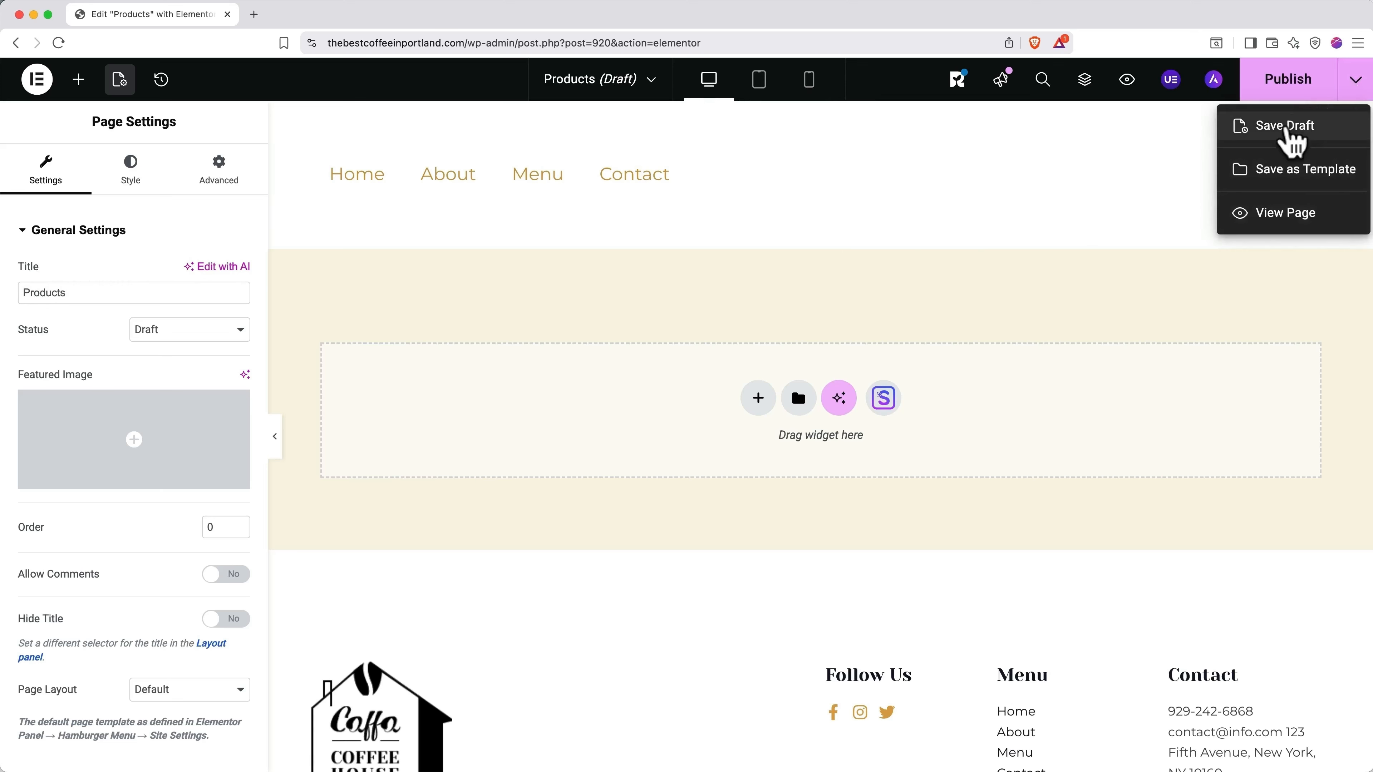
pyautogui.click(1286, 130)
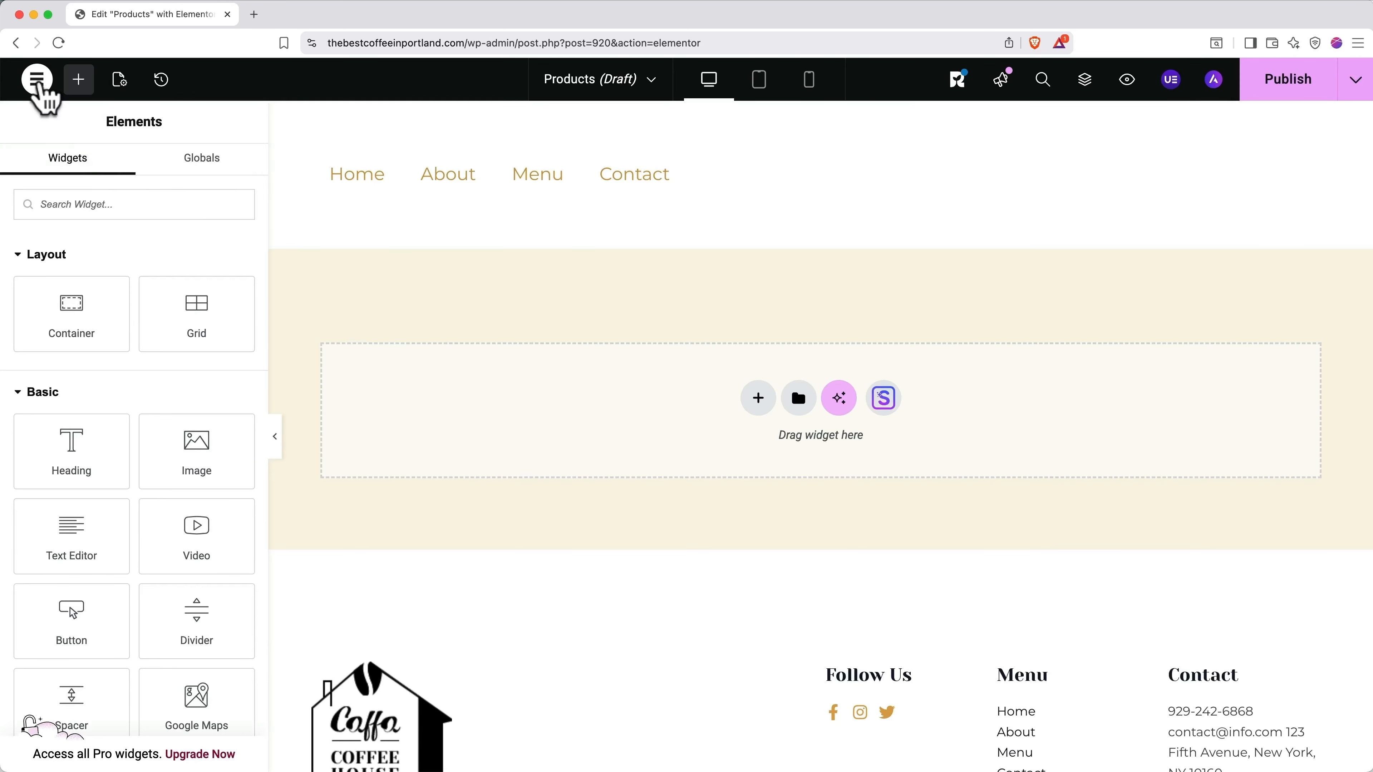
# Step: Exit the Products page builder to WordPress and view the Pages list of 17 pages
pyautogui.click(38, 81)
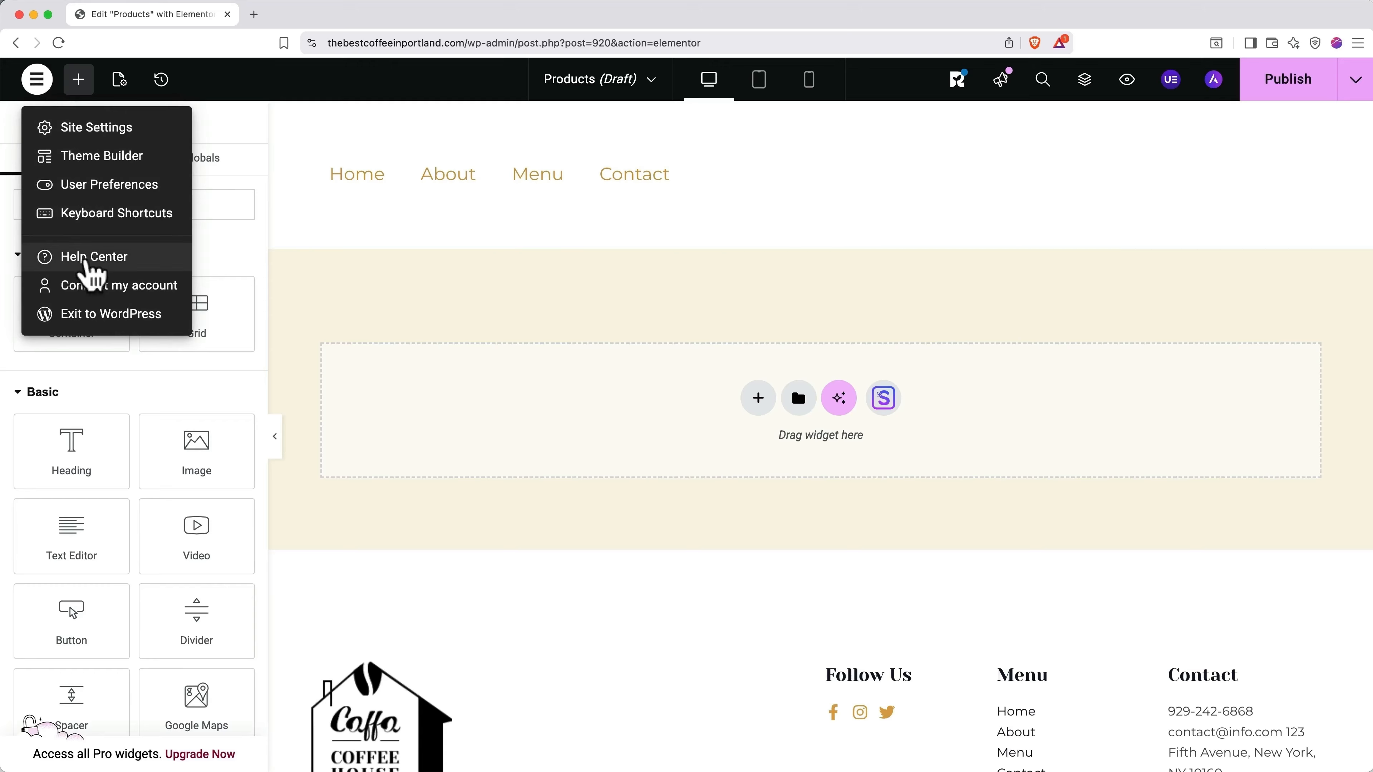
pyautogui.click(94, 314)
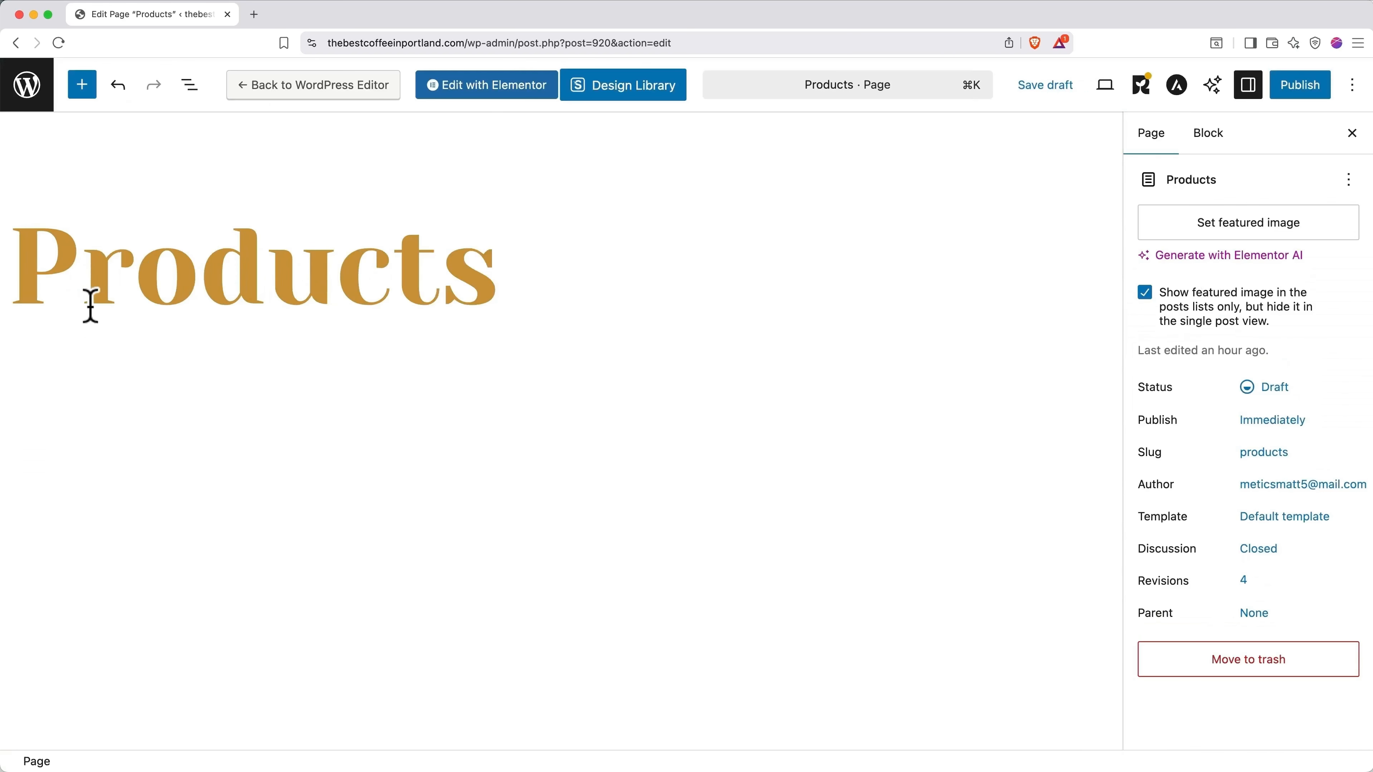
pyautogui.click(28, 86)
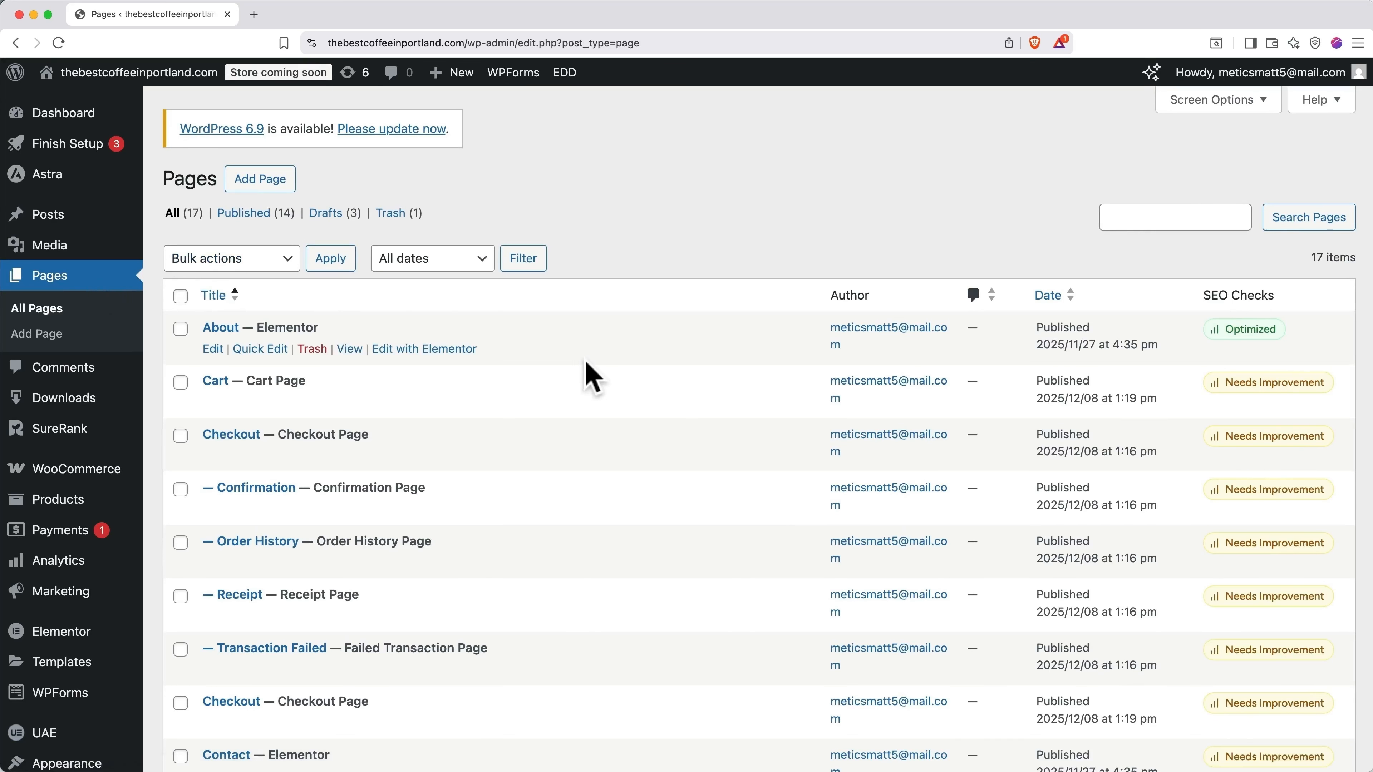
pyautogui.scroll(-5, 591, 378)
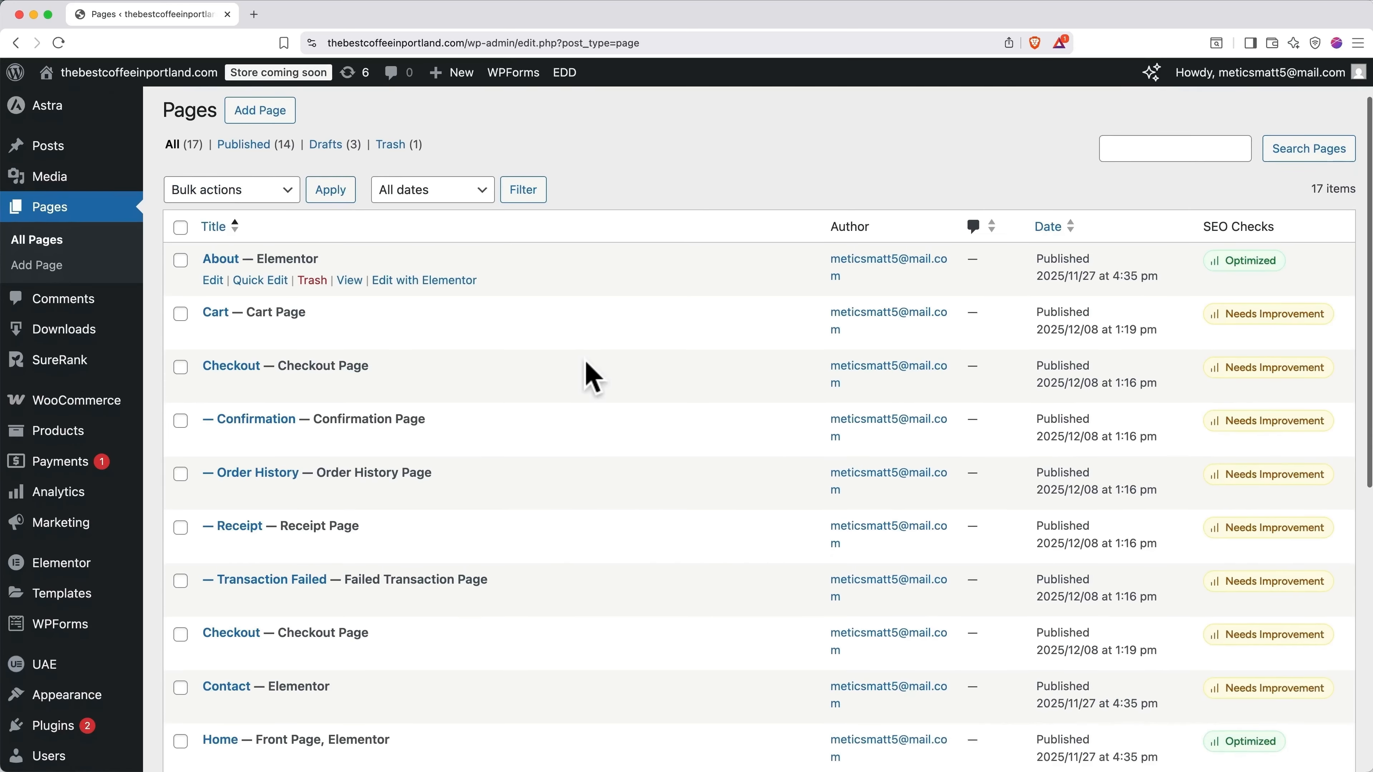
pyautogui.scroll(-4, 591, 378)
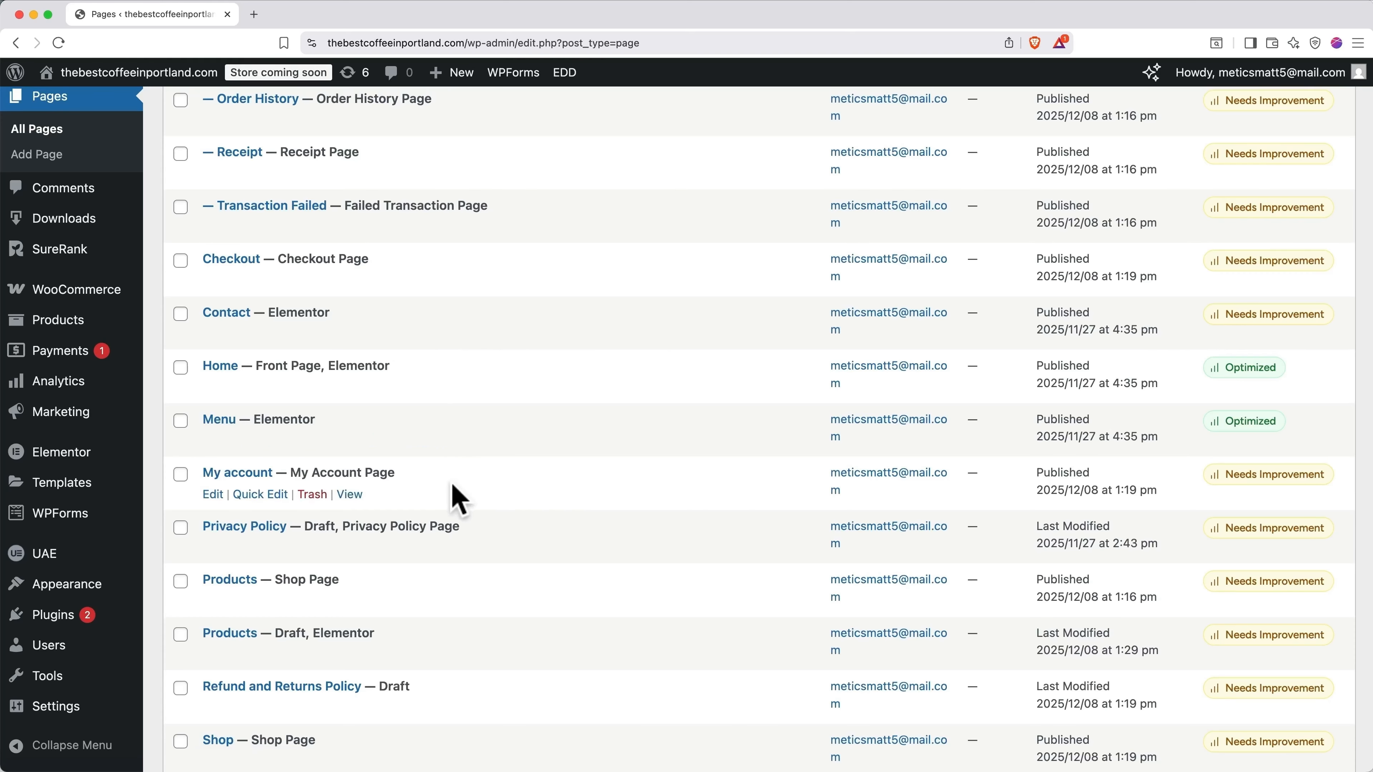
pyautogui.scroll(10, 456, 500)
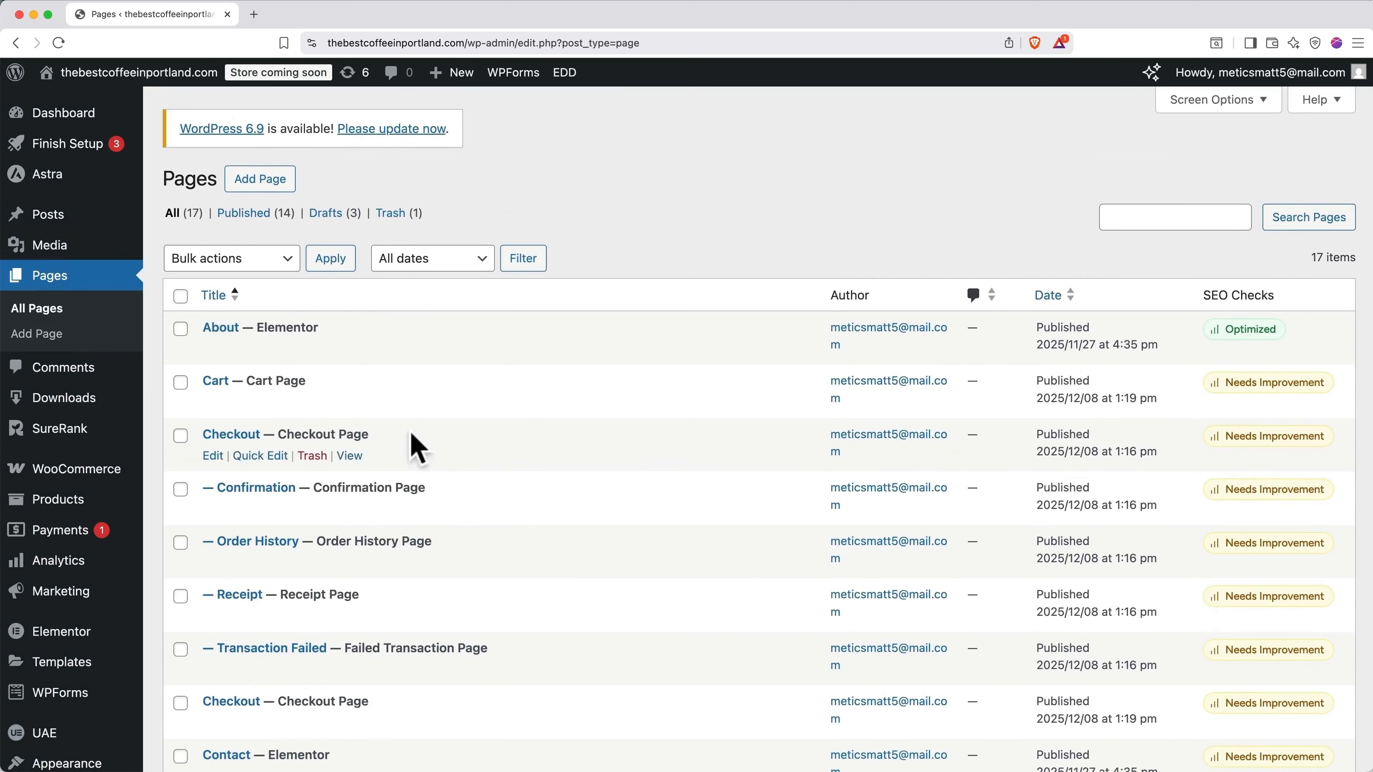
# Step: Create a new page titled 'New Page Demo' and save it as a draft
pyautogui.click(260, 179)
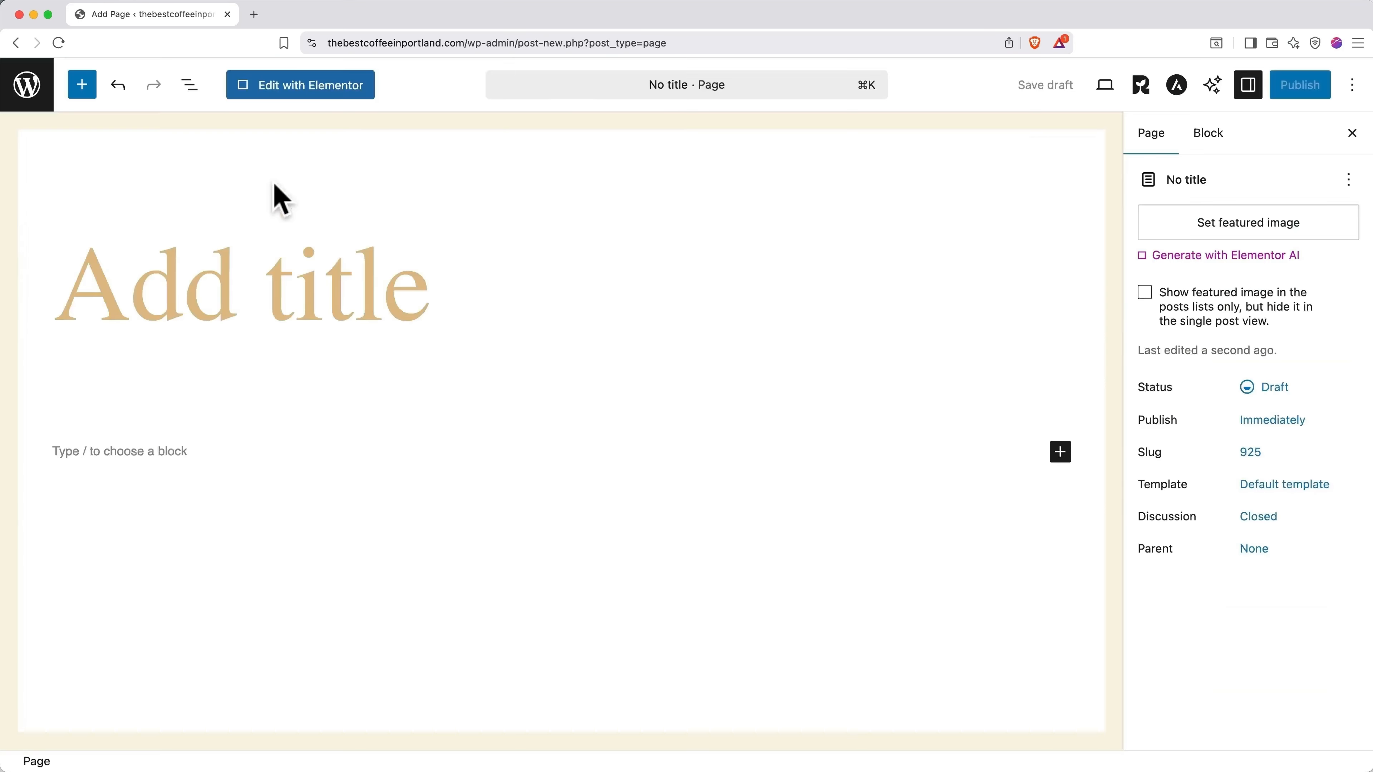
pyautogui.click(362, 300)
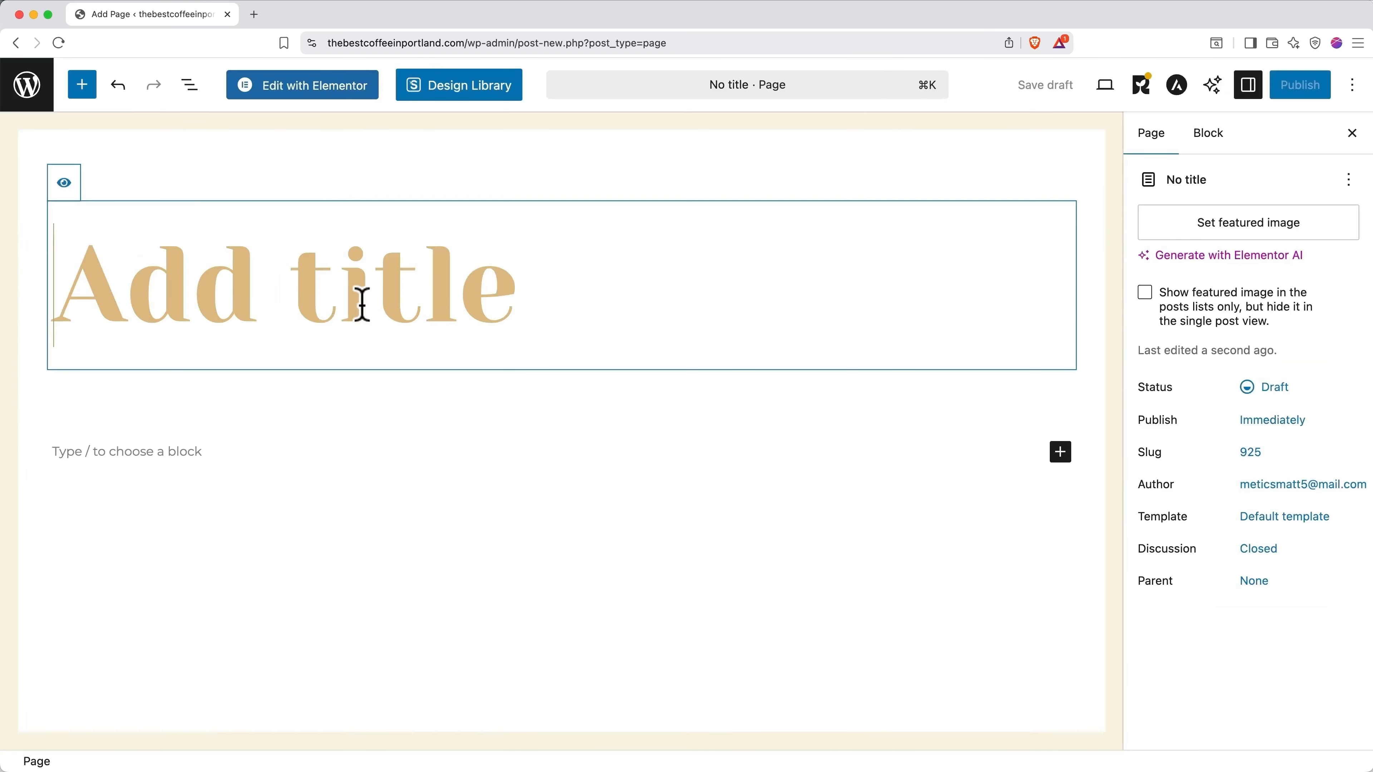
pyautogui.write('New Page Demo')
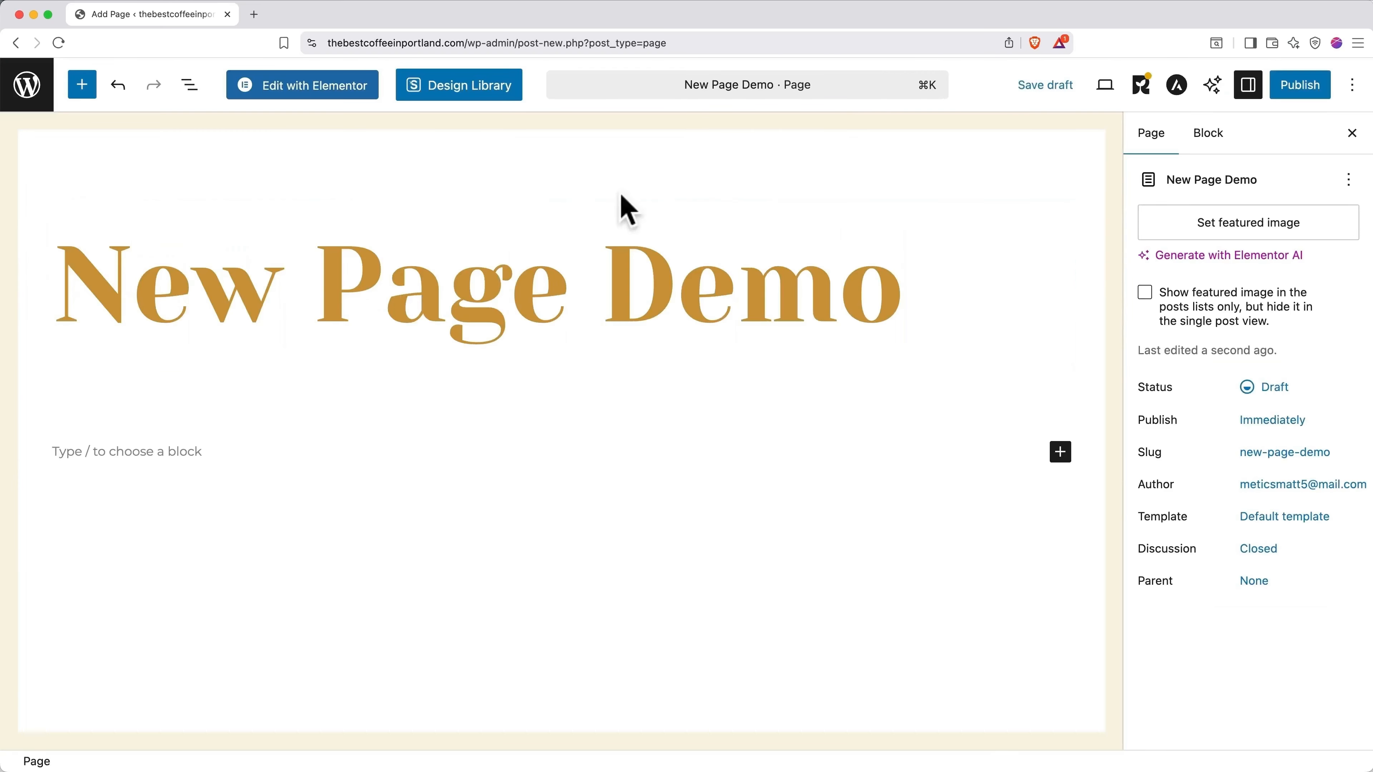
pyautogui.click(1045, 86)
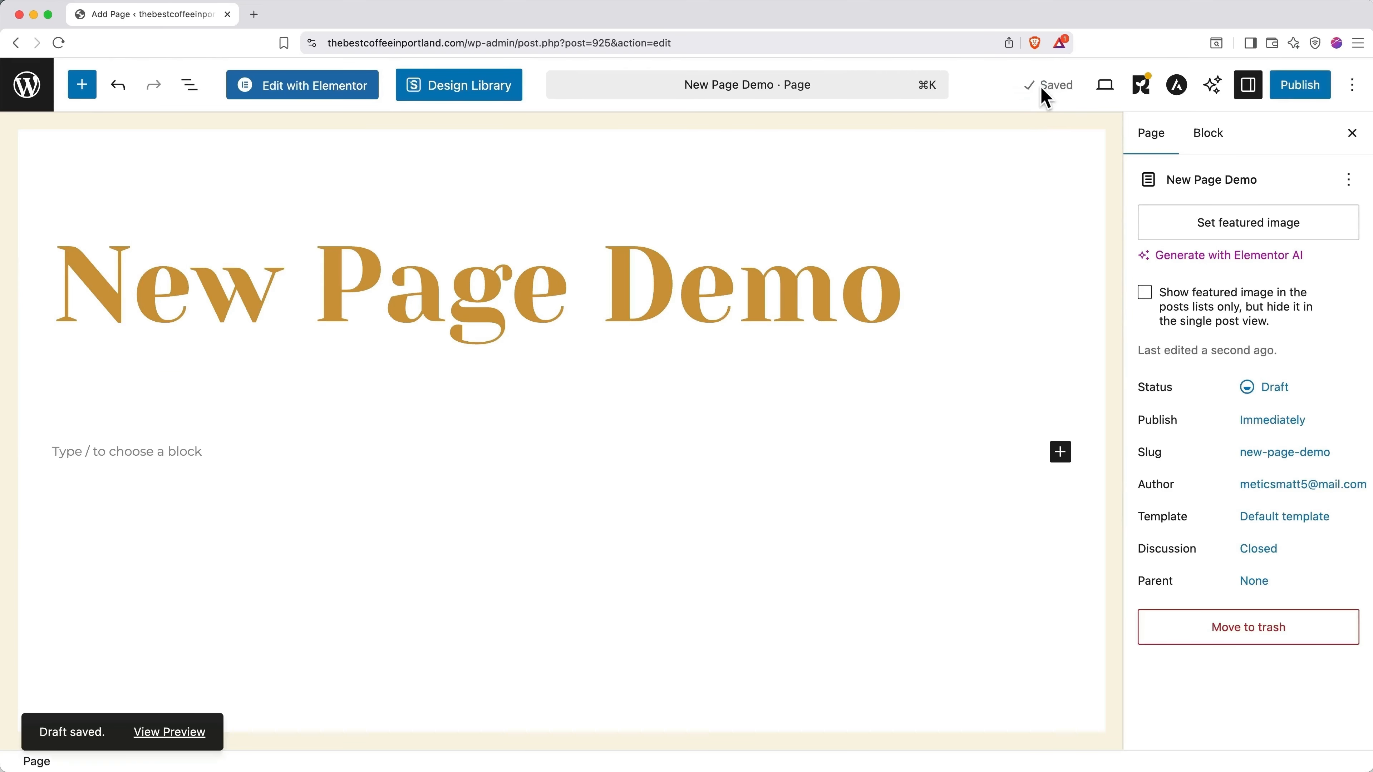
pyautogui.click(1302, 92)
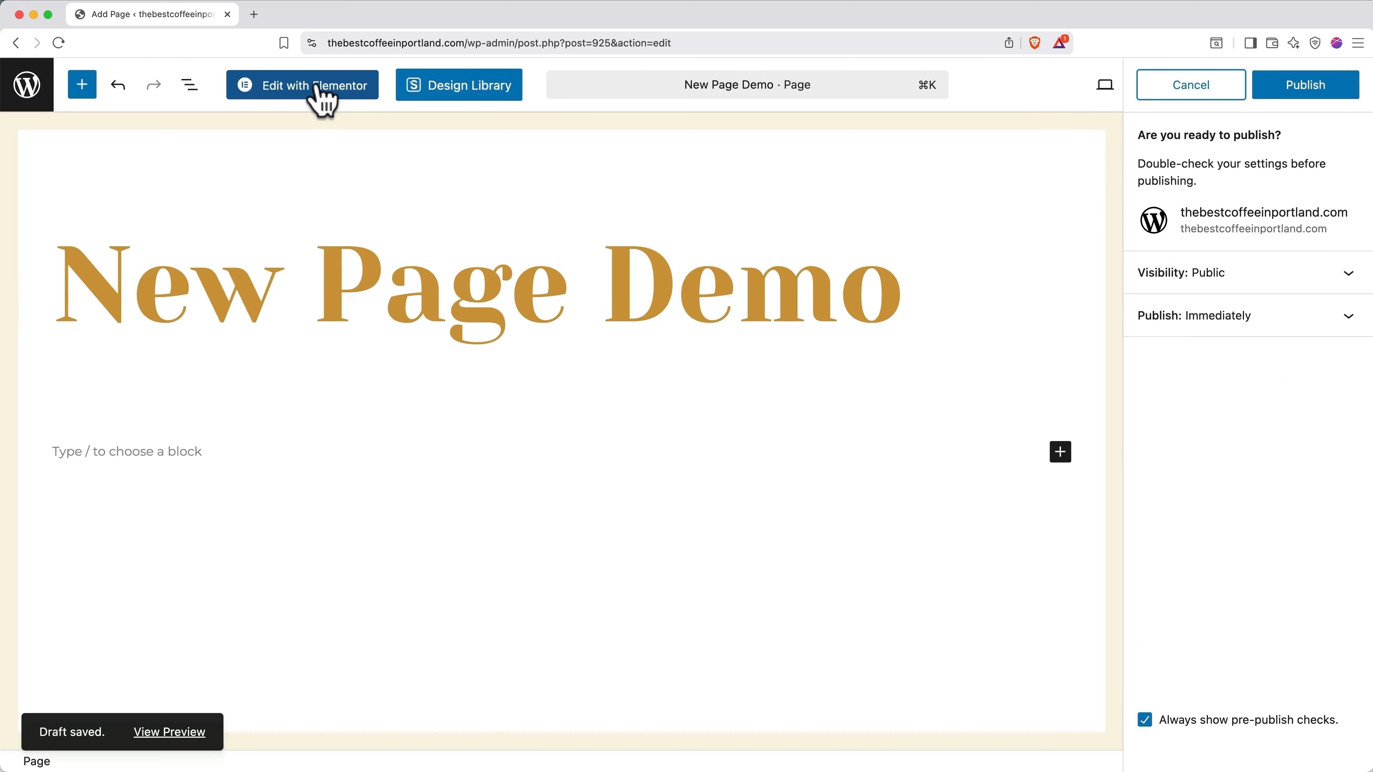
# Step: Move the New Page Demo draft to the trash from the Pages list
pyautogui.click(27, 87)
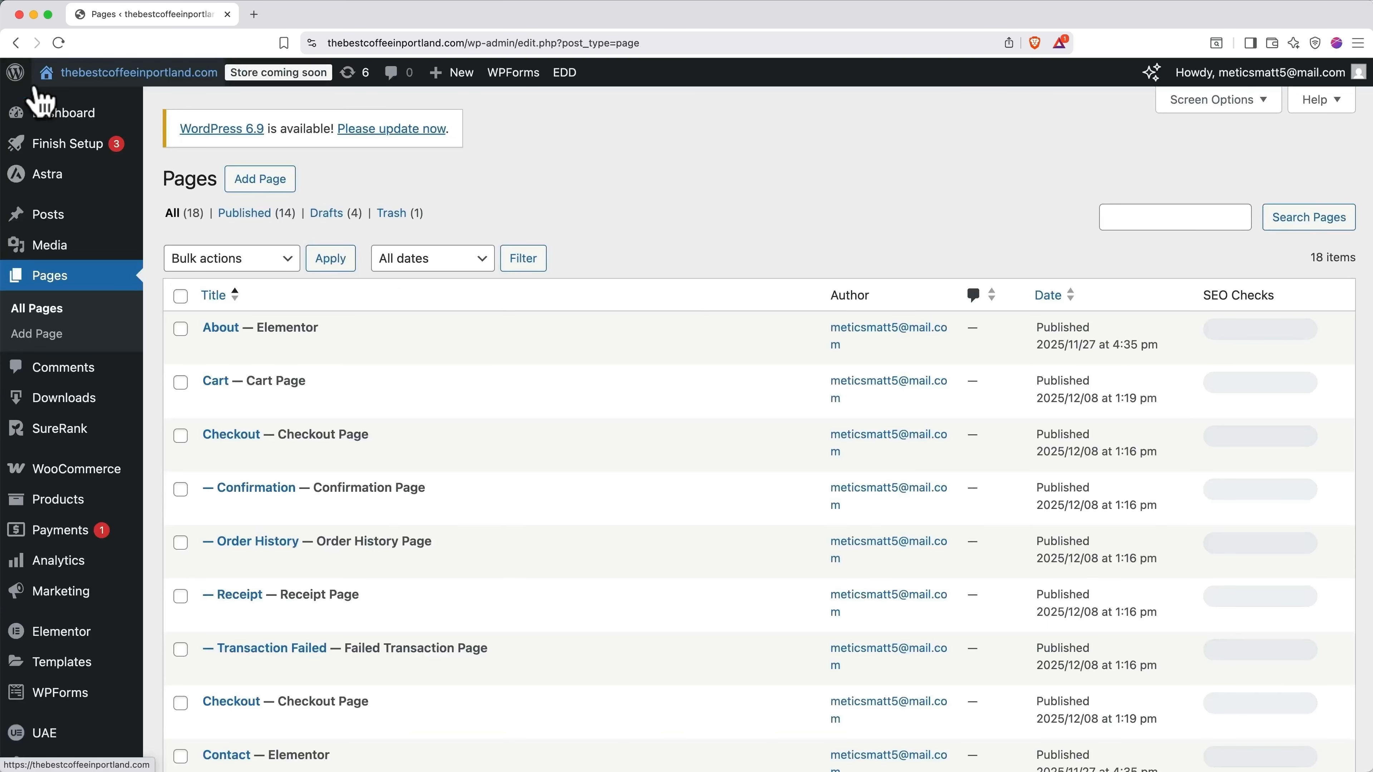
pyautogui.scroll(-5, 469, 413)
pyautogui.scroll(-10, 473, 421)
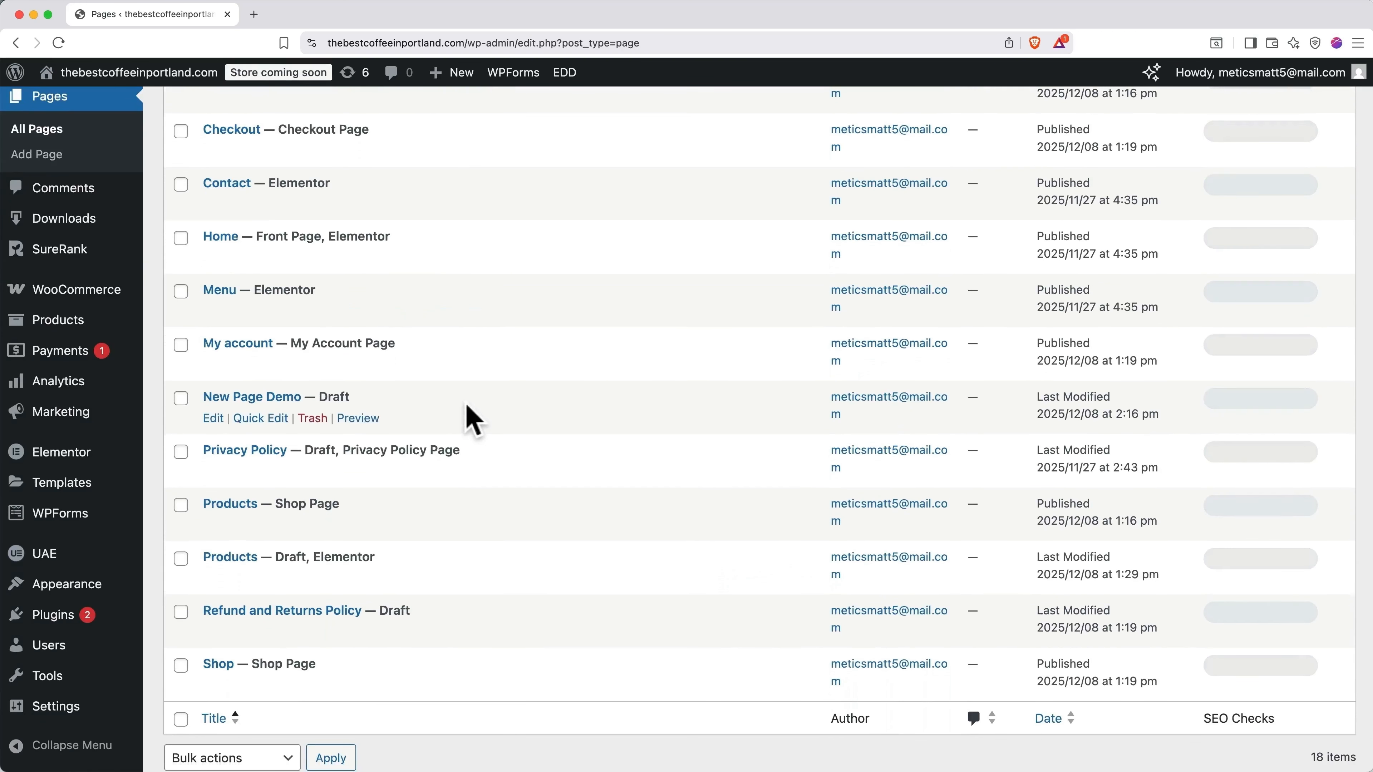
pyautogui.scroll(-2, 473, 422)
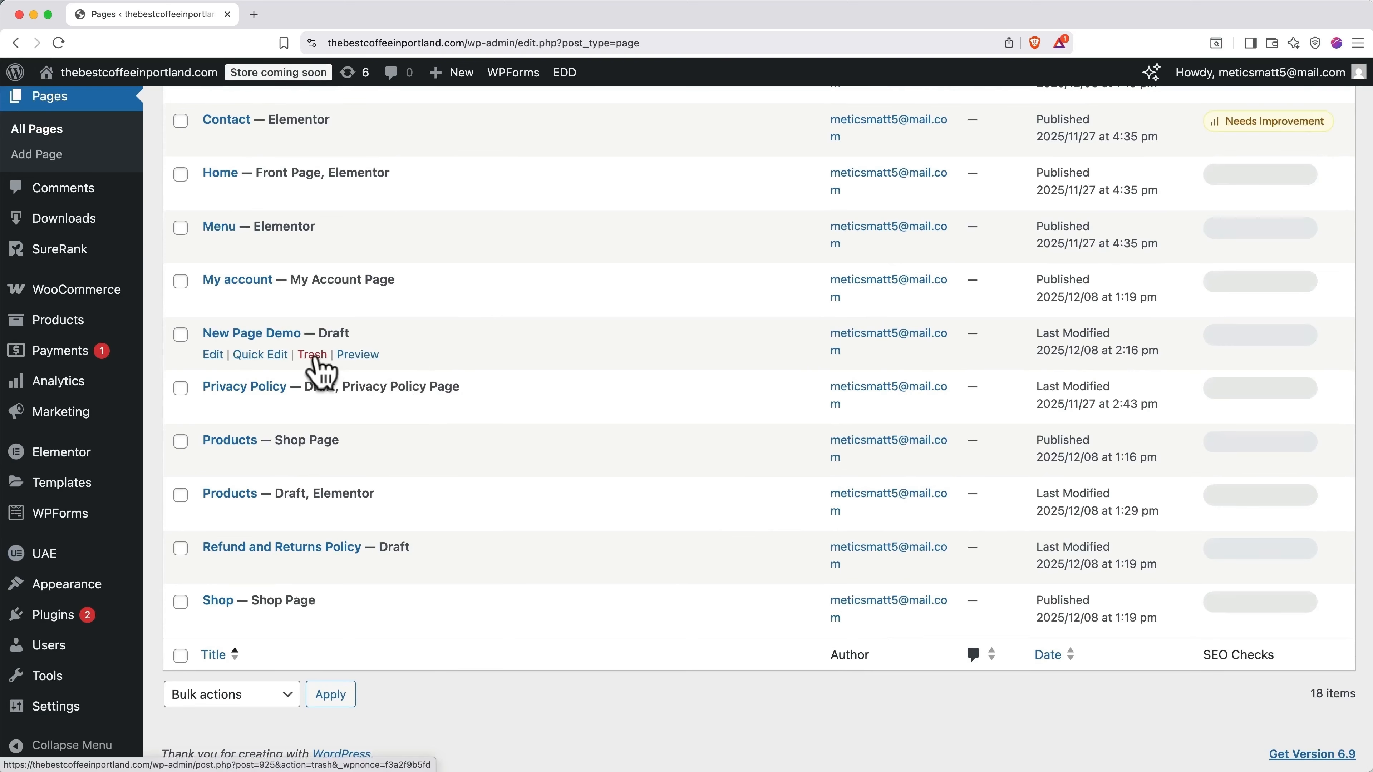
pyautogui.click(316, 357)
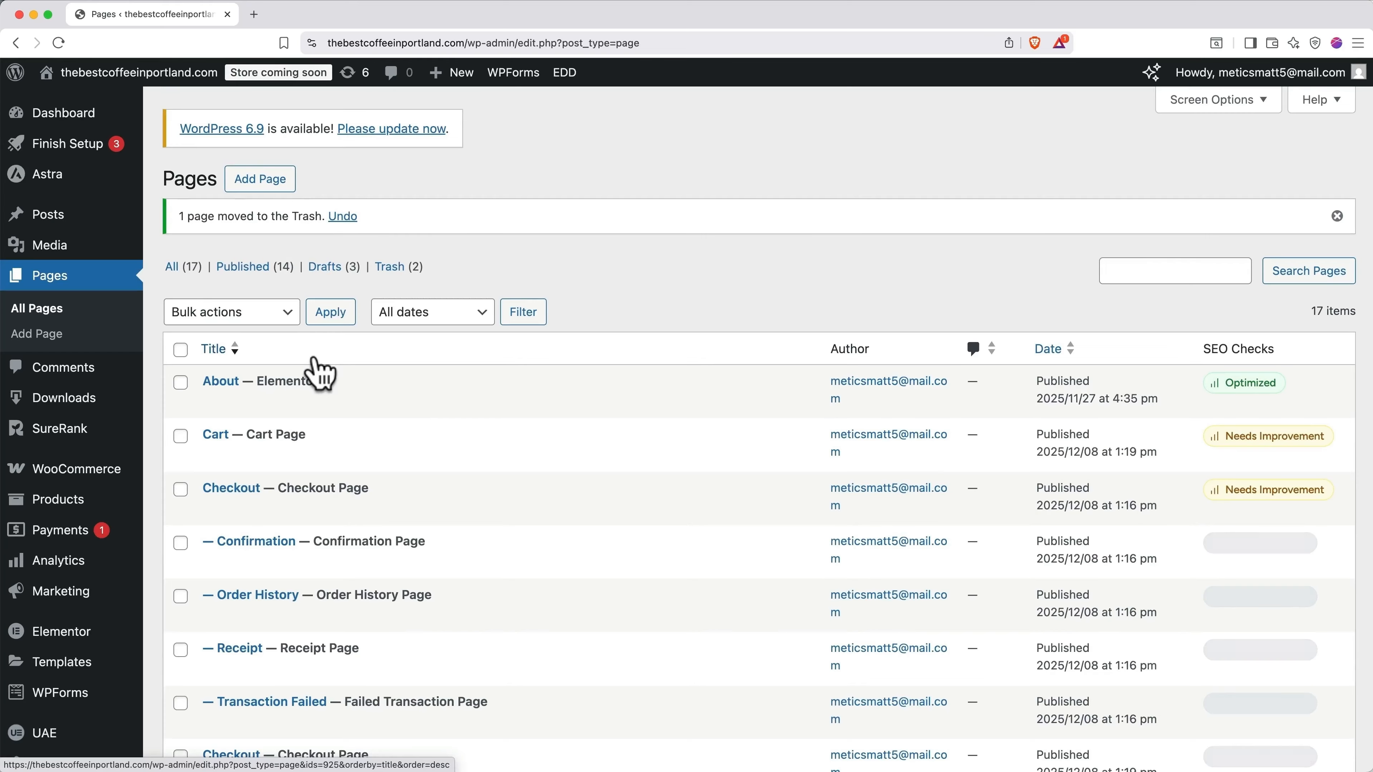
# Step: Open the Products draft with Edit with Elementor
pyautogui.scroll(-5, 319, 367)
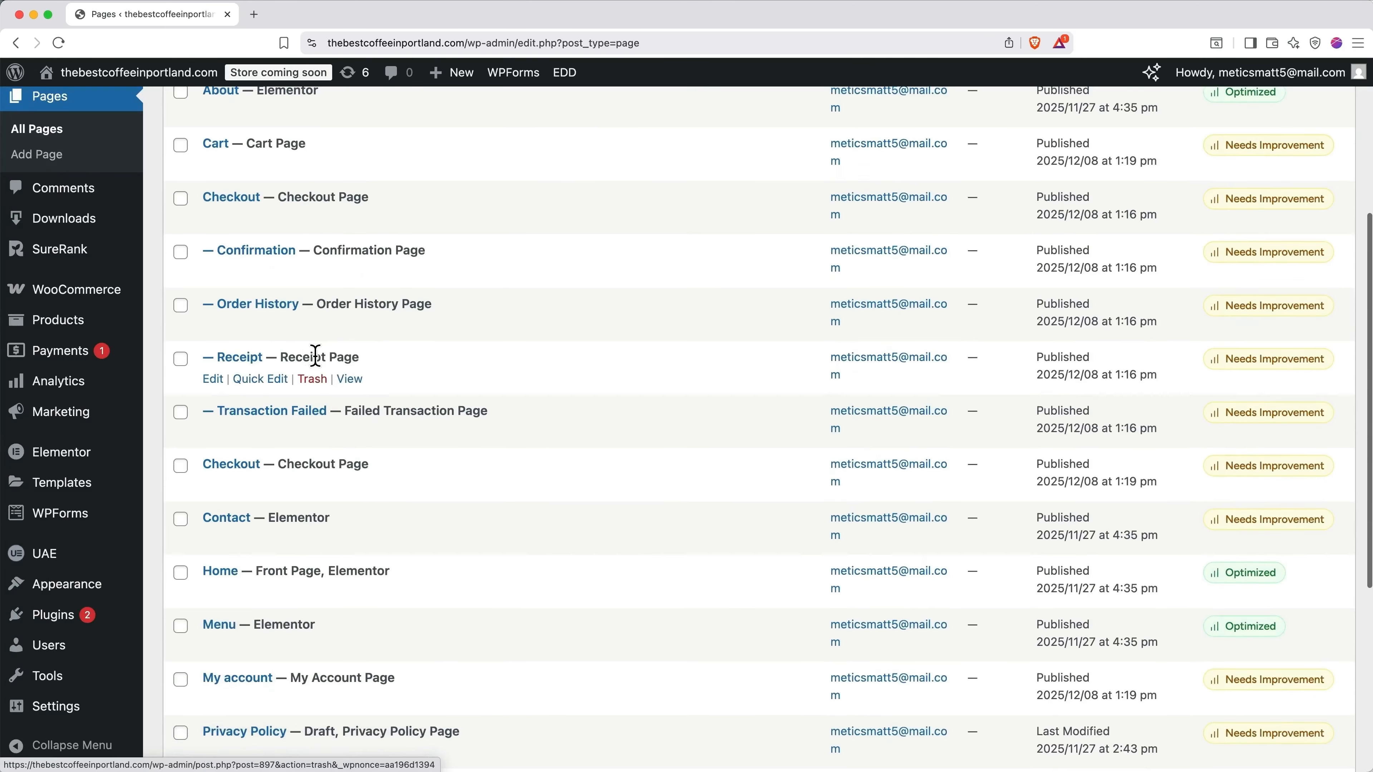
pyautogui.scroll(-5, 315, 359)
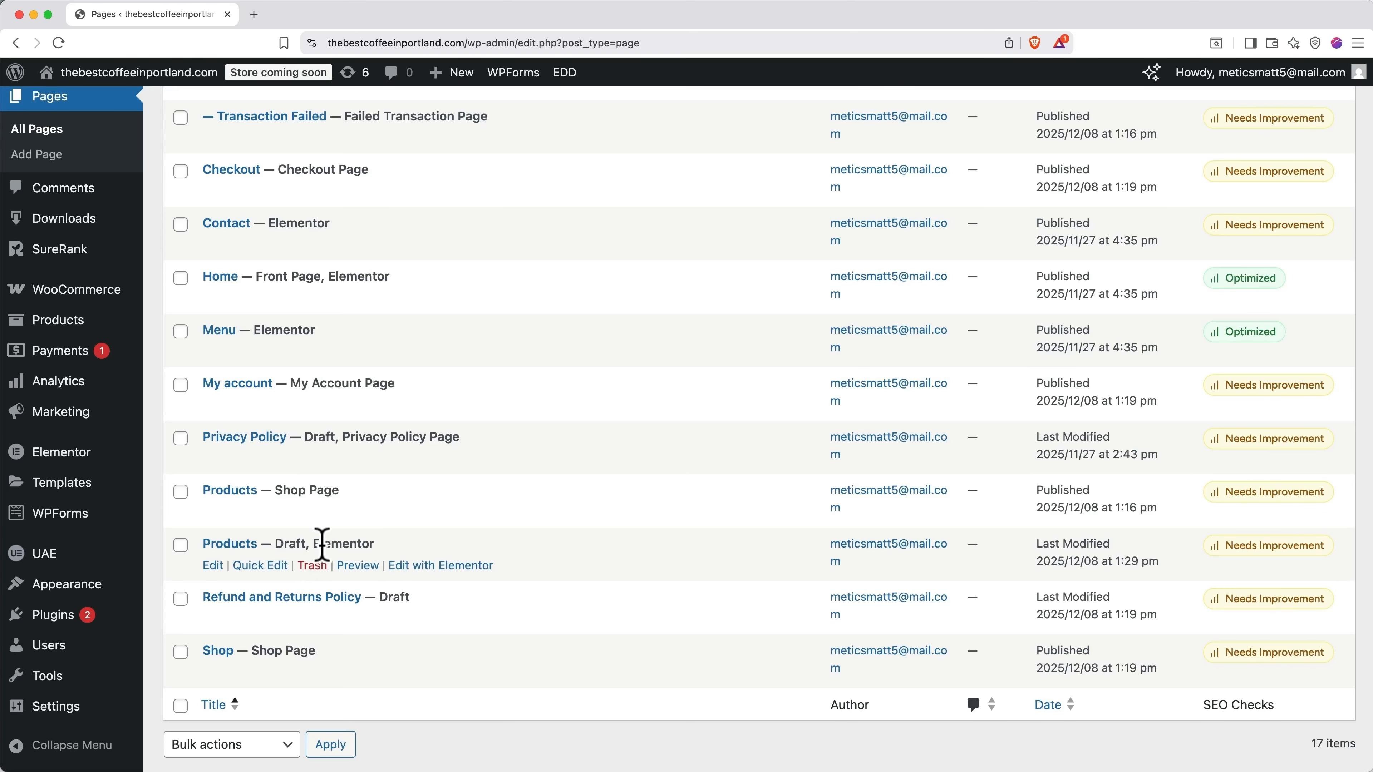
pyautogui.click(434, 568)
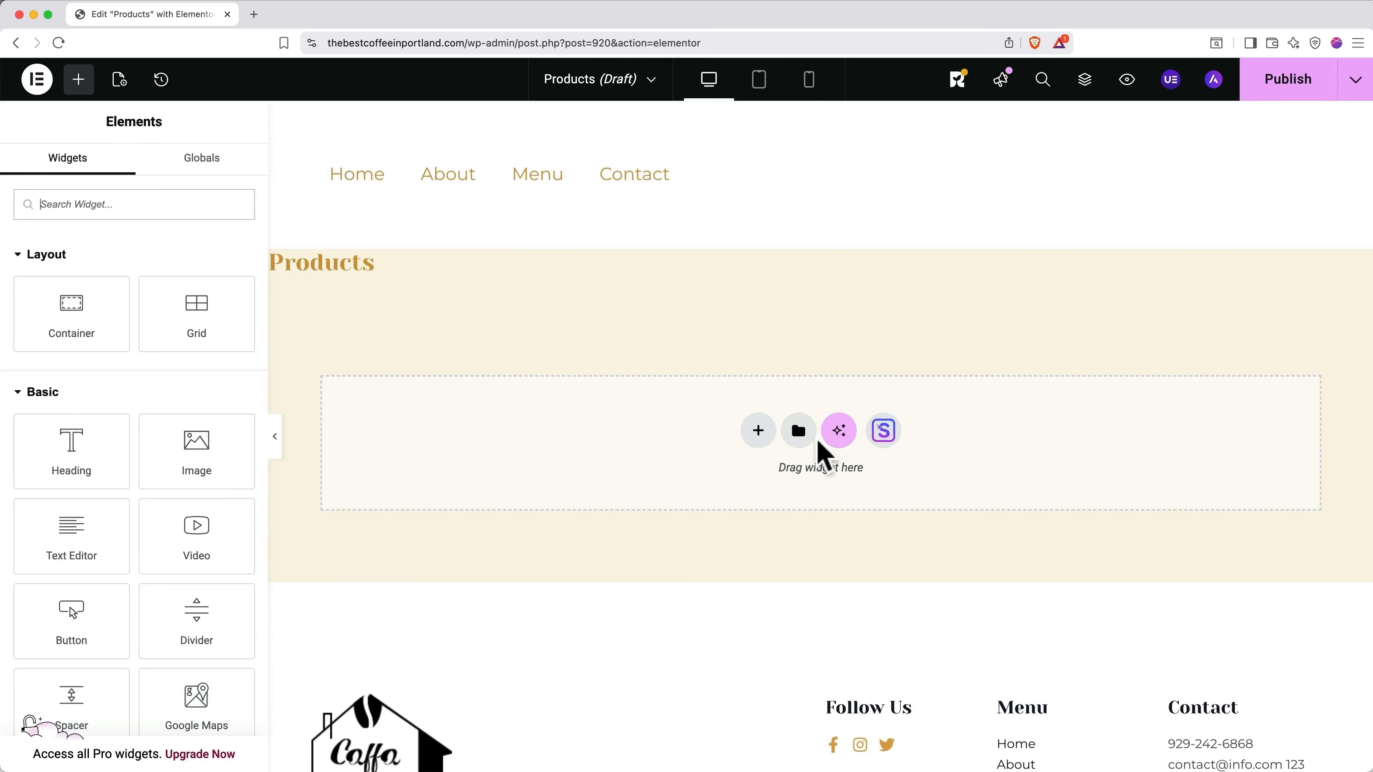
# Step: Open the template library and browse page templates like Organic Store and Clothing Store
pyautogui.click(883, 431)
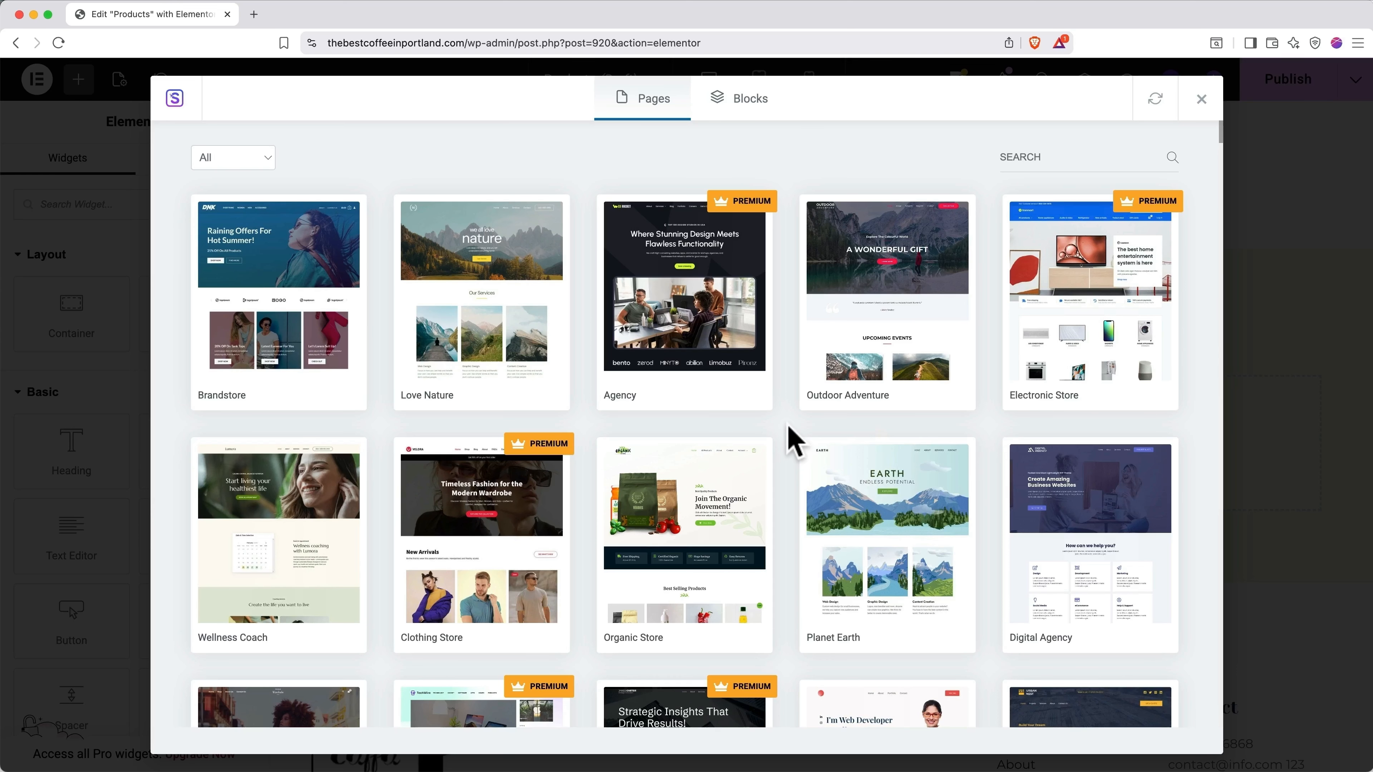
pyautogui.scroll(-5, 793, 438)
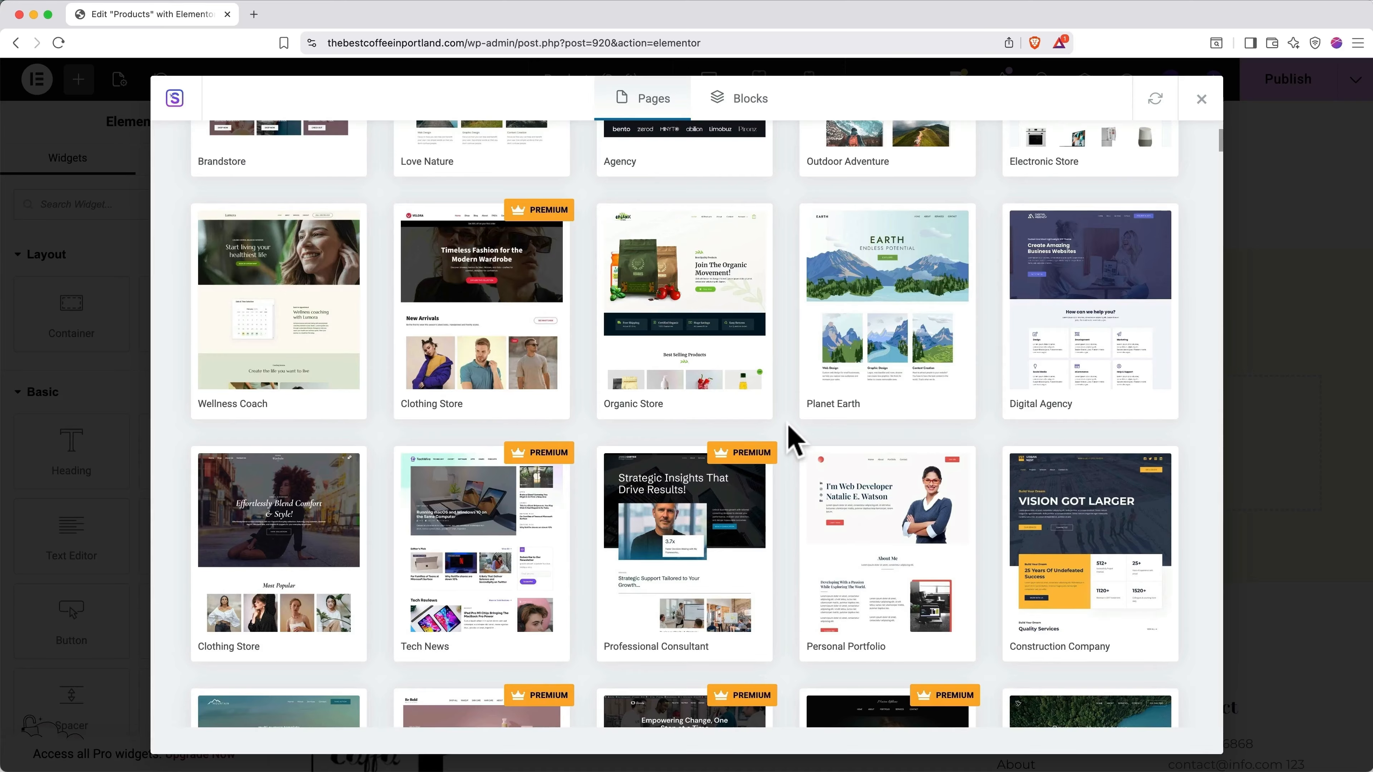
# Step: Import the Planet Earth kit's Services page template into the Products page
pyautogui.click(888, 308)
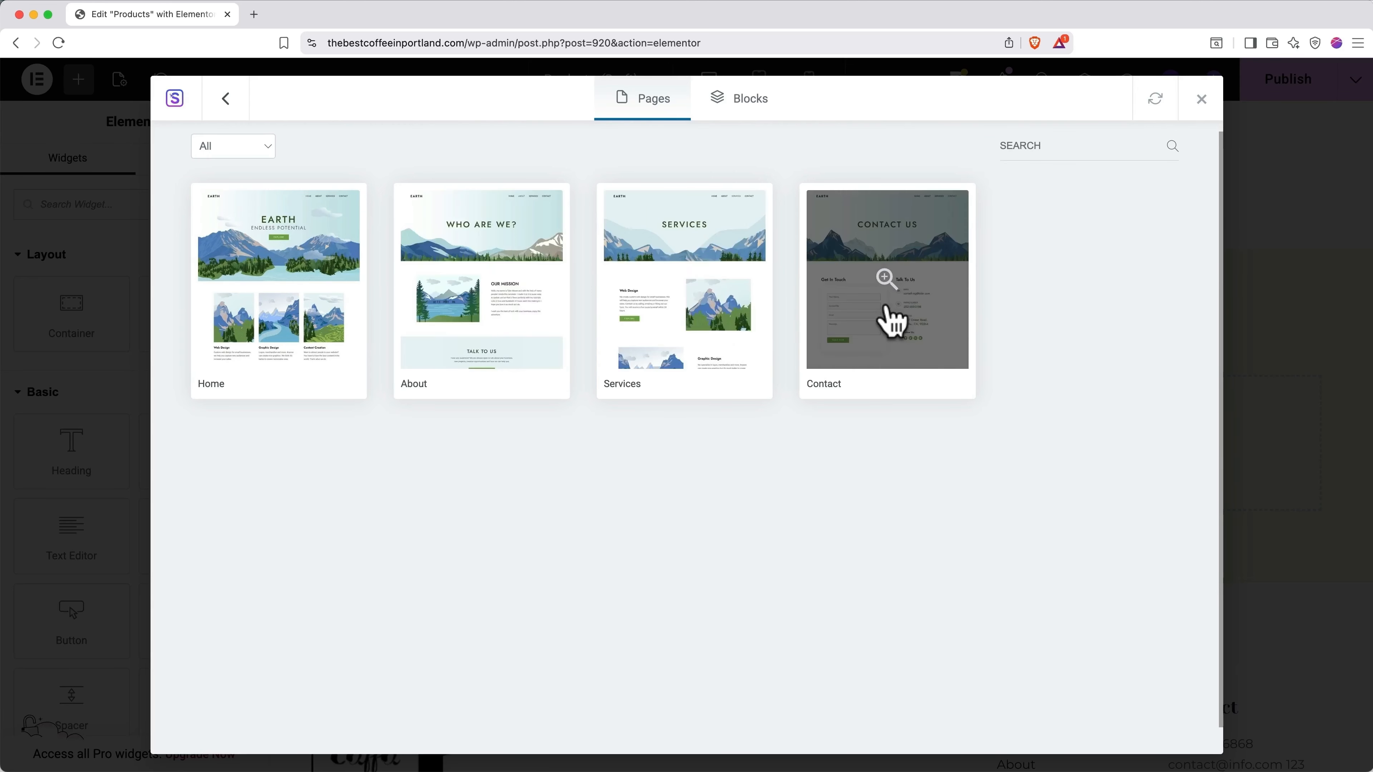
pyautogui.click(683, 292)
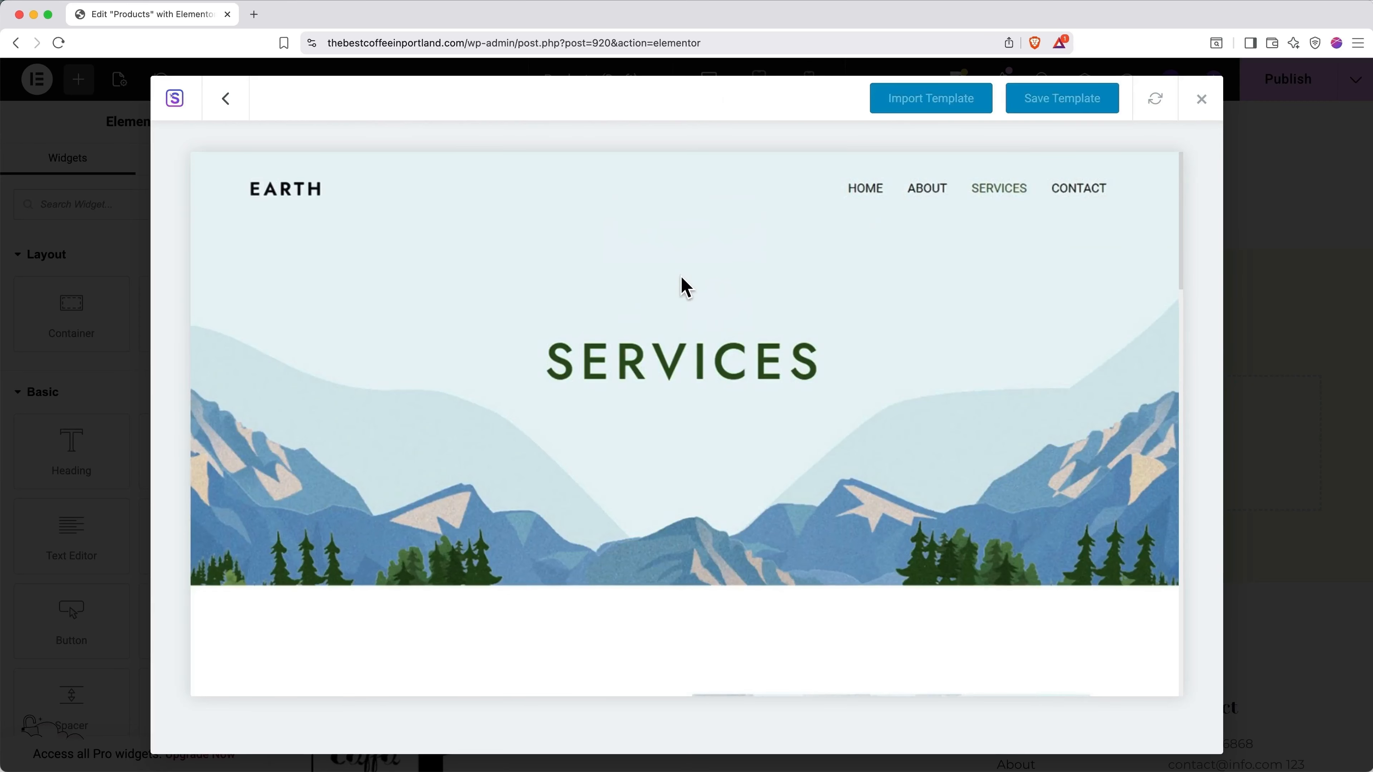
pyautogui.scroll(-5, 685, 287)
pyautogui.scroll(-10, 686, 286)
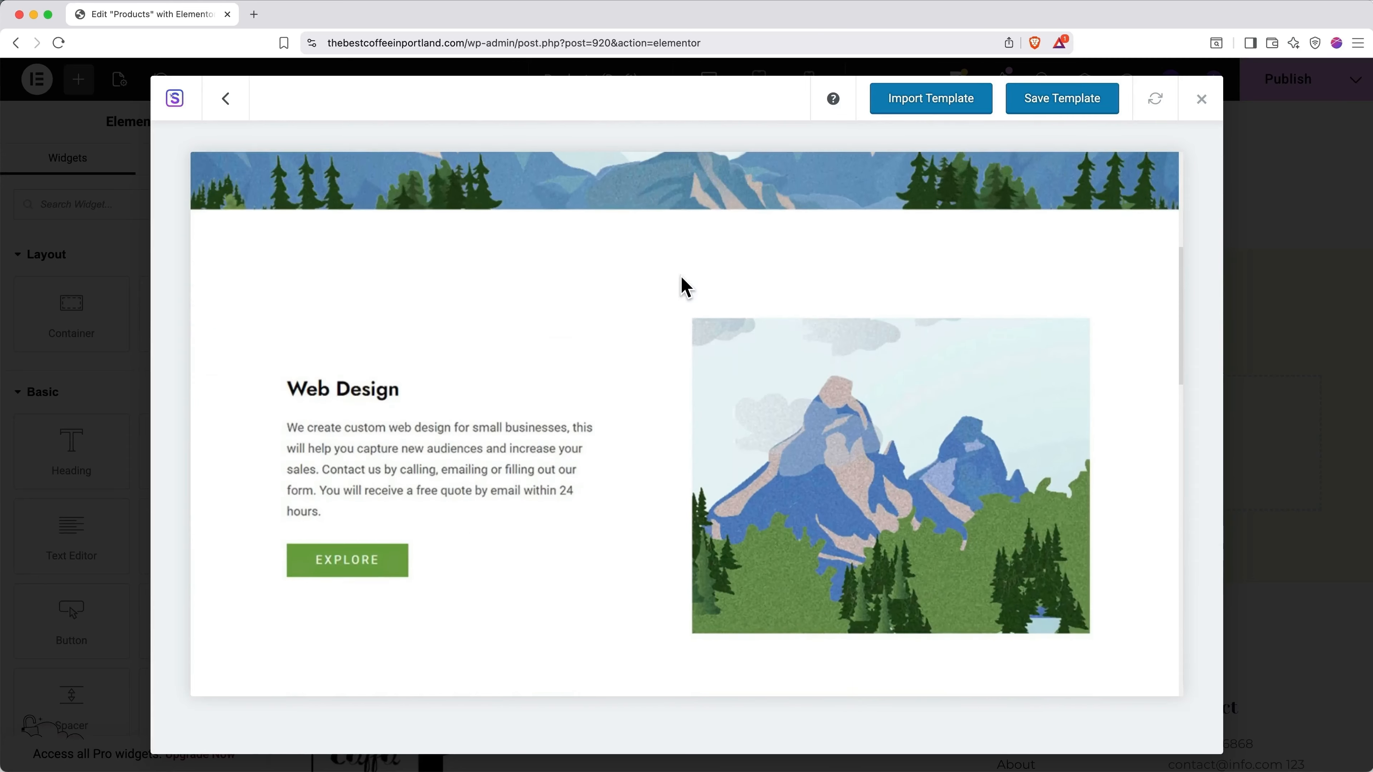
pyautogui.scroll(-8, 683, 285)
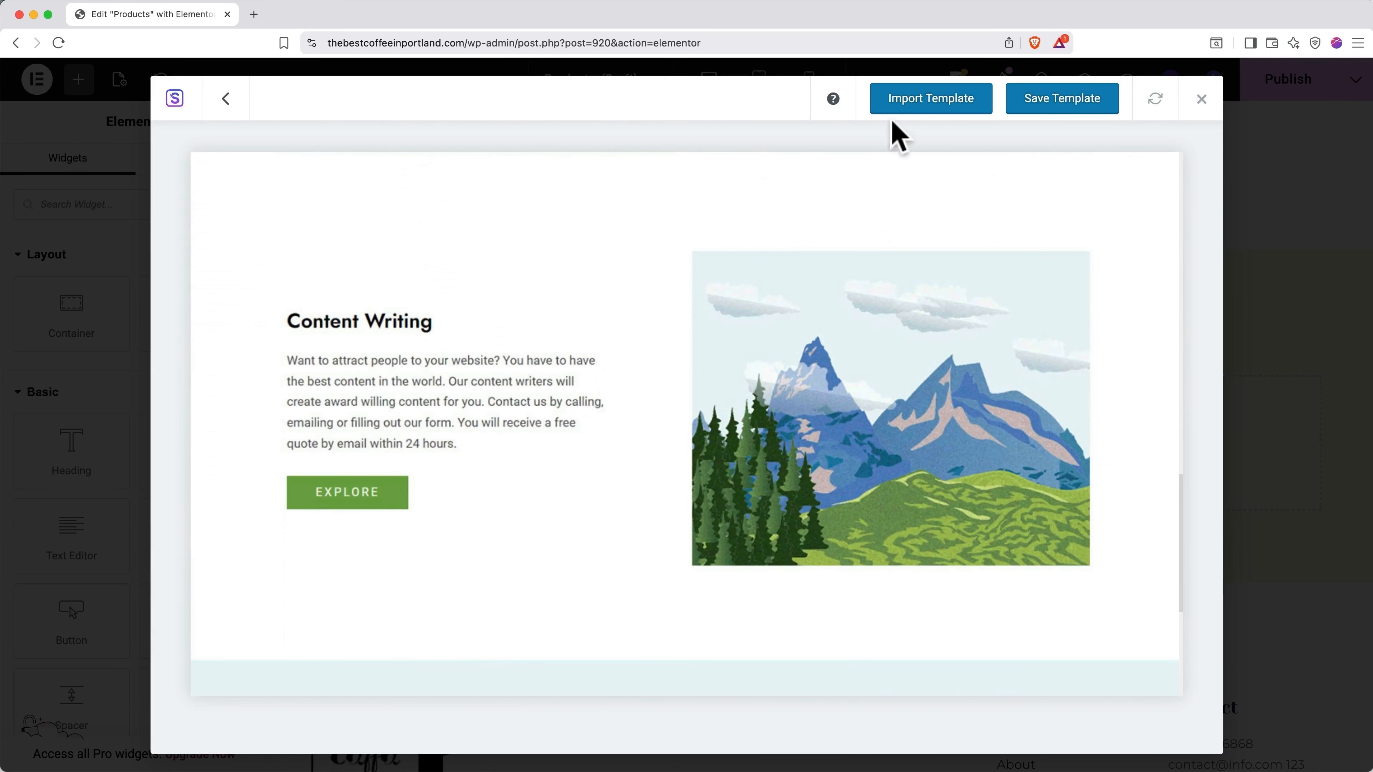
pyautogui.click(911, 108)
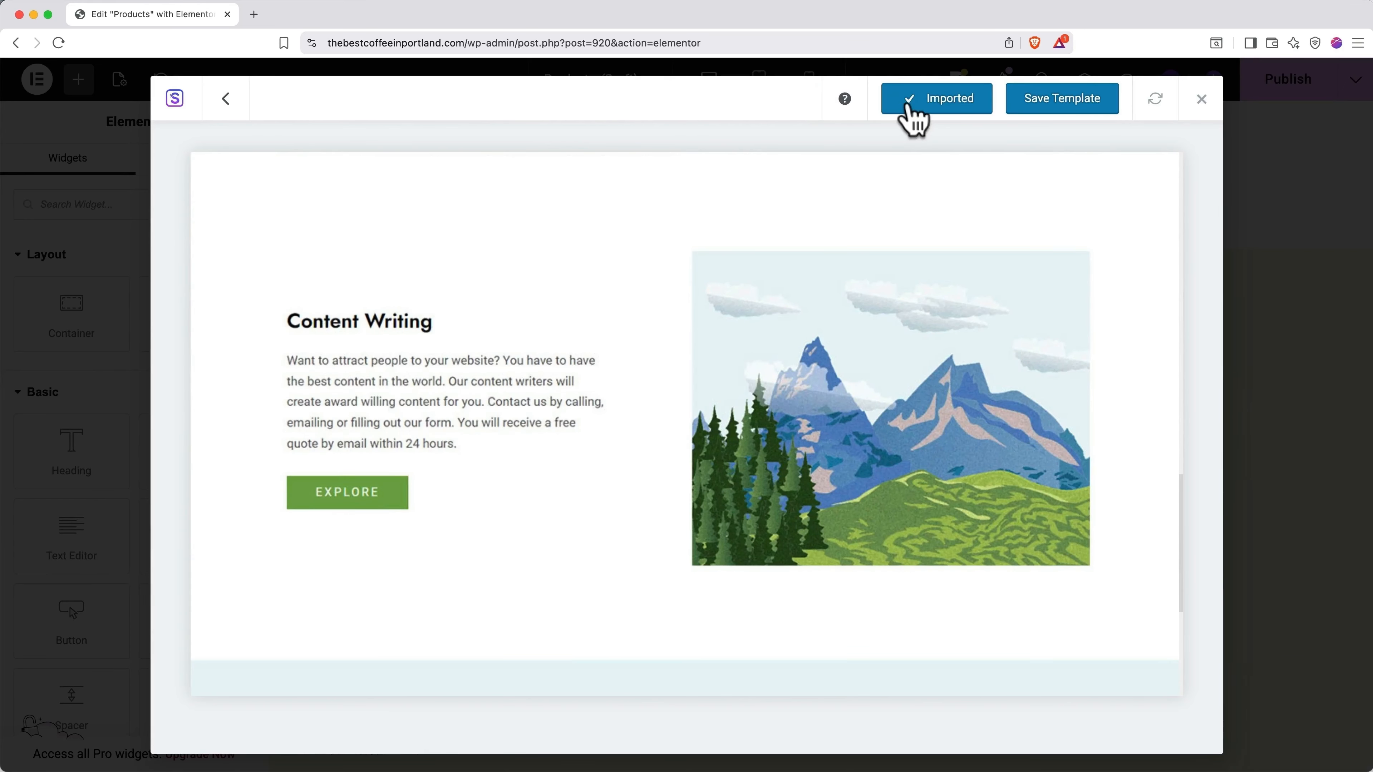
pyautogui.scroll(-10, 914, 116)
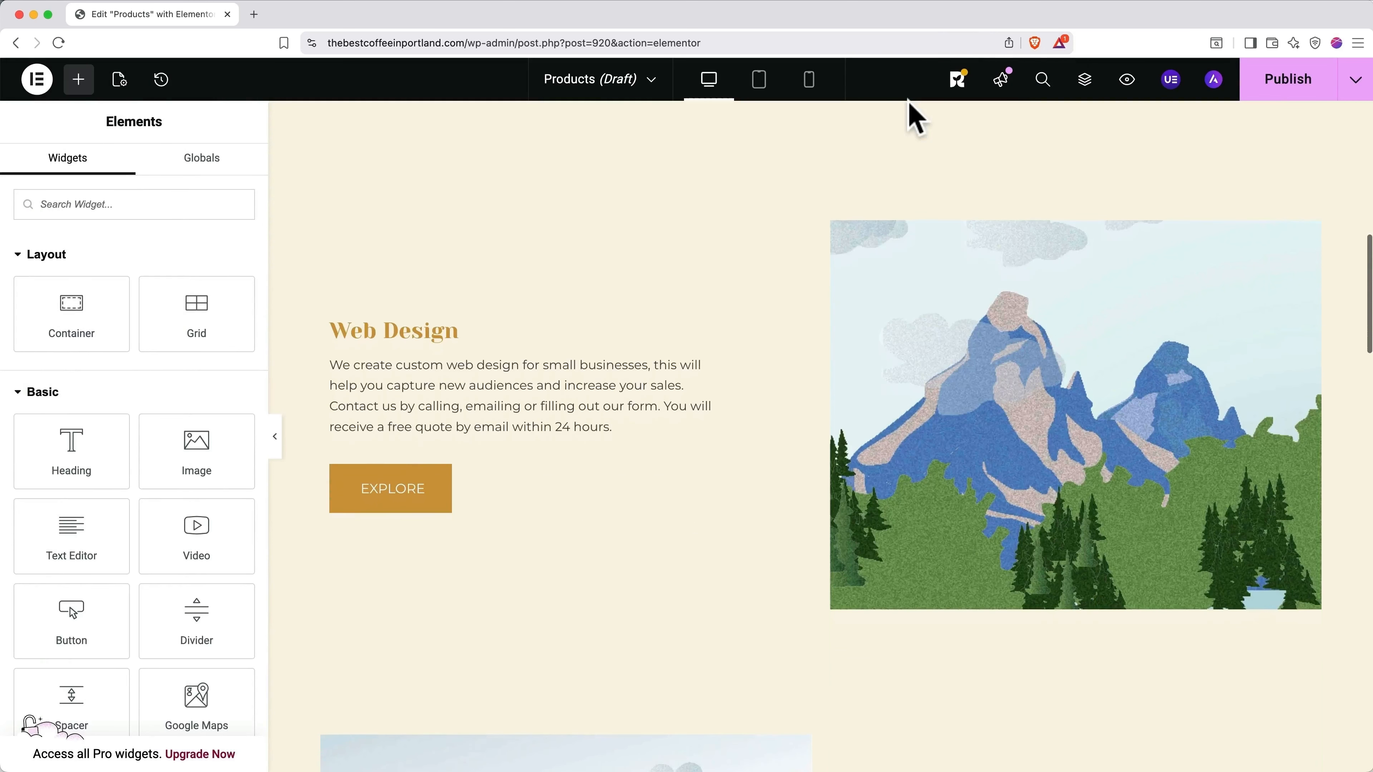
pyautogui.scroll(10, 913, 116)
pyautogui.scroll(3, 913, 116)
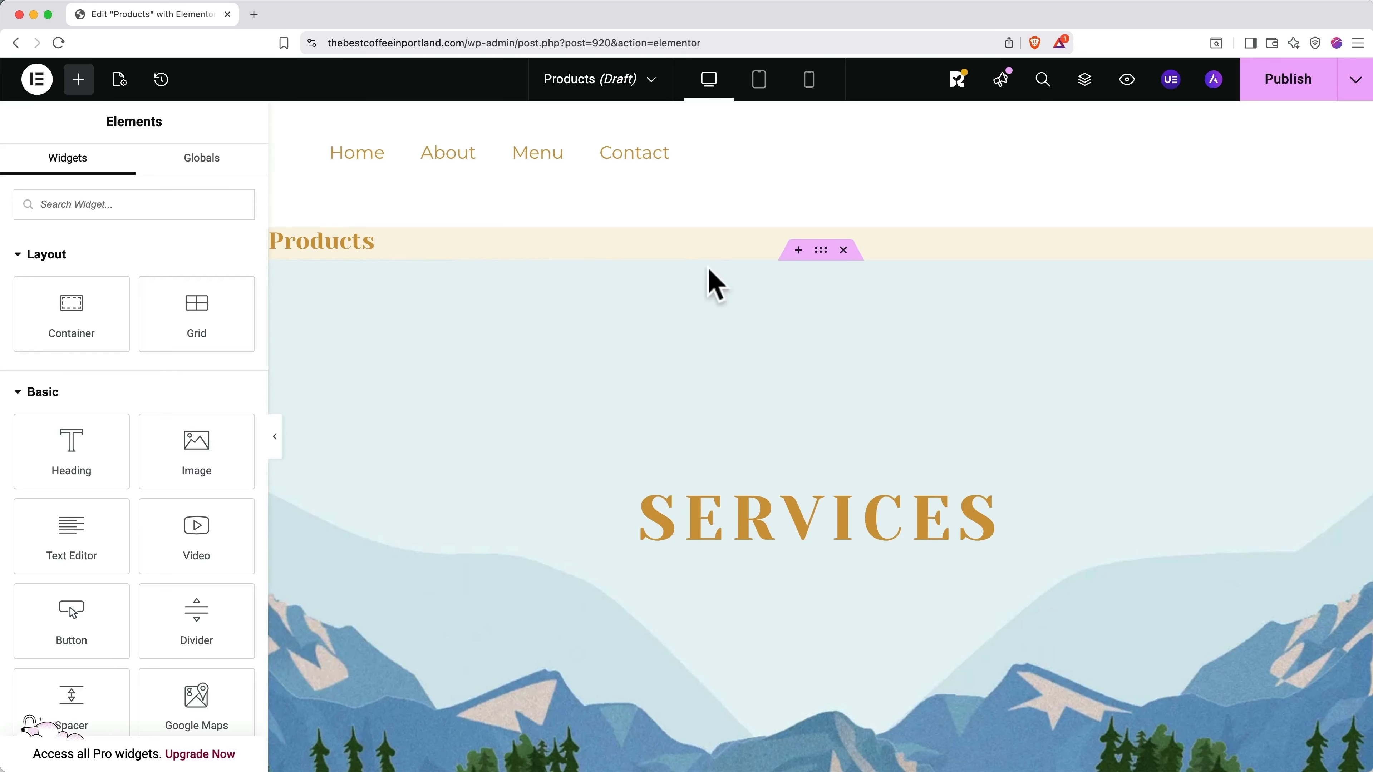
# Step: Save the Products page as a draft and exit Elementor to the WordPress editor
pyautogui.click(1354, 81)
pyautogui.click(1298, 127)
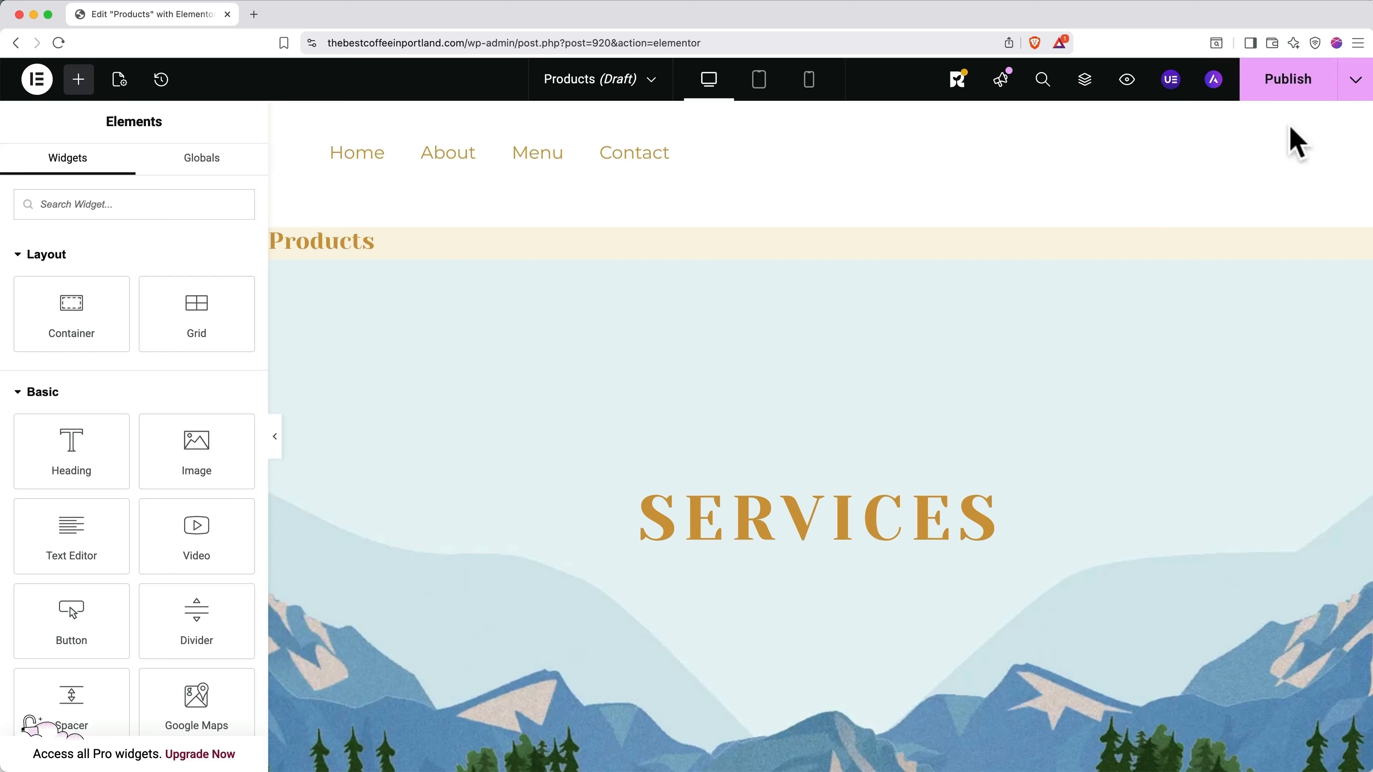
pyautogui.click(39, 86)
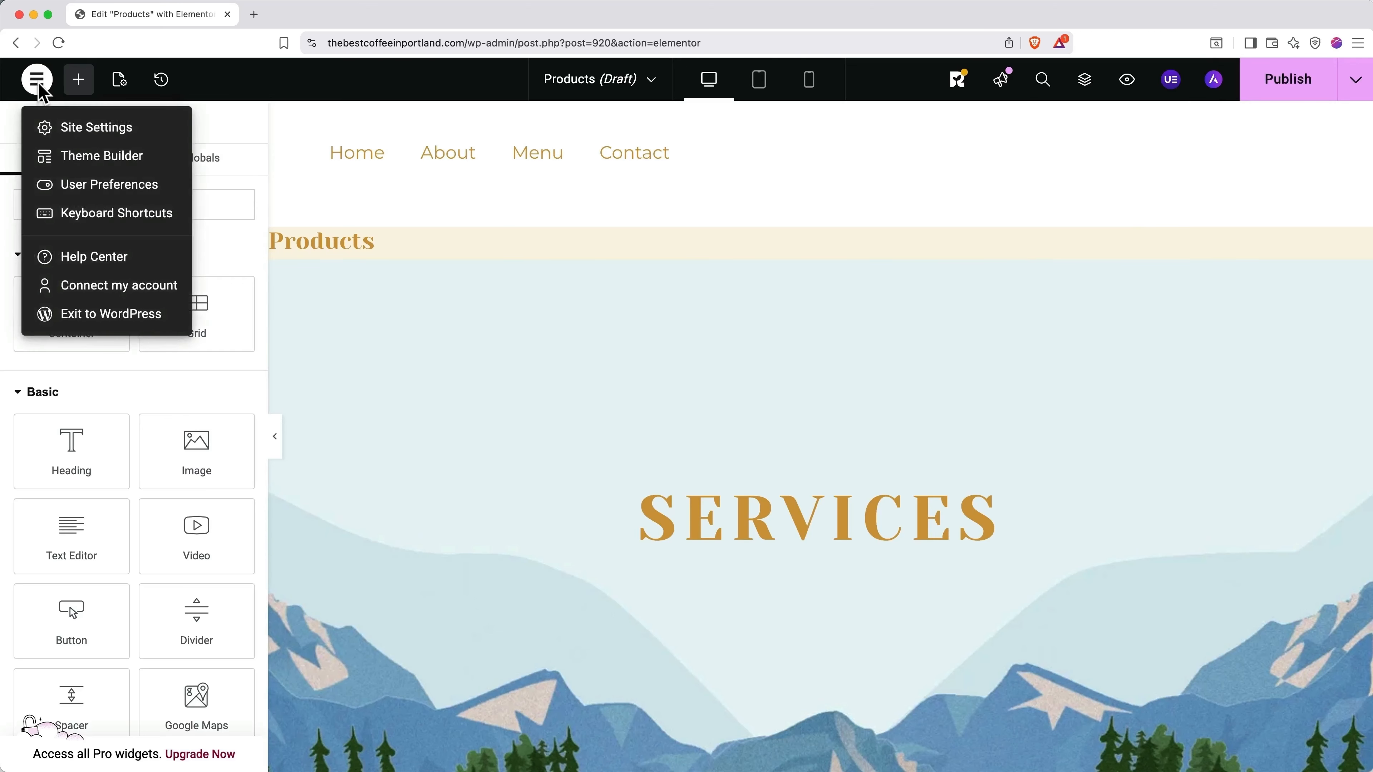
pyautogui.click(76, 315)
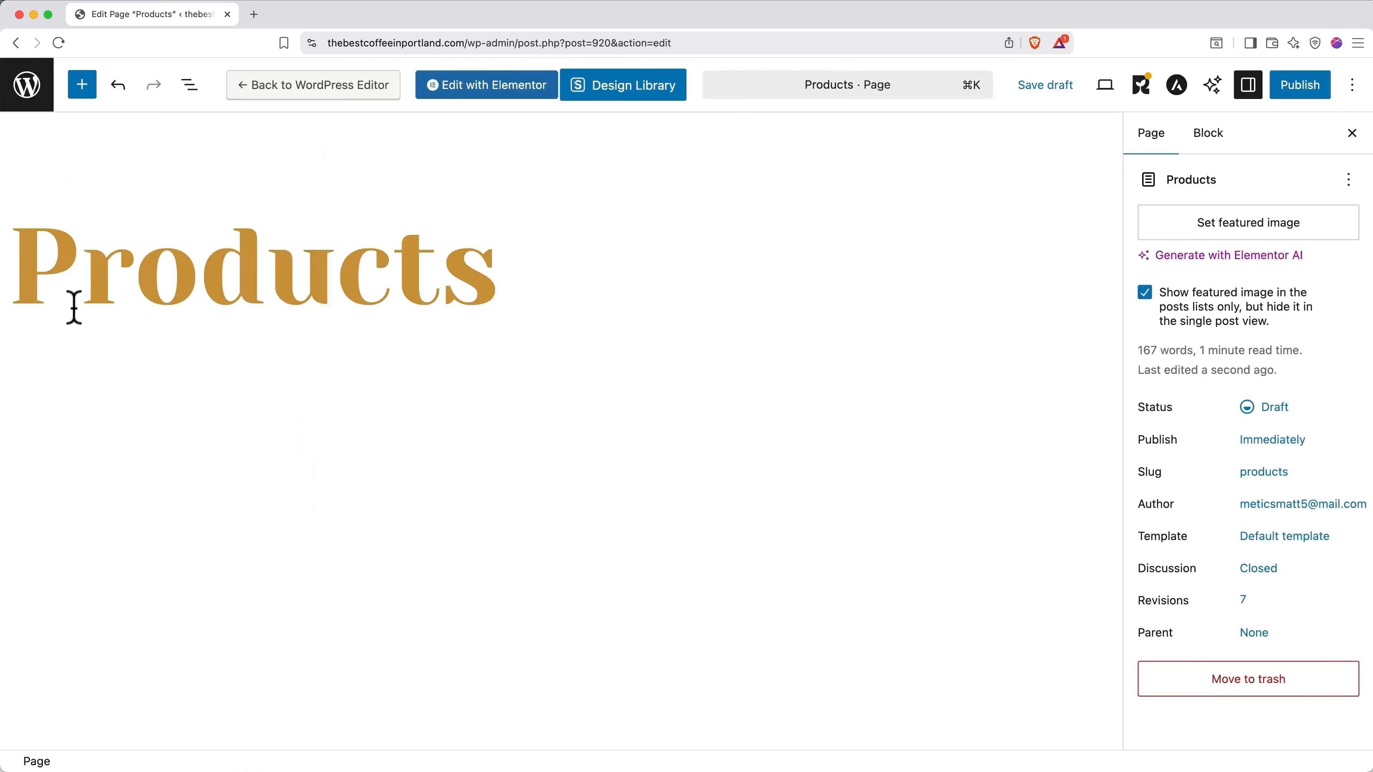
# Step: Hide the big Products title heading, save the draft, and reopen it in Elementor
pyautogui.click(131, 264)
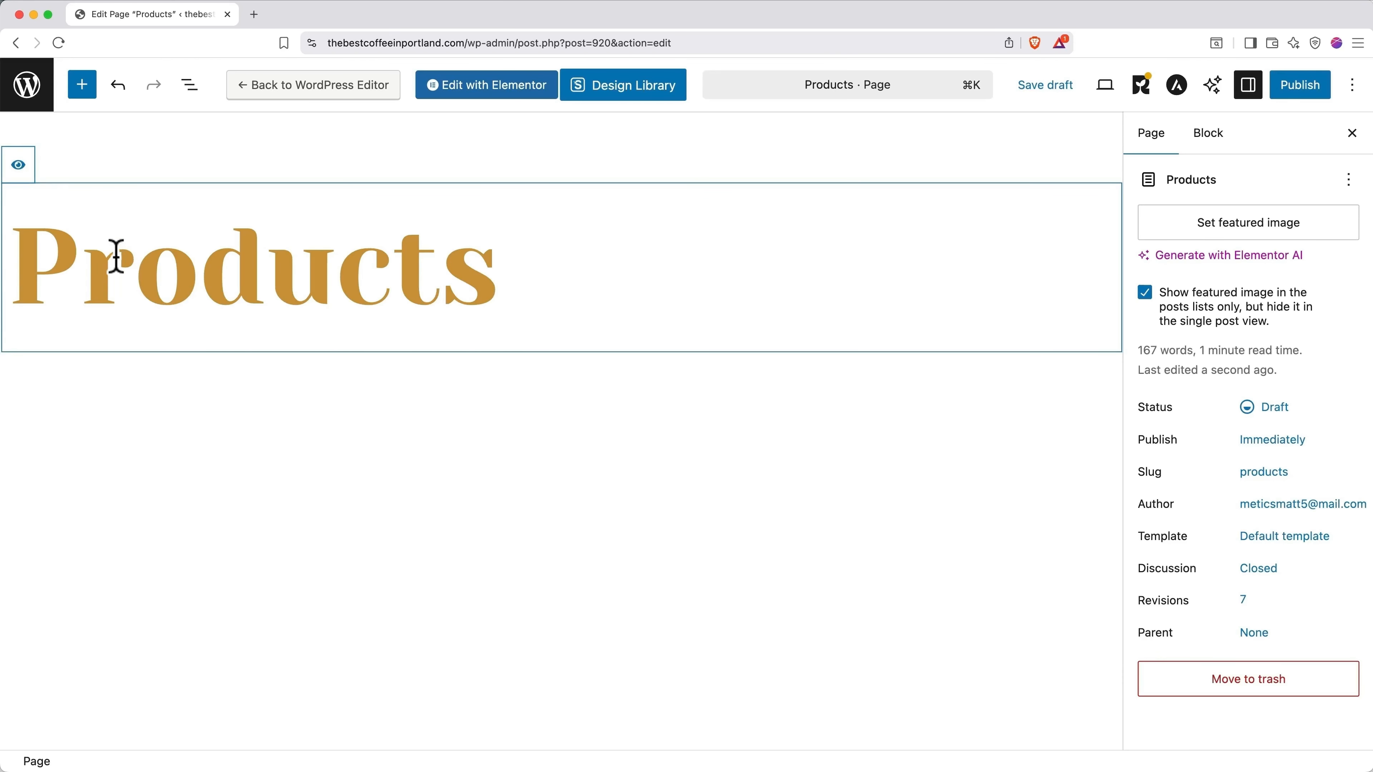
pyautogui.click(18, 165)
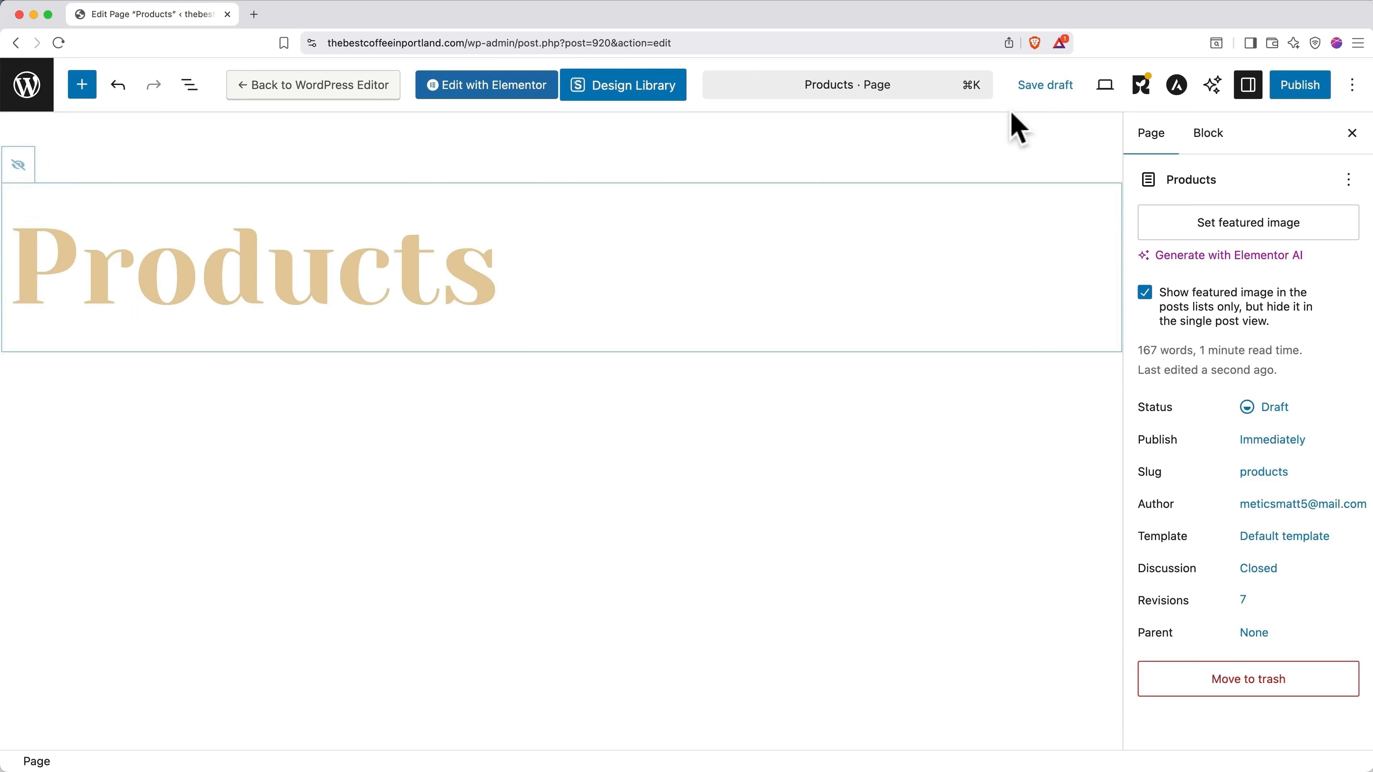
pyautogui.click(1025, 89)
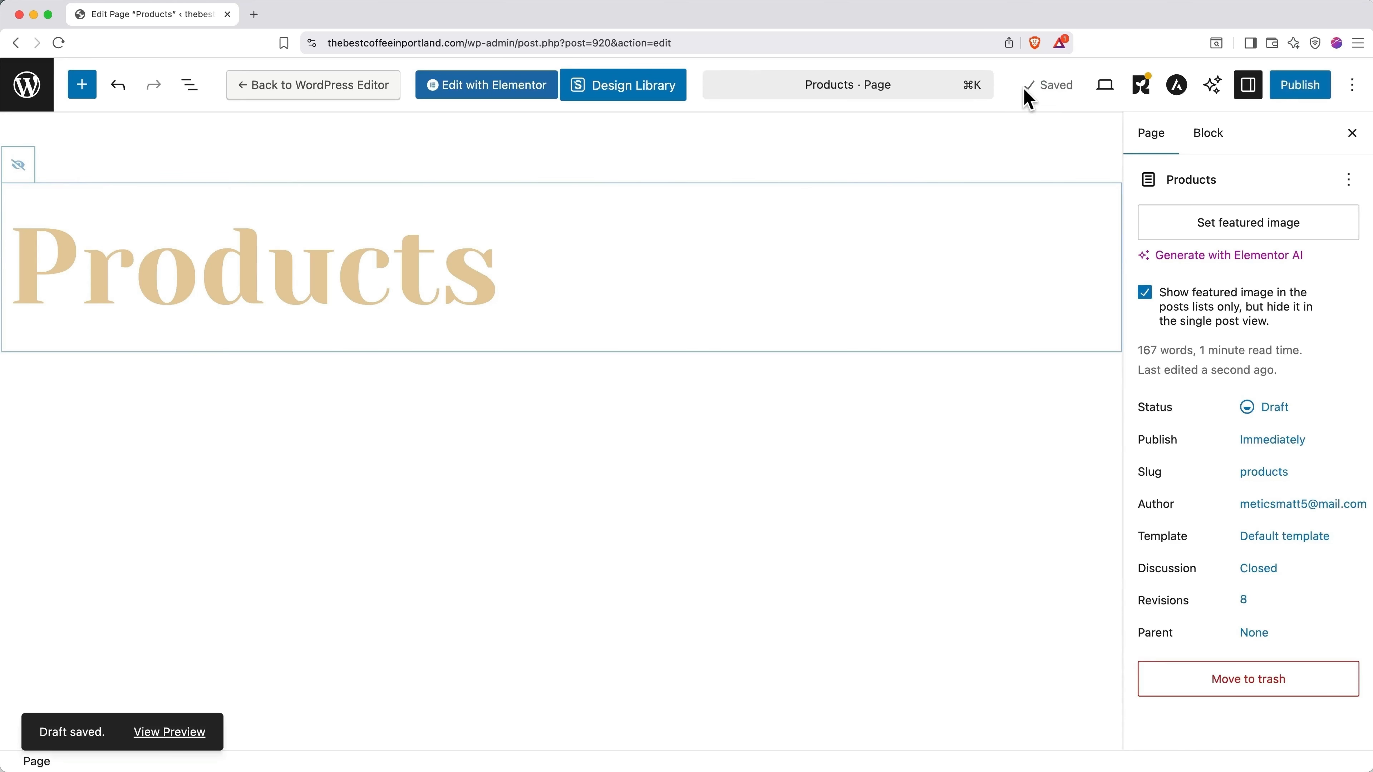
pyautogui.click(480, 92)
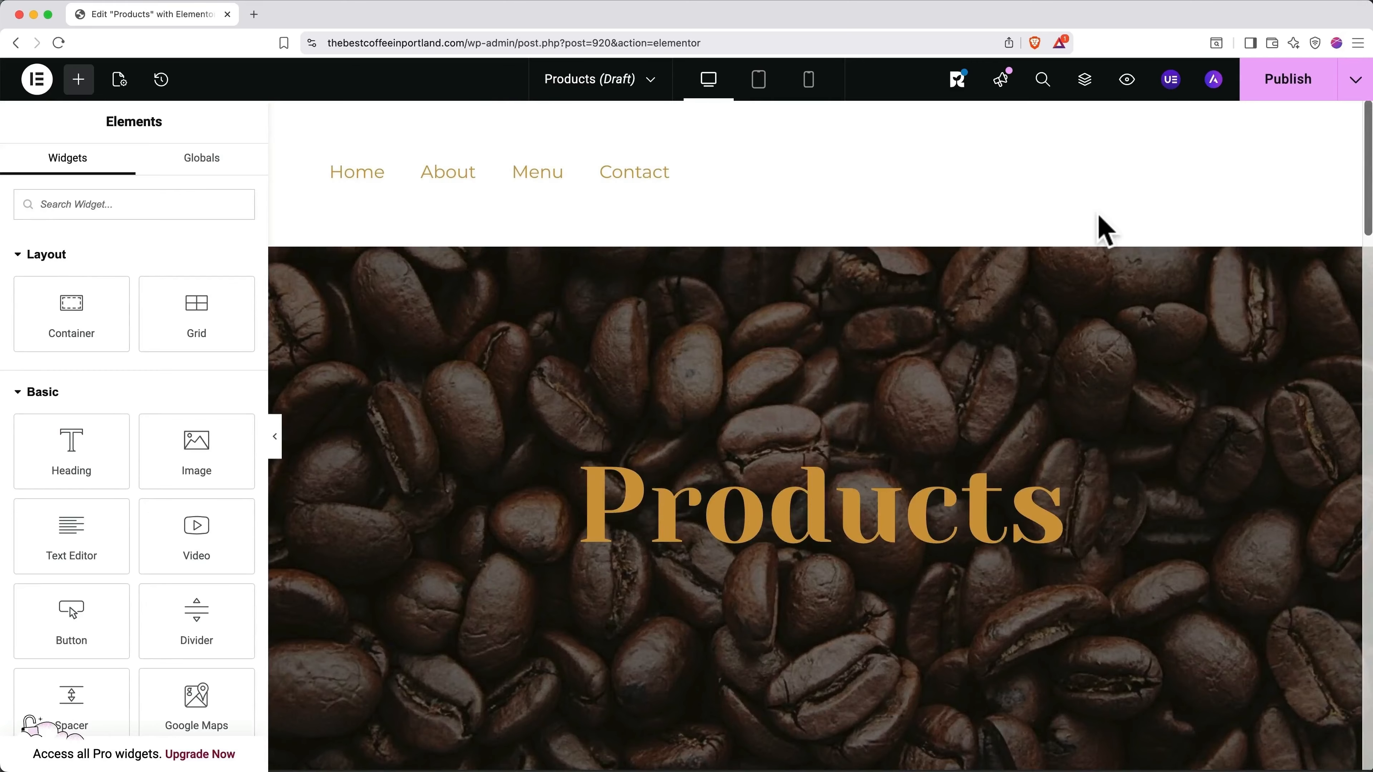
# Step: Scroll through the Products page to check the coffee-bean hero, Whole Beans and Travel Mugs sections
pyautogui.scroll(-5, 1105, 230)
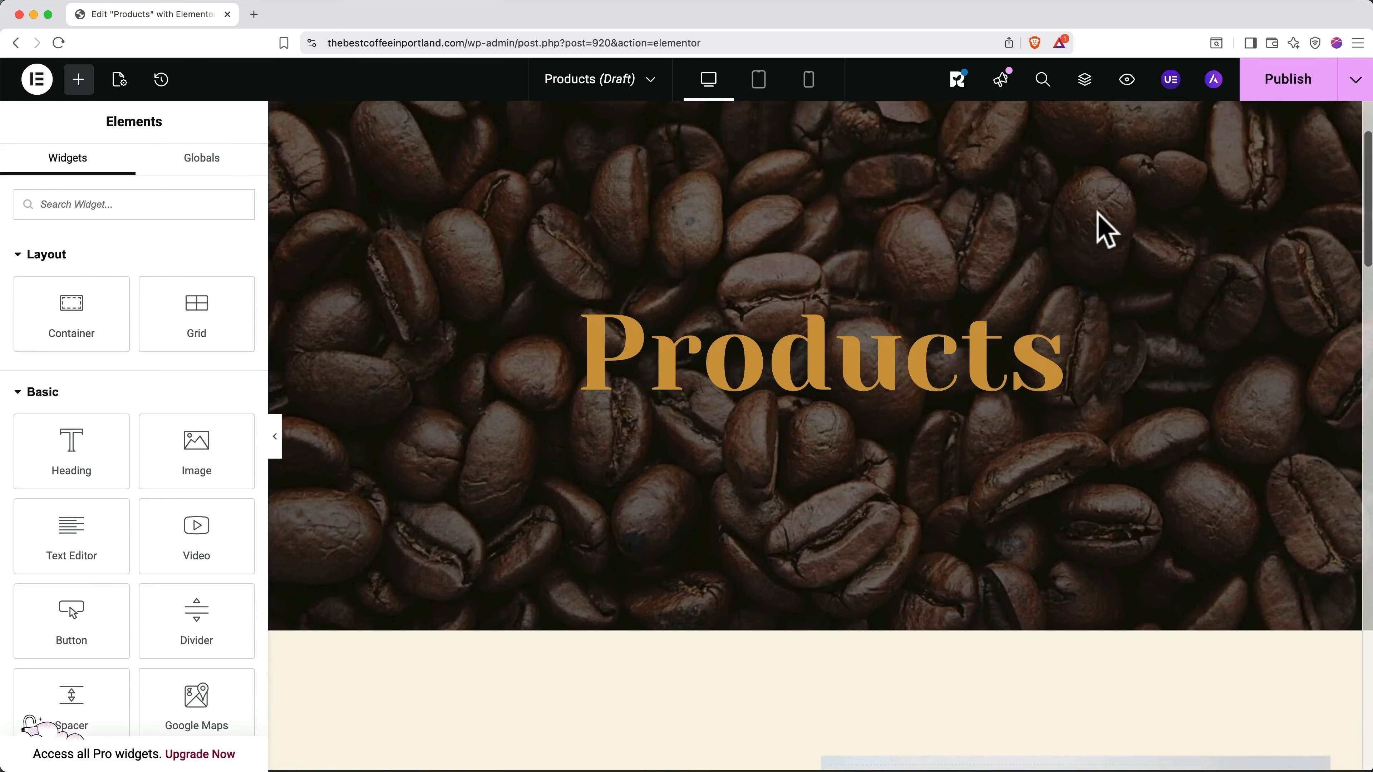
pyautogui.scroll(-5, 1105, 230)
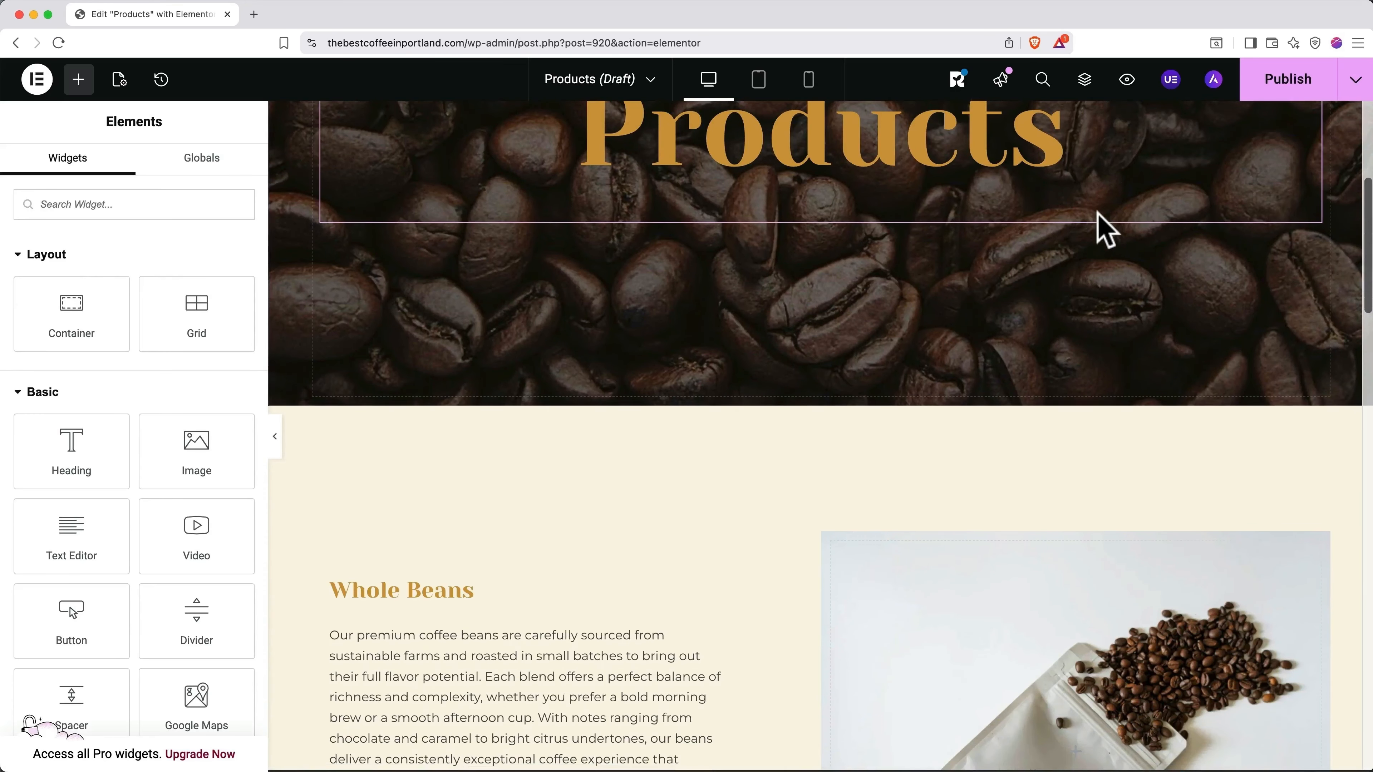
pyautogui.scroll(-8, 1105, 230)
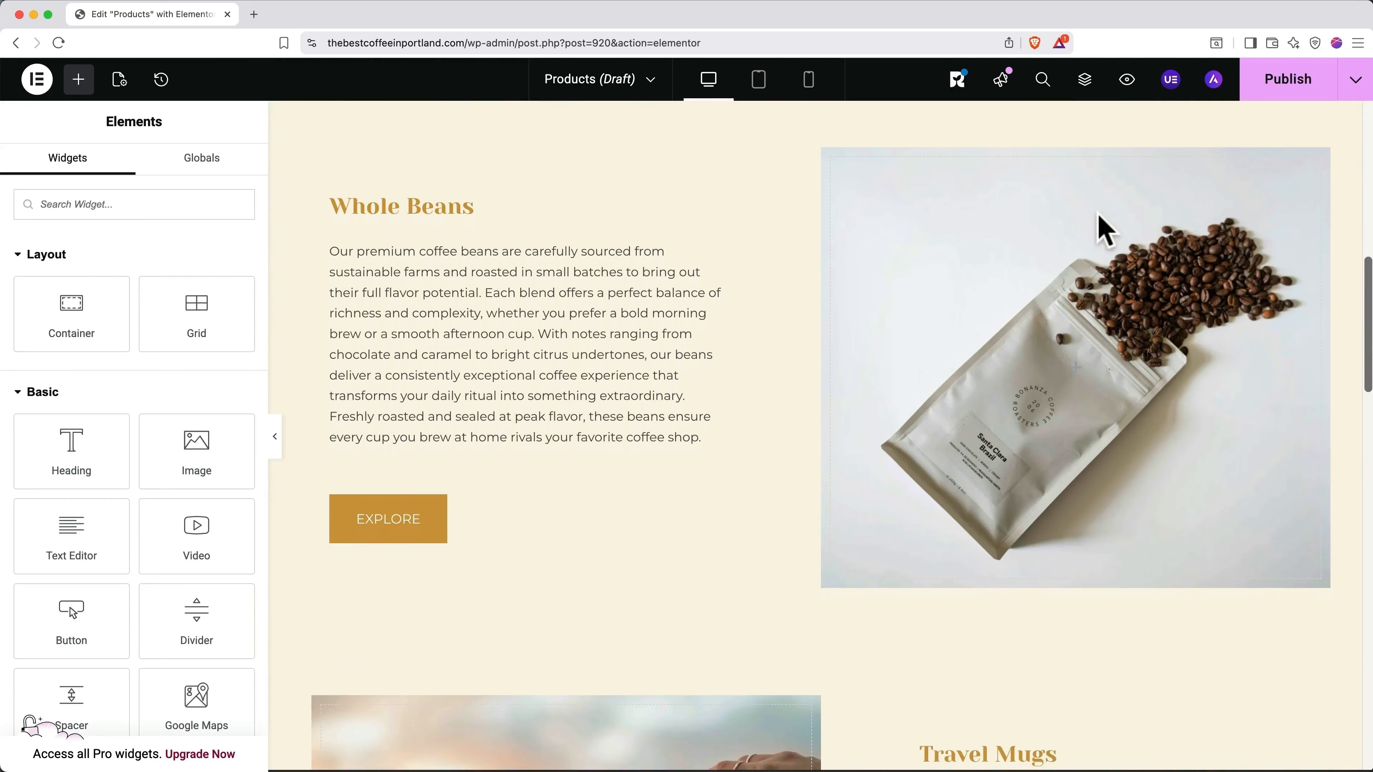
pyautogui.scroll(-4, 1105, 230)
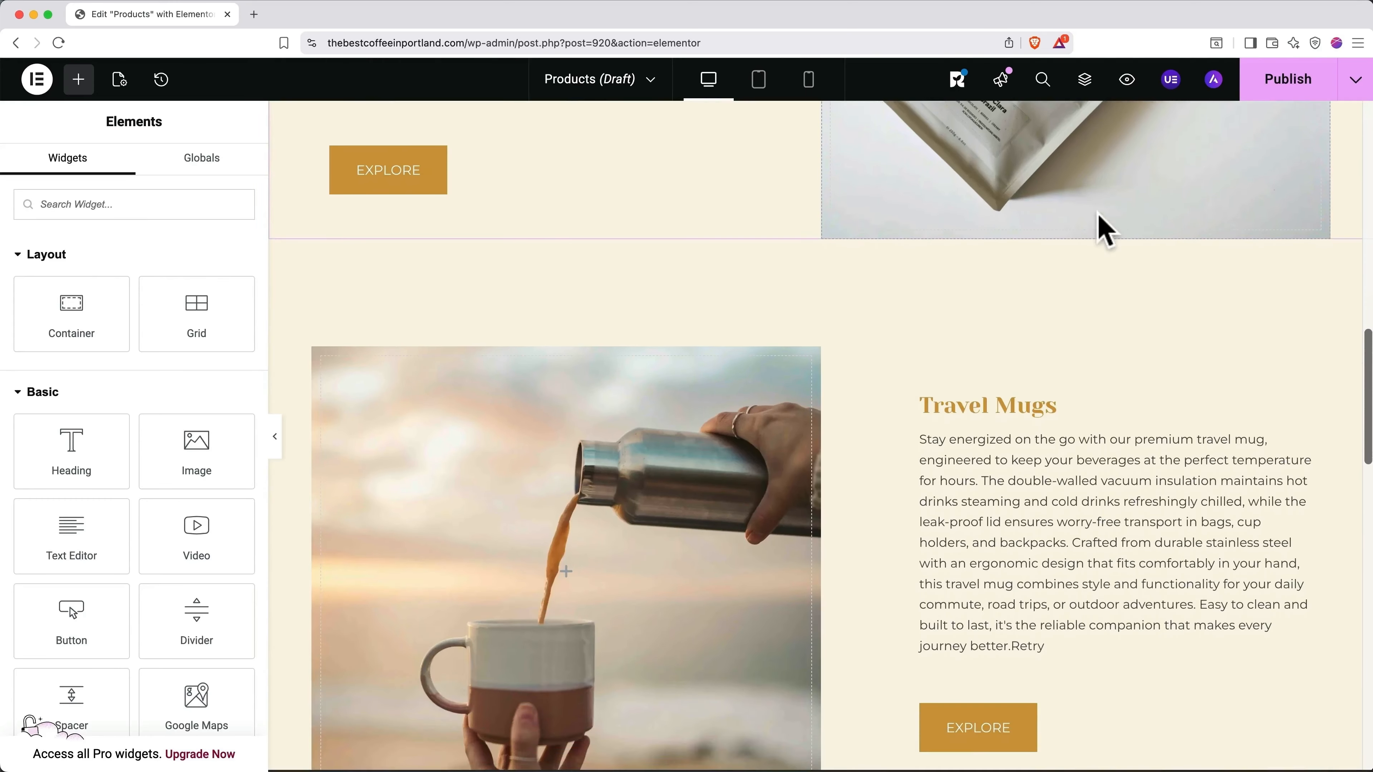
pyautogui.scroll(2, 1105, 230)
pyautogui.scroll(10, 1105, 230)
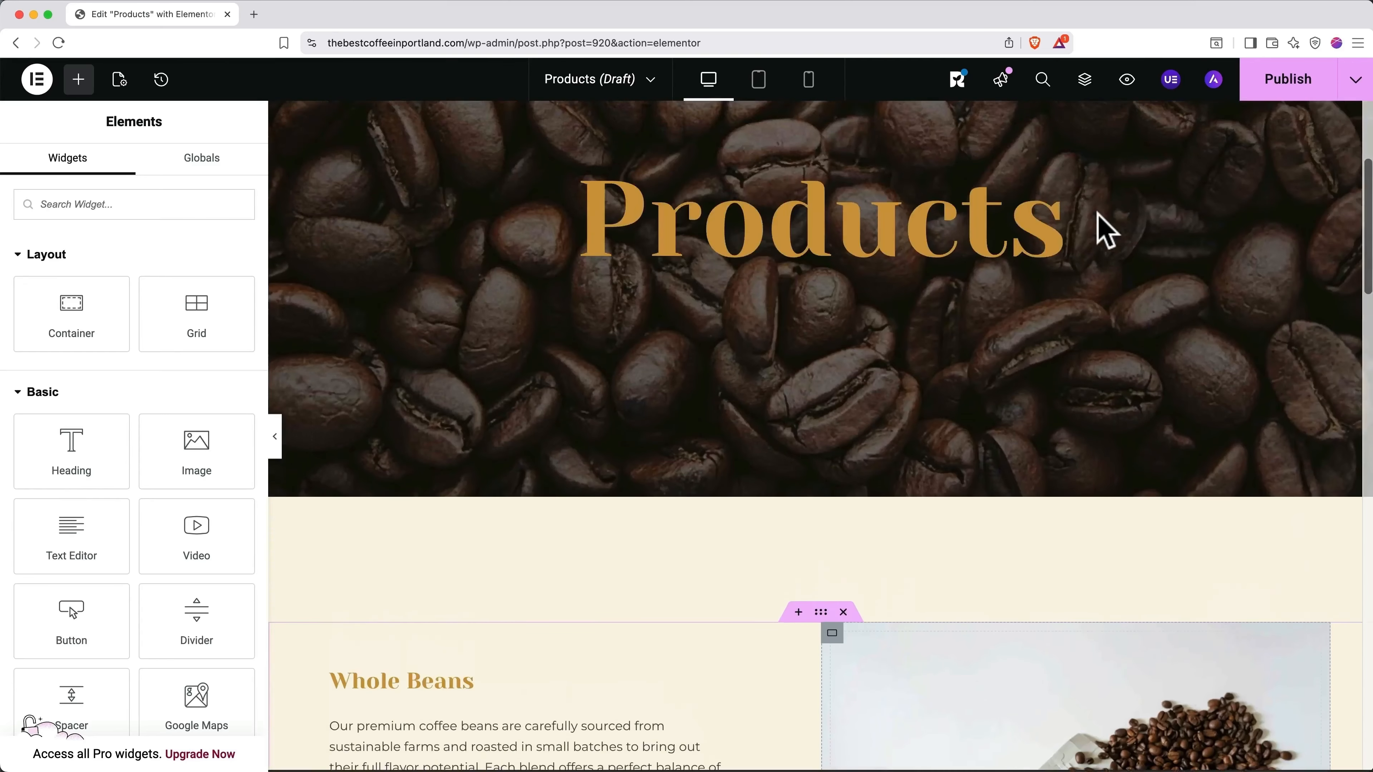
pyautogui.scroll(3, 1105, 230)
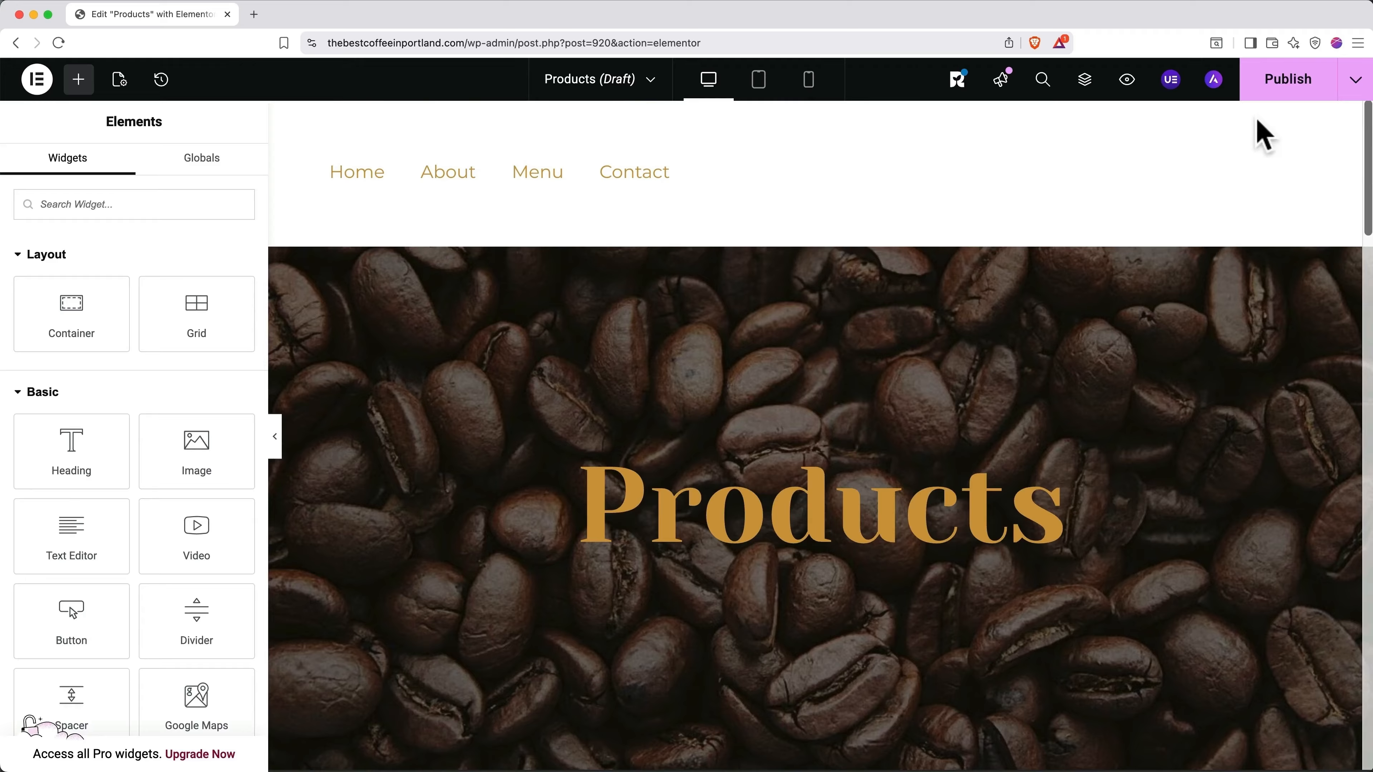
# Step: Publish the Products page, preview it in a new tab, and open the Customizer
pyautogui.click(1279, 100)
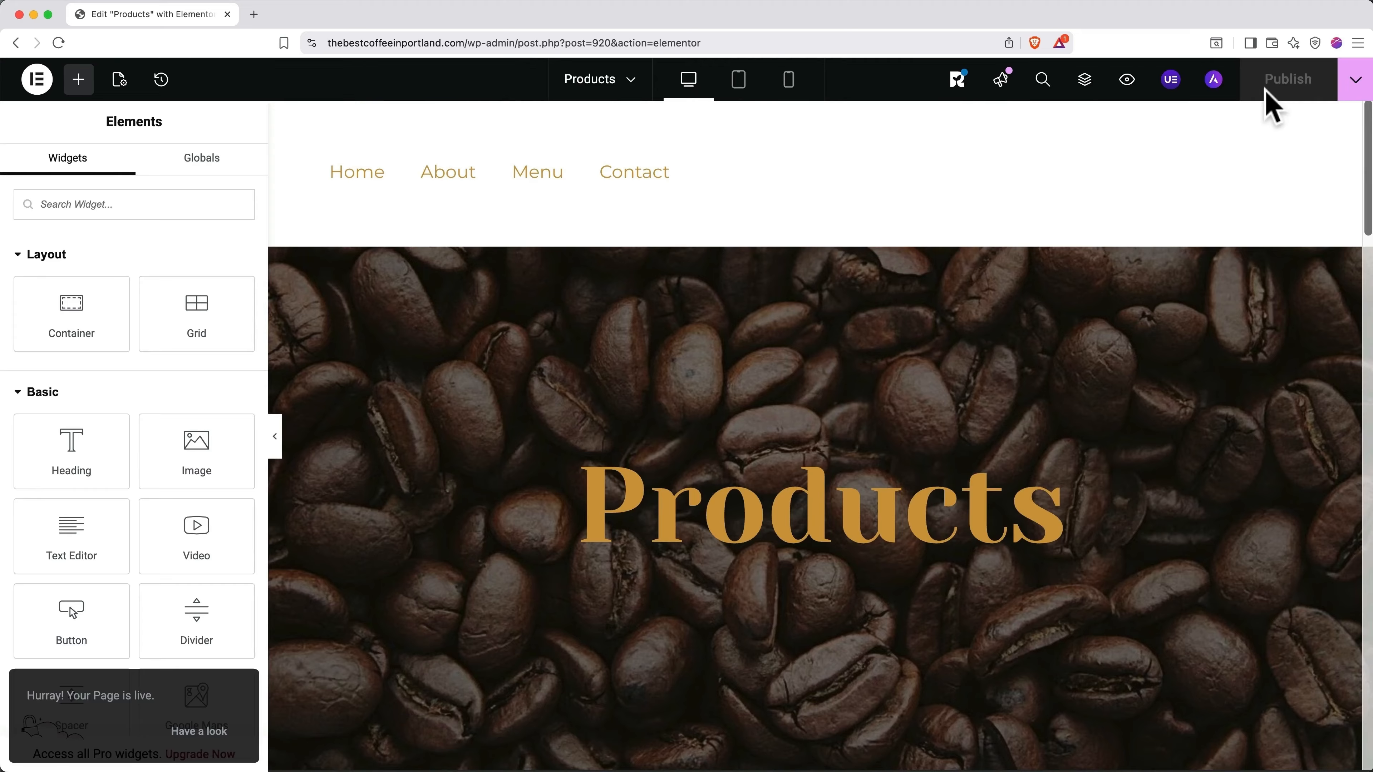
pyautogui.click(1126, 81)
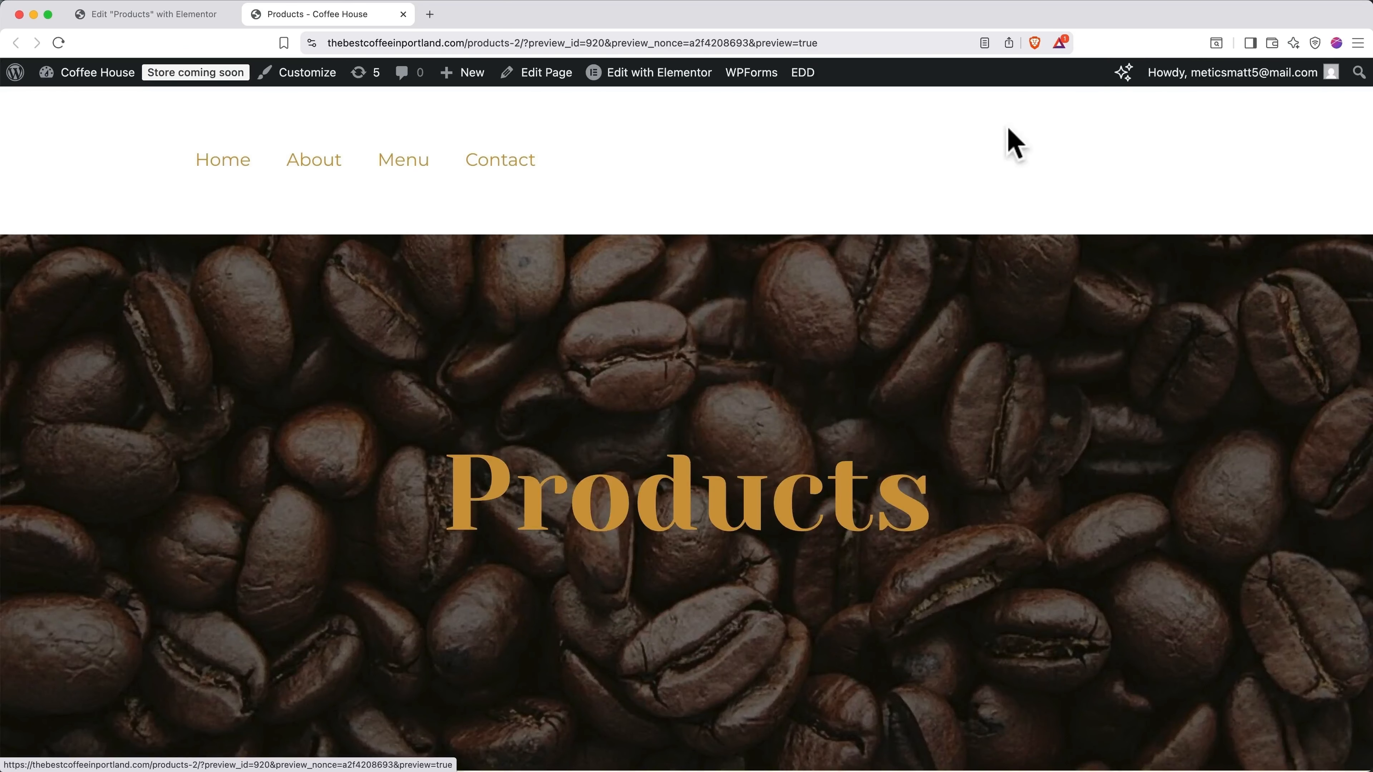
pyautogui.click(306, 76)
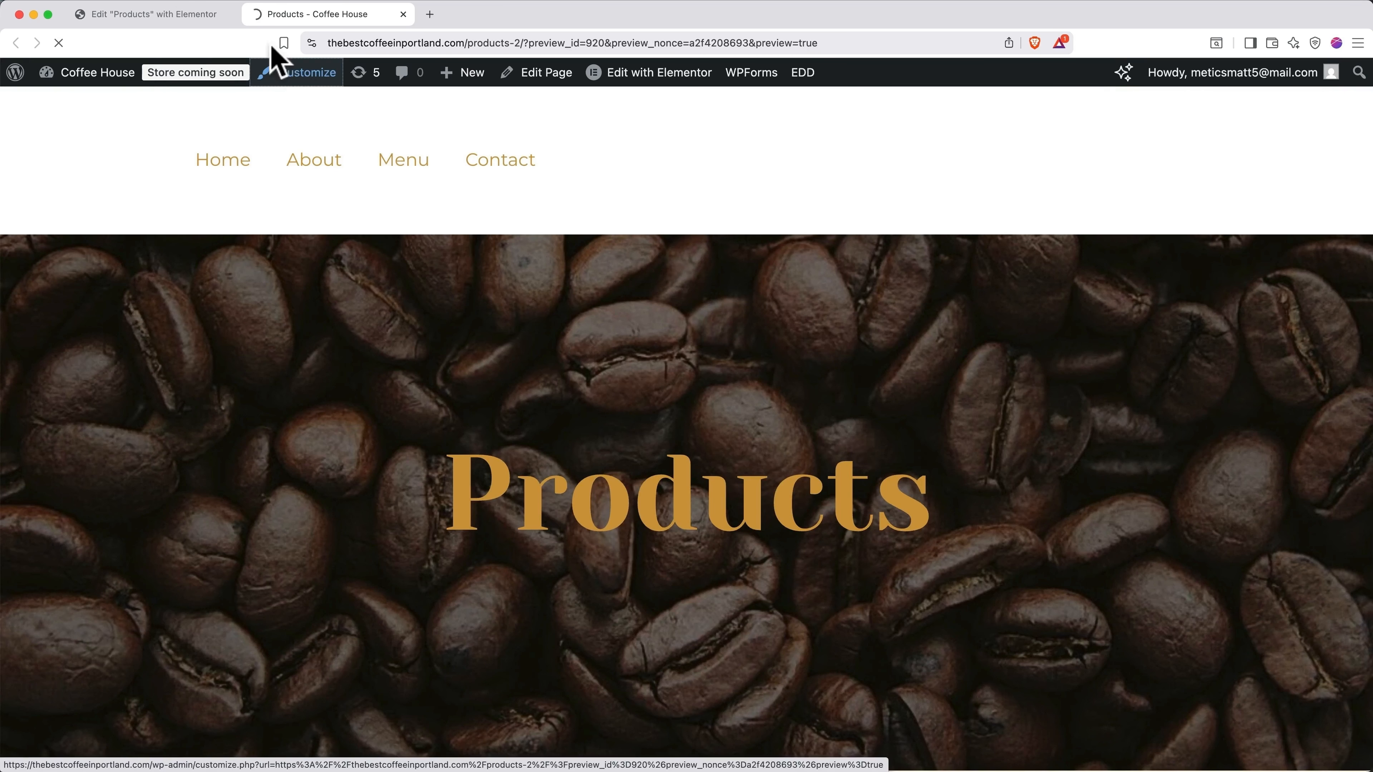
# Step: Add the Products page to the menu named Menu, placing it right under Home
pyautogui.click(228, 15)
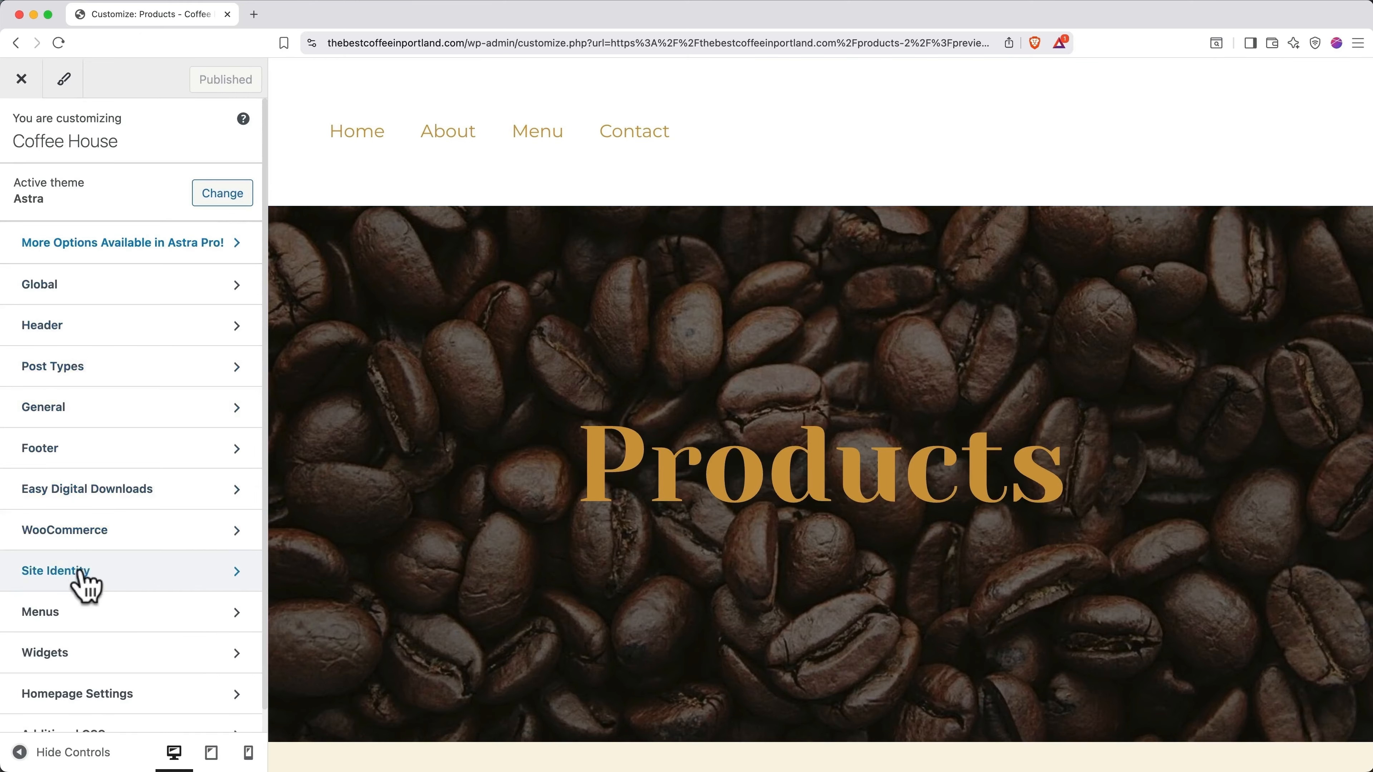
pyautogui.click(87, 617)
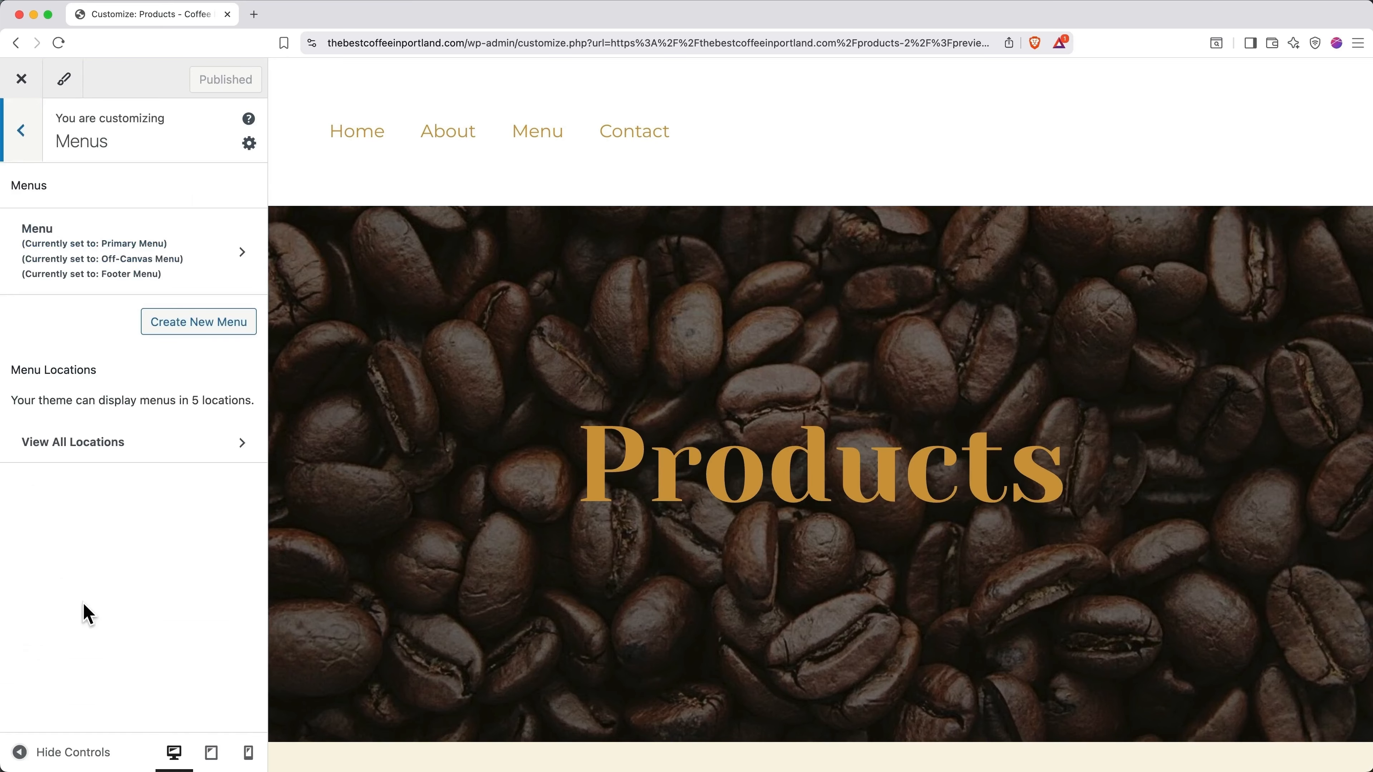
pyautogui.click(189, 265)
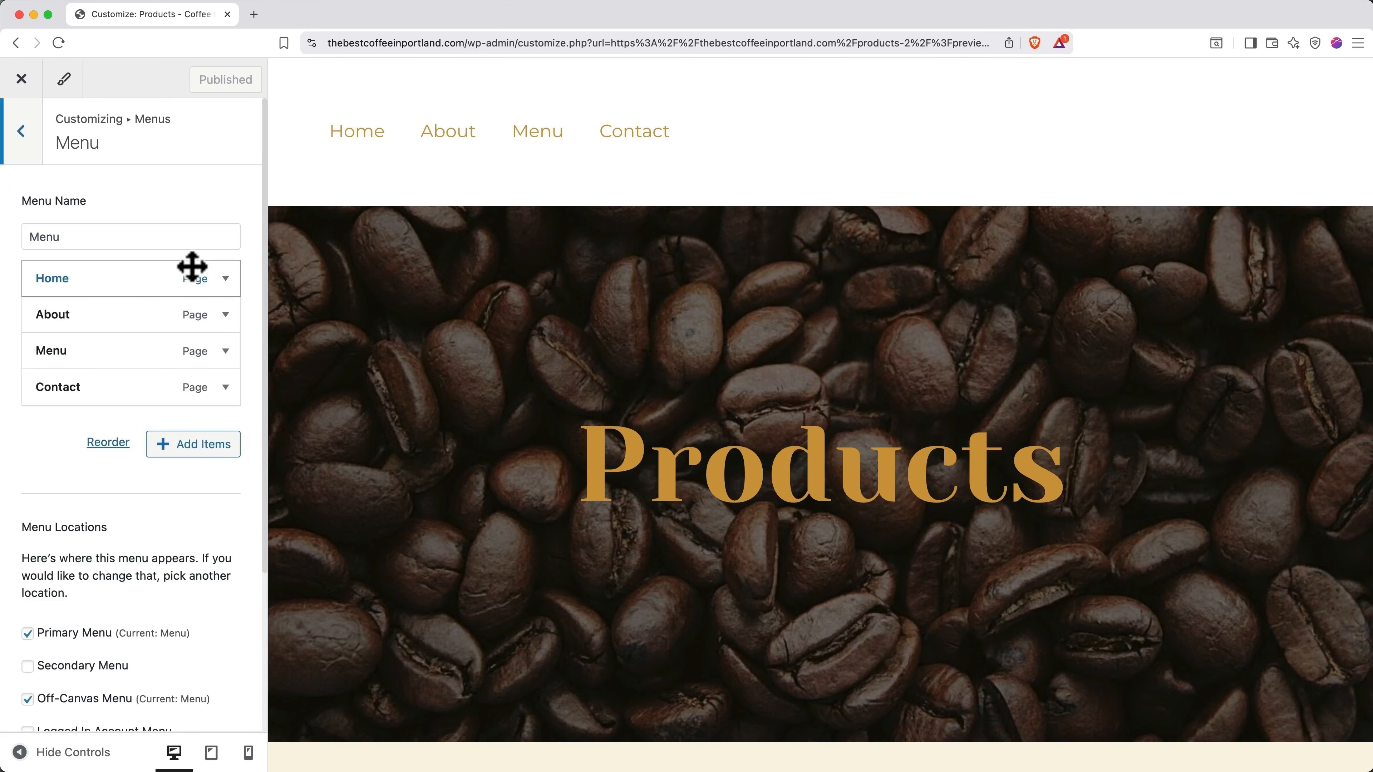
pyautogui.click(182, 447)
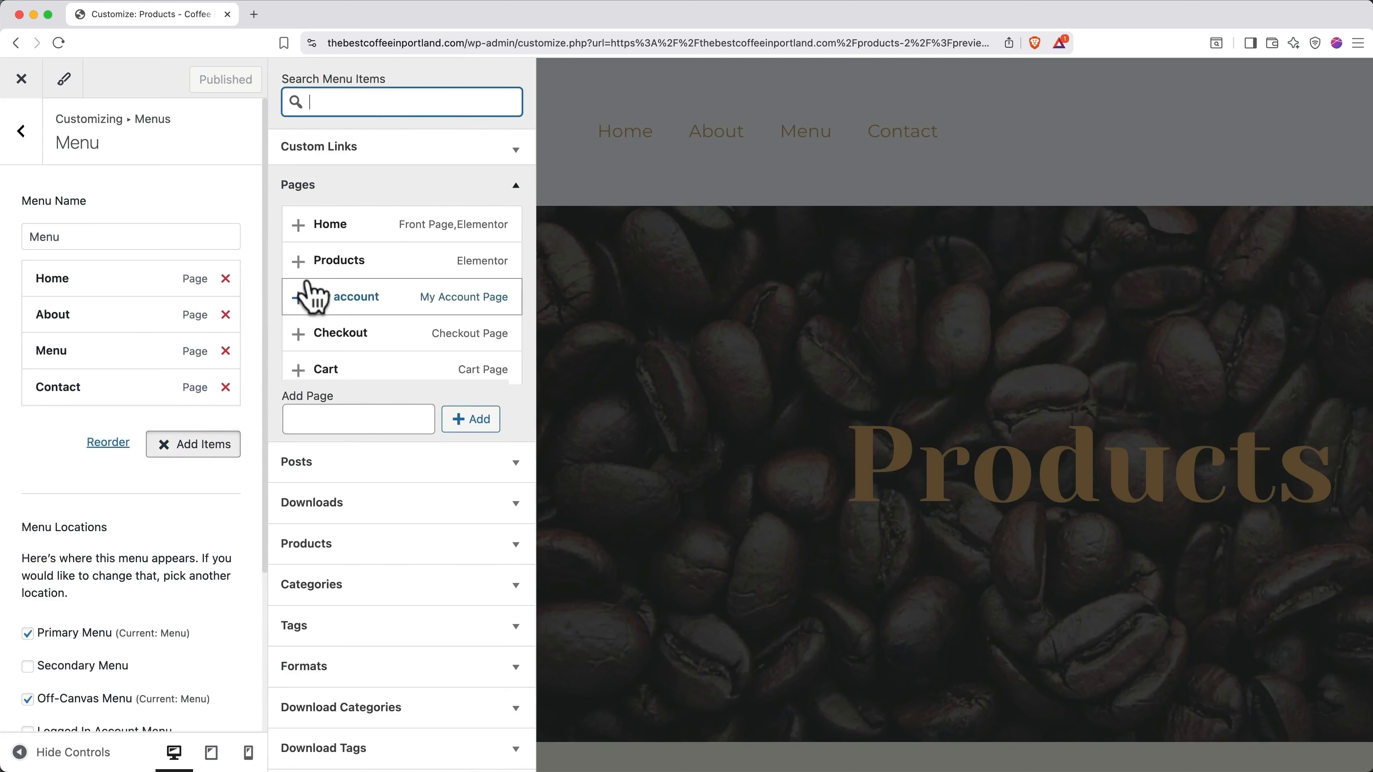
pyautogui.click(299, 261)
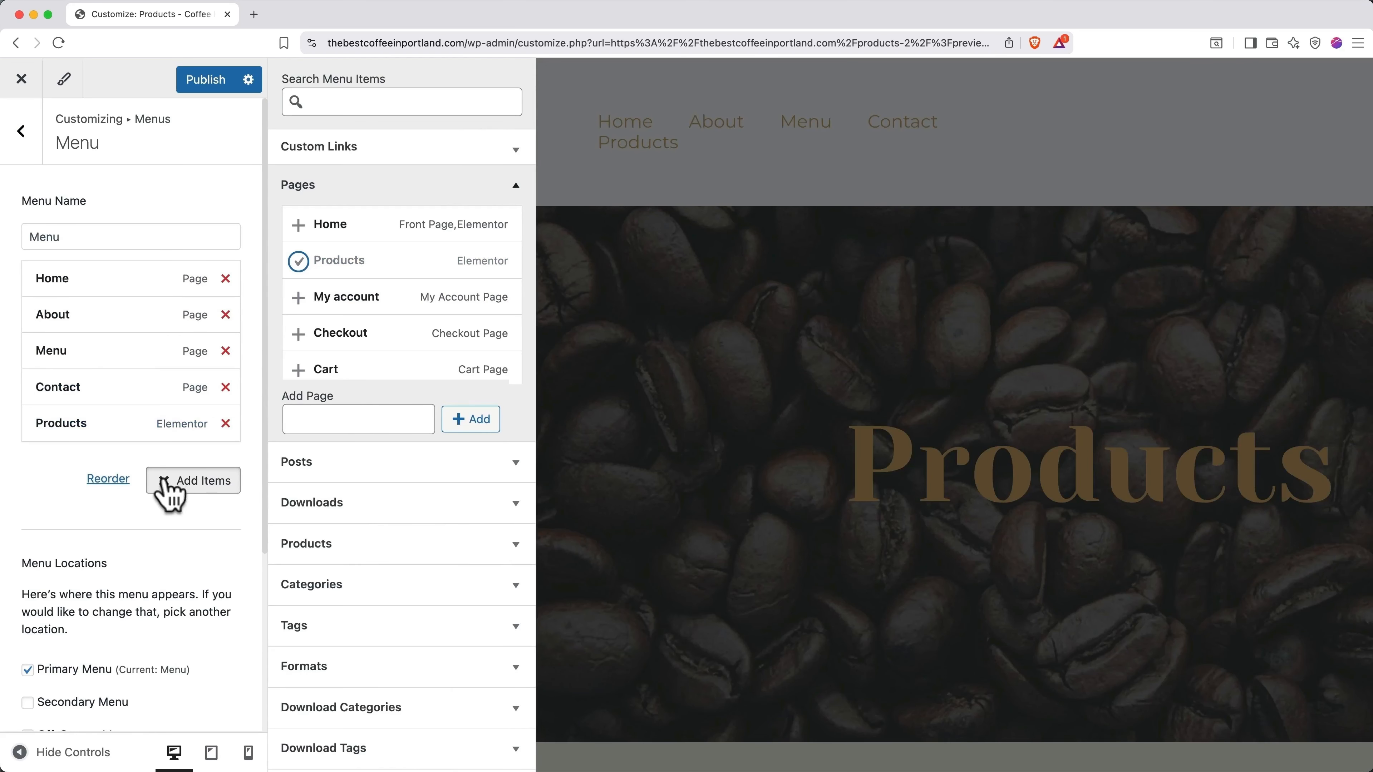
pyautogui.click(166, 482)
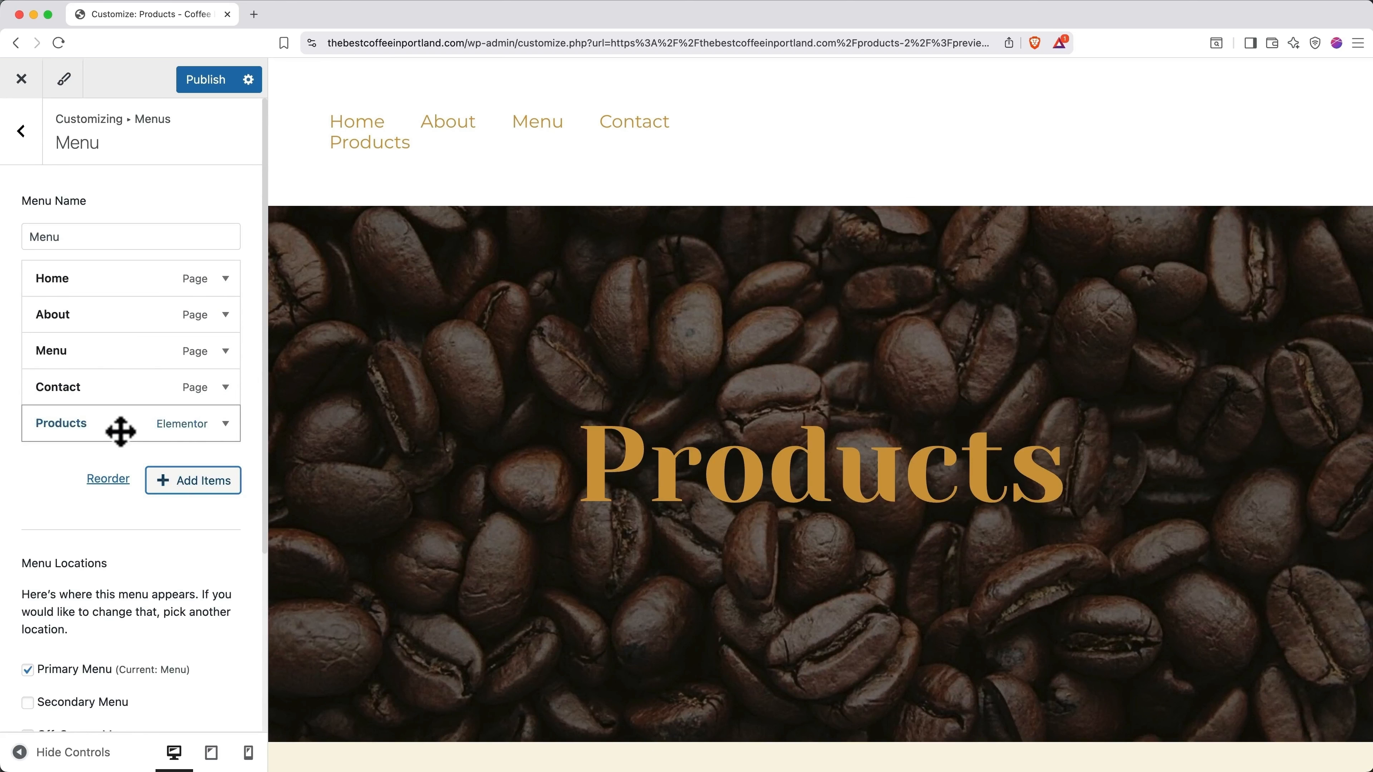
pyautogui.moveTo(120, 431); pyautogui.dragTo(52, 315)
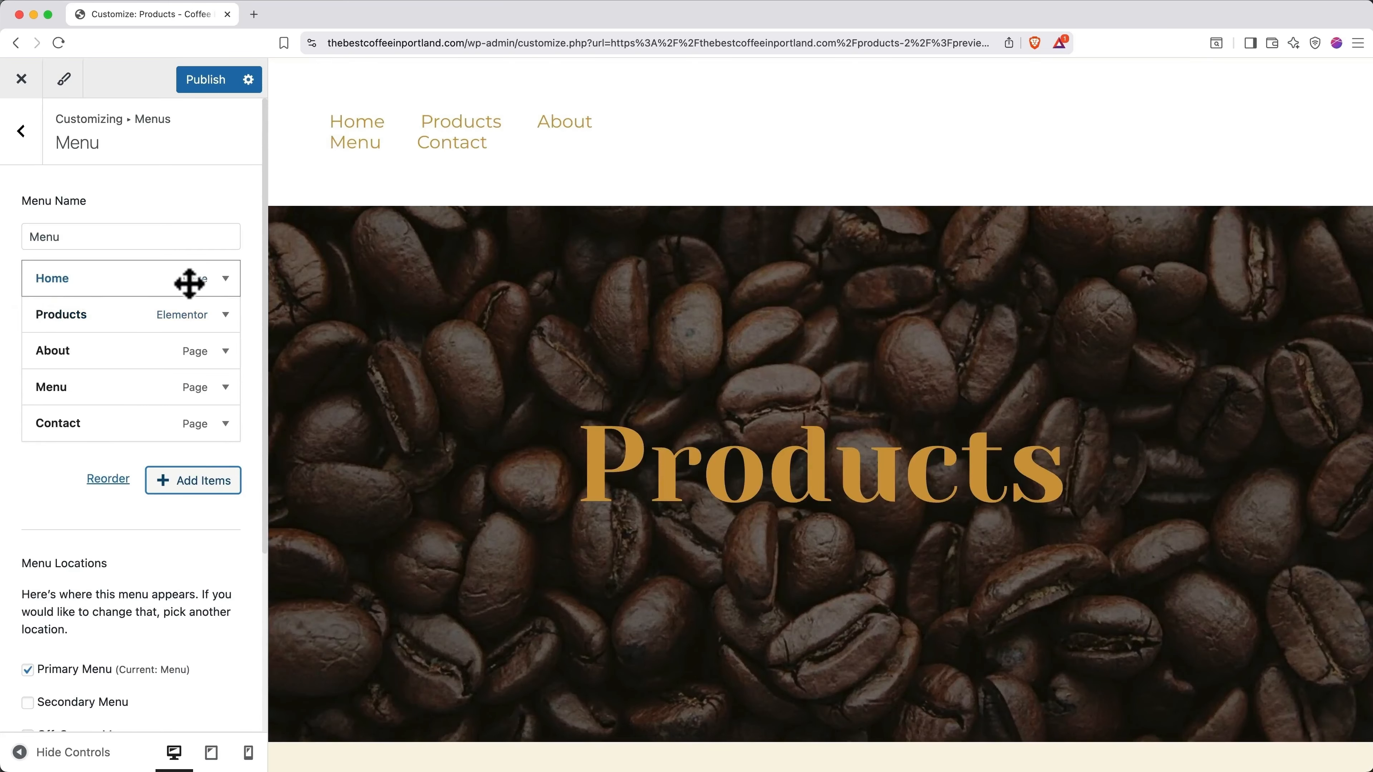
# Step: Remove Home from the menu and publish the menu changes
pyautogui.click(227, 278)
pyautogui.scroll(-2, 199, 414)
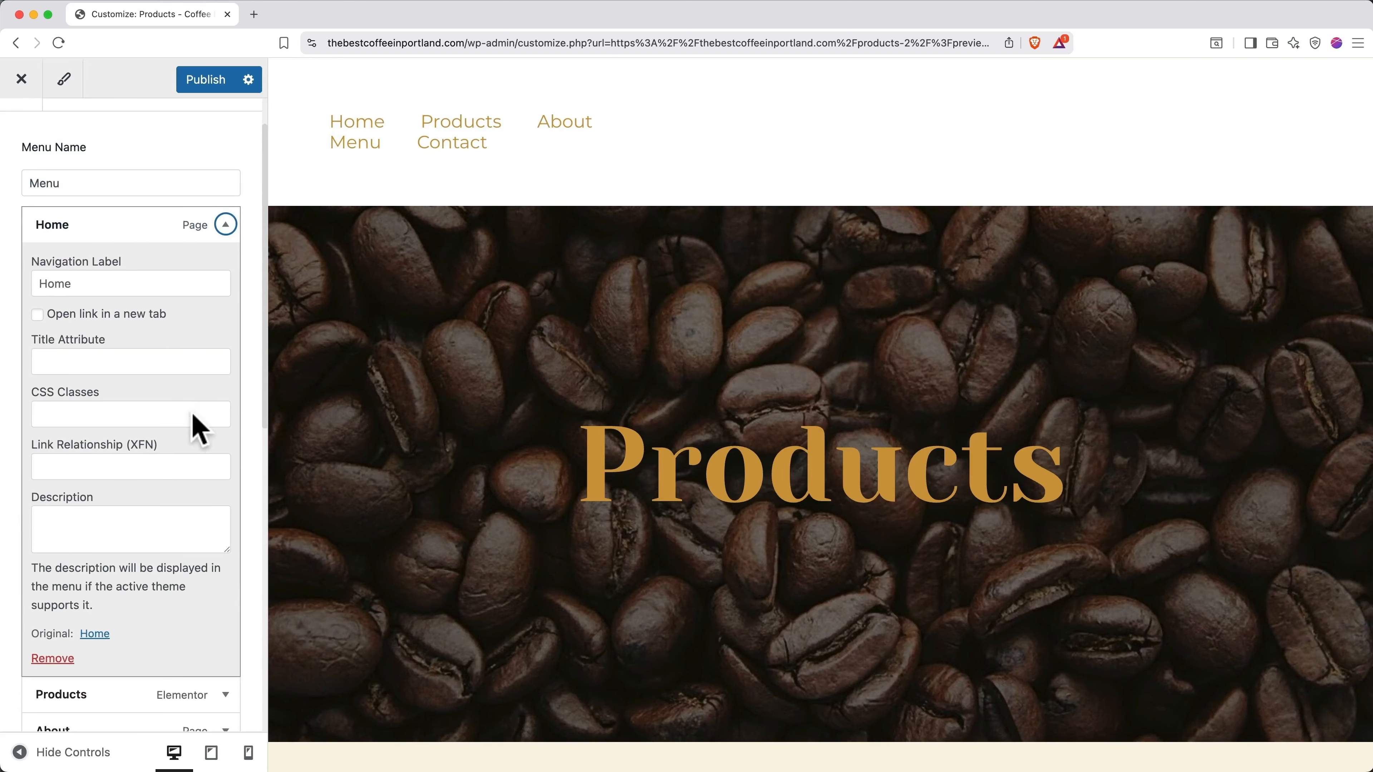
pyautogui.click(54, 658)
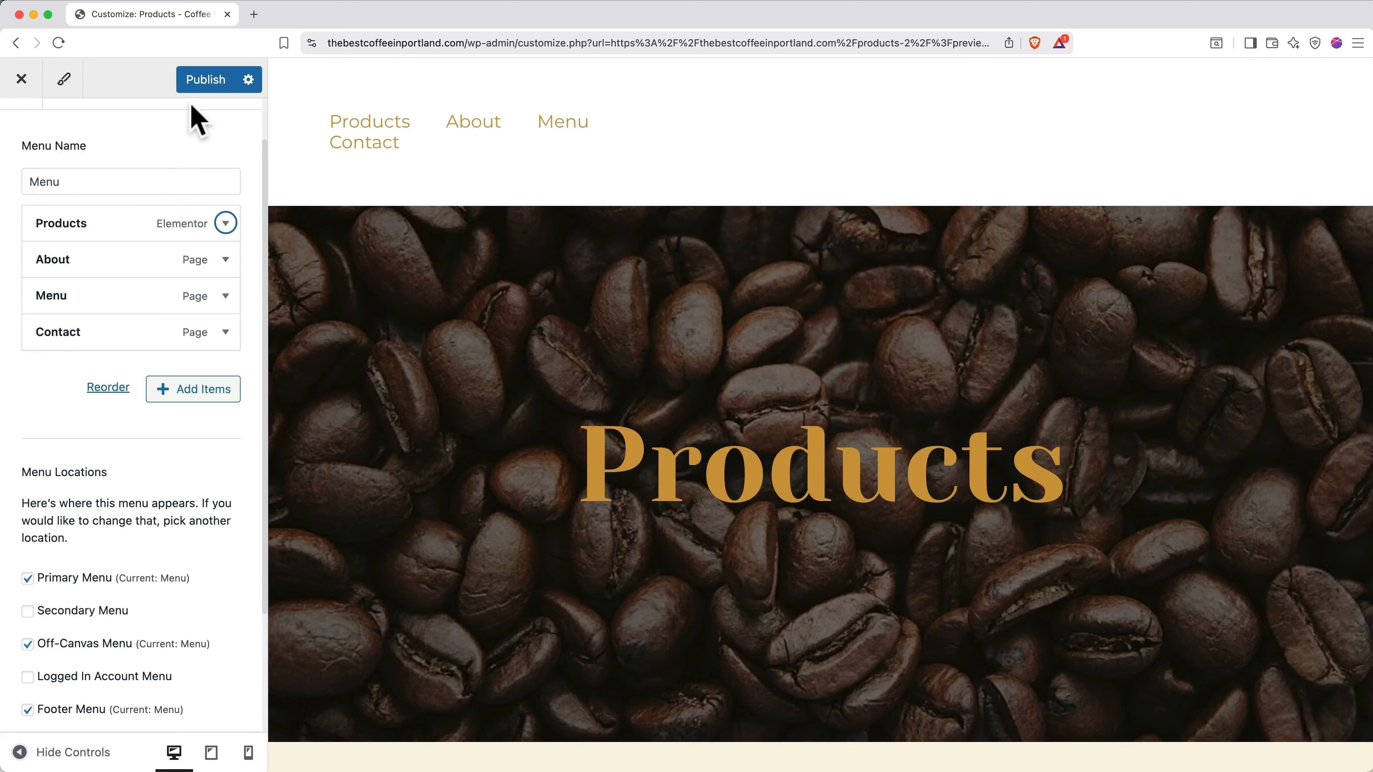
pyautogui.click(197, 85)
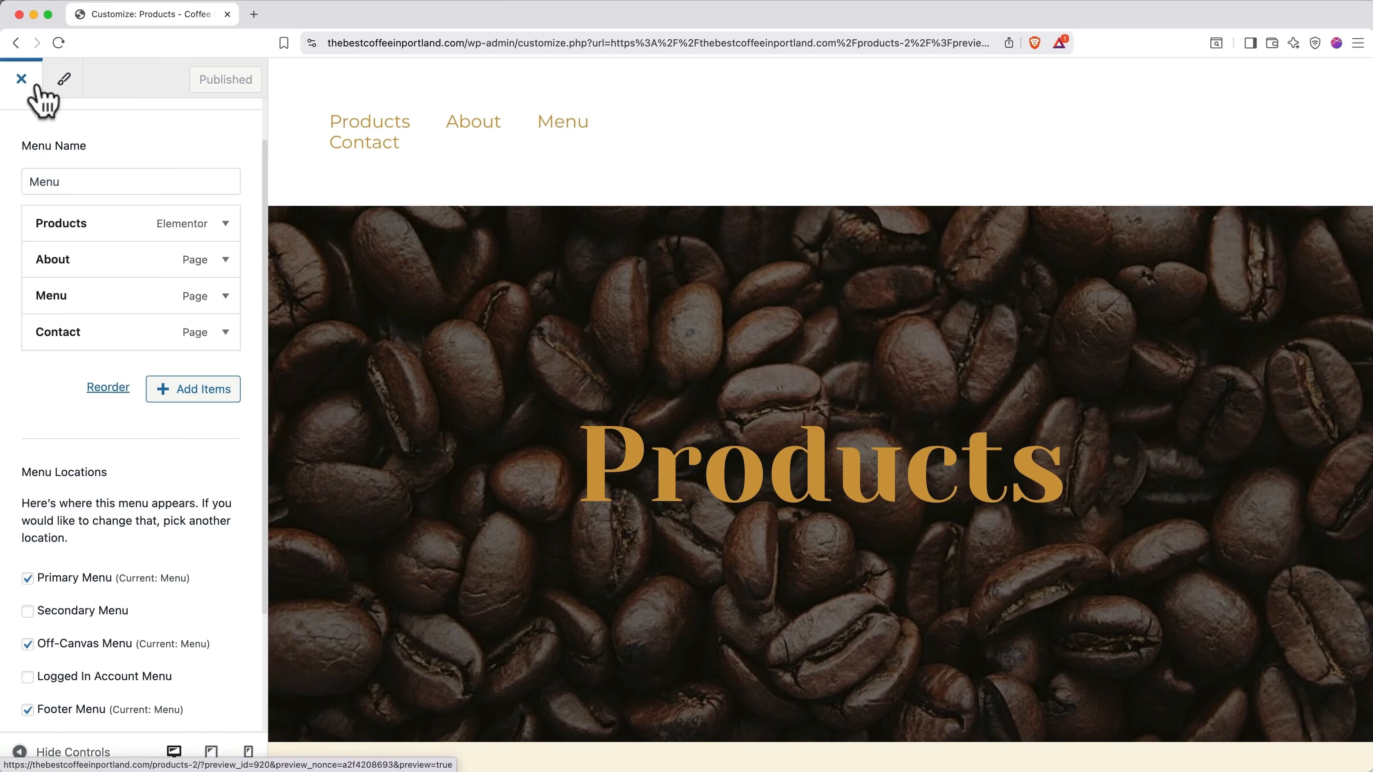
# Step: Return from the menu editor to the Customizer's header settings
pyautogui.click(21, 135)
pyautogui.click(22, 146)
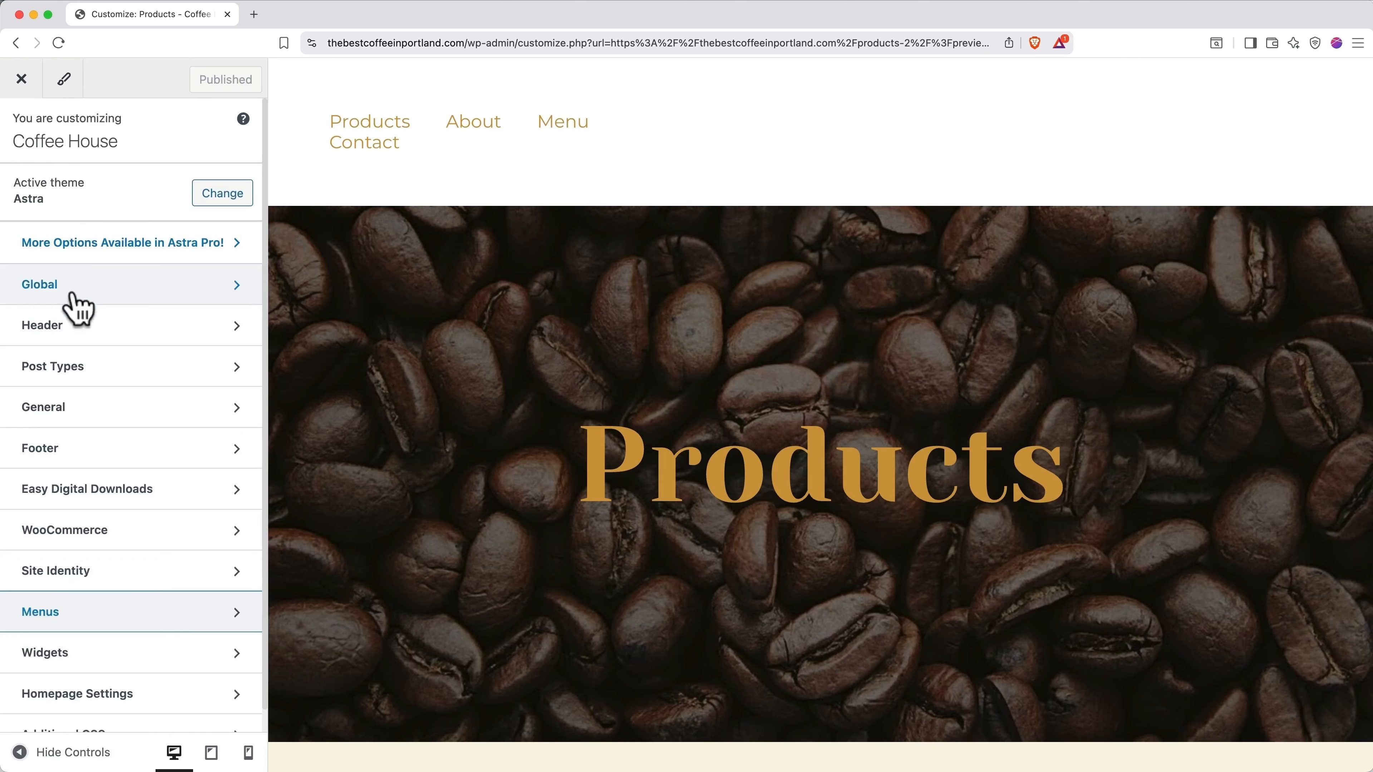
pyautogui.click(75, 326)
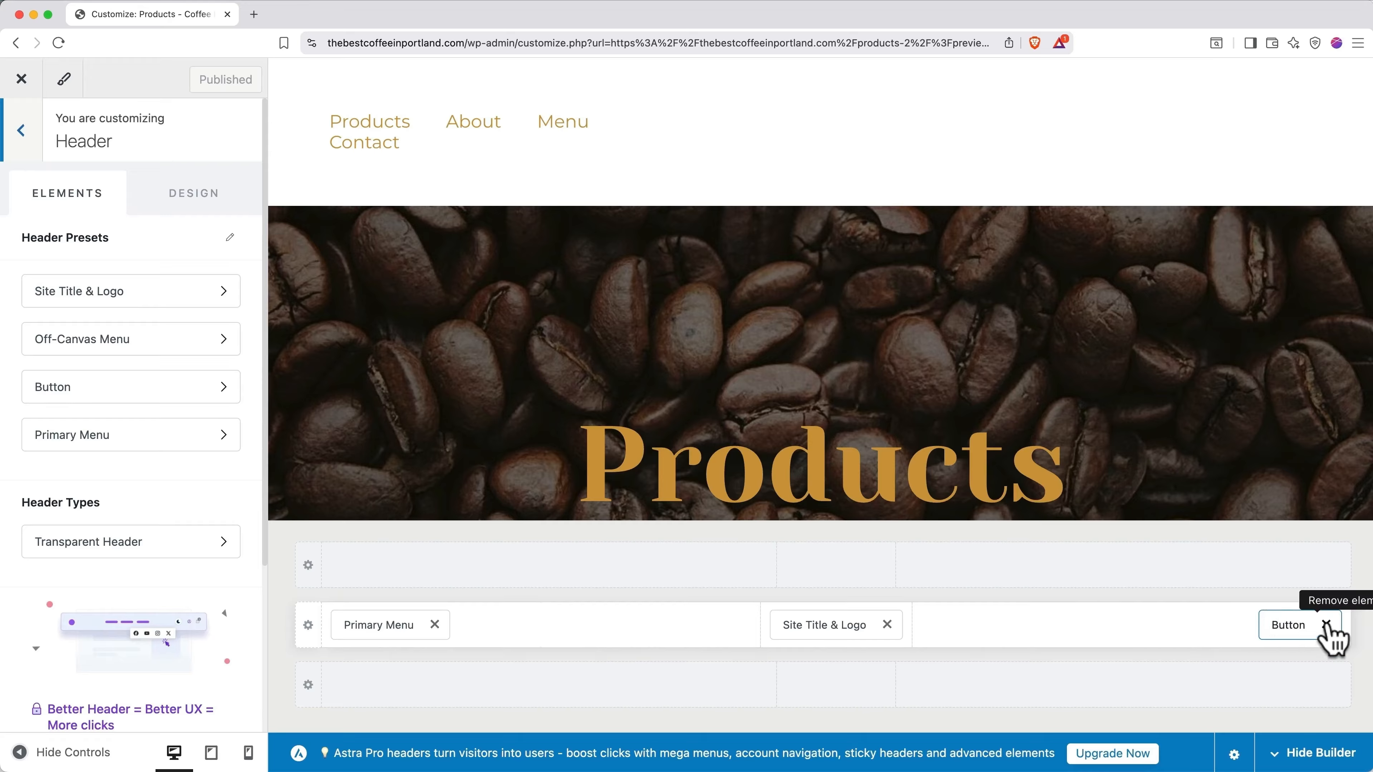
# Step: Delete the header Button, placing Primary Menu at the right and Site Title & Logo at the left
pyautogui.click(1327, 624)
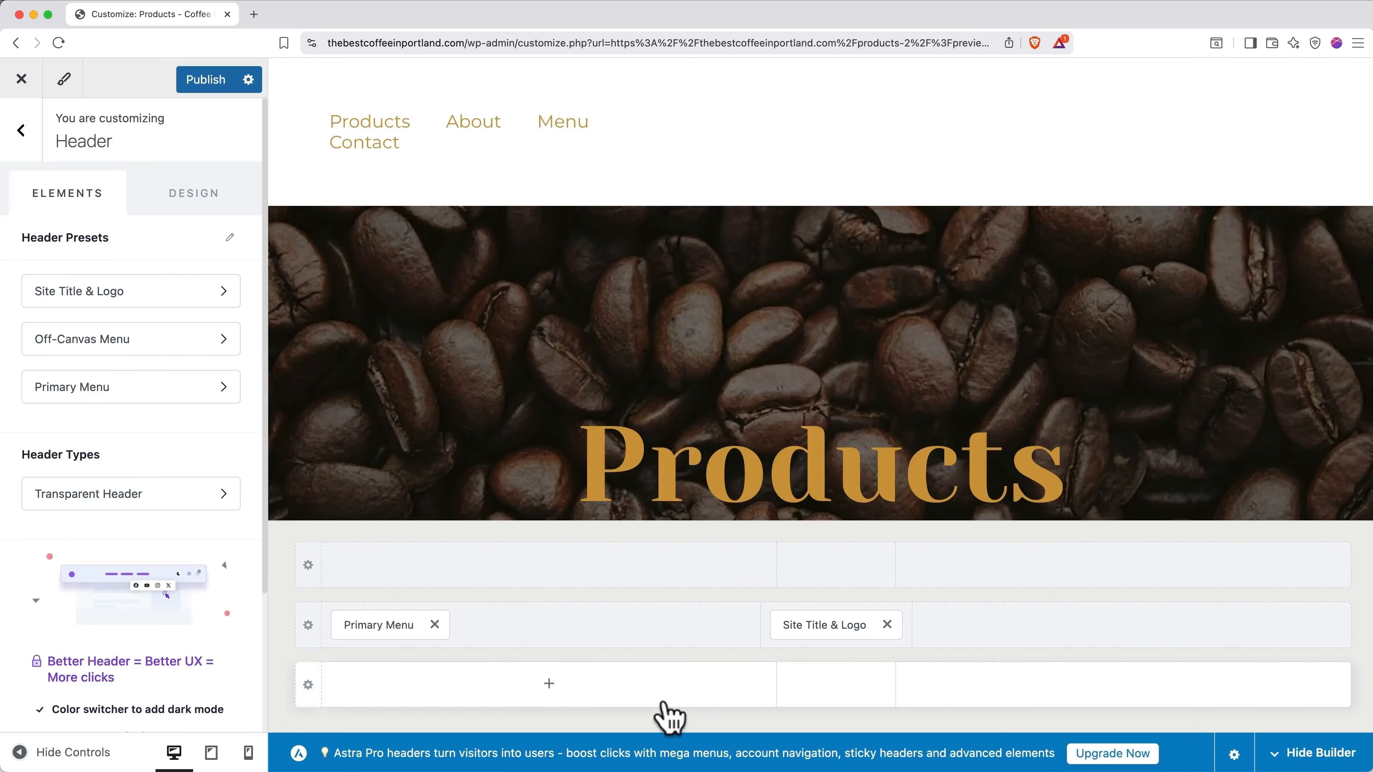
pyautogui.moveTo(407, 627); pyautogui.dragTo(1060, 651)
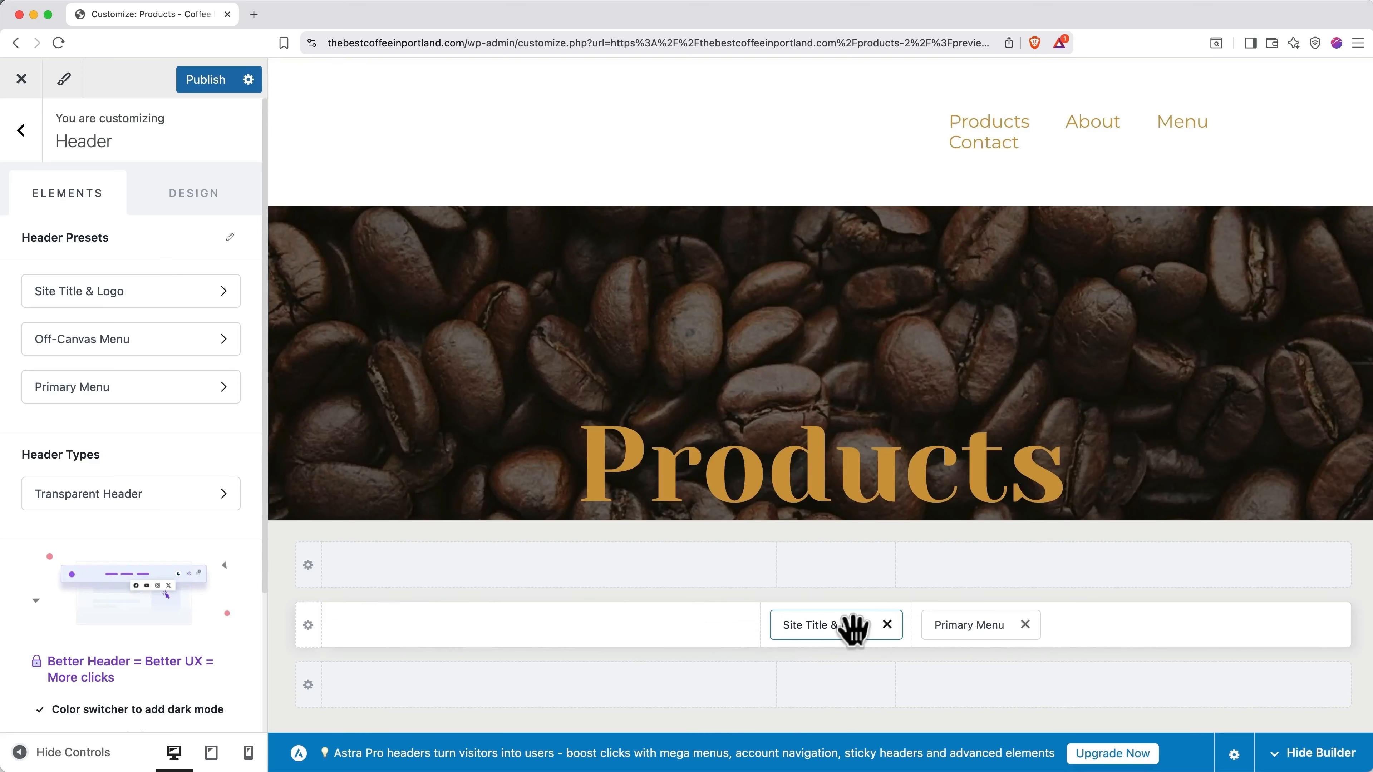
pyautogui.moveTo(852, 632); pyautogui.dragTo(576, 629)
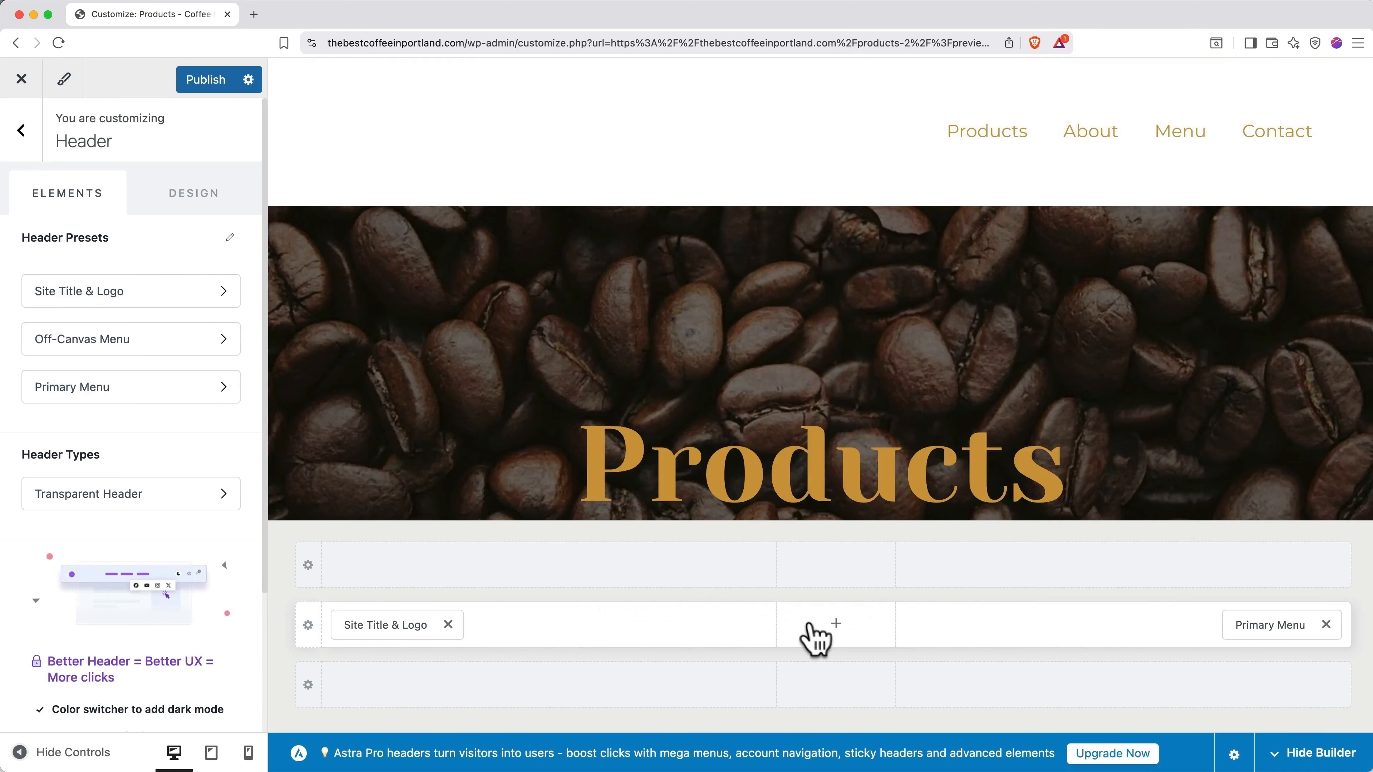
pyautogui.click(393, 625)
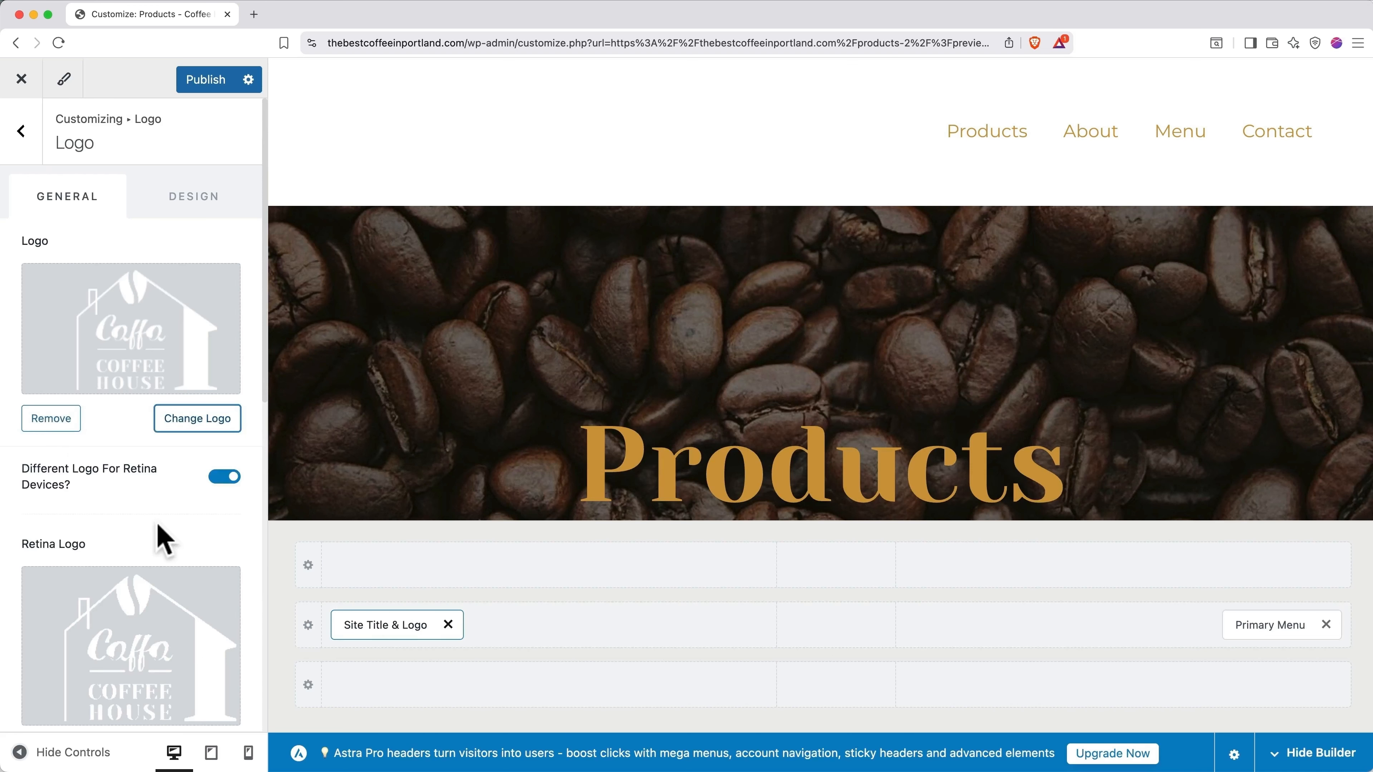
# Step: Upload Portlands-Best-Coffee-Logo.png as the site logo, skipping the crop
pyautogui.click(200, 421)
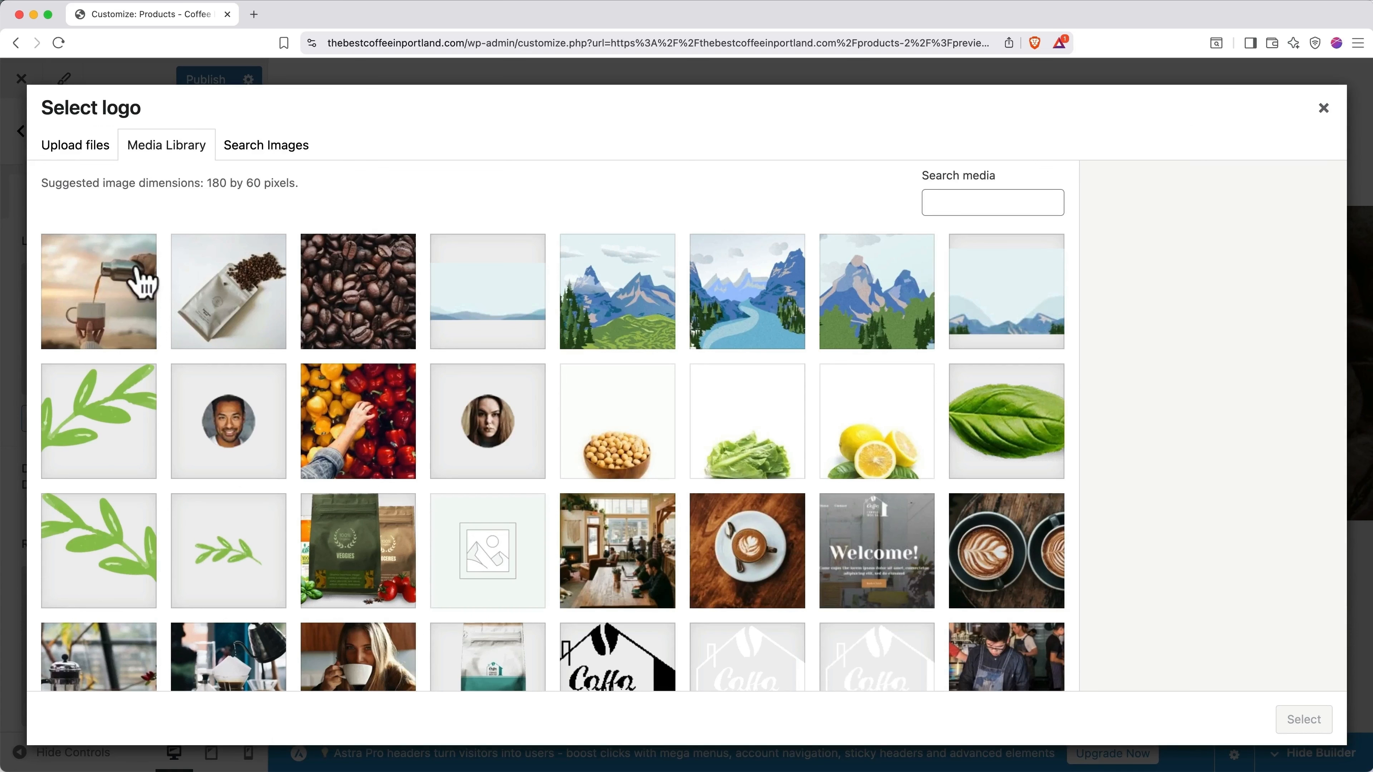
pyautogui.click(86, 158)
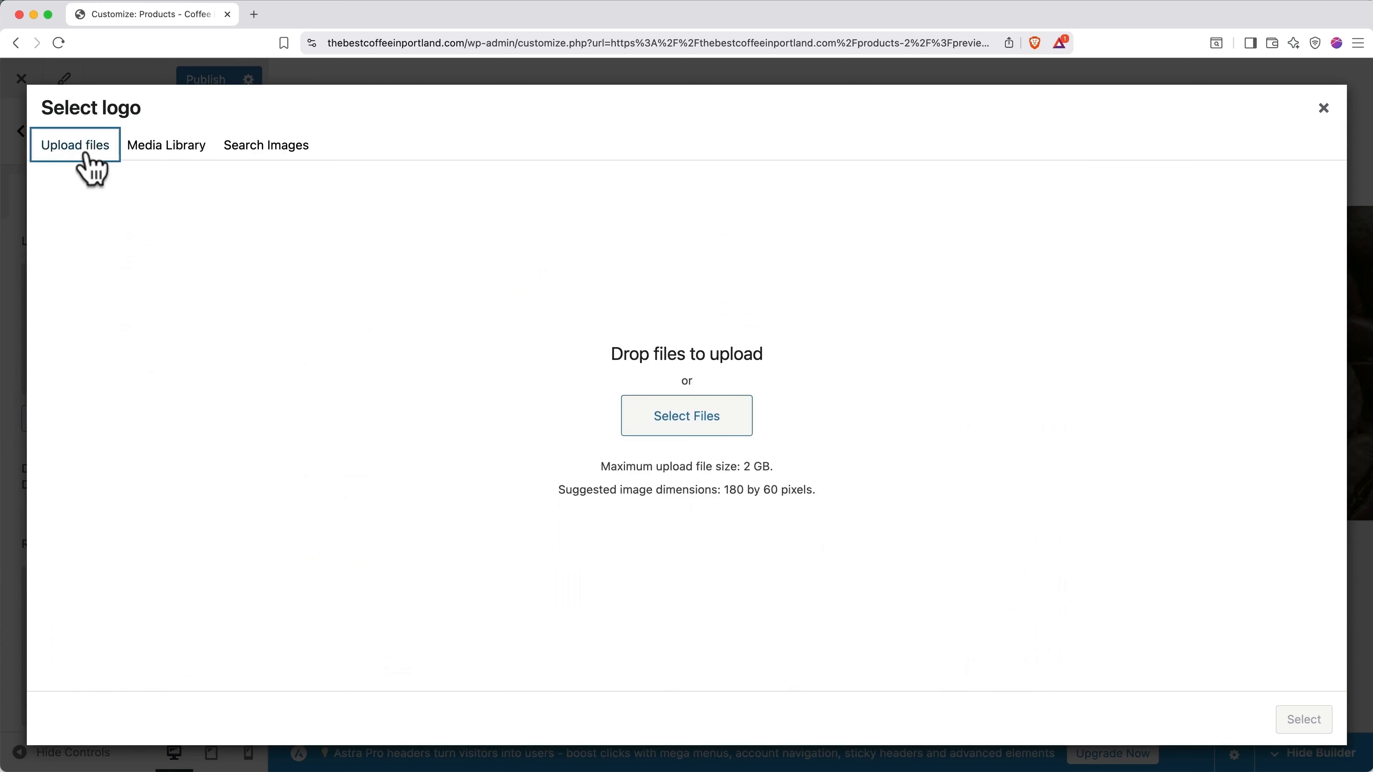
pyautogui.click(646, 413)
pyautogui.click(543, 173)
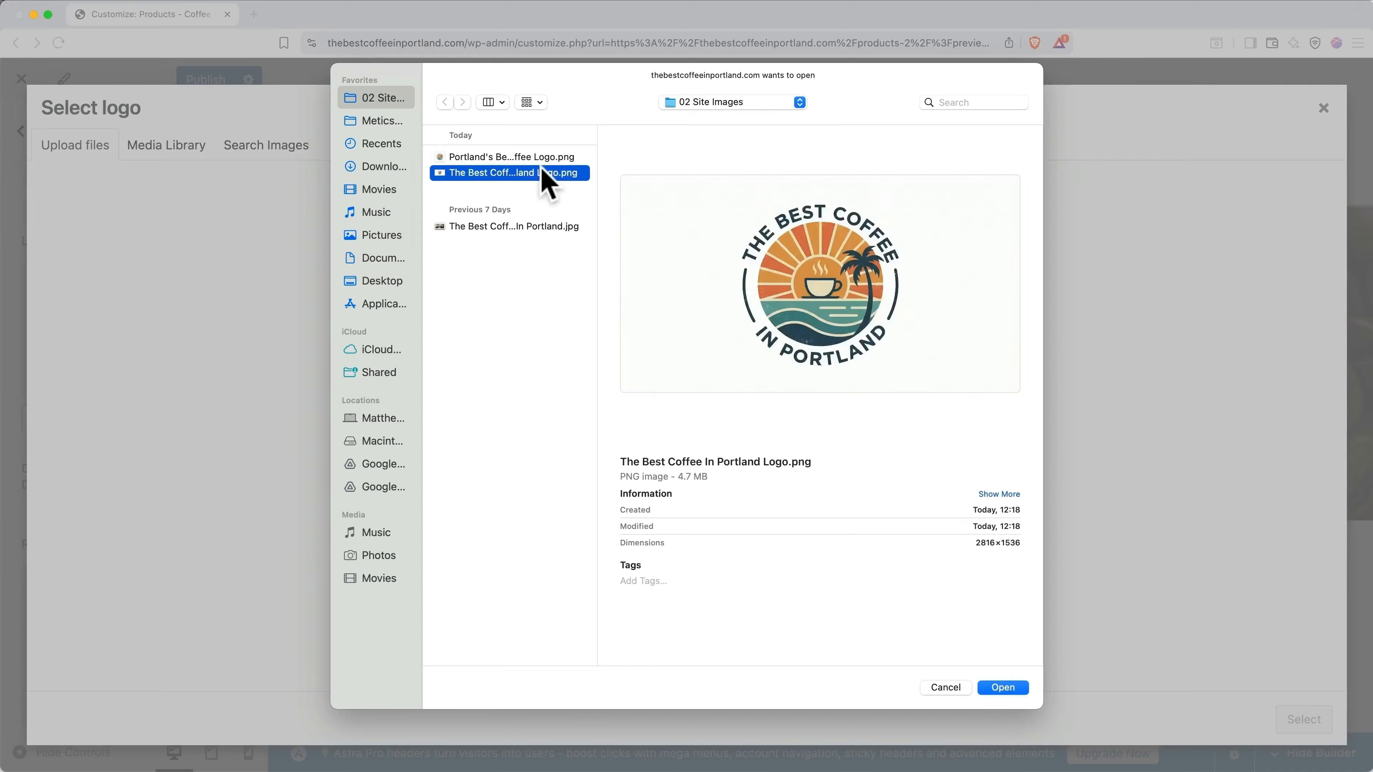
pyautogui.press('Up')
pyautogui.press('Return')
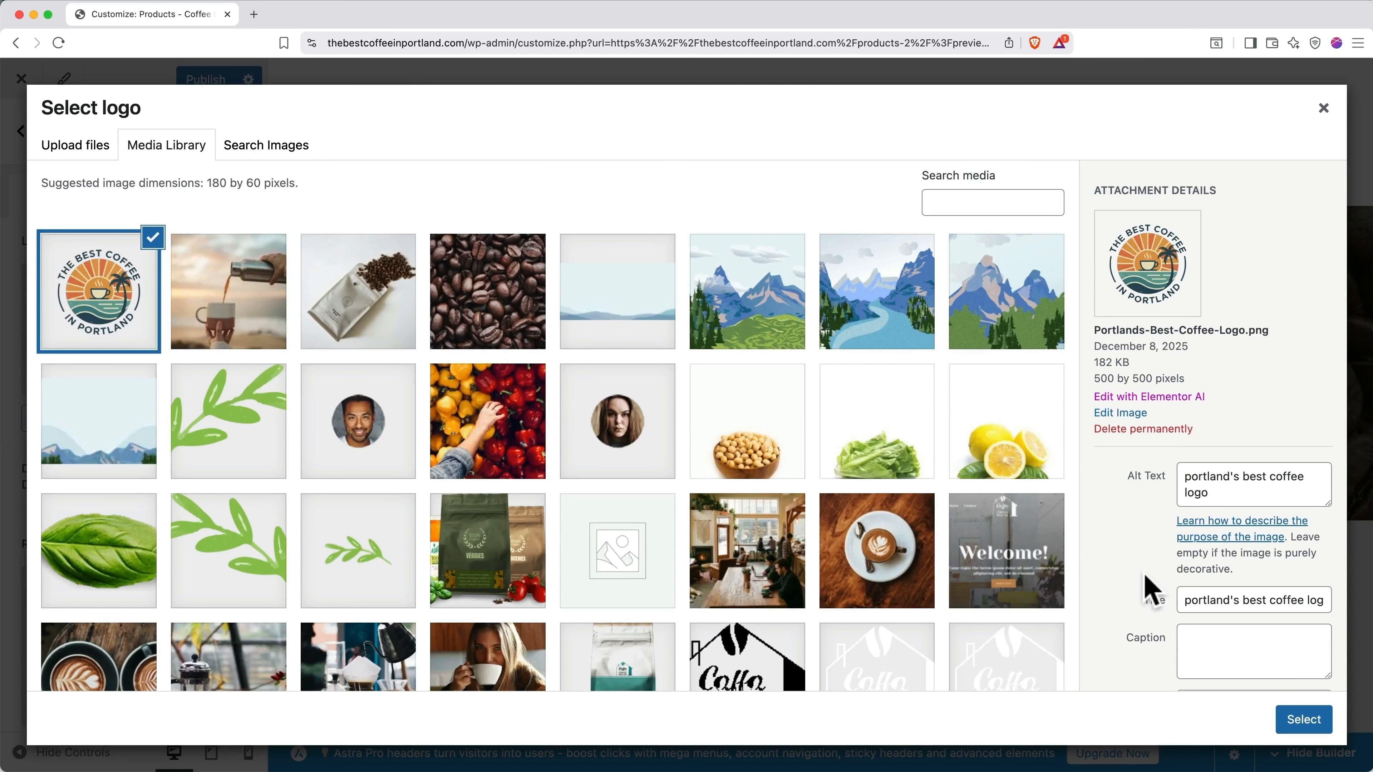
pyautogui.click(1300, 723)
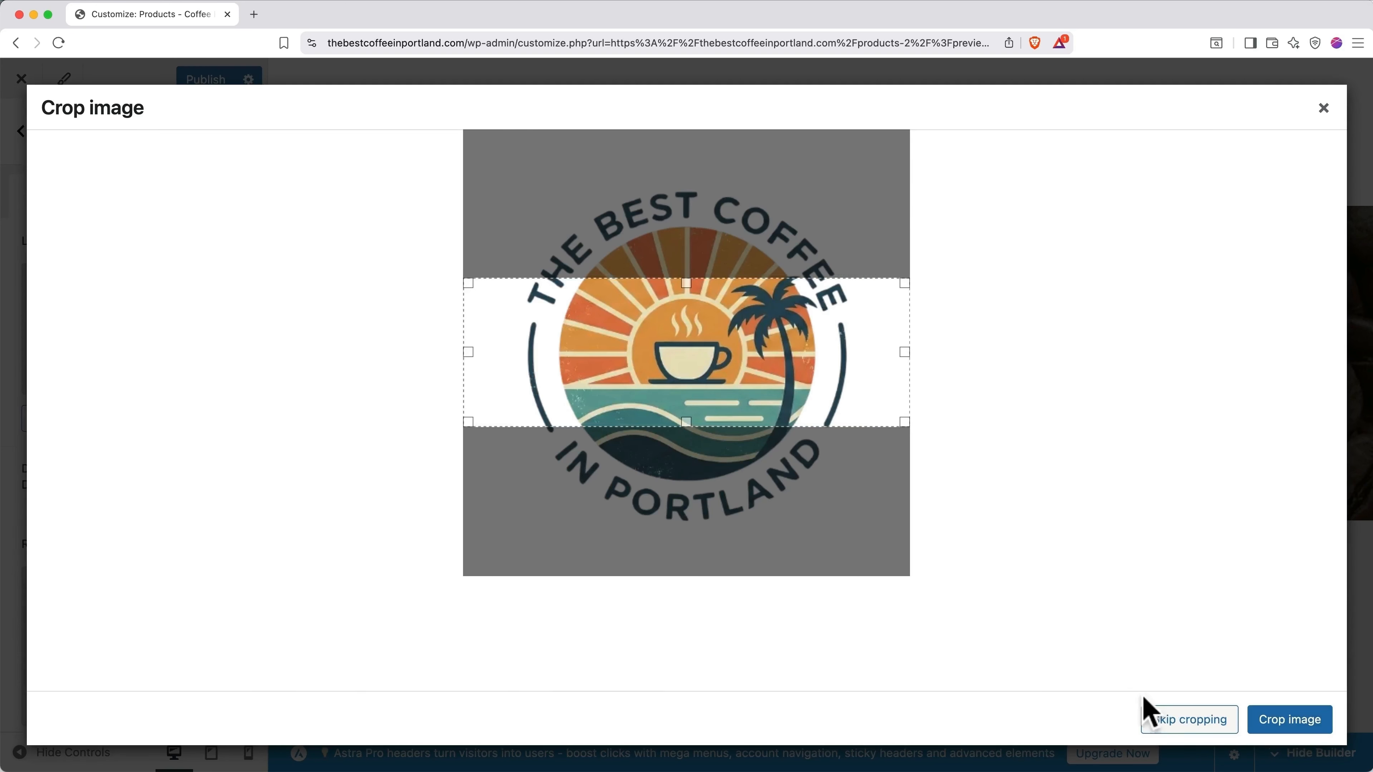
pyautogui.click(1174, 723)
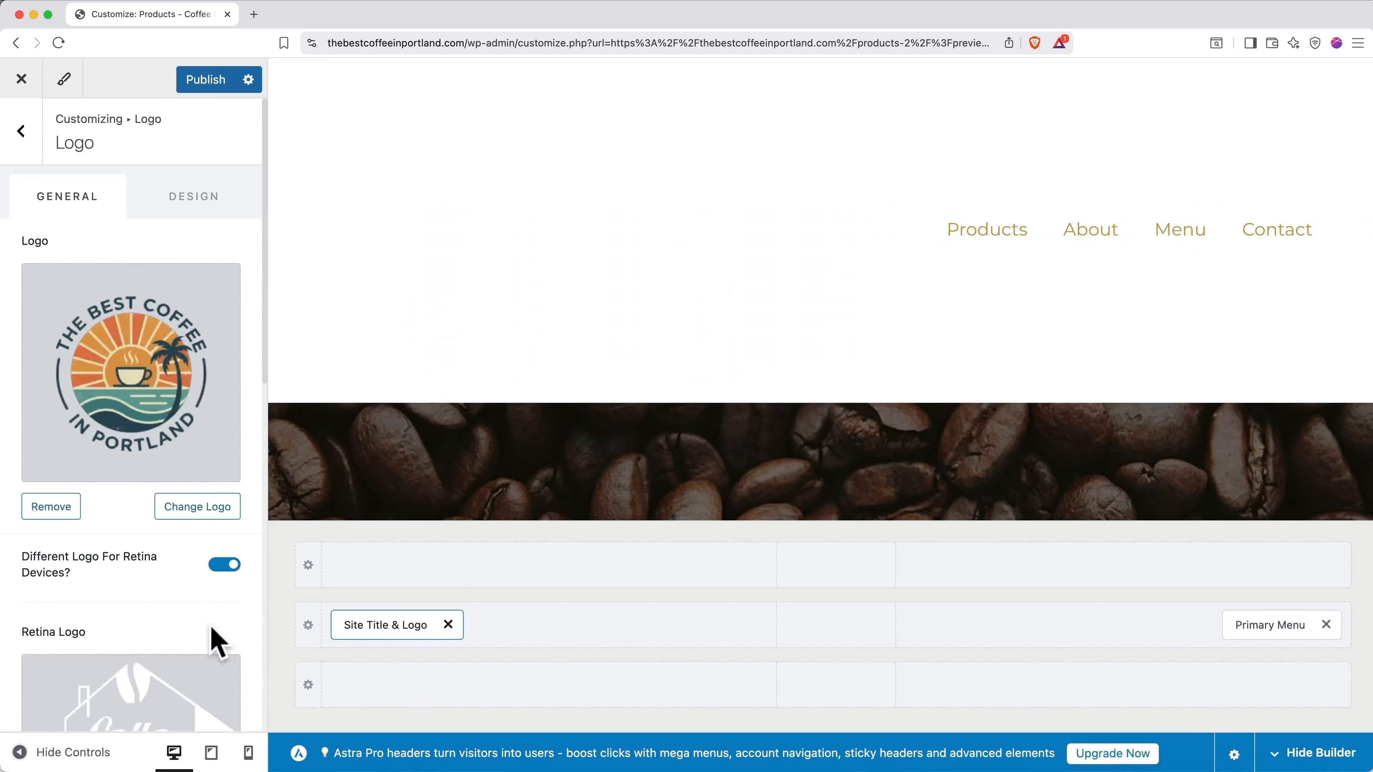
# Step: Turn off Different Logo For Retina Devices and set the logo width to 113 px
pyautogui.scroll(-5, 216, 640)
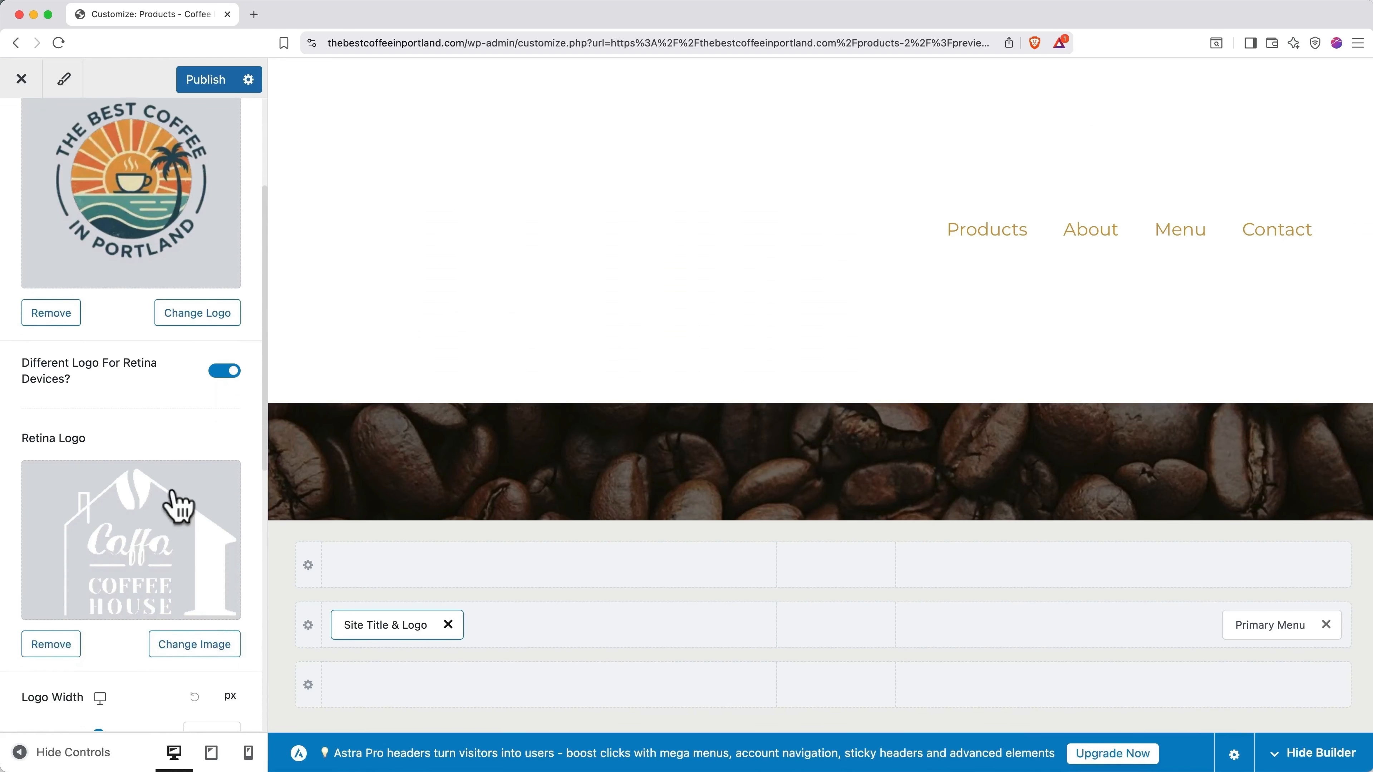
pyautogui.click(227, 372)
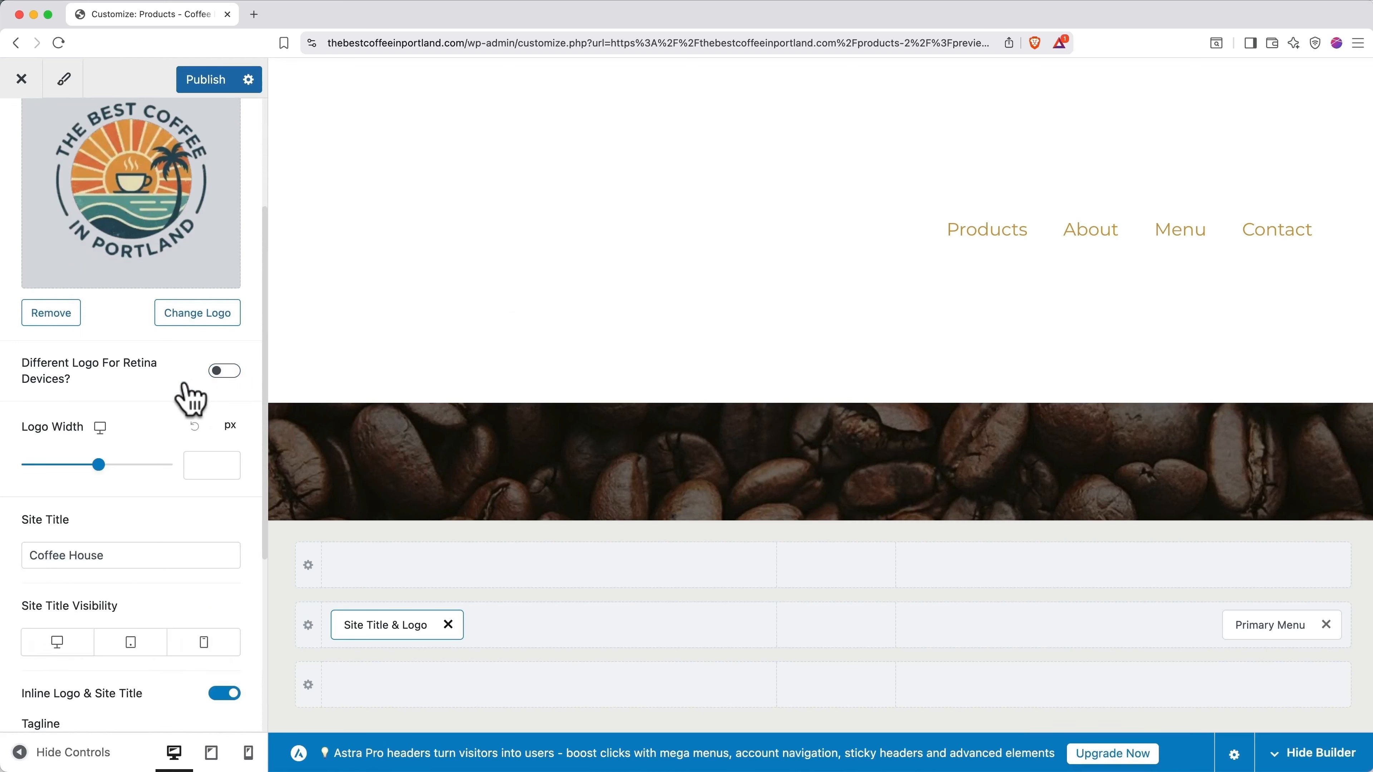
pyautogui.scroll(1, 186, 384)
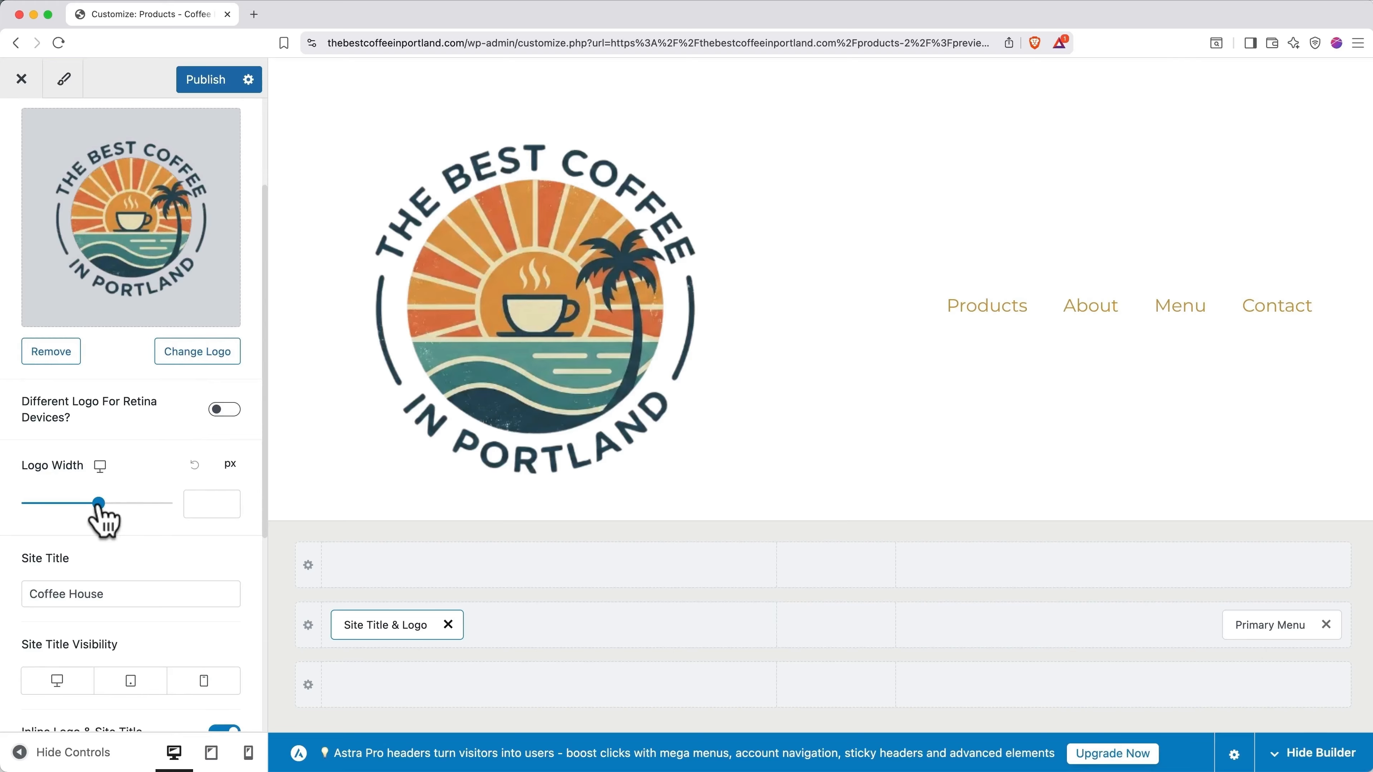
pyautogui.moveTo(99, 504); pyautogui.dragTo(51, 504)
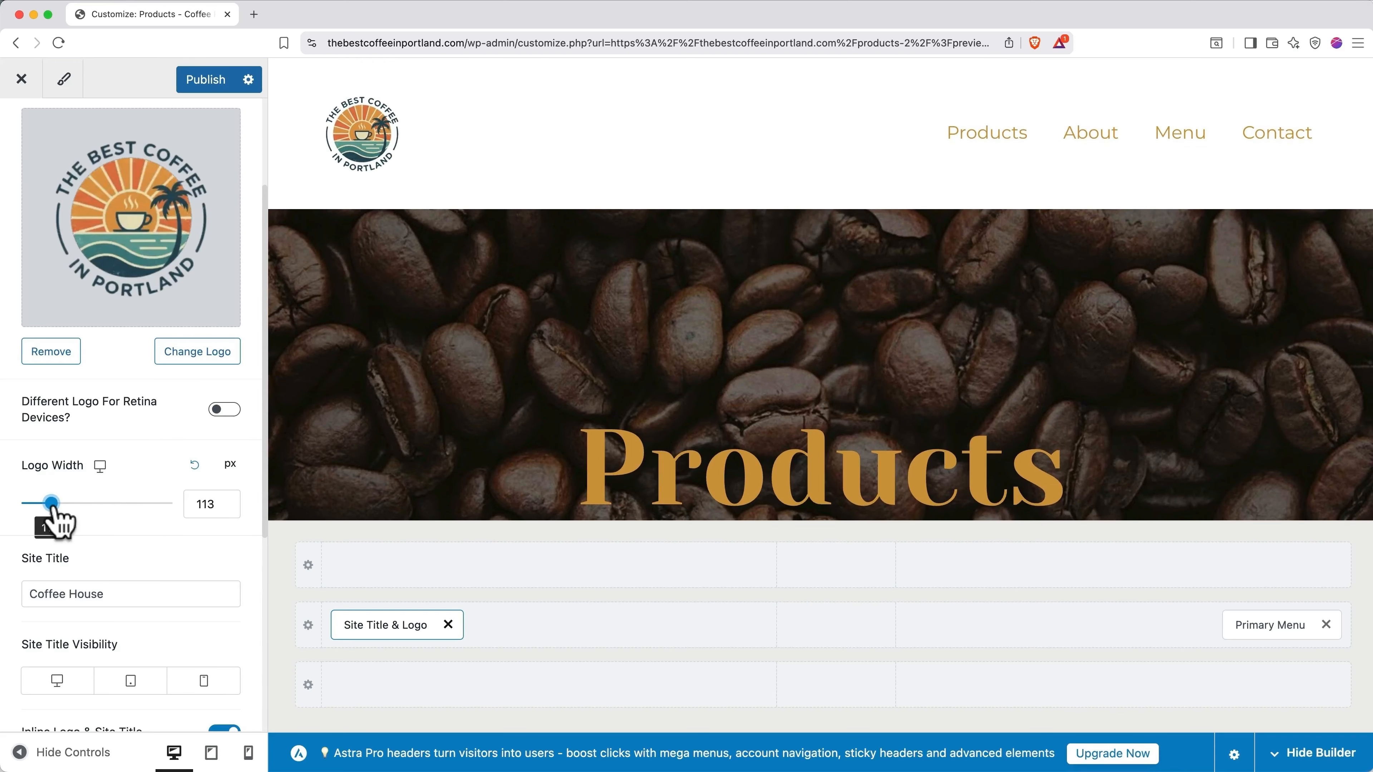
pyautogui.scroll(-5, 128, 537)
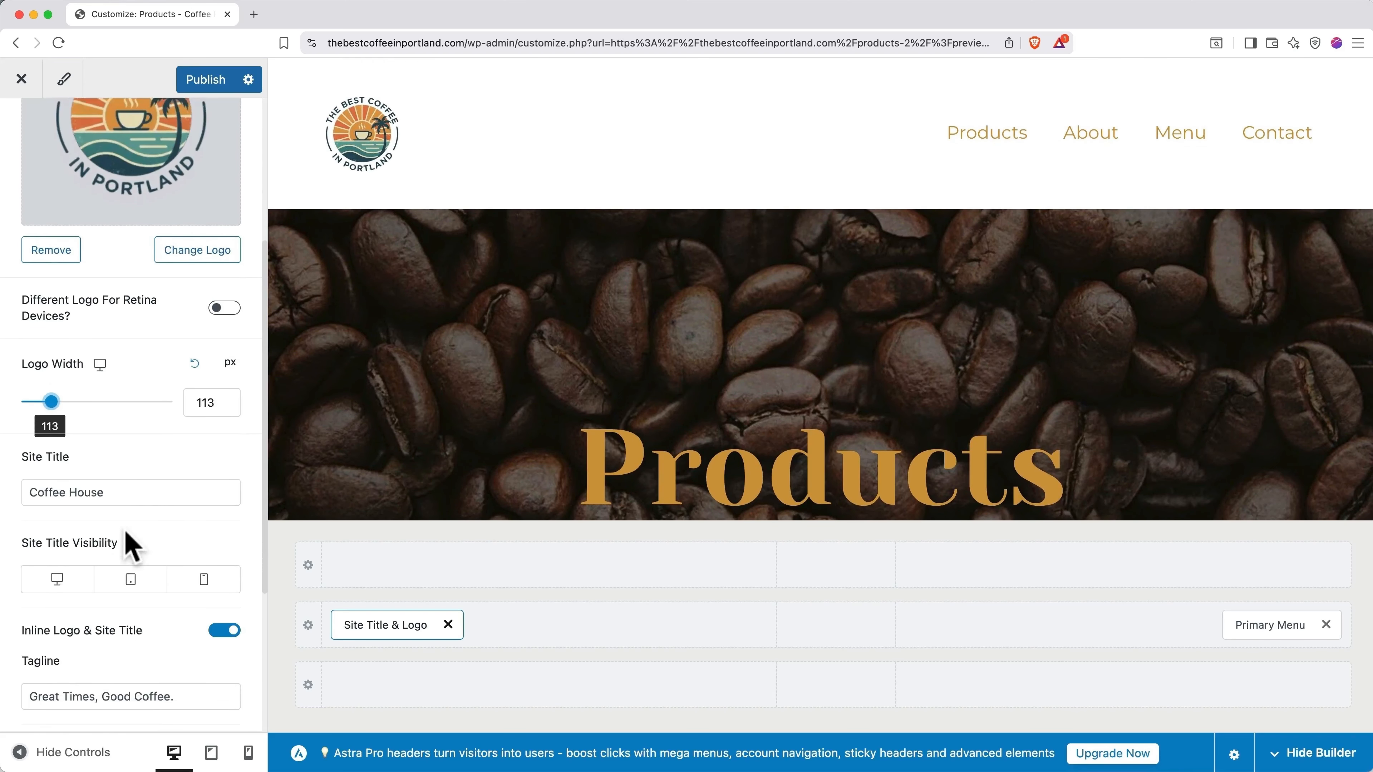
pyautogui.scroll(1, 125, 532)
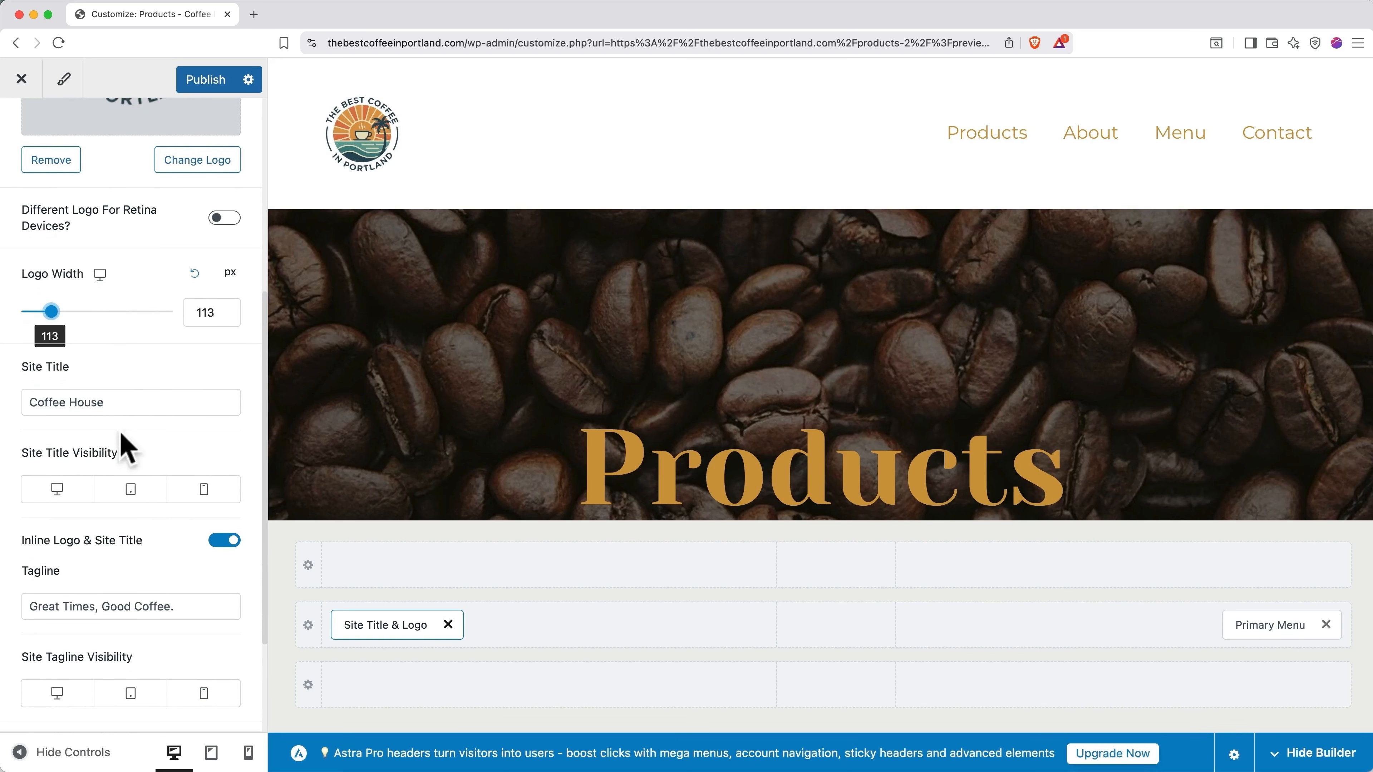
pyautogui.click(110, 402)
# Step: Rename the site title to 'The Best Coffee In Portland' and show it on desktop, tablet and mobile
pyautogui.moveTo(110, 402); pyautogui.dragTo(26, 402)
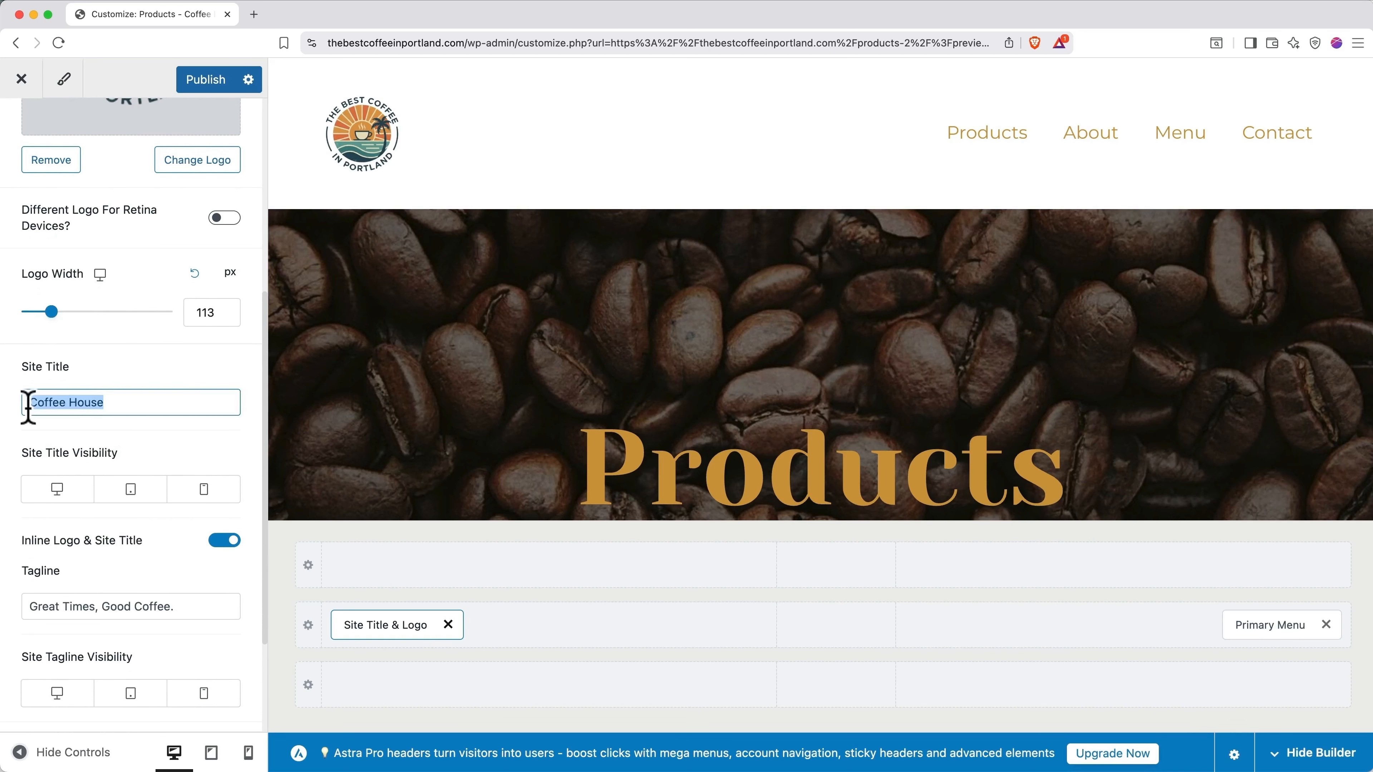
pyautogui.write('The Best Coffee In Portland')
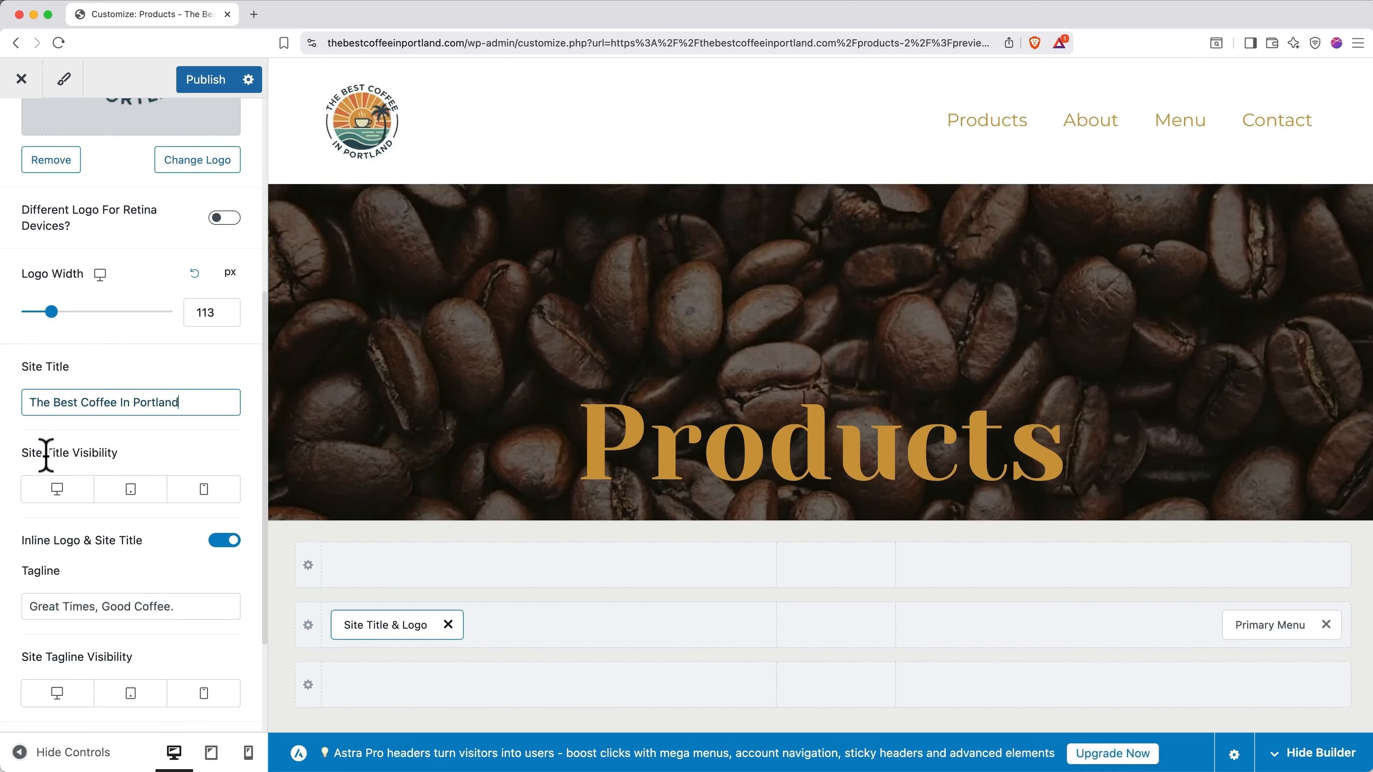
pyautogui.click(56, 489)
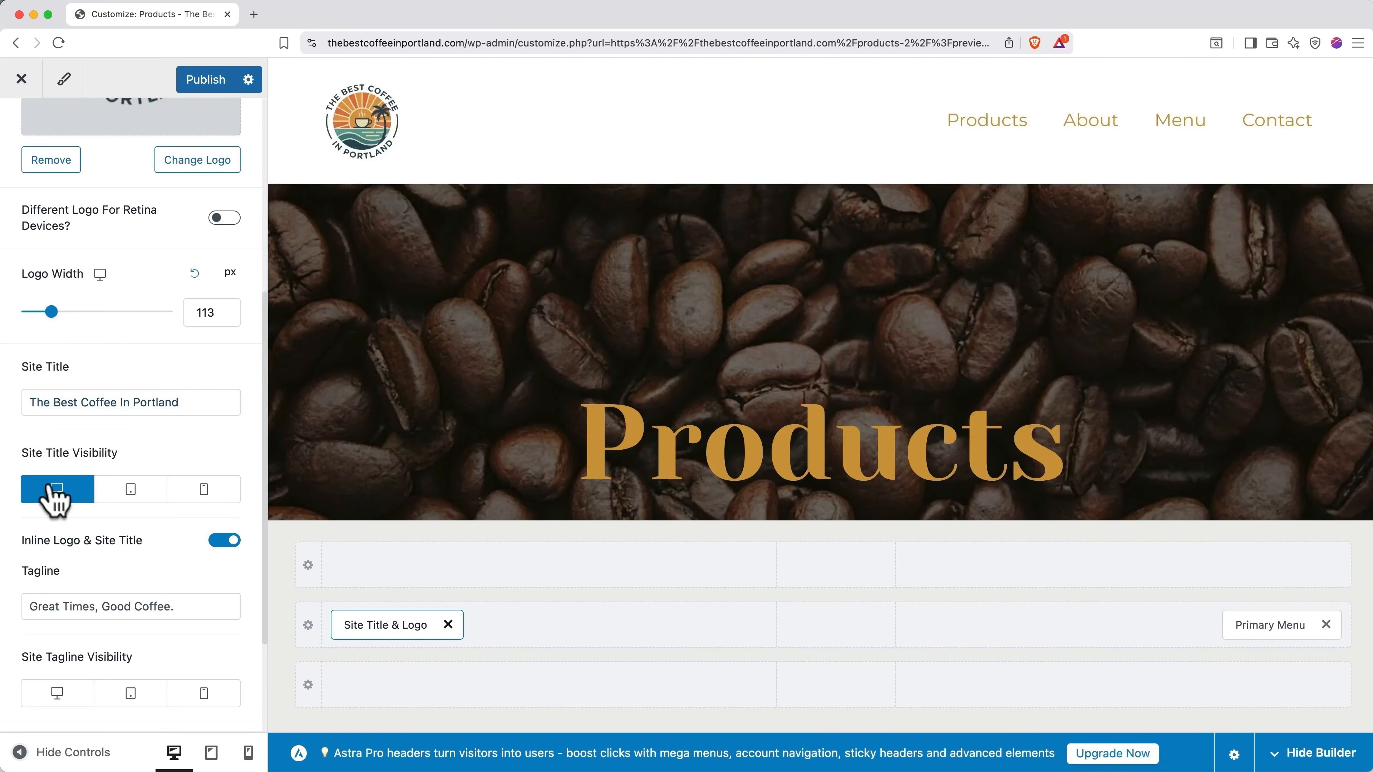
pyautogui.click(130, 497)
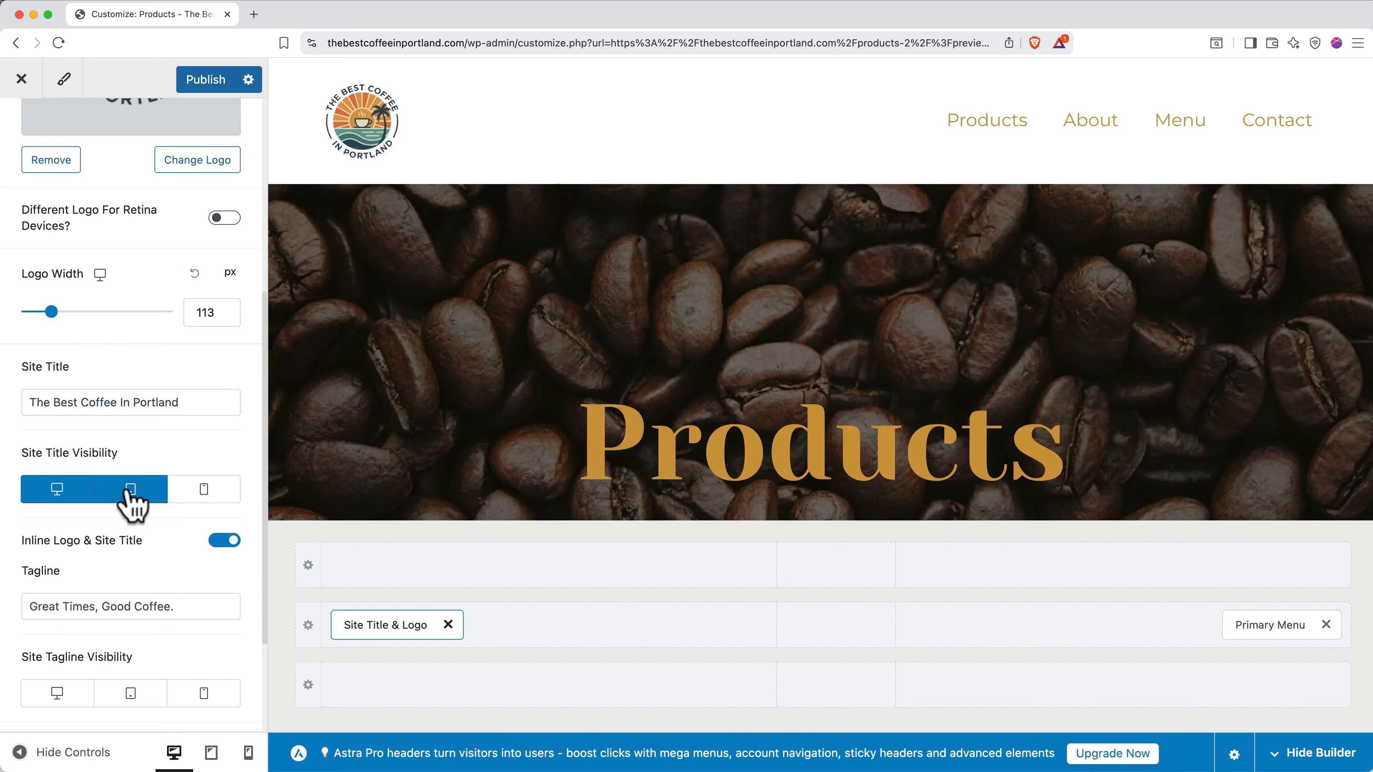
pyautogui.click(202, 496)
pyautogui.scroll(1, 197, 492)
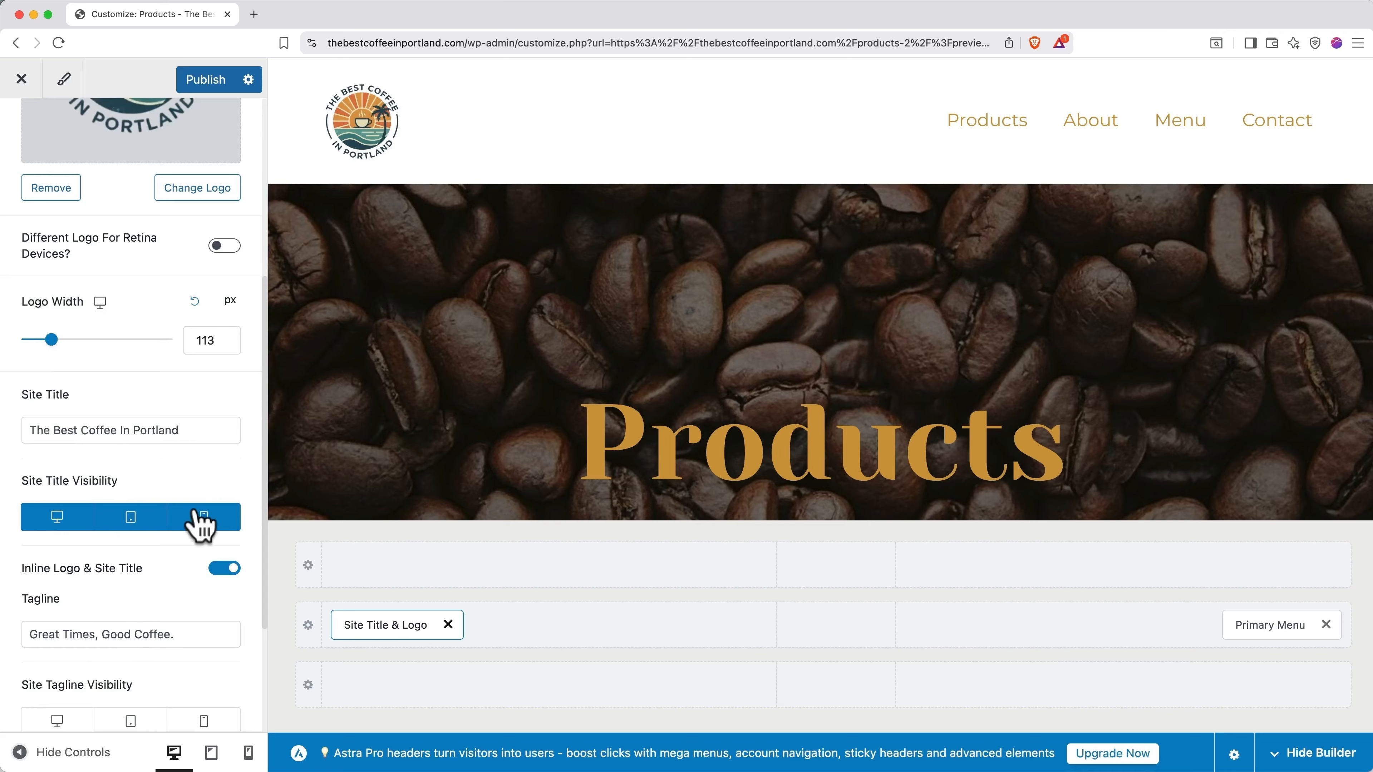
# Step: Hide the site title again on mobile, tablet and desktop, then scroll the preview to the footer
pyautogui.click(204, 518)
pyautogui.click(131, 518)
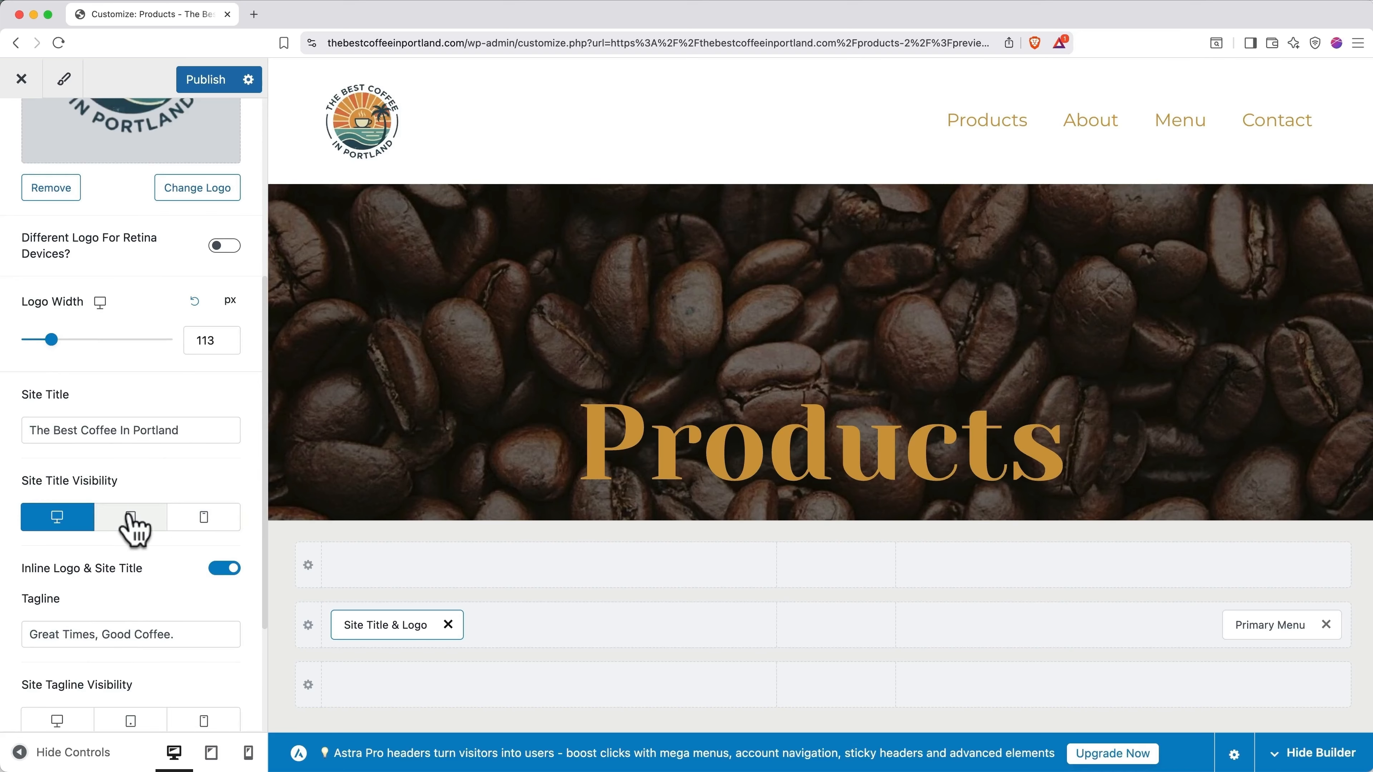
pyautogui.click(58, 519)
pyautogui.scroll(3, 187, 470)
pyautogui.scroll(8, 186, 470)
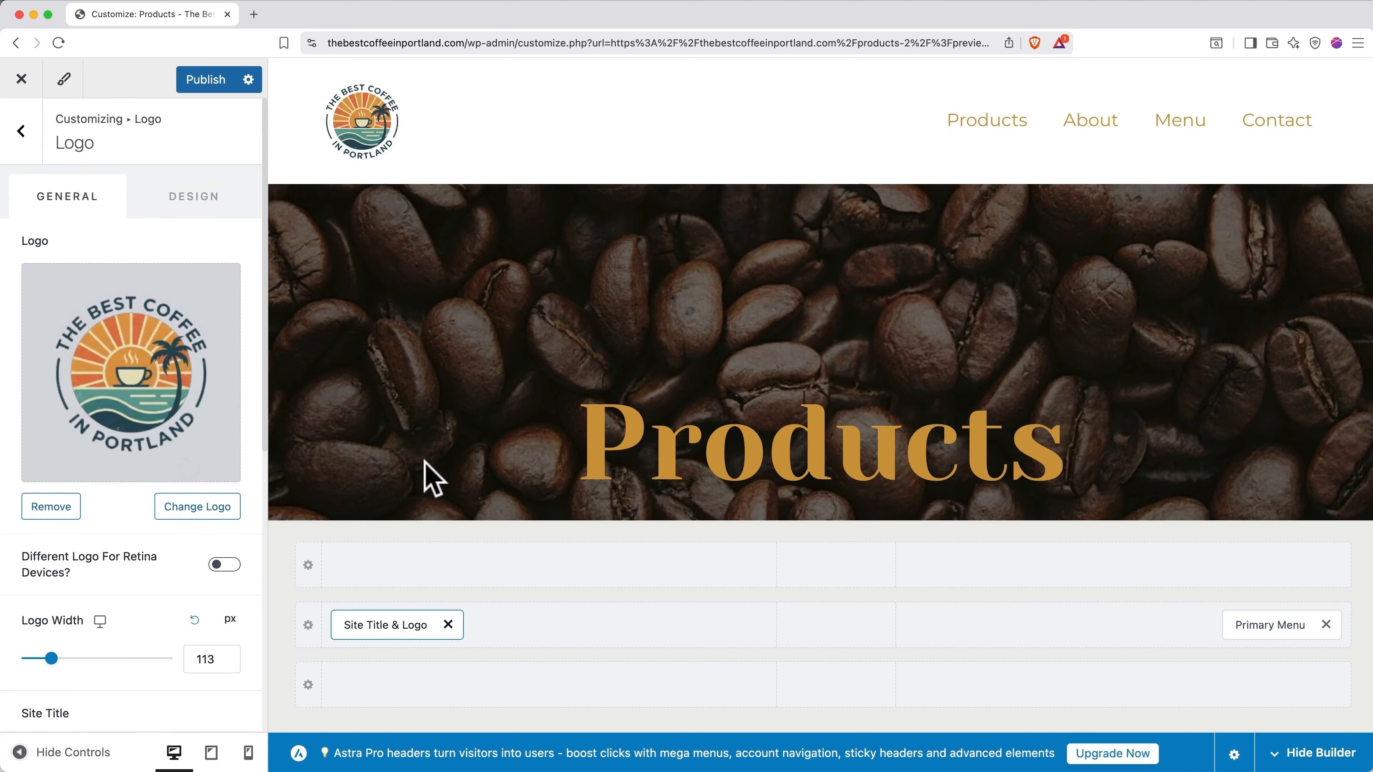
pyautogui.scroll(-2, 432, 479)
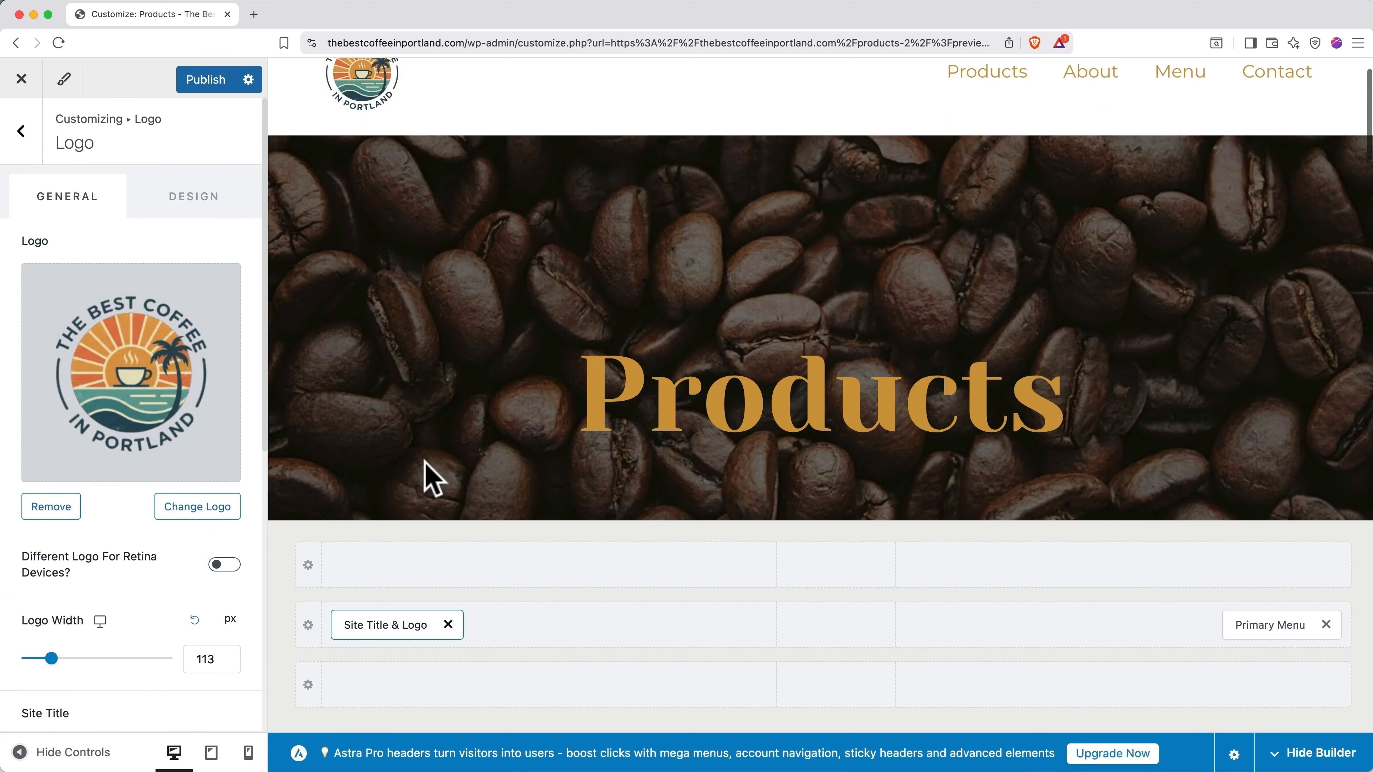
pyautogui.scroll(-20, 425, 463)
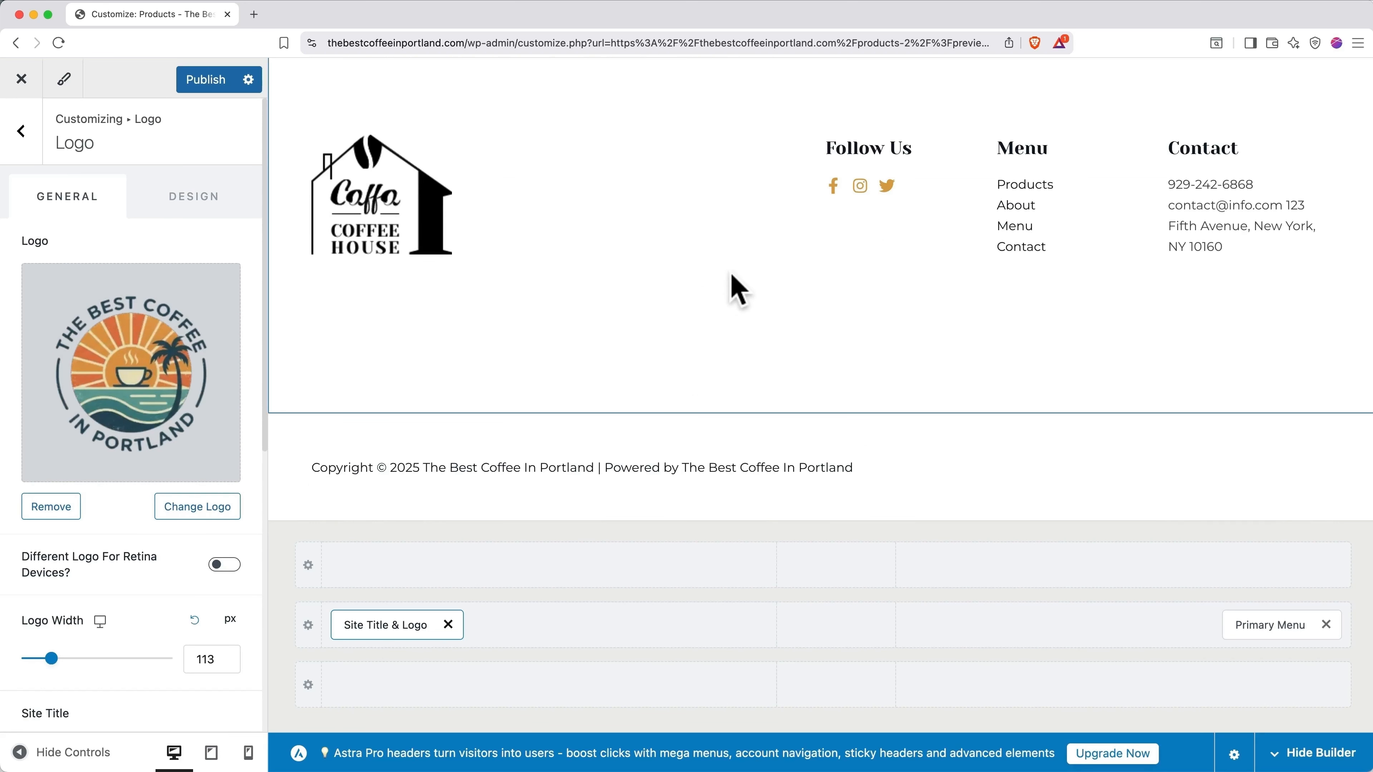
# Step: Replace the Caffa Coffee House image in footer Widget 1 with the round Best Coffee In Portland logo
pyautogui.click(21, 132)
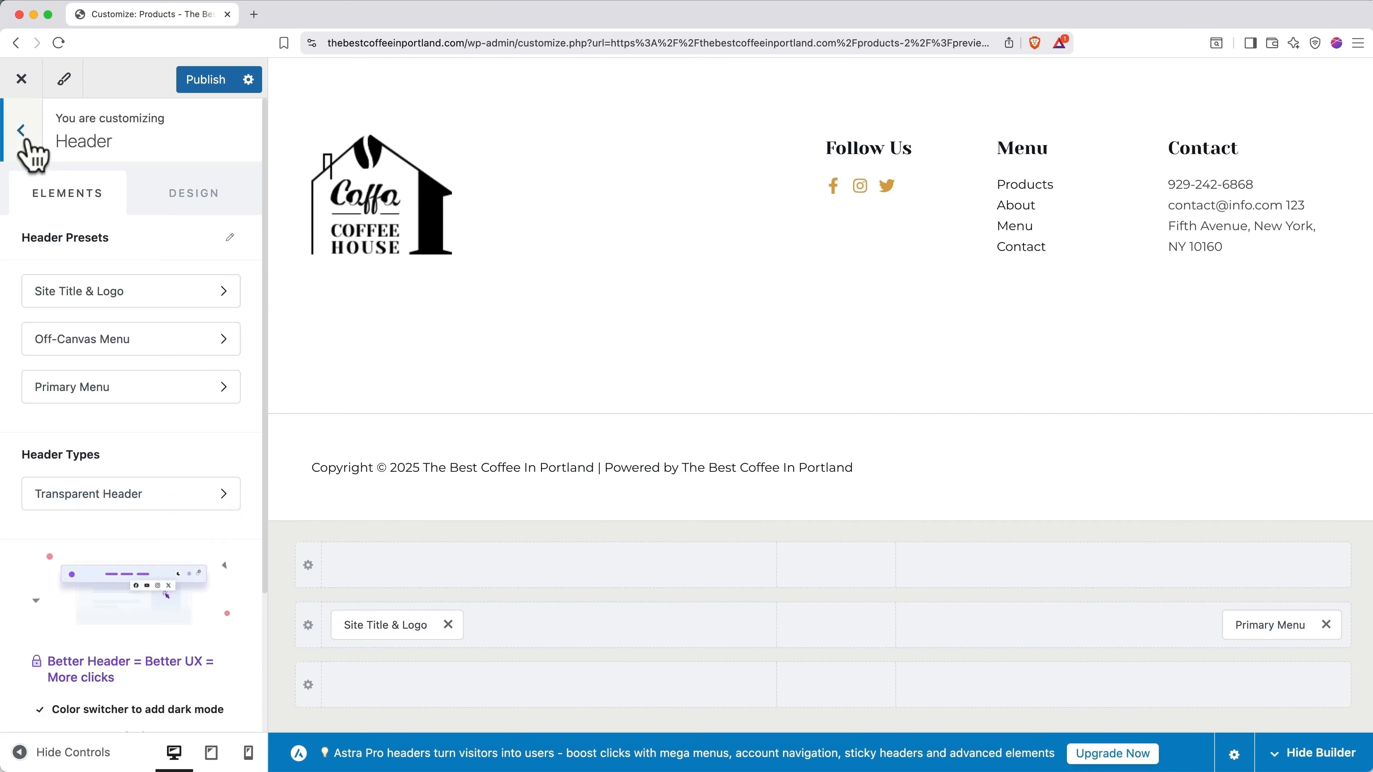
pyautogui.click(23, 135)
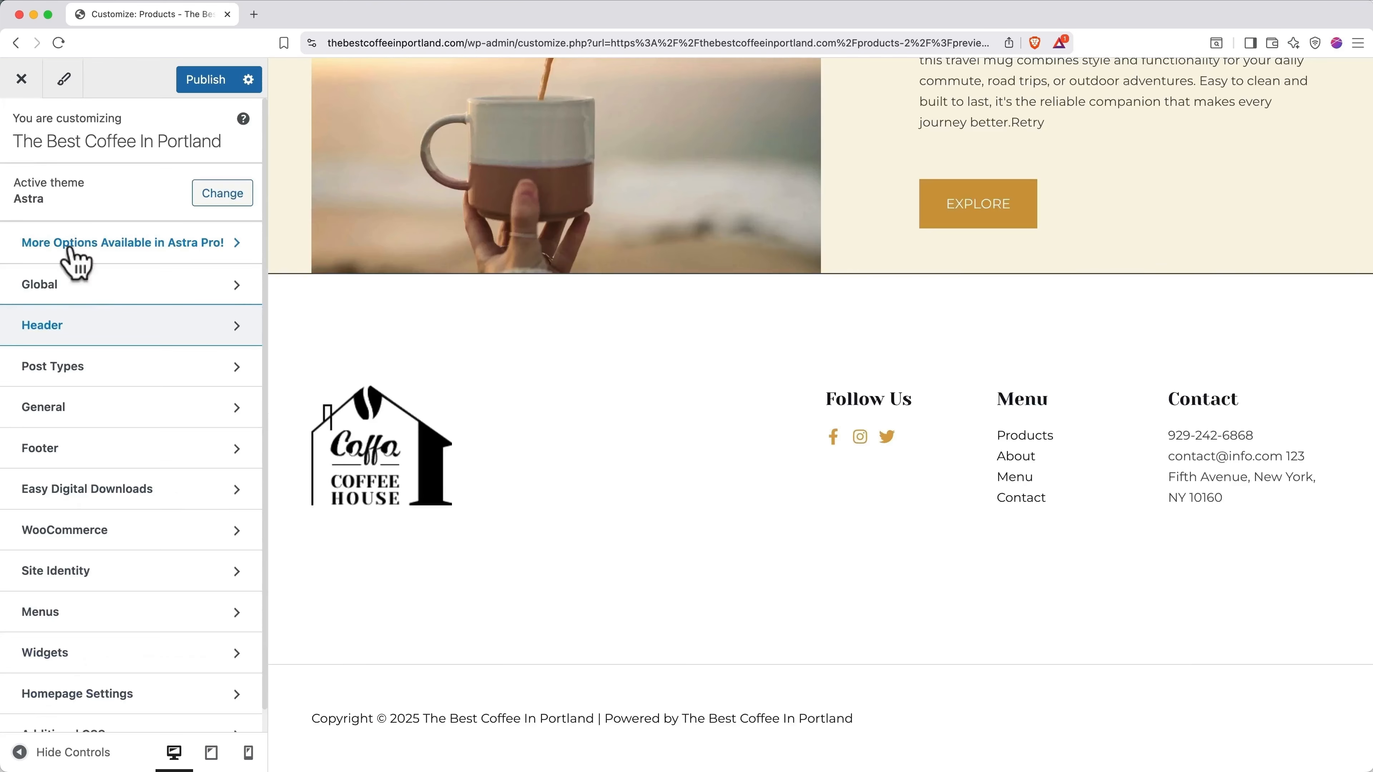
pyautogui.click(130, 470)
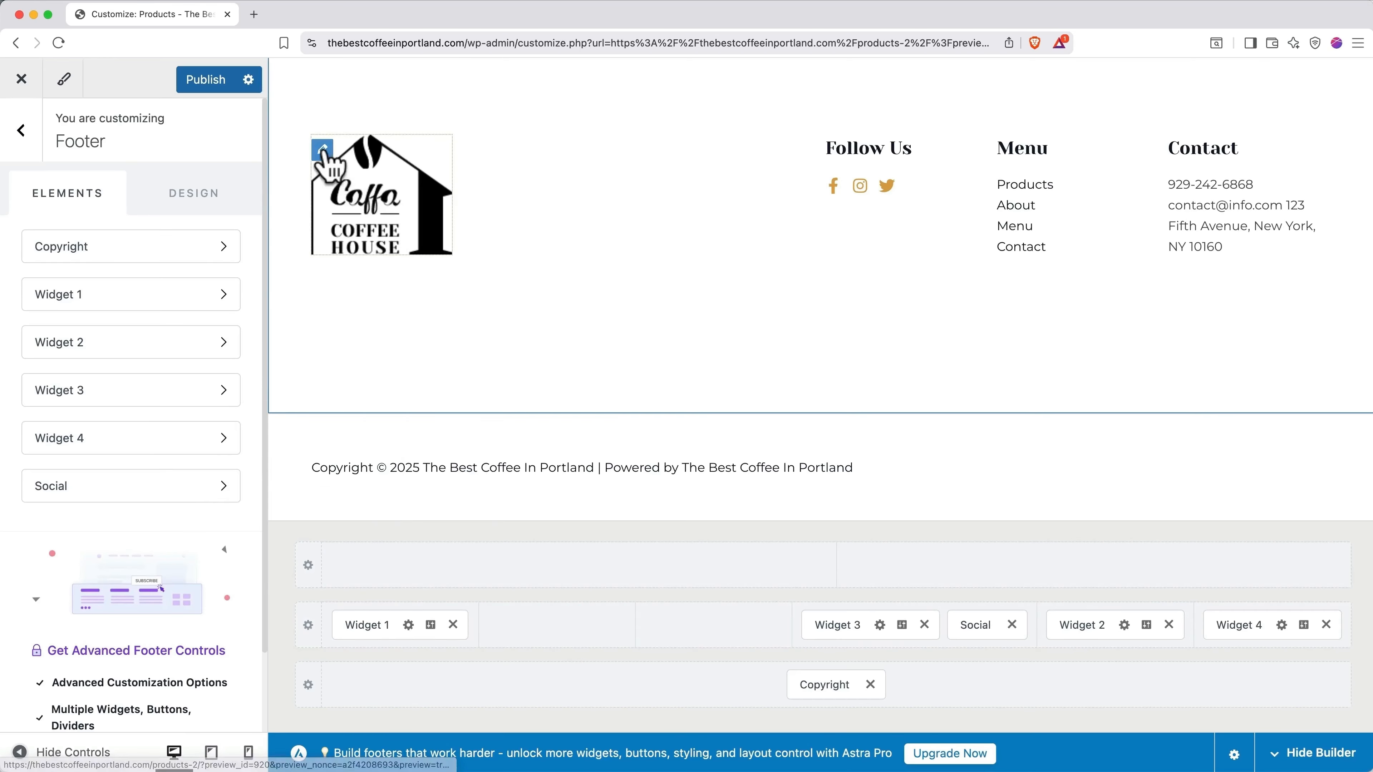
pyautogui.click(322, 150)
pyautogui.click(58, 495)
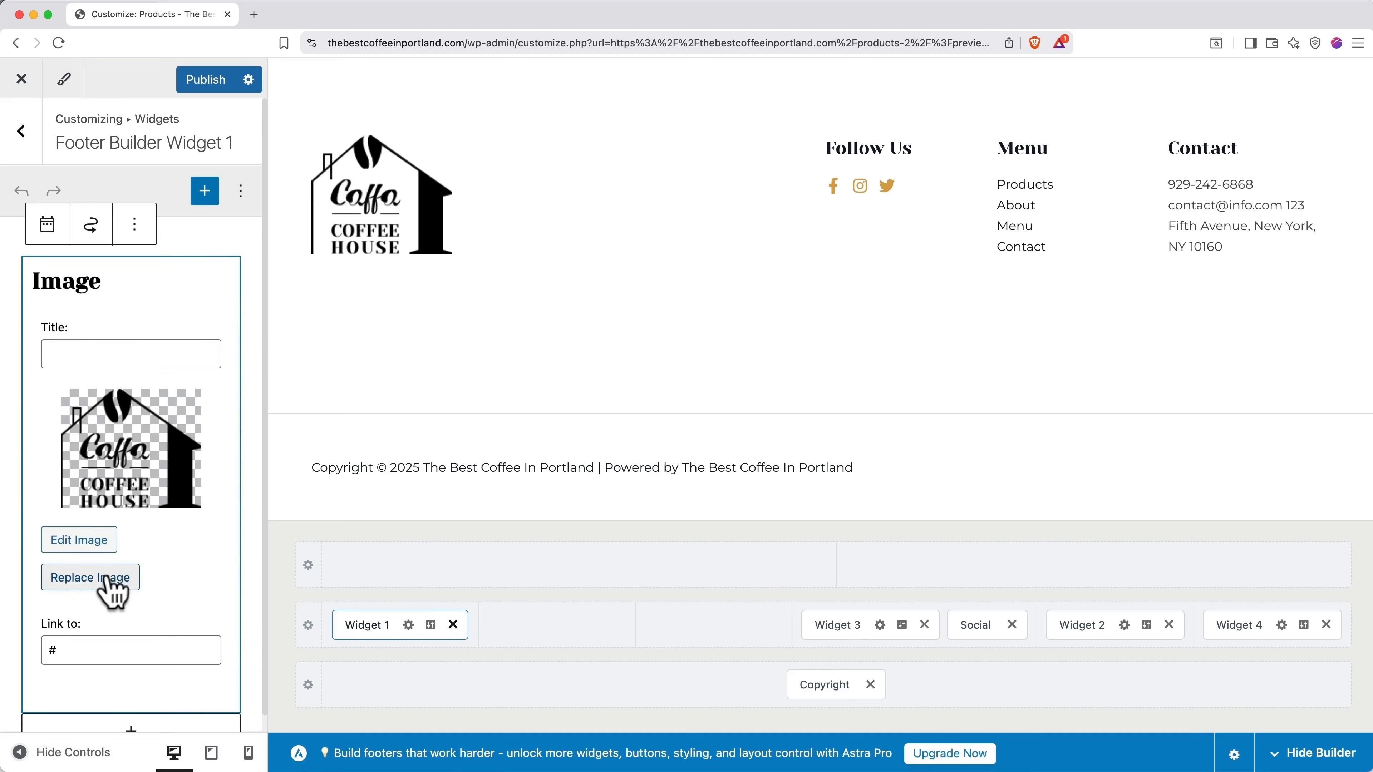
pyautogui.click(110, 590)
pyautogui.click(281, 300)
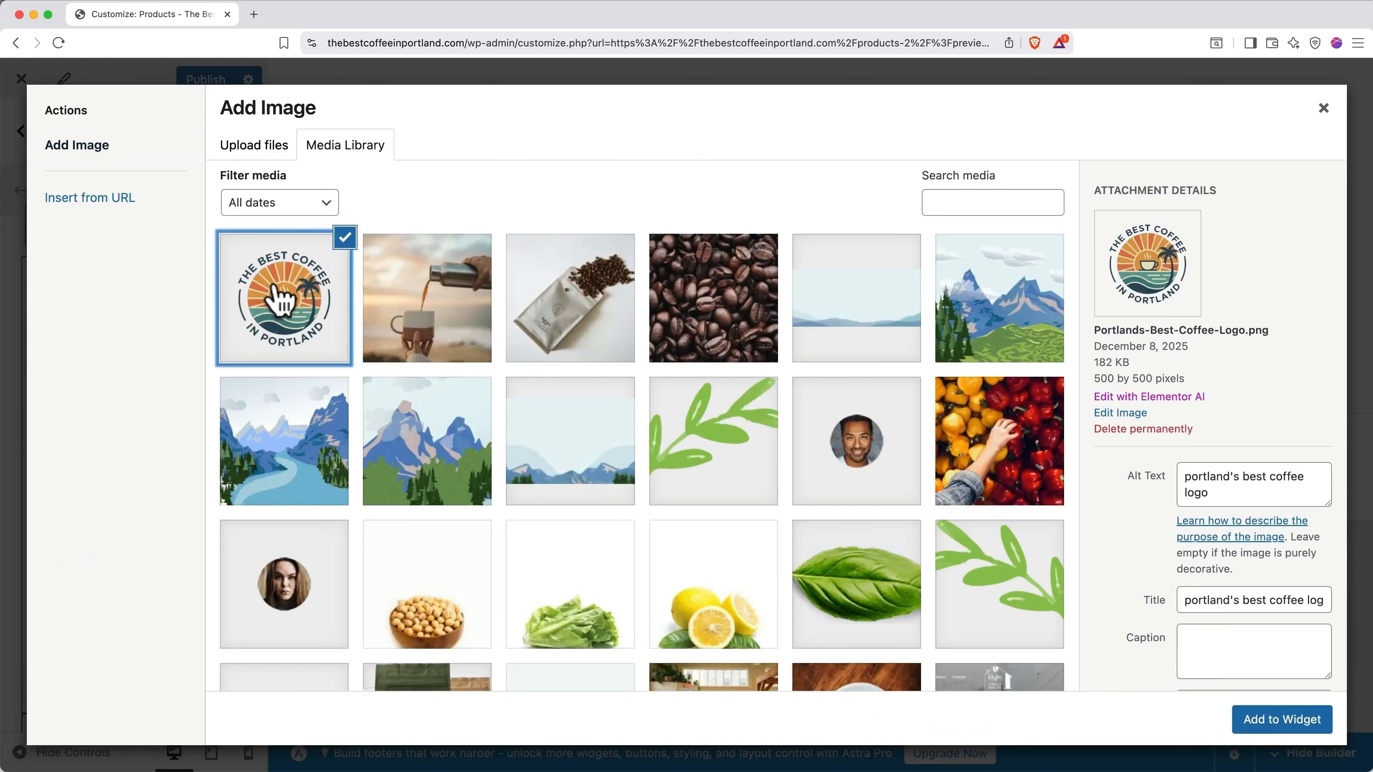
pyautogui.click(1247, 720)
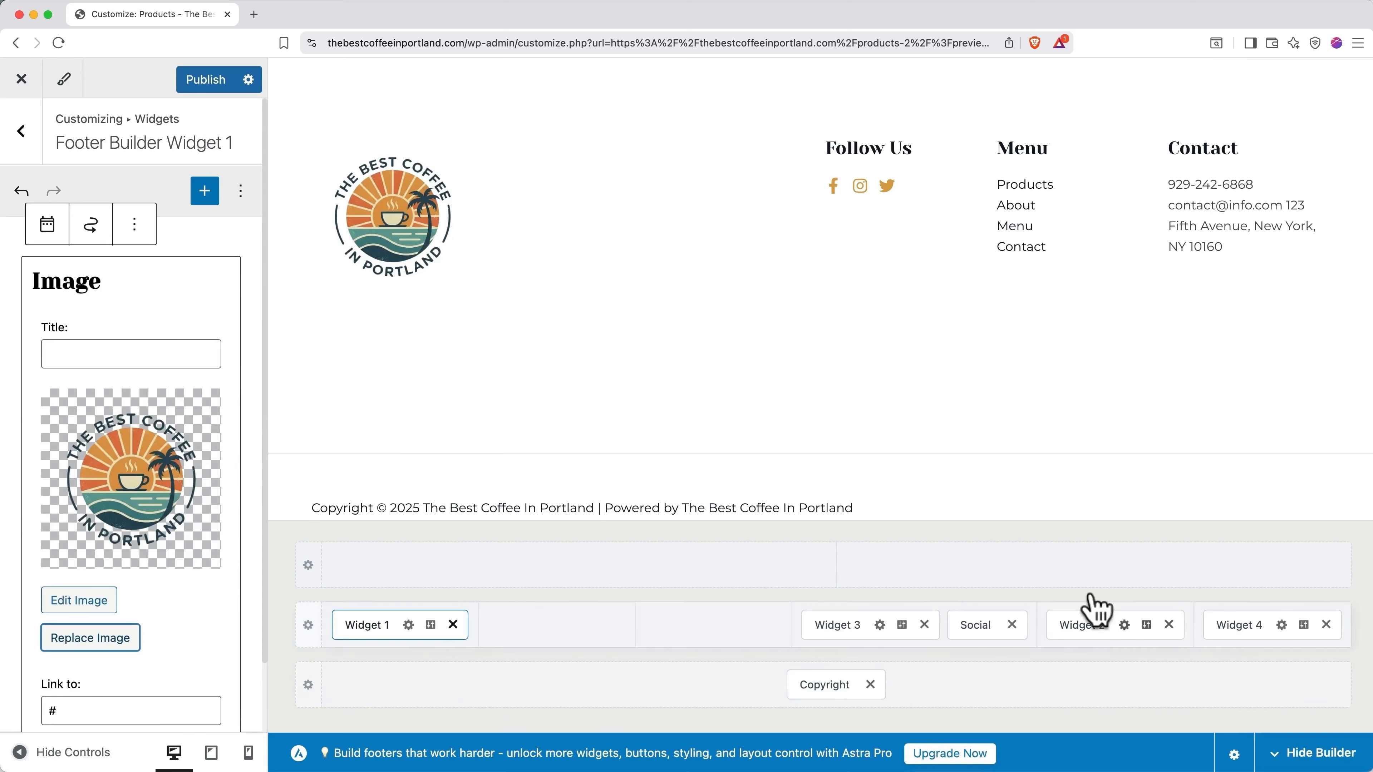
# Step: Edit the footer Contact widget to list the Portland street address and phone number
pyautogui.scroll(2, 1005, 503)
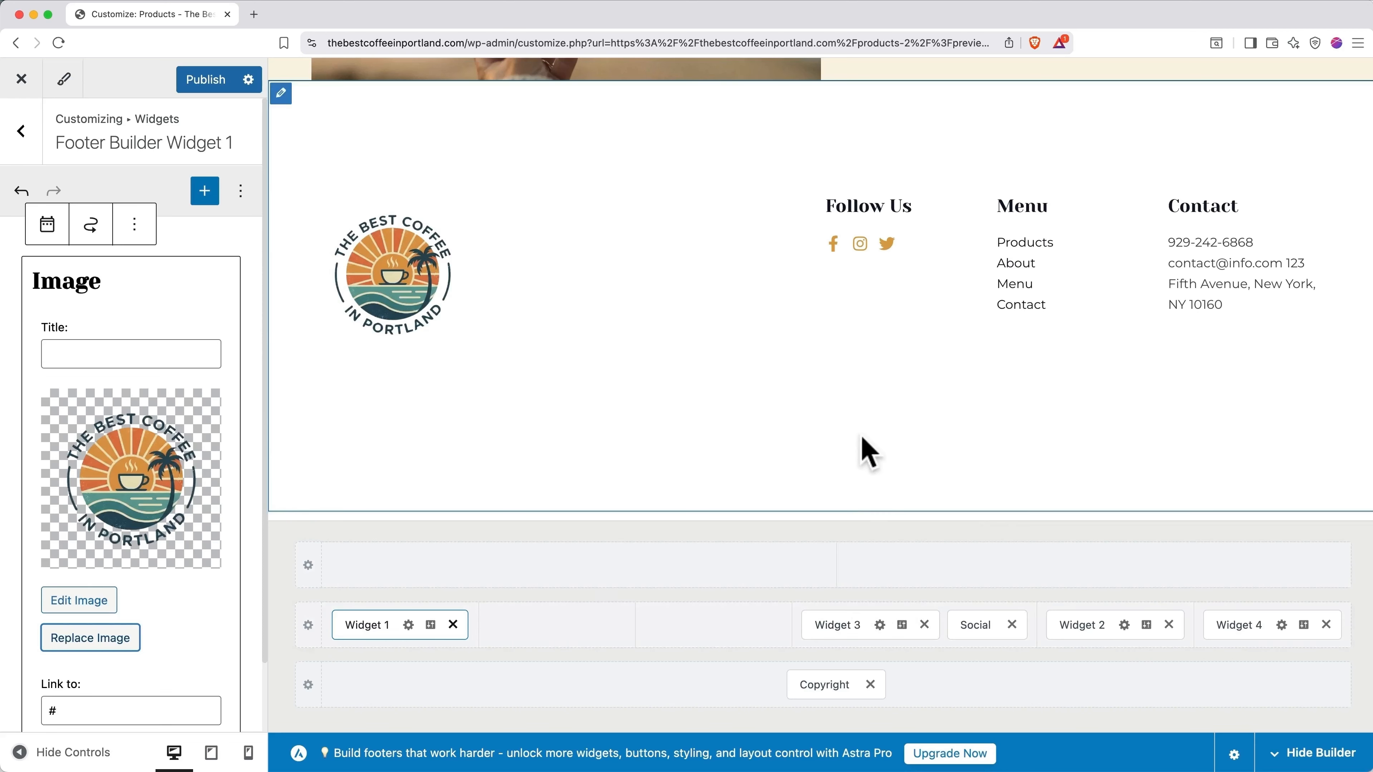
pyautogui.scroll(-3, 860, 451)
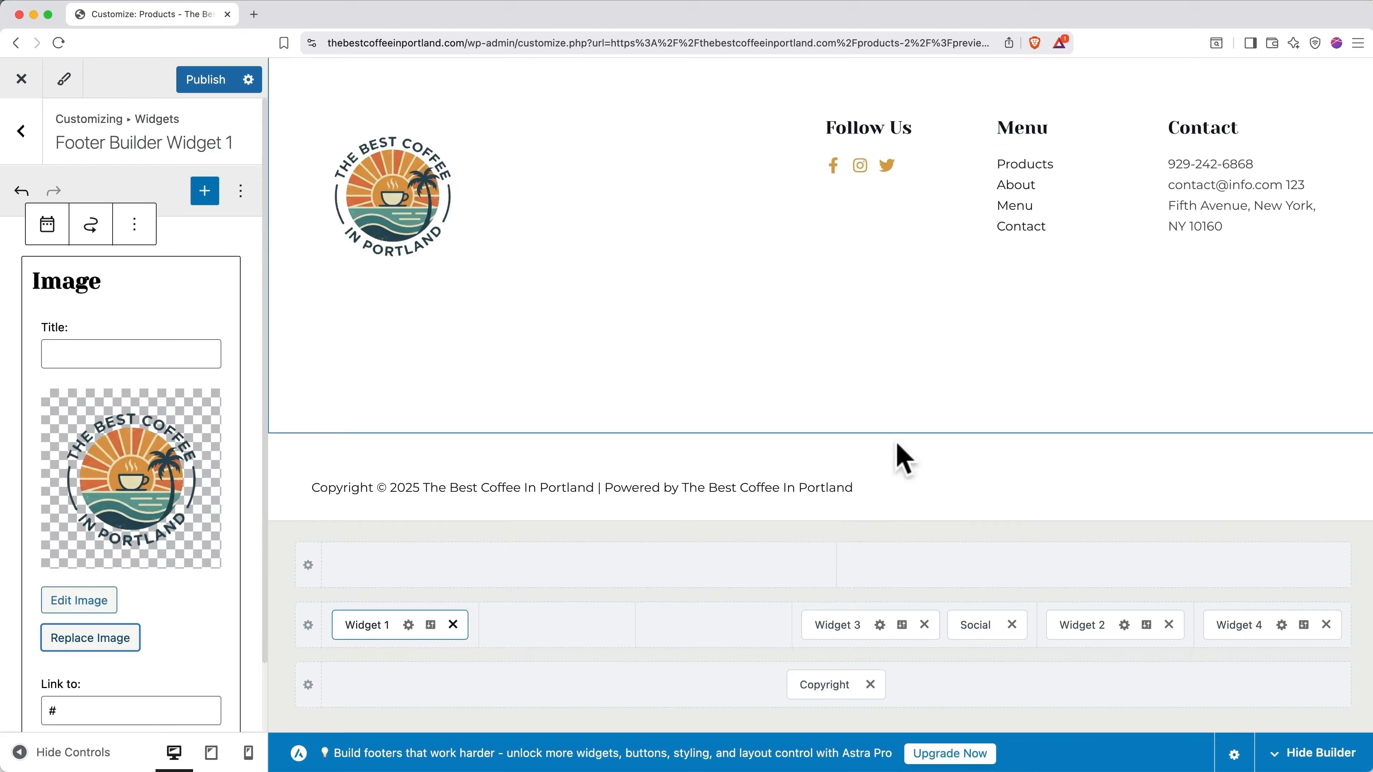
pyautogui.click(856, 626)
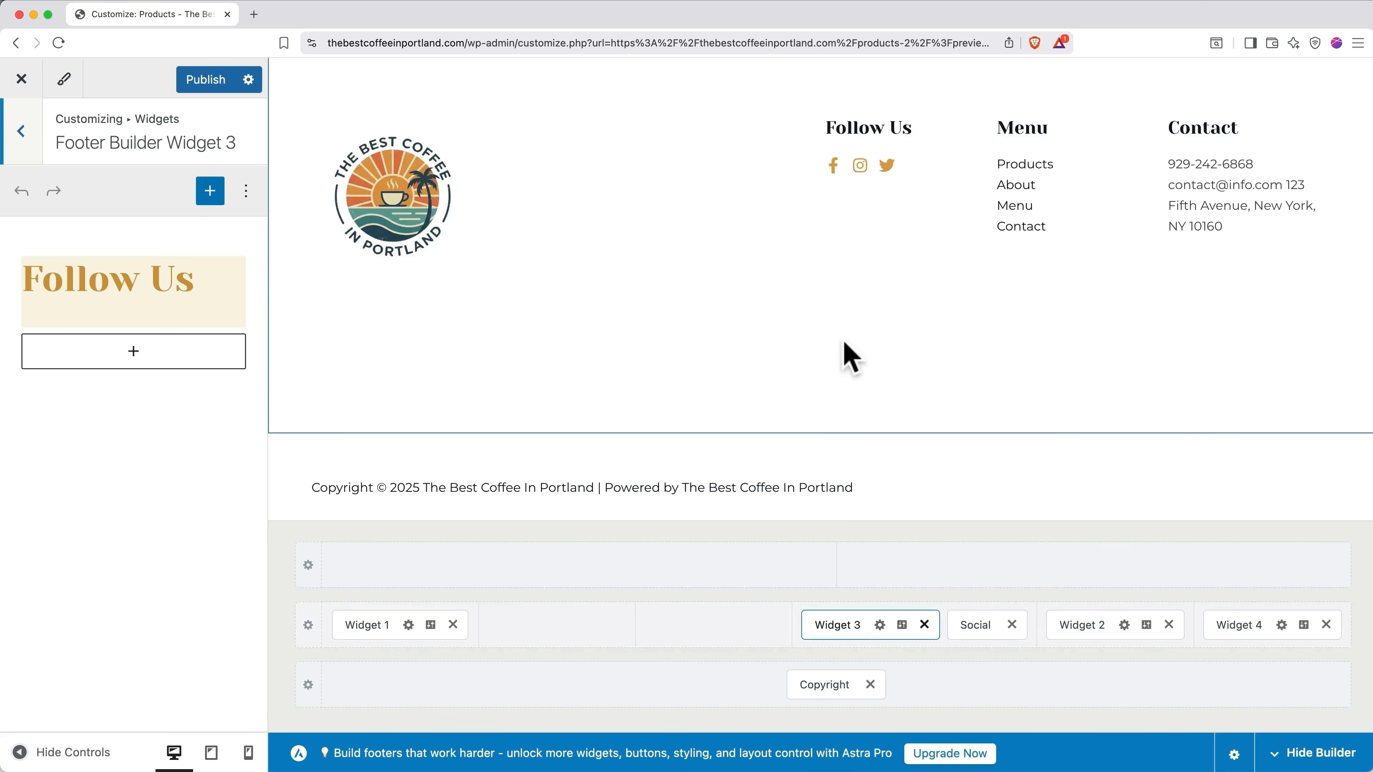
pyautogui.click(838, 172)
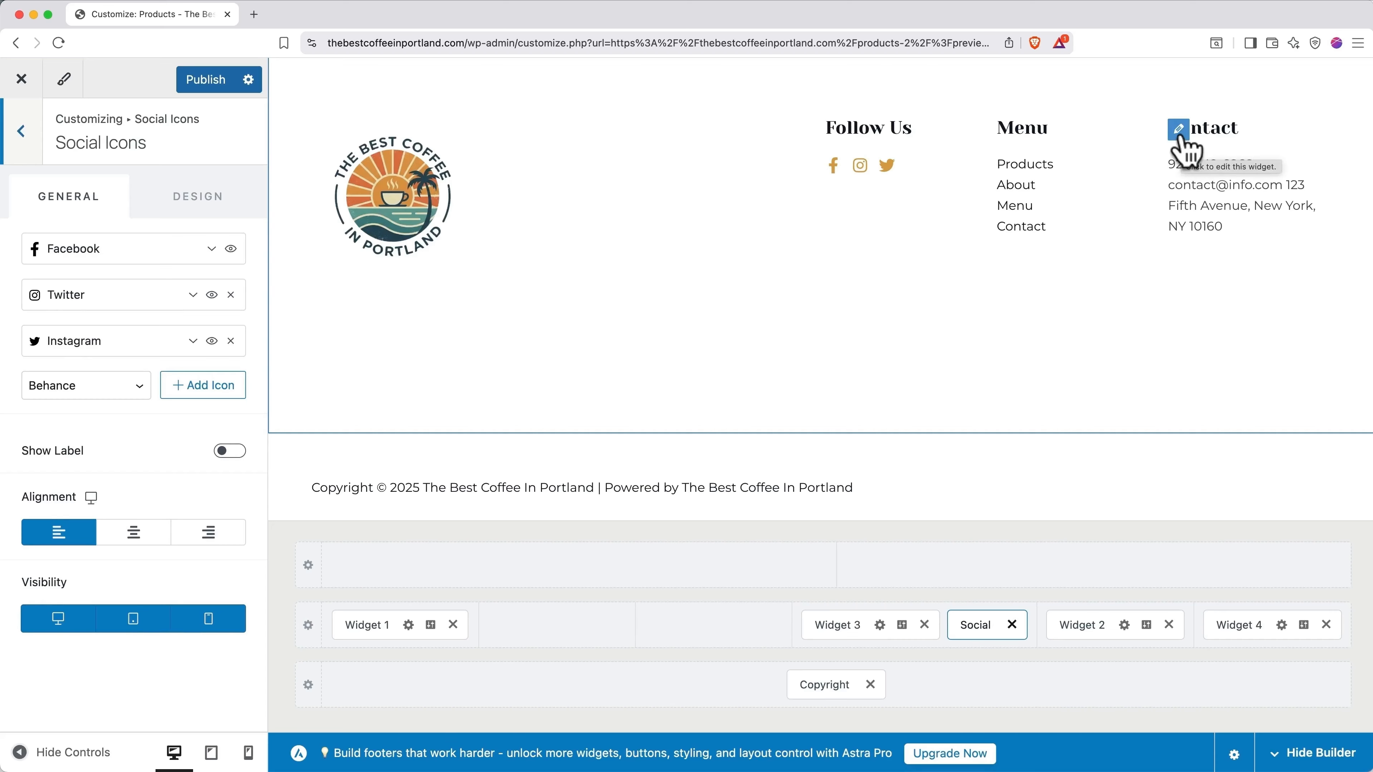
pyautogui.click(1179, 130)
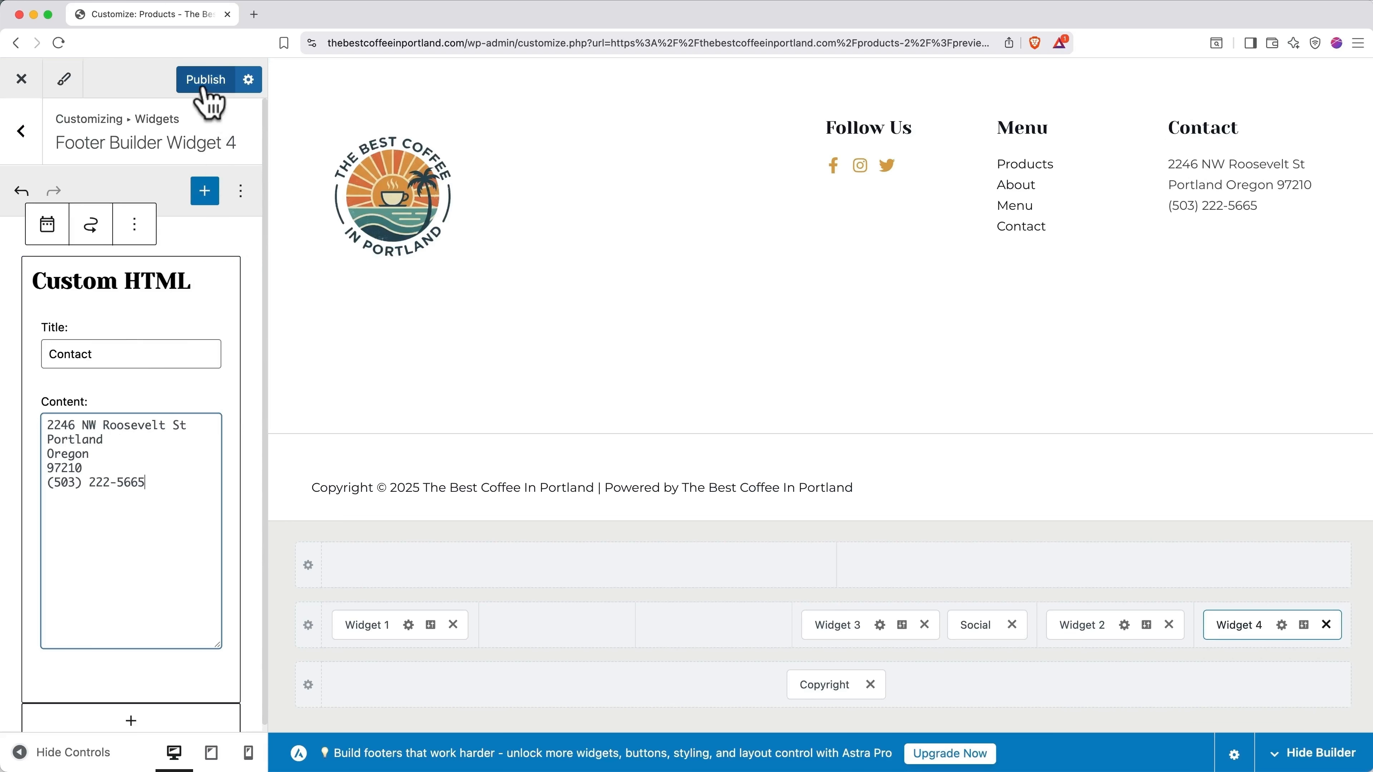
# Step: Publish the Customizer changes and show the Home page in the preview
pyautogui.click(204, 86)
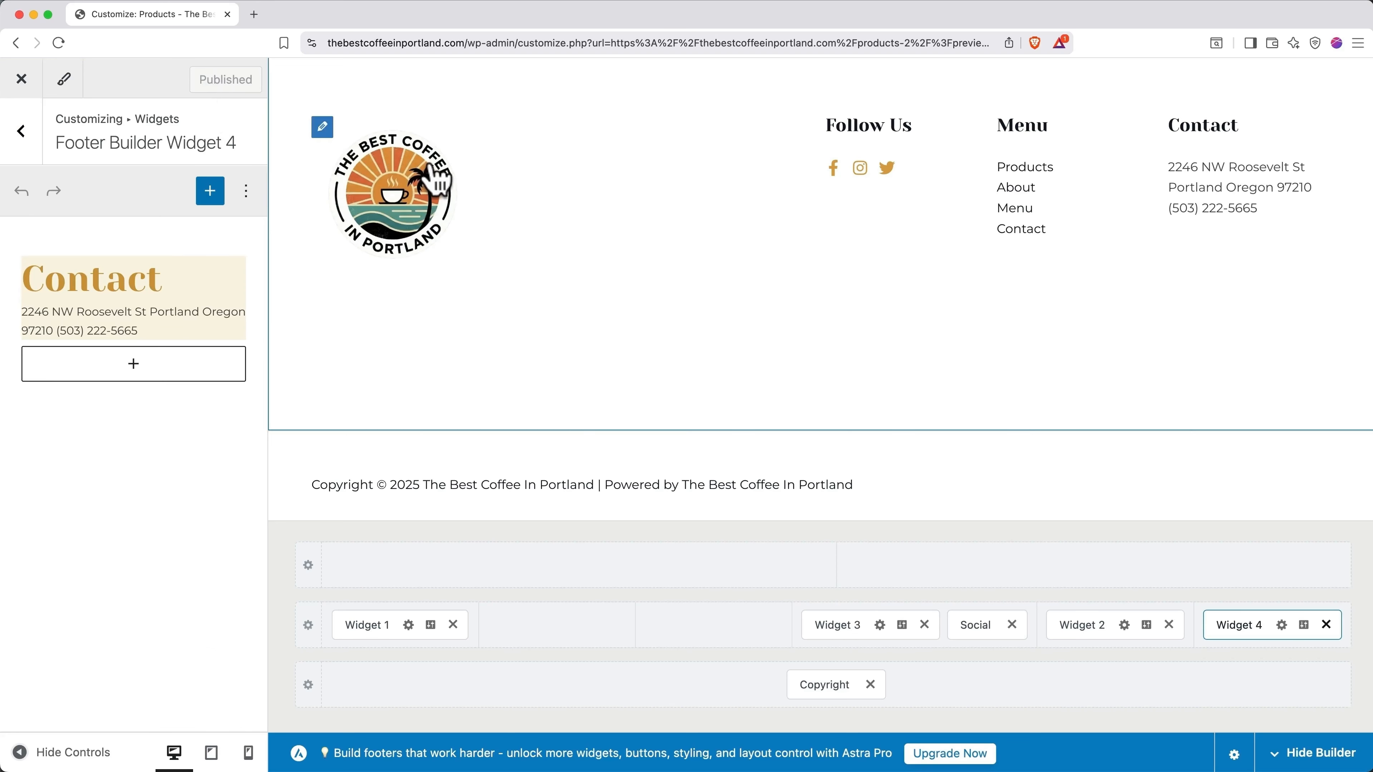
pyautogui.scroll(15, 438, 181)
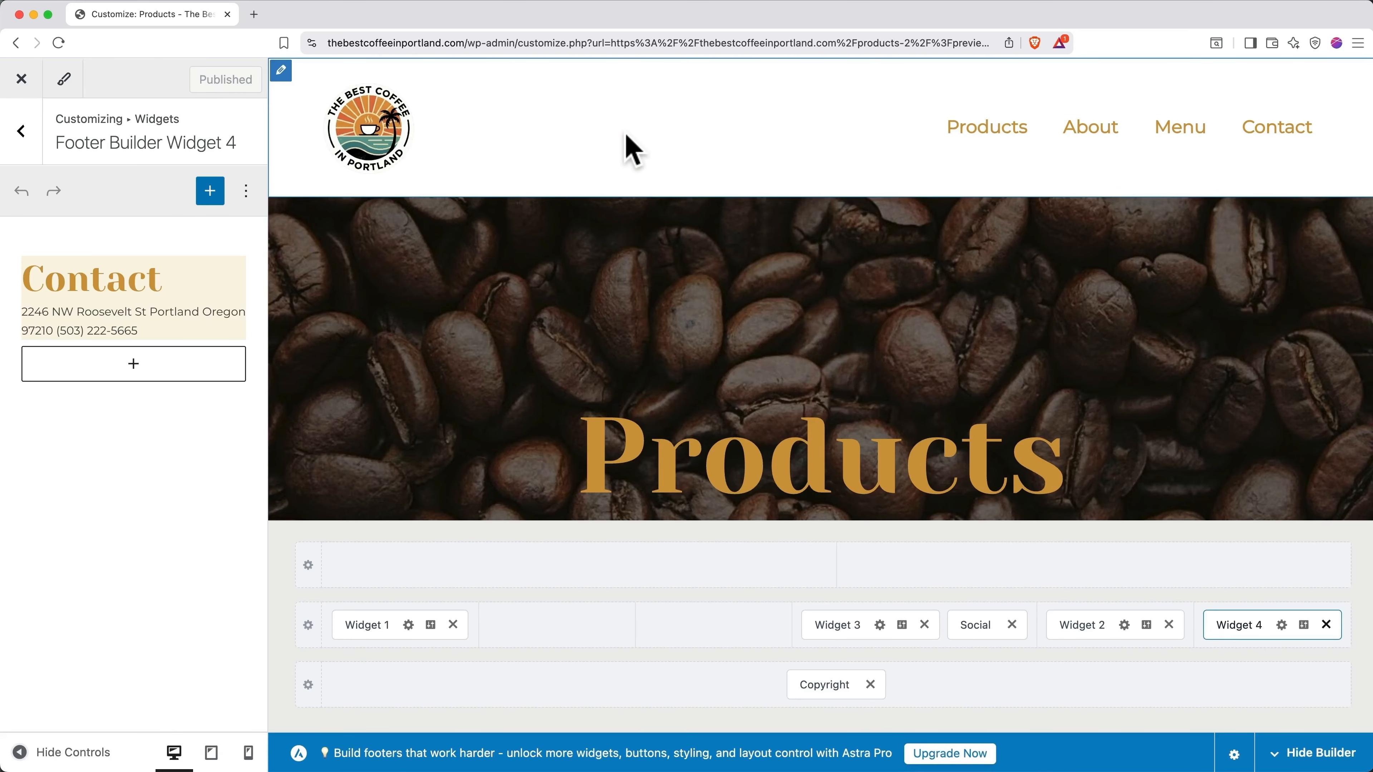
pyautogui.click(368, 128)
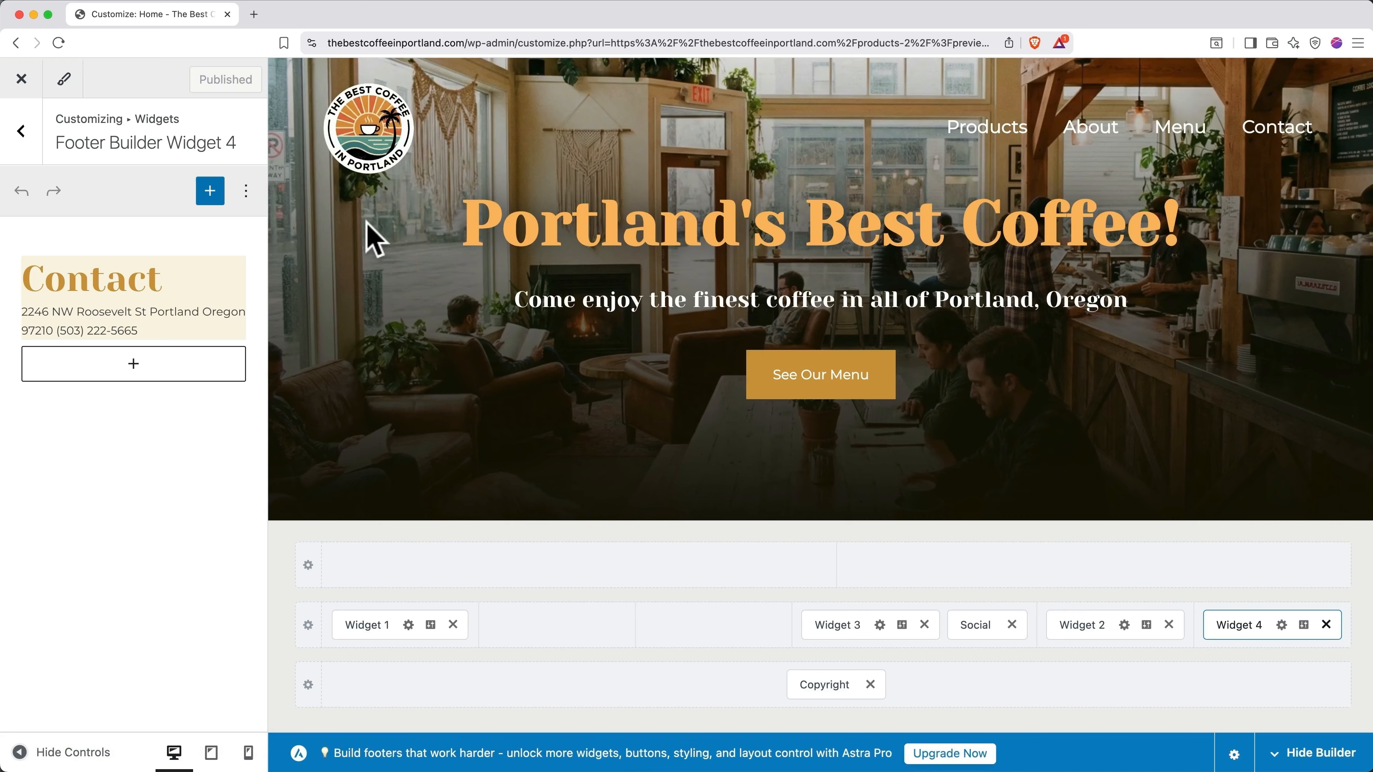
# Step: Close the Customizer to return to the live Products page with the new logo header
pyautogui.click(22, 79)
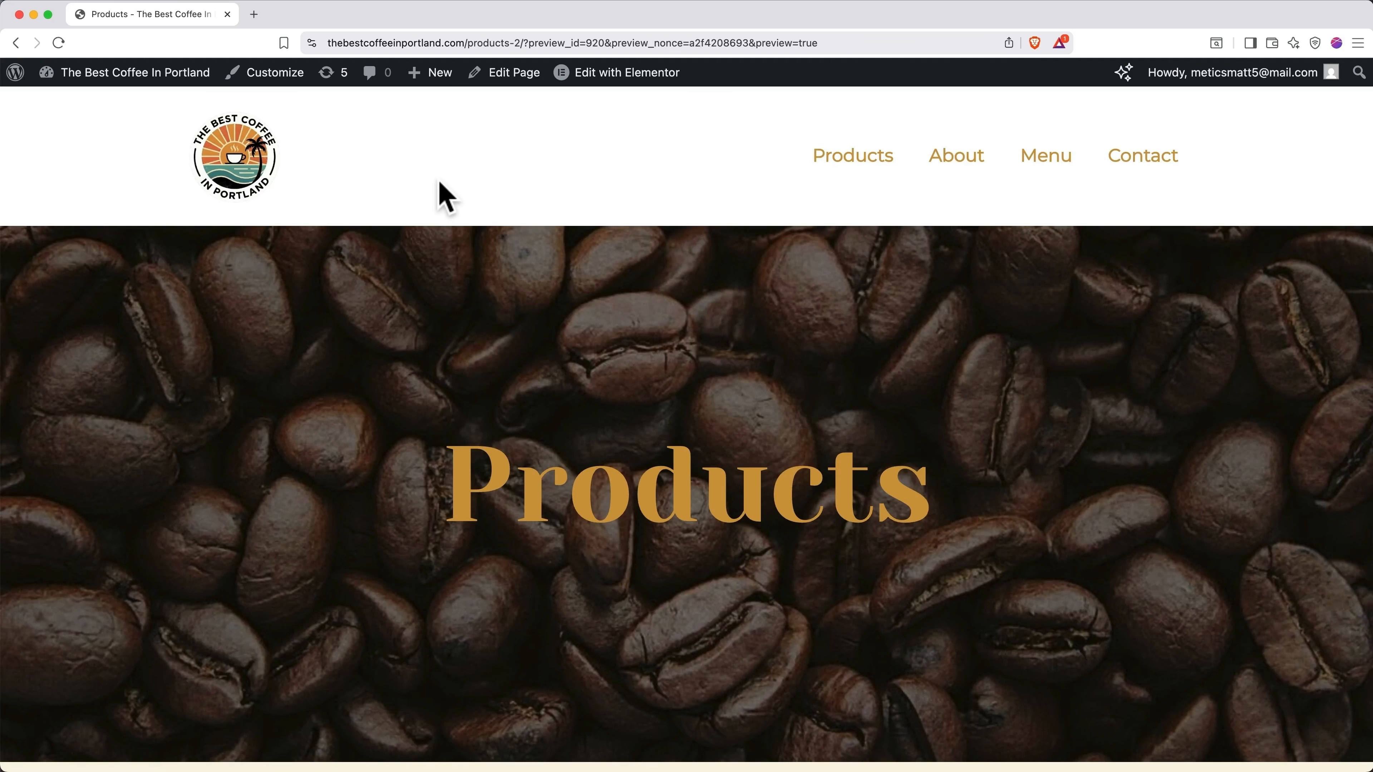
# Step: Set Transparent Header to Enabled in the Products page's Astra settings, preview it, and publish
pyautogui.click(606, 79)
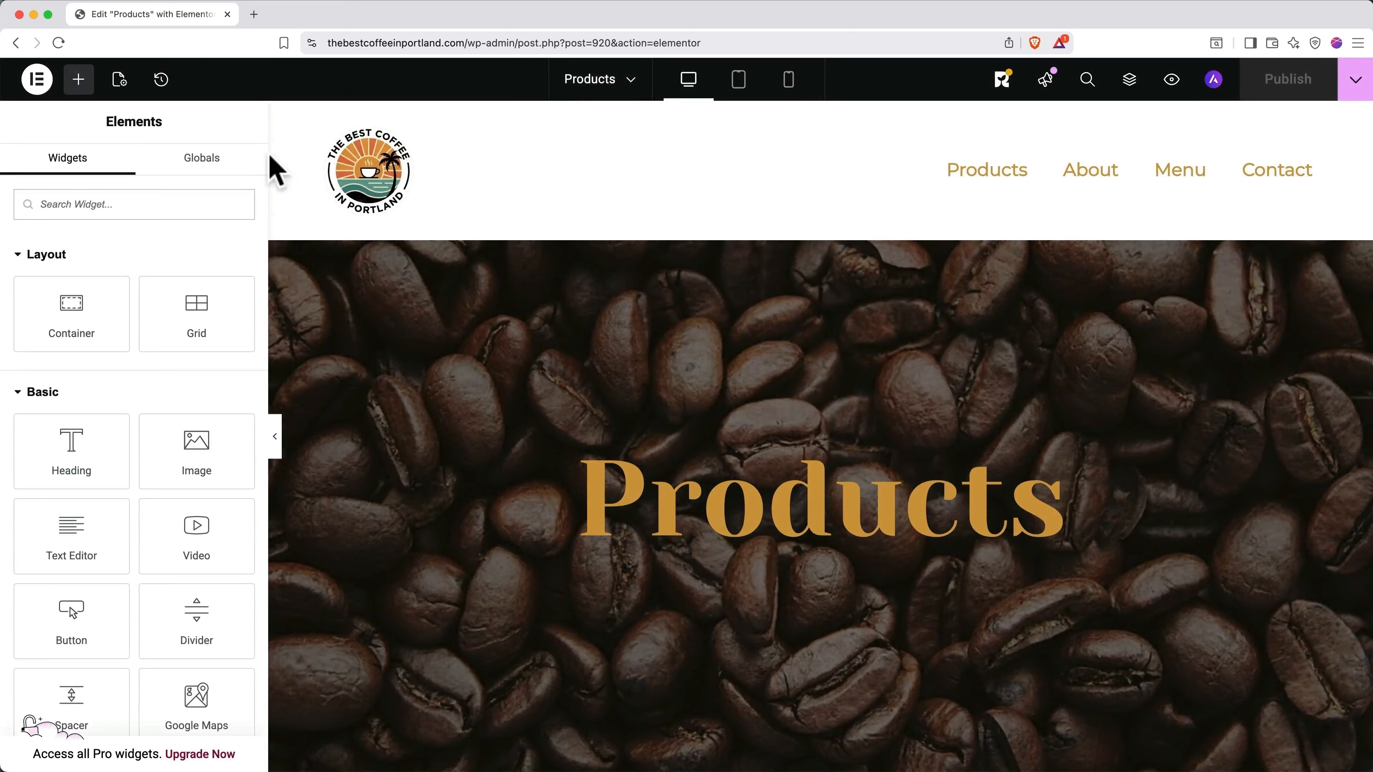
pyautogui.click(121, 81)
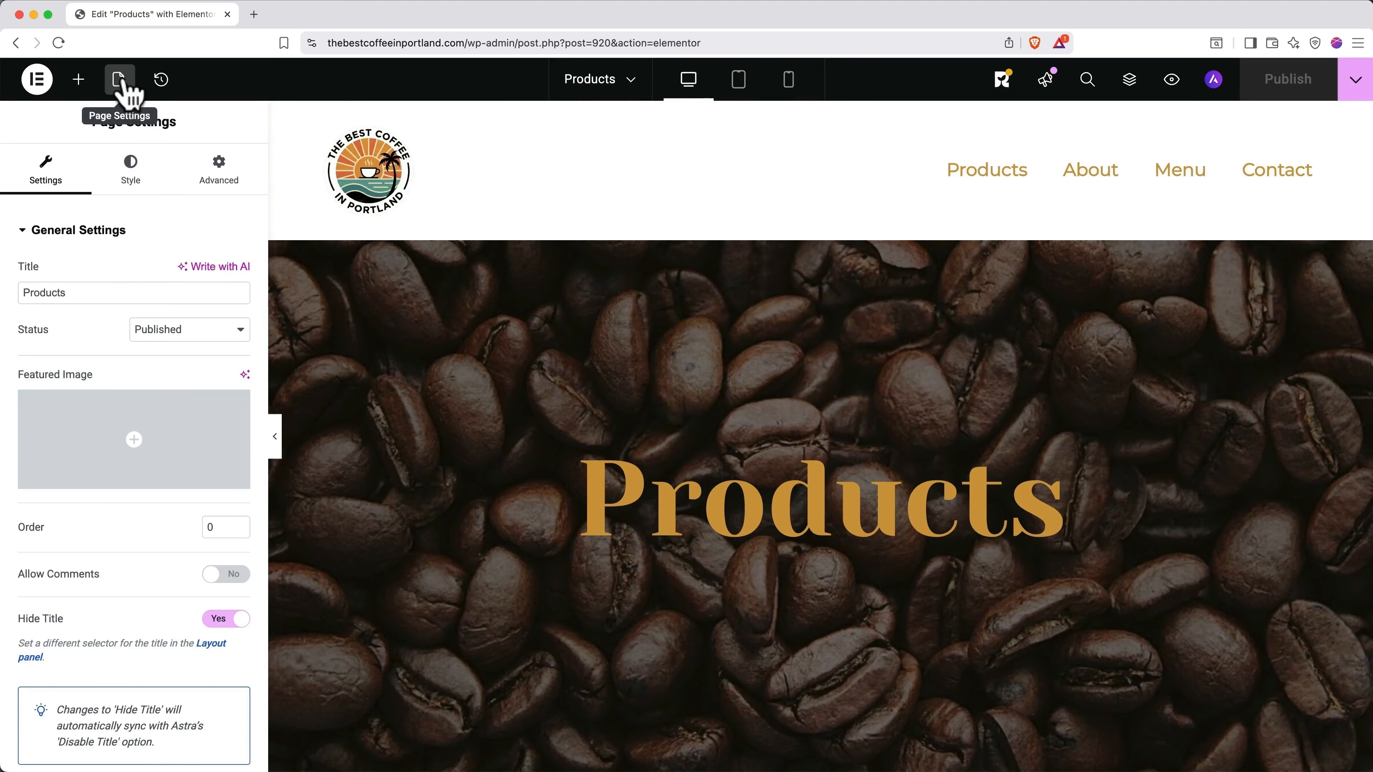
pyautogui.scroll(-3, 121, 250)
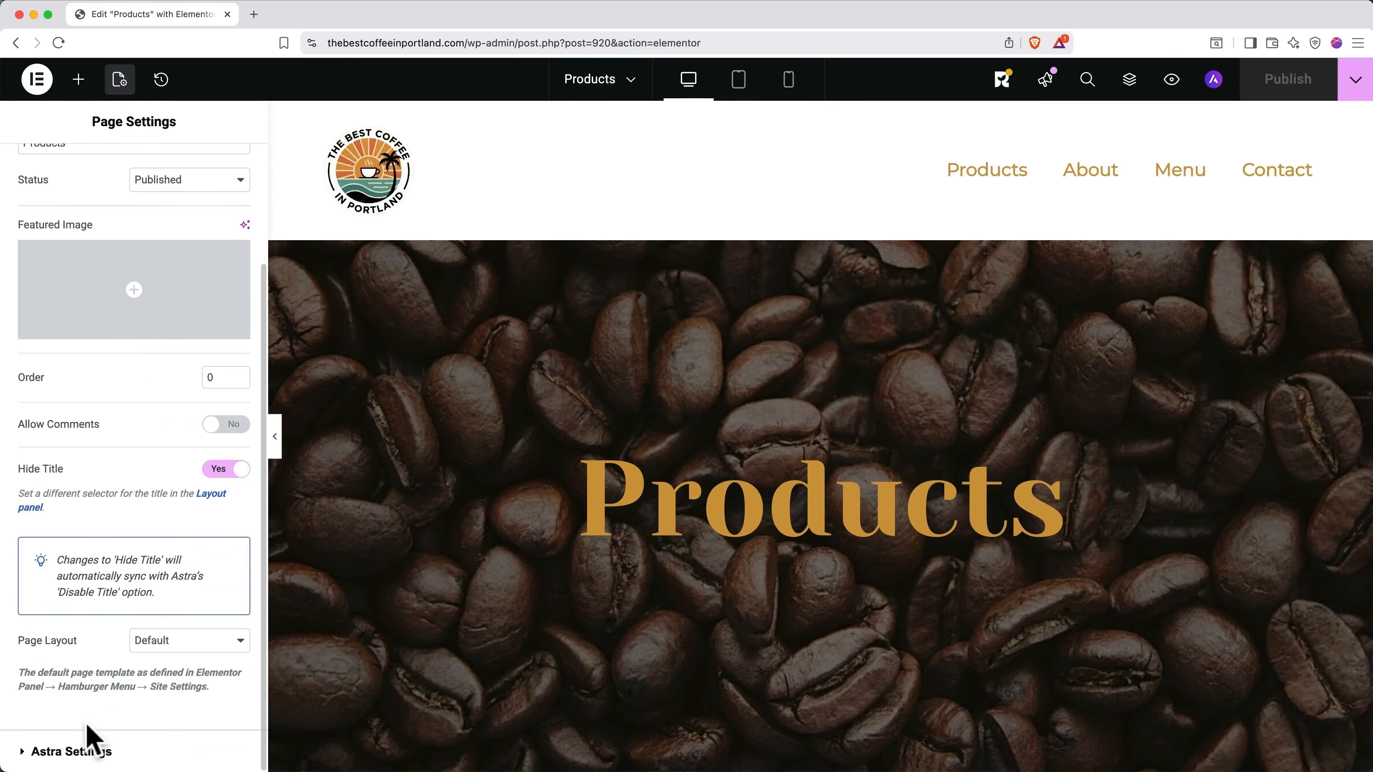
pyautogui.click(87, 751)
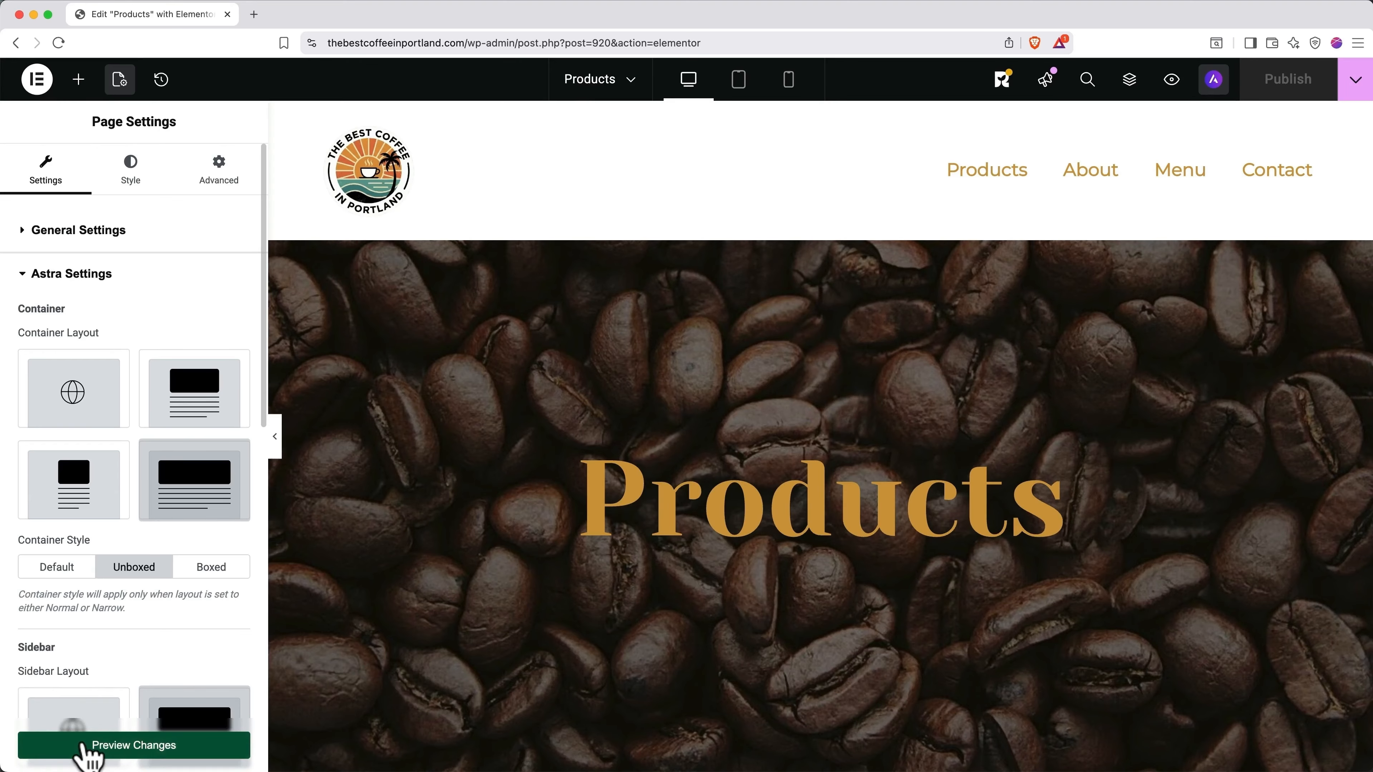
pyautogui.scroll(-10, 96, 644)
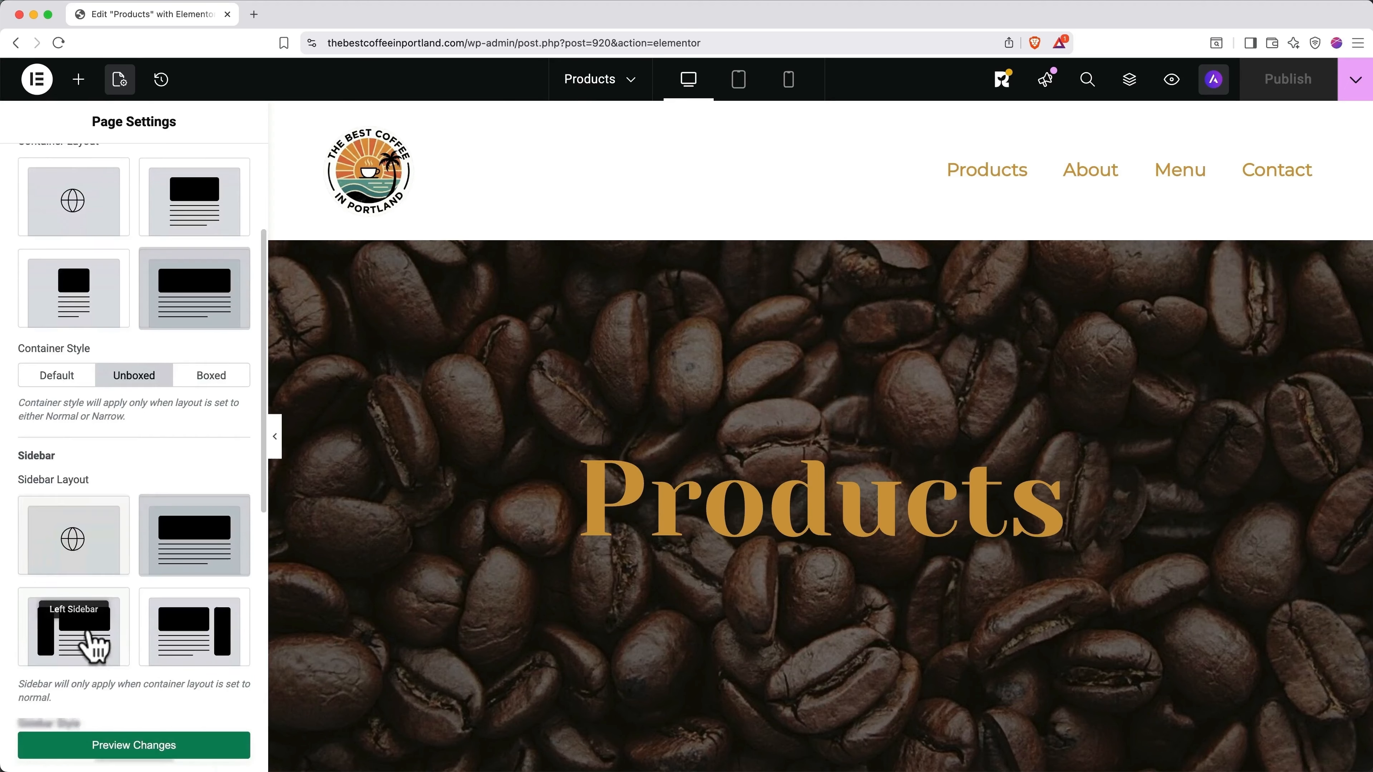
pyautogui.scroll(-4, 92, 642)
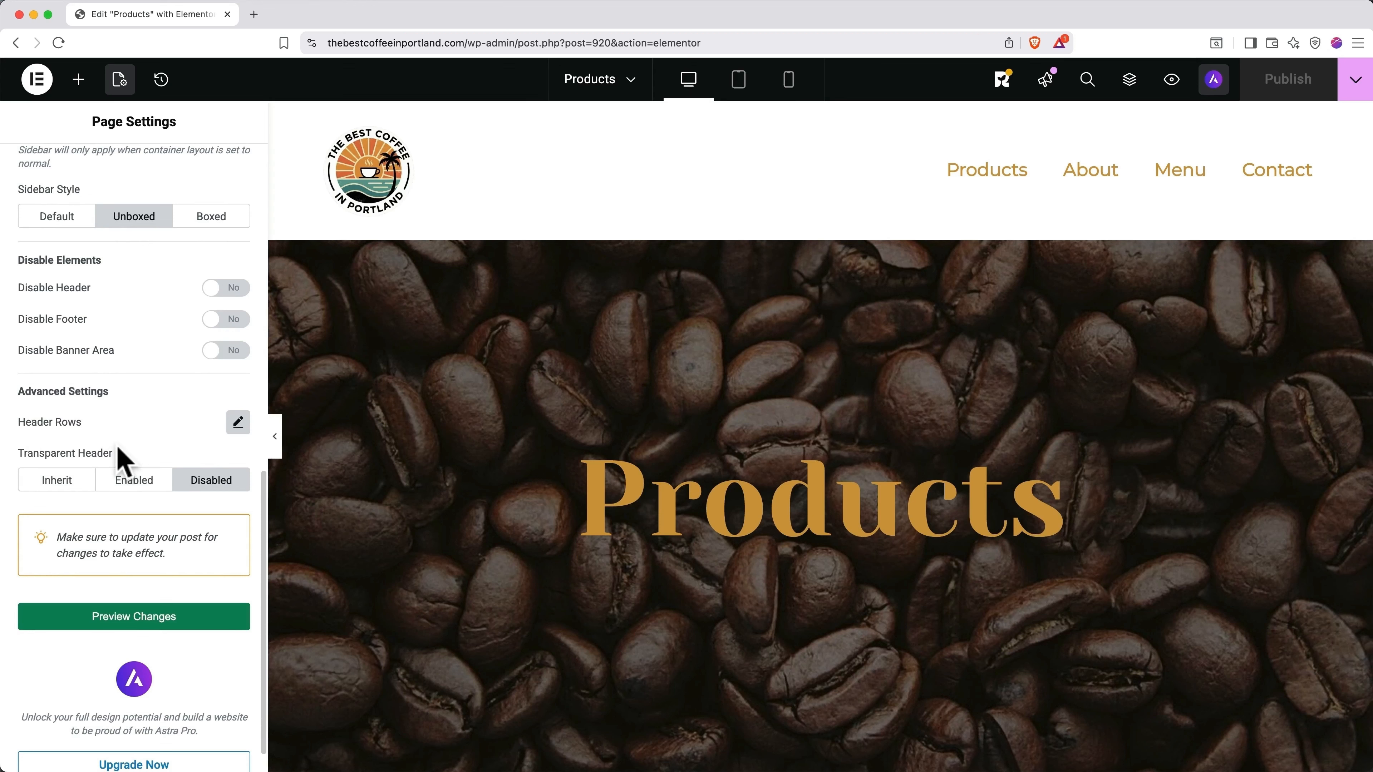
pyautogui.click(136, 481)
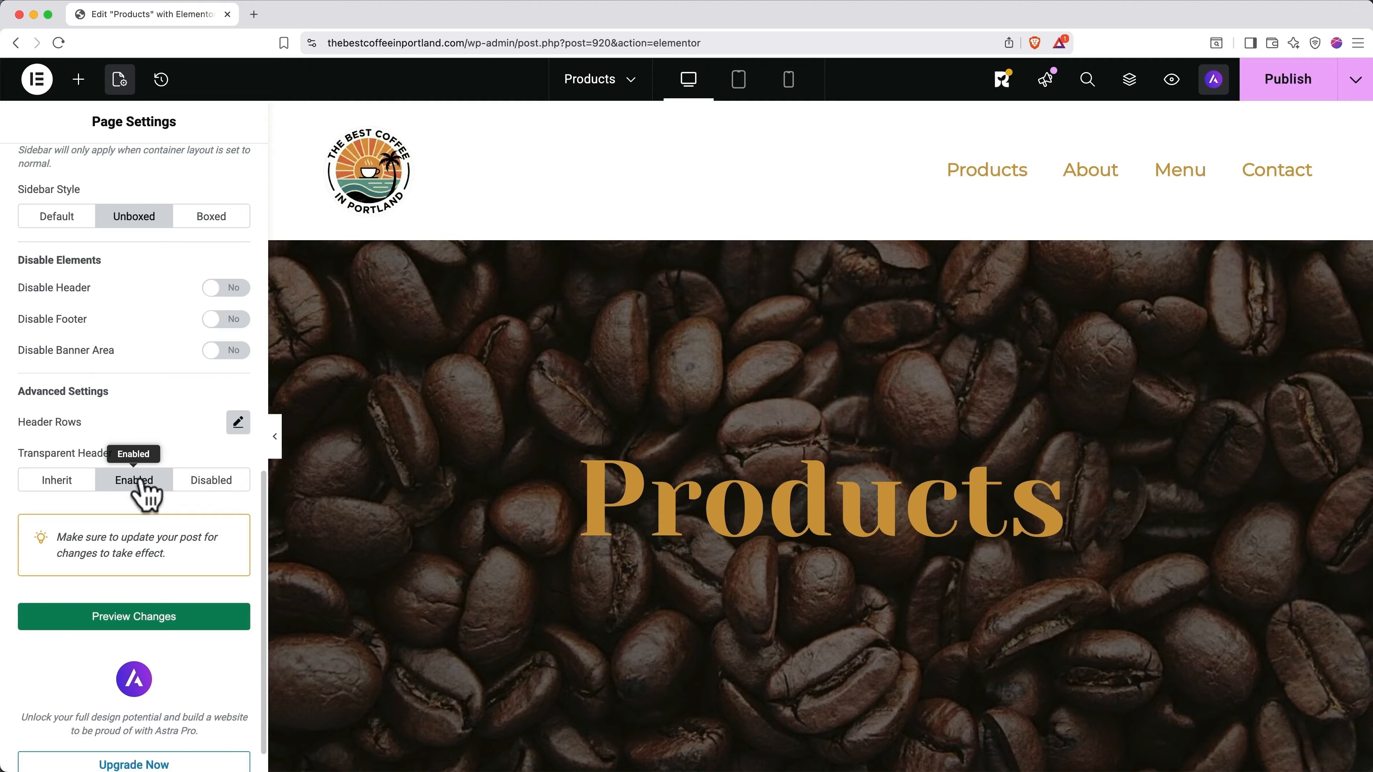
pyautogui.click(145, 621)
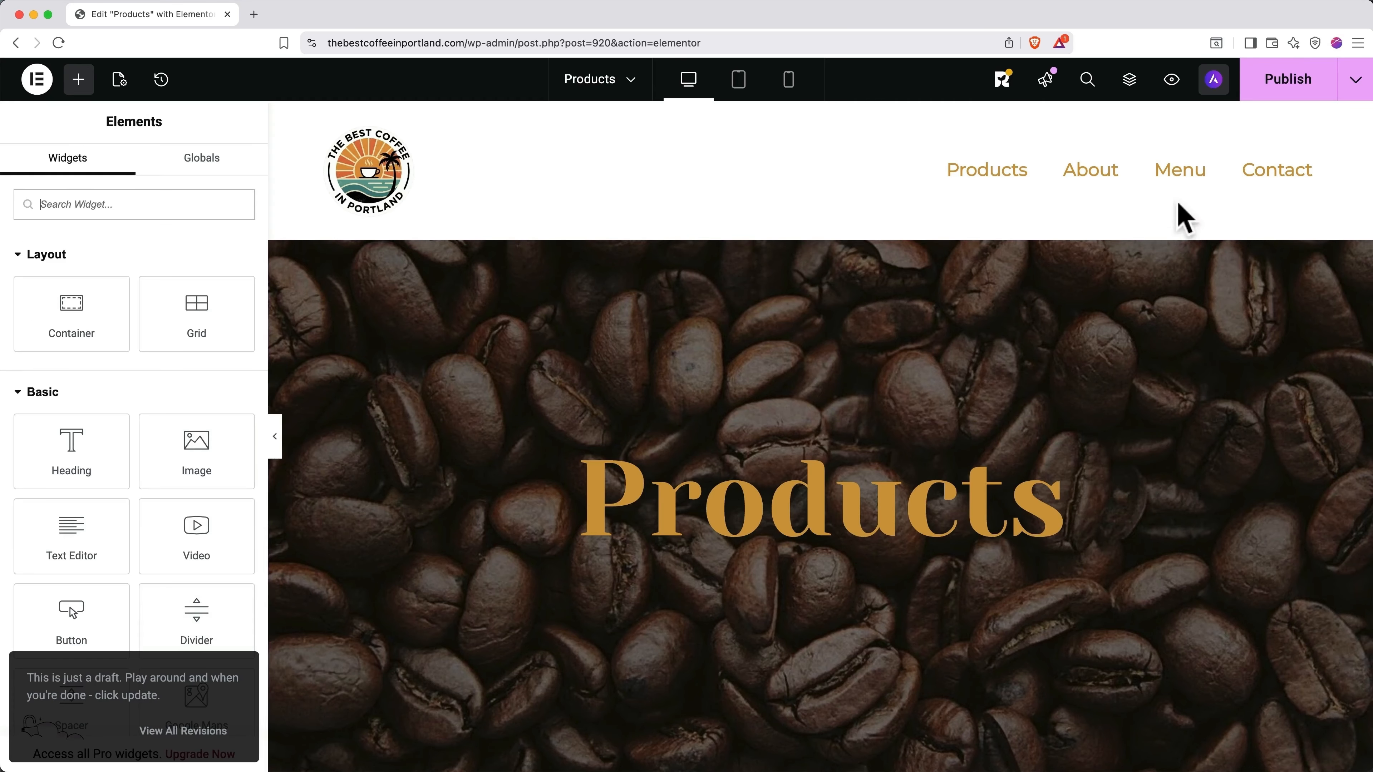
pyautogui.click(1287, 100)
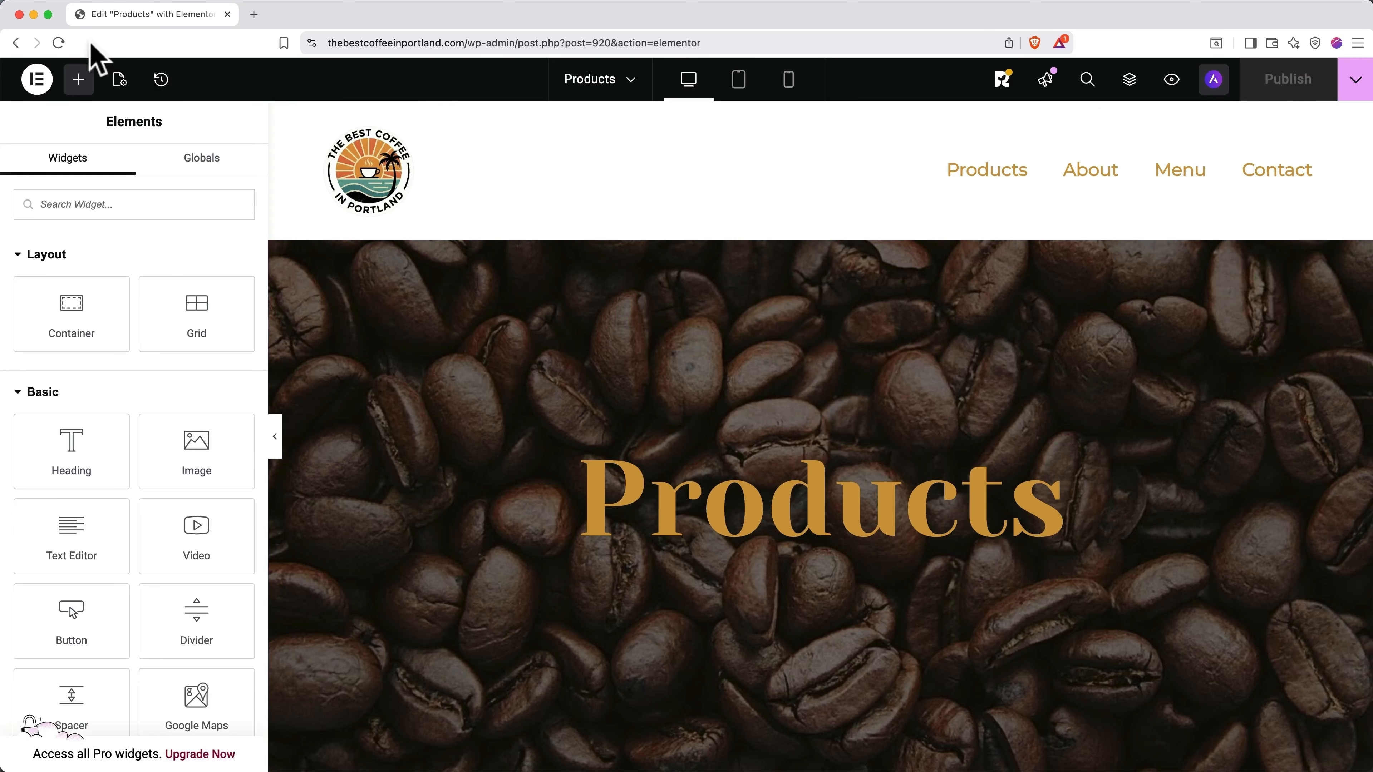
# Step: Reload the Elementor editor and open a Products page preview in a new tab
pyautogui.click(60, 44)
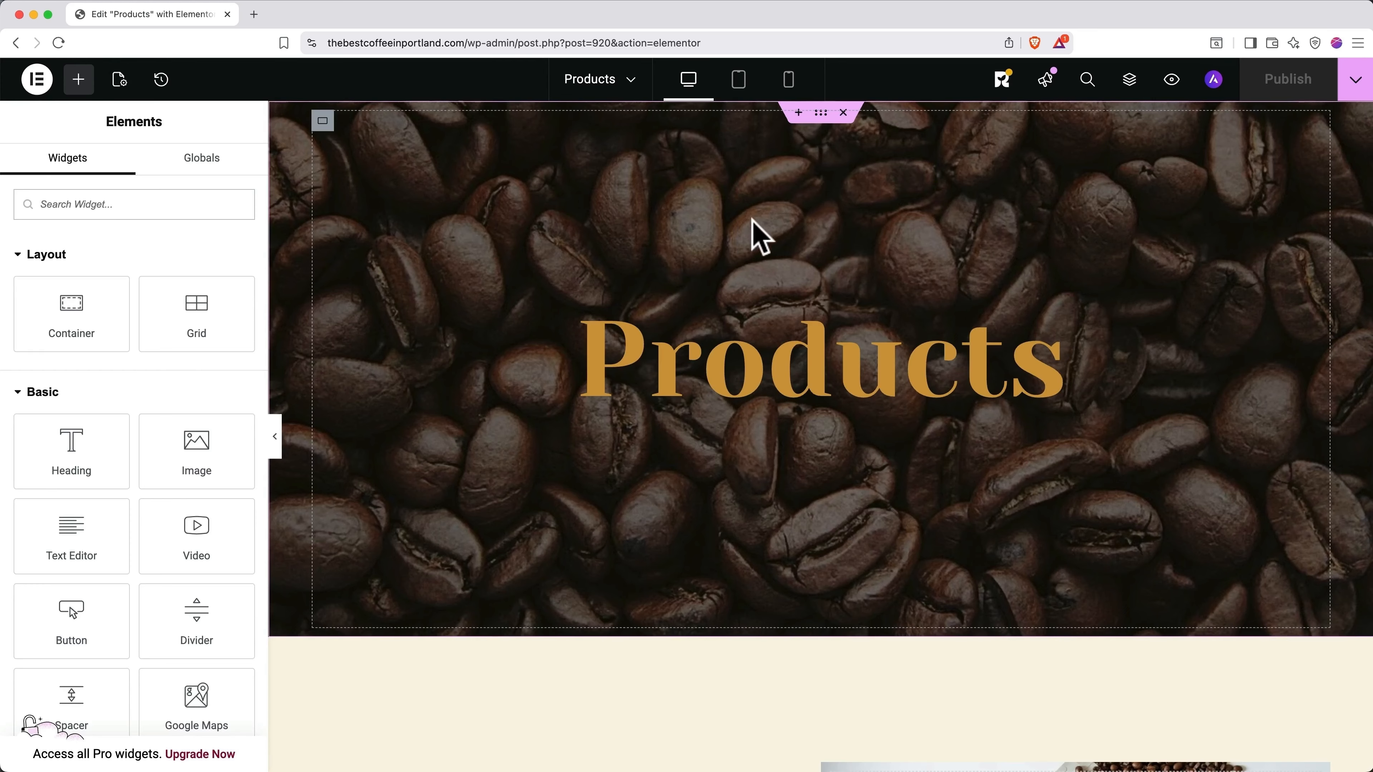
pyautogui.click(1171, 80)
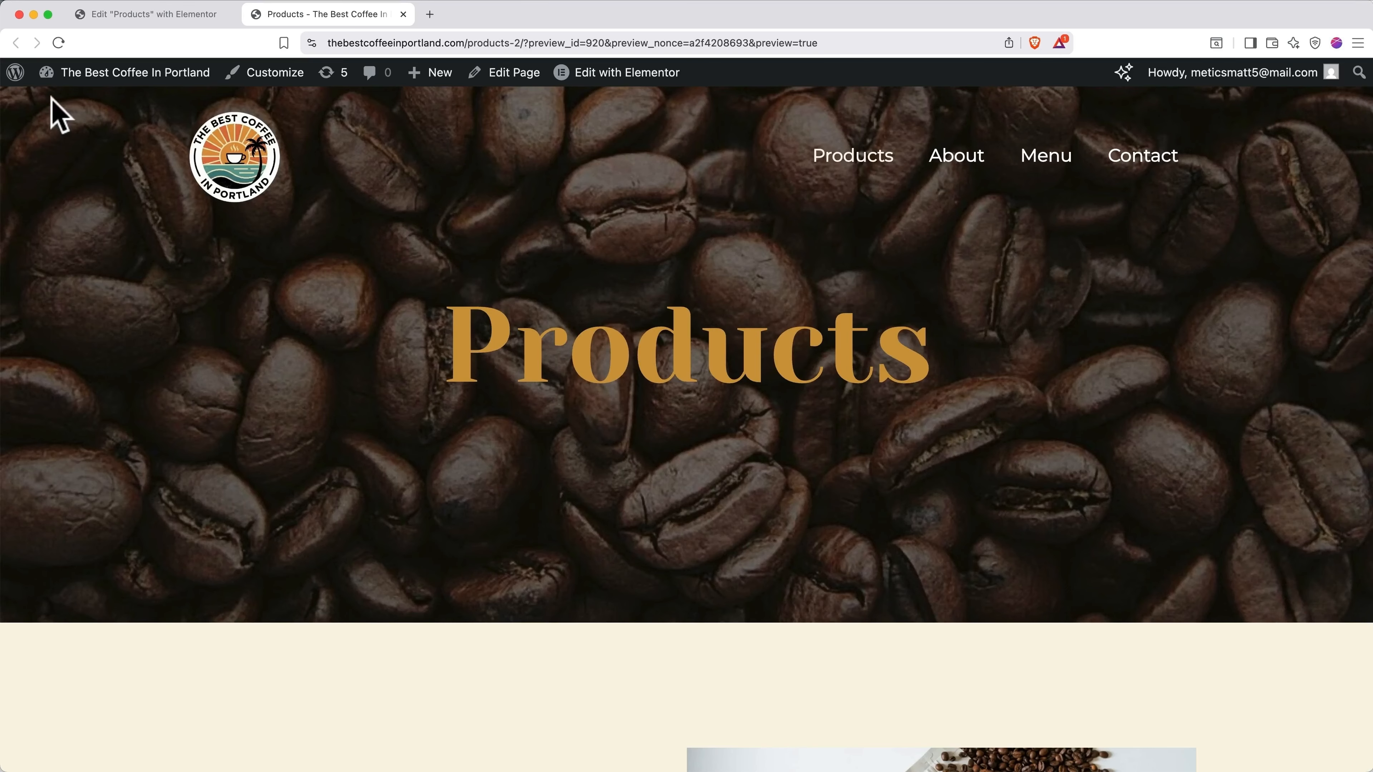
# Step: Activate the LiteSpeed Cache plugin from the Installed Plugins list in WordPress admin
pyautogui.click(13, 74)
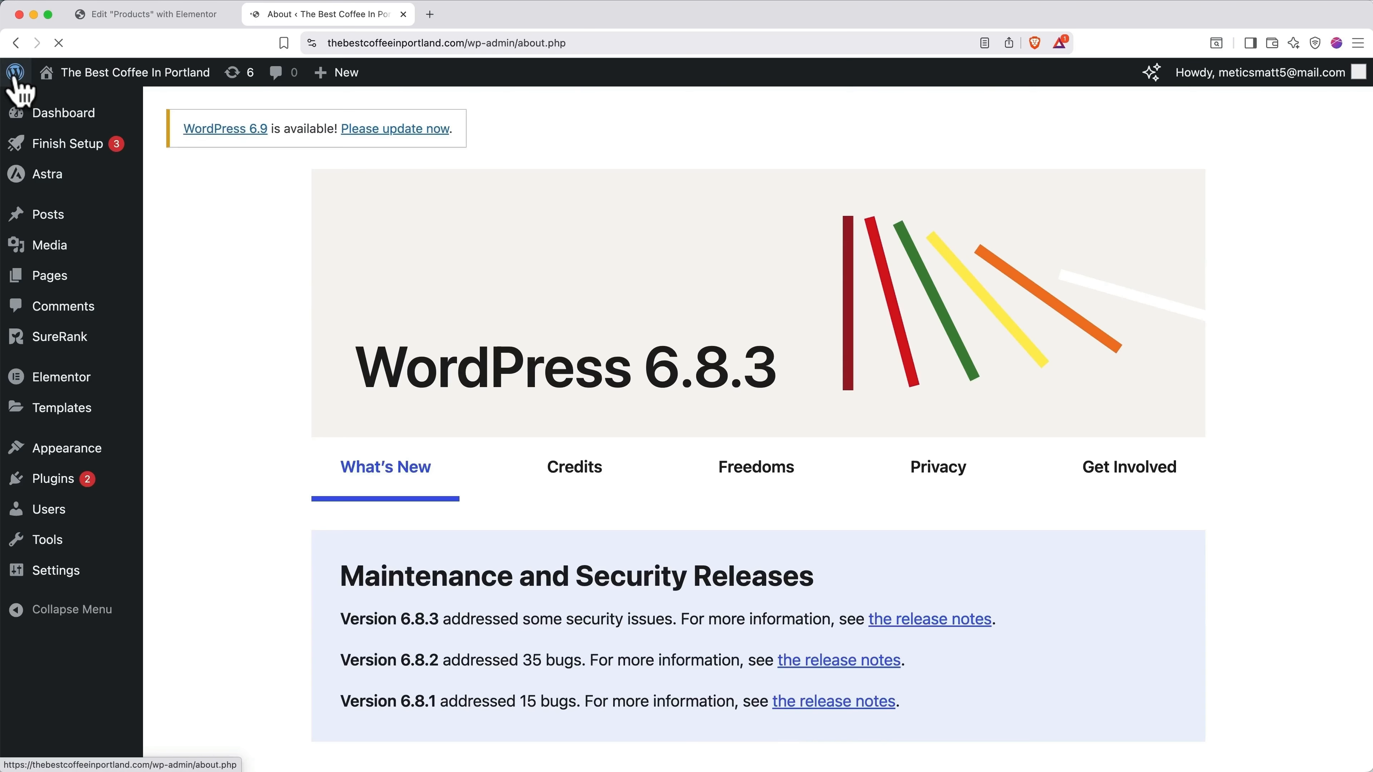
pyautogui.click(59, 487)
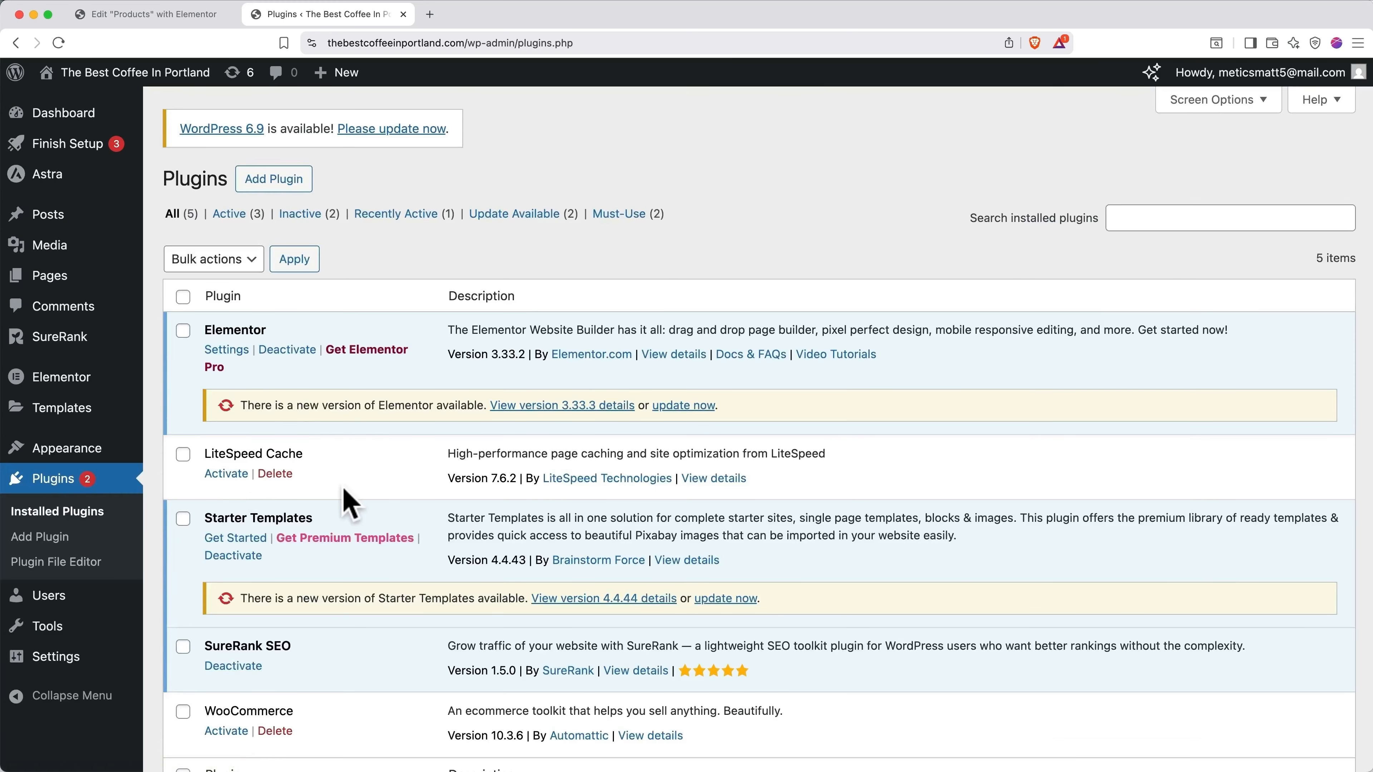
pyautogui.scroll(-2, 346, 500)
pyautogui.scroll(-2, 350, 503)
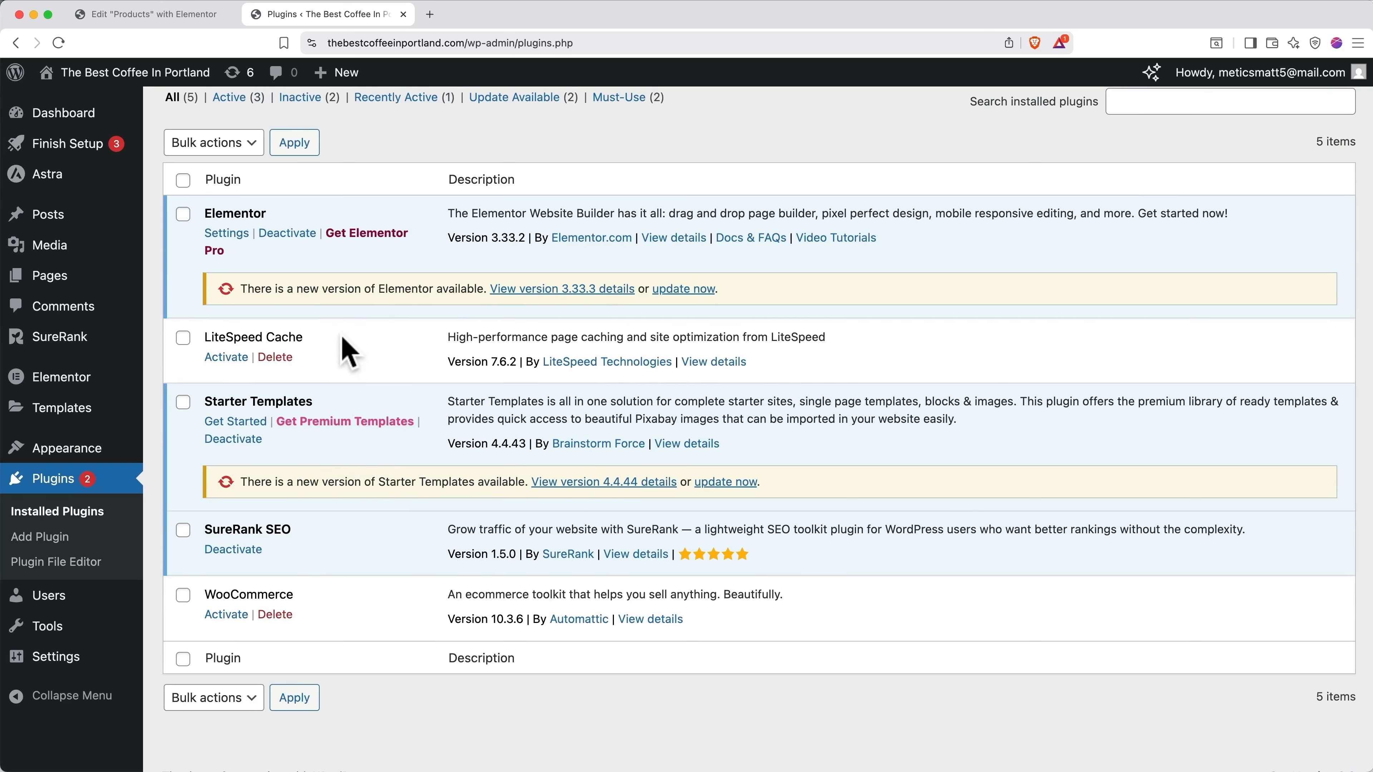
pyautogui.click(226, 358)
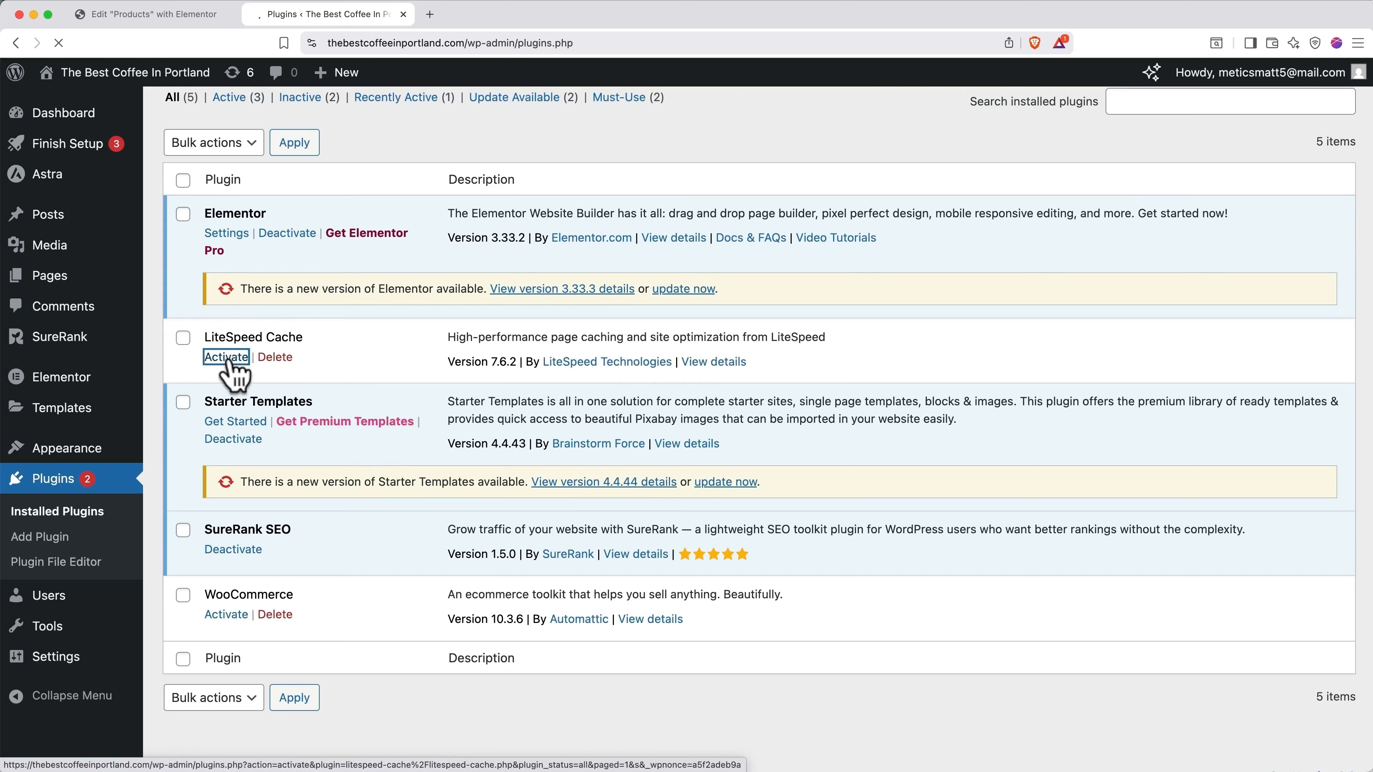